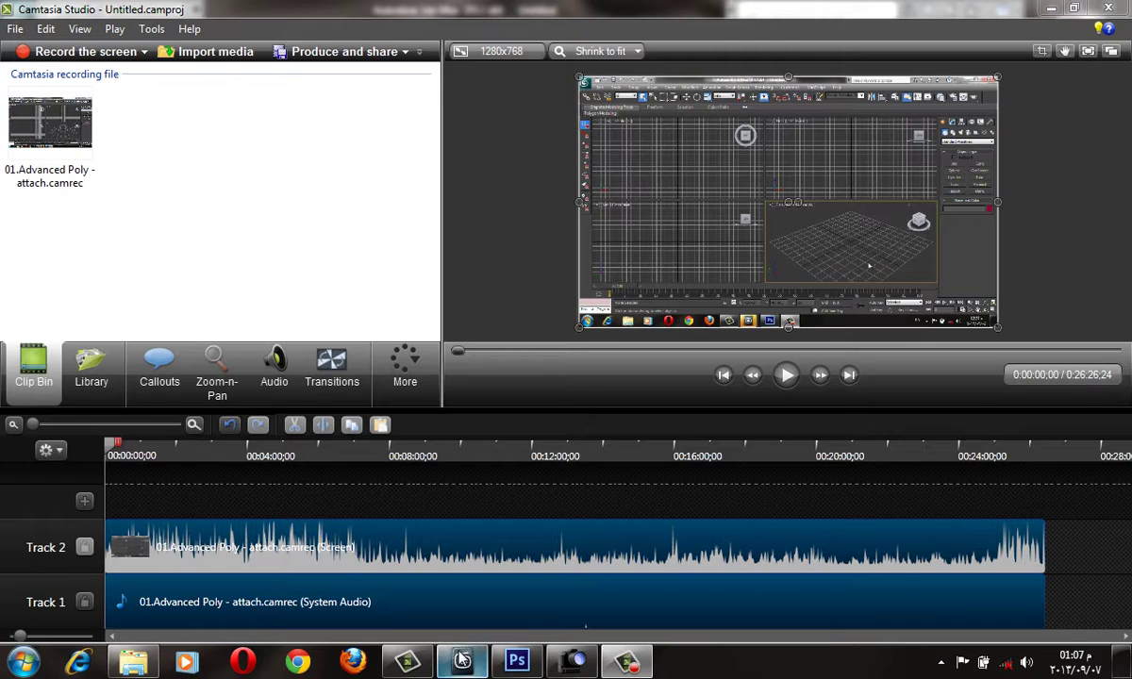
- Switch from Camtasia to the 3ds Max scene and orbit around the railed staircase
left_click(462, 661)
middle_click_drag(637, 387, 614, 412, "alt")
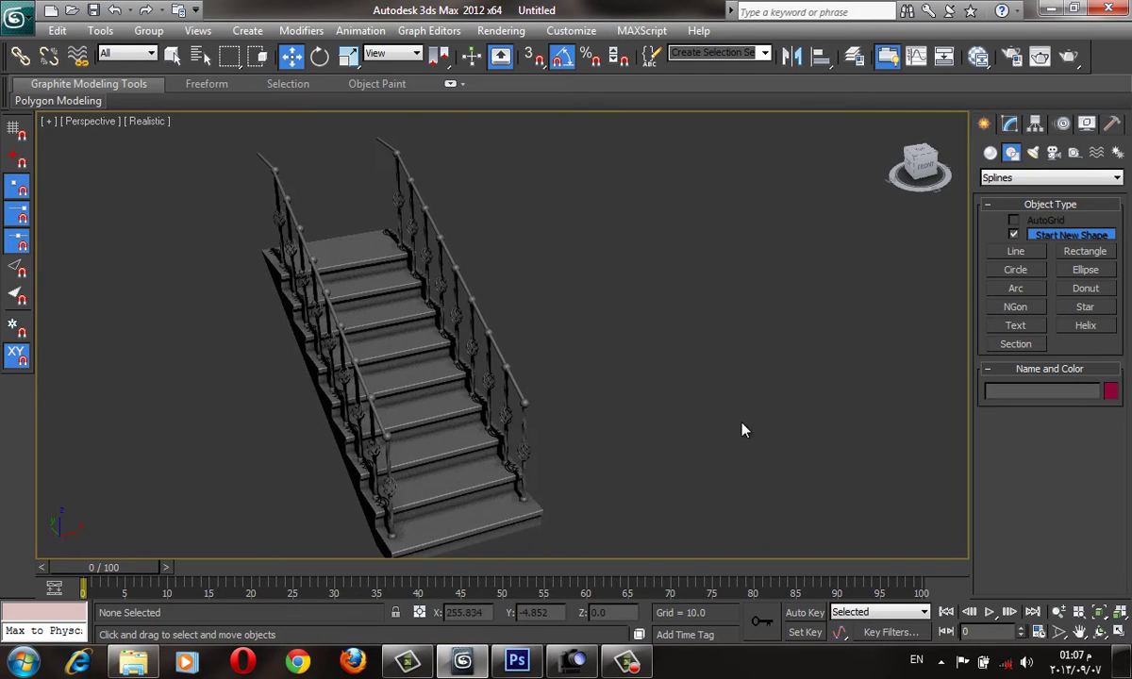
- Orbit to face the staircase, then bring up the Create > Geometry object-category list
middle_click_drag(743, 429, 366, 305, "alt")
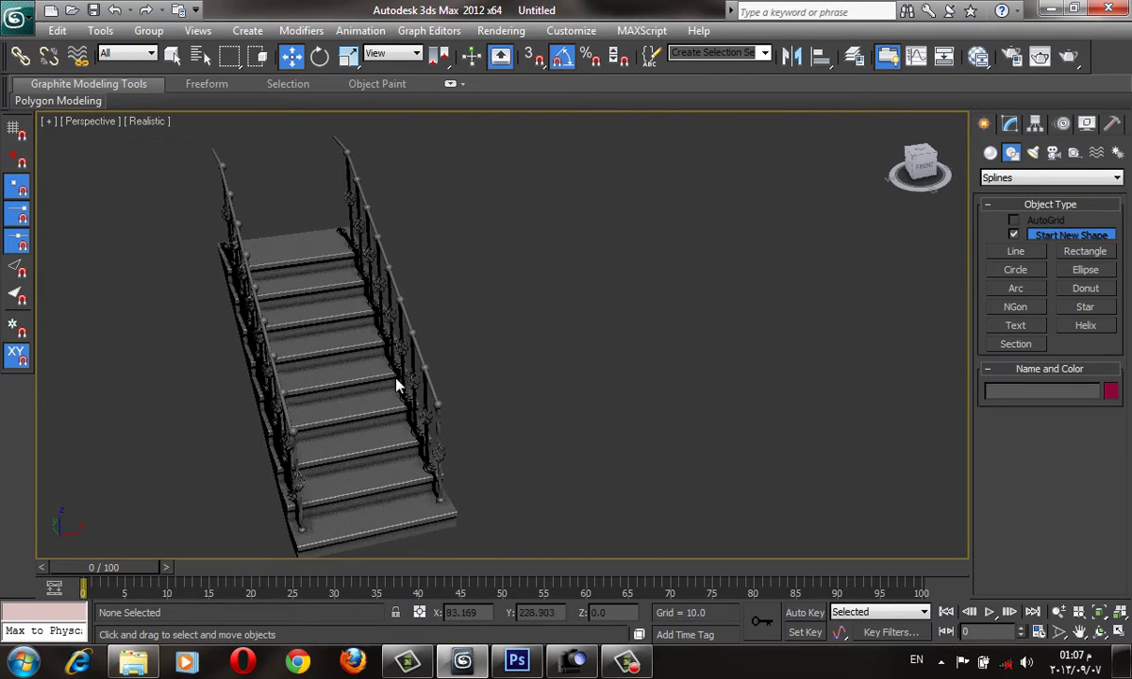
middle_click_drag(393, 379, 402, 392, "alt")
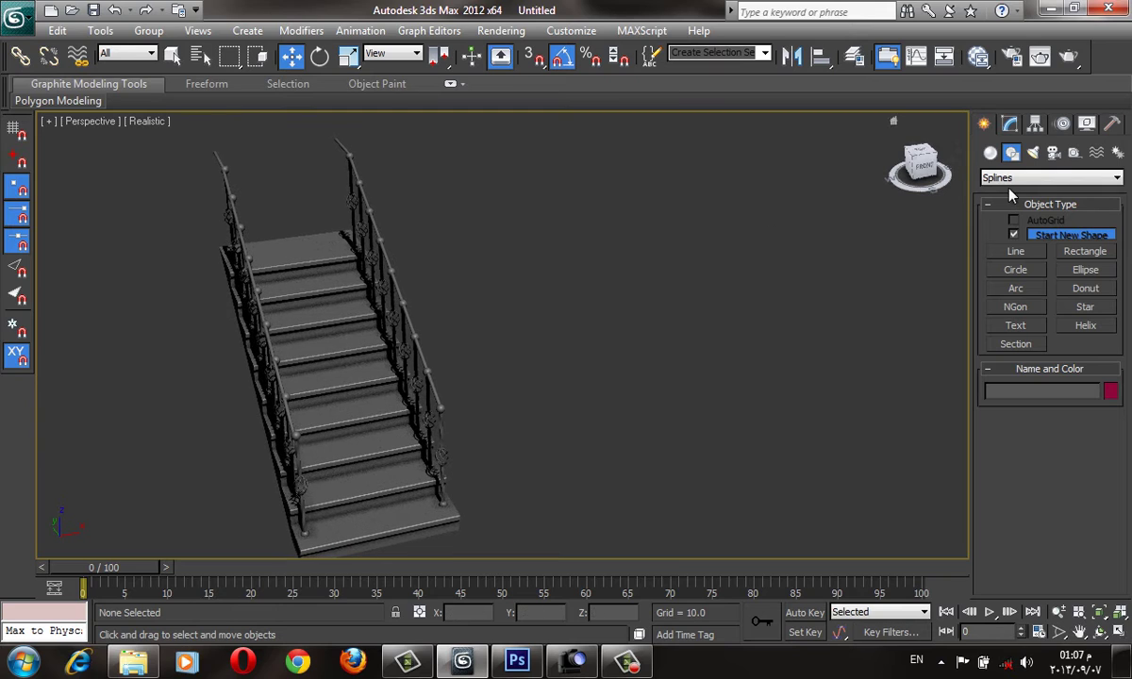
left_click(991, 153)
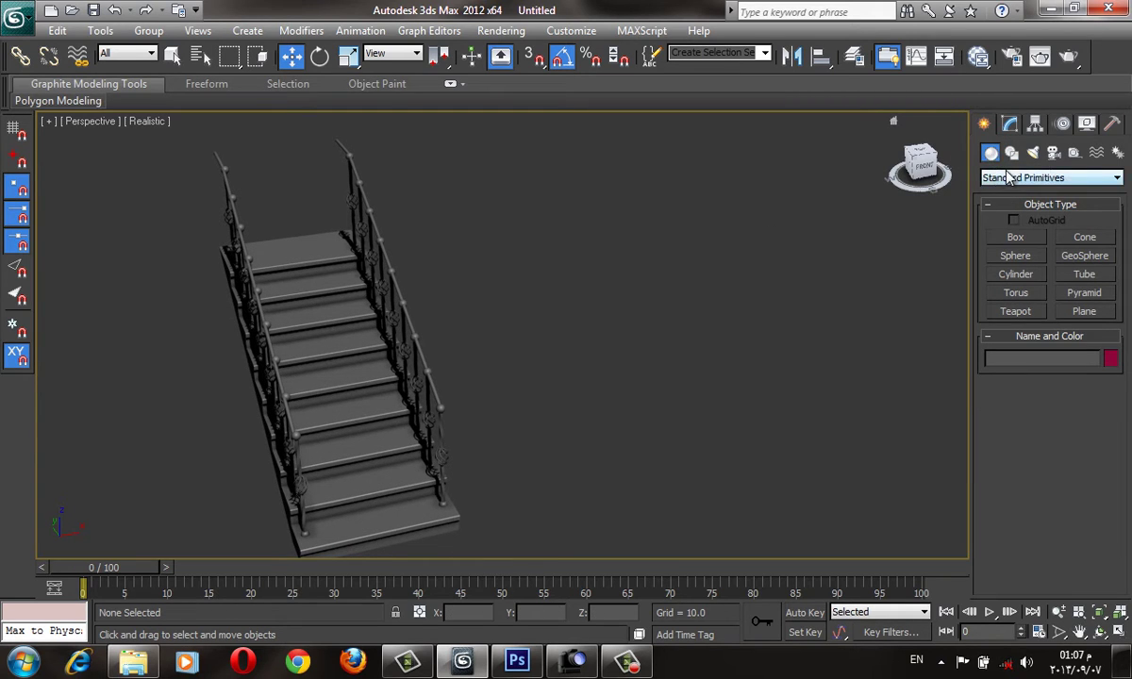
left_click(1011, 178)
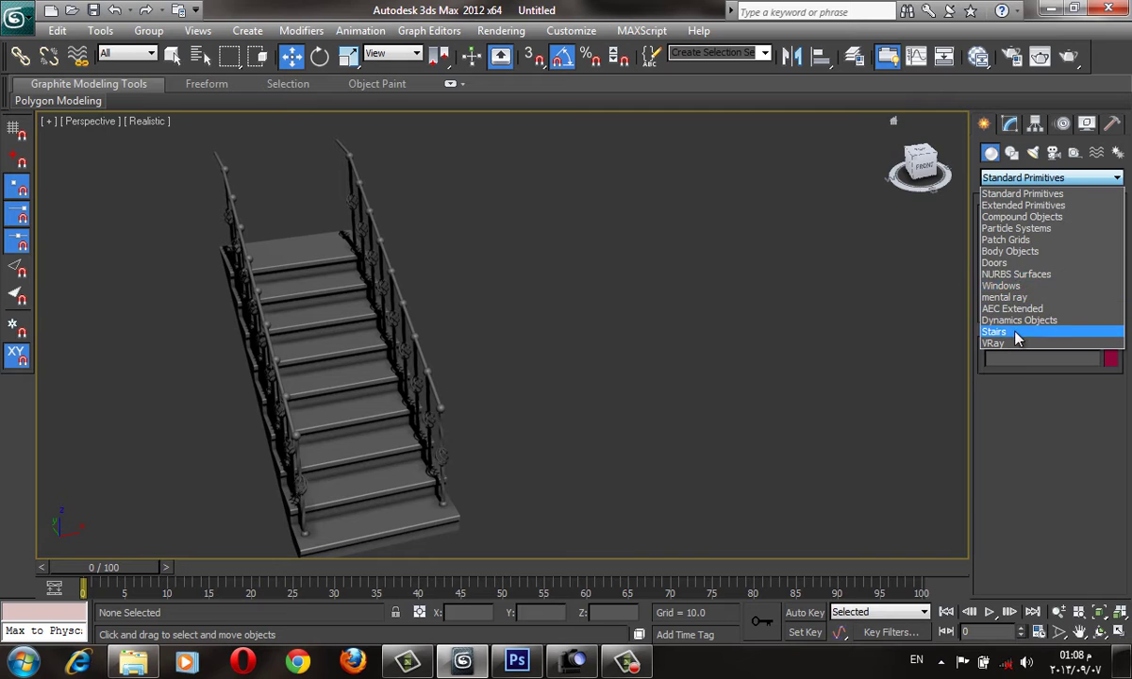
- Draw a Straight Stair, StraightStair001, about 332.251 long and 146.454 wide beside the railed staircase
left_click(1011, 332)
middle_click_drag(742, 289, 743, 331)
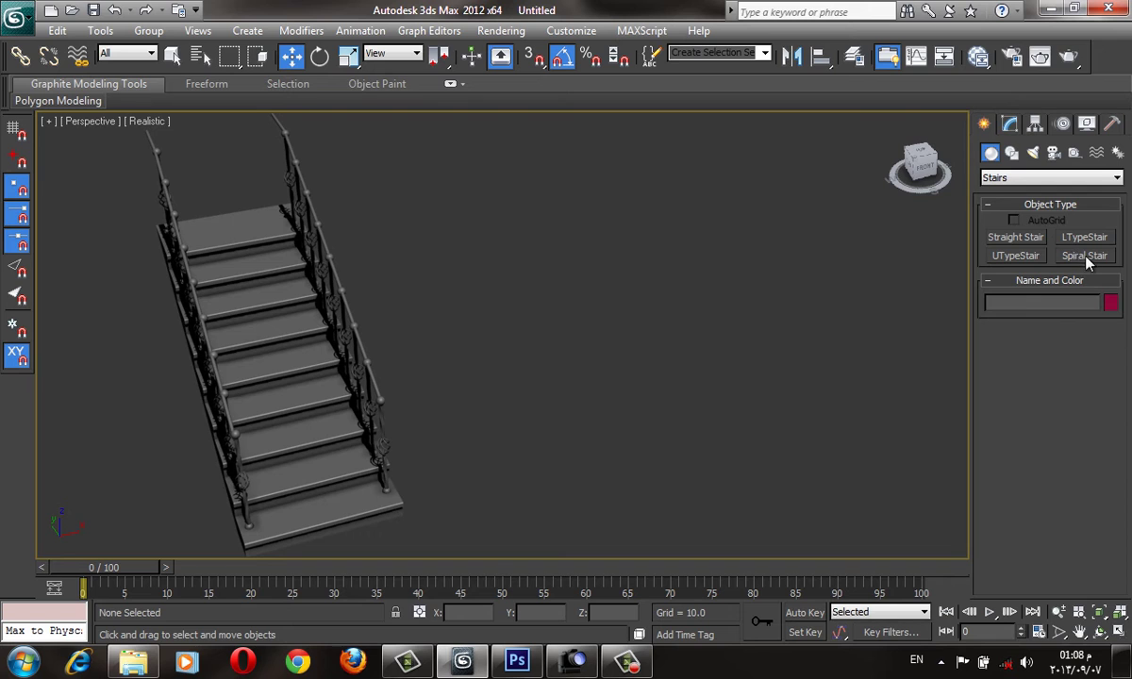
left_click(1028, 243)
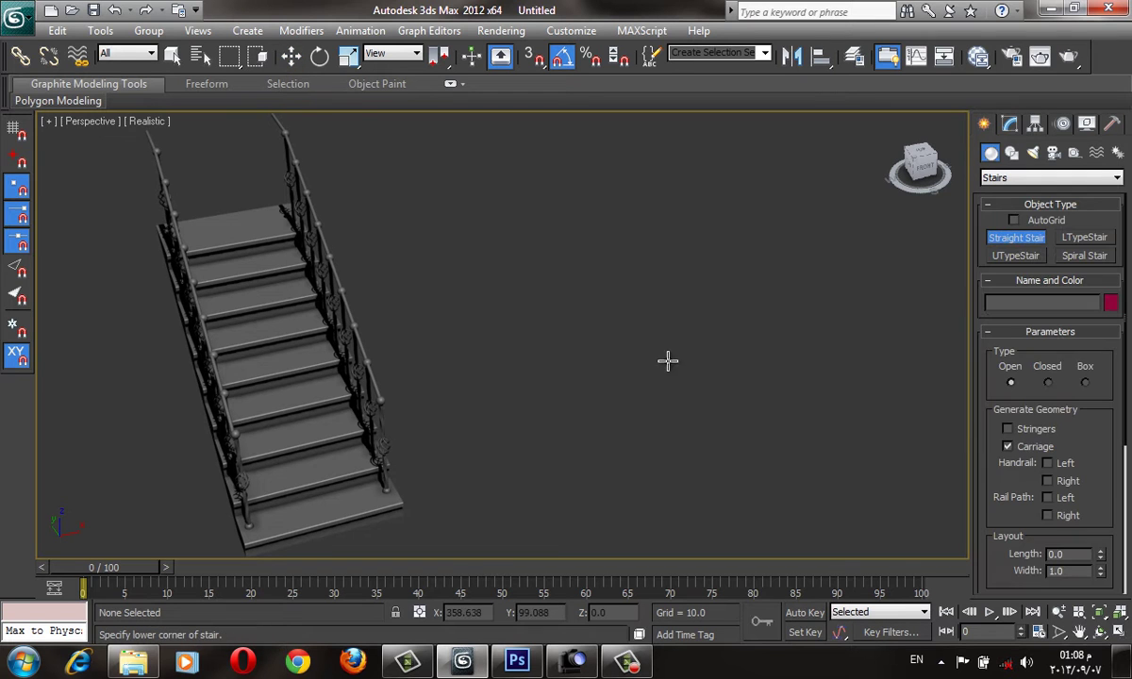
mouse_move(666, 361)
middle_mouse_down("alt")
mouse_move(535, 413)
mouse_move(533, 404)
middle_mouse_up("alt")
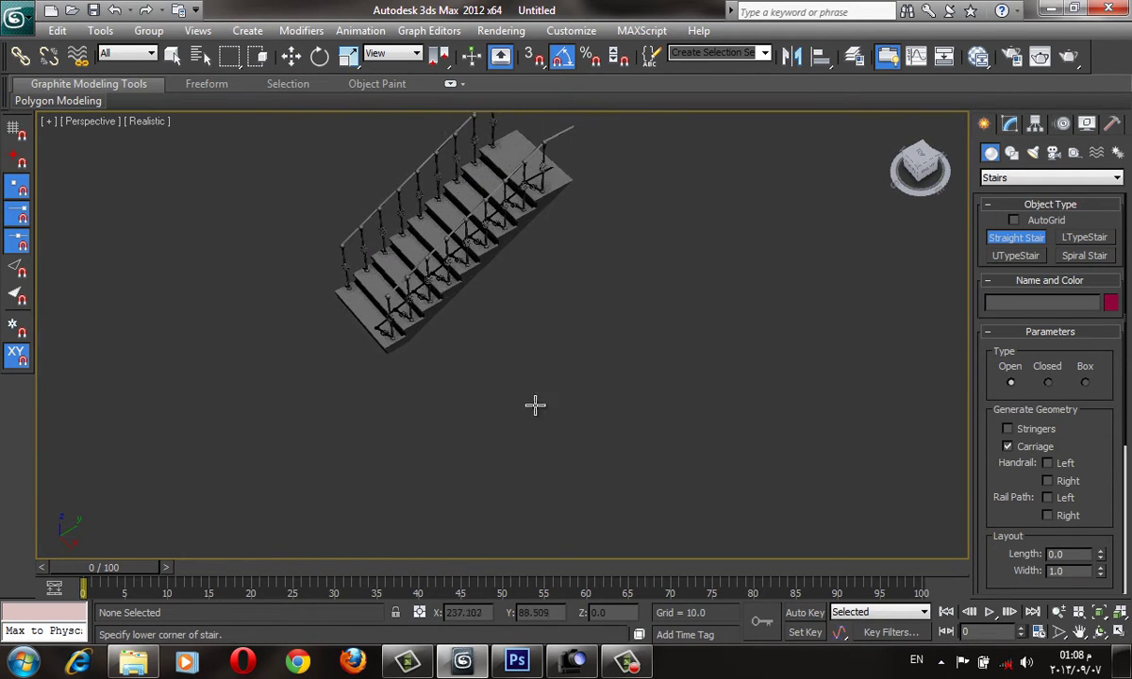
mouse_move(450, 429)
left_mouse_down()
mouse_move(636, 364)
mouse_move(670, 324)
left_mouse_up()
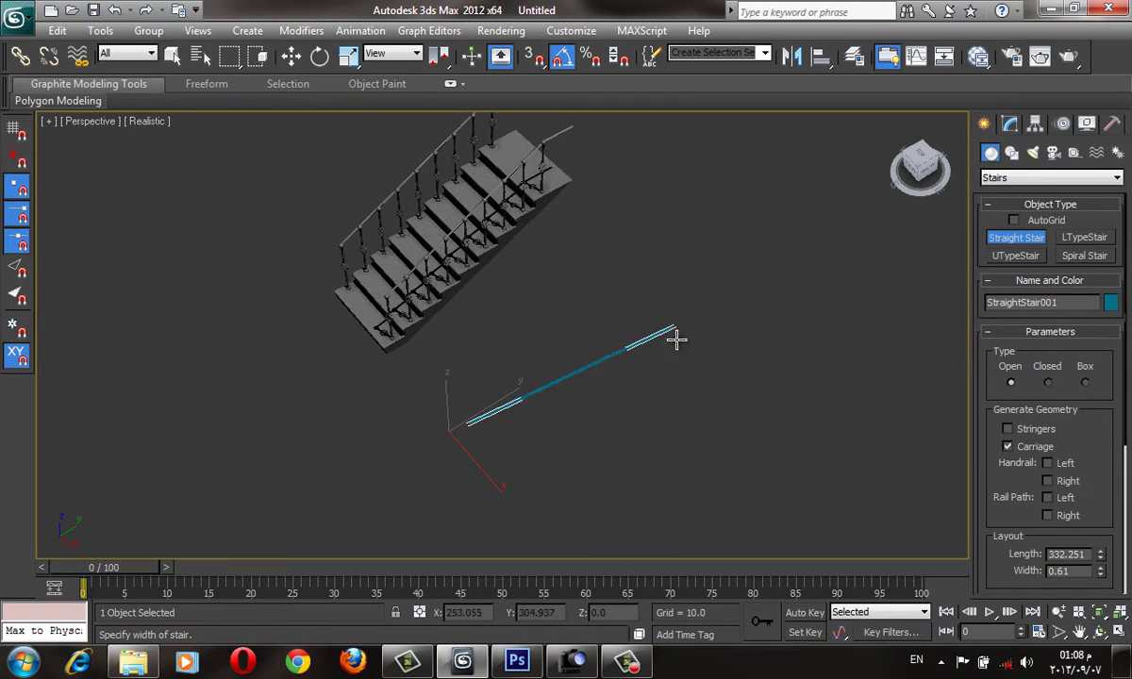
left_click(729, 406)
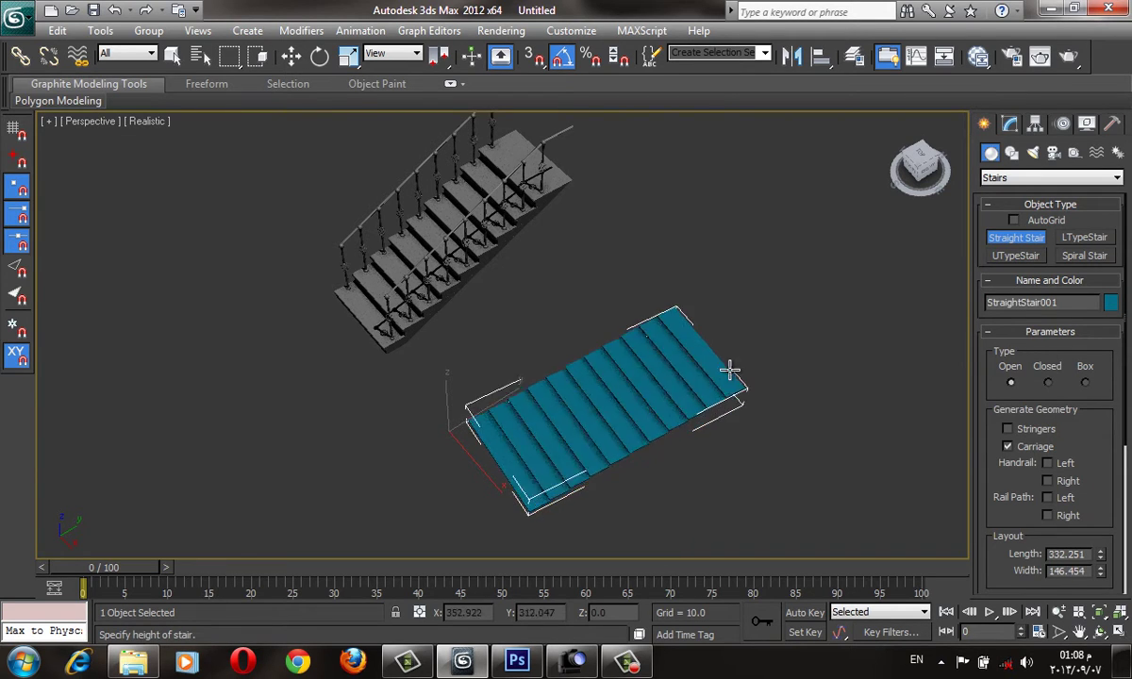
left_click(720, 256)
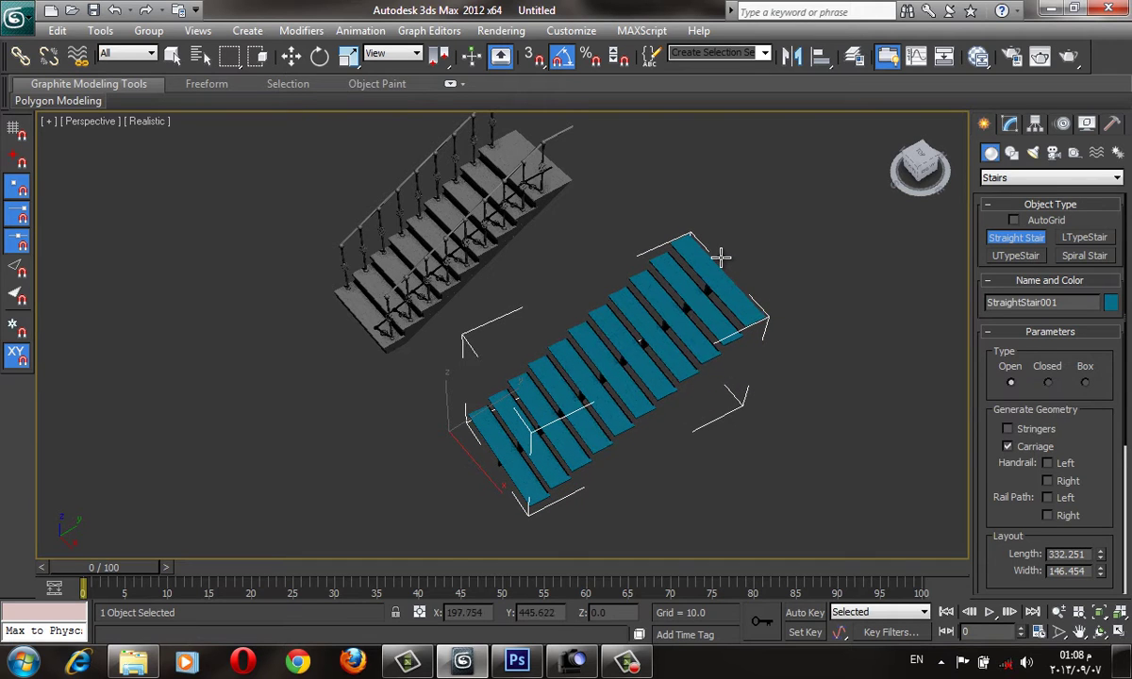
- Open StraightStair001's parameters in the Modify panel and scroll through its Layout values
key("w")
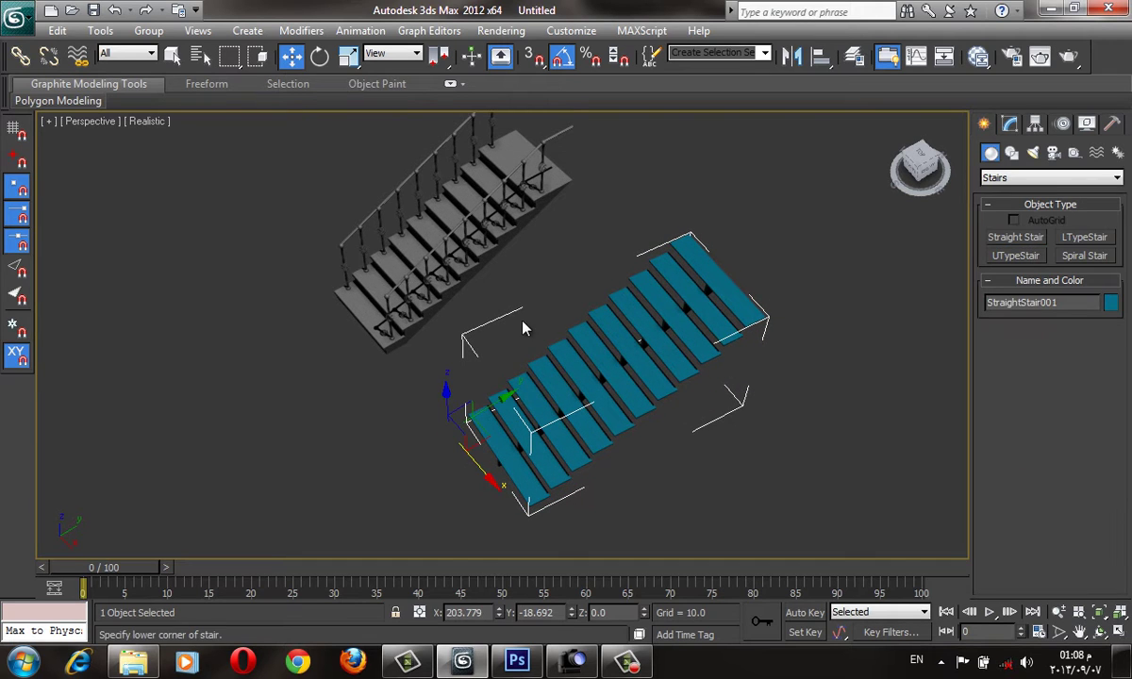
mouse_move(524, 325)
middle_mouse_down("alt")
mouse_move(606, 333)
mouse_move(546, 268)
middle_mouse_up("alt")
left_click(1009, 124)
middle_click_drag(748, 254, 717, 274, "alt")
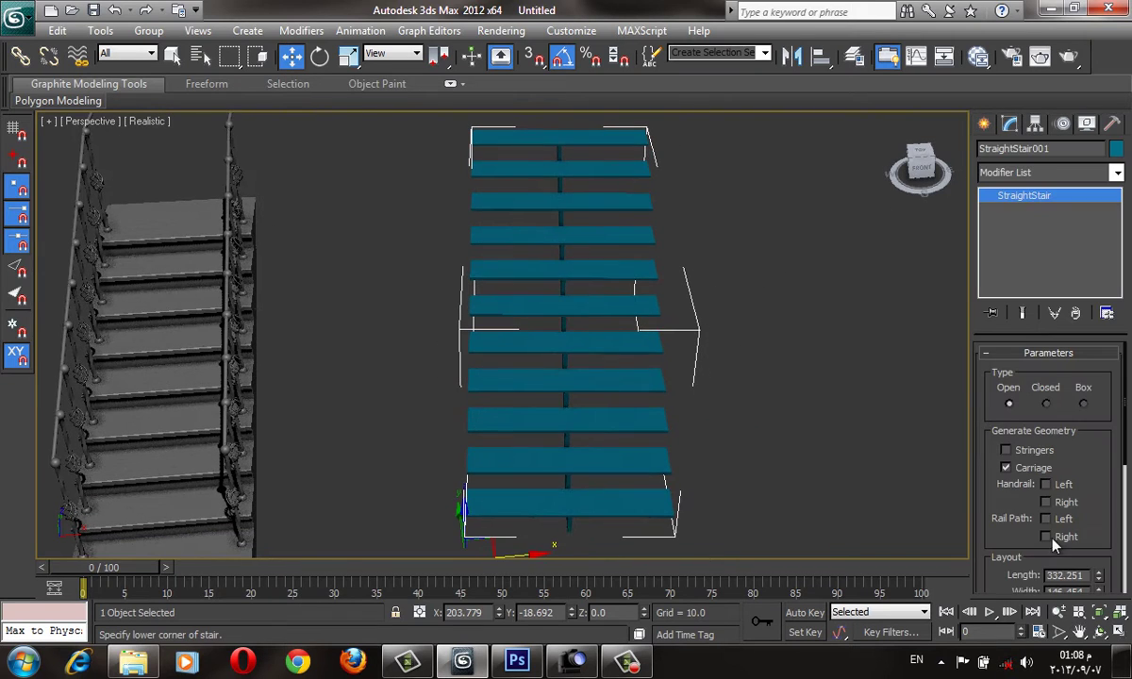
mouse_move(1095, 509)
left_mouse_down()
mouse_move(1098, 426)
mouse_move(1023, 537)
left_mouse_up()
middle_click_drag(724, 355, 689, 314)
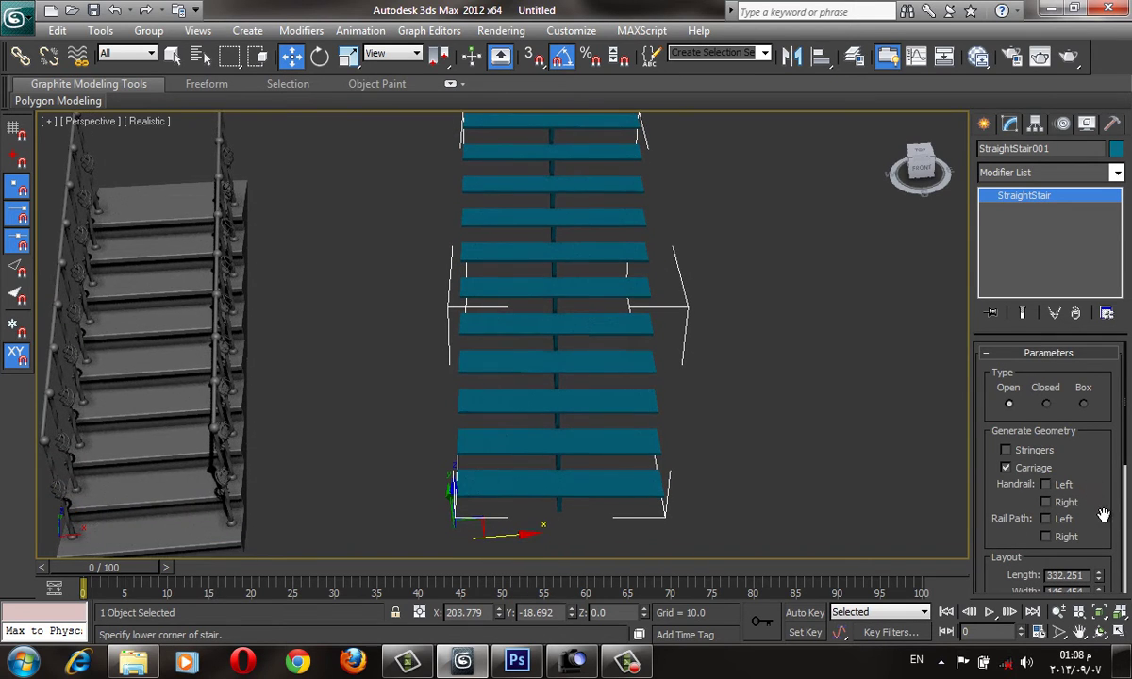
left_click_drag(1094, 507, 1095, 385)
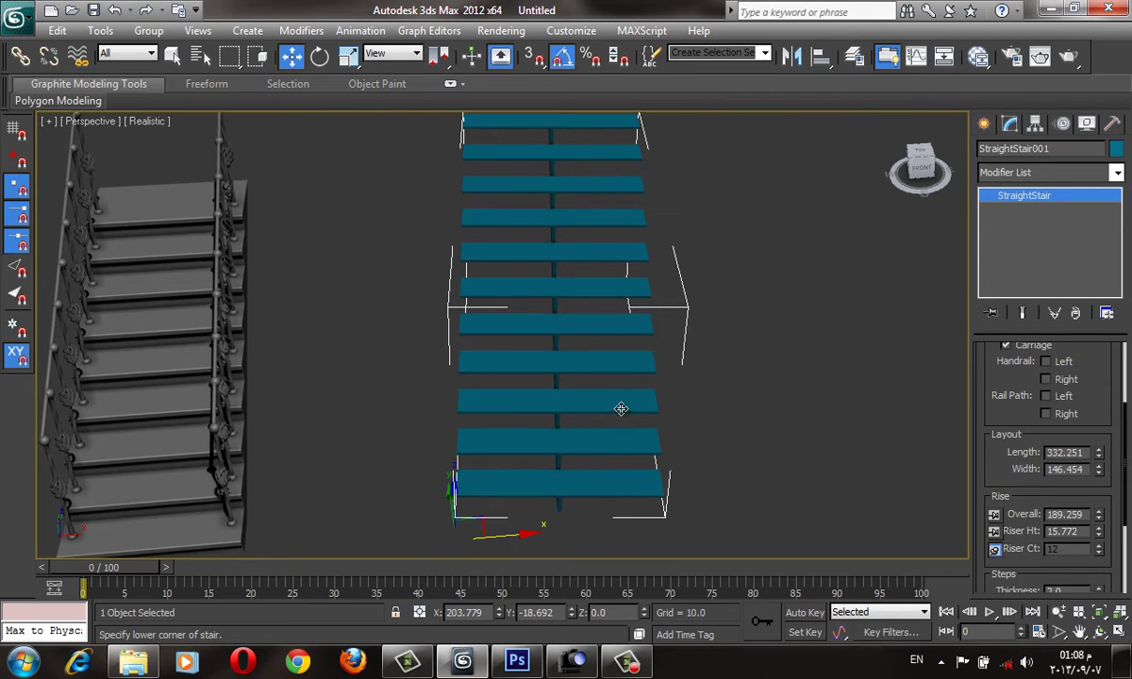
- Orbit around both staircases and check the 189.259 overall rise over 12 risers of 15.772
mouse_move(616, 275)
middle_mouse_down("alt")
mouse_move(626, 260)
mouse_move(632, 469)
mouse_move(601, 469)
mouse_move(560, 507)
middle_mouse_up("alt")
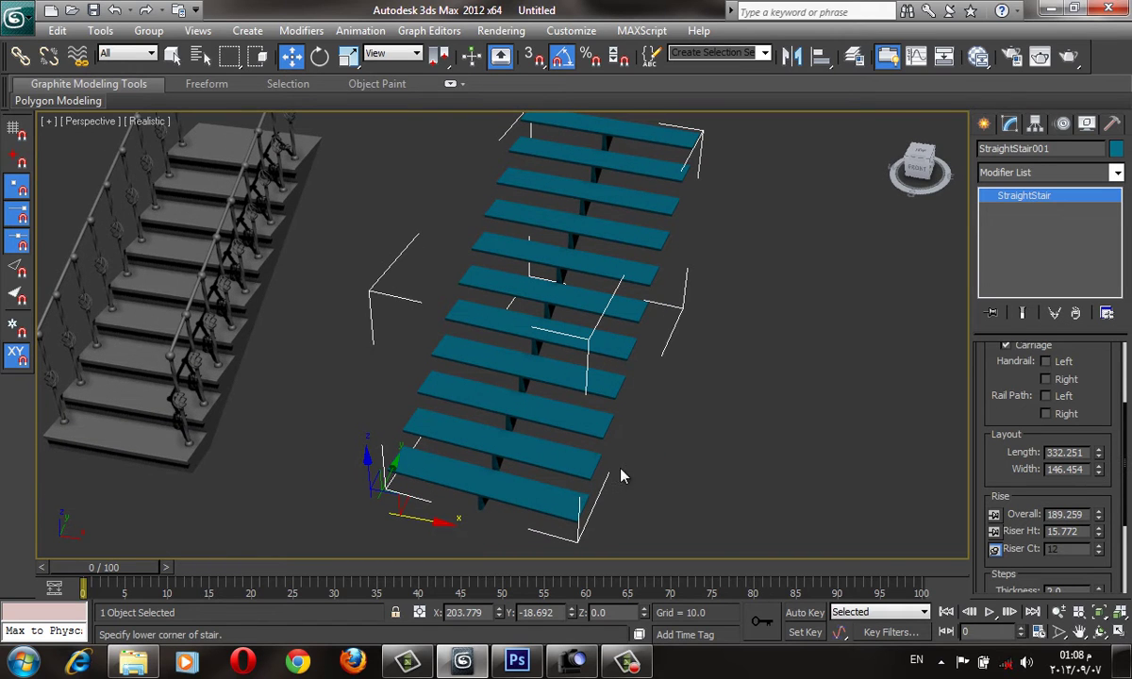
mouse_move(641, 379)
middle_mouse_down("alt")
mouse_move(594, 354)
mouse_move(858, 247)
middle_mouse_up("alt")
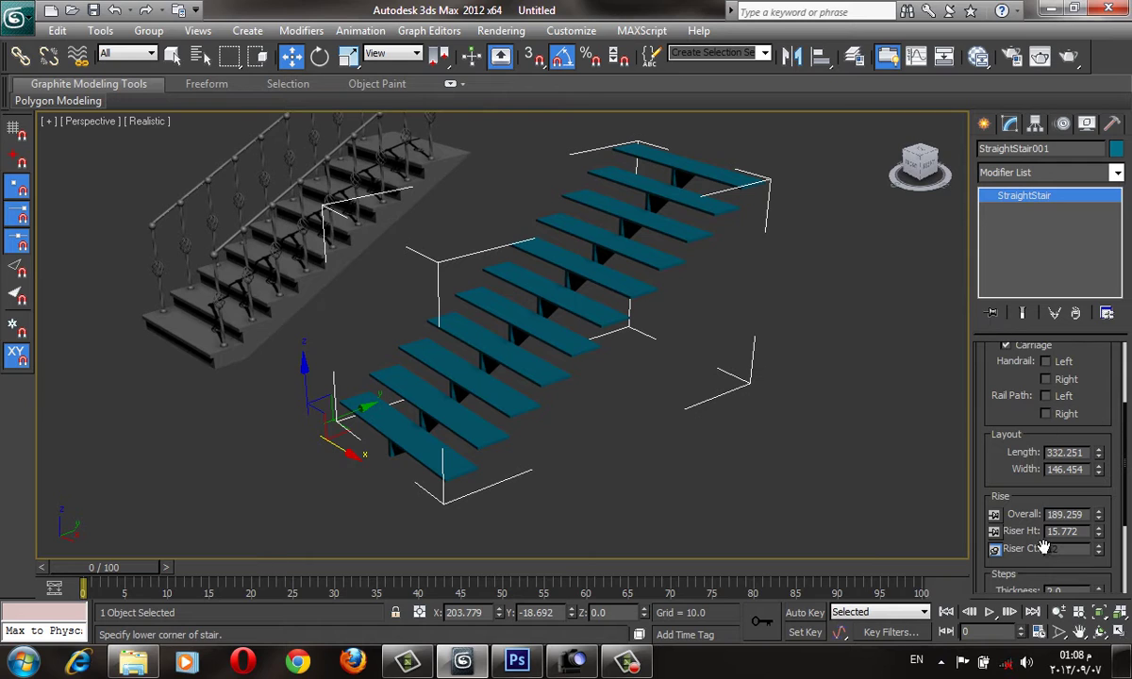
scroll(1087, 391, "up", 1)
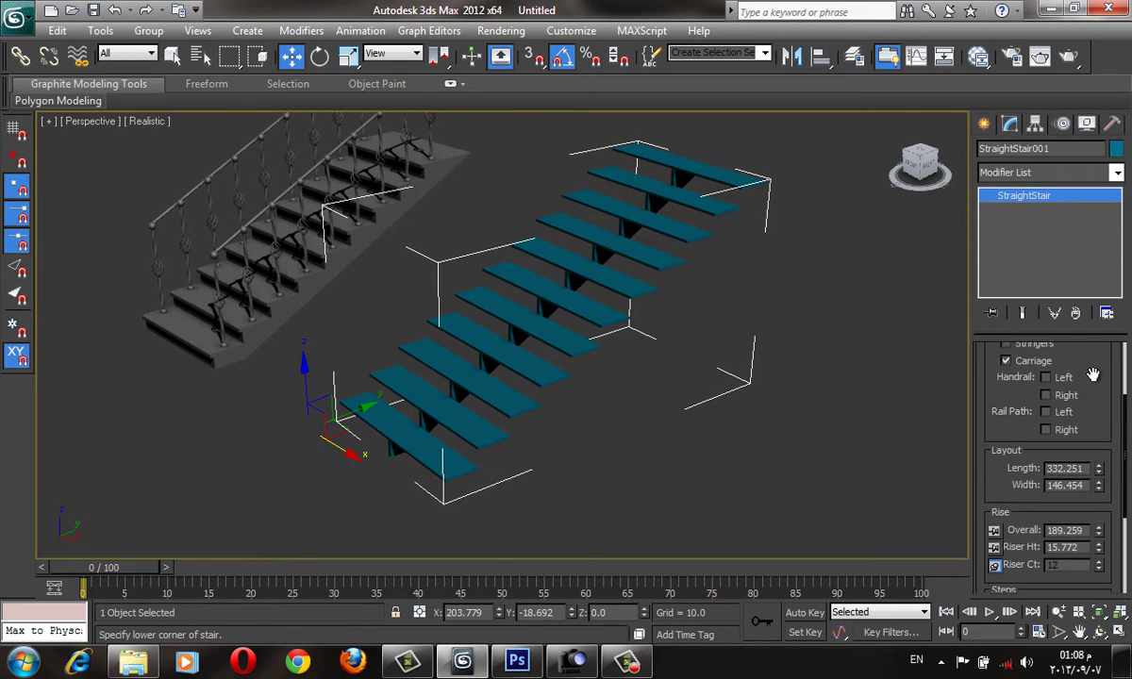
scroll(1092, 382, "up", 1)
left_click_drag(1094, 378, 1087, 352)
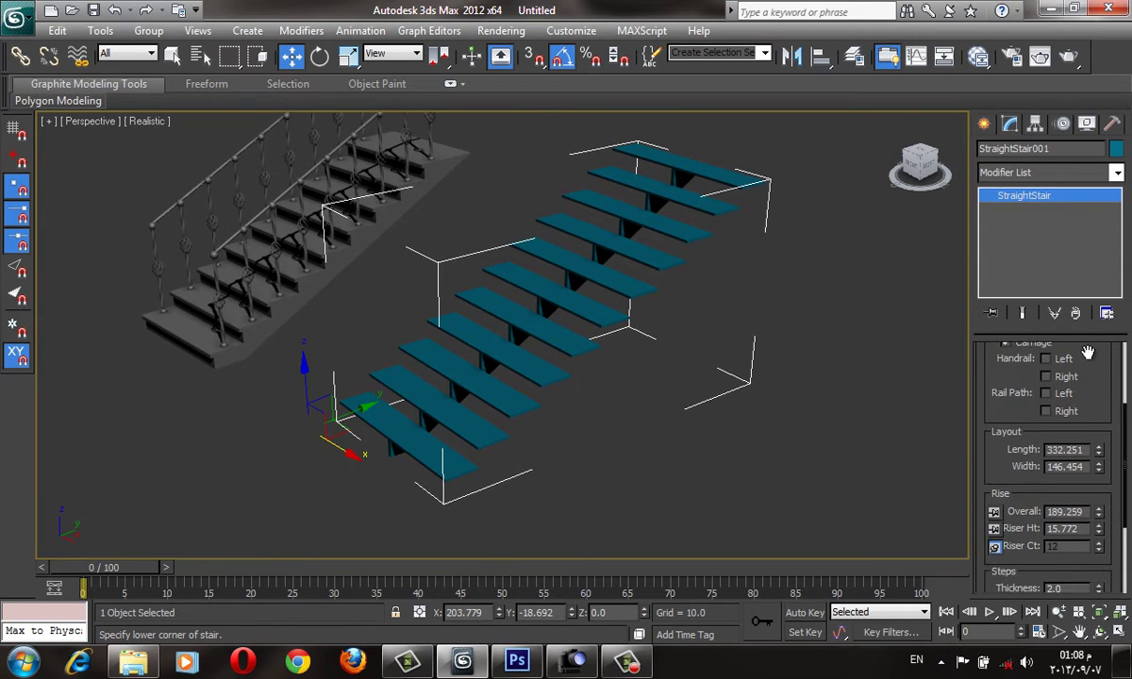
scroll(1087, 352, "down", 5)
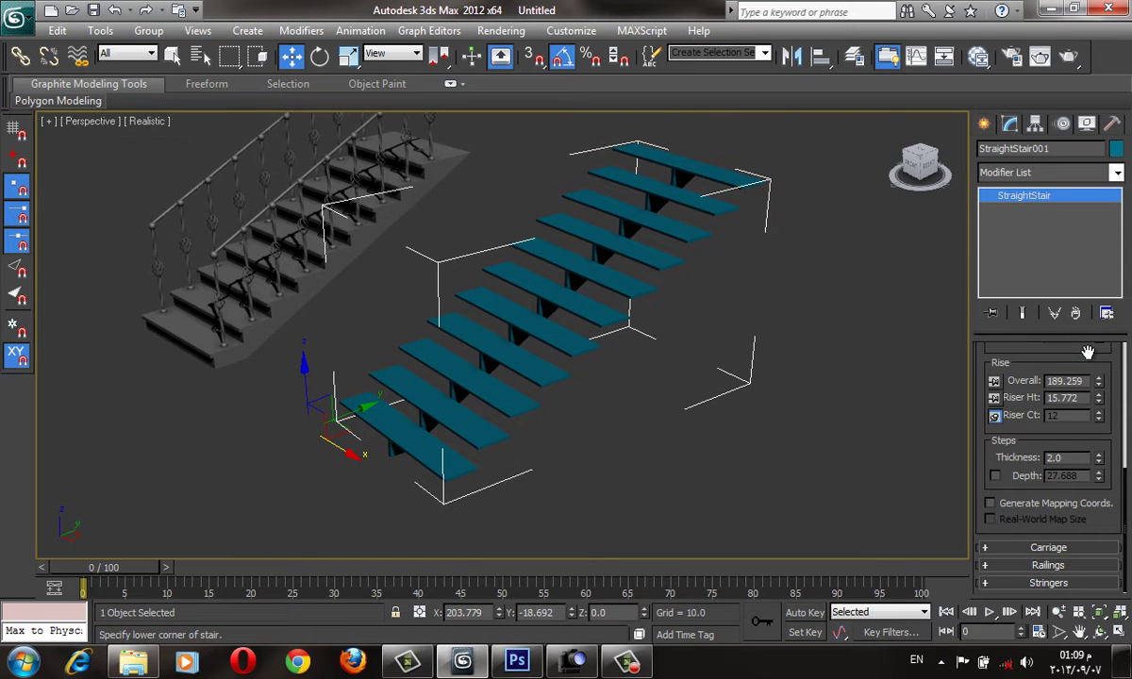
- On Board2.psd in Photoshop, draw and undo a straight trial line, then check the brush options
left_click(516, 660)
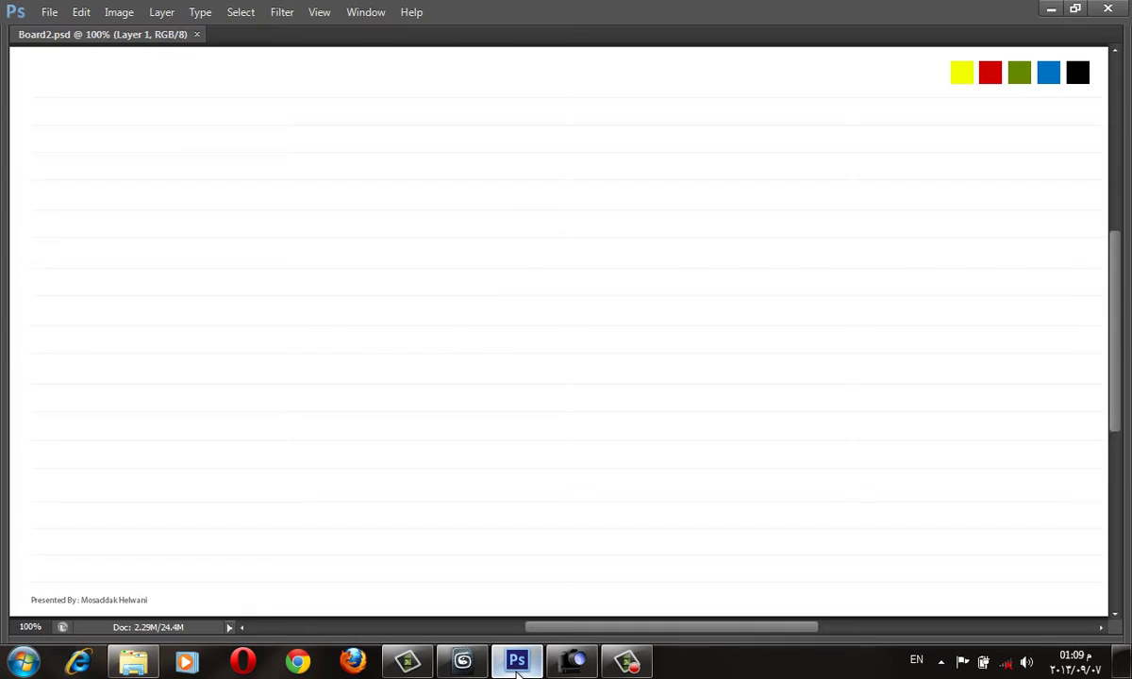
key("shift")
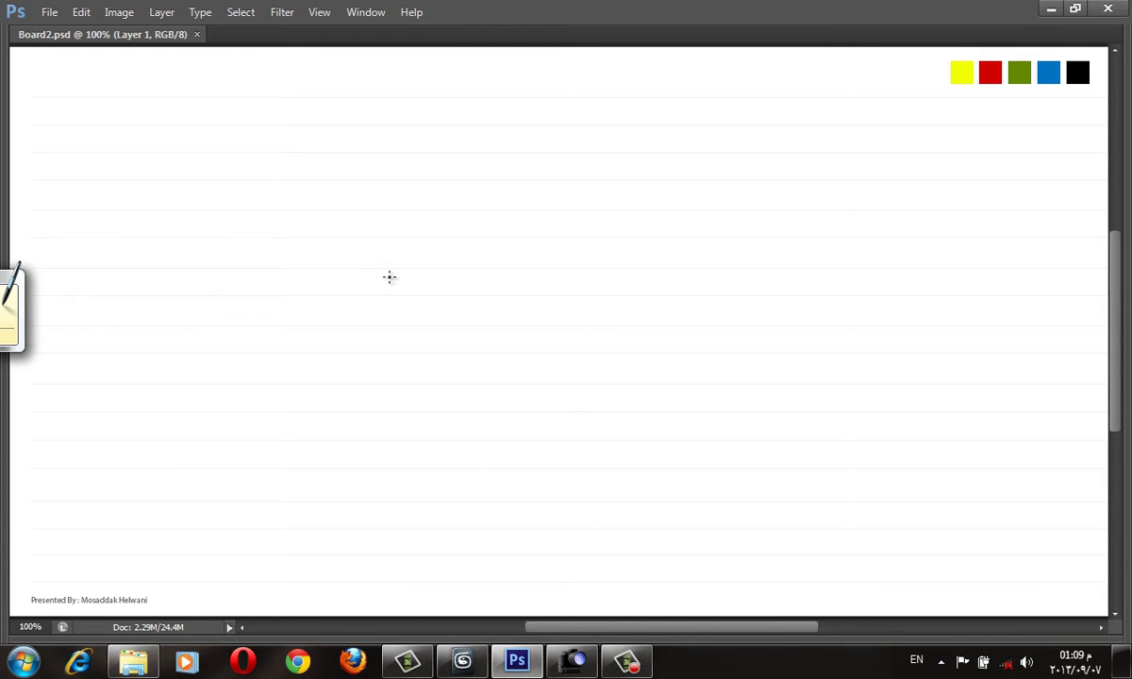
left_click(627, 283, "shift")
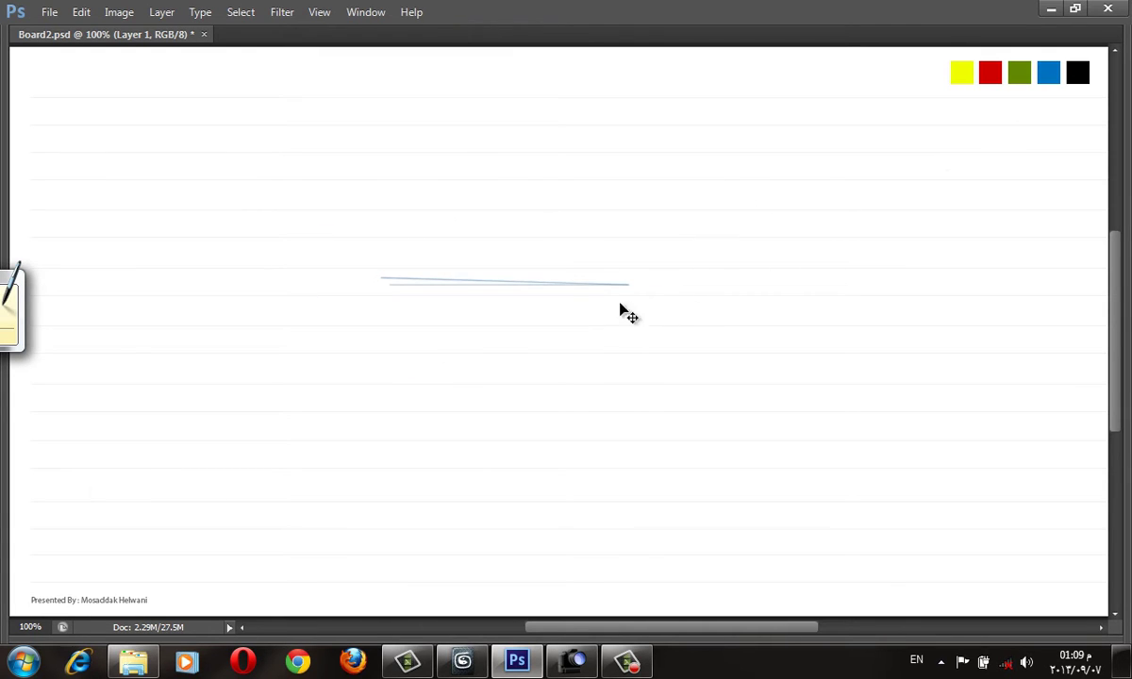
key("ctrl+z")
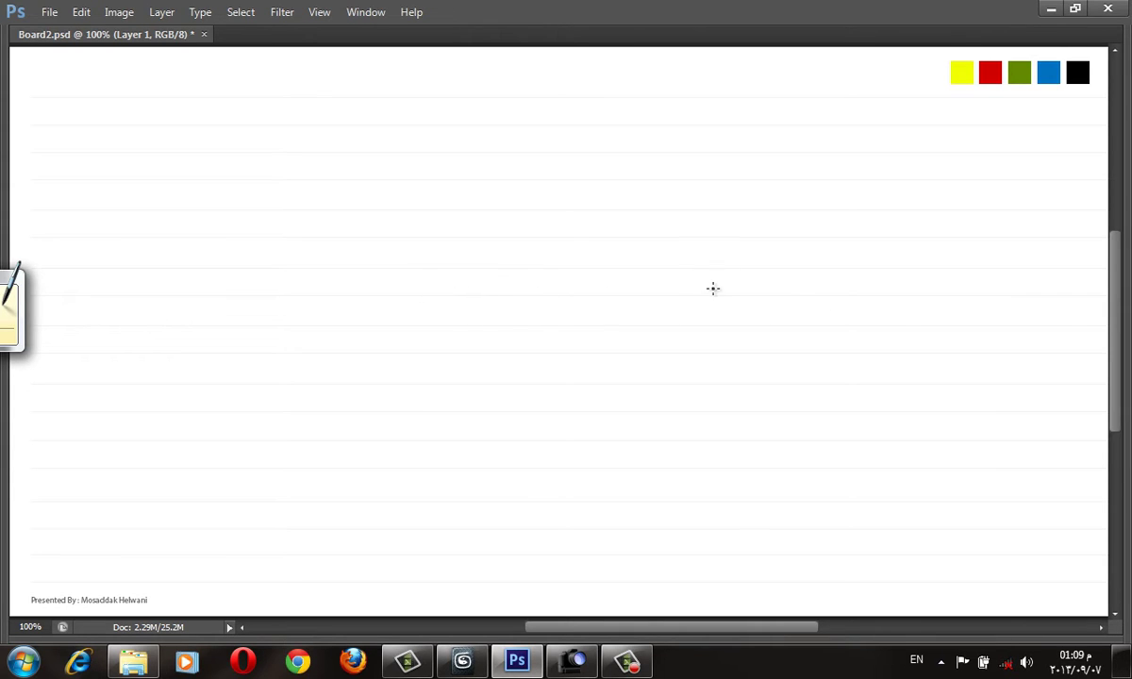
right_click(964, 359)
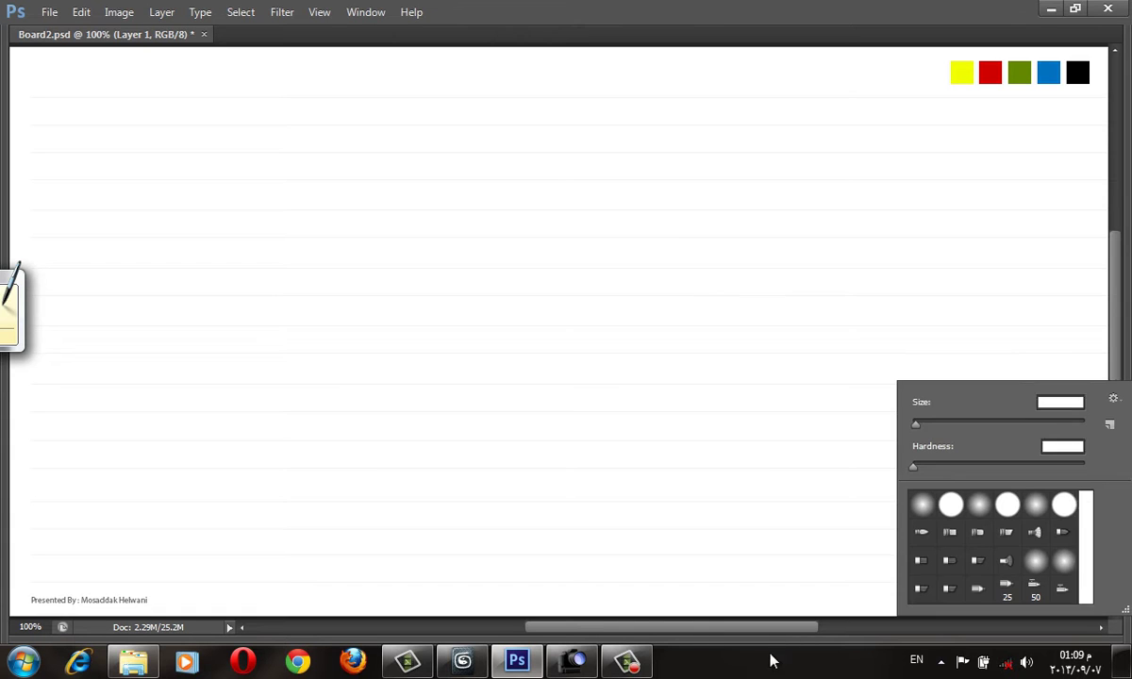
left_click(628, 665)
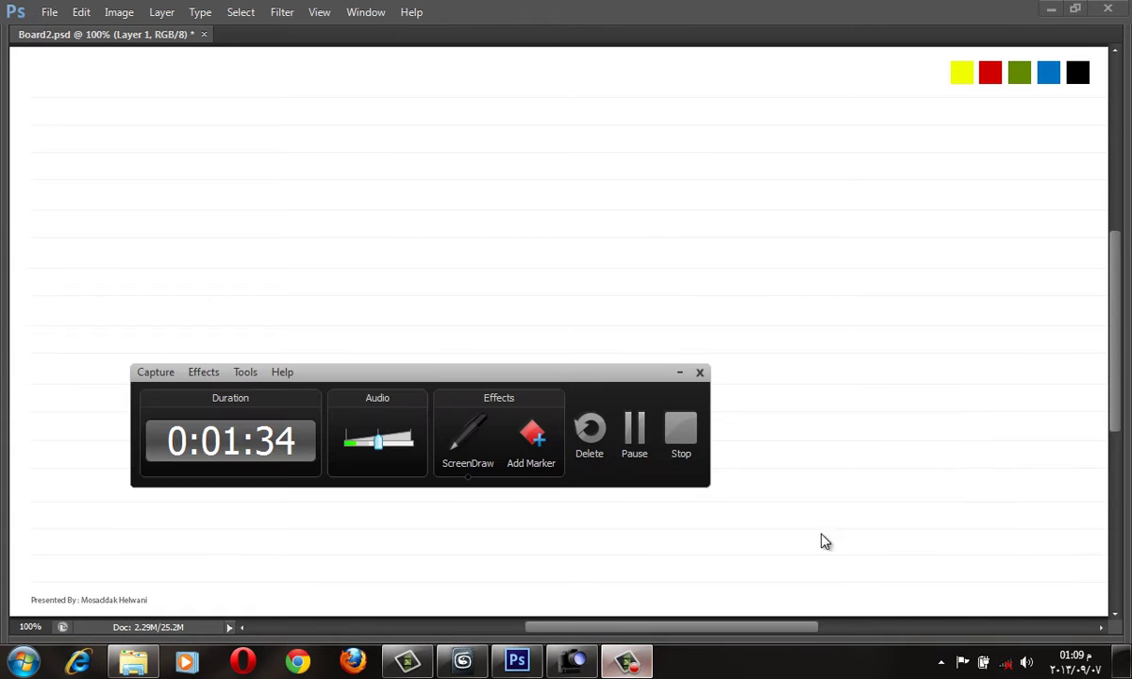
left_click(634, 429)
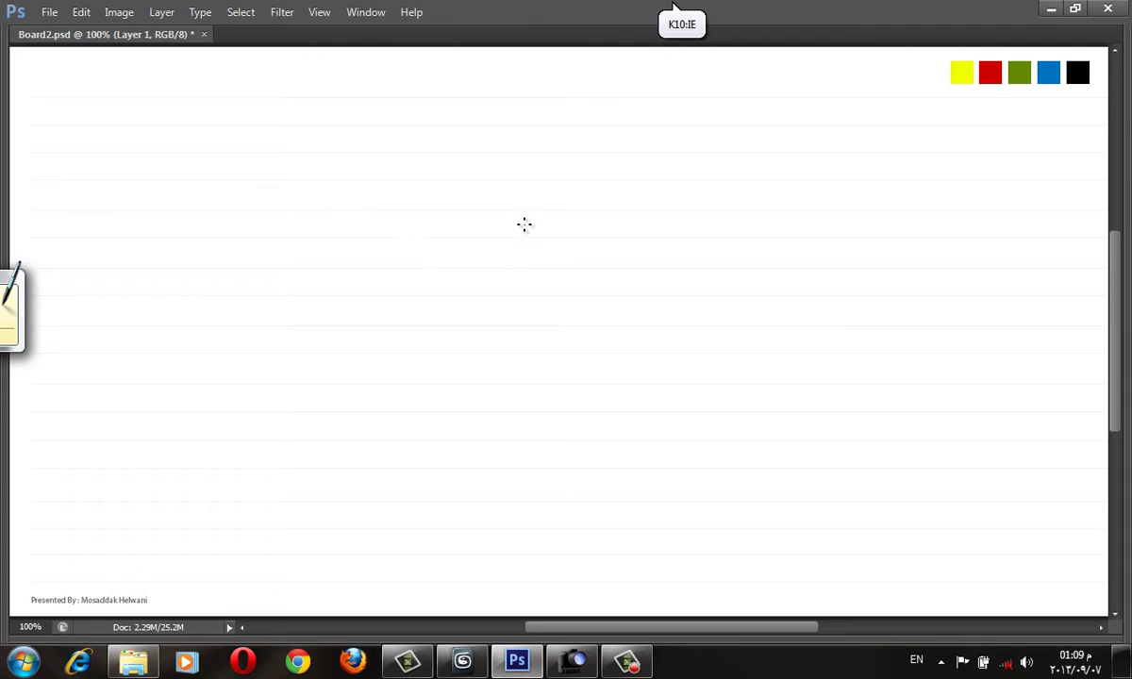
- Sketch the rectangular outline of the stair plan on the board
left_click_drag(389, 249, 716, 273, "shift")
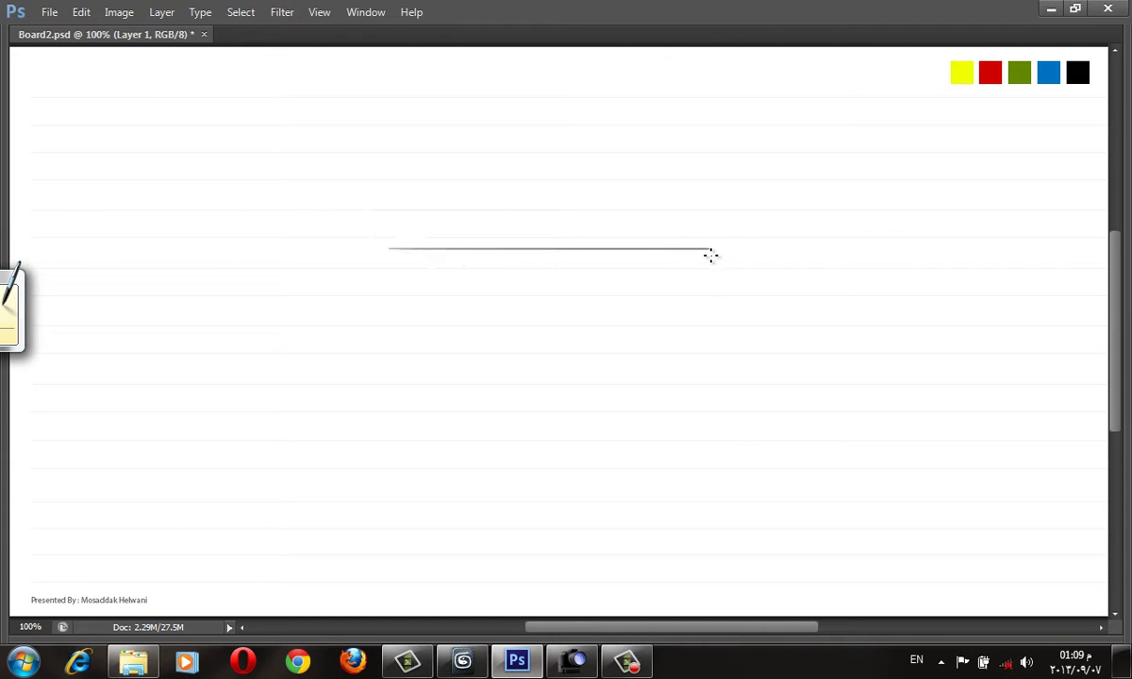
left_click(709, 380, "shift")
left_click(390, 250, "shift")
left_click(388, 382, "shift")
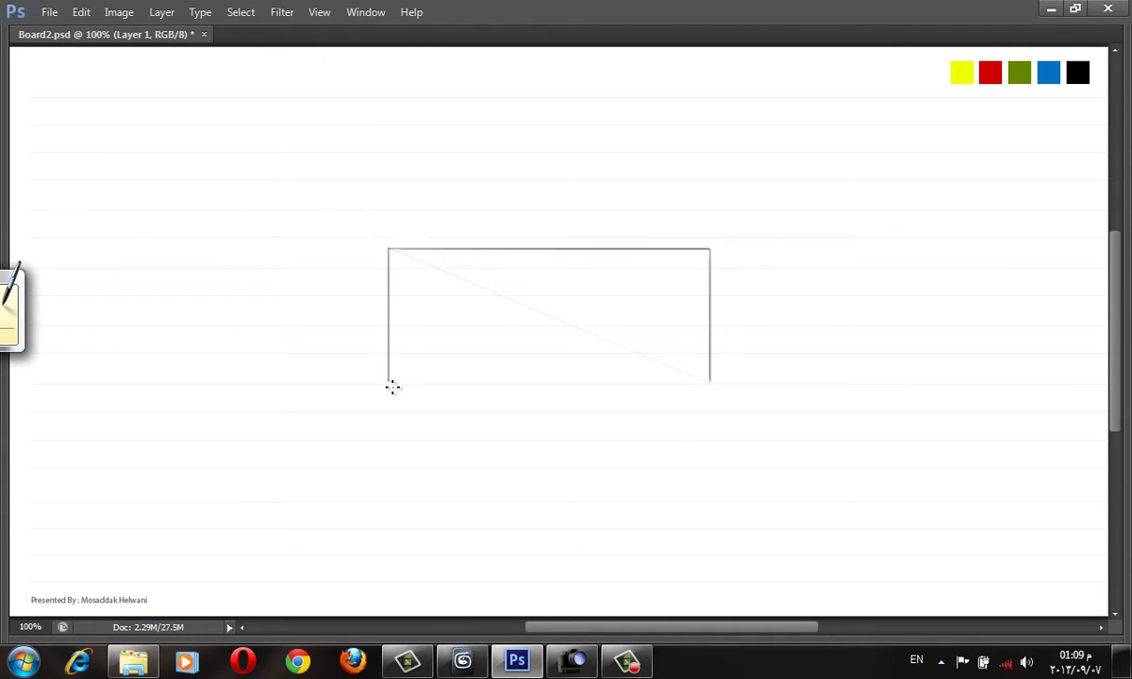
left_click_drag(388, 382, 709, 382, "shift")
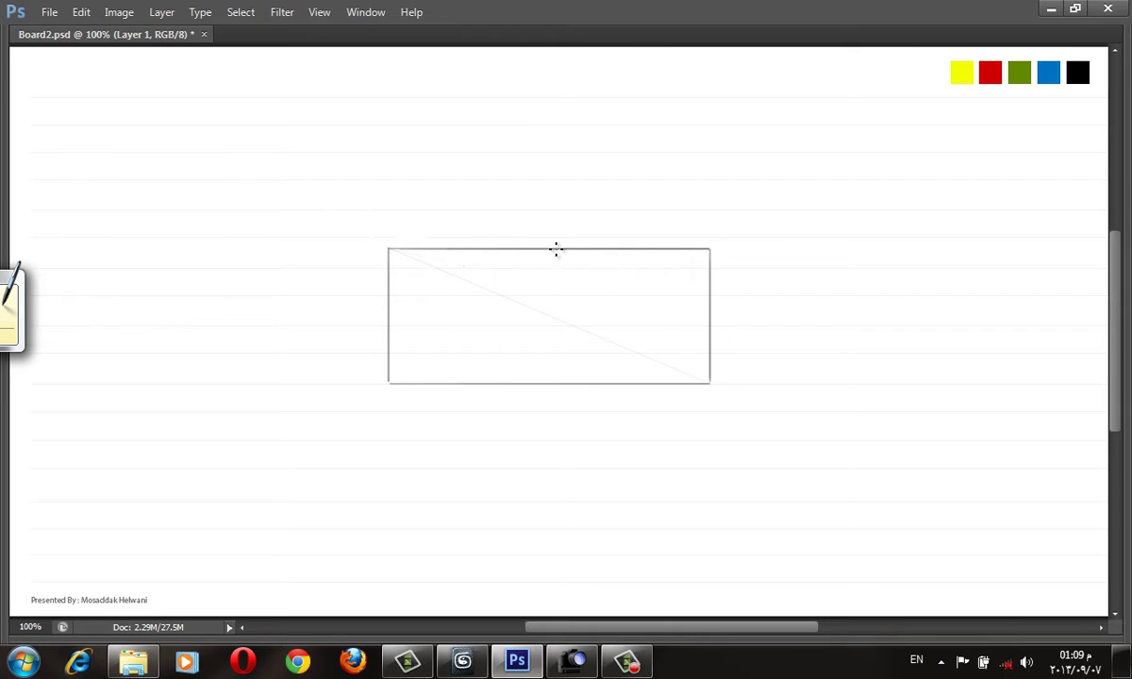
- Divide the rectangle into treads with a series of vertical divider lines
left_click(556, 248, "shift")
left_click(557, 384, "shift")
left_click(638, 250)
left_click(638, 370, "shift")
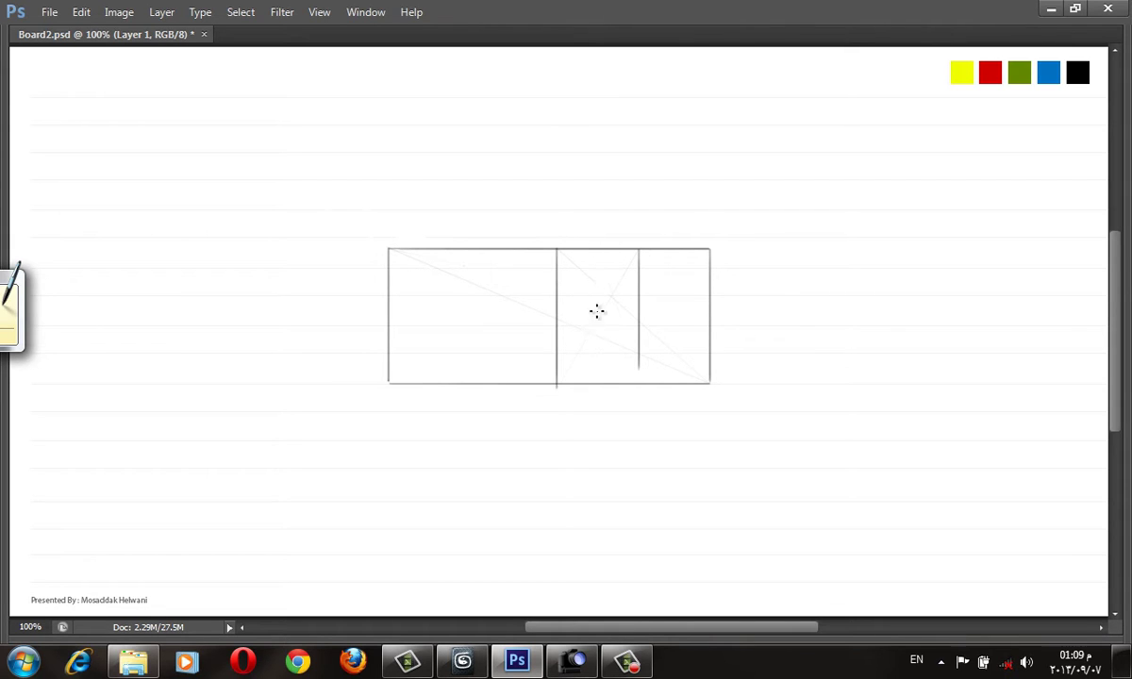
left_click(595, 248)
left_click(595, 376, "shift")
left_click_drag(675, 253, 675, 264)
left_click(674, 393, "shift")
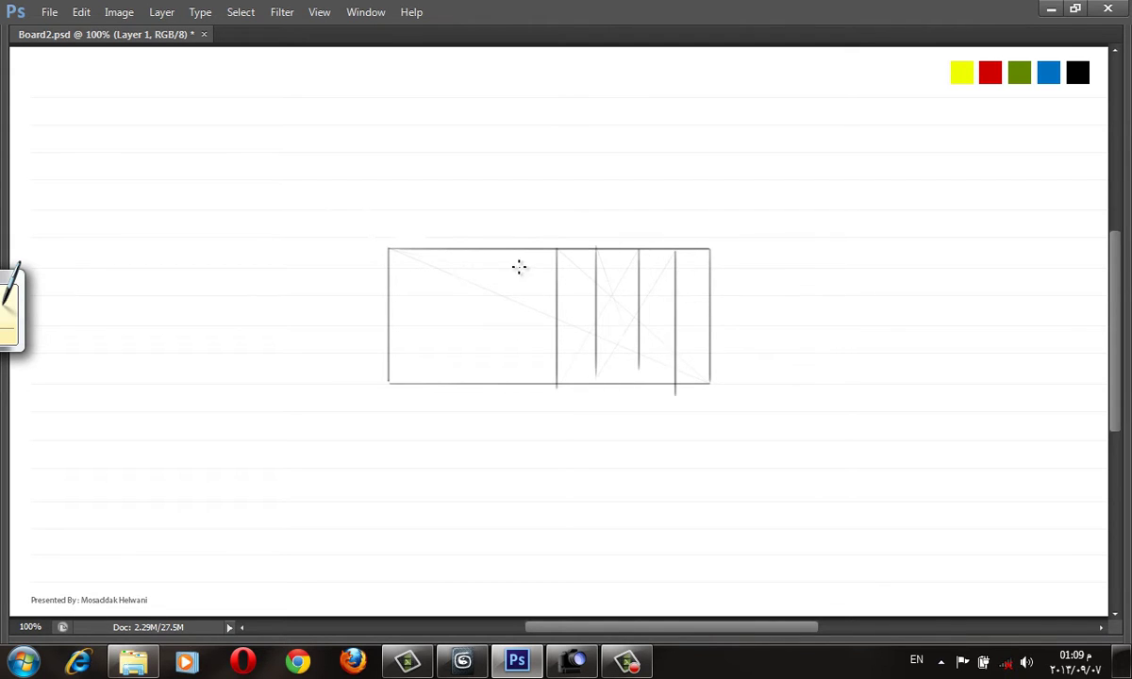
left_click(459, 249)
left_click(460, 371, "shift")
left_click(508, 250)
left_click(508, 383, "shift")
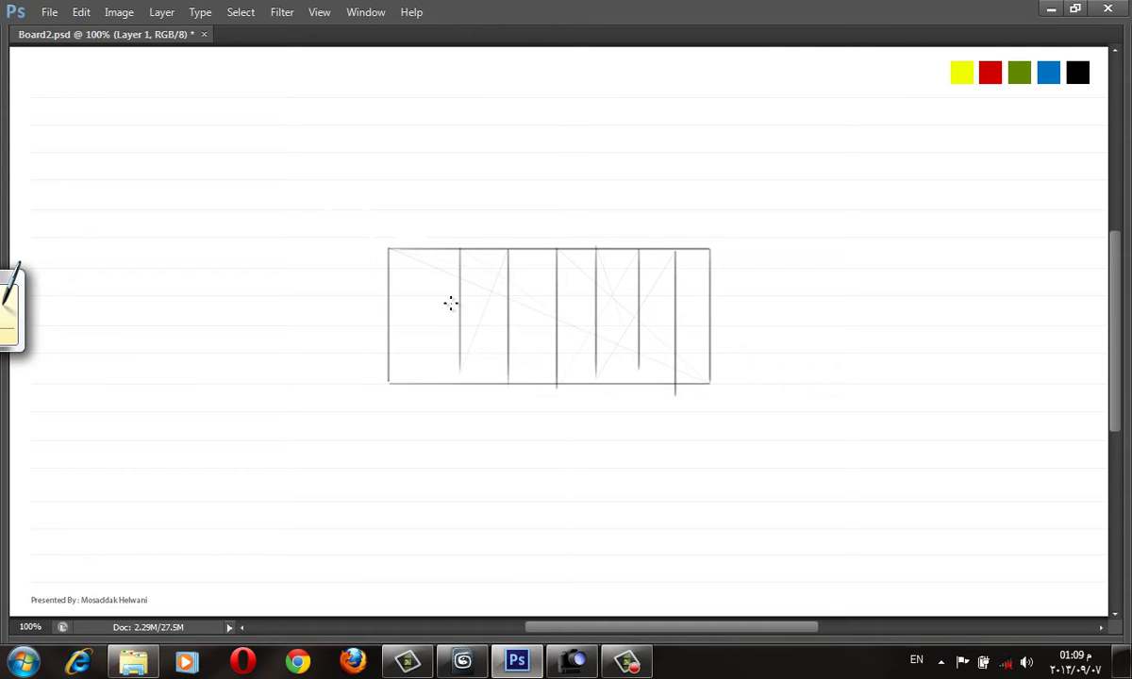
left_click(420, 249)
left_click(420, 384, "shift")
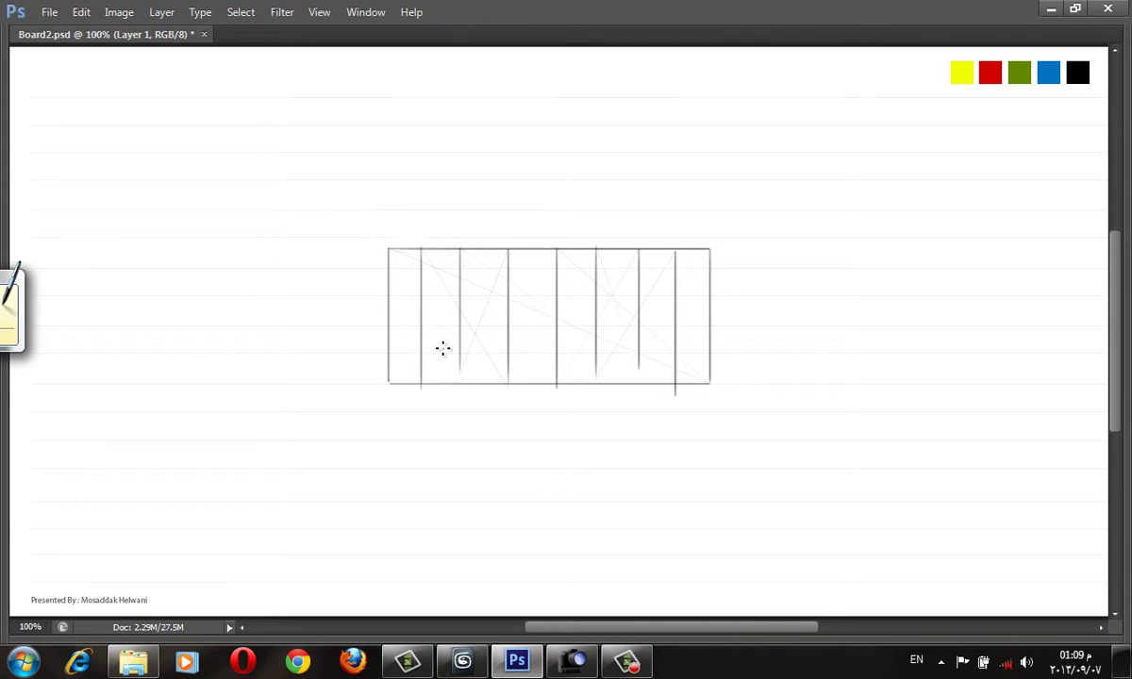
- Add a dimension line and handwrite 240 length, 30 tread, 8 risers of 15, and 100 width
left_click(715, 229)
left_click(668, 228, "shift")
left_click(413, 228, "shift")
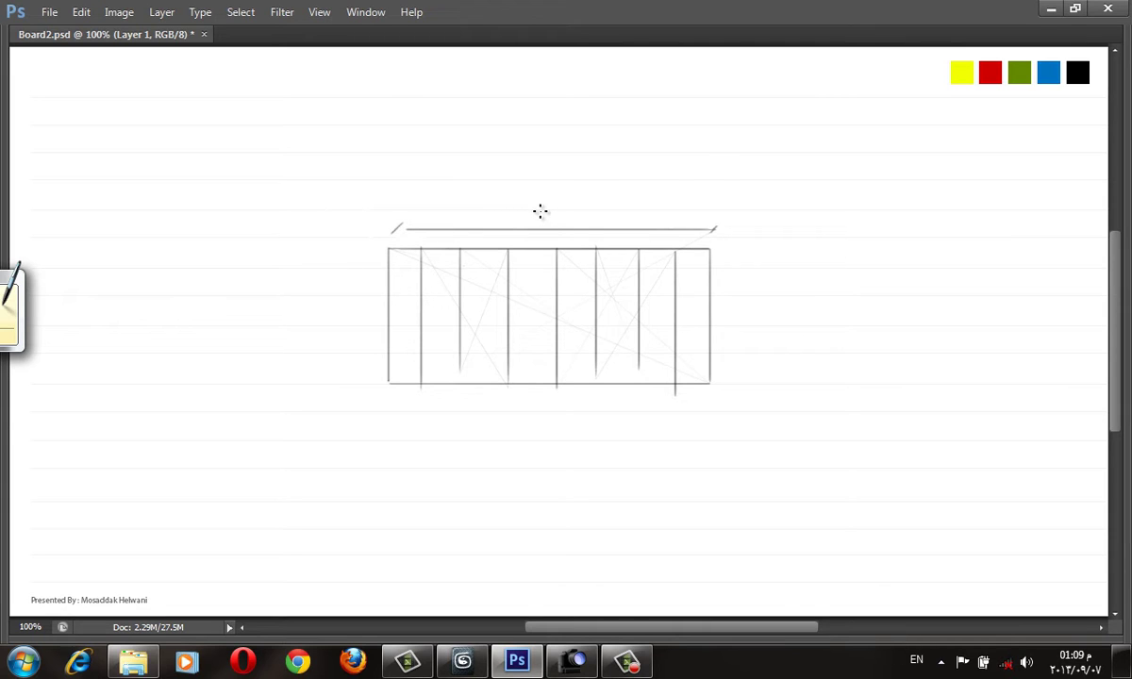
left_click_drag(538, 205, 557, 212)
mouse_move(677, 307)
left_mouse_down()
mouse_move(710, 305)
mouse_move(692, 295)
left_mouse_up()
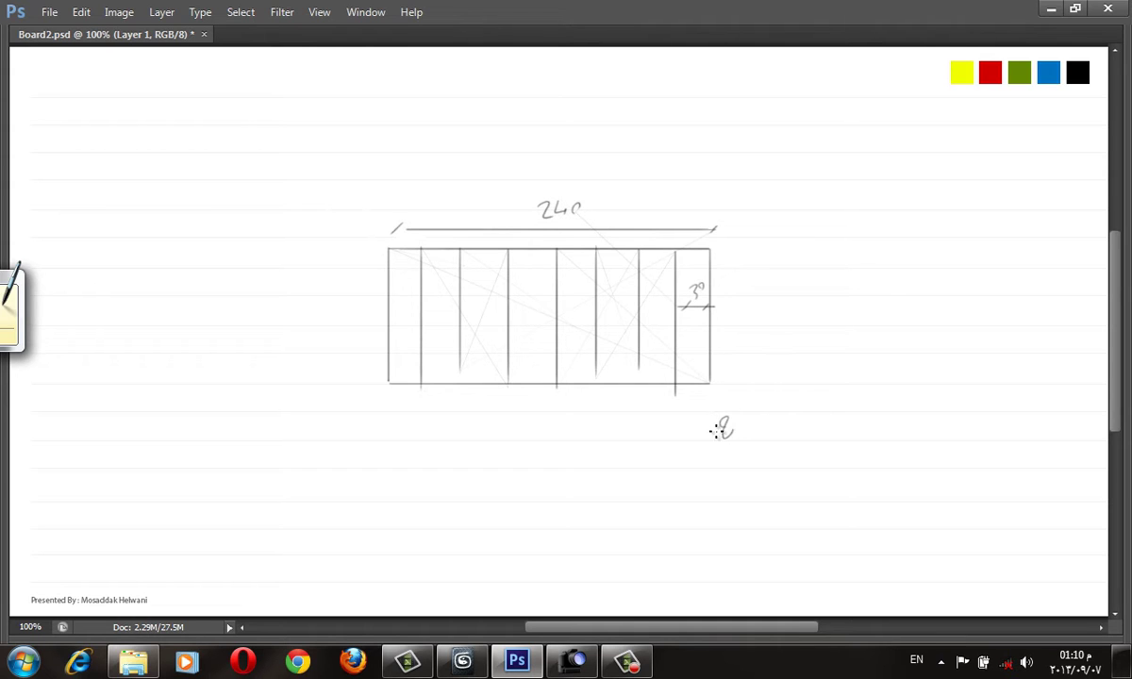
mouse_move(717, 430)
left_mouse_down()
mouse_move(842, 437)
mouse_move(842, 415)
mouse_move(873, 413)
mouse_move(819, 438)
mouse_move(793, 435)
mouse_move(734, 257)
mouse_move(732, 382)
mouse_move(740, 371)
left_mouse_up()
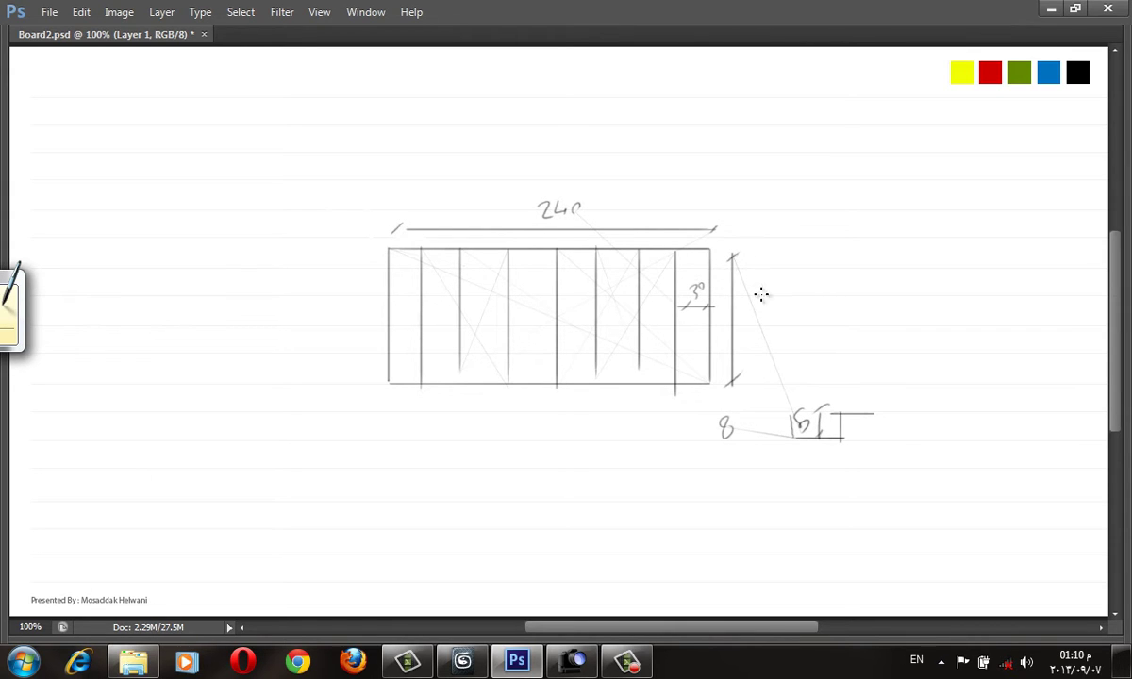
left_click_drag(750, 331, 756, 318)
left_click_drag(764, 317, 774, 316)
- Return to 3ds Max and scroll to StraightStair001's Layout and Rise values
left_click(462, 661)
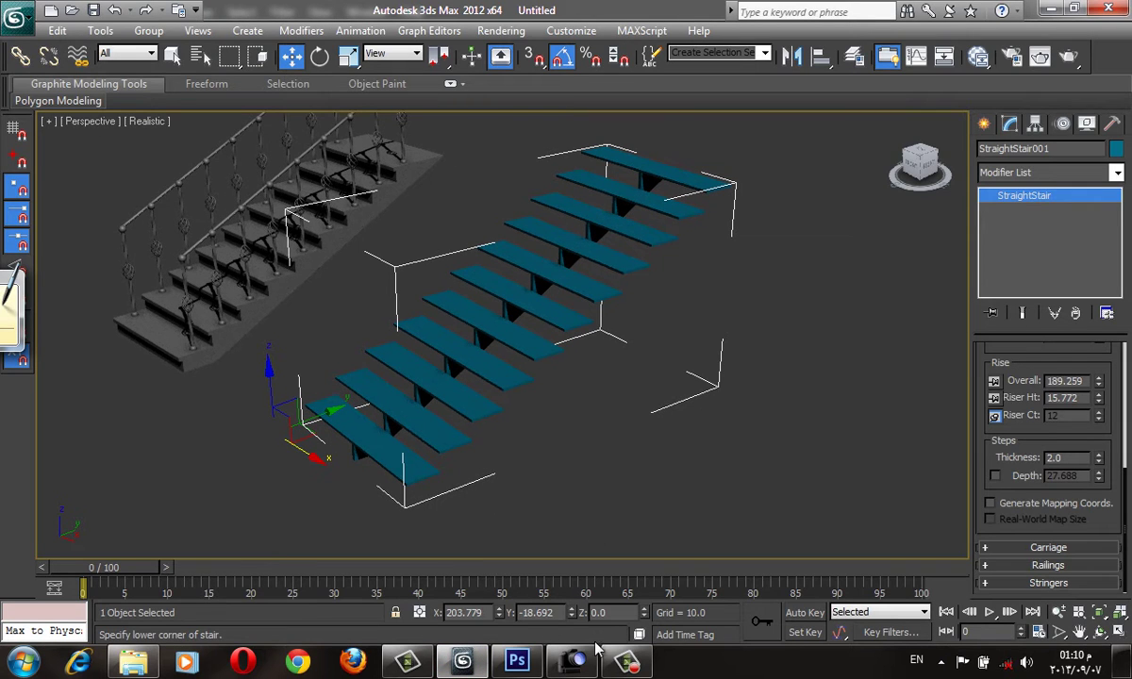
scroll(528, 363, "up", 2)
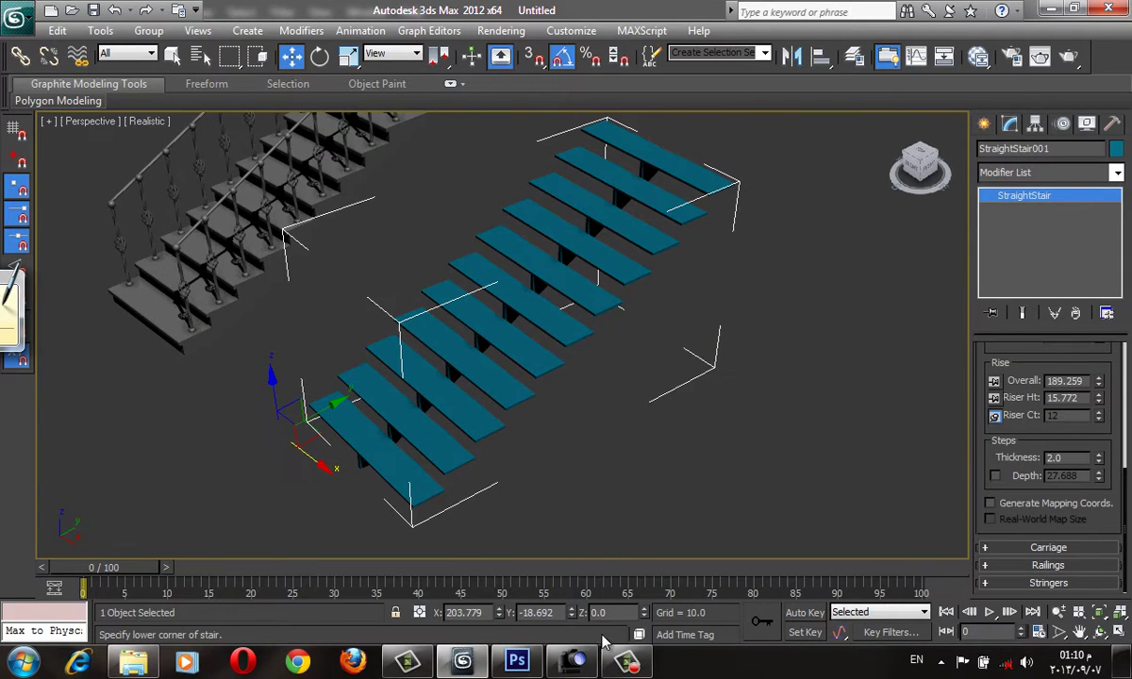
left_click_drag(999, 470, 995, 570)
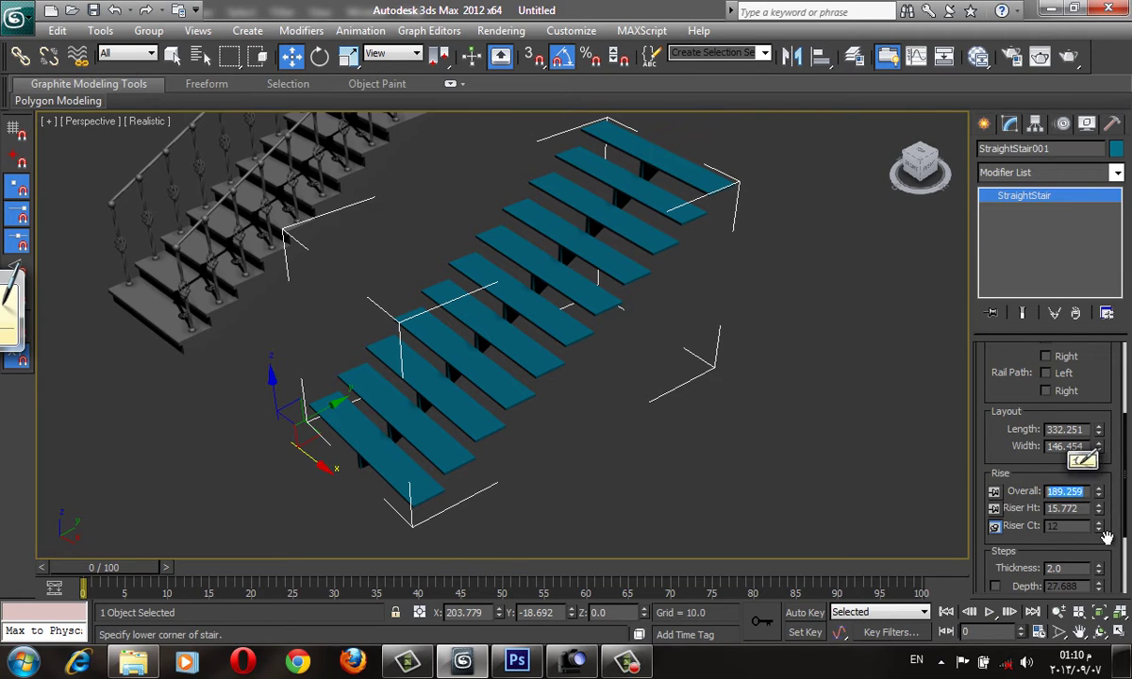
- Pin Riser Ht and set Riser Ct to 8, then pin Riser Ct and set Riser Ht to 15
key("Tab")
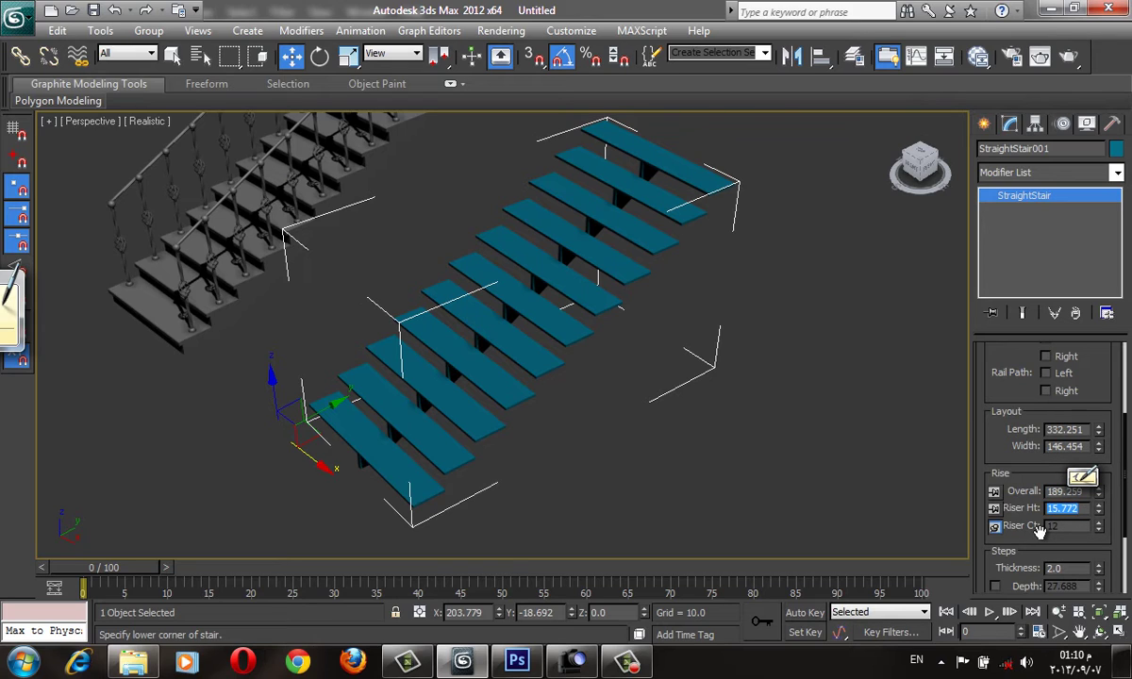
left_click(994, 508)
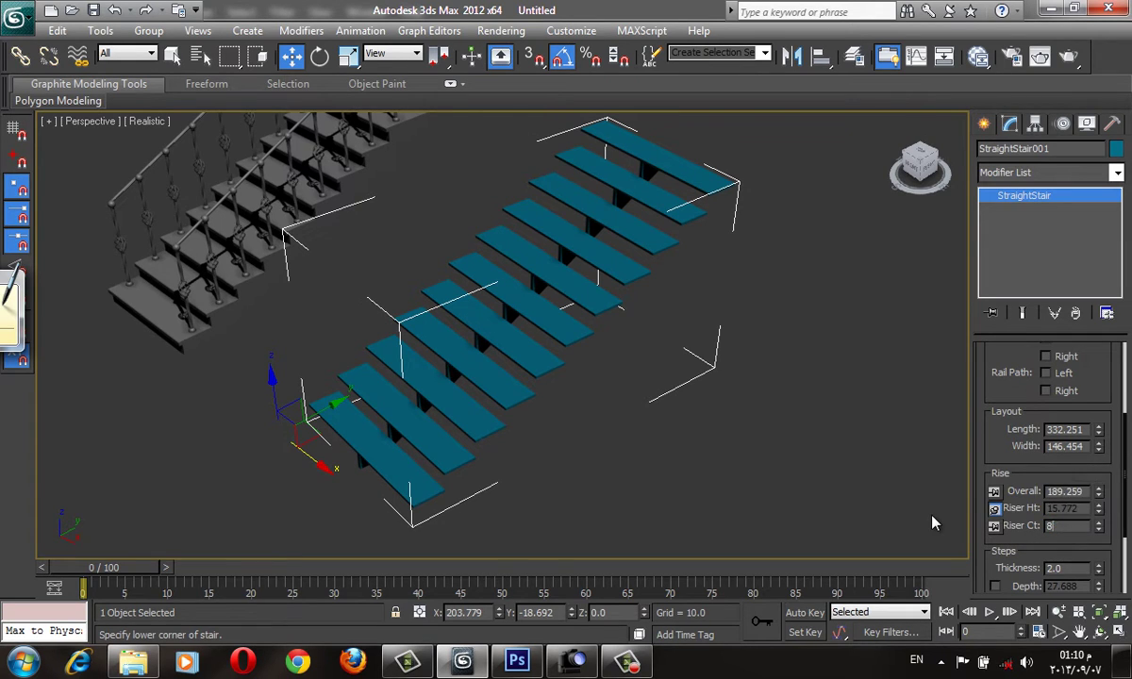
type("8")
key("Return")
left_click(994, 525)
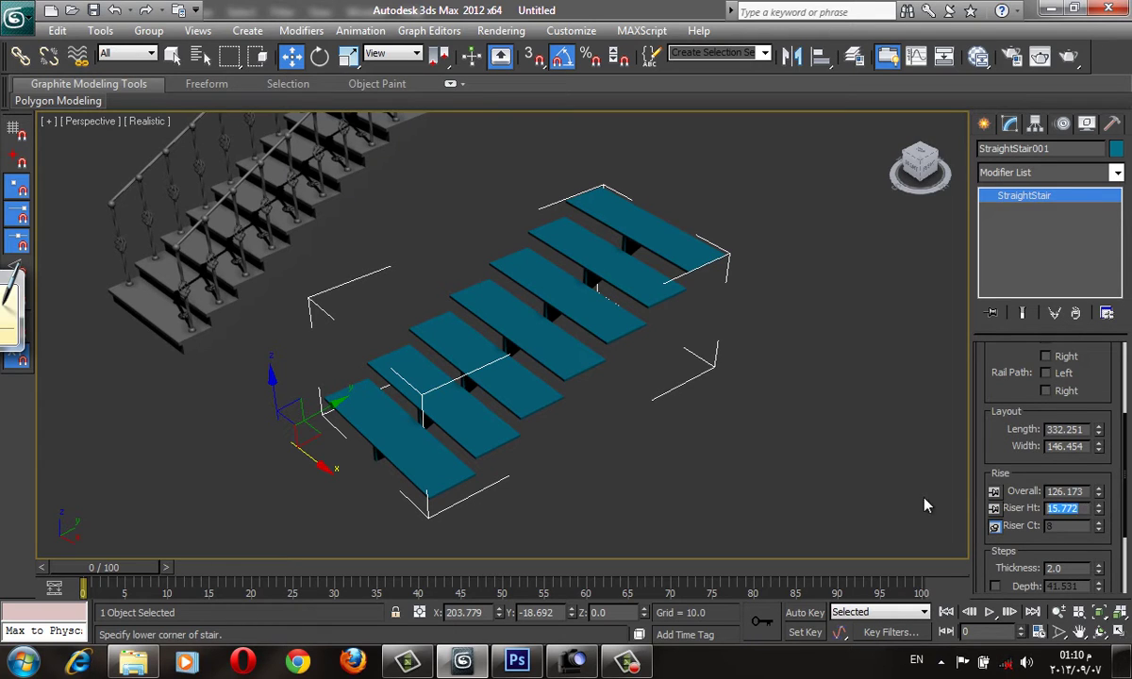
type("15")
key("Return")
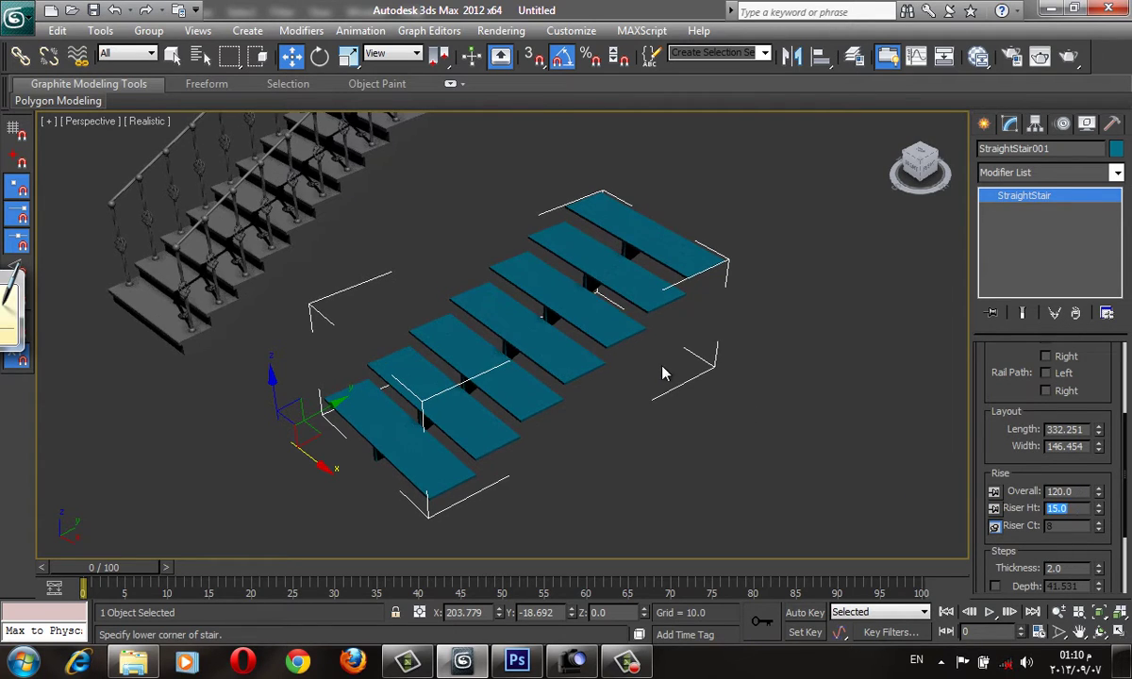
- Orbit around the now 120-high stair, then bring the Photoshop sketch back up for reference
middle_click_drag(662, 374, 760, 470, "alt")
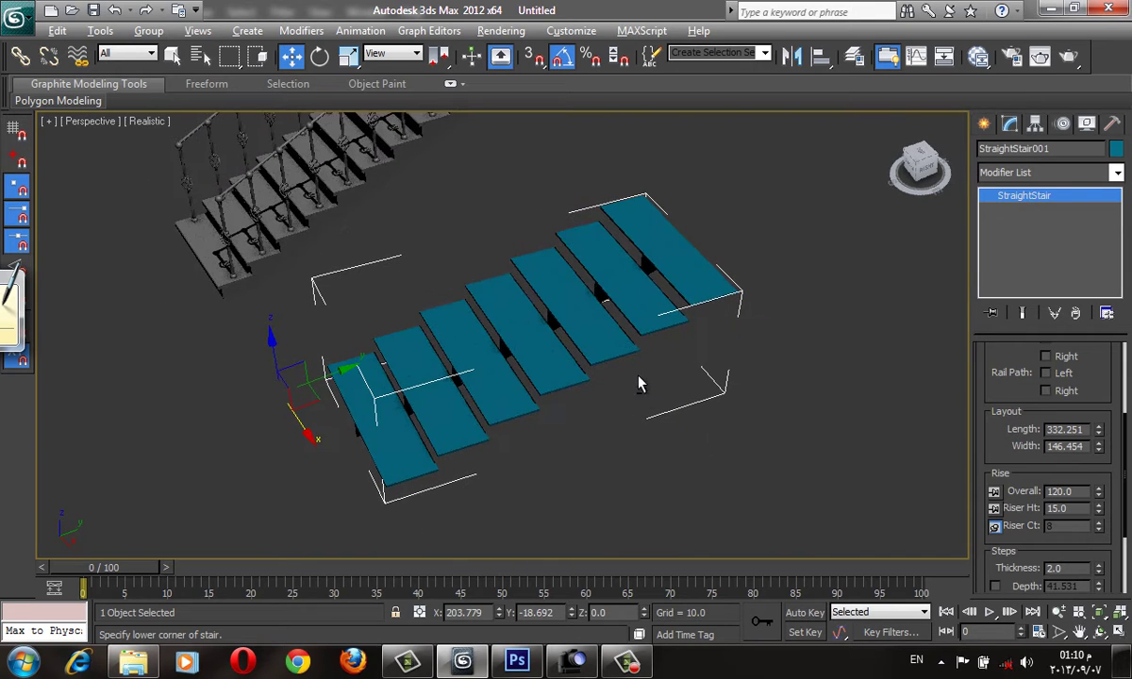
scroll(740, 384, "up", 3)
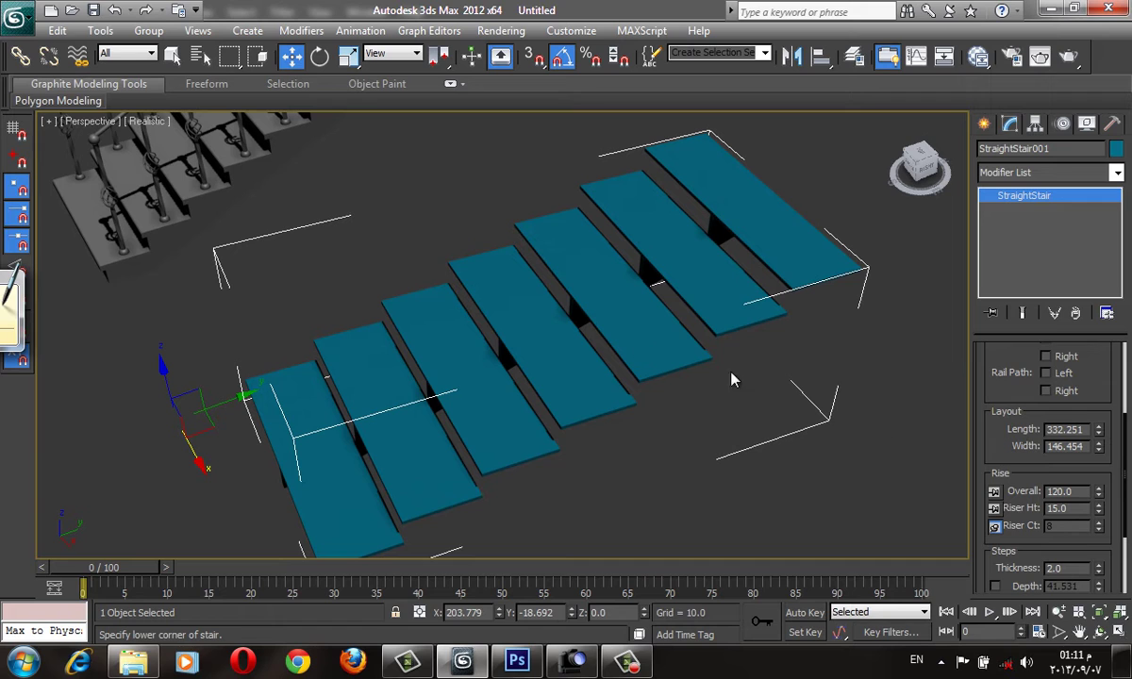
middle_click_drag(351, 492, 359, 481, "alt")
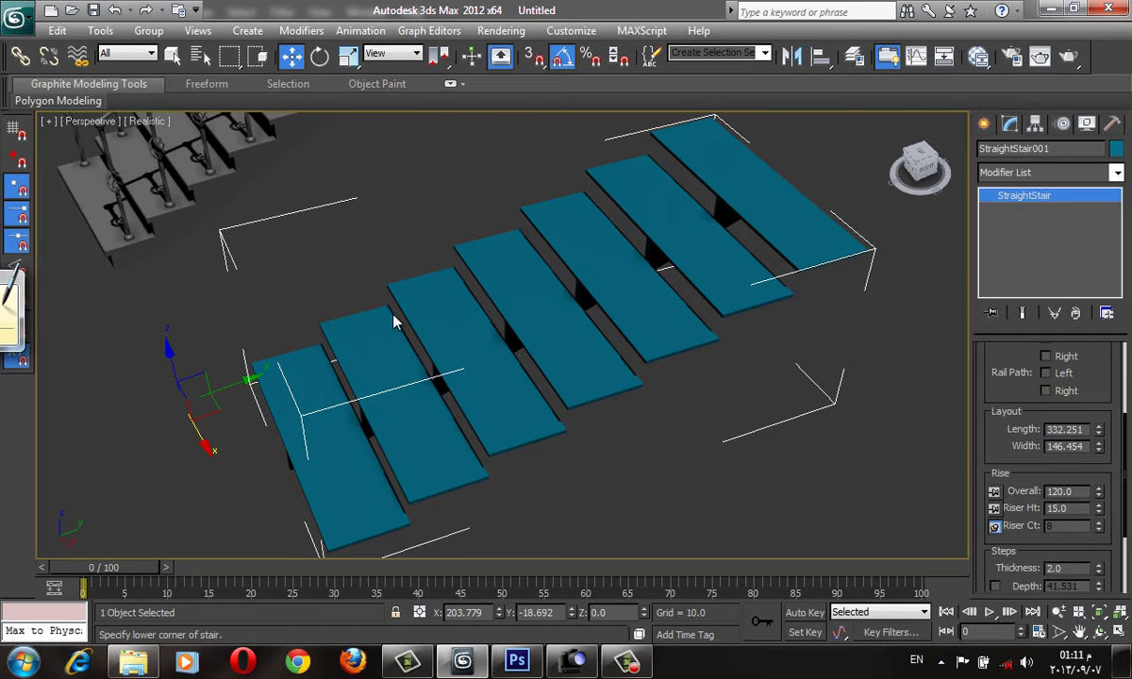
mouse_move(787, 450)
middle_mouse_down("alt")
mouse_move(775, 366)
mouse_move(852, 183)
mouse_move(853, 209)
middle_mouse_up("alt")
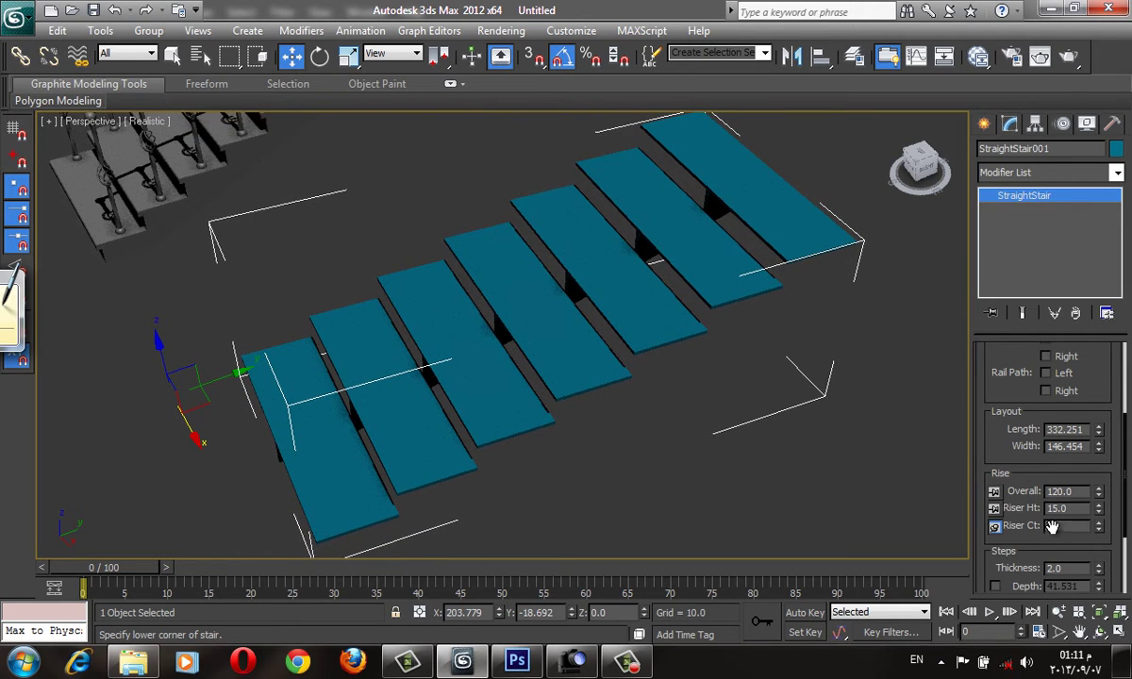
left_click_drag(1078, 470, 1078, 482)
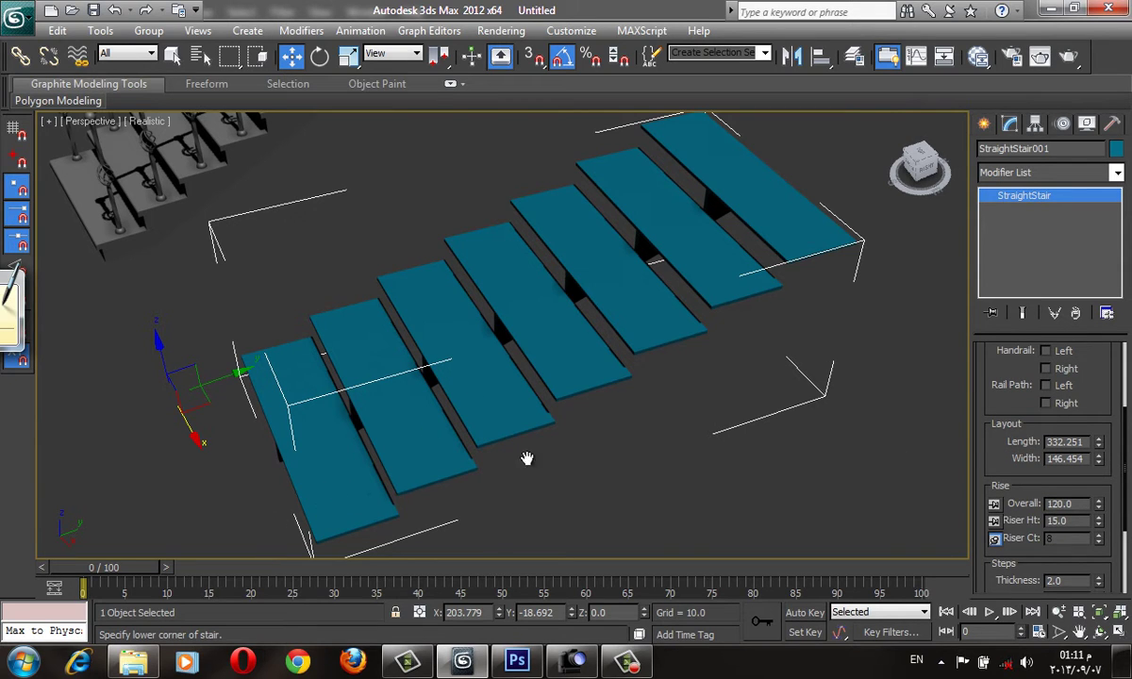
scroll(988, 488, "up", 1)
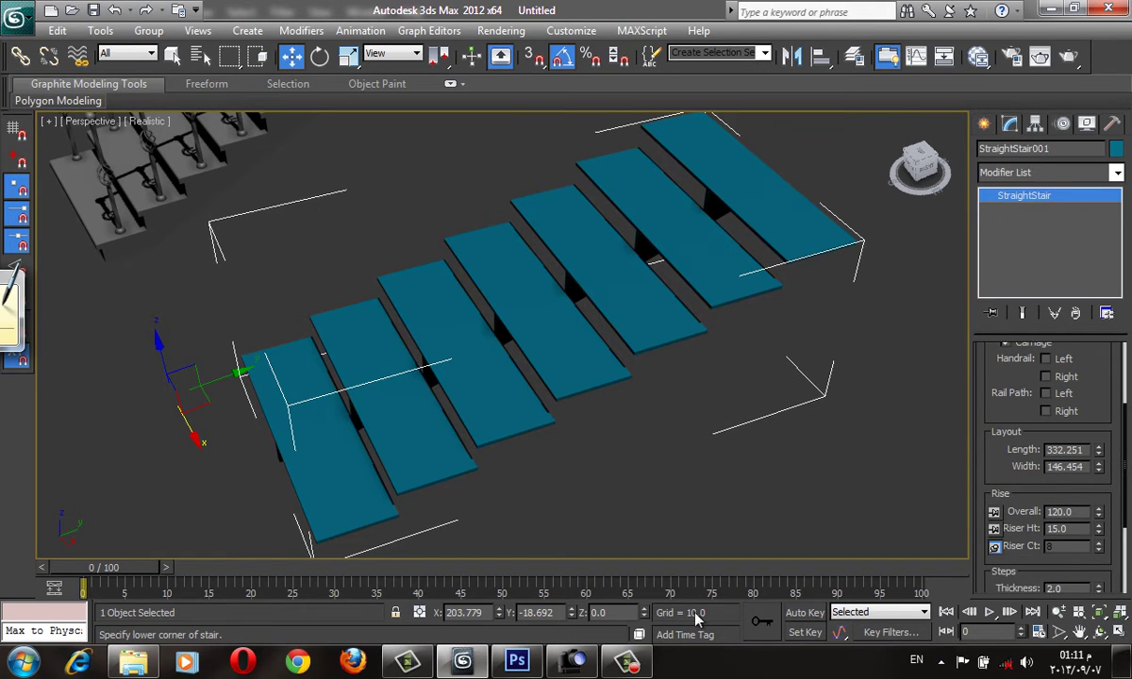
left_click(515, 660)
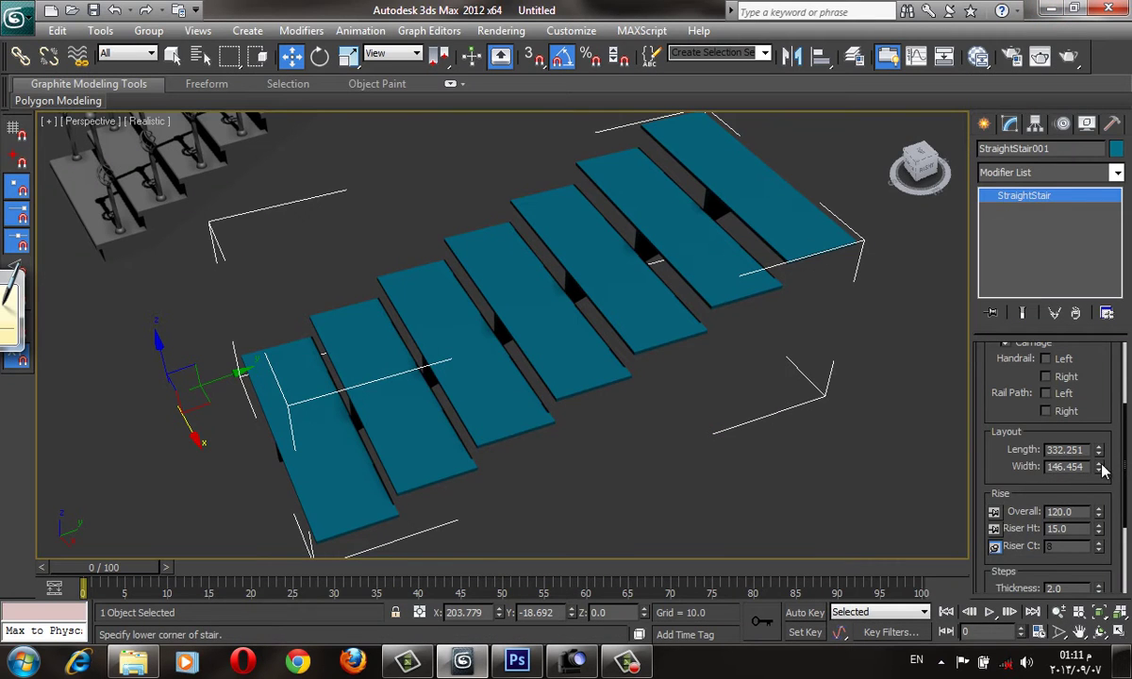
- Resize StraightStair001 in Layout to Length 240 and Width 100
left_click(1065, 450)
type("240")
key("Return")
middle_click_drag(599, 444, 618, 437, "alt")
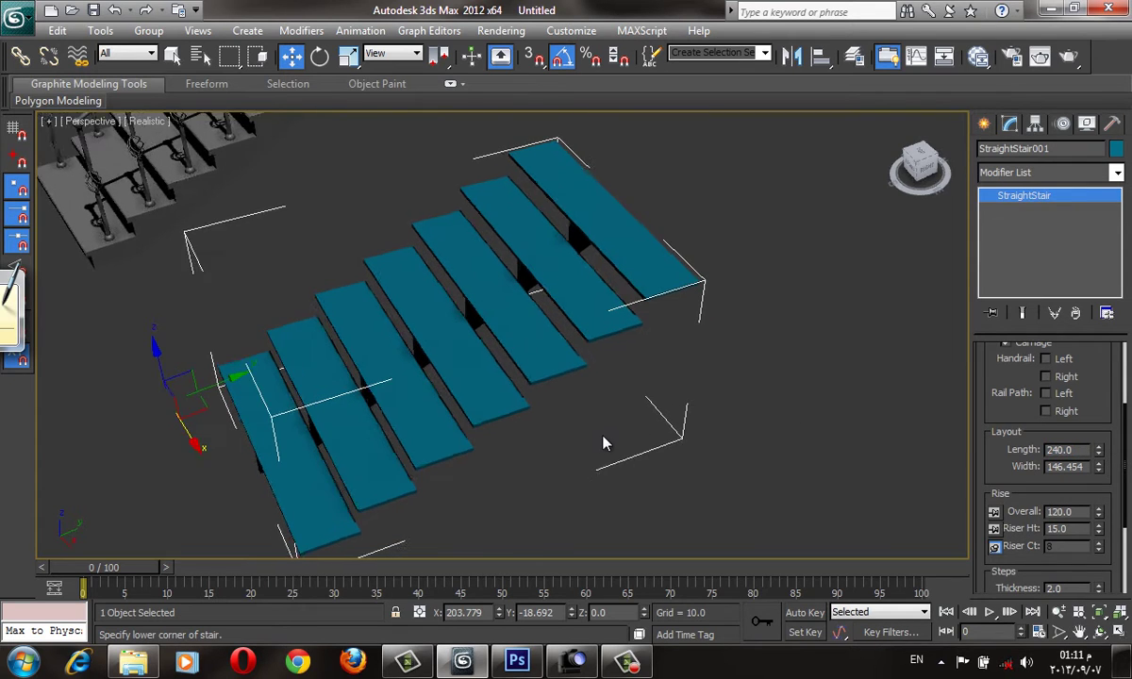
left_click(1068, 467)
type("100")
key("Return")
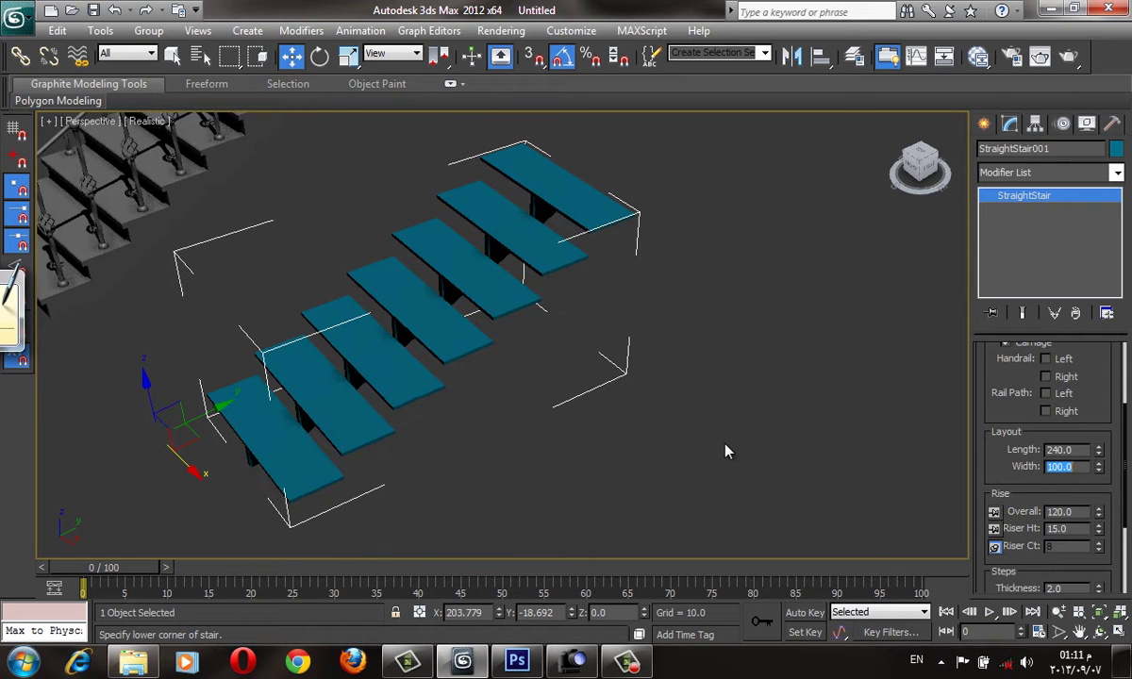
mouse_move(509, 337)
middle_mouse_down("alt")
mouse_move(573, 328)
mouse_move(578, 308)
mouse_move(537, 323)
middle_mouse_up("alt")
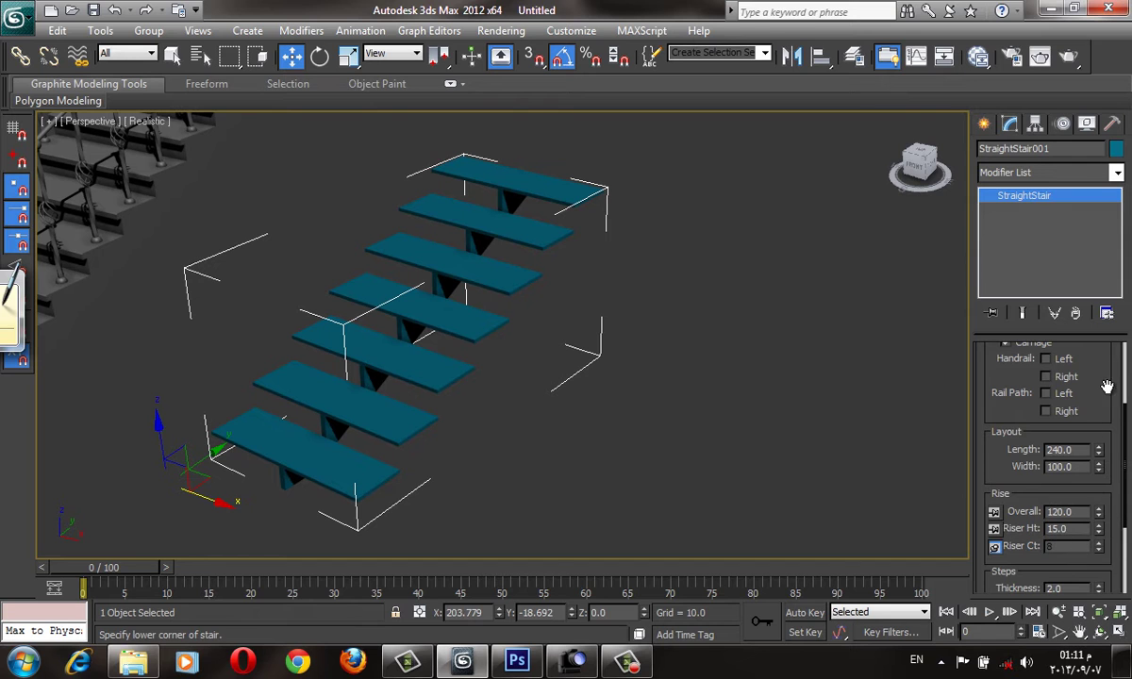
left_click_drag(1039, 364, 1048, 490)
- Try the Box stair type, turn on Edged Faces with F4, and set Type back to Closed
left_click(1045, 403)
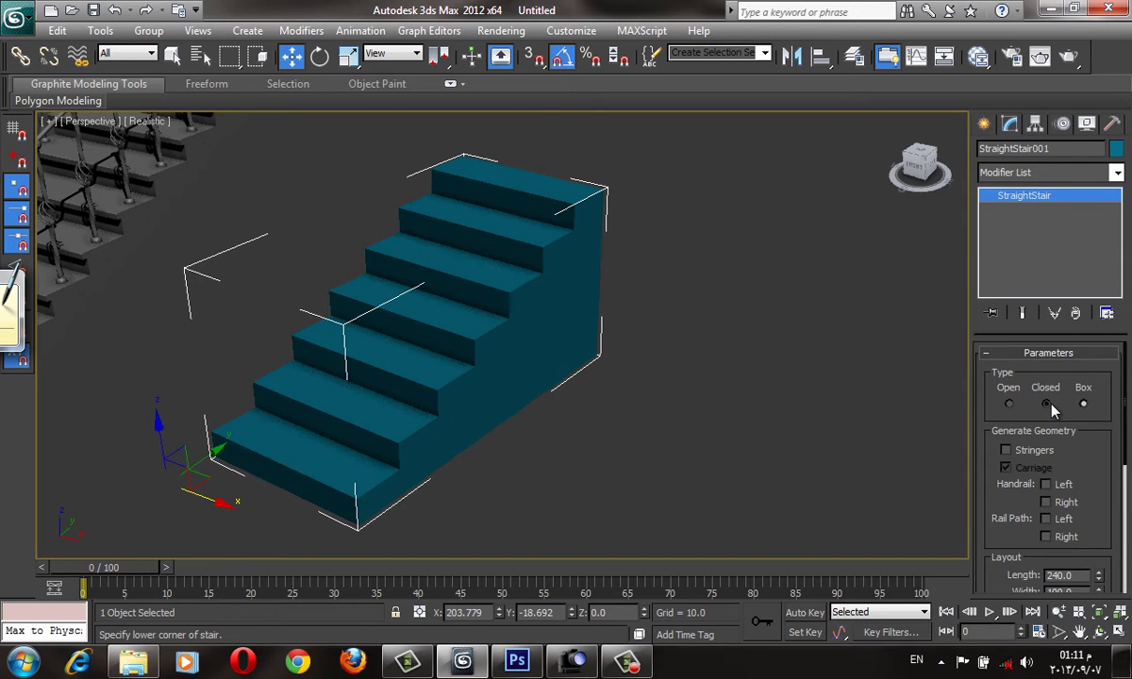
mouse_move(740, 399)
middle_mouse_down("alt")
mouse_move(677, 374)
mouse_move(502, 342)
mouse_move(271, 220)
middle_mouse_up("alt")
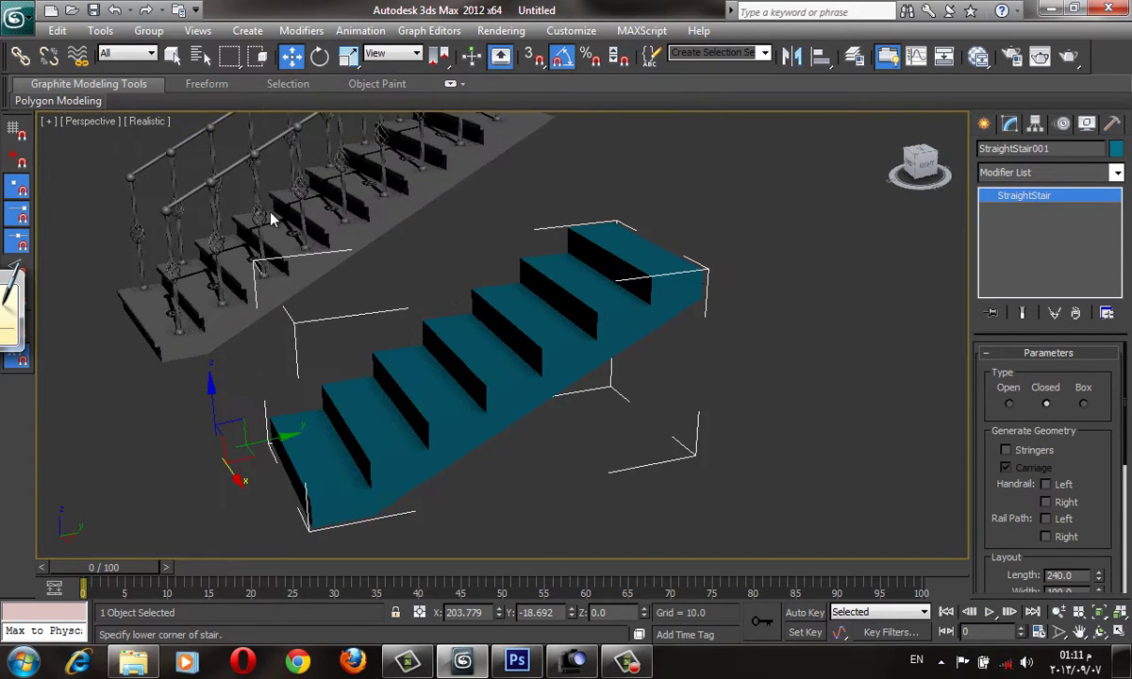
left_click(1083, 403)
key("F4")
left_click(1045, 404)
middle_click_drag(843, 388, 458, 481, "alt")
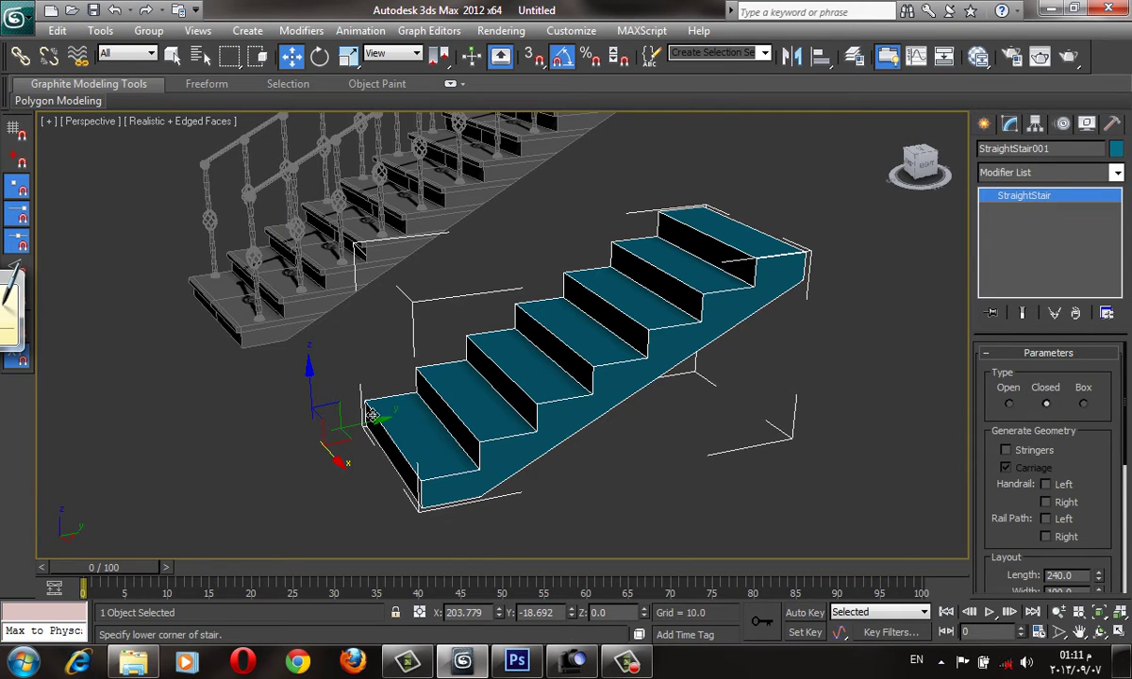
scroll(1079, 457, "down", 1)
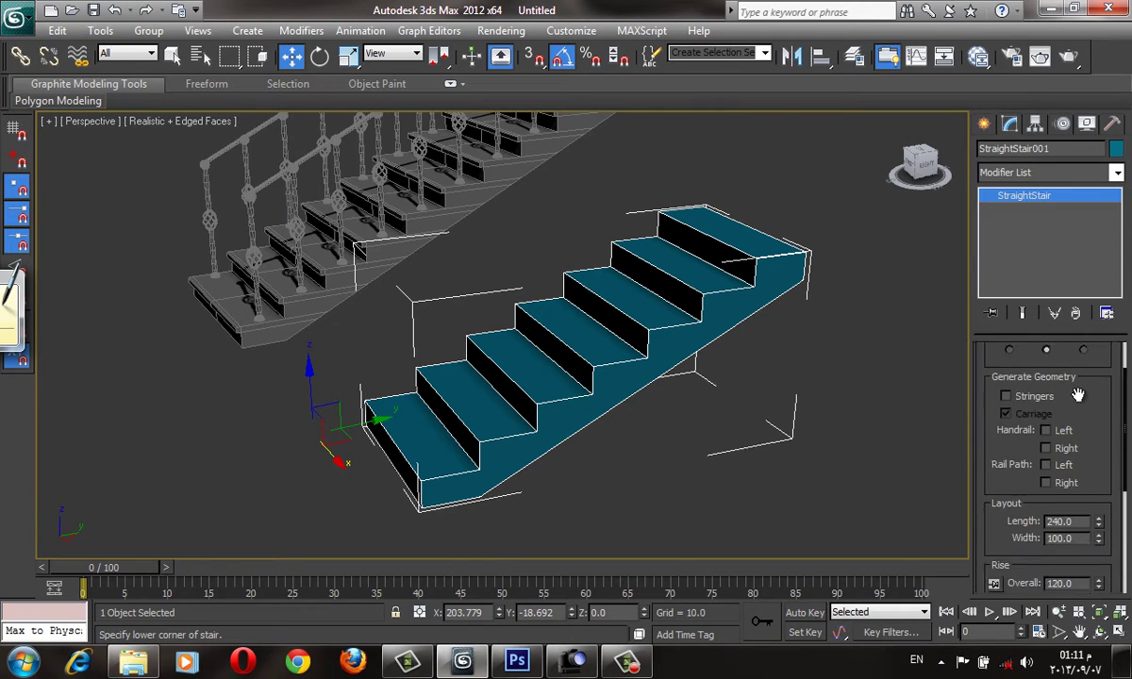
scroll(1066, 434, "down", 1)
scroll(1056, 415, "down", 1)
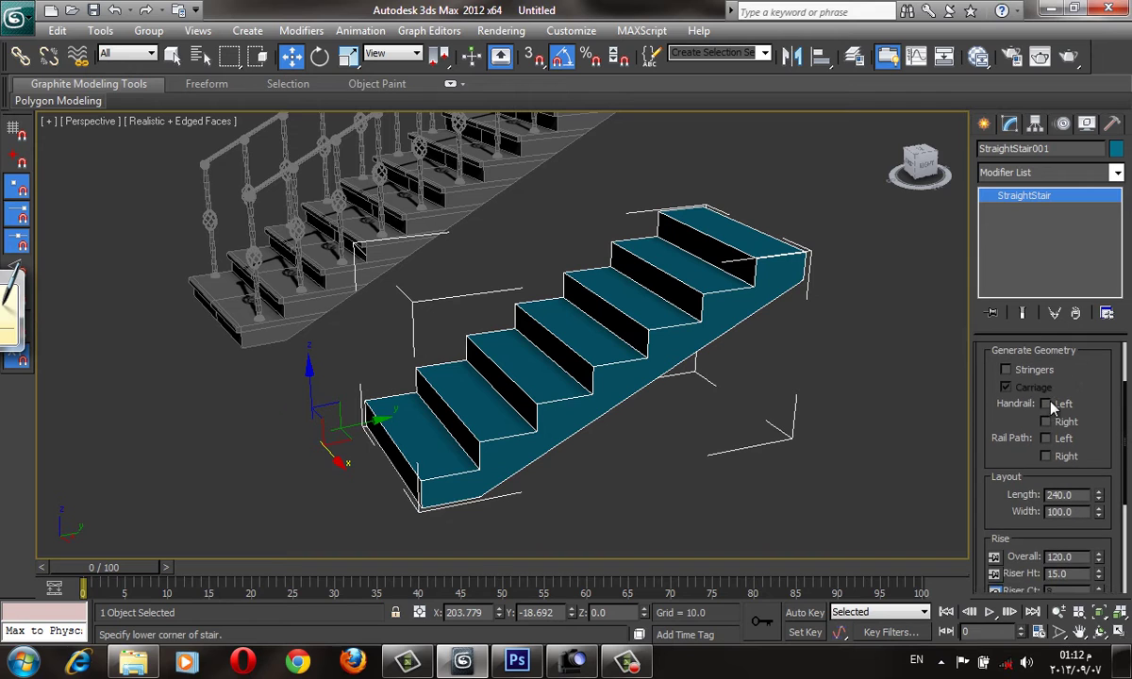
- Try the straight stair's rail path options, then turn on left and right handrails
left_click(1044, 457)
middle_click_drag(782, 217, 735, 165, "alt")
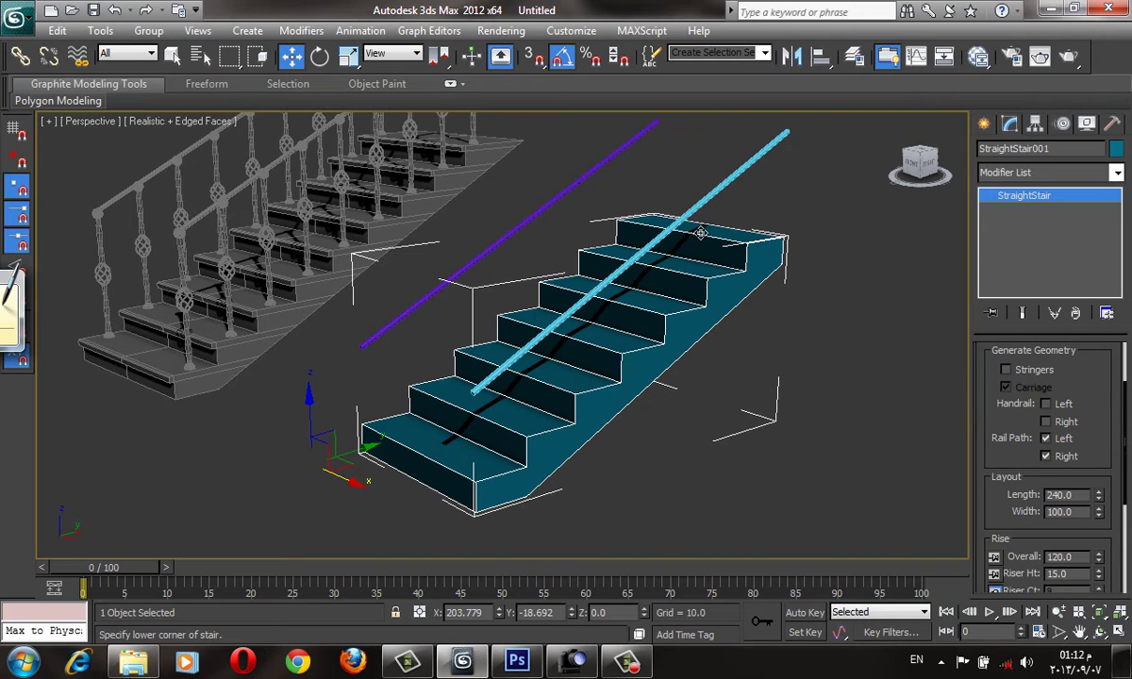
middle_click_drag(745, 266, 899, 417, "alt")
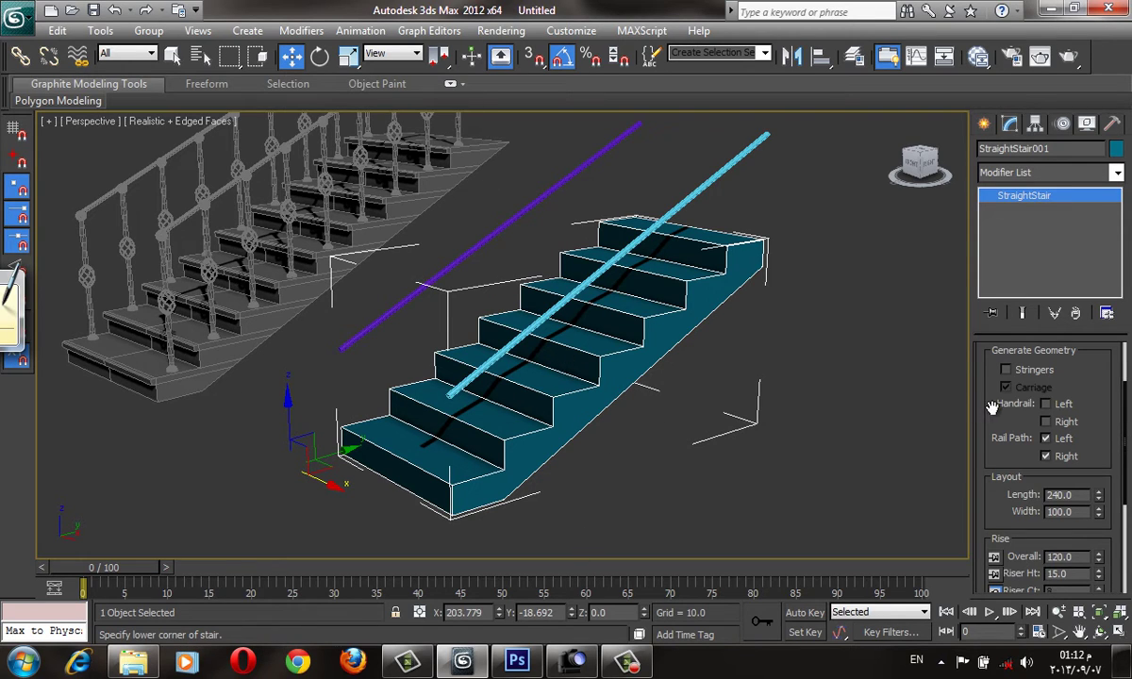
left_click(1044, 439)
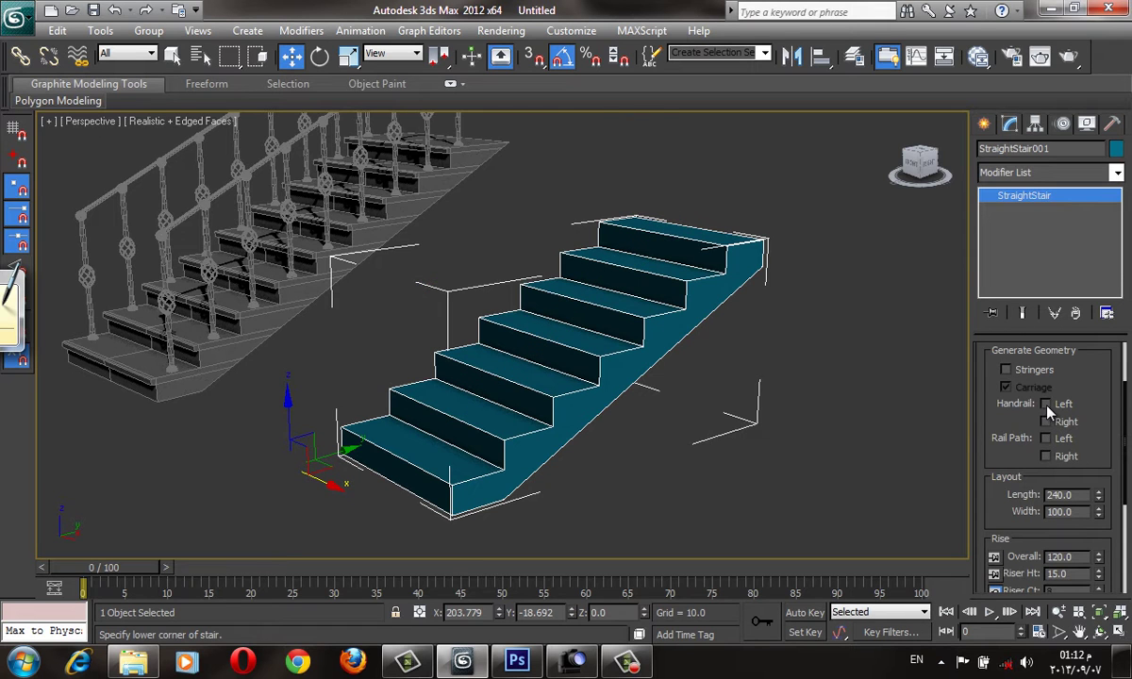
left_click(1045, 404)
left_click(1045, 422)
- Turn off the left and right handrails and enable Stringers on the straight stair
mouse_move(816, 433)
middle_mouse_down("alt")
mouse_move(848, 450)
mouse_move(757, 167)
middle_mouse_up("alt")
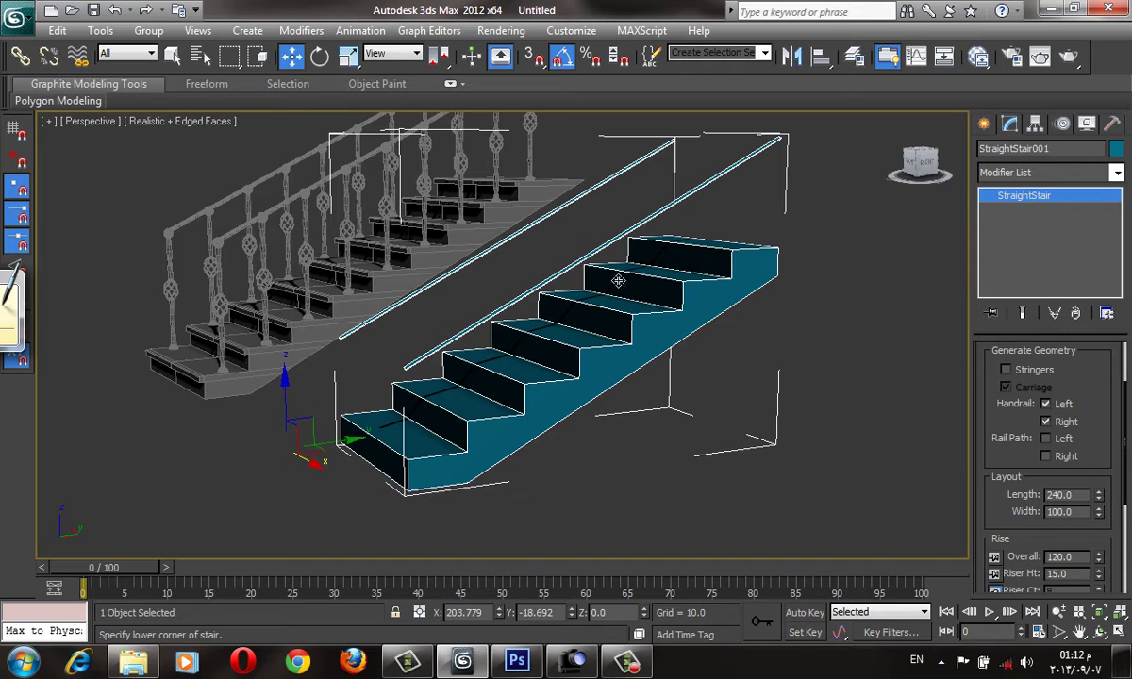
scroll(1038, 429, "up", 1)
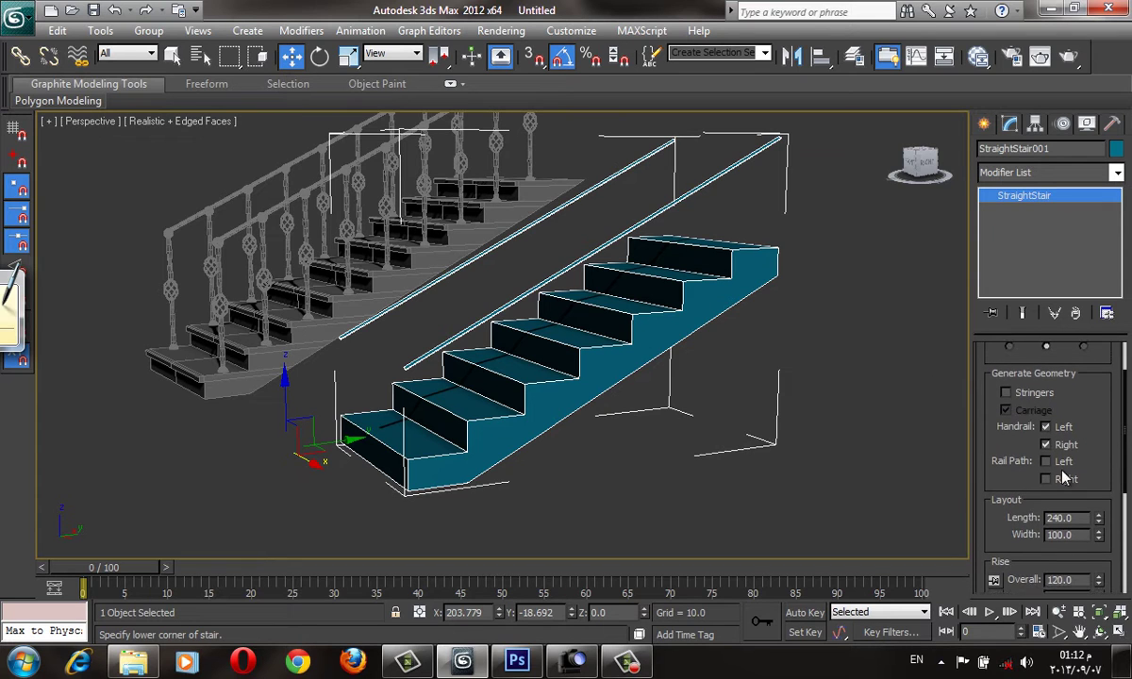
left_click(1044, 426)
left_click(1045, 445)
left_click(1035, 394)
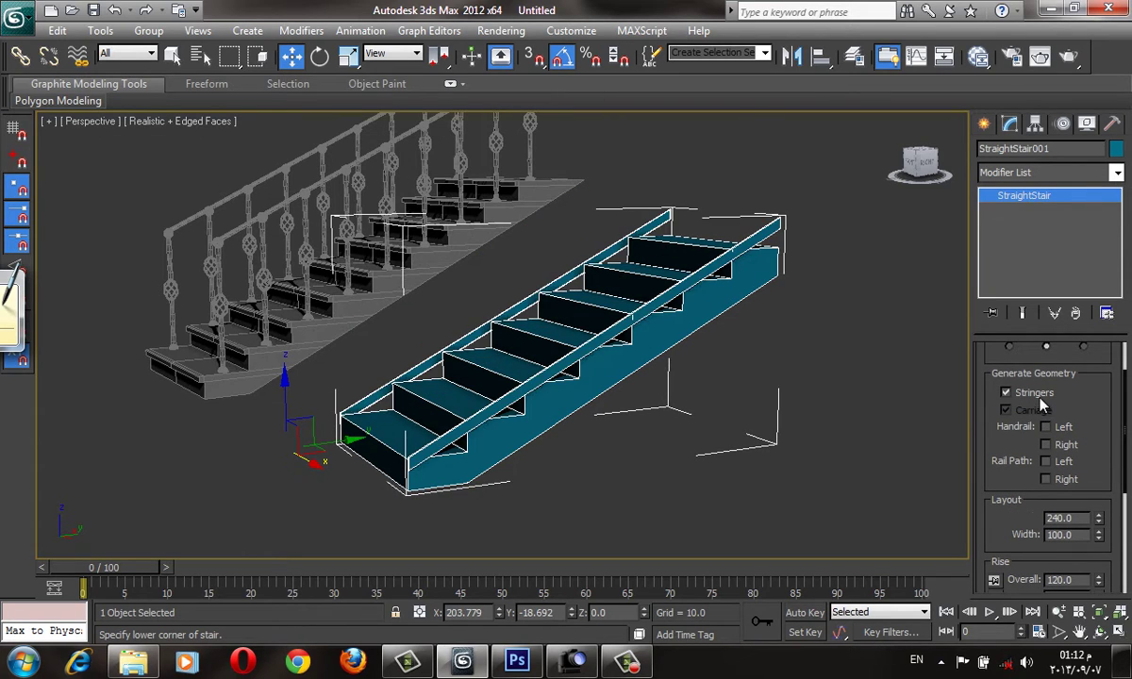
mouse_move(908, 391)
middle_mouse_down("alt")
mouse_move(752, 450)
mouse_move(618, 349)
middle_mouse_up("alt")
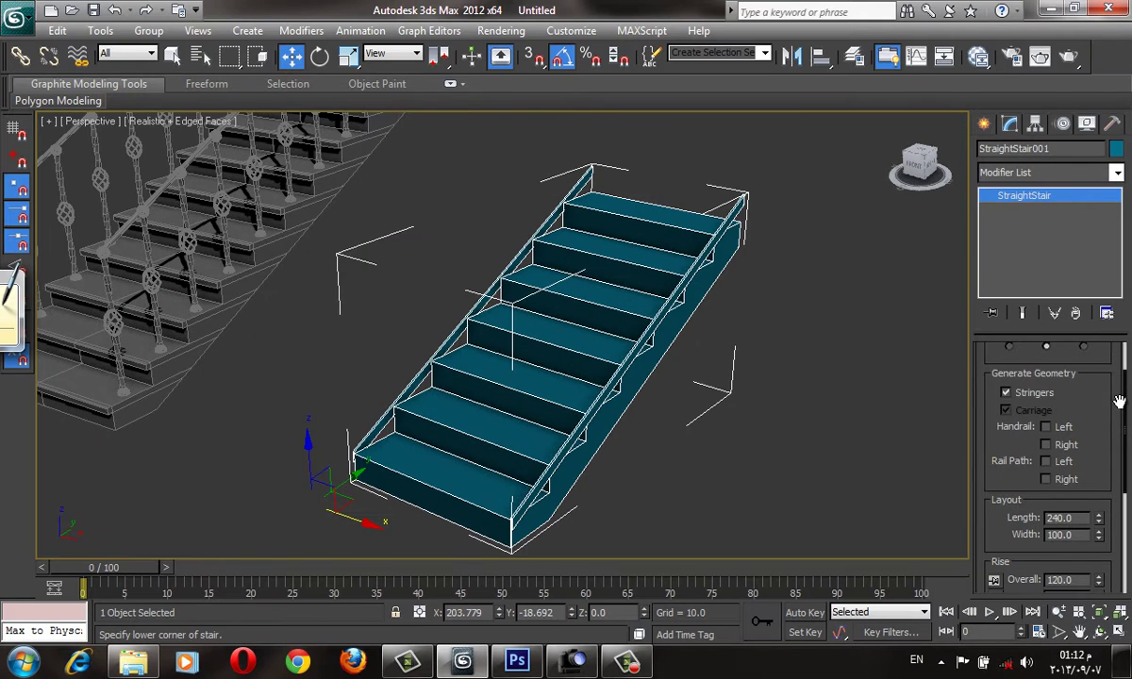
mouse_move(1118, 401)
left_mouse_down()
mouse_move(1025, 467)
mouse_move(1054, 312)
left_mouse_up()
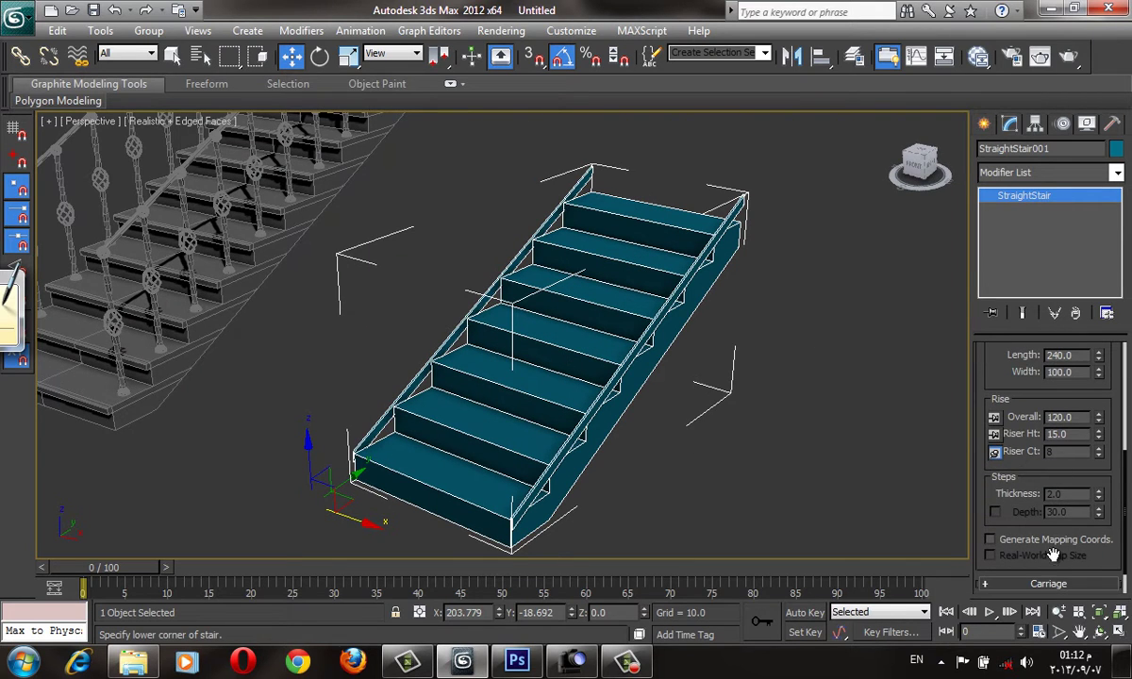
- Set the stringers to Depth 39.12 and Width 6.31 so they form solid side panels
scroll(1075, 575, "down", 2)
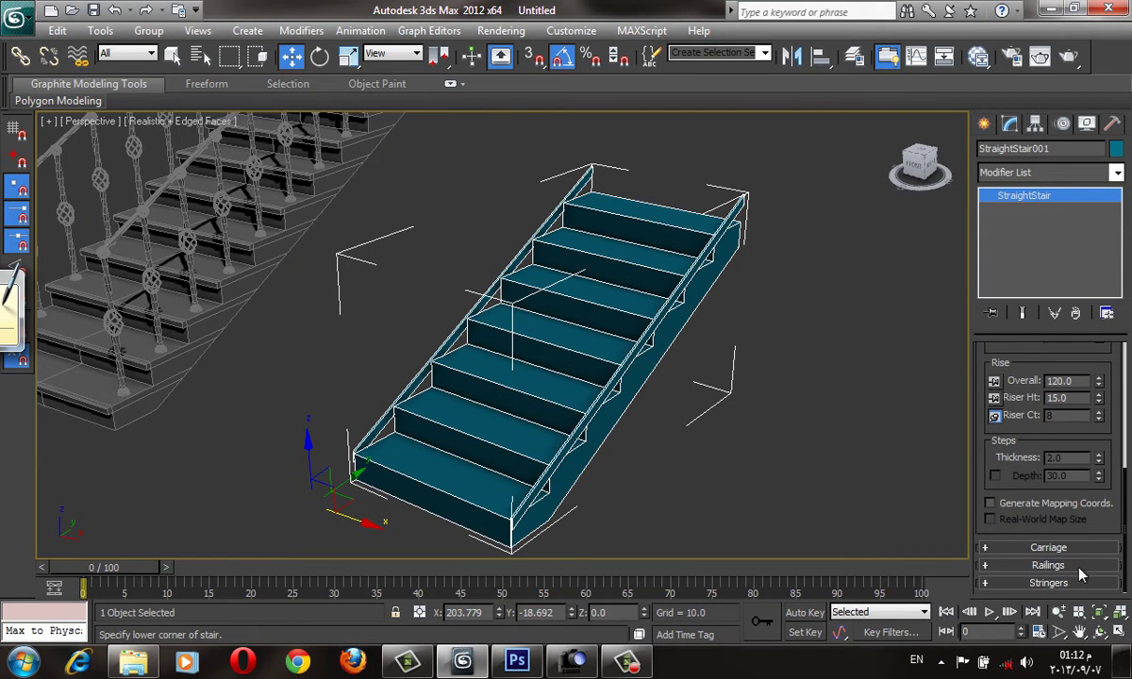
left_click(1048, 583)
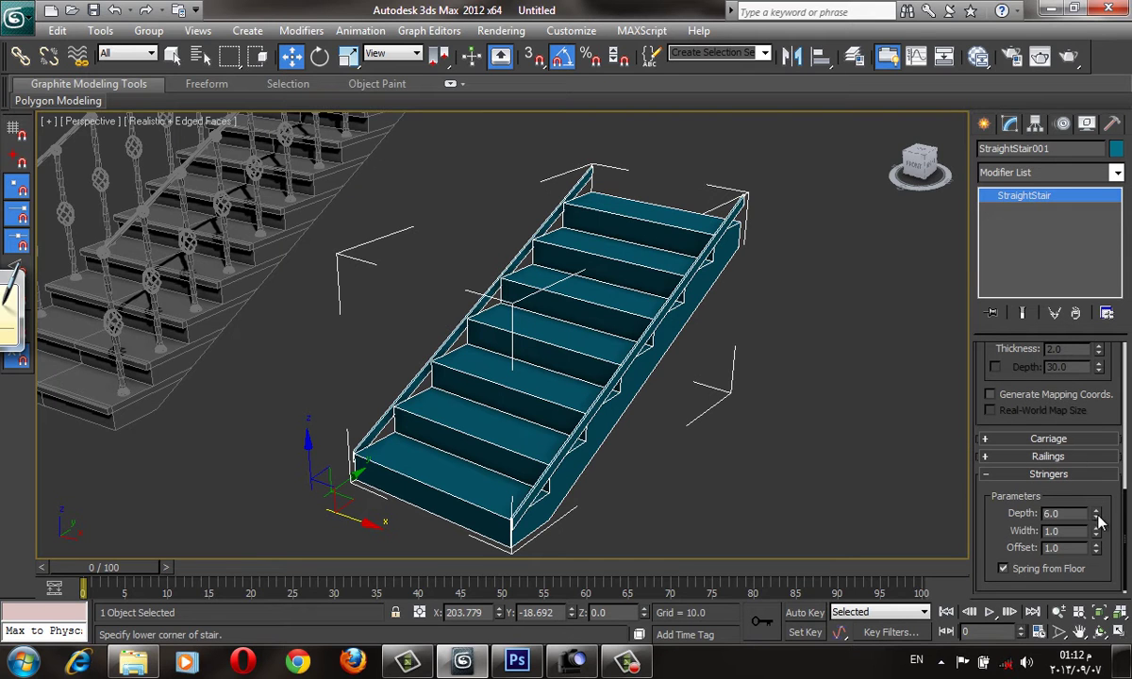
mouse_move(1095, 516)
left_mouse_down()
mouse_move(1095, 491)
mouse_move(1091, 533)
mouse_move(1038, 228)
left_mouse_up()
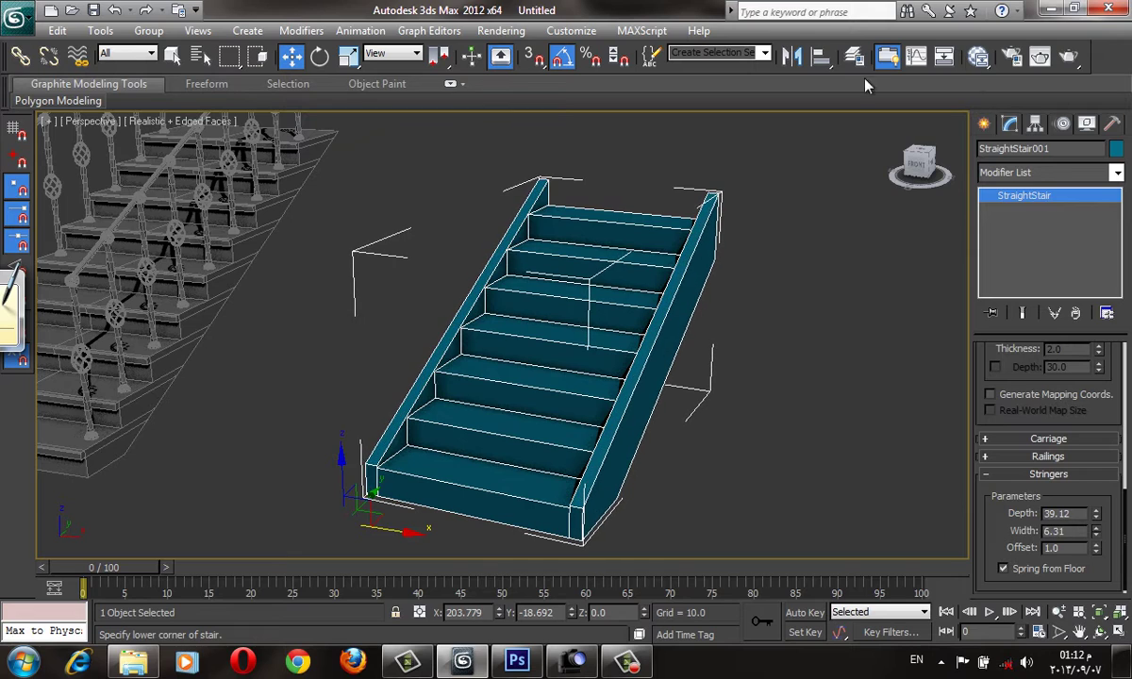
middle_click_drag(735, 327, 736, 336, "alt")
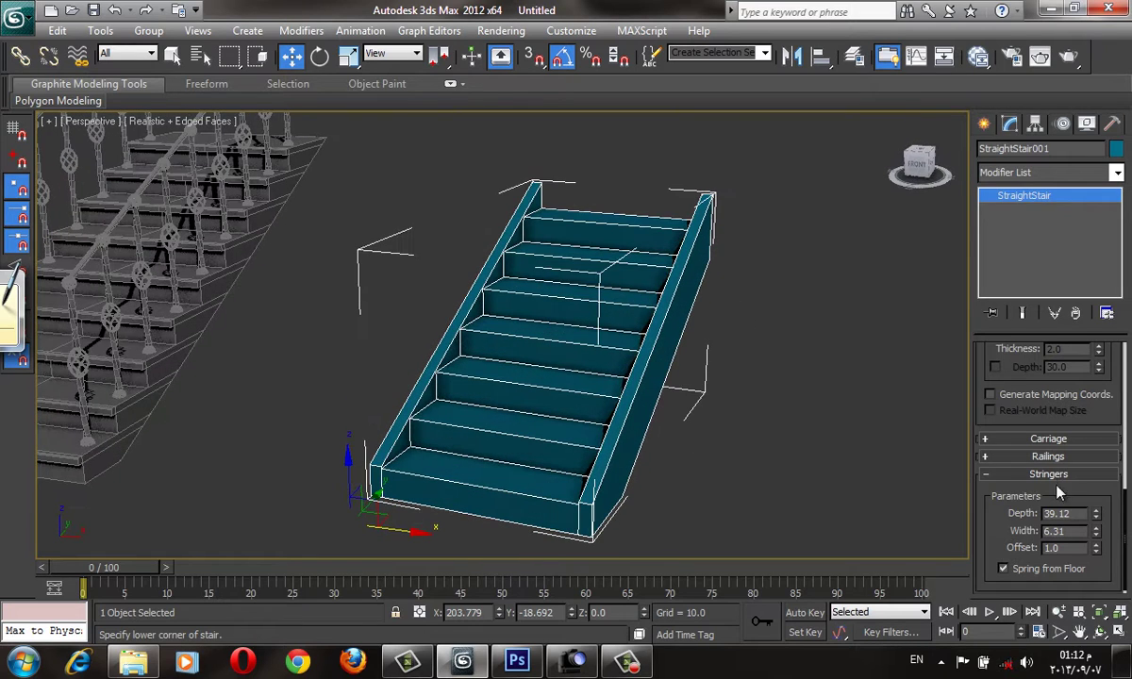
left_click(1082, 461)
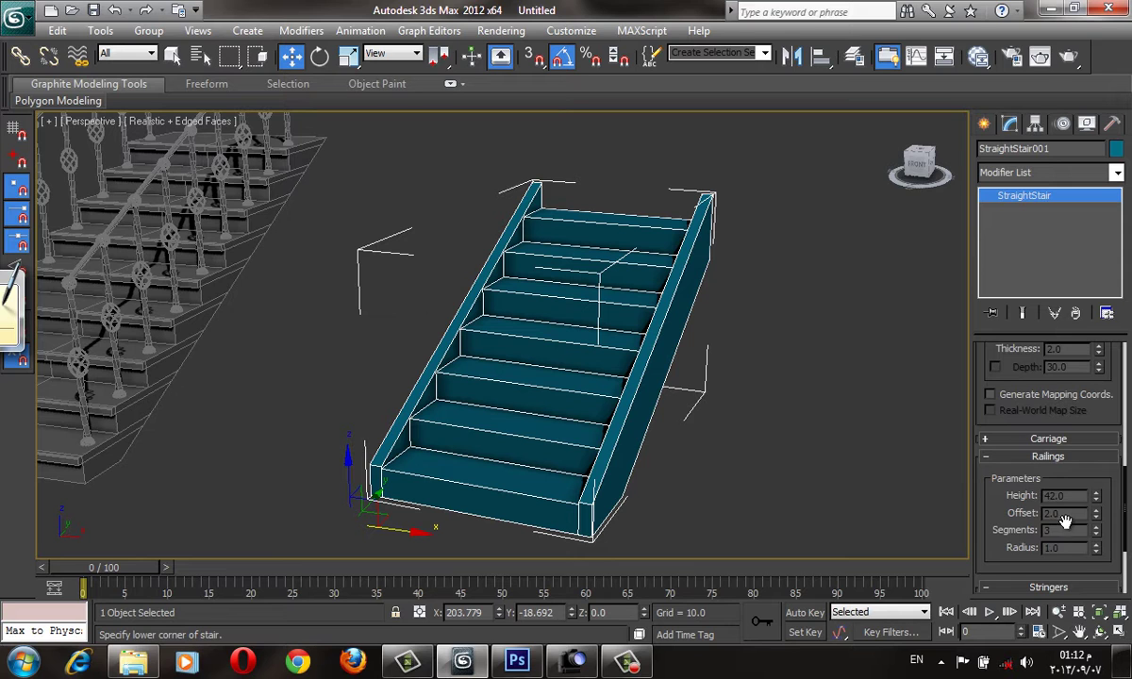
scroll(877, 358, "down", 2)
scroll(868, 370, "down", 1)
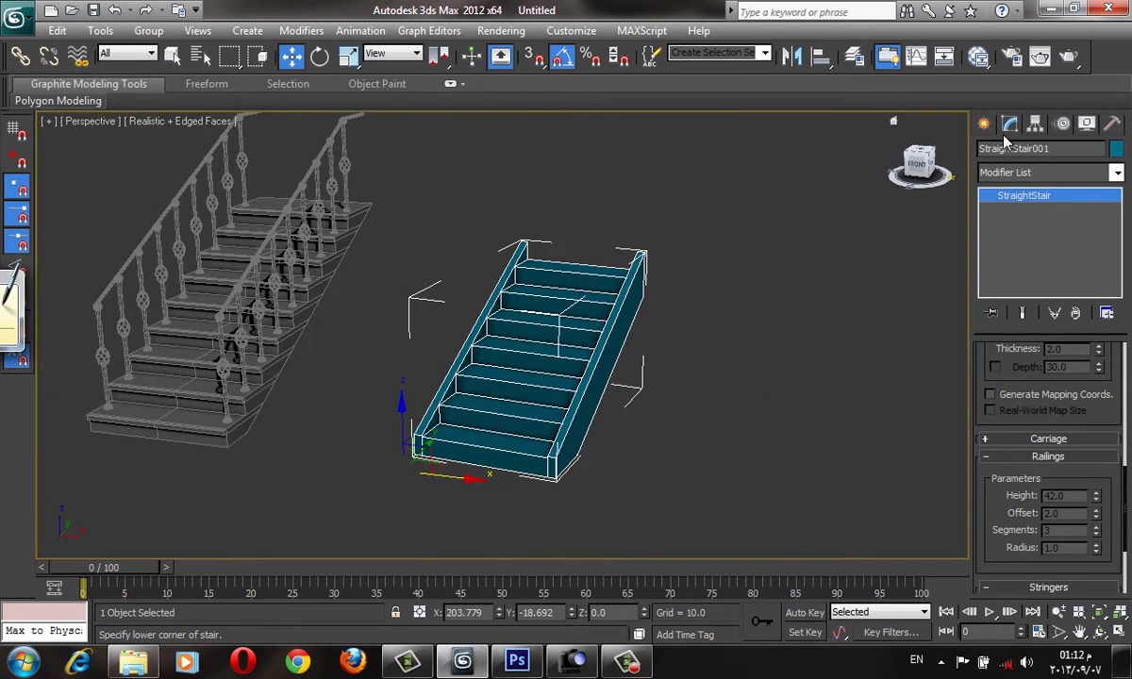
- Create a Spiral Stair to the right of the straight stair, dragging its radius and height
left_click(984, 124)
left_click(1084, 256)
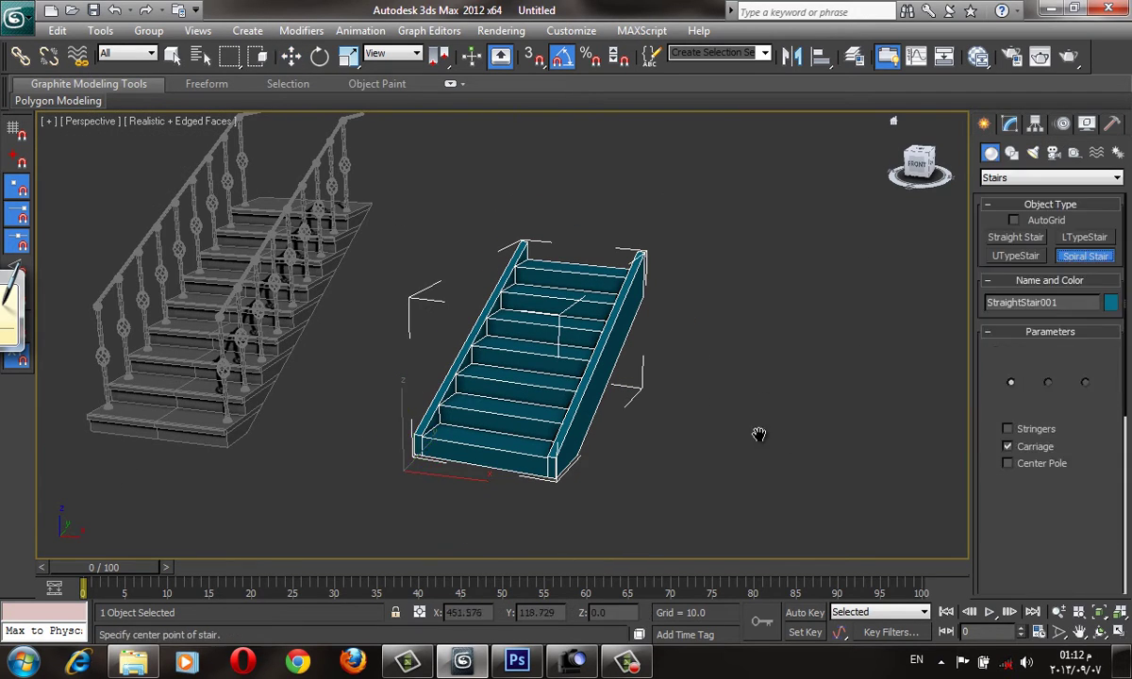
middle_click_drag(753, 435, 740, 470, "alt")
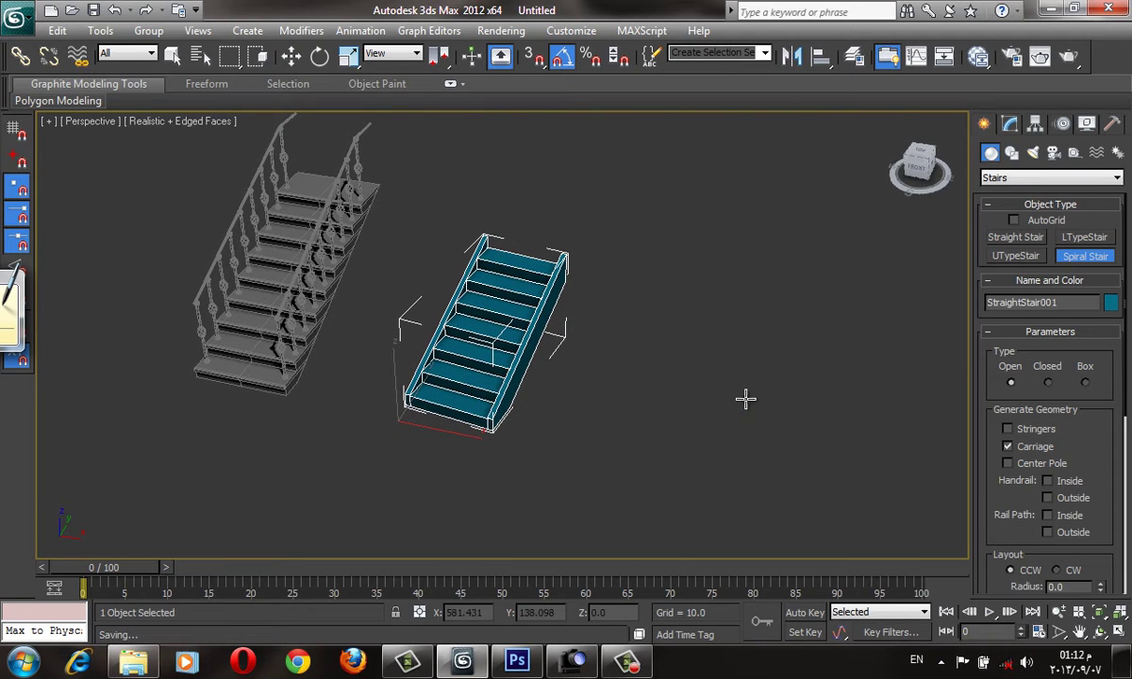
mouse_move(727, 372)
left_mouse_down()
mouse_move(740, 405)
mouse_move(734, 392)
left_mouse_up()
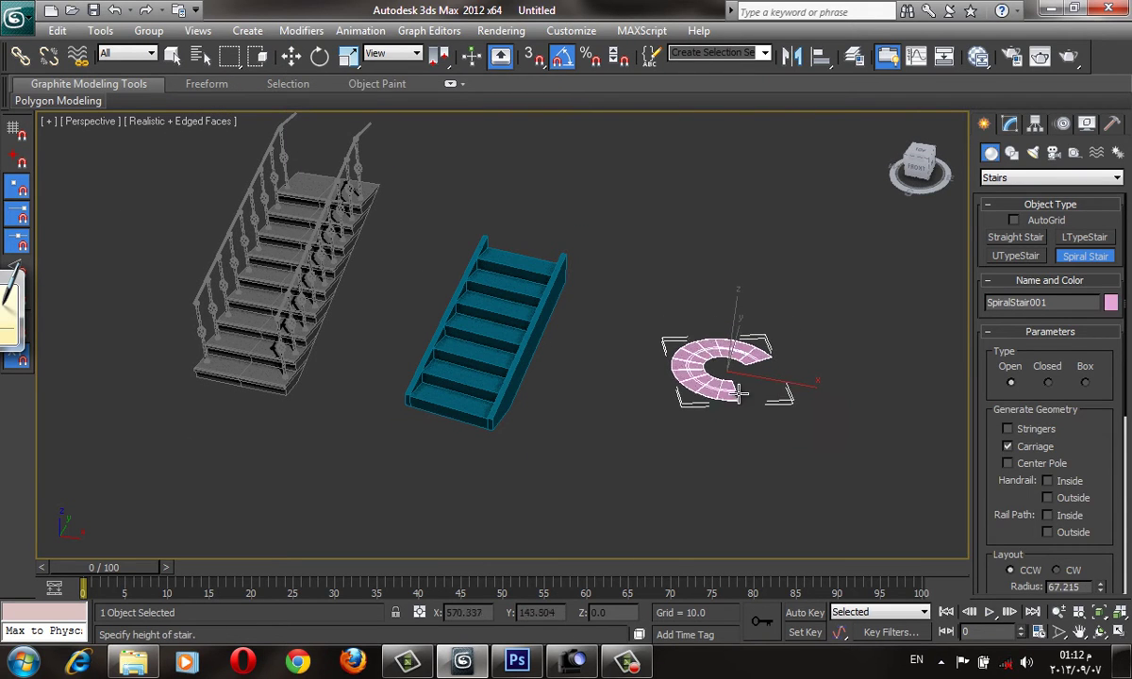
left_click(720, 227)
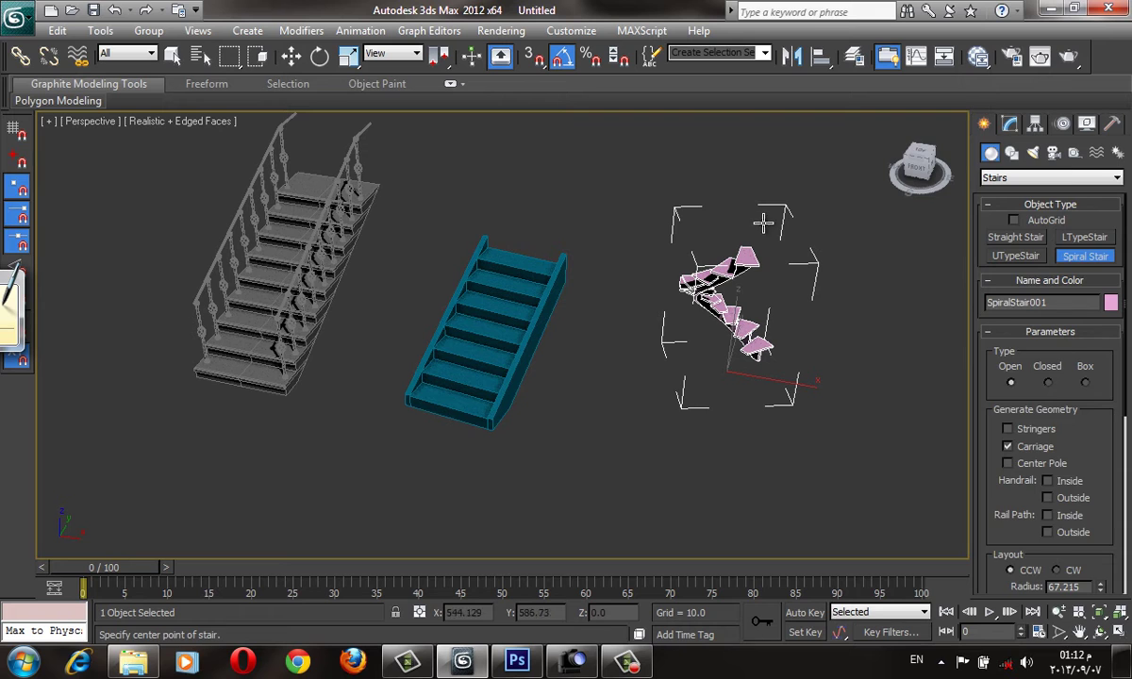
right_click(719, 226)
mouse_move(719, 226)
middle_mouse_down("alt")
mouse_move(947, 146)
mouse_move(955, 125)
middle_mouse_up("alt")
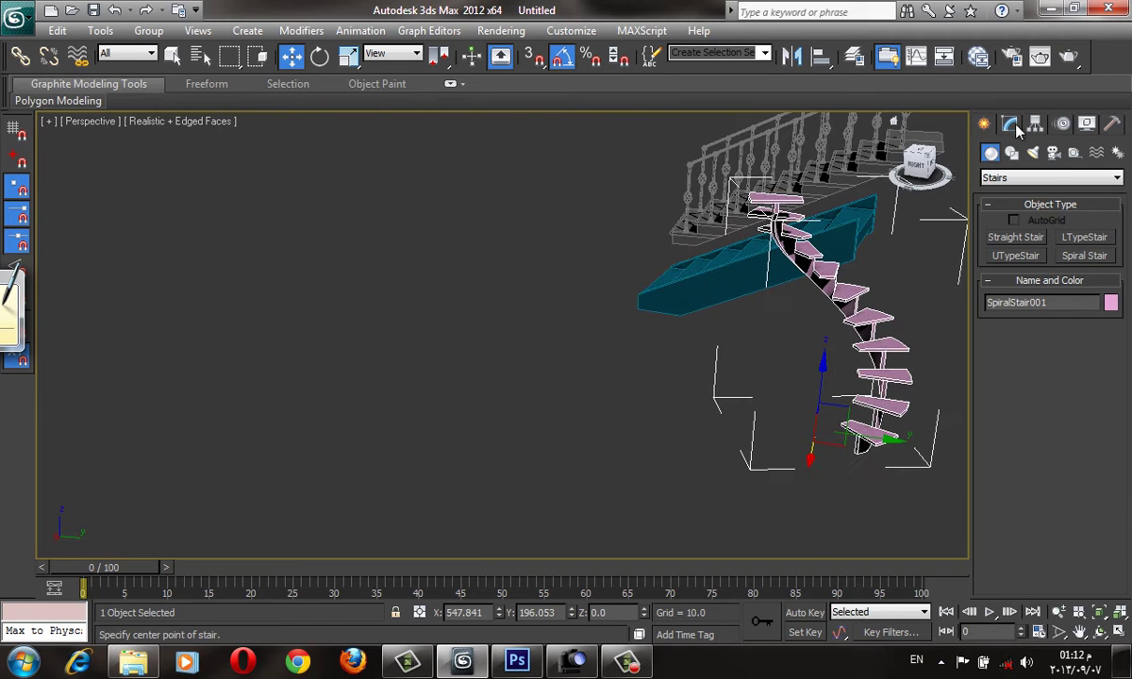
- Set the spiral stair's Riser Ht to 15
left_click(1009, 123)
scroll(1098, 489, "down", 5)
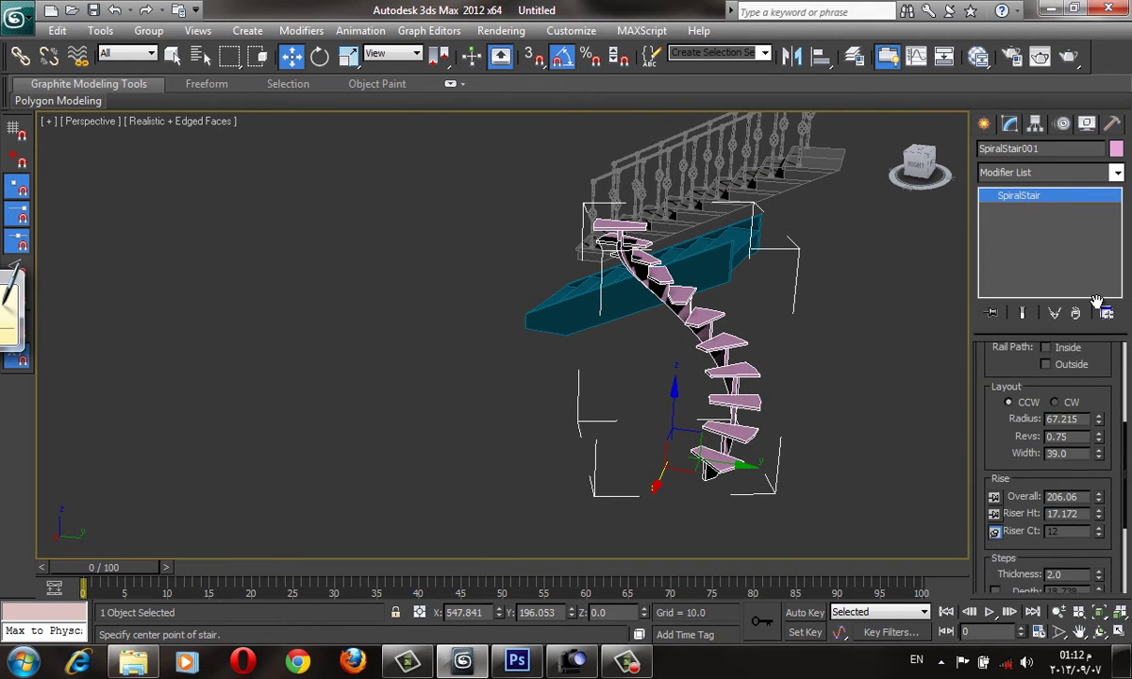
double_click(1086, 510)
type("15")
key("Return")
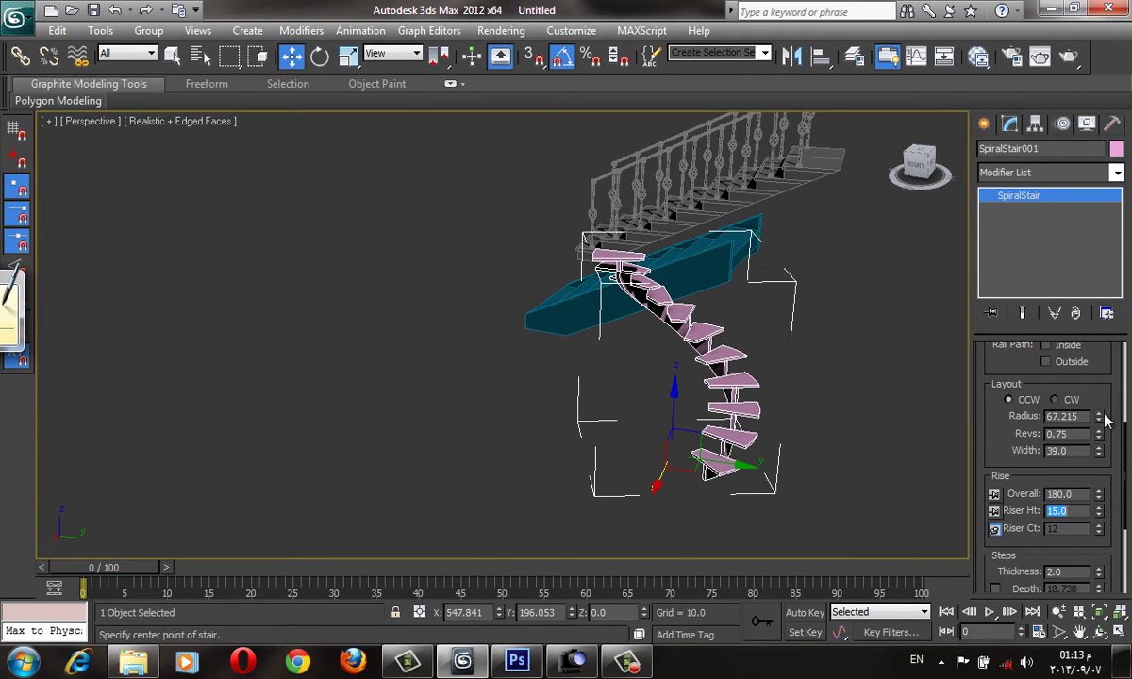
- Widen the spiral stair's radius to about 76 and make it a Closed type
left_click_drag(1099, 422, 1092, 396)
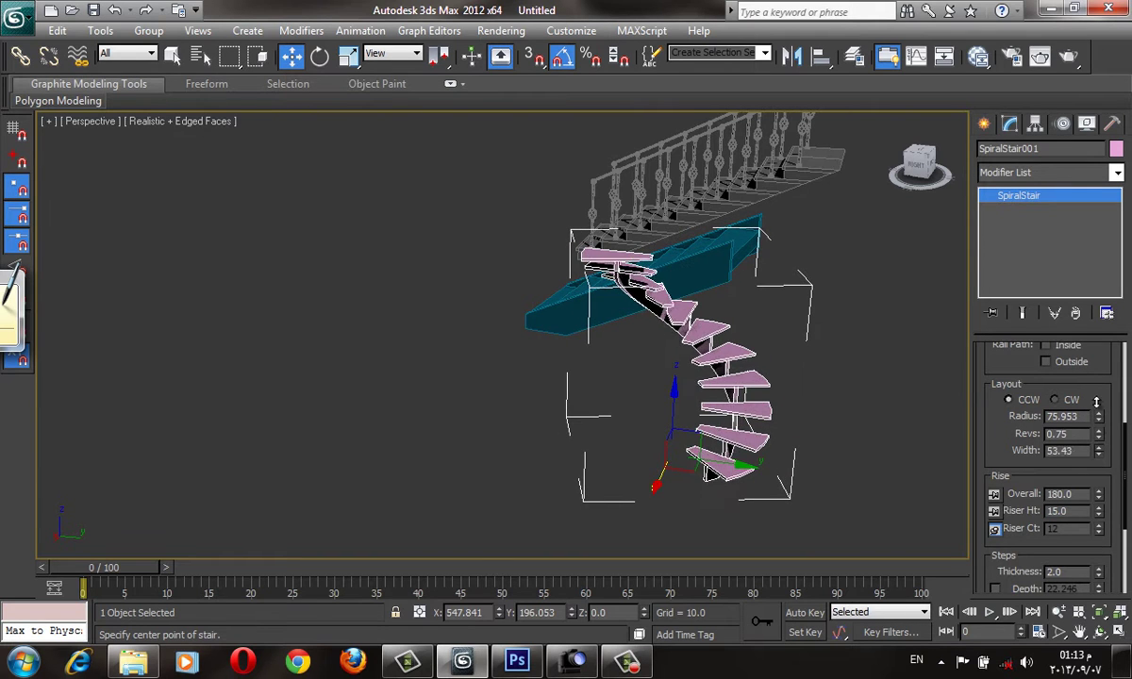
middle_click_drag(788, 402, 781, 375, "alt")
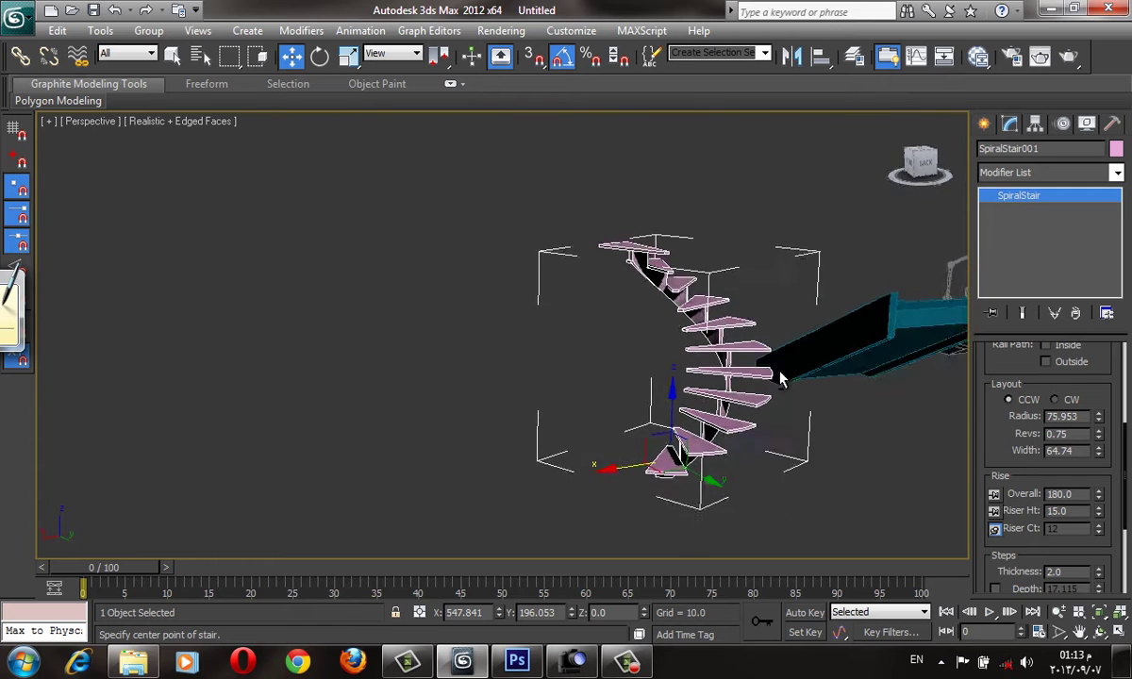
scroll(1089, 374, "up", 5)
scroll(1056, 424, "up", 3)
left_click(1044, 403)
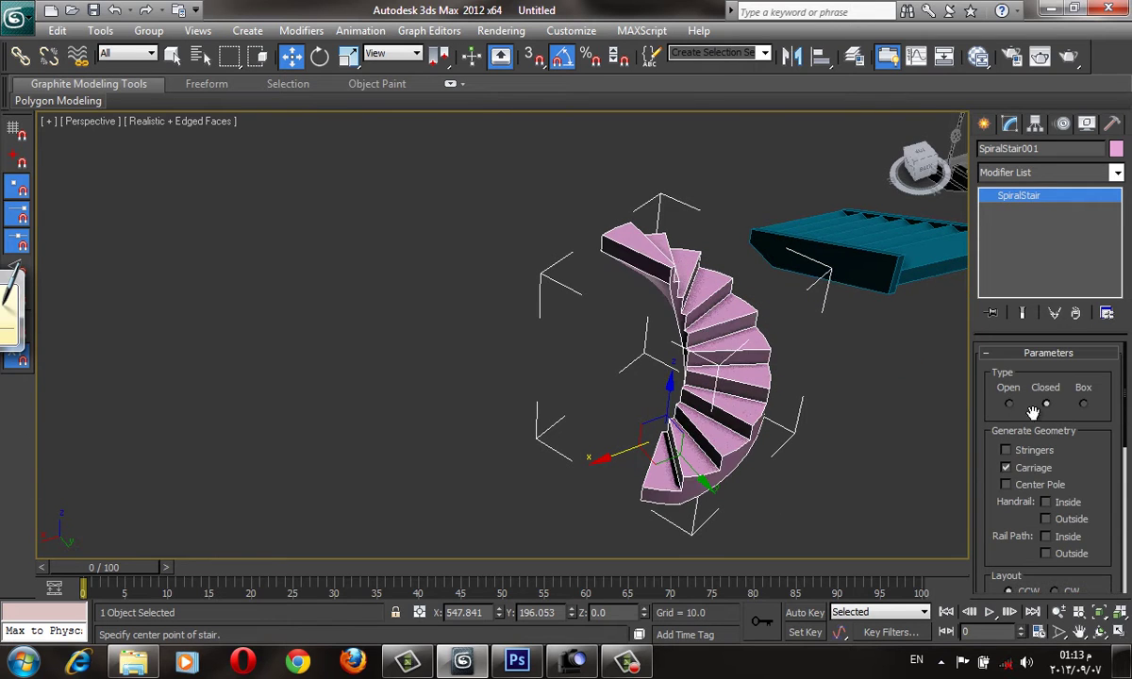
mouse_move(801, 415)
middle_mouse_down("alt")
mouse_move(763, 412)
mouse_move(795, 366)
middle_mouse_up("alt")
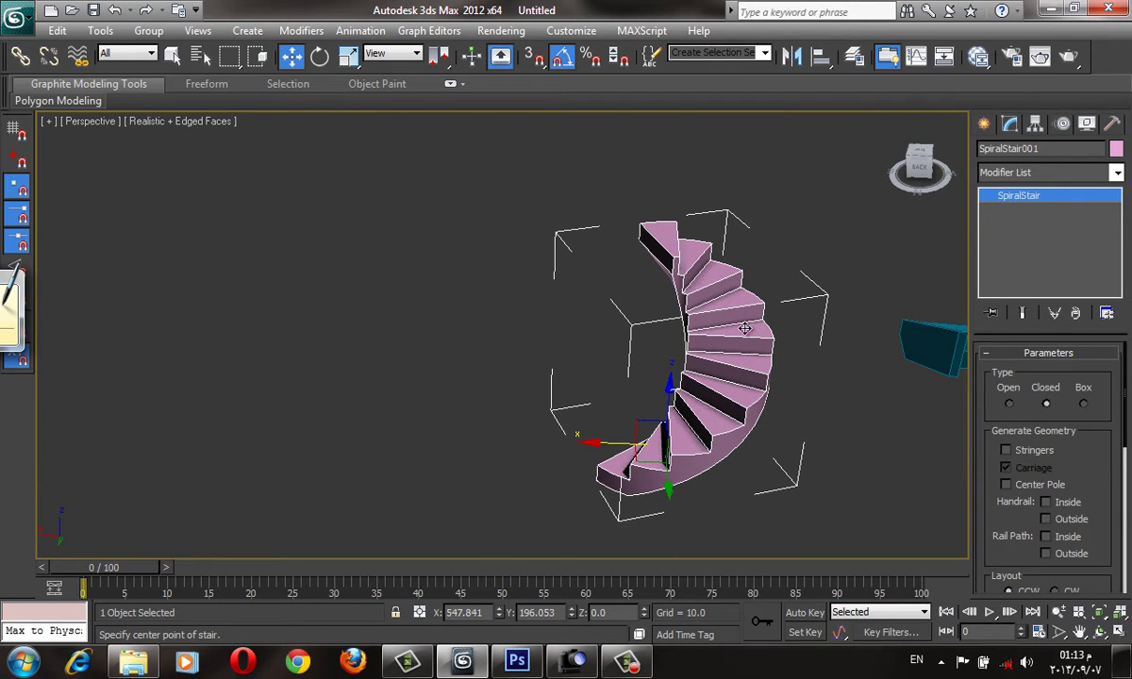
- Add an inside rail path to the spiral stair and view all stairs from above
left_click(1045, 536)
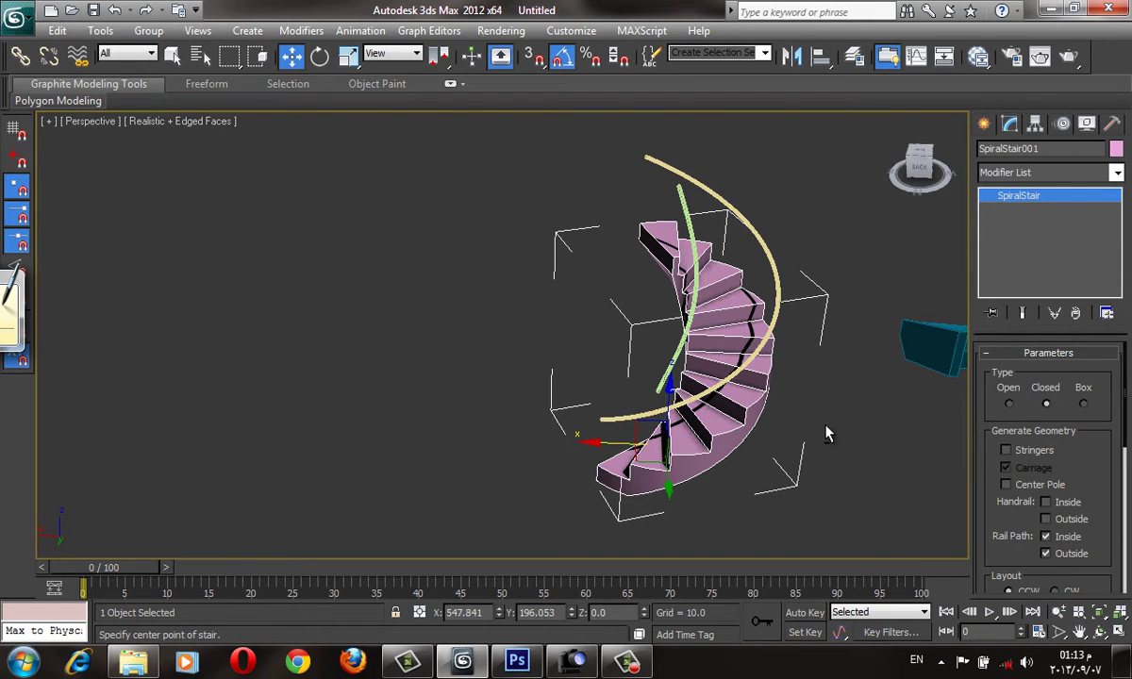
middle_click_drag(826, 432, 731, 410, "alt")
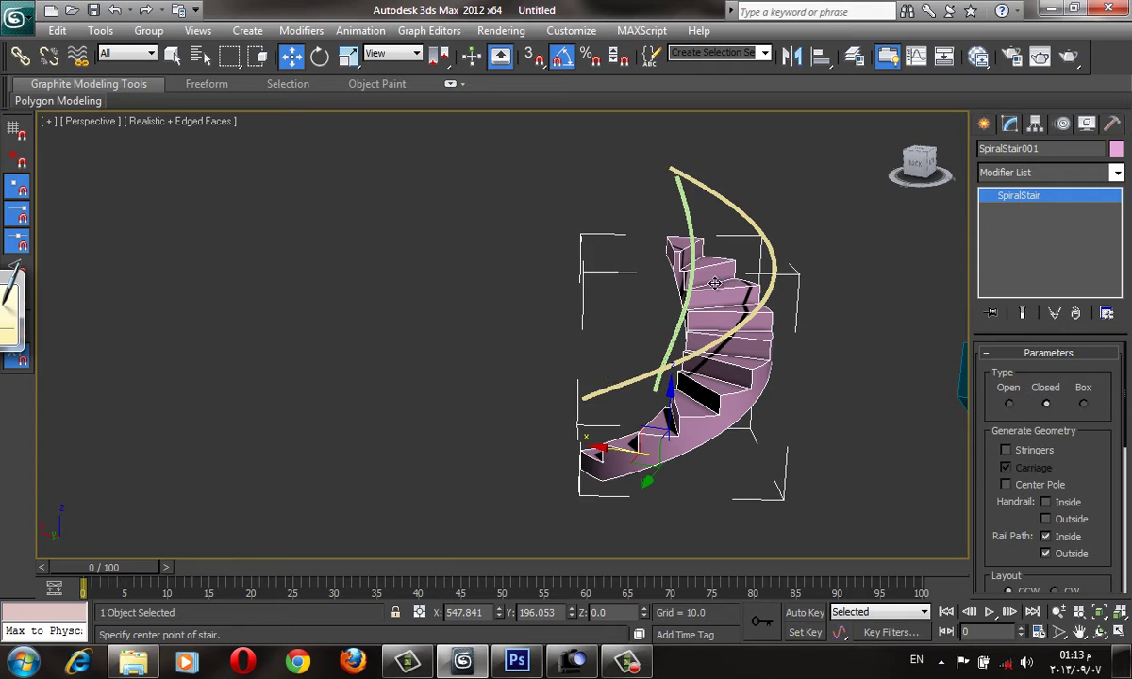
mouse_move(715, 283)
middle_mouse_down("alt")
mouse_move(802, 283)
mouse_move(726, 326)
mouse_move(764, 385)
mouse_move(707, 393)
mouse_move(643, 382)
middle_mouse_up("alt")
scroll(707, 393, "up", 3)
scroll(633, 330, "down", 3)
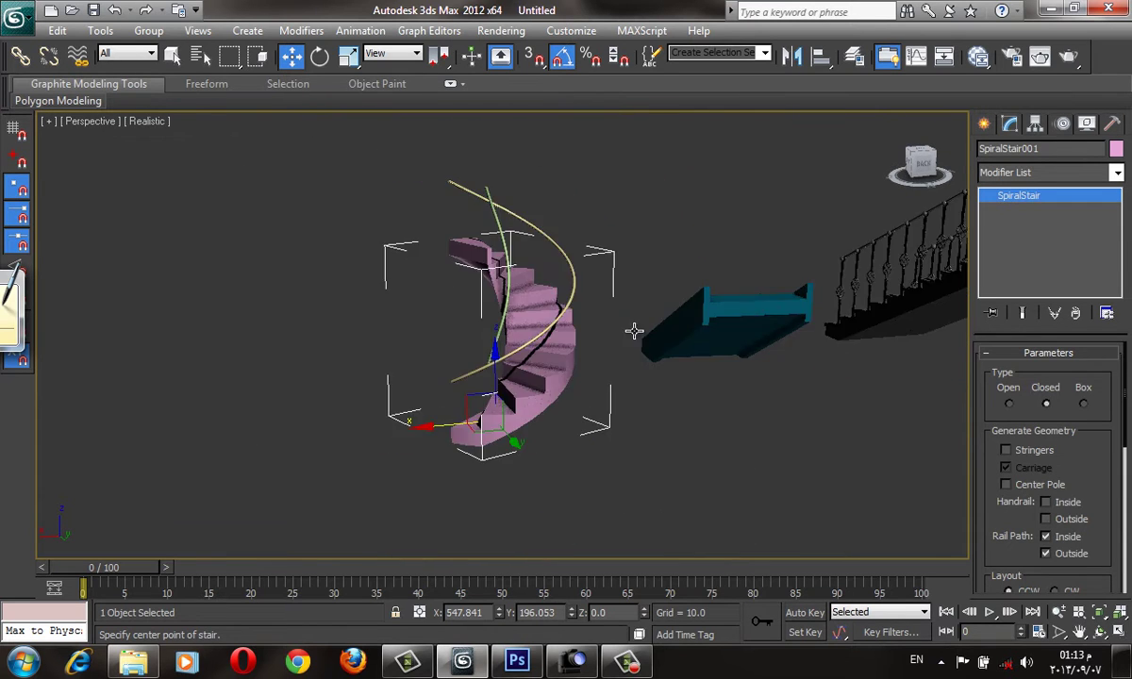
mouse_move(632, 331)
middle_mouse_down("alt")
mouse_move(869, 397)
mouse_move(368, 480)
mouse_move(412, 405)
middle_mouse_up("alt")
- Select the blue straight stair and widen it to 602
key("F4")
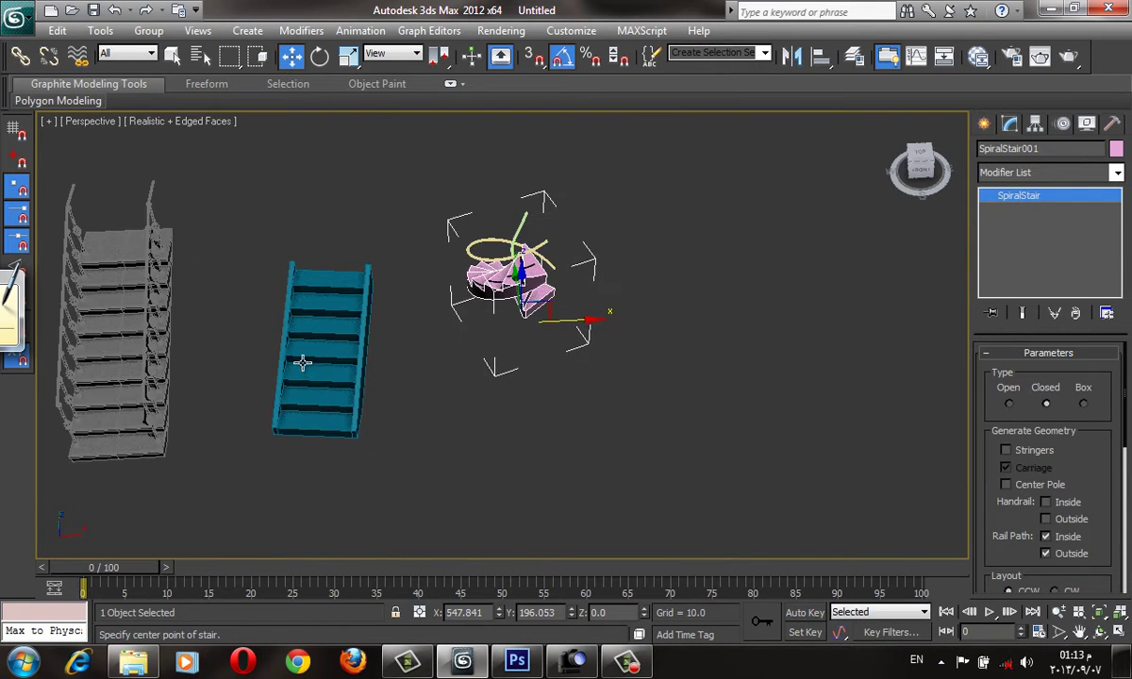
left_click(301, 363)
mouse_move(302, 363)
middle_mouse_down("alt")
mouse_move(402, 390)
mouse_move(818, 450)
mouse_move(702, 450)
mouse_move(712, 452)
middle_mouse_up("alt")
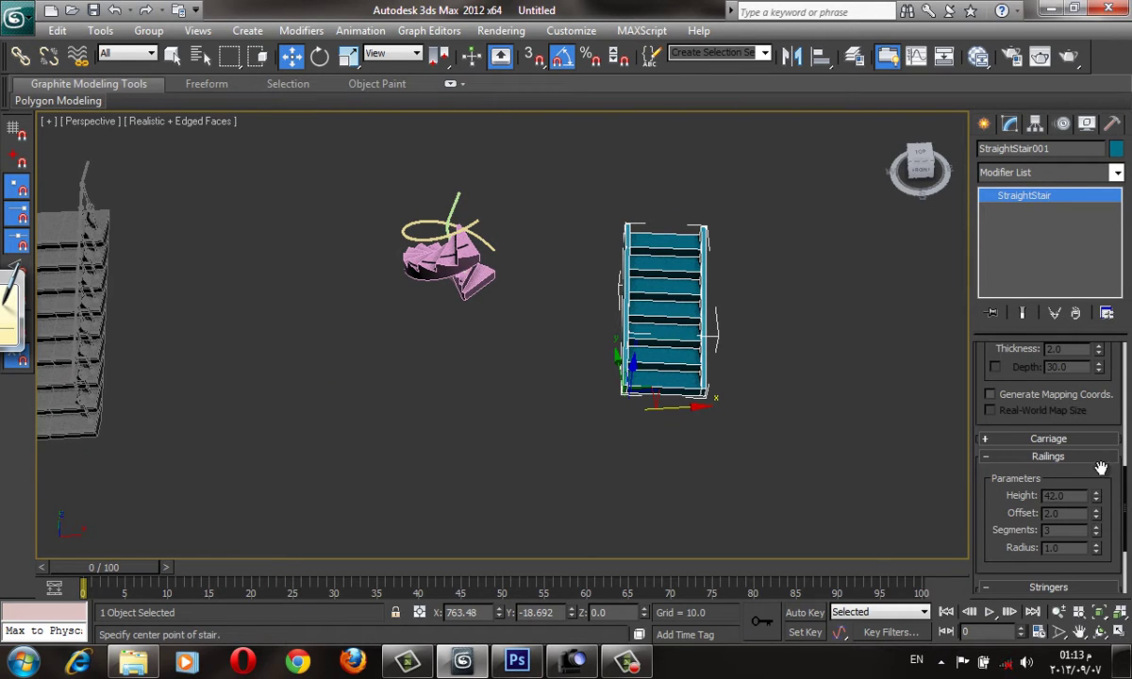
scroll(1097, 455, "up", 2)
scroll(1092, 438, "up", 2)
scroll(1086, 423, "up", 2)
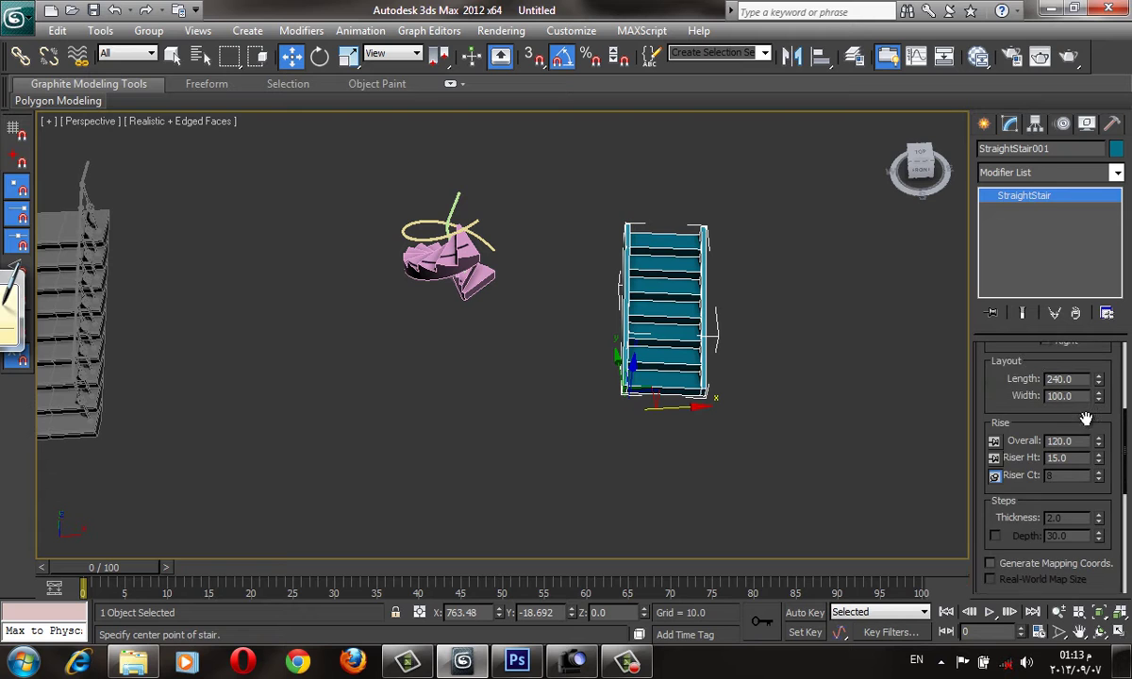
left_click_drag(1098, 396, 1097, 339)
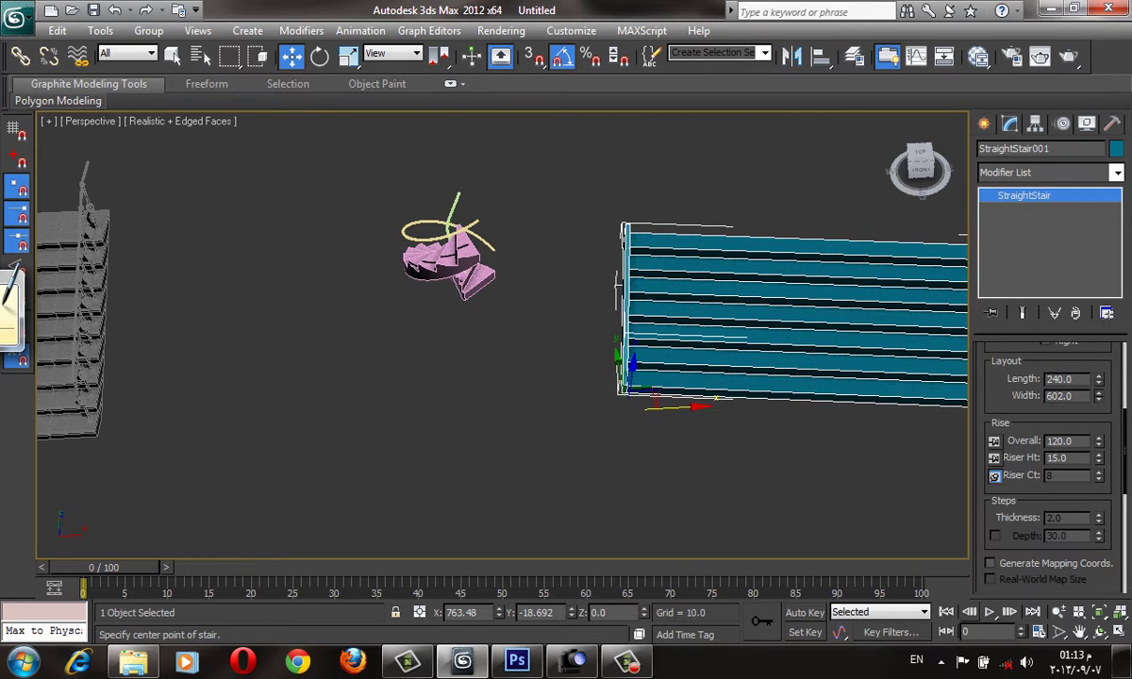
mouse_move(741, 521)
middle_mouse_down("alt")
mouse_move(723, 515)
mouse_move(813, 369)
mouse_move(849, 340)
middle_mouse_up("alt")
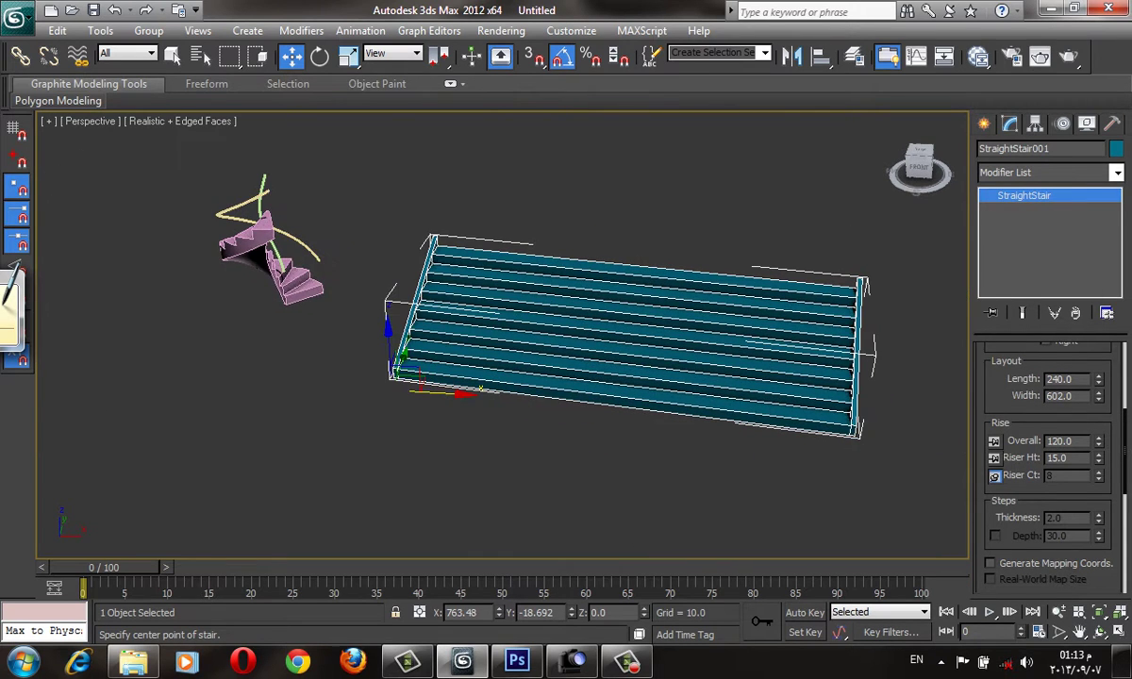
scroll(1010, 504, "up", 2)
scroll(983, 375, "up", 3)
middle_click_drag(651, 409, 528, 399)
- Apply Edit Poly to the stair and select the 17 edges running along the steps
left_click(1054, 172)
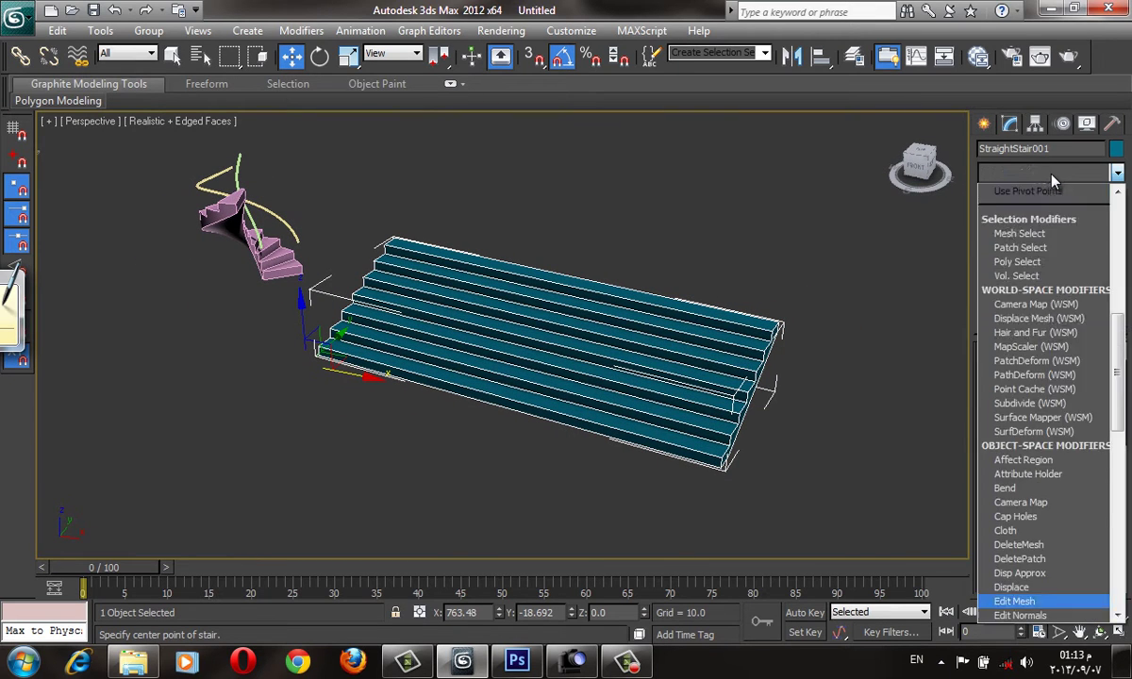
scroll(1044, 200, "down", 5)
left_click(1037, 210)
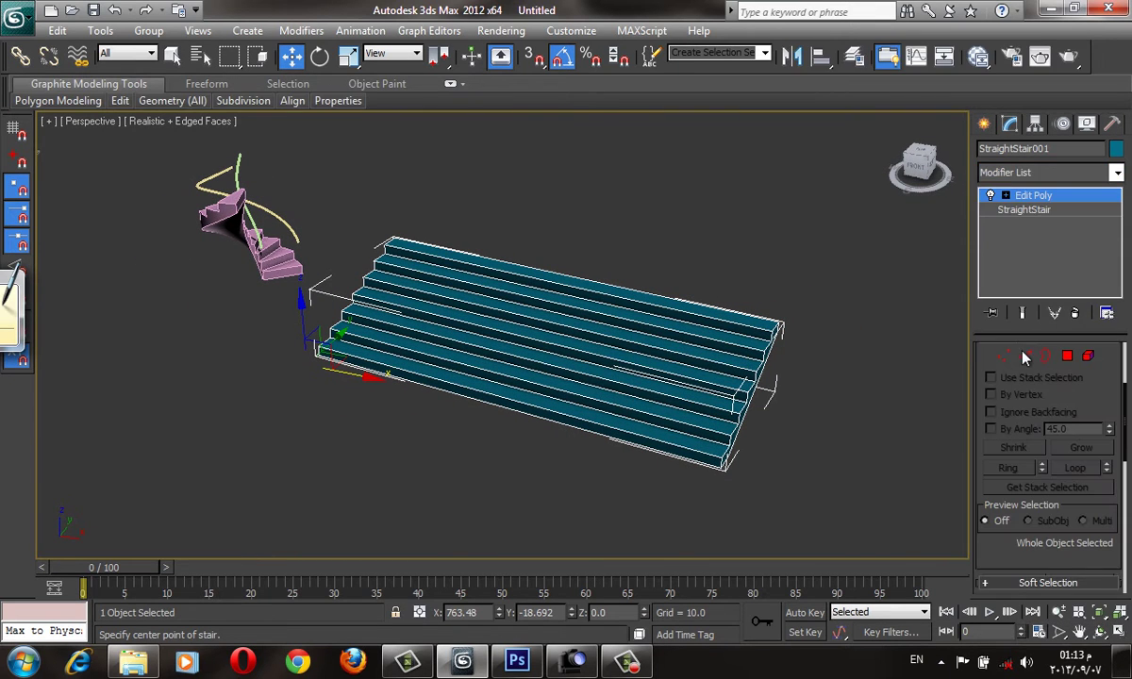
key("2")
left_click_drag(662, 245, 539, 474)
key("F3")
- Connect the selected edges with 11 segments
scroll(1046, 569, "down", 4)
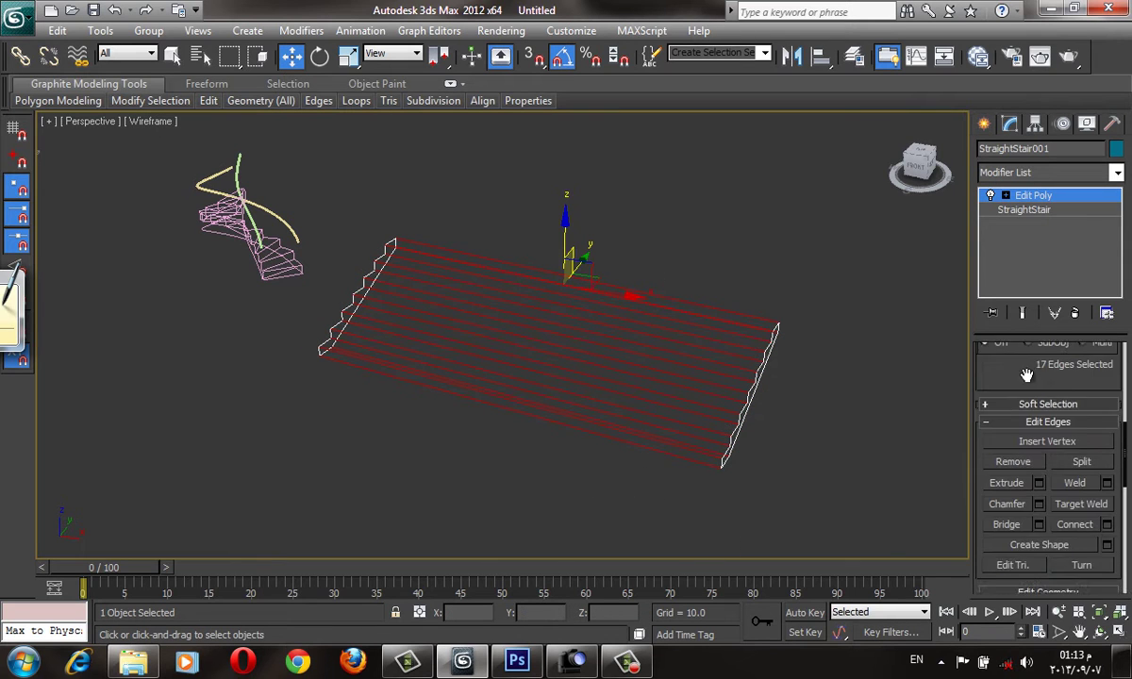
scroll(1047, 528, "down", 1)
left_click(1106, 472)
left_click_drag(562, 341, 494, 323)
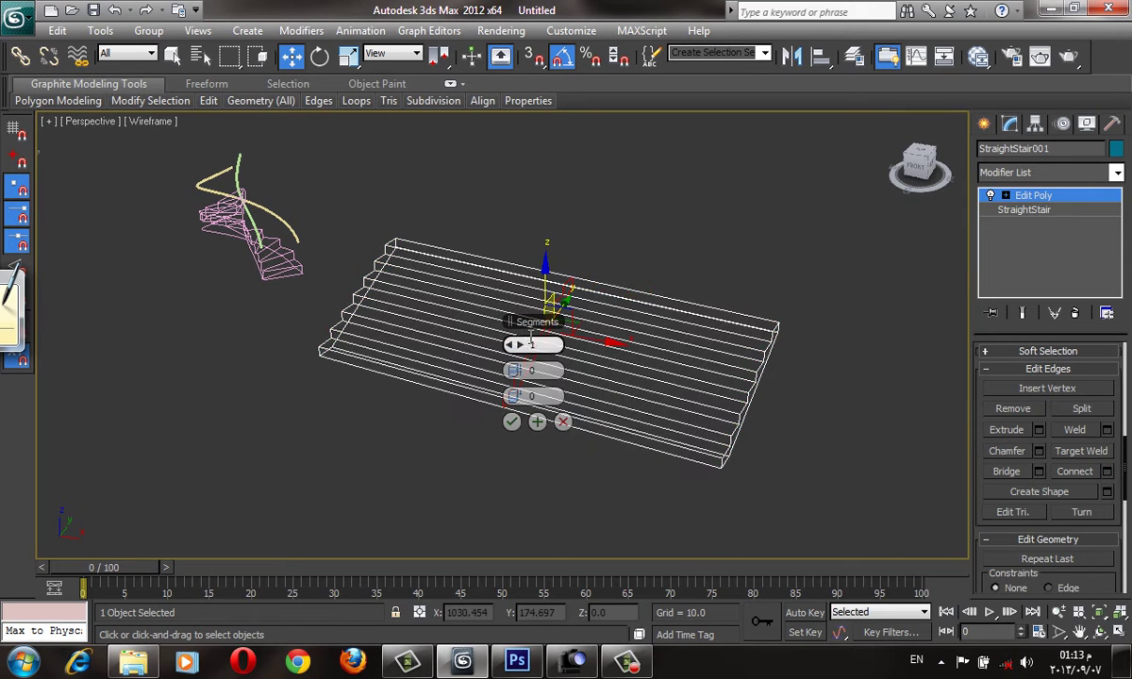
left_click(510, 421)
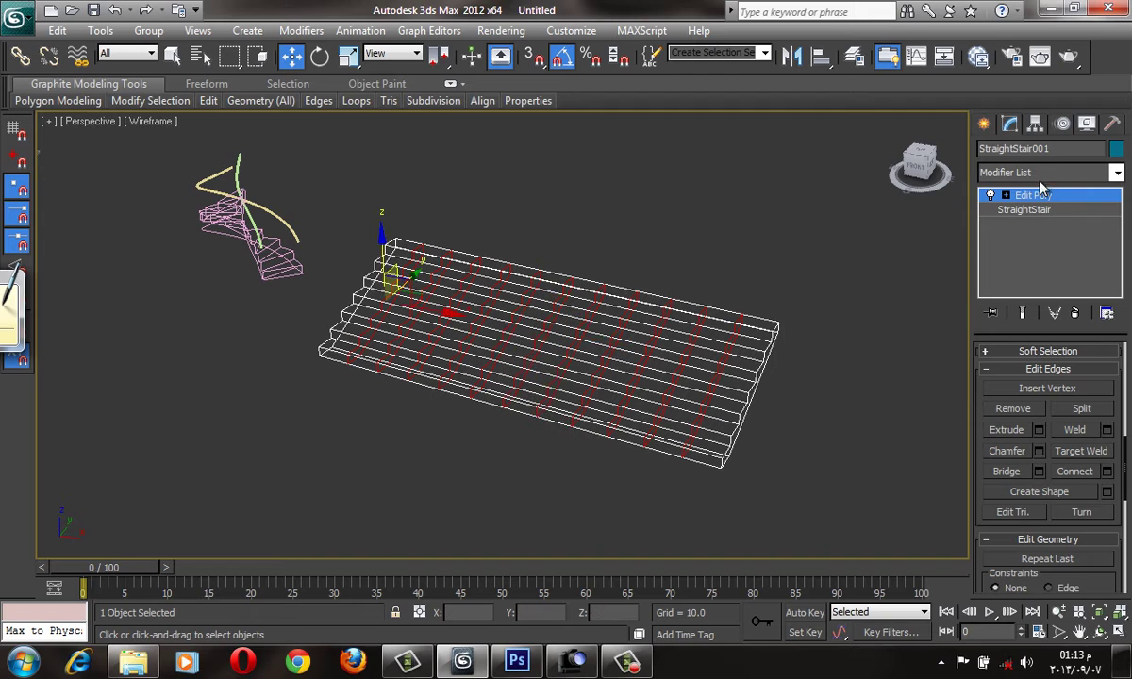
left_click(984, 123)
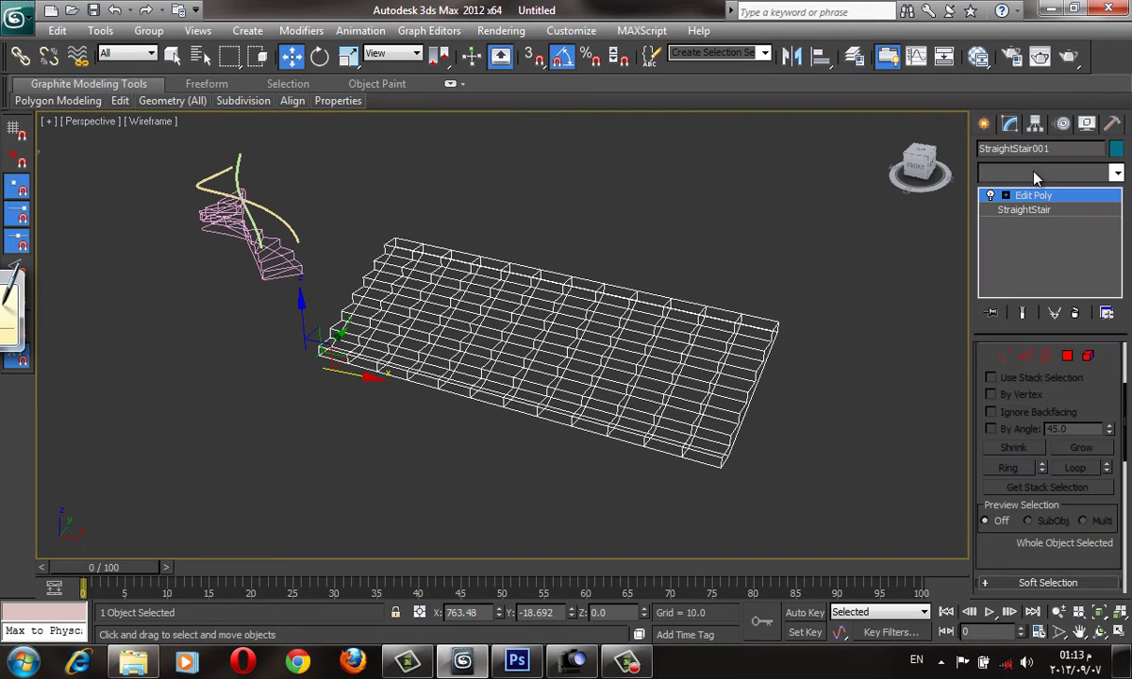
left_click(1046, 172)
- Add a Bend modifier and move its center to the stair's upper middle edge in Top view
key("b")
left_click(1028, 191)
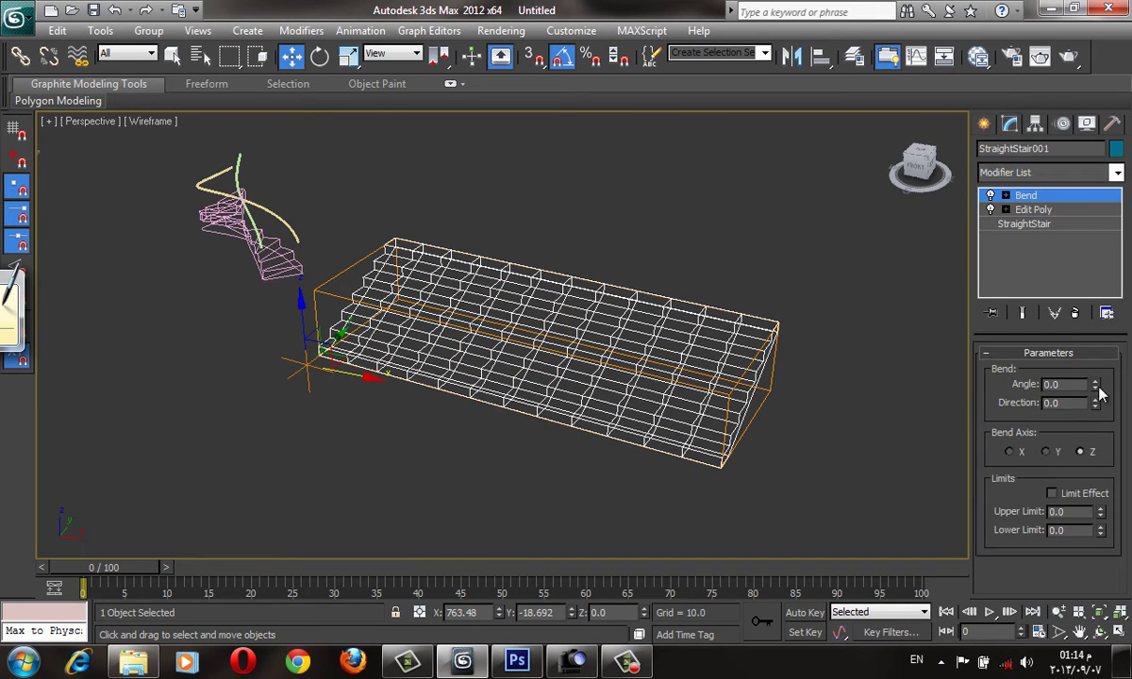
left_click(1005, 195)
left_click(1038, 224)
key("t")
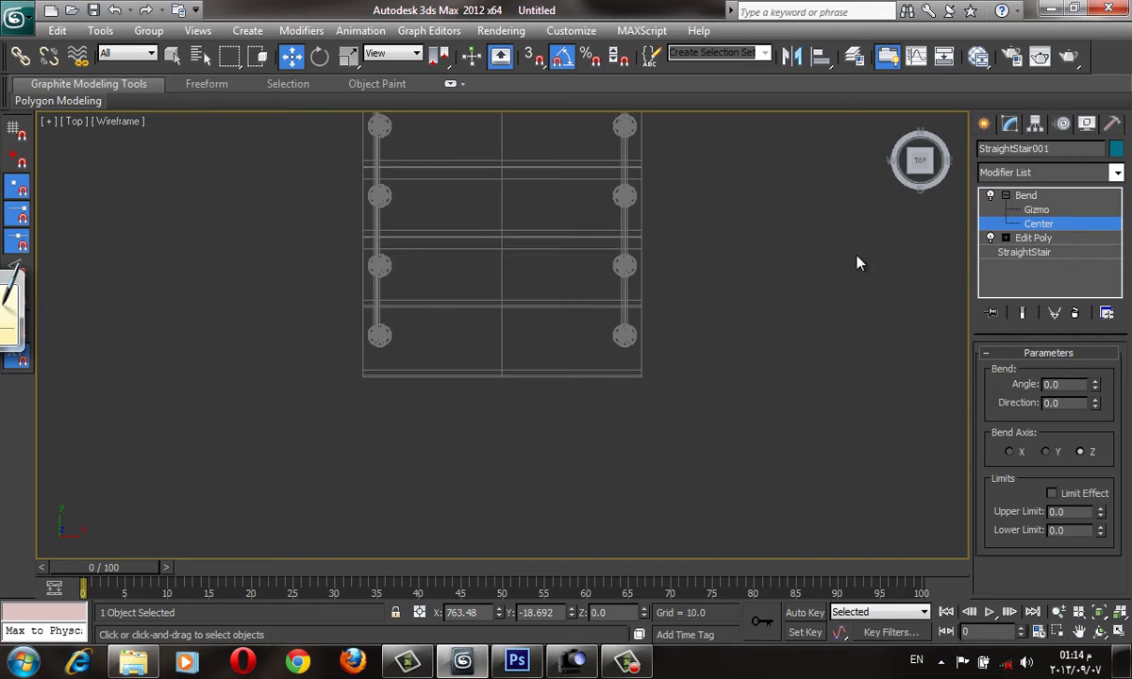
middle_click_drag(856, 260, 757, 204)
scroll(502, 333, "down", 2)
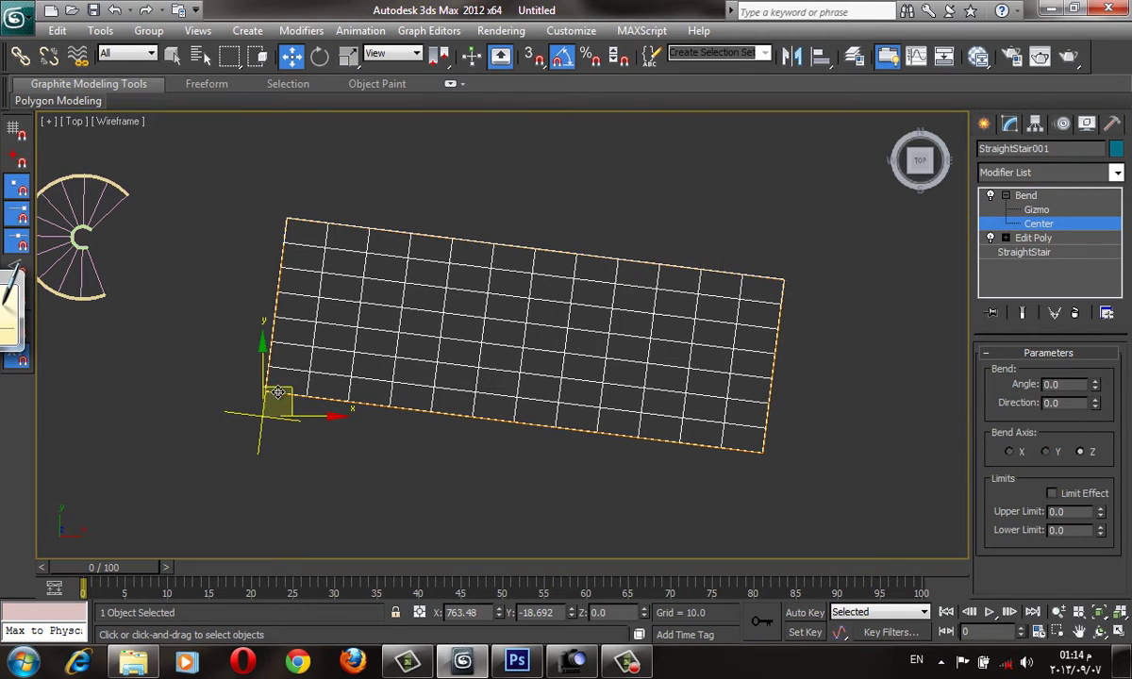
left_click_drag(276, 390, 556, 228)
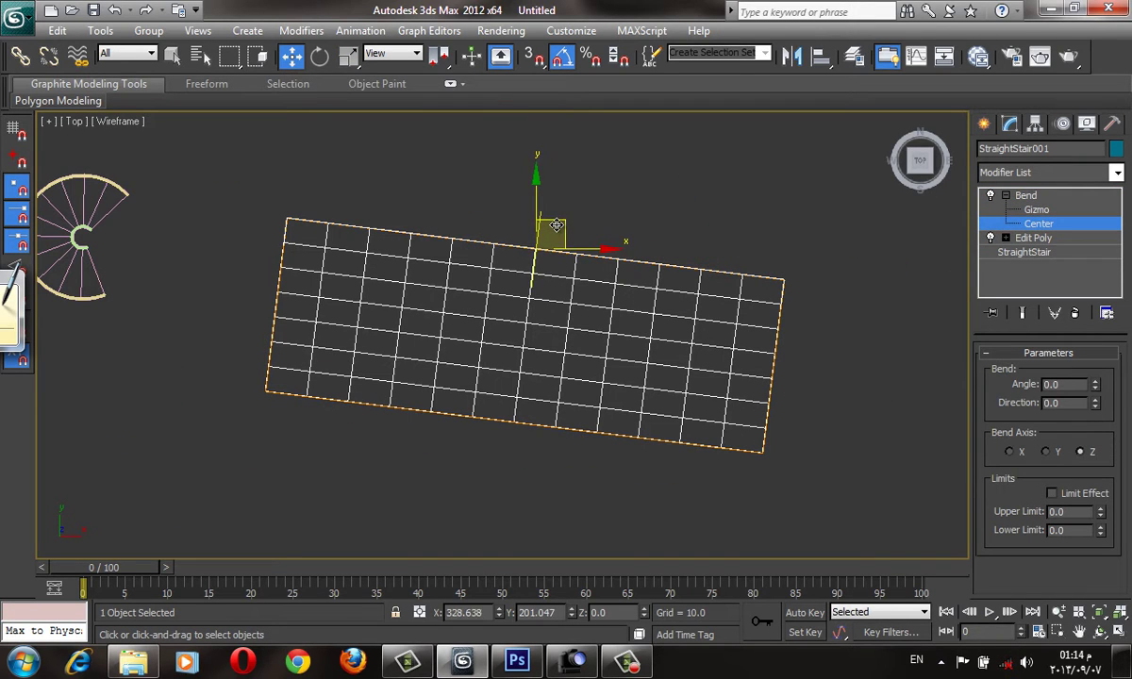
left_click(983, 127)
left_click(1009, 123)
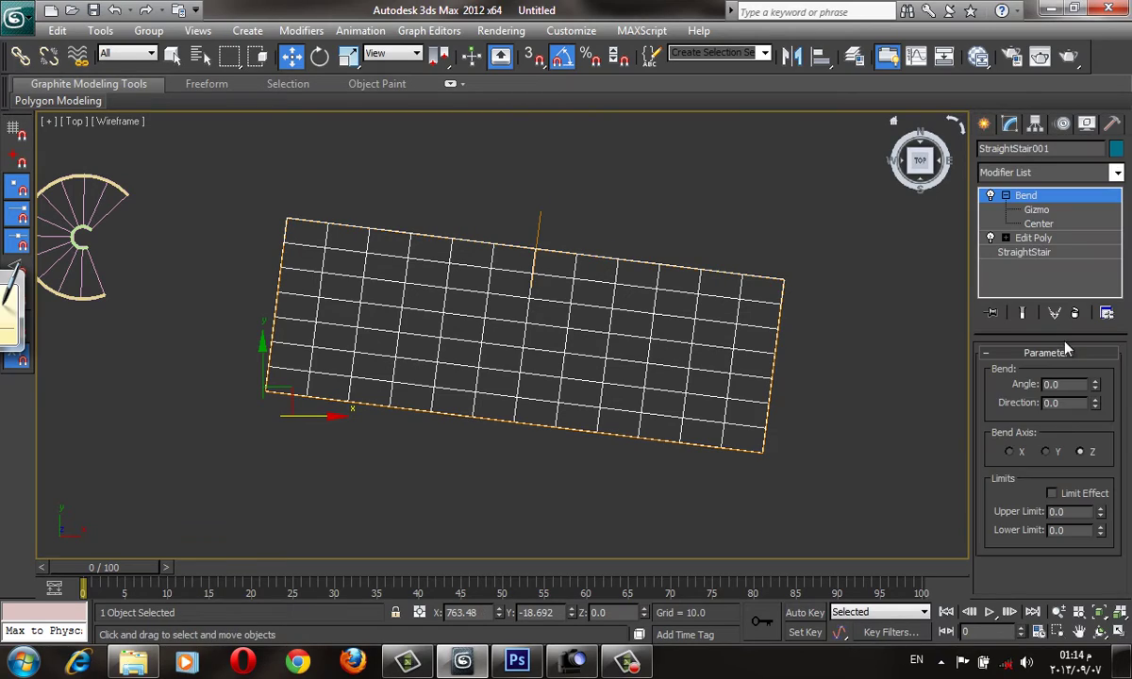
- Bend the stair around the X axis with direction -90 and angle 203.5
middle_click_drag(943, 359, 905, 341, "alt")
left_click_drag(1095, 384, 1095, 358)
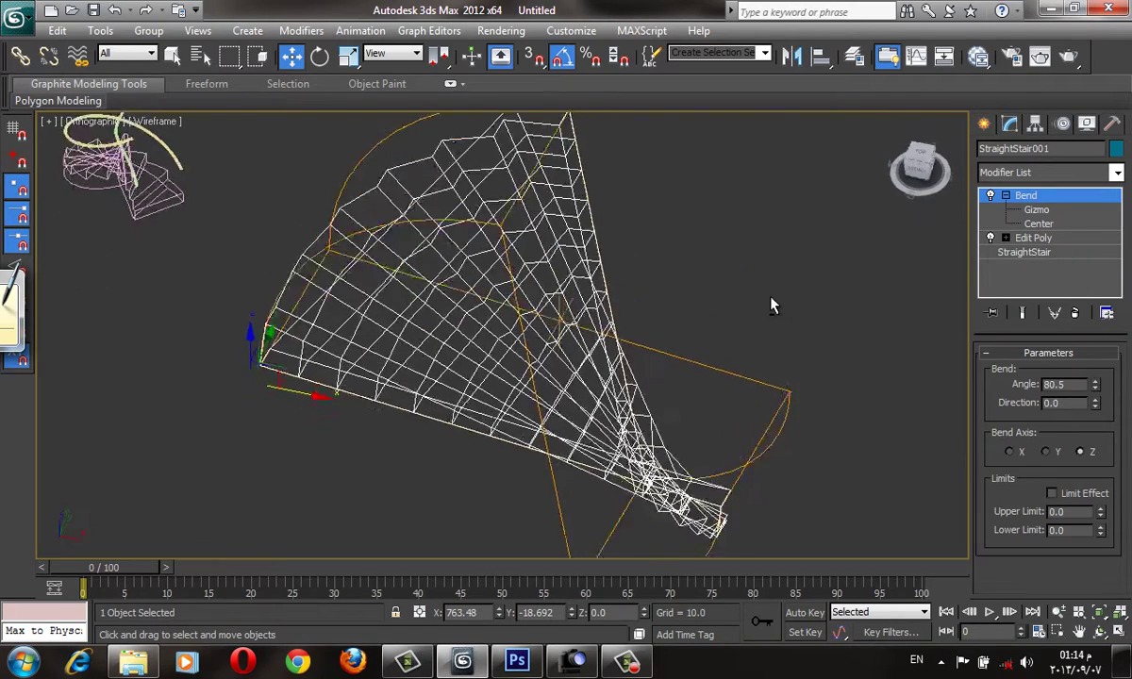
left_click(1044, 451)
left_click(1011, 451)
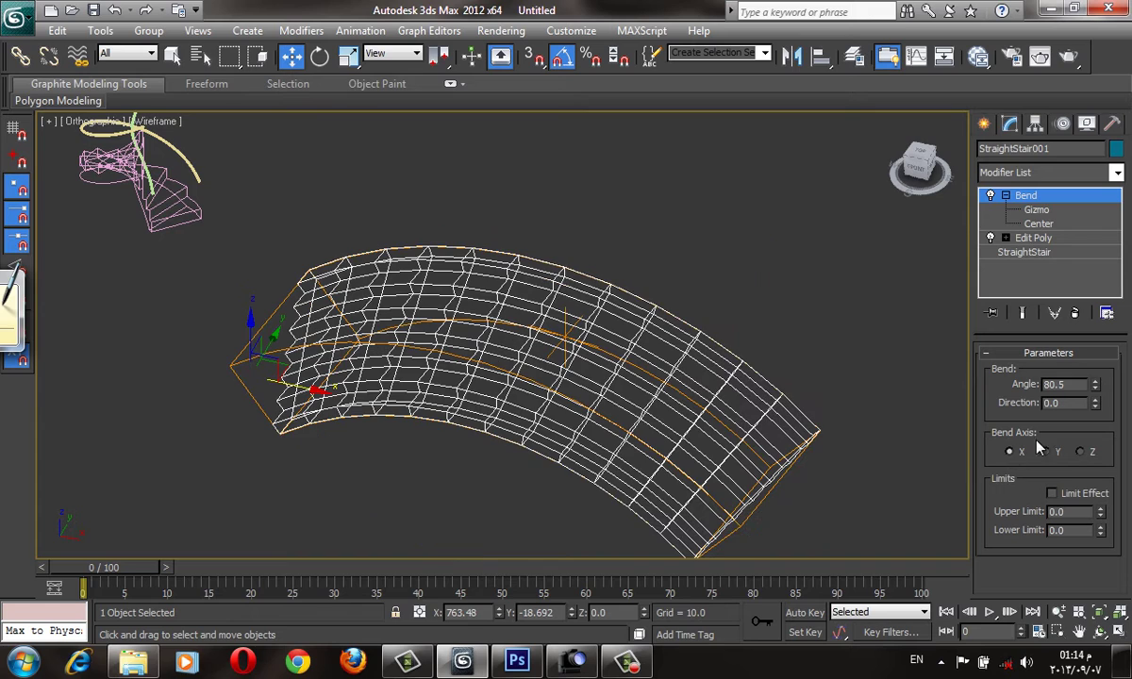
type("-90")
key("Return")
key("F3")
middle_click_drag(737, 360, 805, 390, "alt")
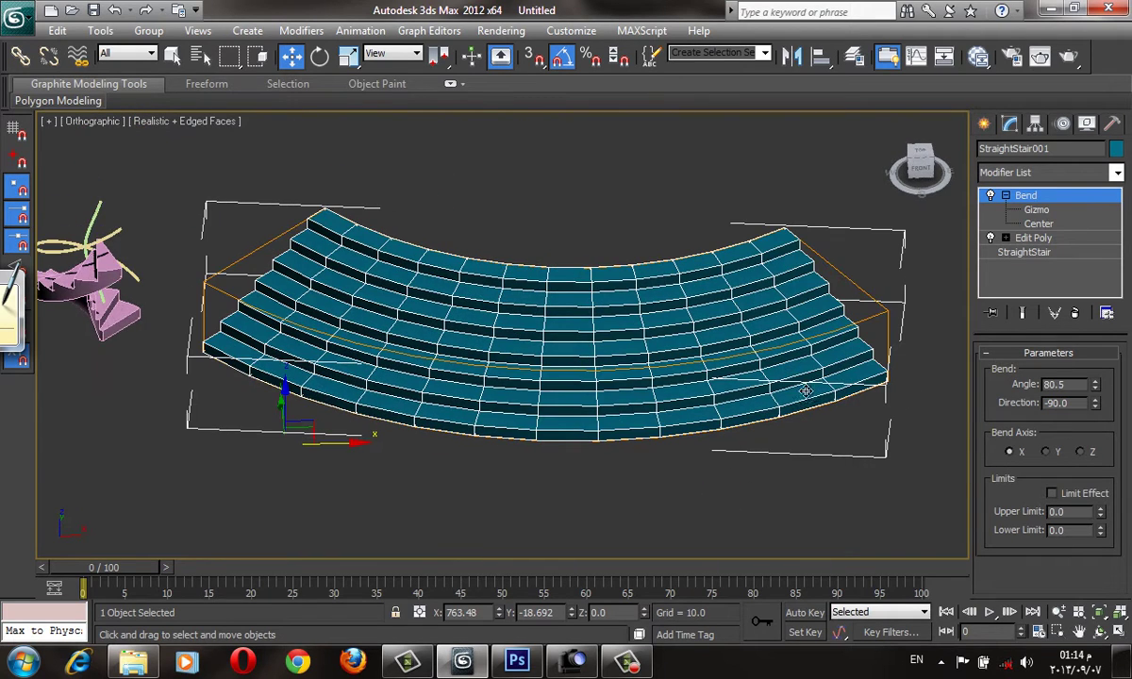
left_click_drag(1094, 381, 1094, 311)
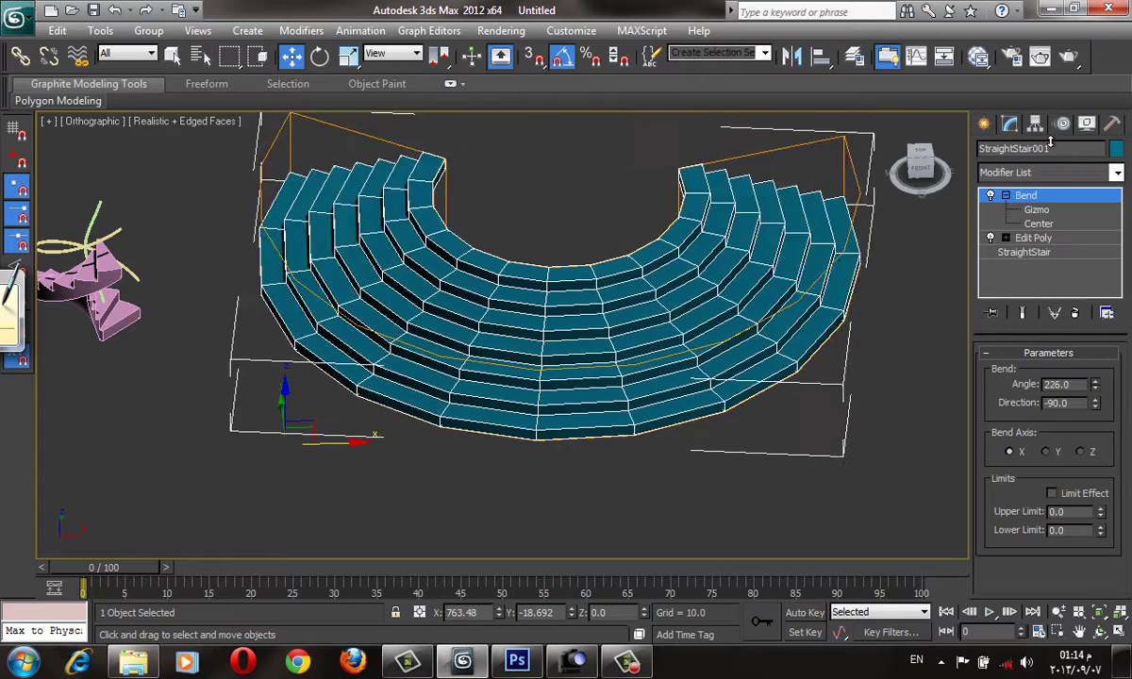
- Inspect the bent stair from above, then delete the Bend modifier
key("F4")
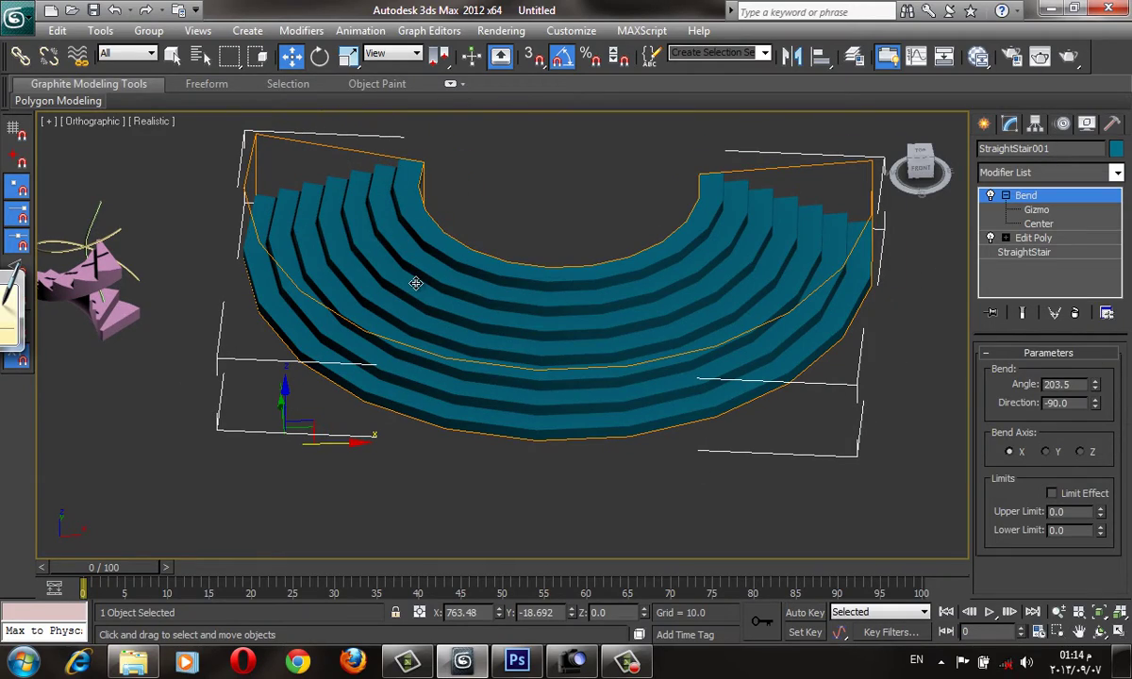
middle_click_drag(674, 286, 748, 336, "alt")
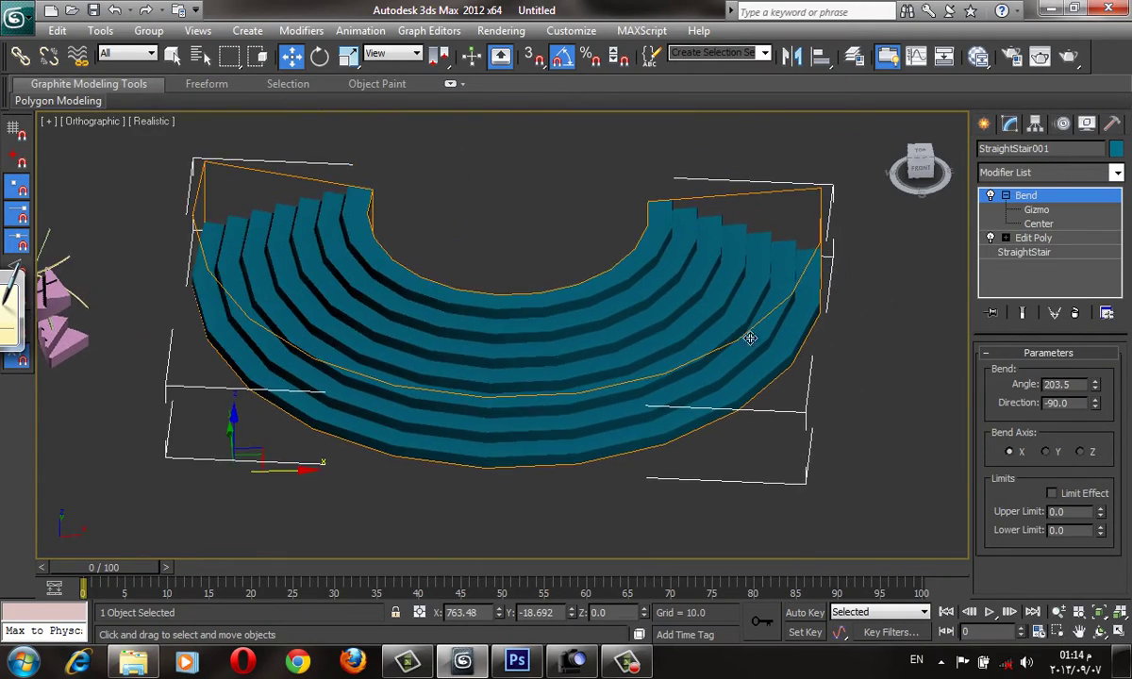
key("F4")
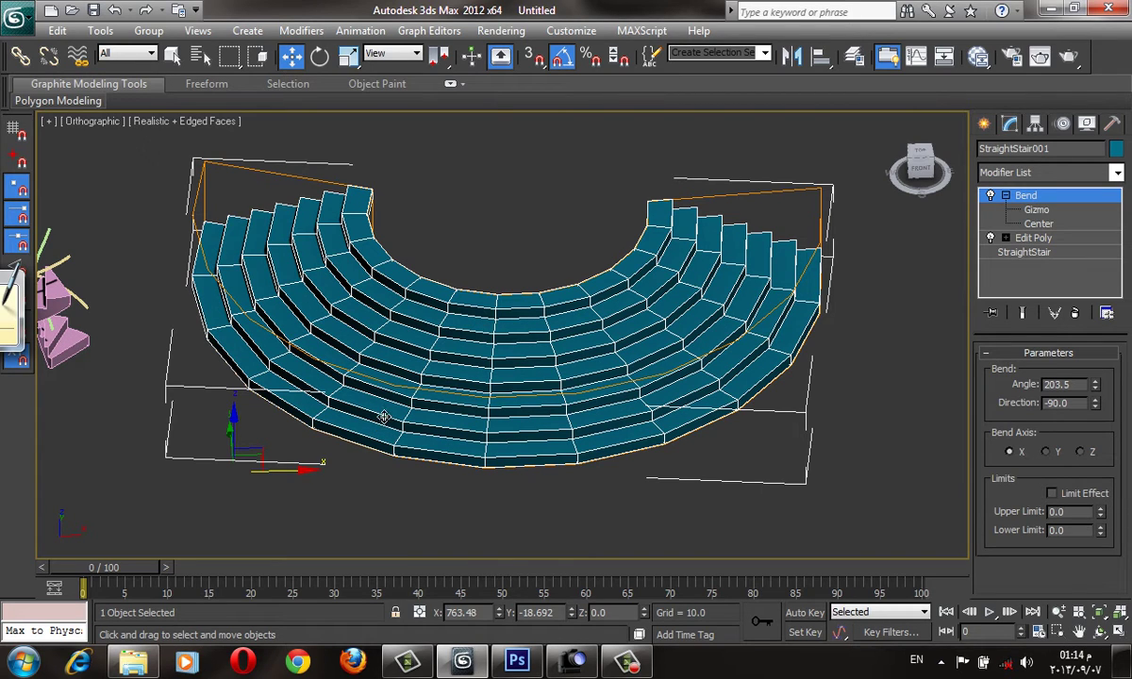
middle_click_drag(492, 426, 500, 401, "alt")
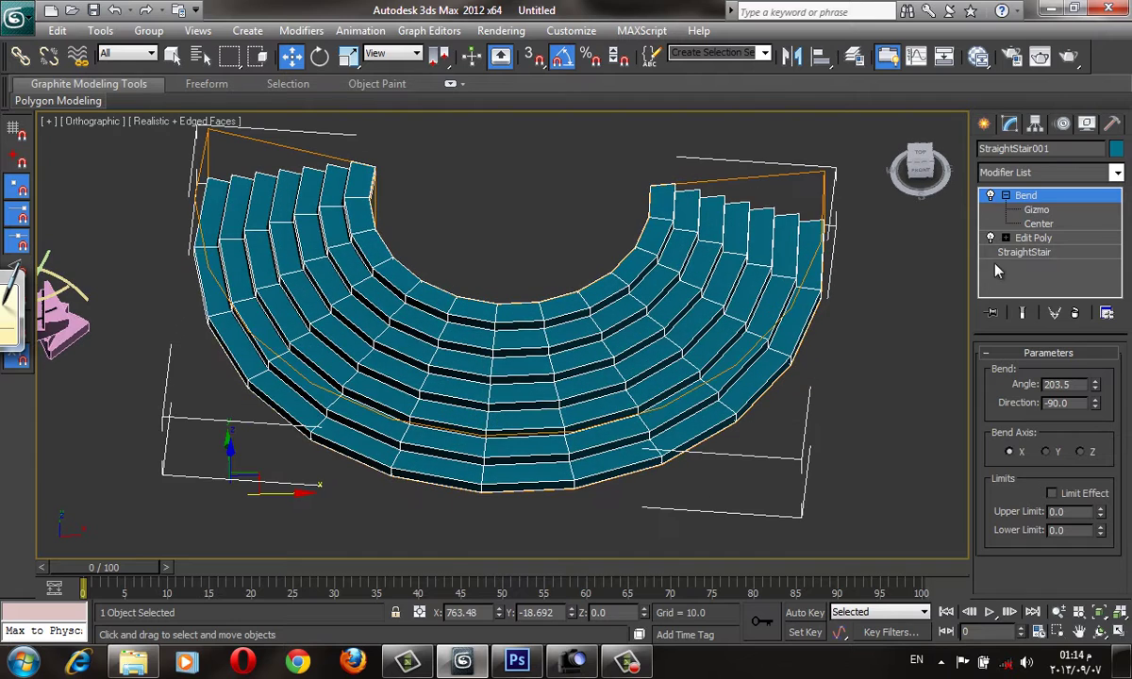
middle_click_drag(804, 352, 791, 429, "alt")
scroll(790, 429, "down", 3)
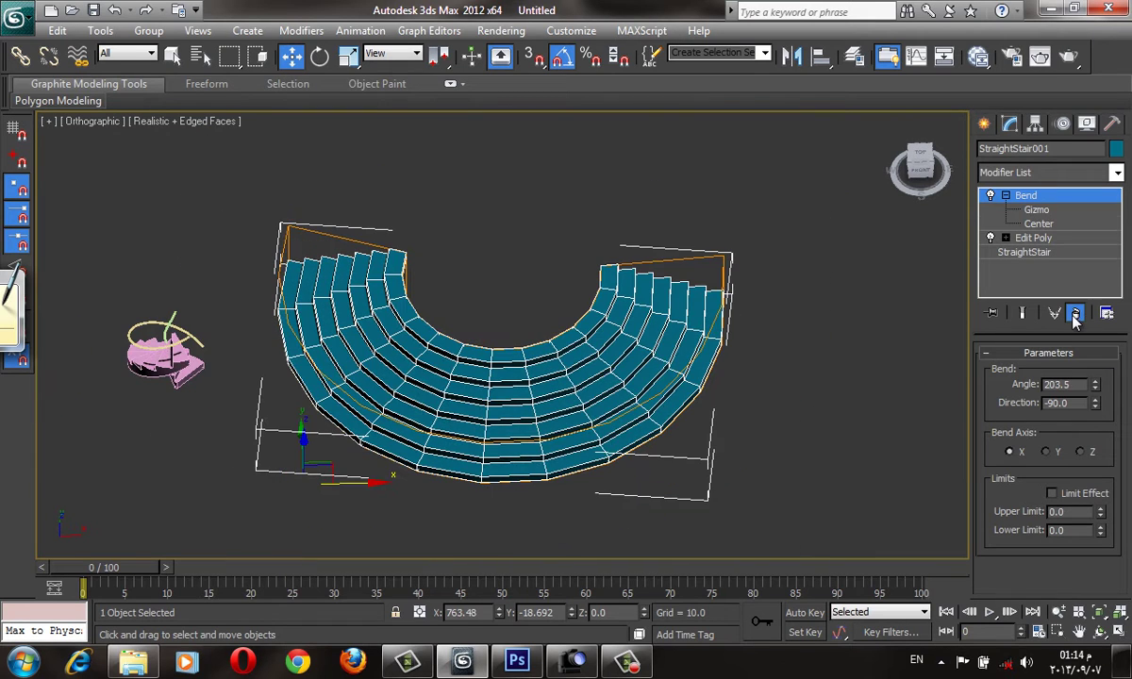
left_click(1074, 312)
- Replace a trial FFD 3x3x3 with an FFD 4x4x4 lattice and edit its control points
left_click(1035, 173)
scroll(1035, 189, "down", 10)
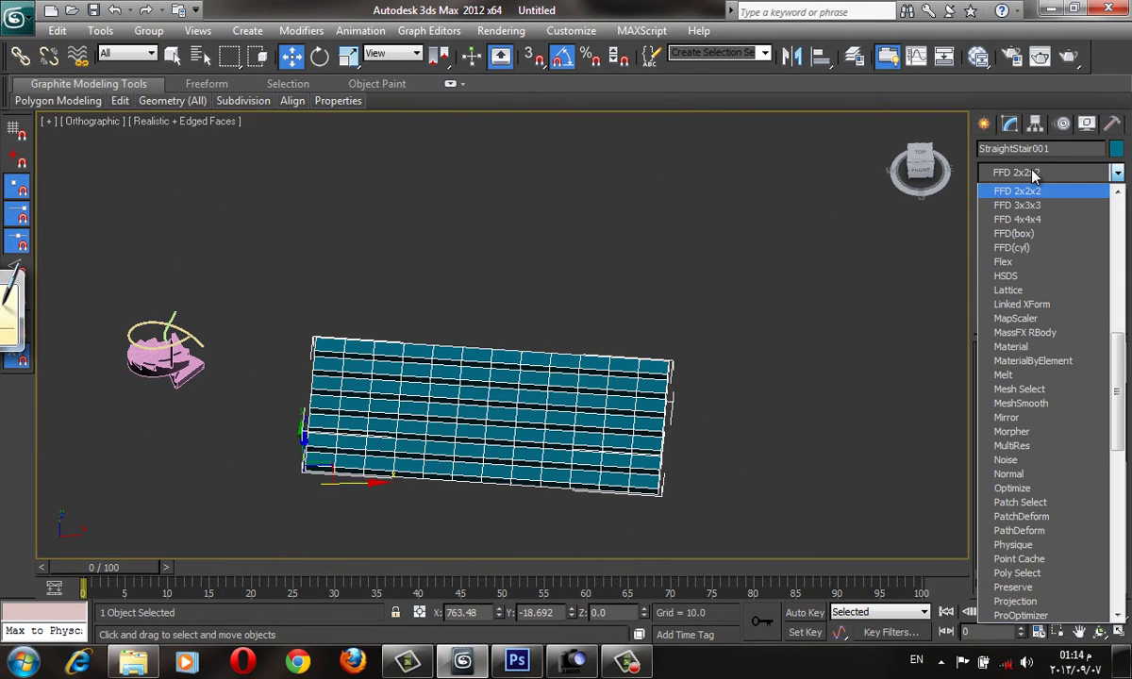
left_click(1037, 212)
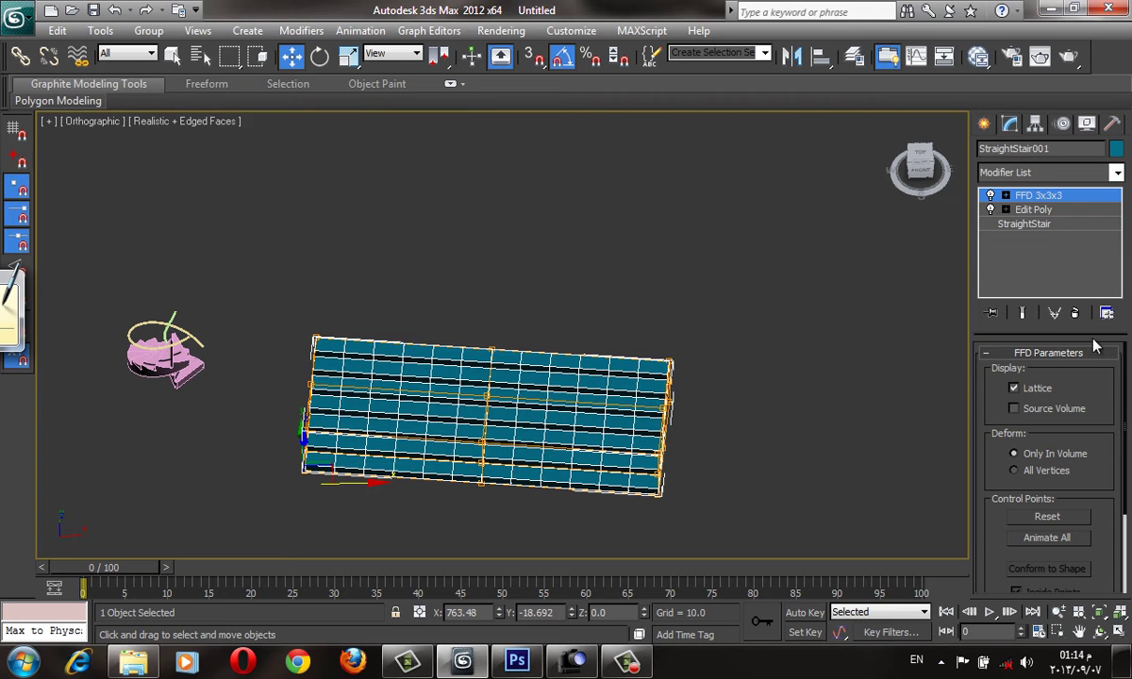
left_click(1074, 312)
left_click(1049, 172)
scroll(1023, 202, "down", 10)
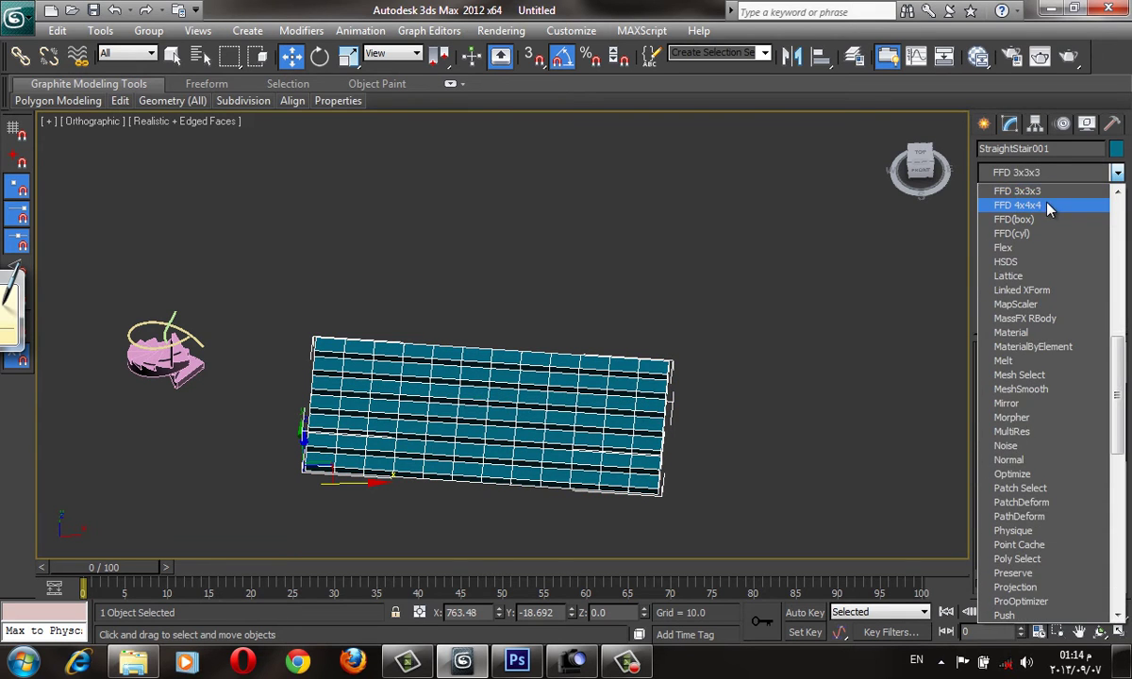
left_click(1023, 202)
key("t")
key("z")
left_click(1005, 194)
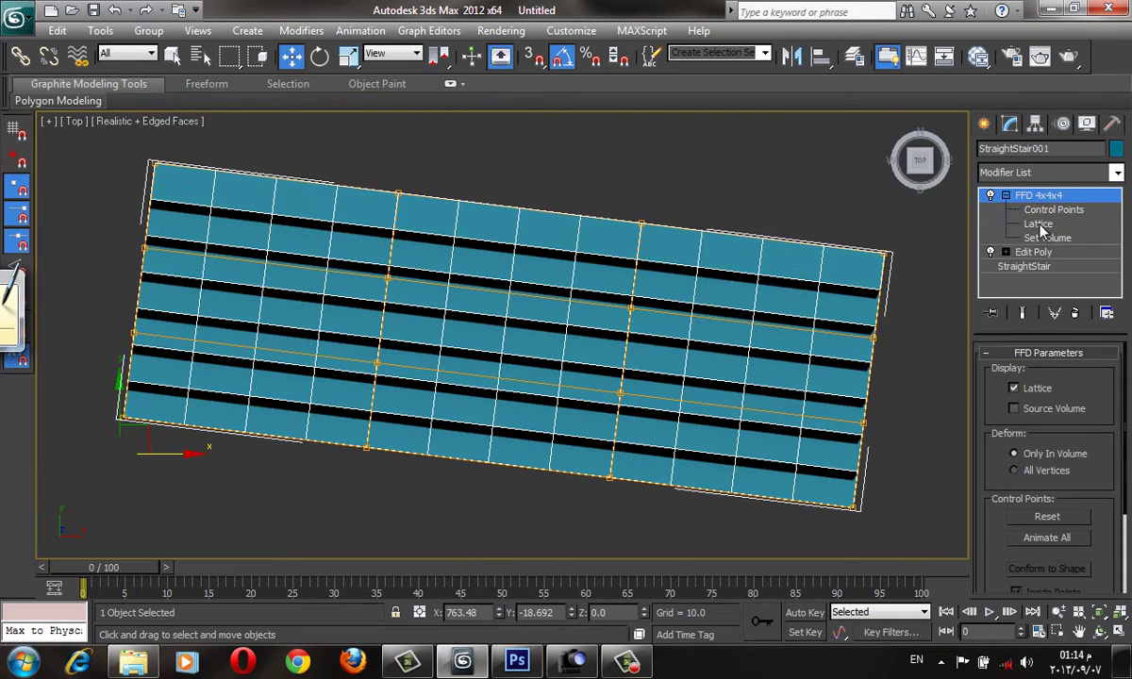
left_click(1054, 210)
key("F3")
- Select the middle lattice points and push a column down in local coordinates to warp the stair
middle_click_drag(547, 257, 573, 279)
scroll(574, 368, "down", 2)
left_click_drag(439, 306, 464, 395)
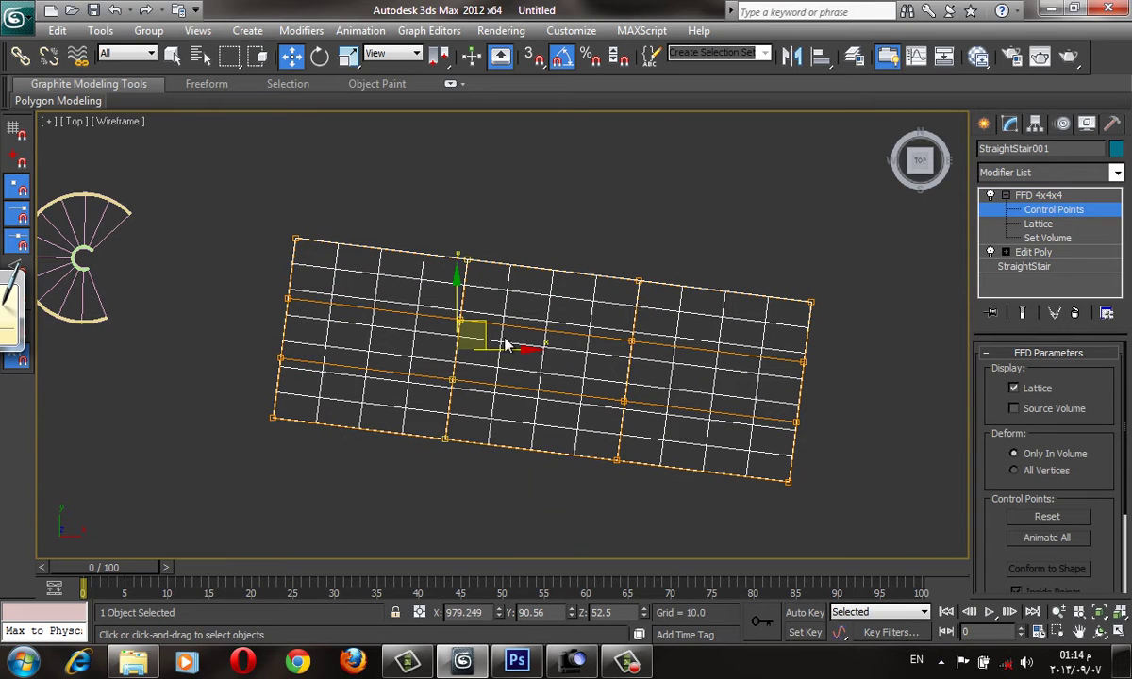
left_click(391, 53)
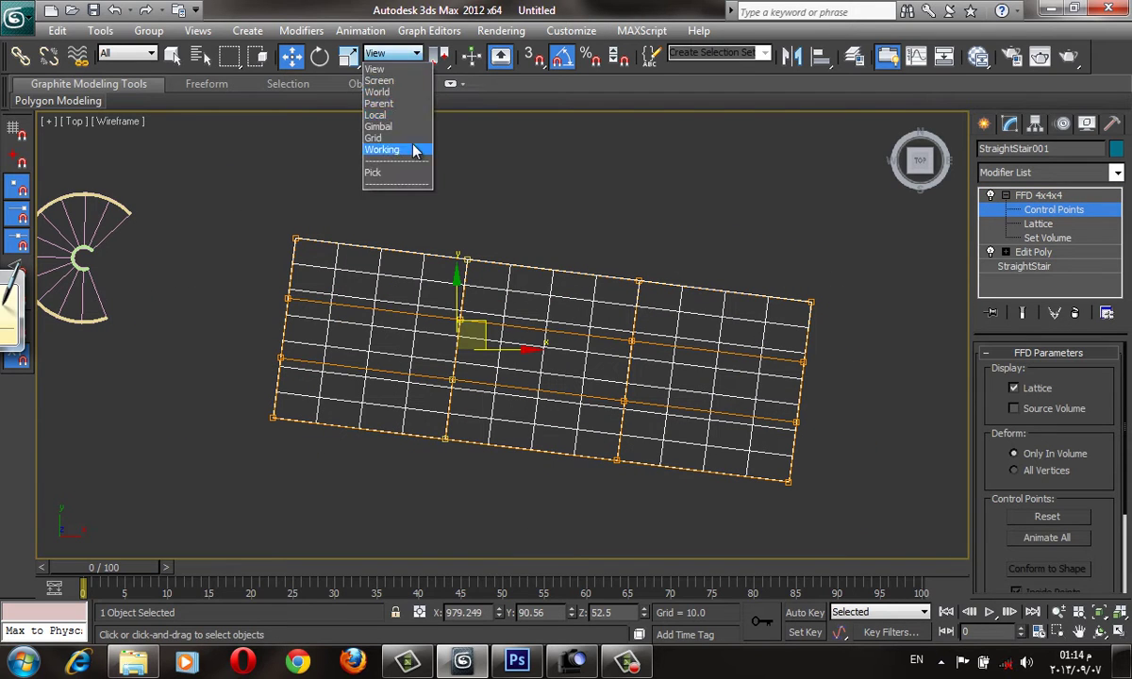
left_click(377, 144)
left_click(393, 115)
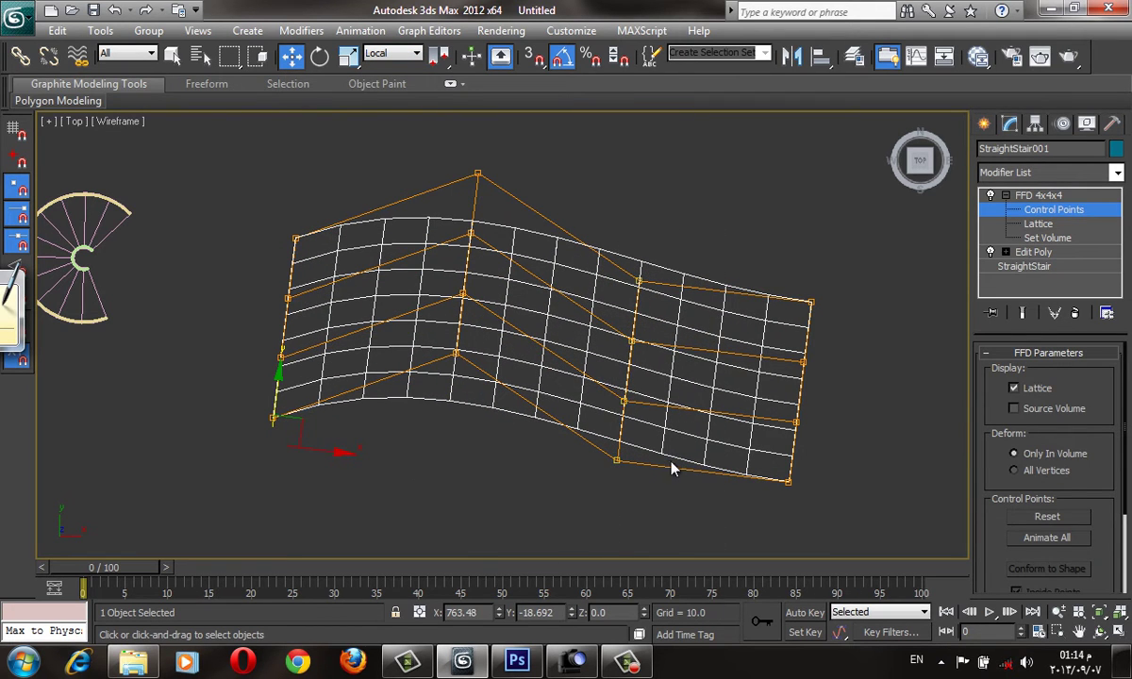
left_click_drag(275, 377, 265, 447)
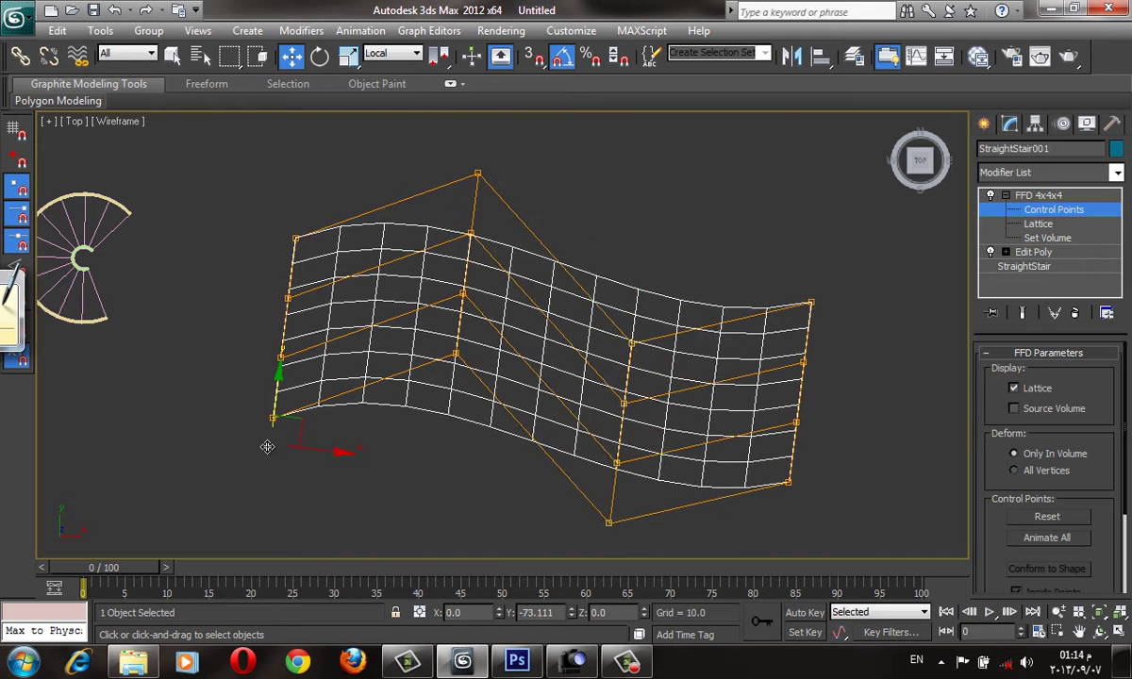
middle_click_drag(896, 558, 673, 406)
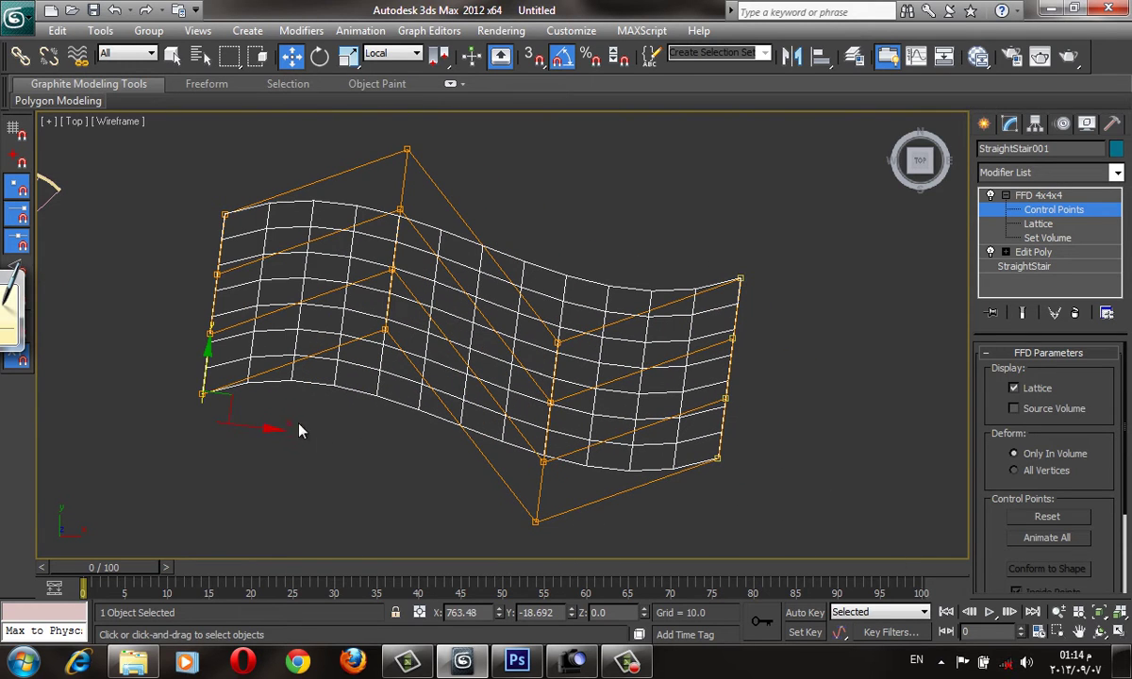
left_click(412, 54)
left_click(379, 83)
- Move the right and left columns of lattice points in view coordinates to curve the stair
left_click_drag(698, 255, 764, 476)
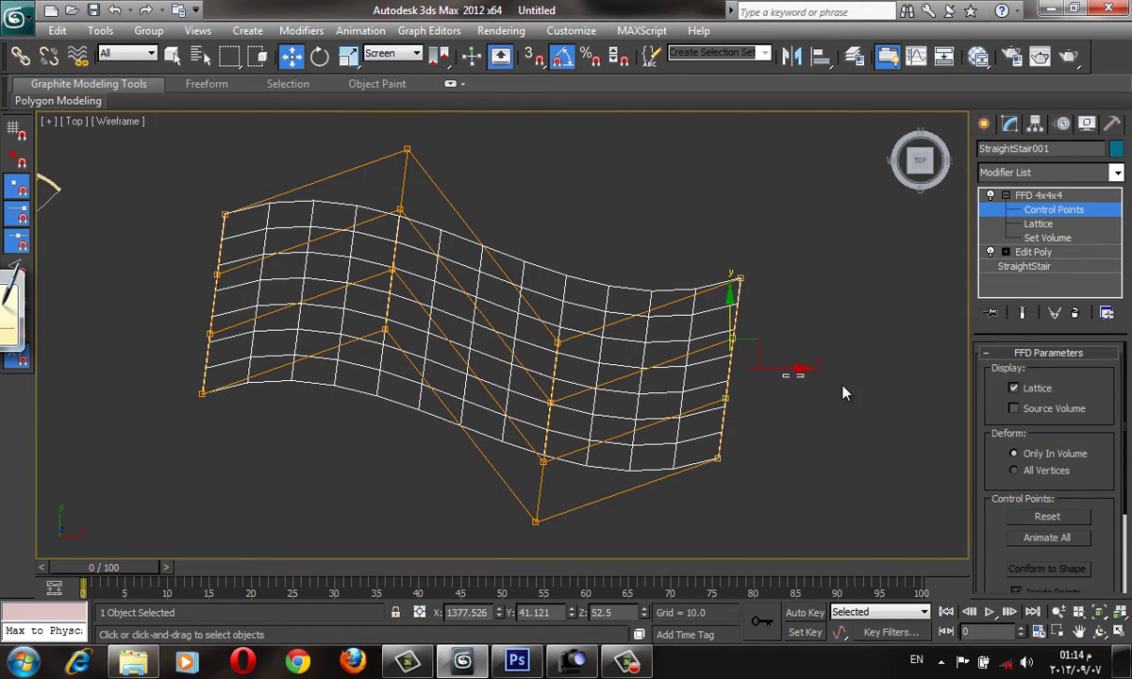
middle_click_drag(794, 367, 657, 336, "alt")
key("F3")
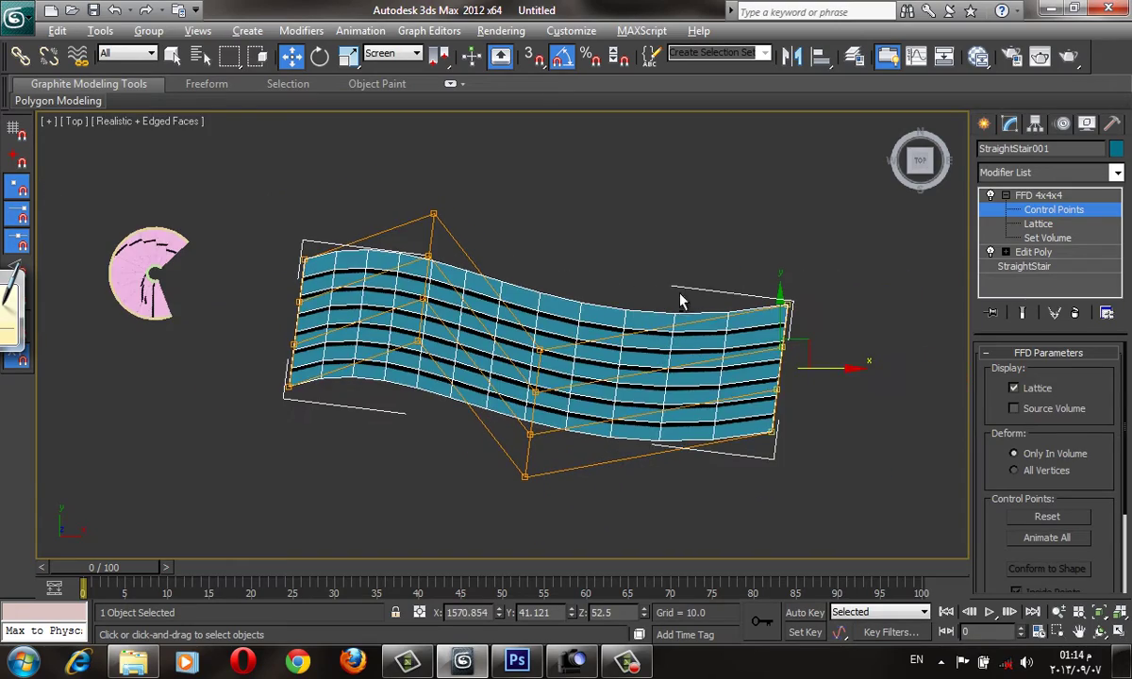
mouse_move(724, 237)
middle_mouse_down("alt")
mouse_move(740, 240)
mouse_move(642, 336)
mouse_move(356, 277)
middle_mouse_up("alt")
key("p")
left_click_drag(385, 472, 383, 469)
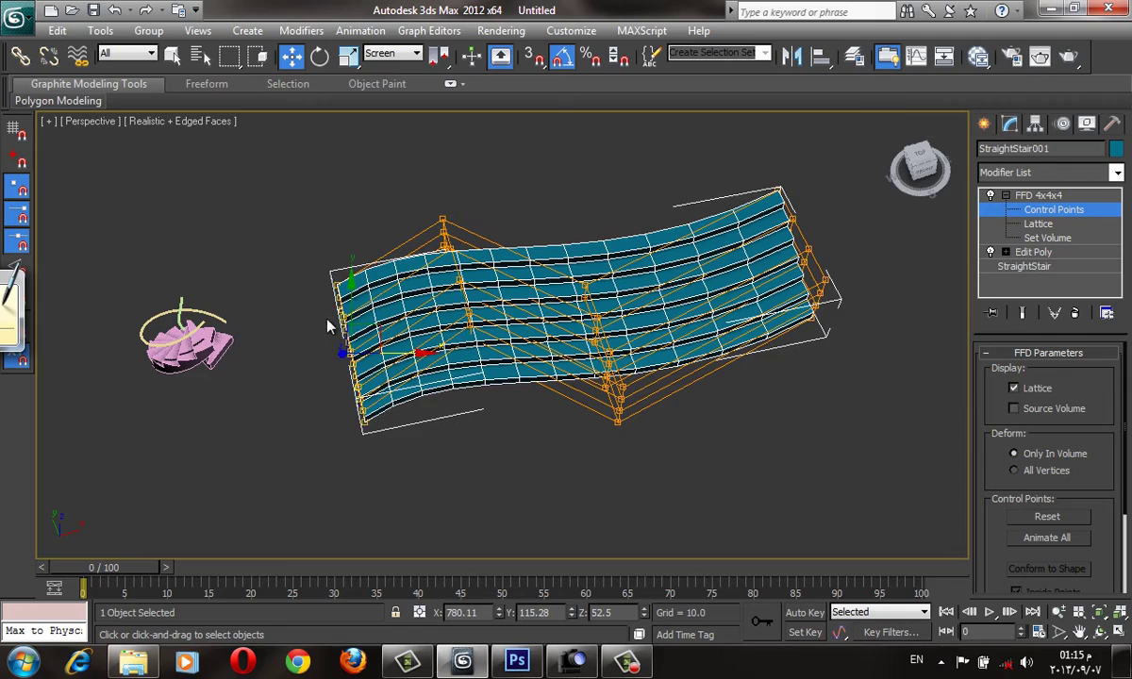
mouse_move(329, 323)
middle_mouse_down("alt")
mouse_move(422, 391)
mouse_move(437, 297)
middle_mouse_up("alt")
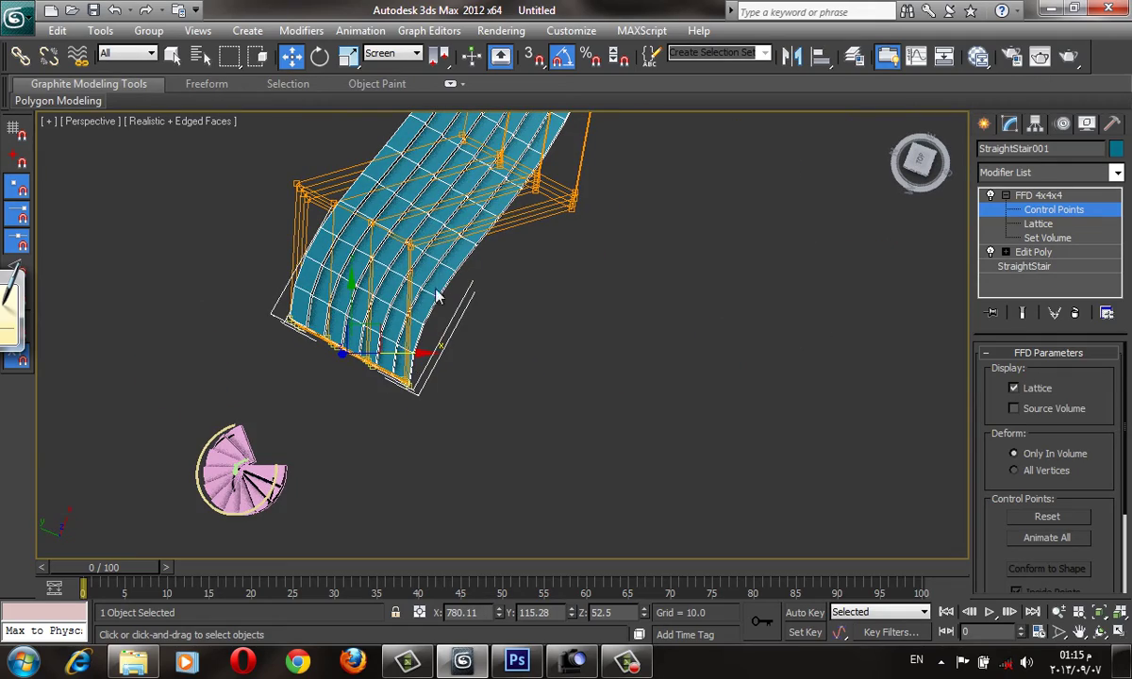
left_click(406, 53)
left_click(382, 67)
mouse_move(281, 304)
left_mouse_down()
mouse_move(219, 290)
mouse_move(283, 321)
left_mouse_up()
middle_click_drag(283, 321, 375, 207, "alt")
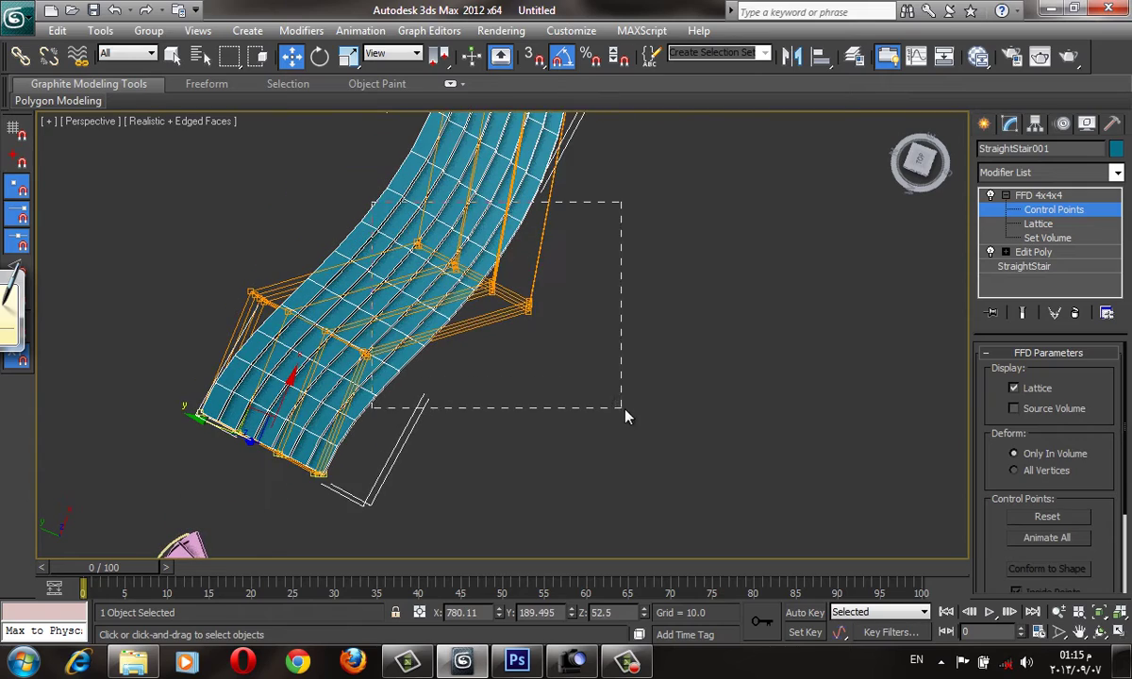
- Push another group of control points to finish the S-curve, then exit and deselect
left_click_drag(625, 415, 642, 350)
left_click_drag(637, 300, 637, 300)
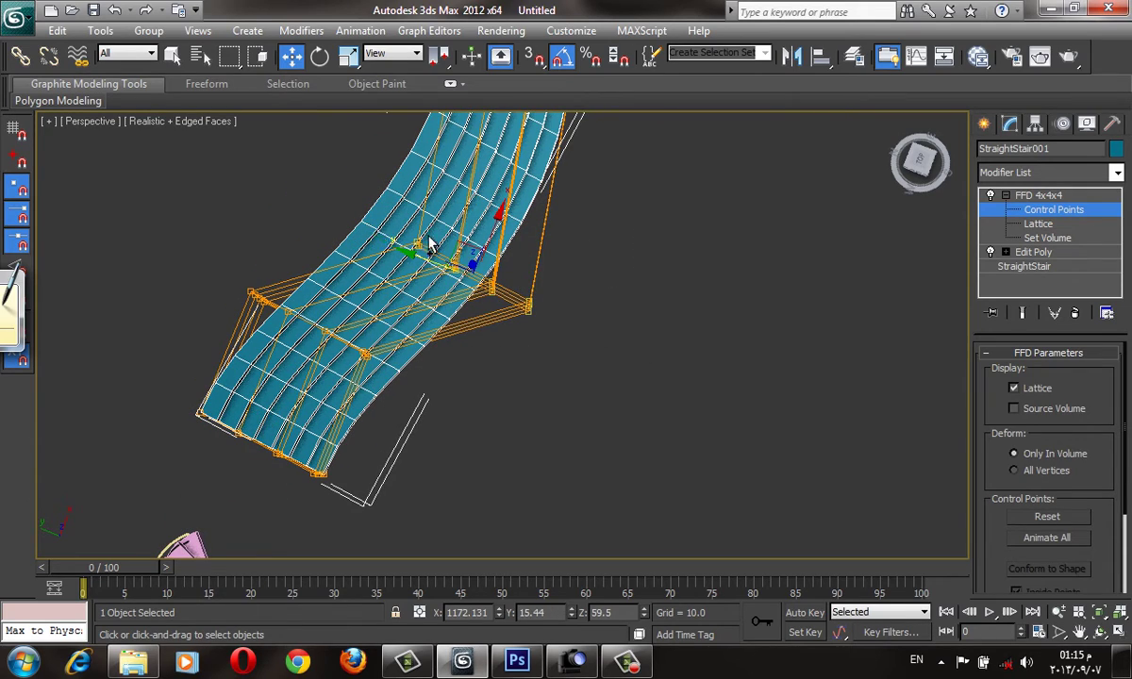
mouse_move(429, 245)
left_mouse_down()
mouse_move(470, 271)
mouse_move(470, 260)
left_mouse_up()
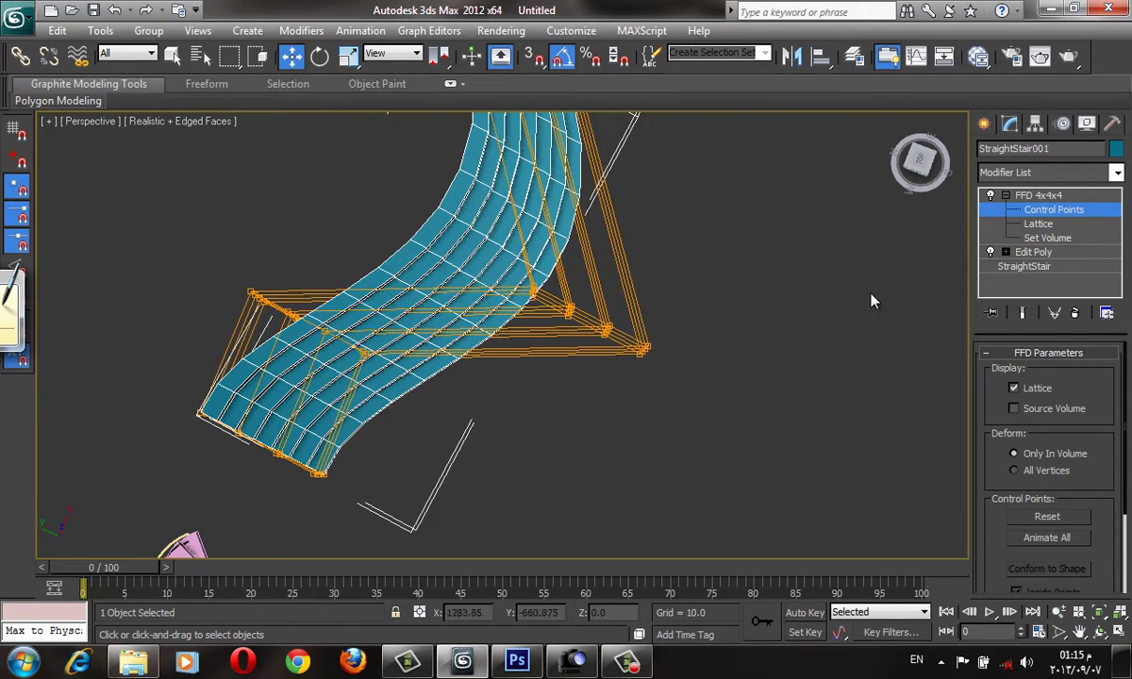
key("F4")
left_click(842, 279)
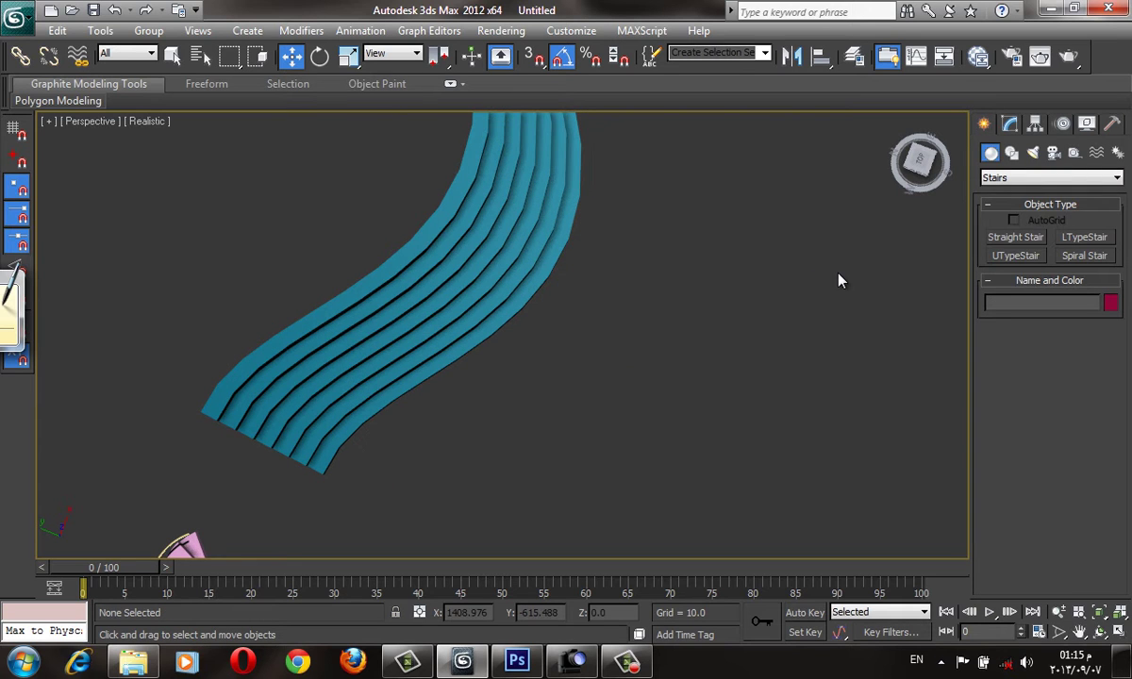
- Delete the pink spiral stair and the wavy blue stair together
mouse_move(842, 280)
middle_mouse_down("alt")
mouse_move(871, 278)
mouse_move(758, 302)
mouse_move(634, 255)
mouse_move(749, 211)
middle_mouse_up("alt")
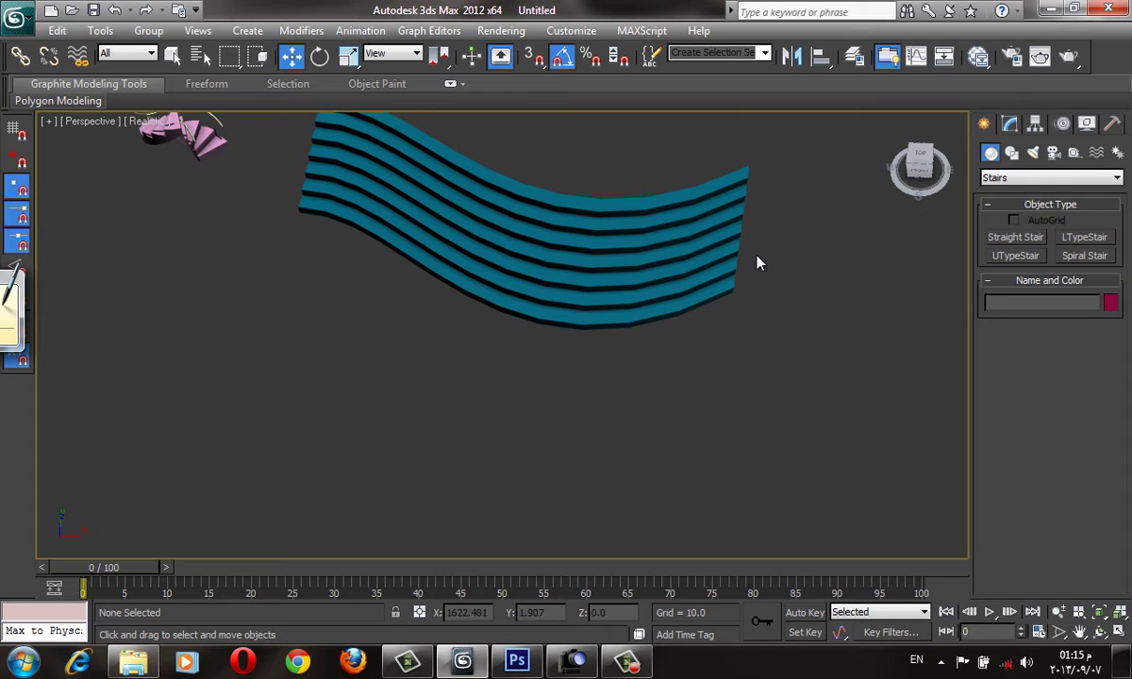
middle_click_drag(758, 263, 695, 328)
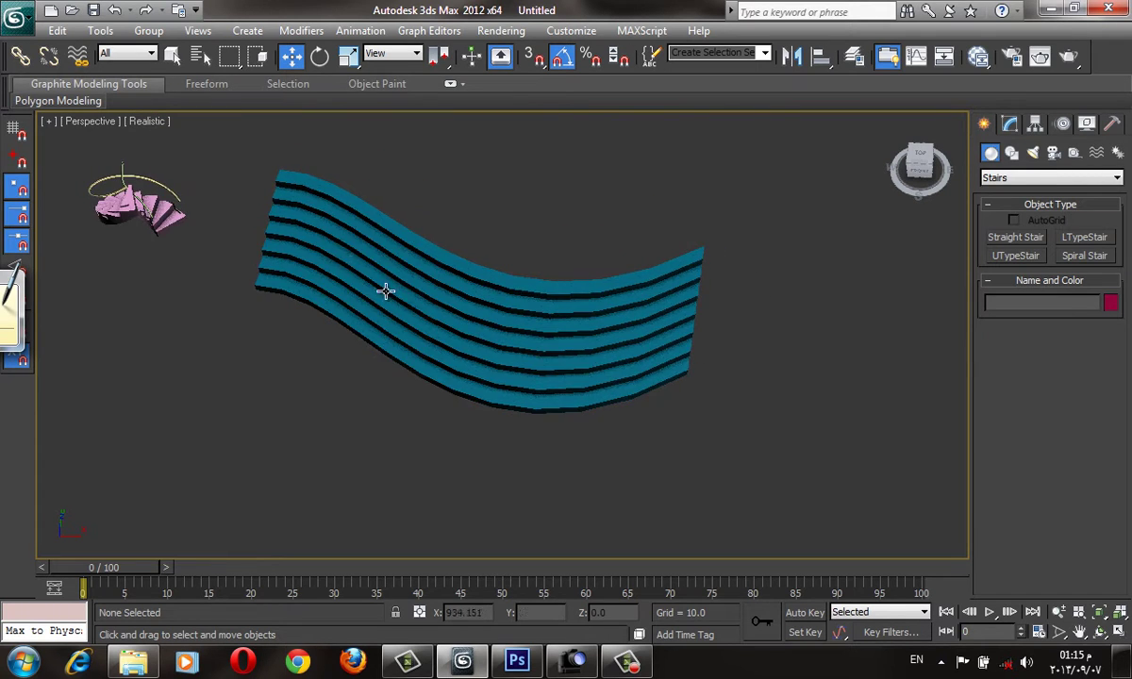
scroll(551, 368, "down", 3)
mouse_move(490, 312)
middle_mouse_down("alt")
mouse_move(404, 298)
mouse_move(669, 359)
mouse_move(663, 337)
mouse_move(773, 384)
middle_mouse_up("alt")
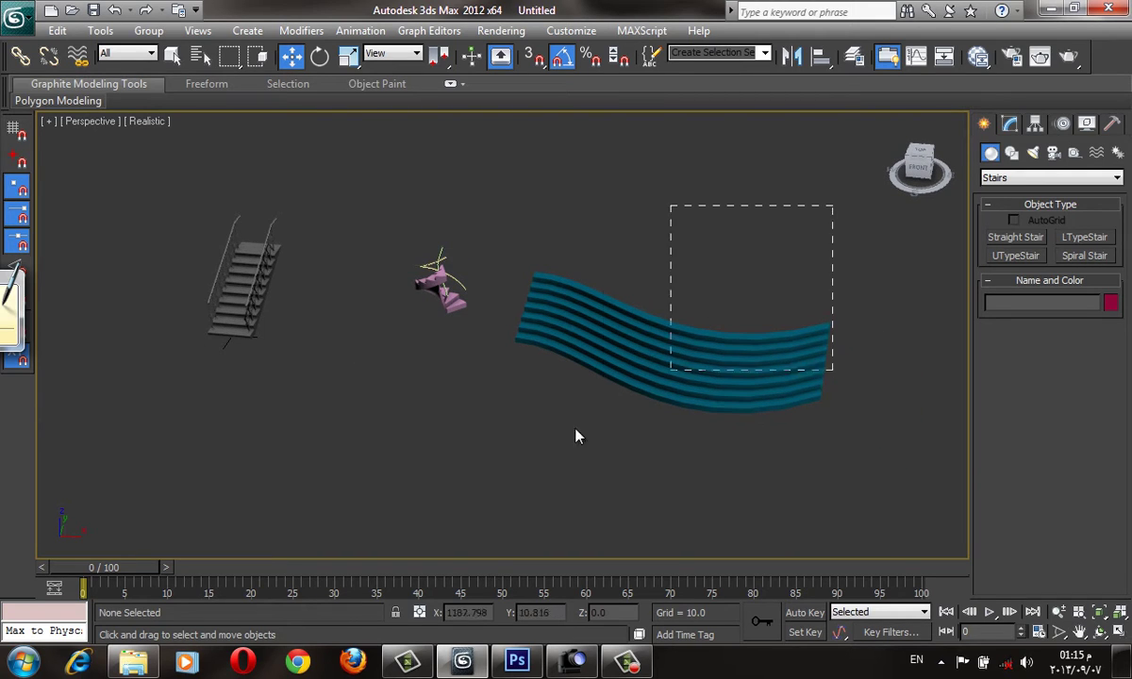
left_click_drag(578, 436, 420, 455)
key("Delete")
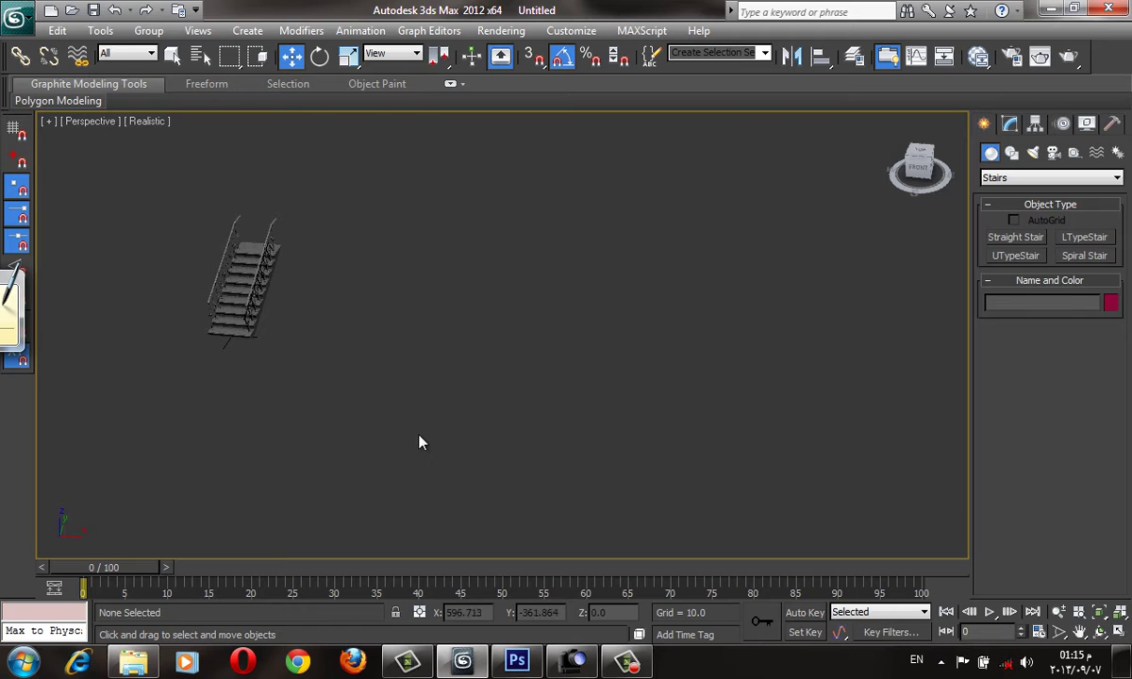
- Open the Stairs reference folder and view the curved stair photo images.jpg
key("z")
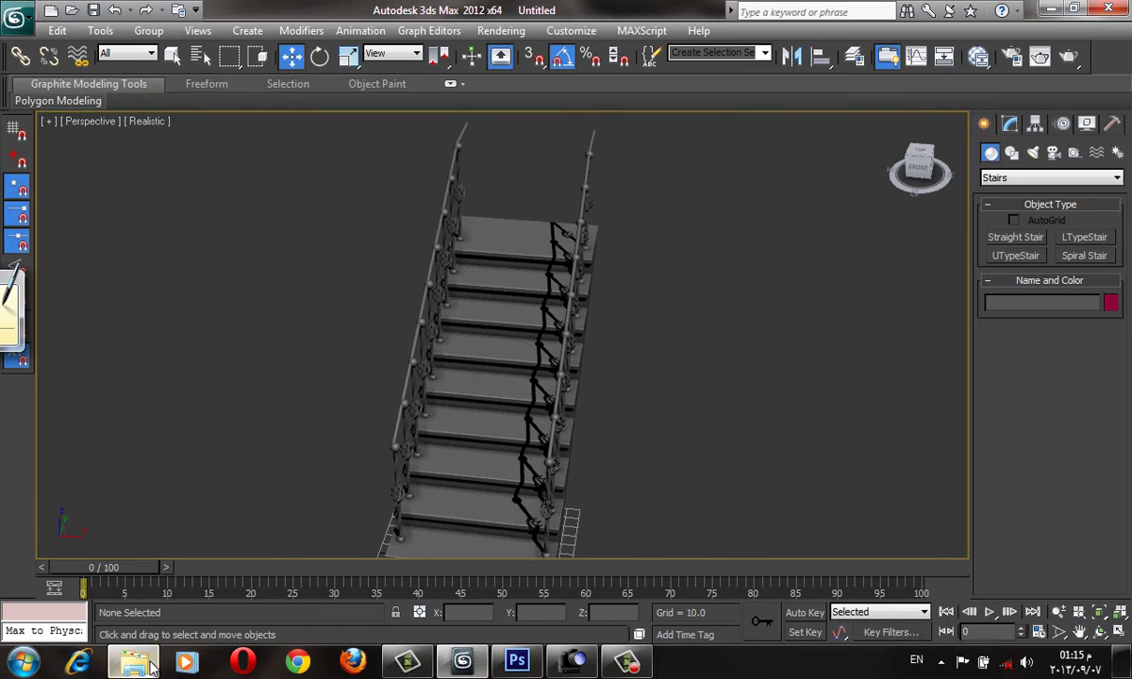
left_click(151, 666)
left_click(627, 486)
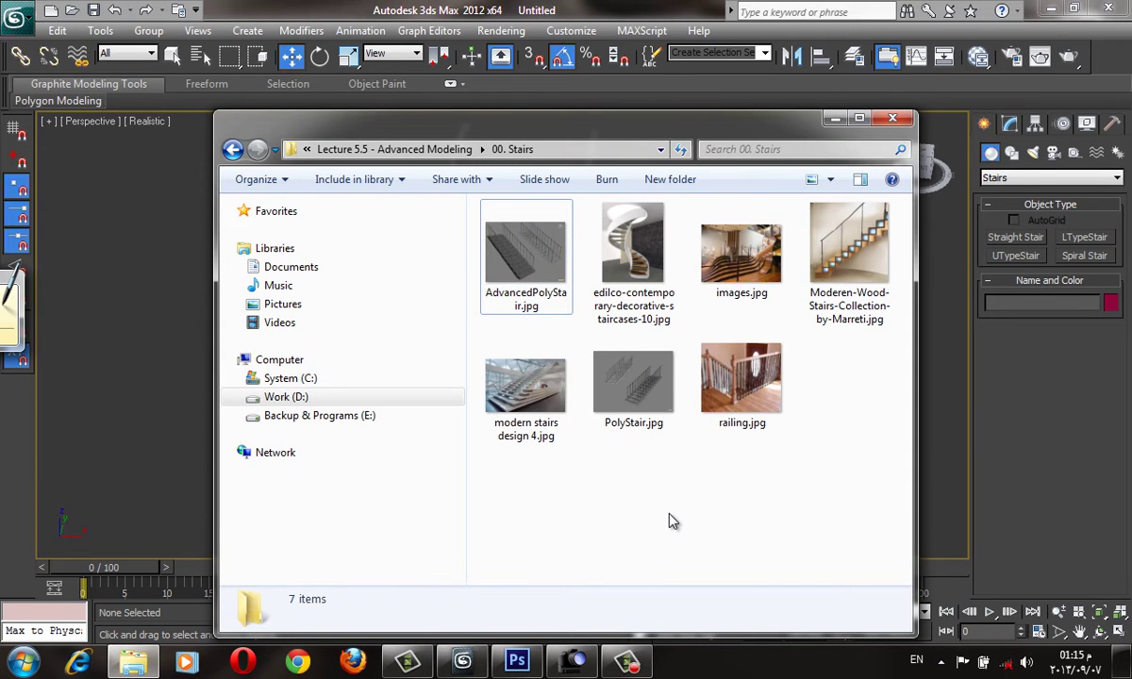
double_click(742, 275)
scroll(742, 275, "up", 2)
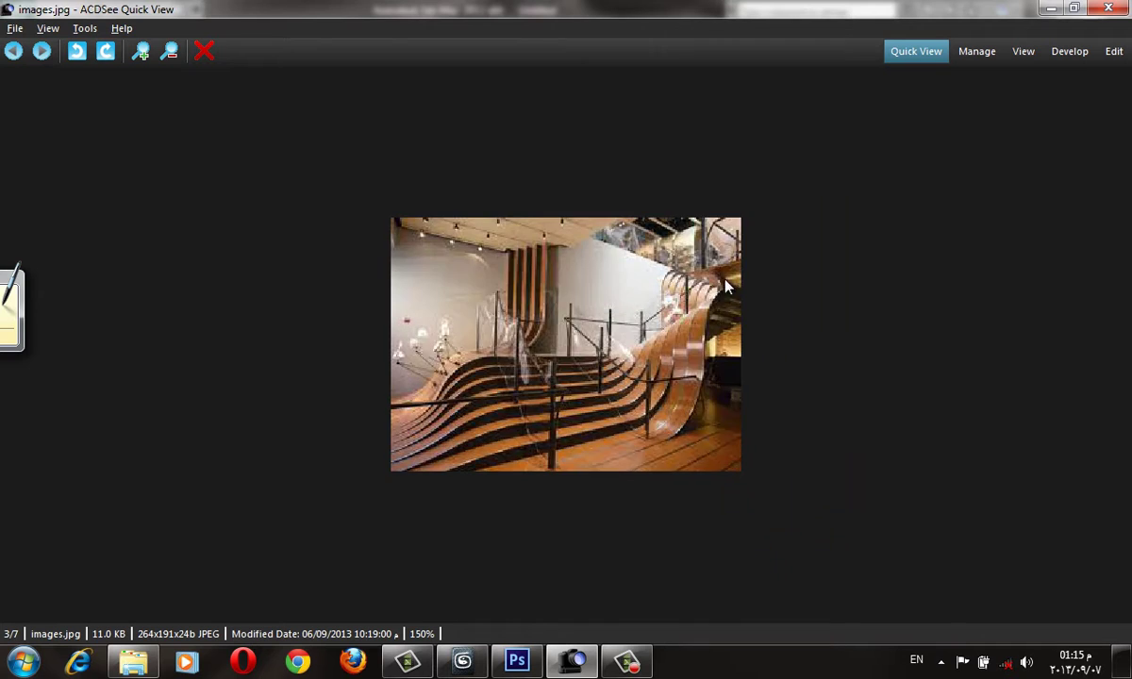
scroll(720, 477, "up", 2)
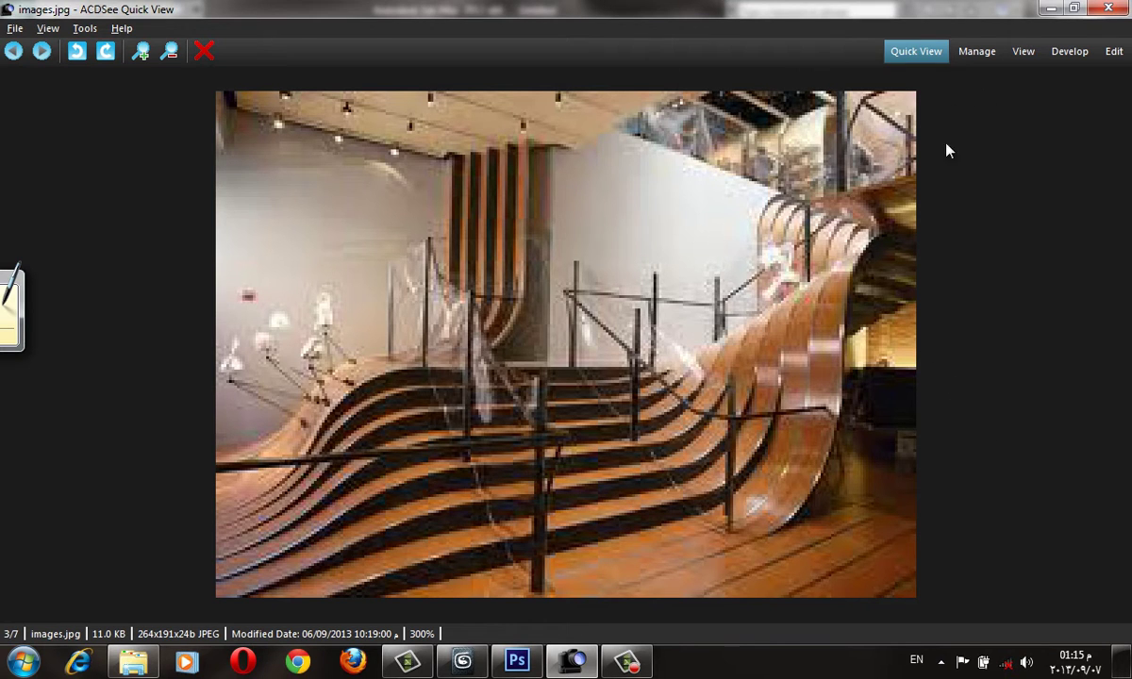
key("Escape")
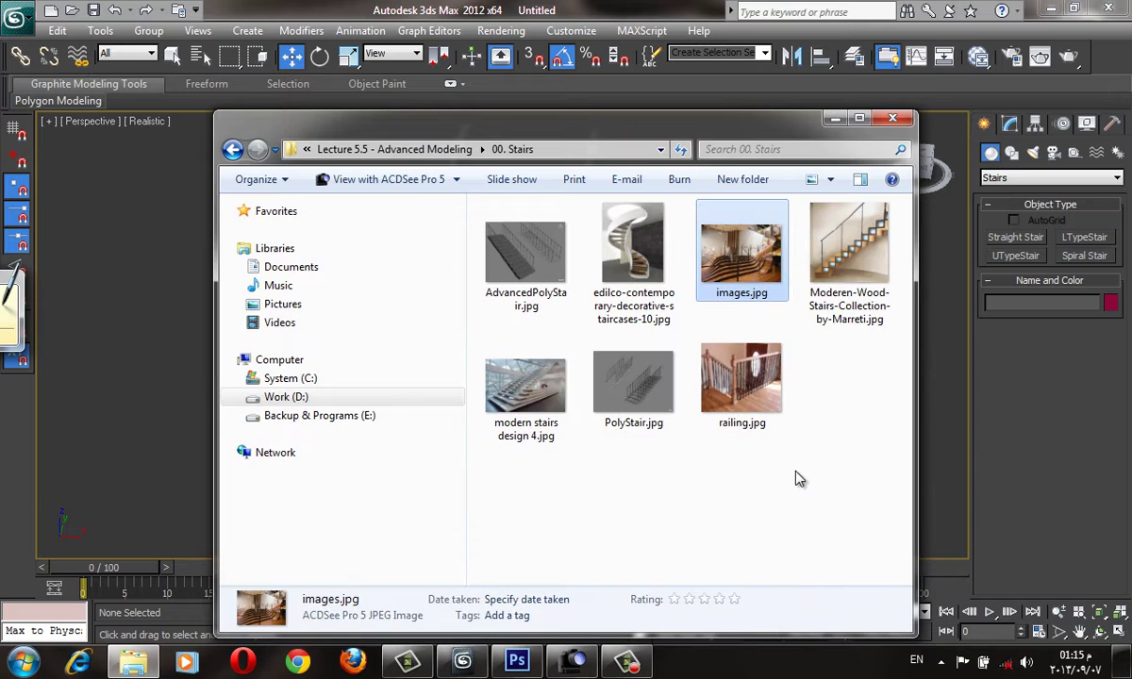
- View the modern stairs design 4.jpg photo, close ACDSee, and open the Application menu
double_click(517, 372)
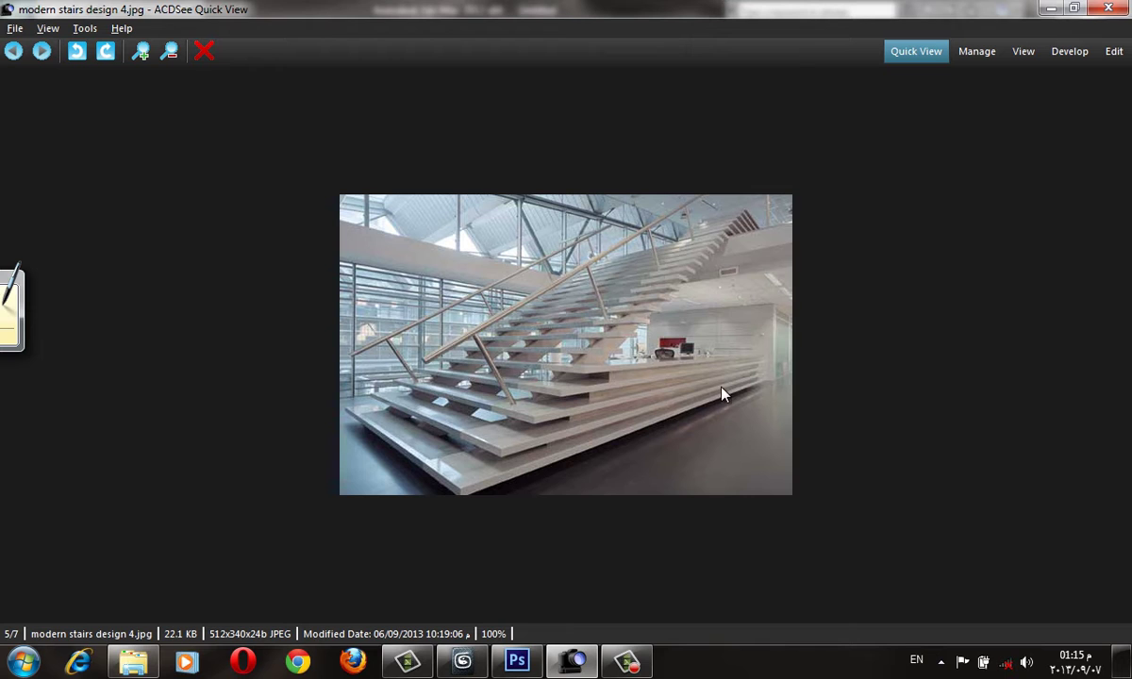
scroll(720, 387, "up", 1)
scroll(715, 387, "down", 1)
scroll(712, 387, "up", 2)
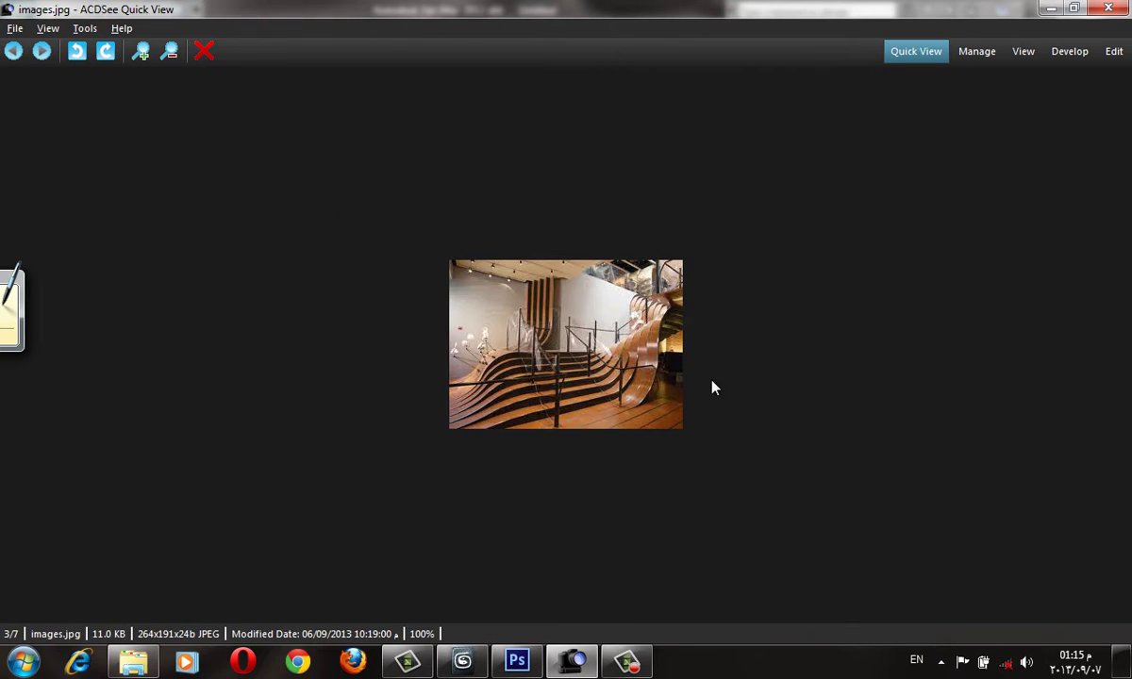
scroll(712, 387, "up", 1)
scroll(712, 385, "down", 2)
scroll(712, 382, "down", 1)
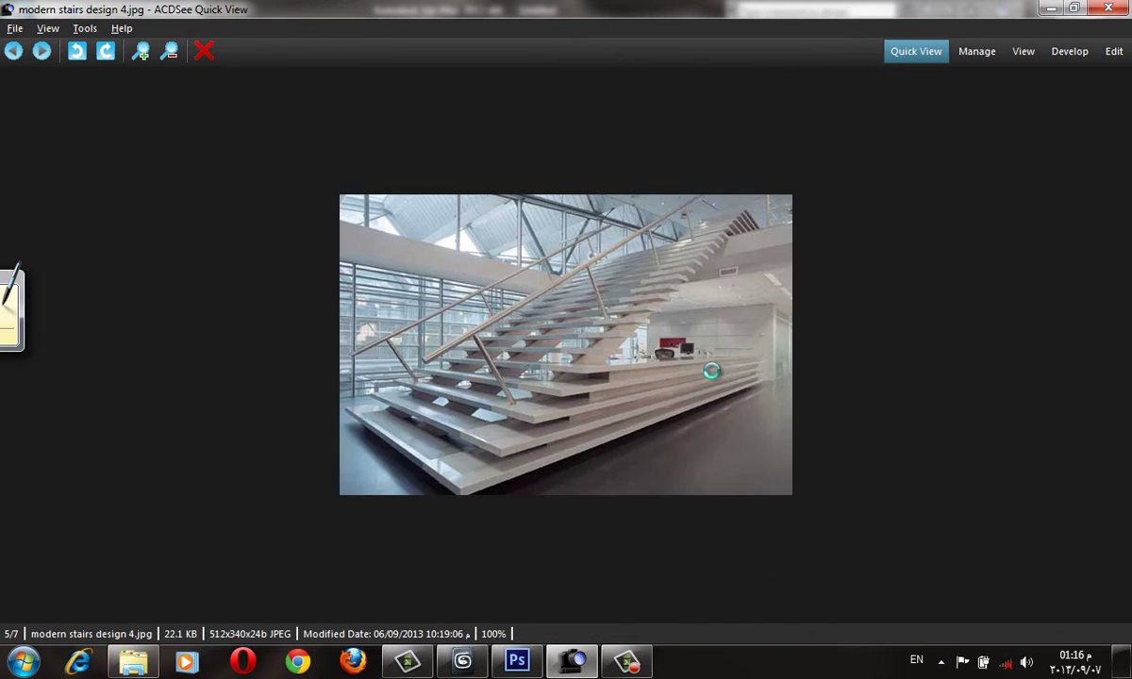
scroll(714, 380, "down", 2)
left_click(1111, 7)
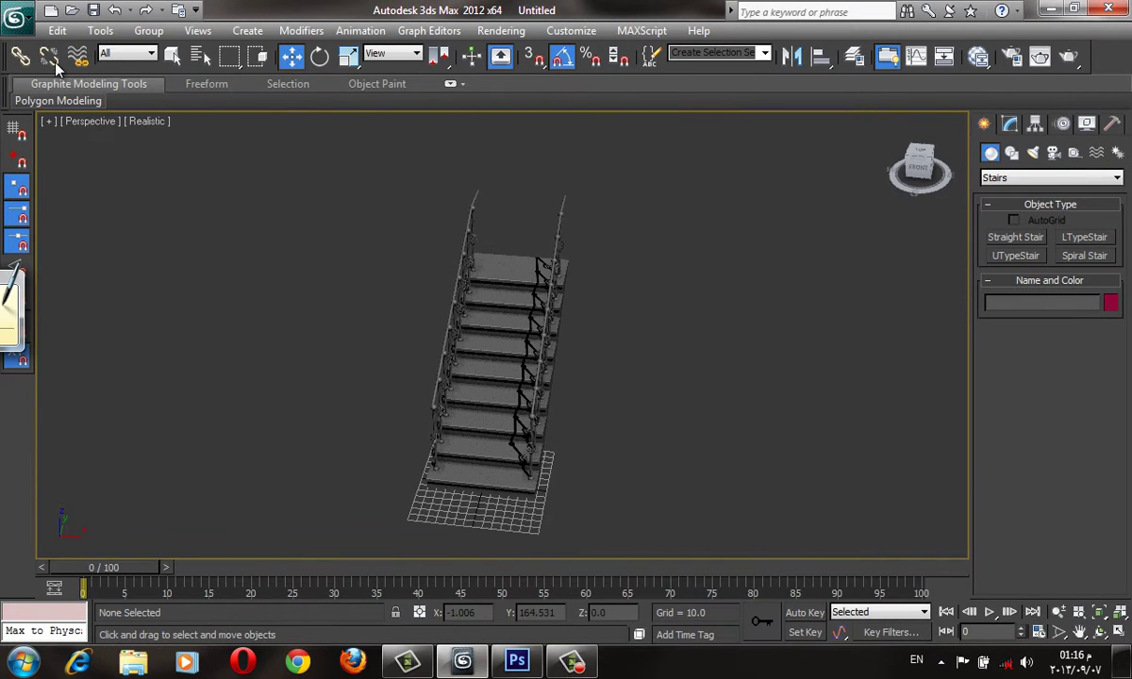
left_click(14, 17)
- Reset the scene, declining to save the current changes
left_click(66, 109)
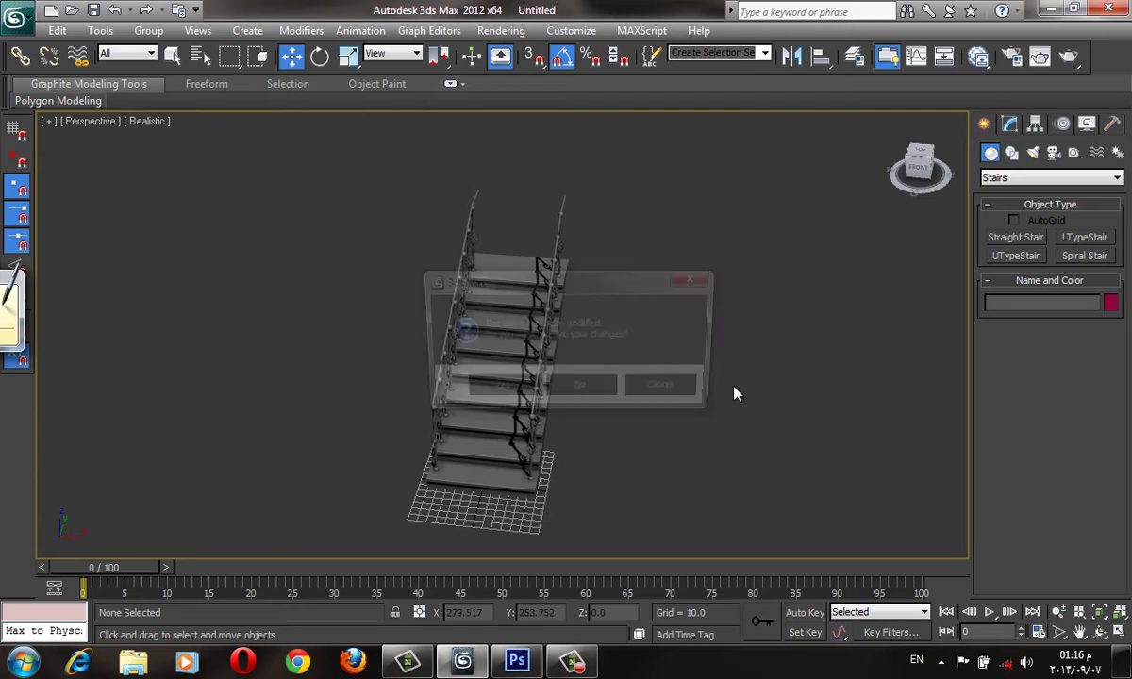
left_click(591, 393)
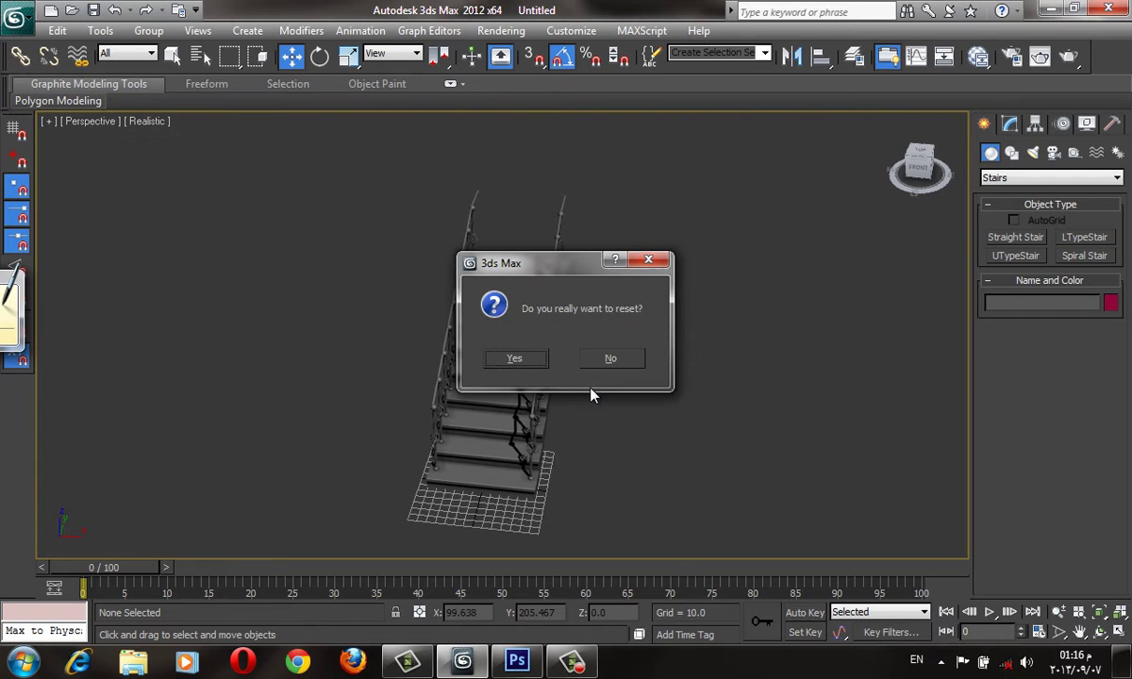
left_click(527, 362)
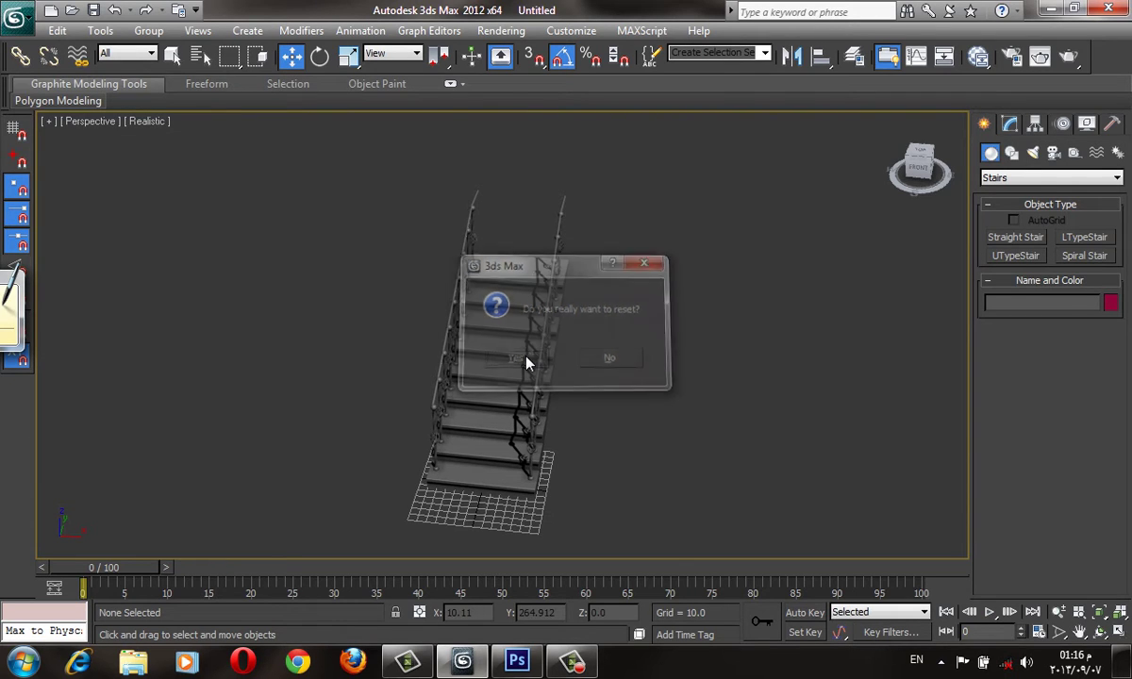
- Select the landing box Box002 and show its modifier stack in wireframe view
left_click(507, 465)
key("F3")
middle_click_drag(483, 487, 478, 440)
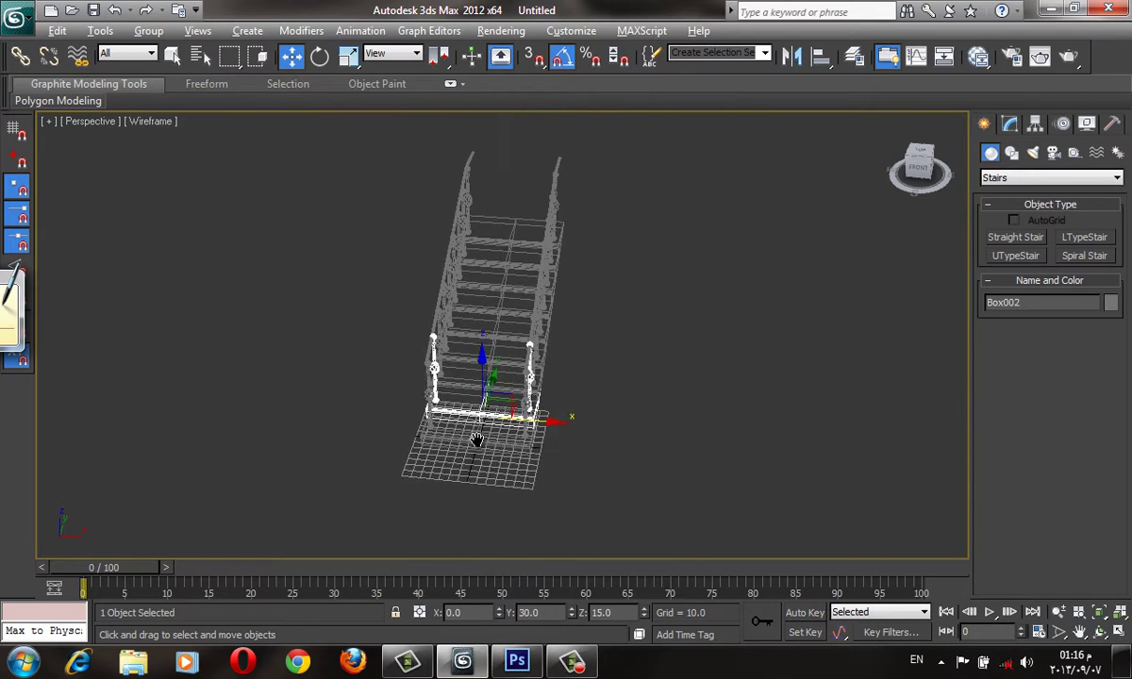
scroll(477, 439, "up", 3)
scroll(499, 443, "up", 2)
left_click(1012, 127)
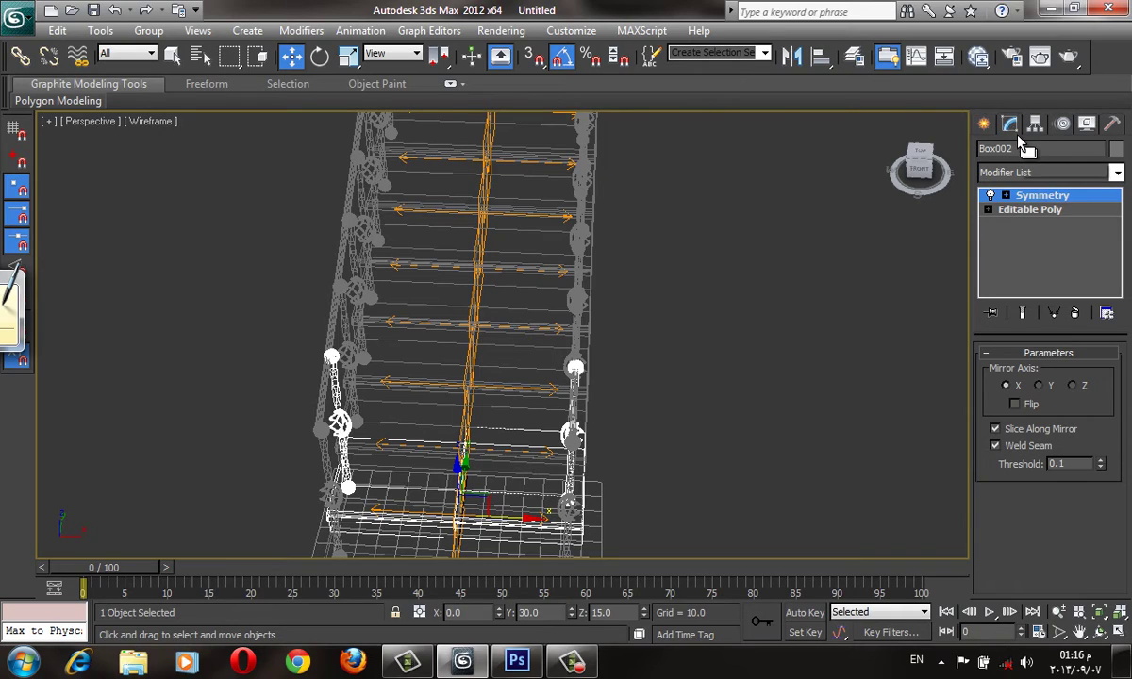
- Expand Box002's Editable Poly sub-object levels under the Symmetry modifier, with edged shading
mouse_move(849, 188)
middle_mouse_down("alt")
mouse_move(798, 283)
mouse_move(717, 314)
mouse_move(705, 367)
middle_mouse_up("alt")
key("F3")
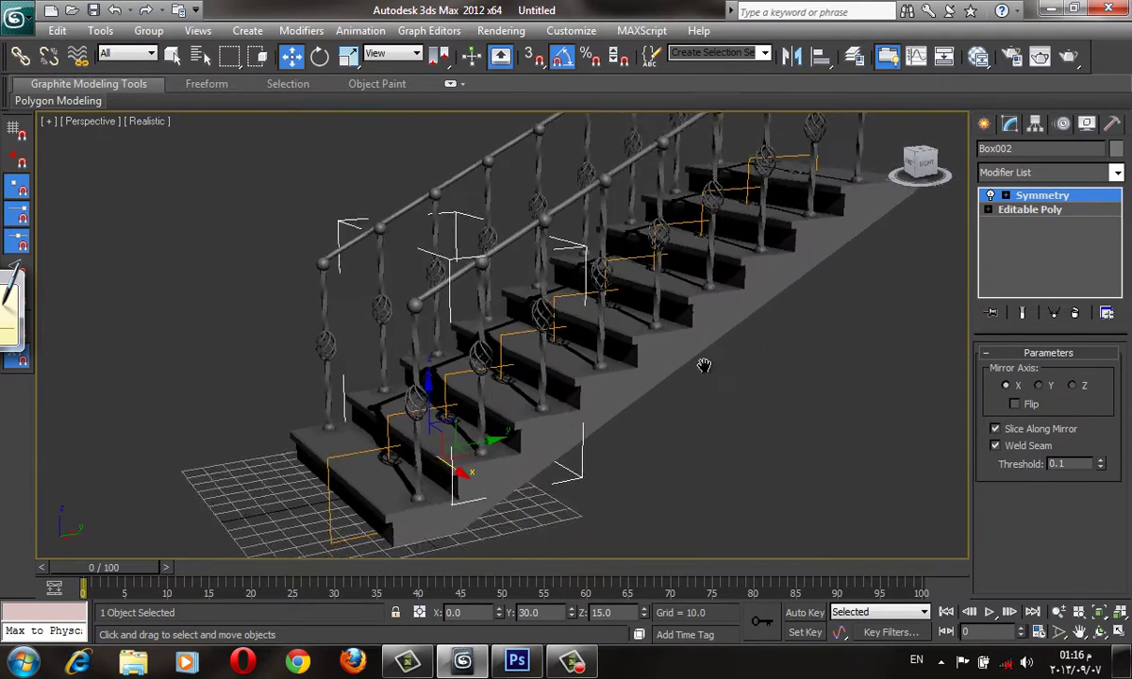
scroll(584, 396, "up", 1)
scroll(603, 363, "up", 1)
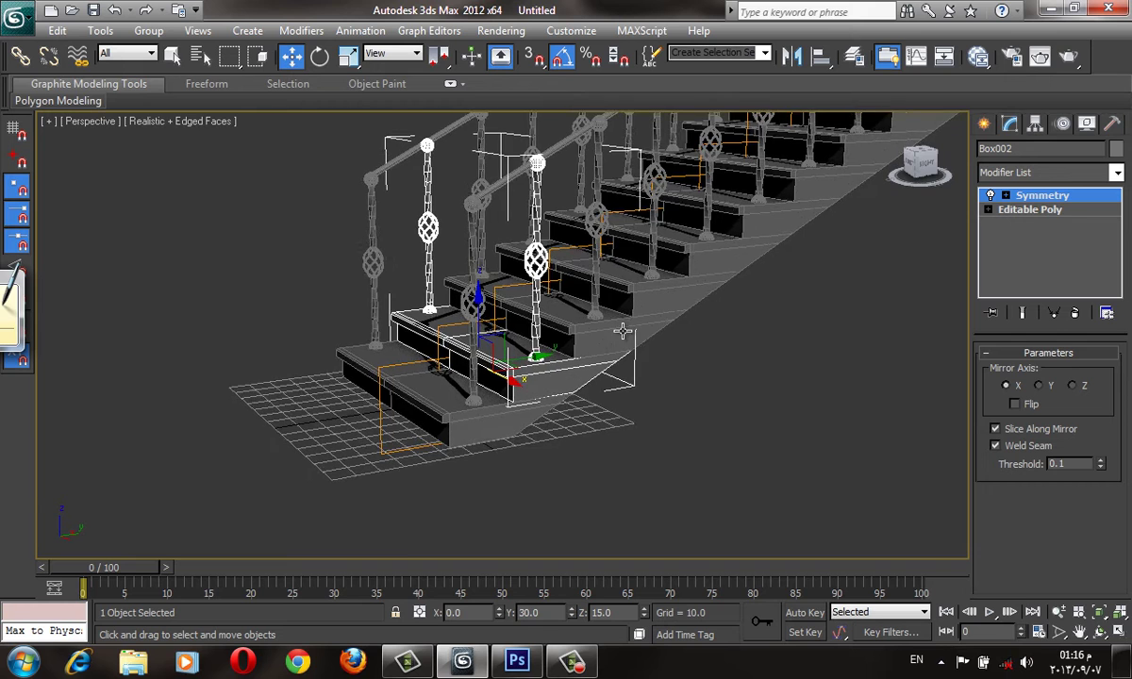
scroll(621, 331, "up", 3)
scroll(694, 349, "up", 2)
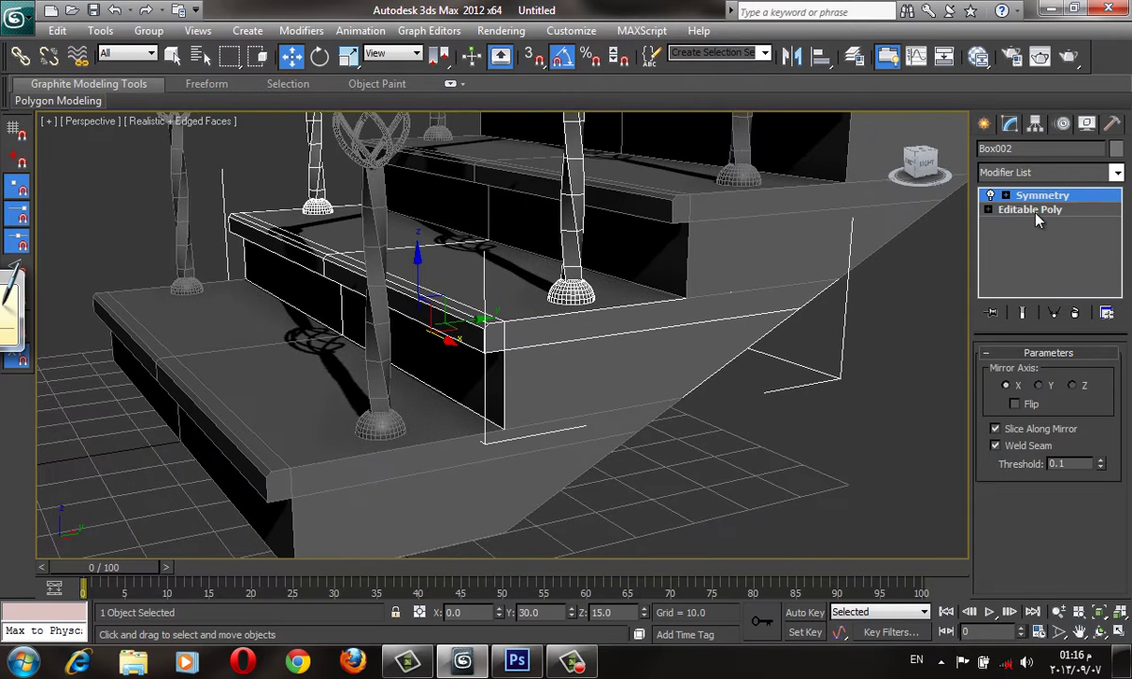
left_click(1037, 218)
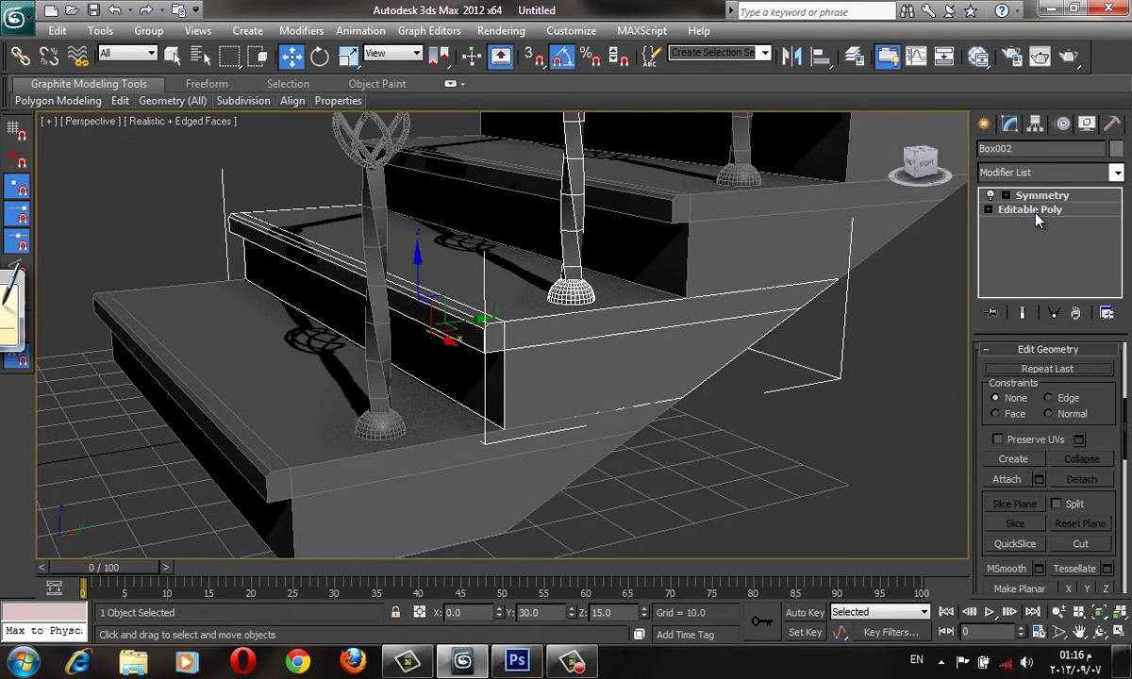
left_click(987, 210)
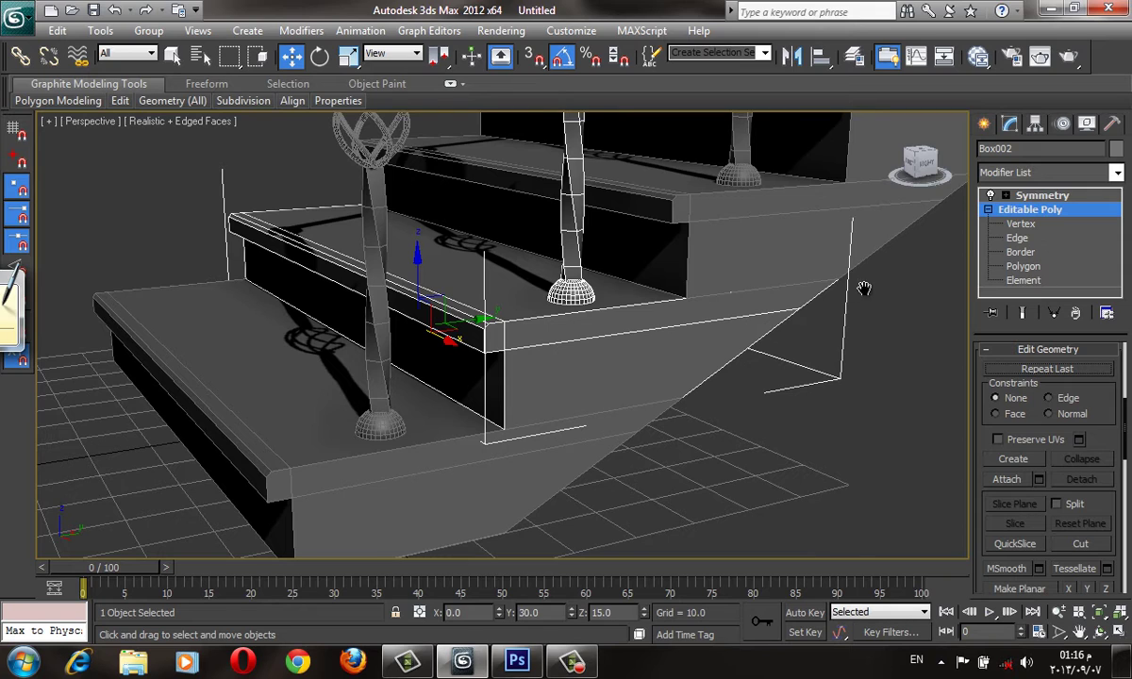
scroll(864, 288, "down", 8)
- Start a Straight Stair from Create > Geometry > Stairs
mouse_move(760, 177)
middle_mouse_down("alt")
mouse_move(796, 370)
mouse_move(750, 379)
mouse_move(990, 132)
middle_mouse_up("alt")
left_click(983, 124)
mouse_move(811, 409)
middle_mouse_down("alt")
mouse_move(773, 435)
mouse_move(916, 318)
middle_mouse_up("alt")
left_click(1085, 255)
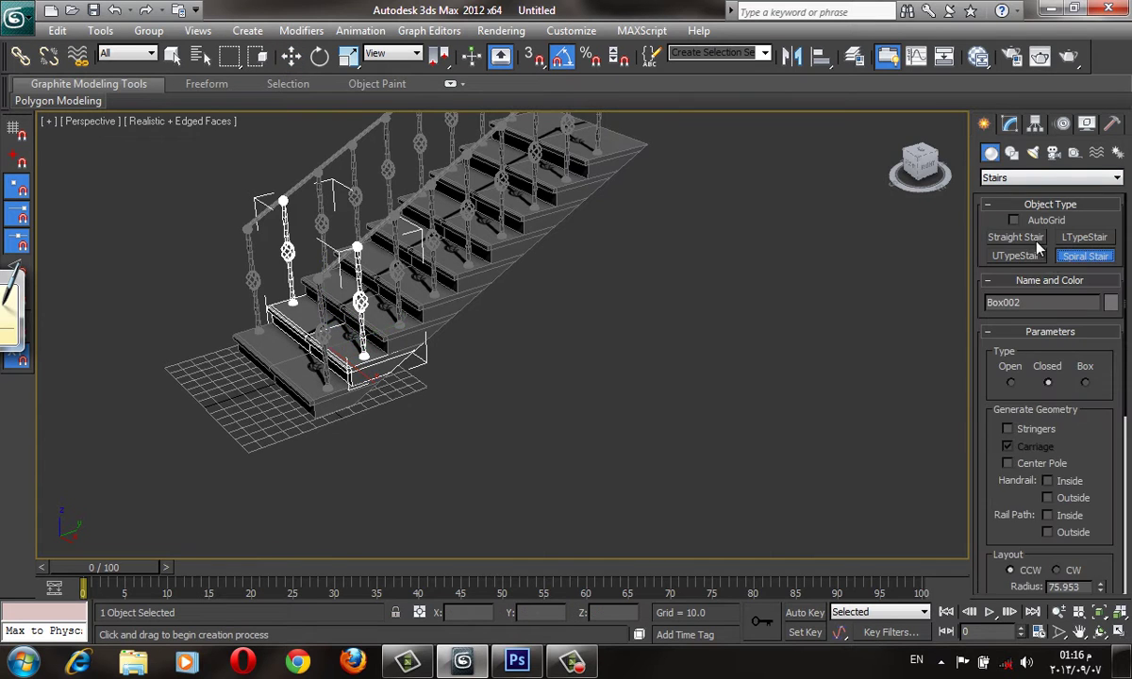
- Draw a new Straight Stair and set its type to Box
left_click(1015, 236)
left_click_drag(563, 515, 743, 447)
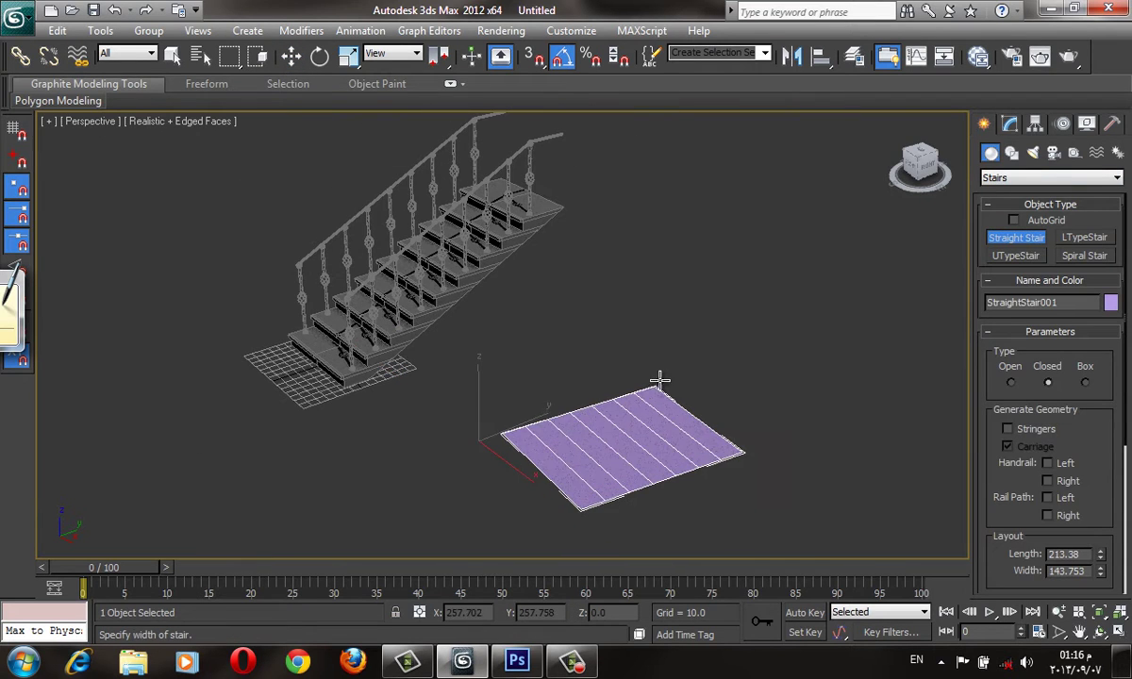
left_click(658, 380)
left_click(661, 169)
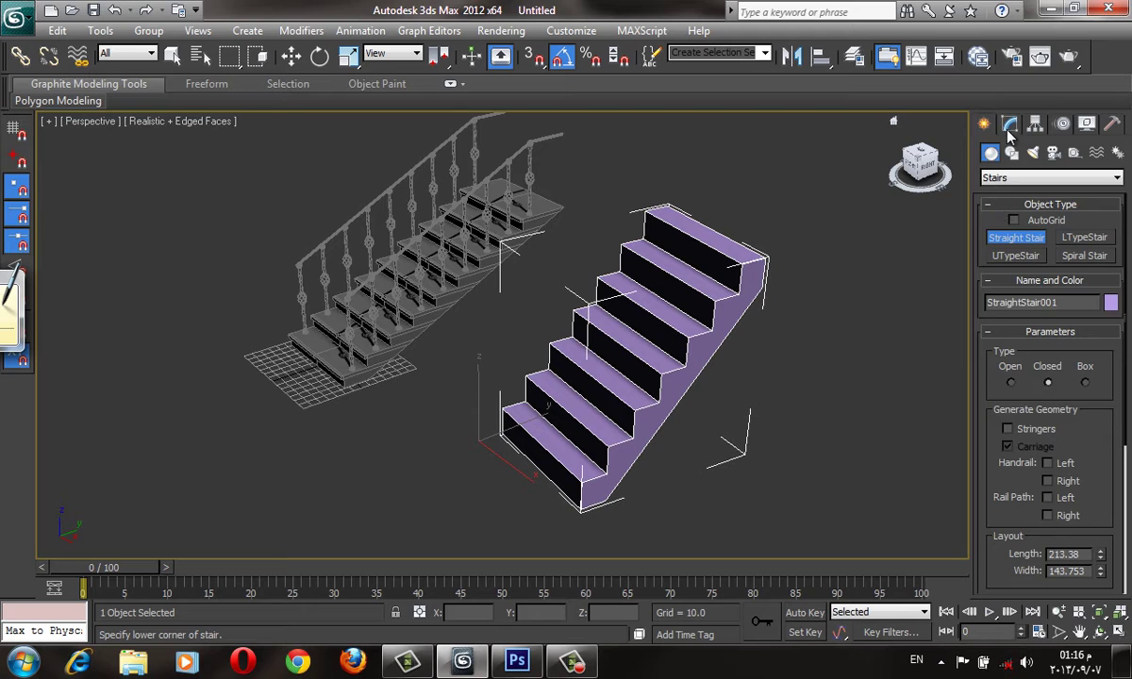
left_click(1010, 125)
left_click(1082, 404)
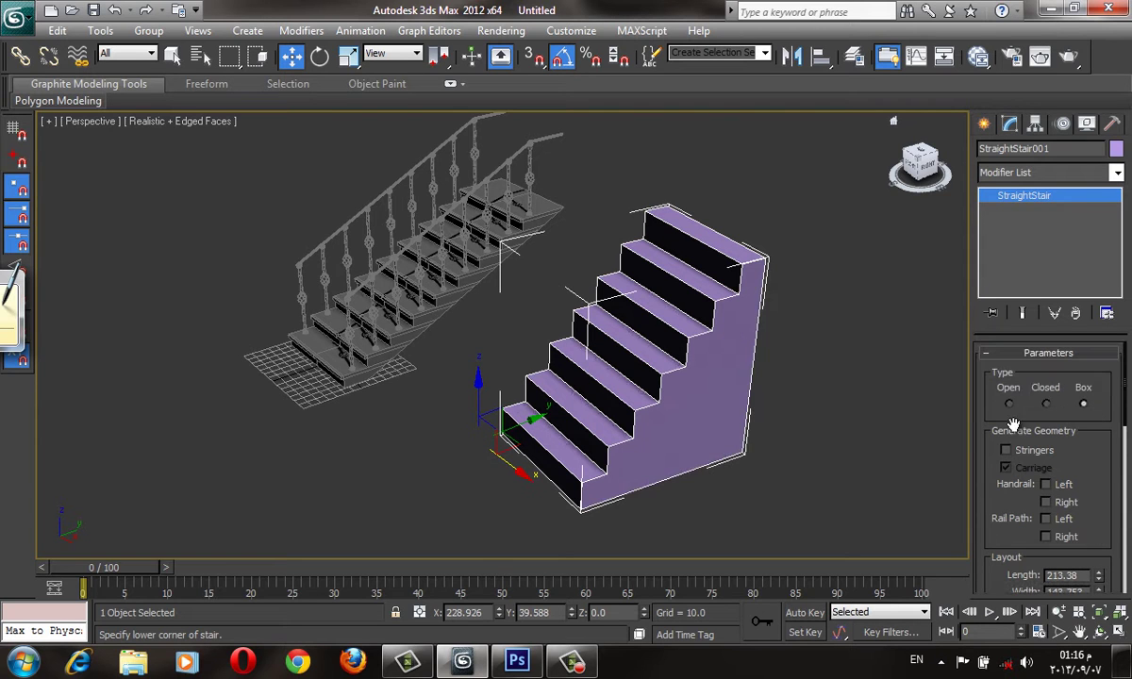
- Squash the box stair to 70% of its height with Select and Scale
mouse_move(905, 415)
middle_mouse_down("alt")
mouse_move(763, 412)
mouse_move(815, 332)
middle_mouse_up("alt")
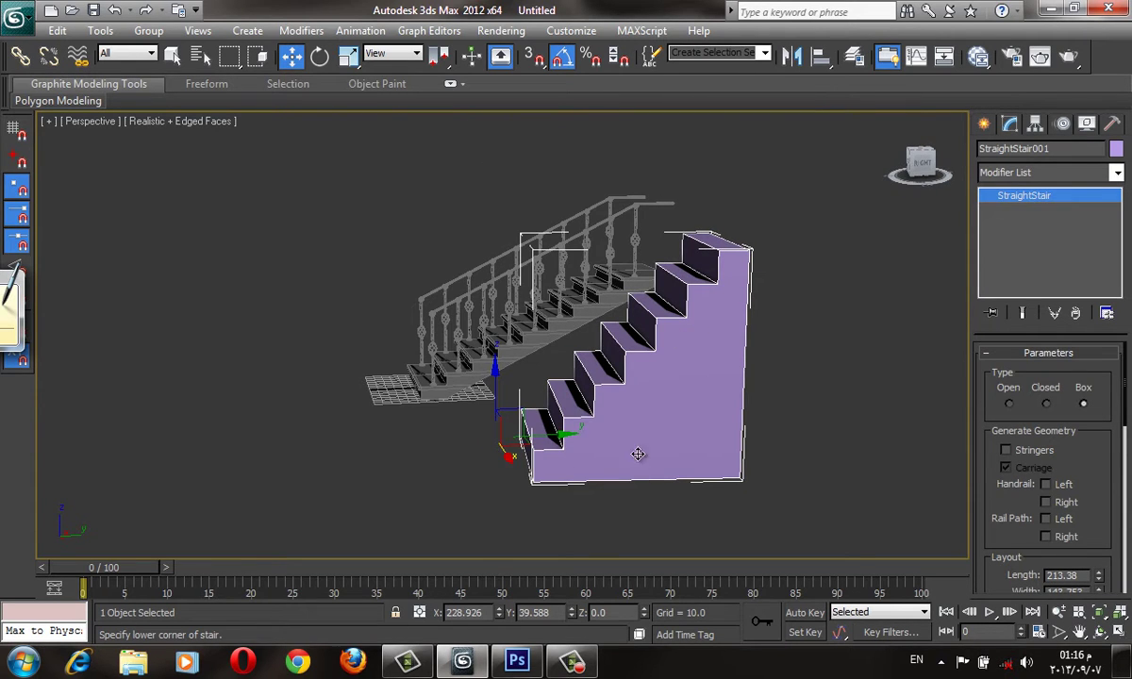
middle_click_drag(695, 393, 672, 380)
key("e")
key("r")
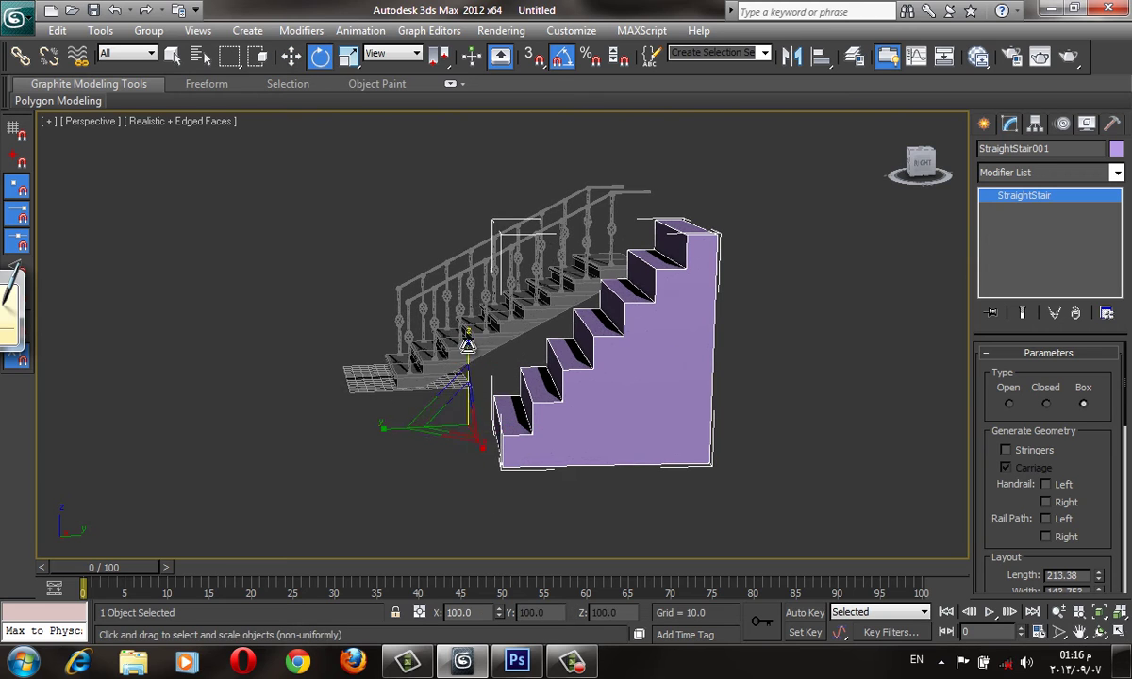
left_click_drag(466, 345, 468, 374)
- Convert the purple stair to Editable Poly, select its element, and delete it
middle_click_drag(651, 356, 630, 321)
right_click(630, 314)
mouse_move(663, 477)
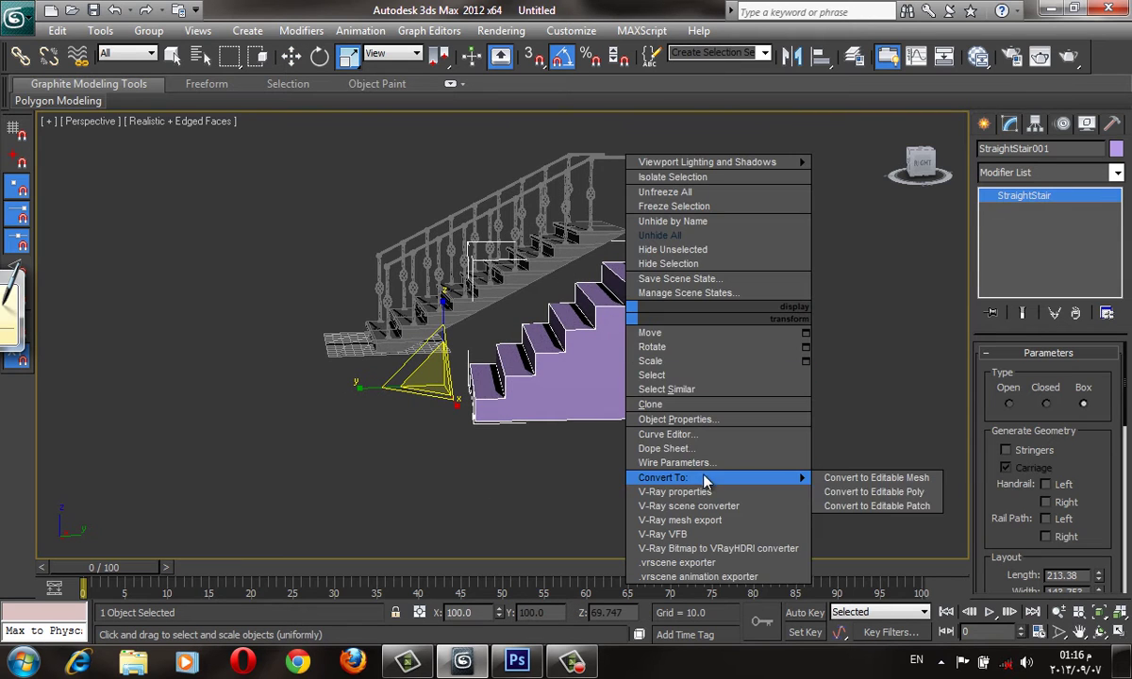
left_click(873, 491)
key("4")
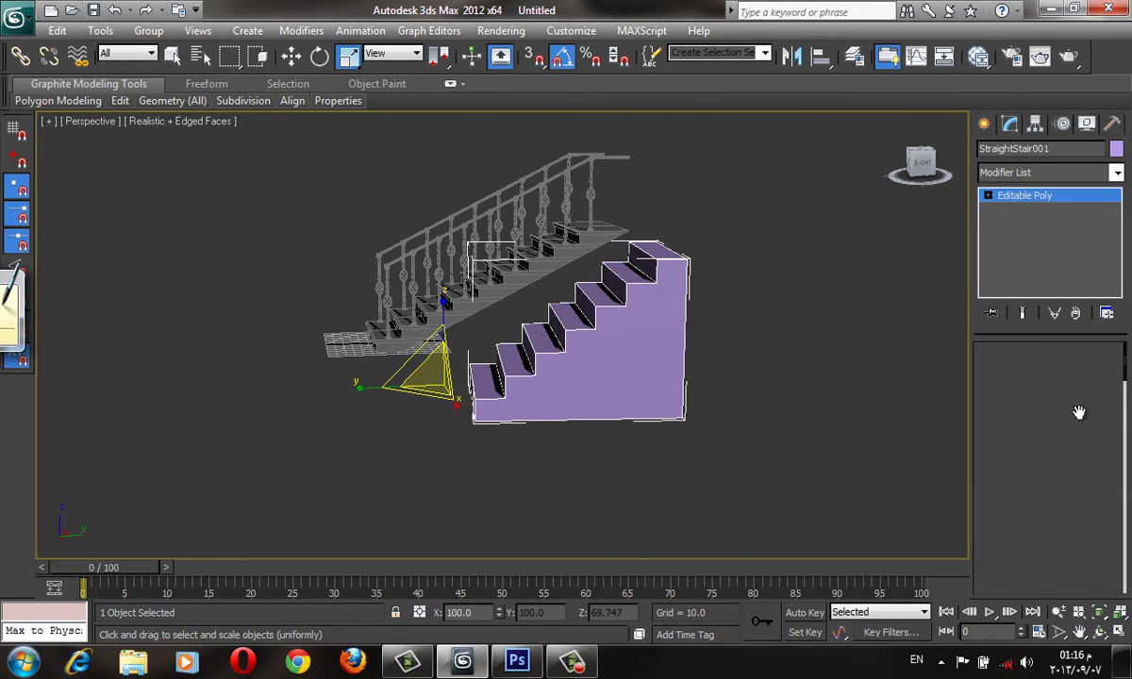
key("5")
left_click(606, 361)
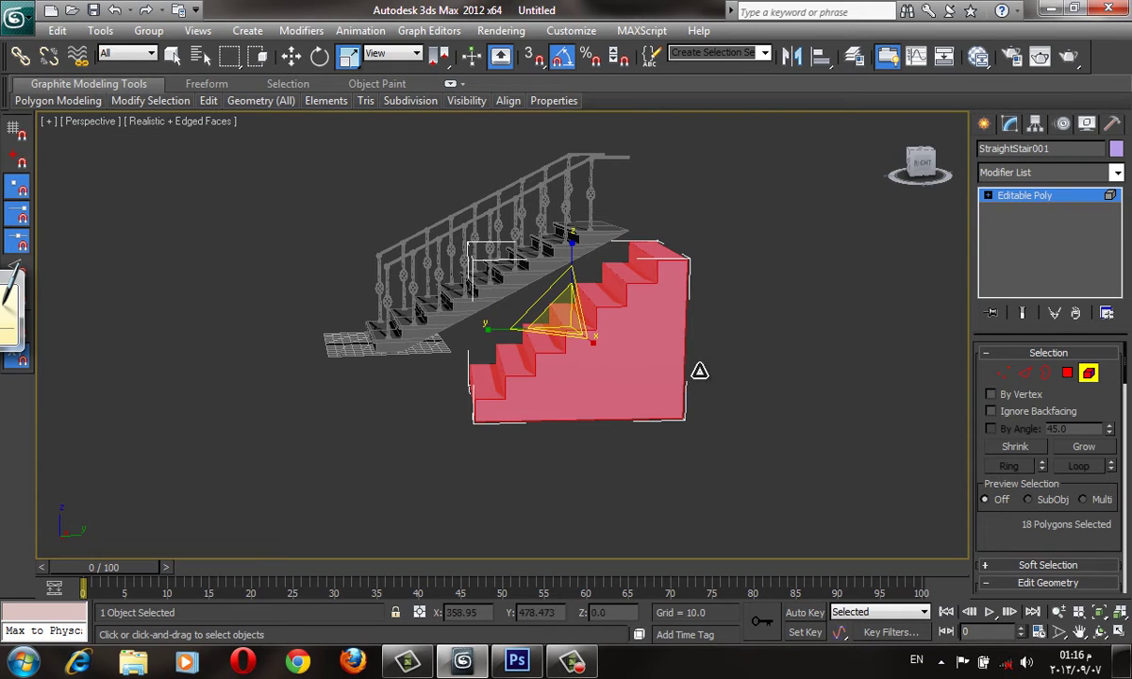
left_click(986, 128)
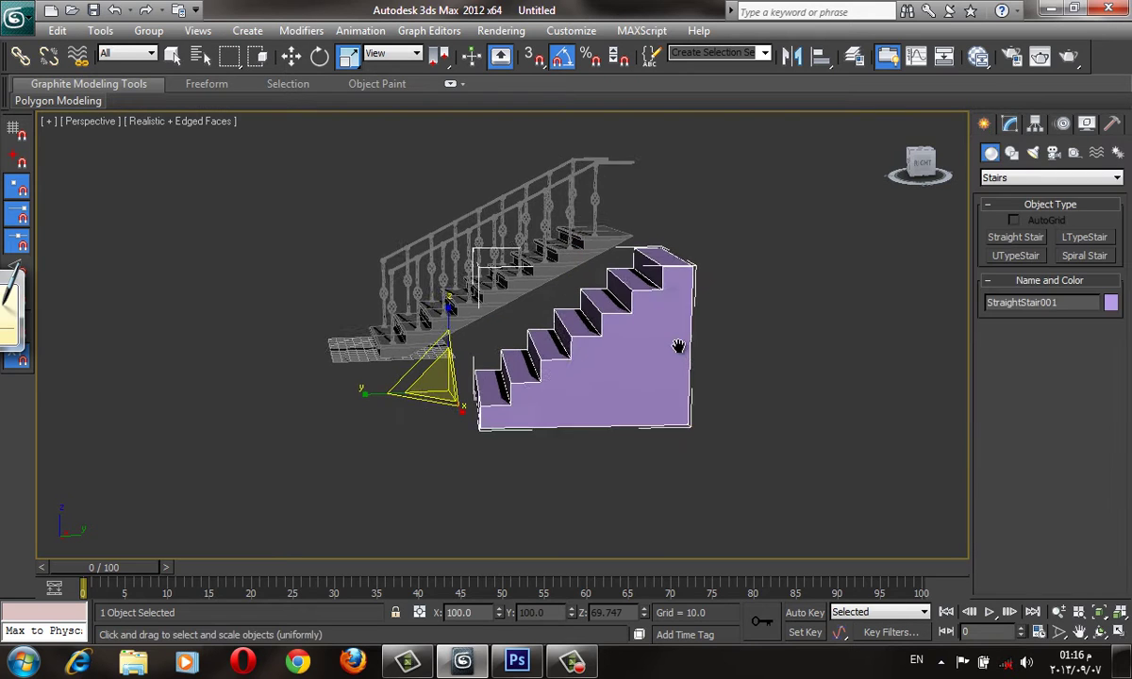
middle_click_drag(677, 346, 681, 354)
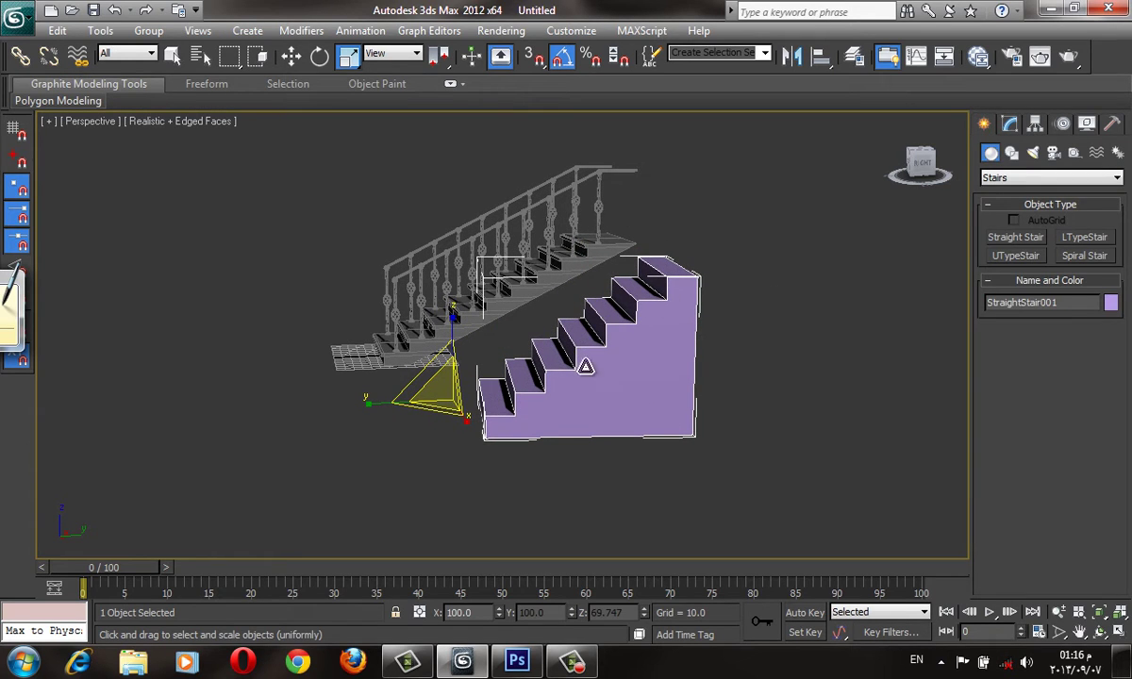
key("Delete")
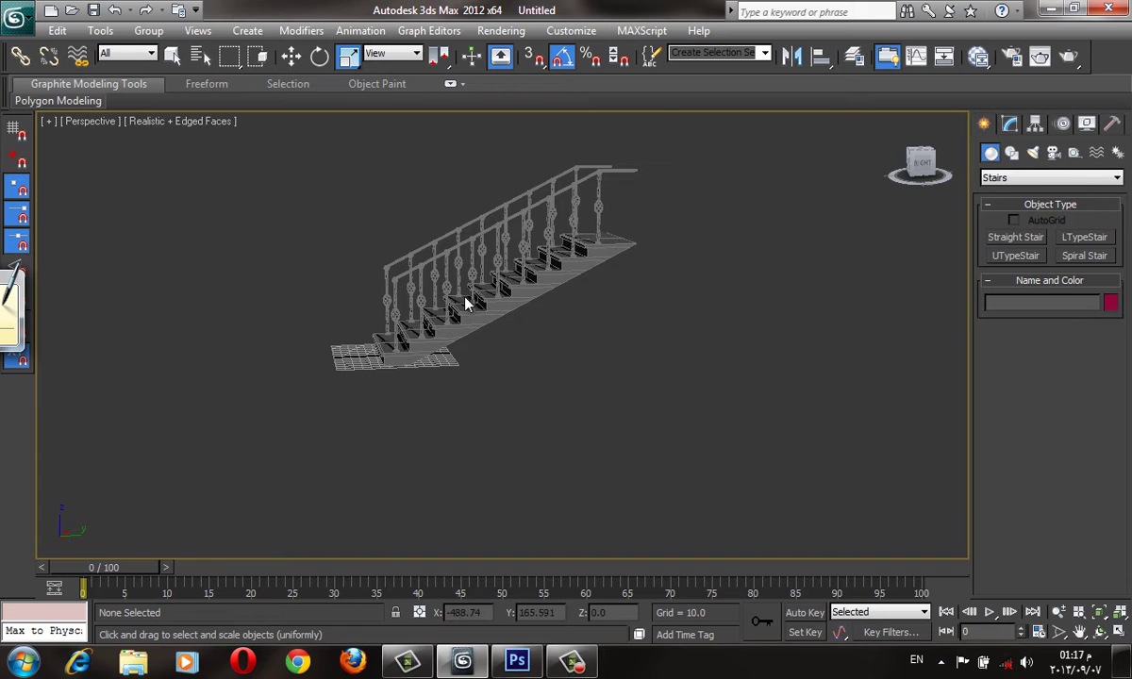
- Reset to an empty scene without saving, then maximize the Perspective viewport with Alt+W
left_click(894, 146)
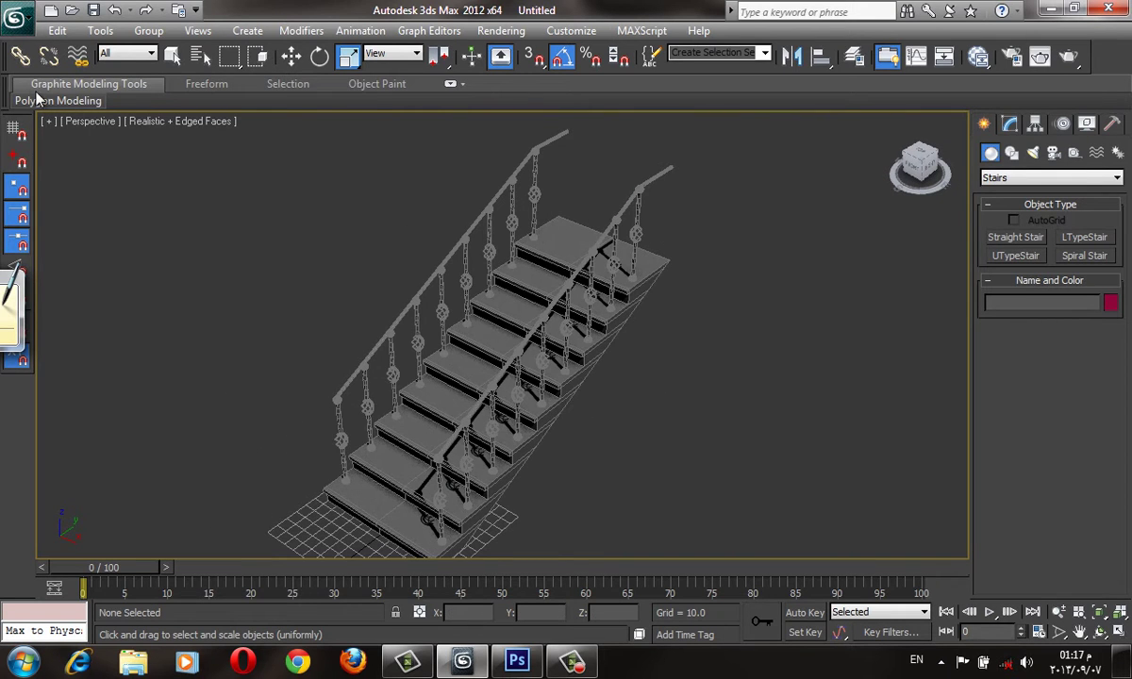
left_click(17, 15)
left_click(62, 109)
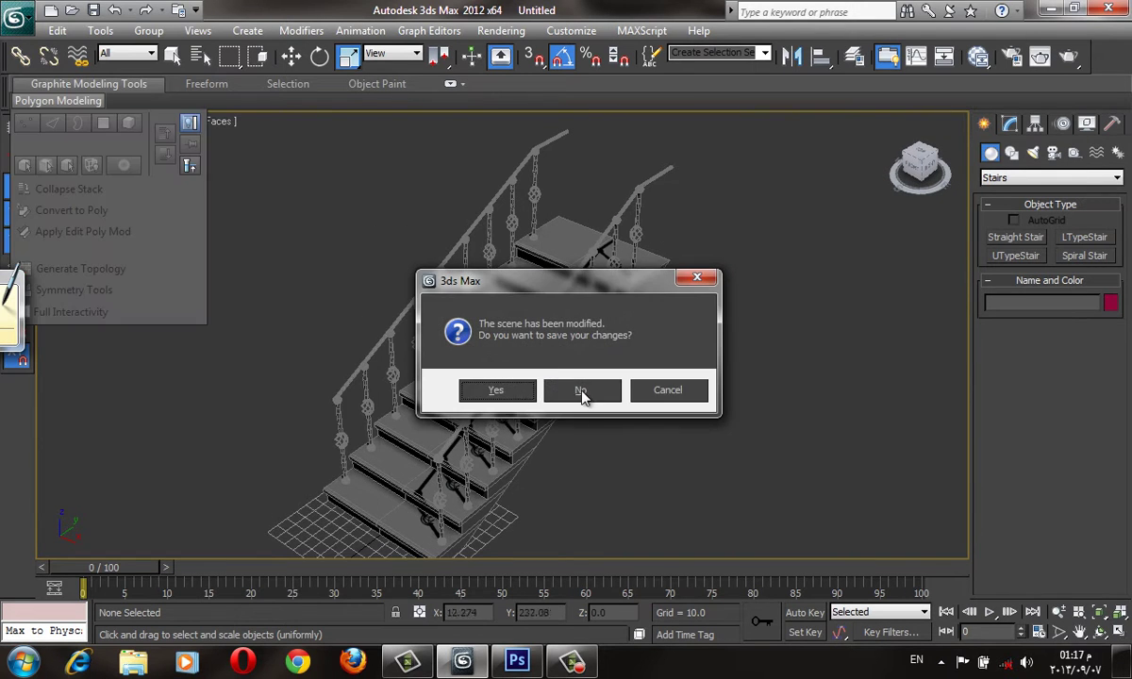
left_click(582, 394)
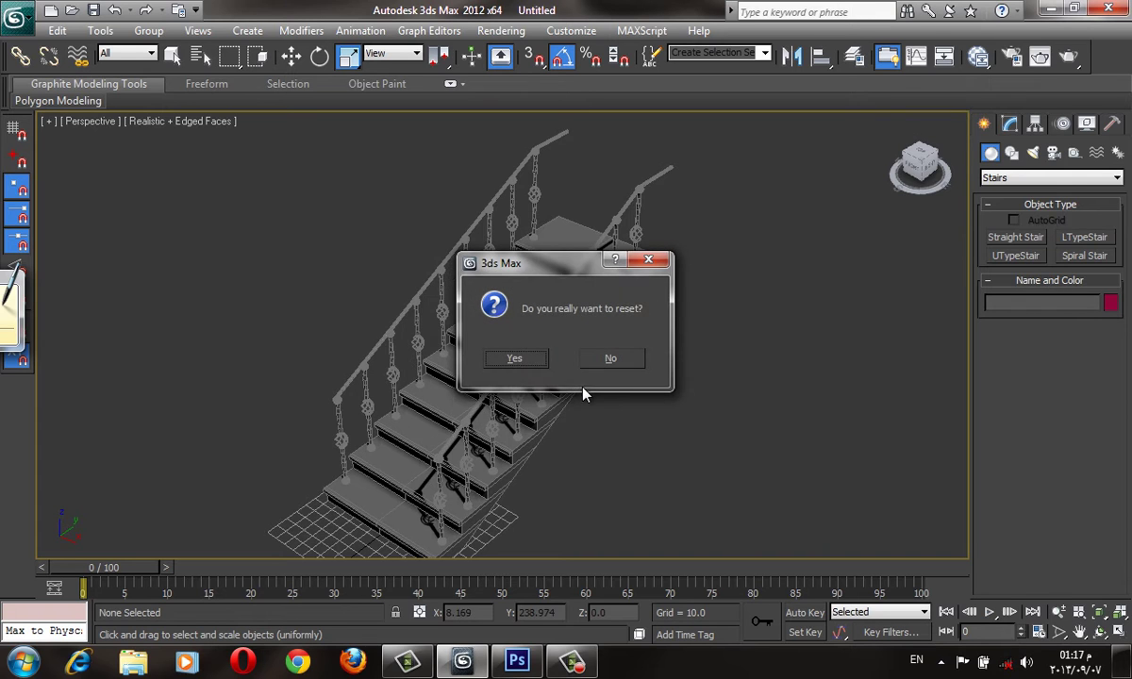
left_click(516, 359)
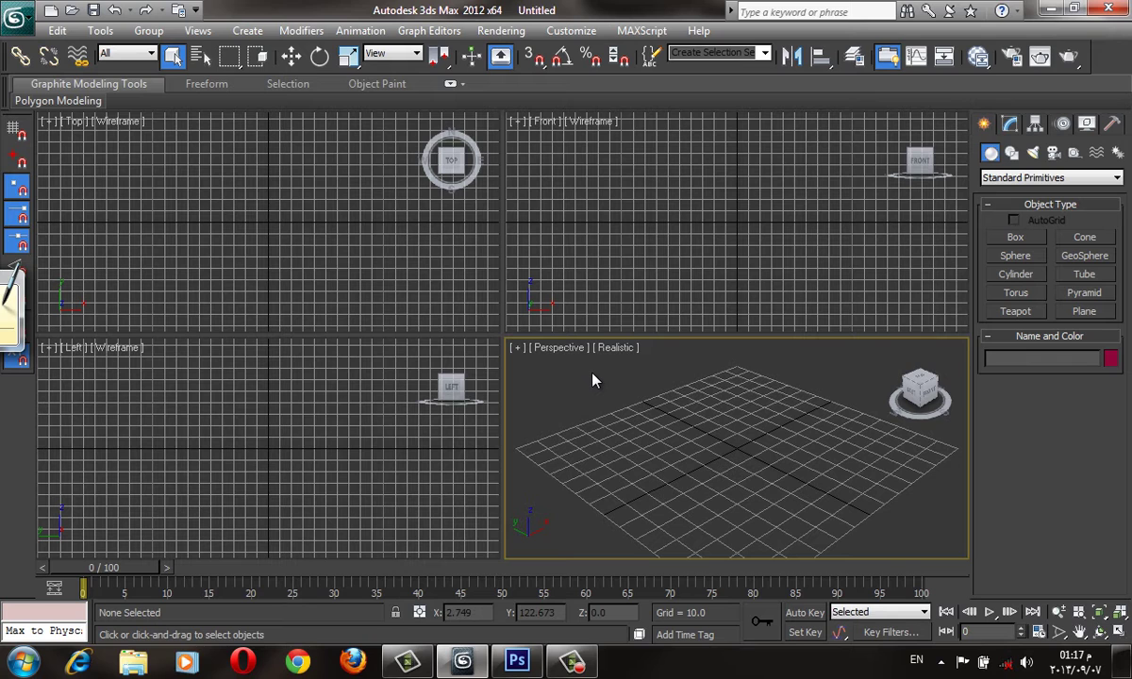
key("alt+w")
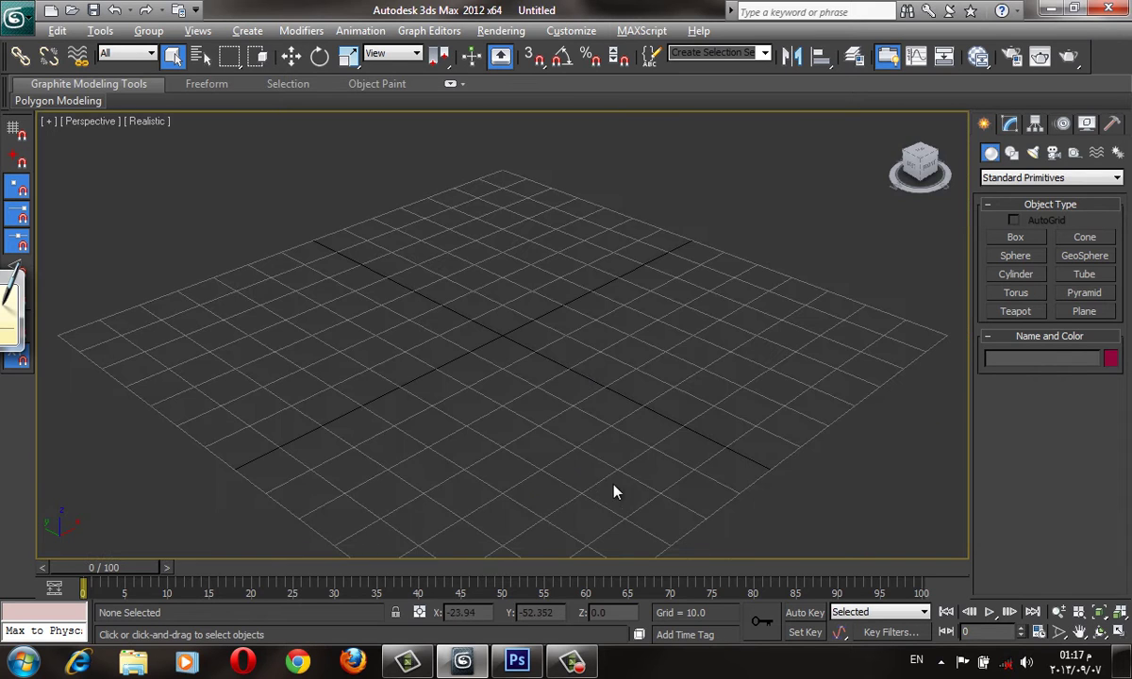
- Pause the screen recorder, then open 001.jpg from the 01. MeshSmooth folder
left_click(21, 660)
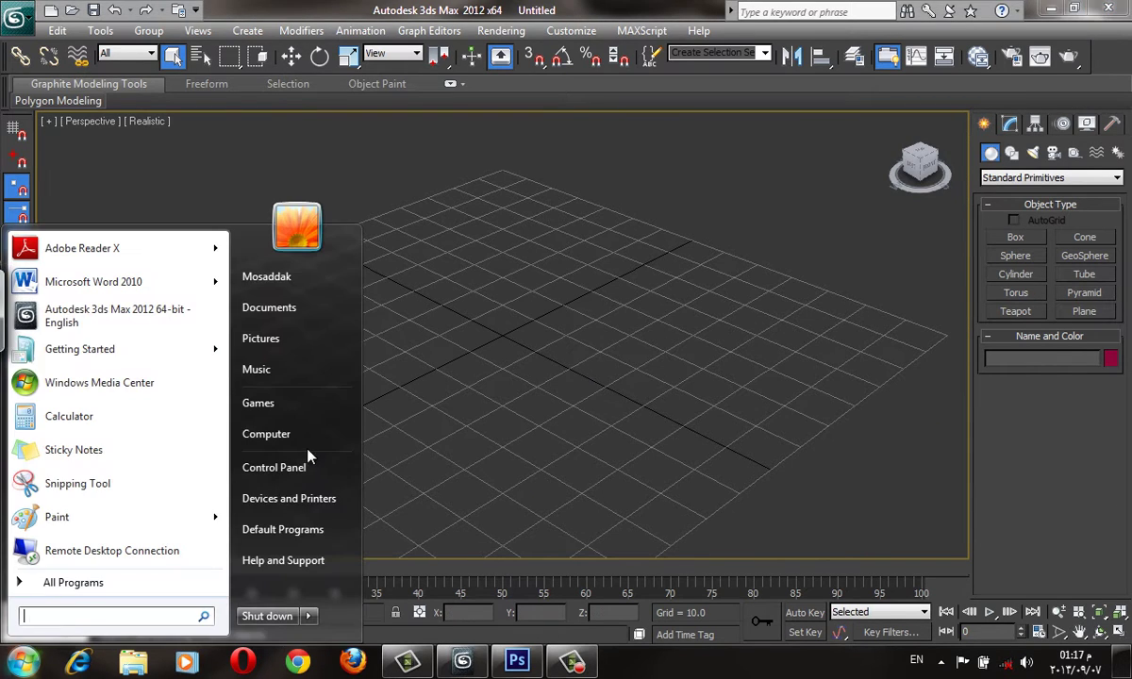
left_click(573, 660)
left_click(634, 433)
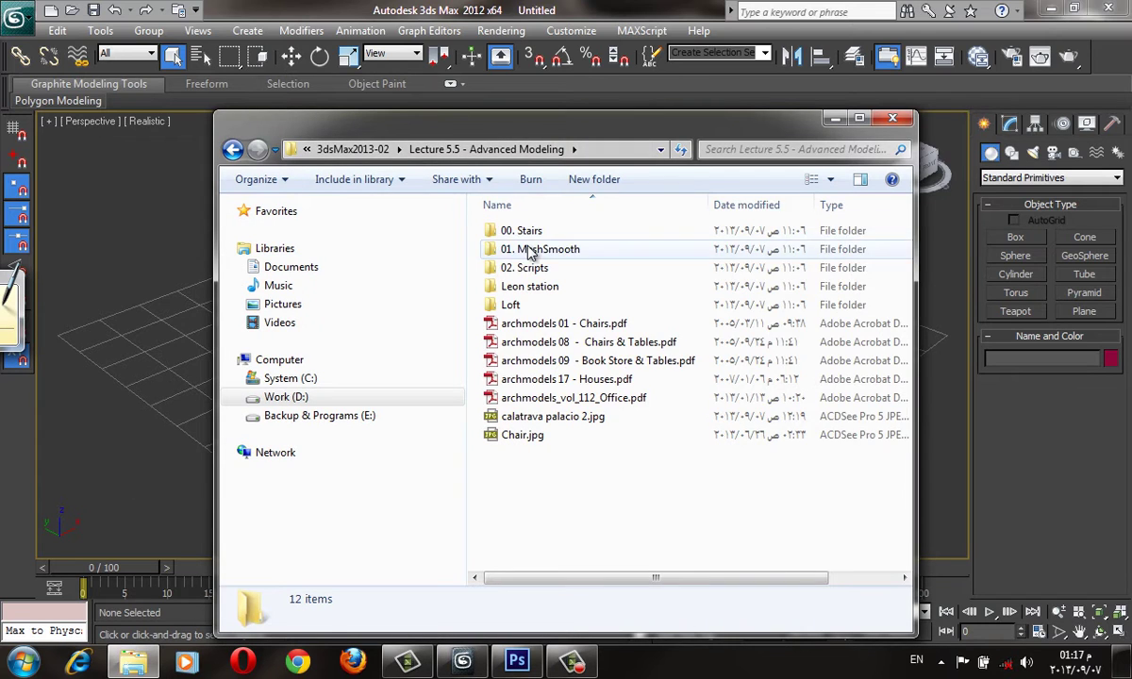
double_click(528, 247)
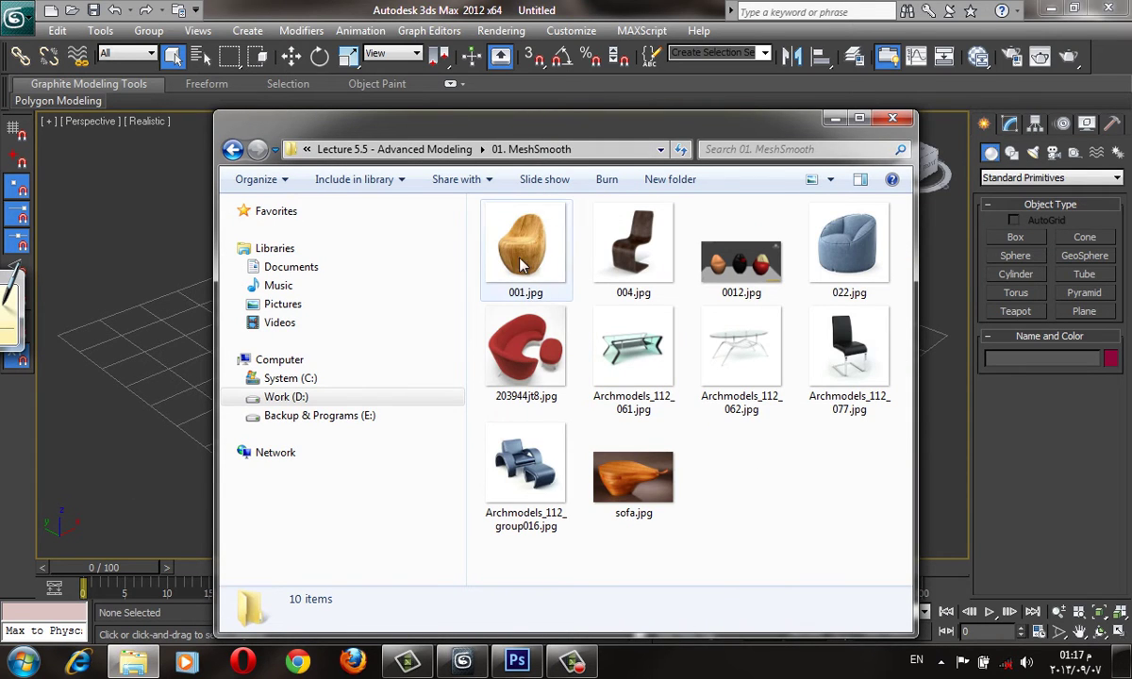
double_click(517, 253)
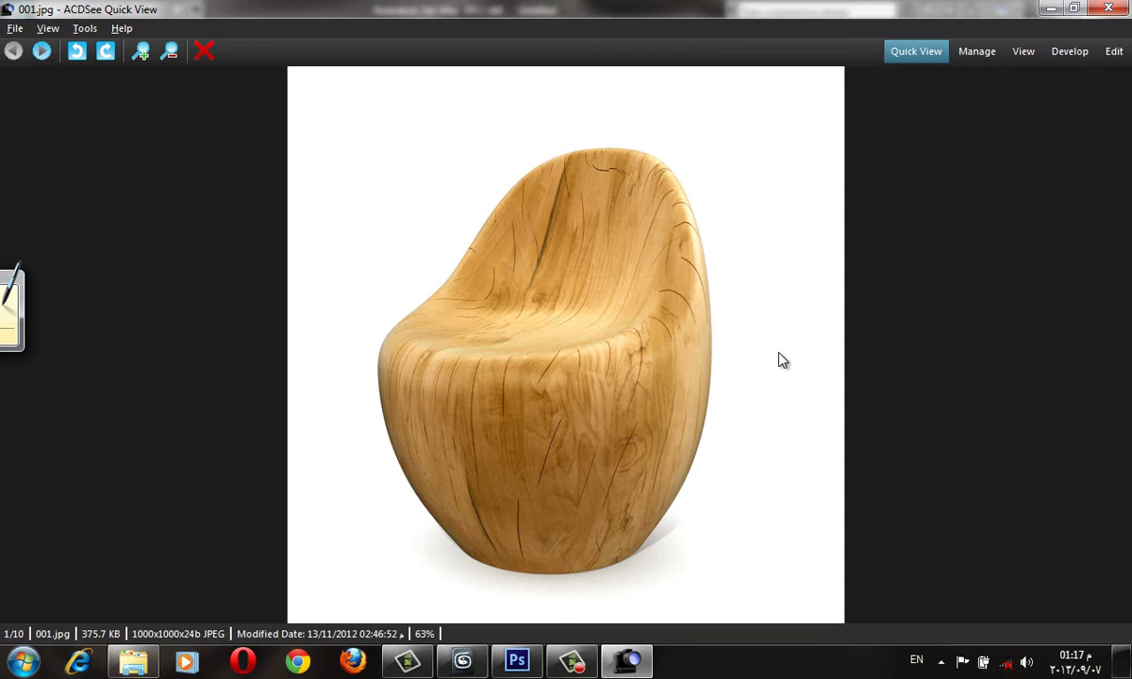
- Scroll back and forth through the chair and table photos, then close Quick View
scroll(768, 361, "down", 1)
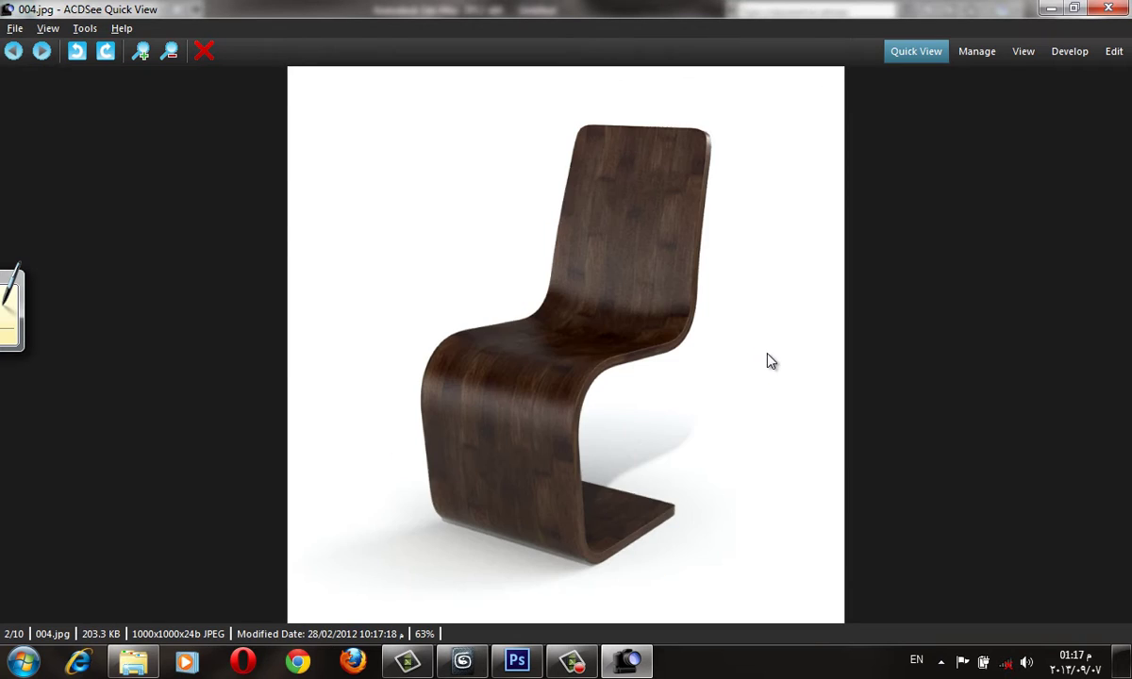
scroll(767, 363, "down", 1)
scroll(775, 439, "down", 1)
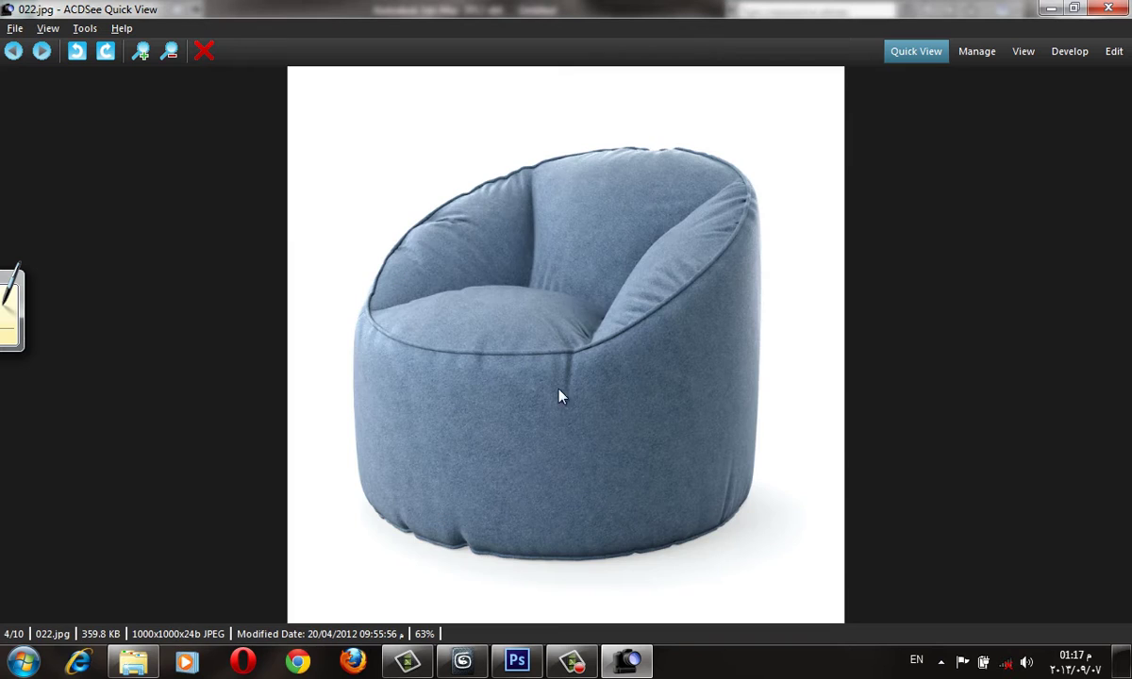
scroll(462, 418, "down", 1)
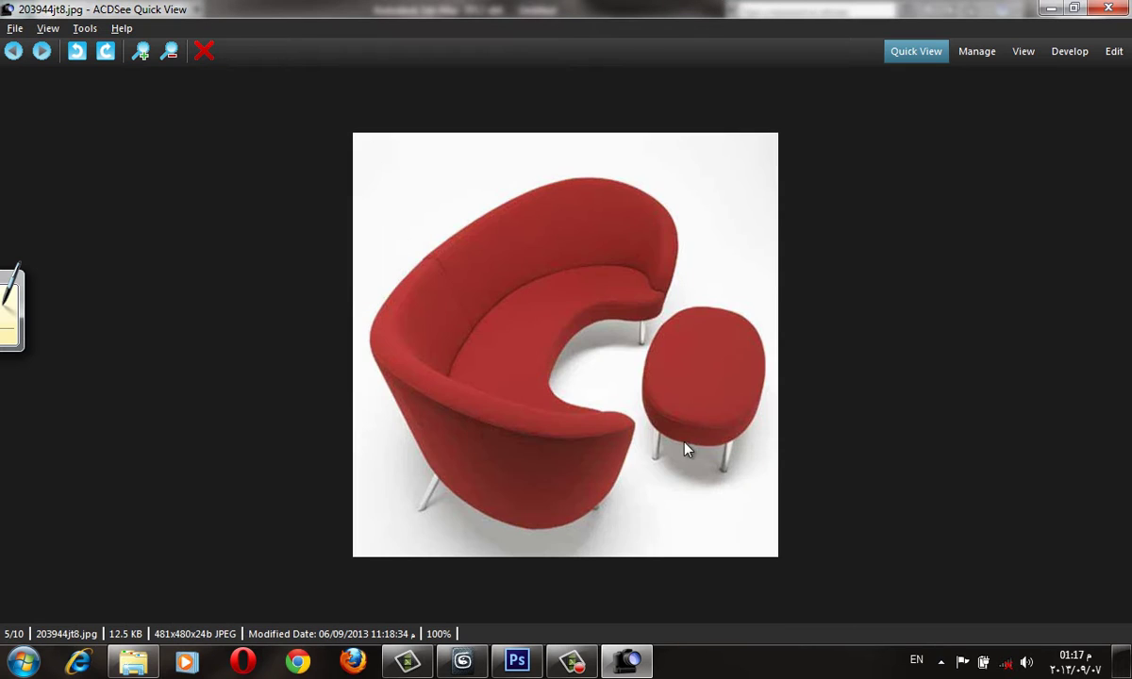
scroll(560, 385, "down", 1)
scroll(559, 385, "down", 1)
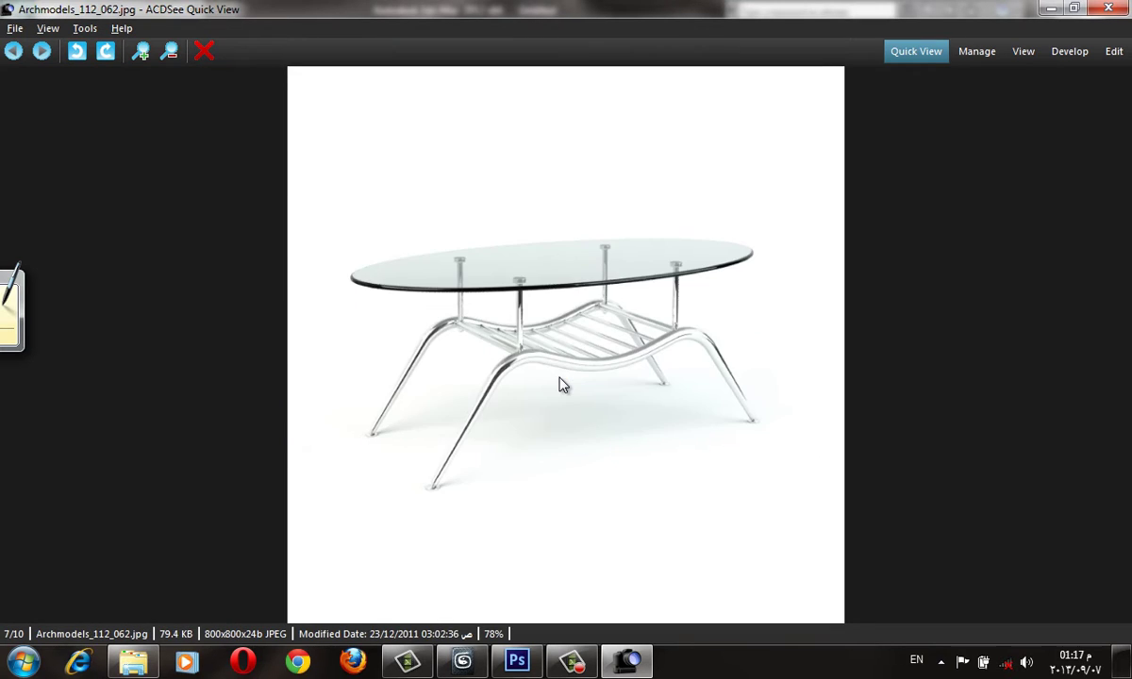
scroll(559, 385, "up", 1)
scroll(559, 384, "up", 1)
scroll(576, 358, "up", 1)
scroll(587, 377, "down", 2)
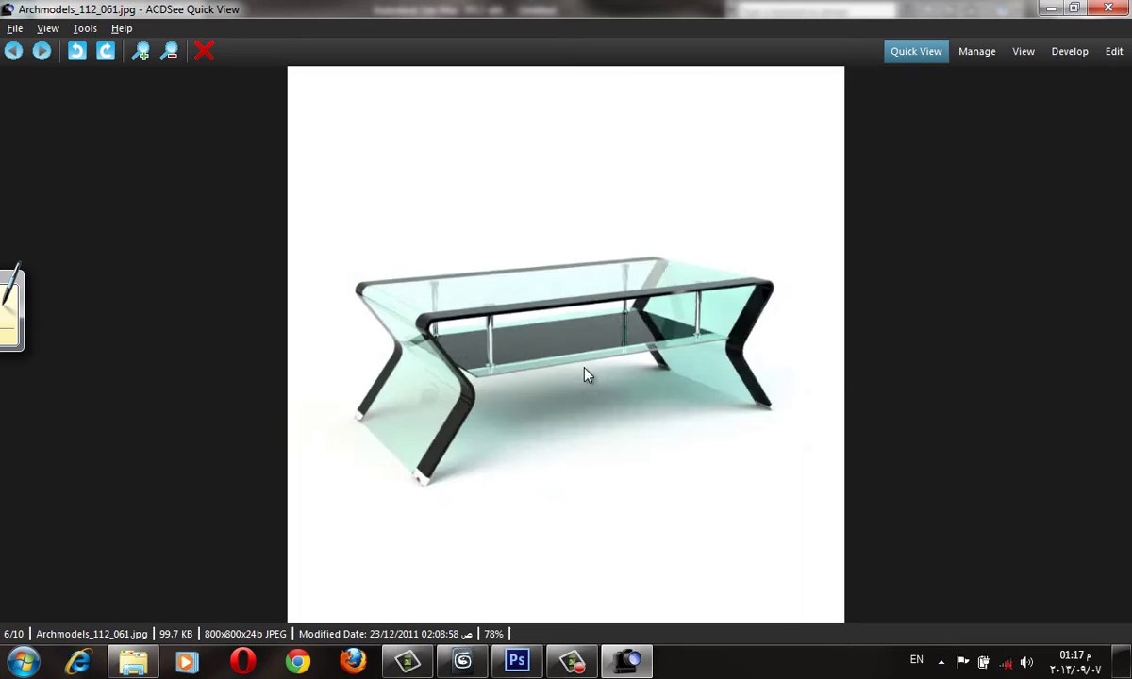
scroll(587, 374, "down", 1)
scroll(583, 368, "down", 1)
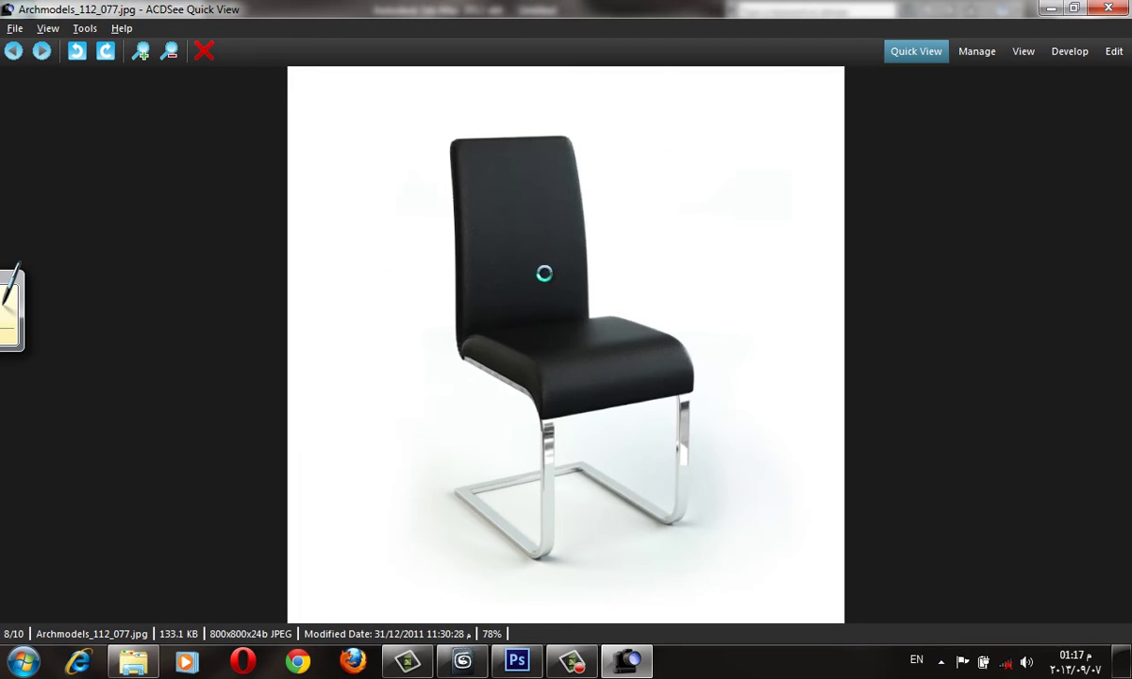
scroll(620, 366, "down", 1)
scroll(585, 325, "down", 1)
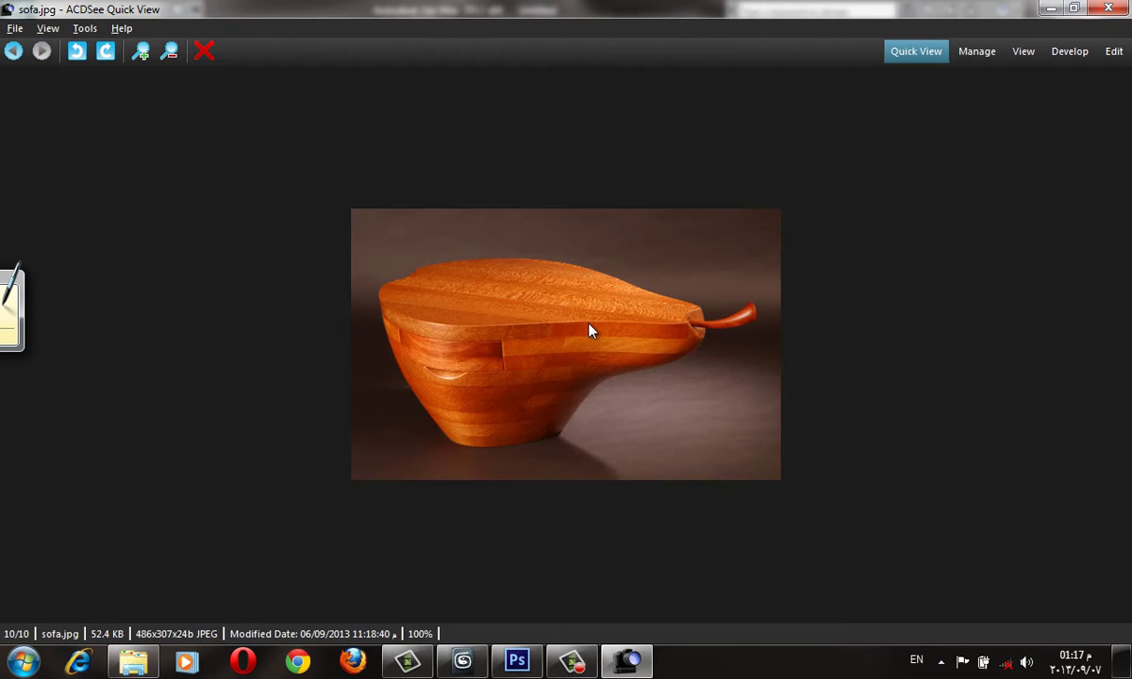
scroll(589, 328, "up", 2)
scroll(987, 199, "up", 1)
scroll(1037, 47, "up", 2)
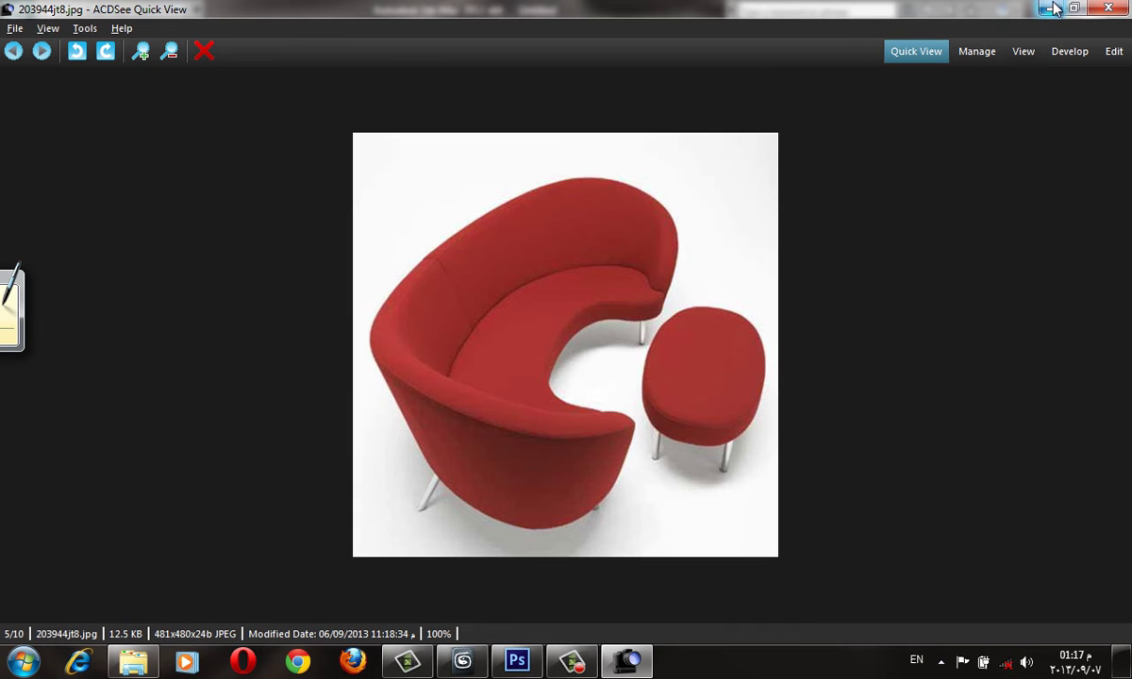
left_click(1052, 9)
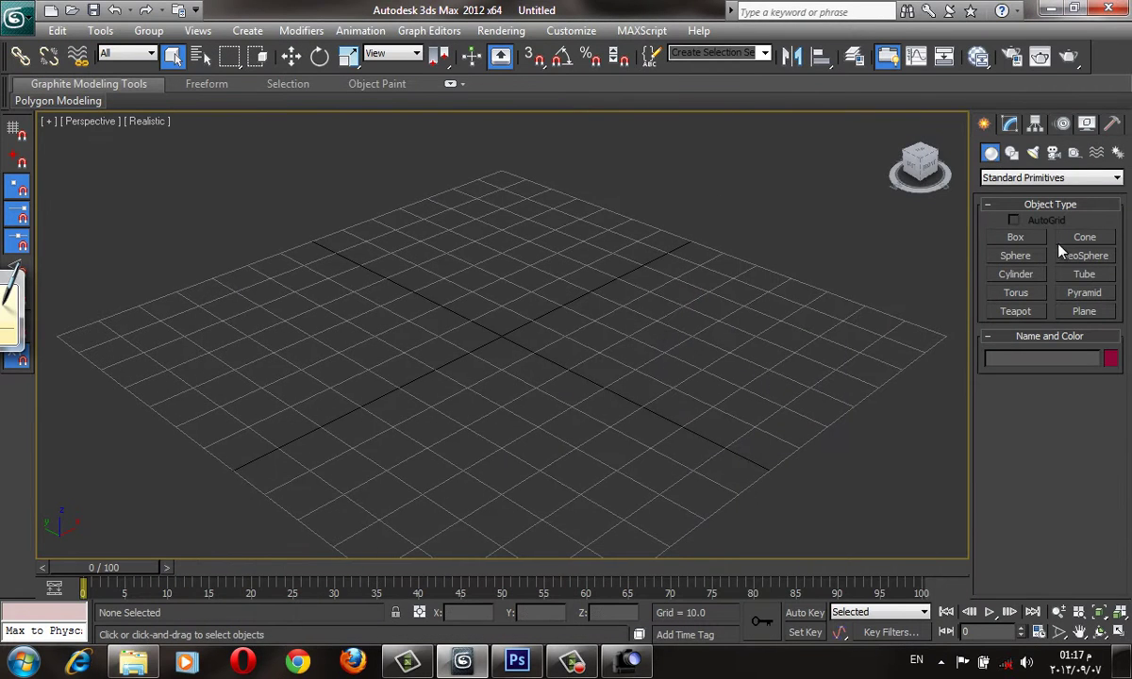
- Create a box near the grid centre with 3 length segments
left_click(1015, 236)
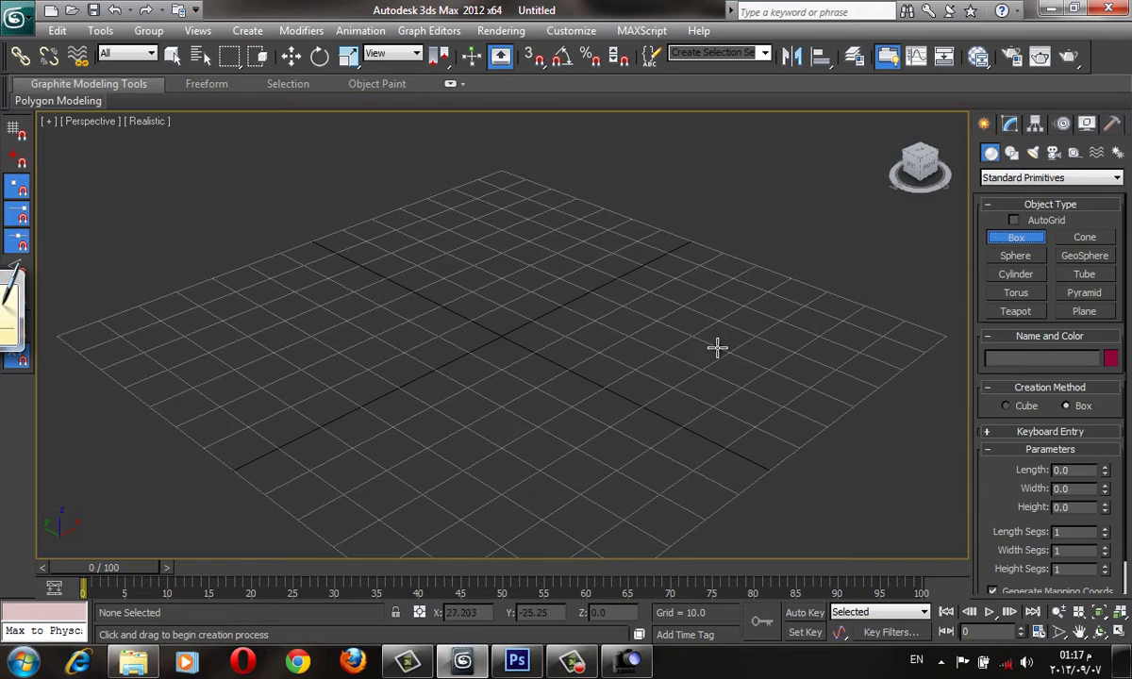
left_click_drag(539, 288, 569, 447)
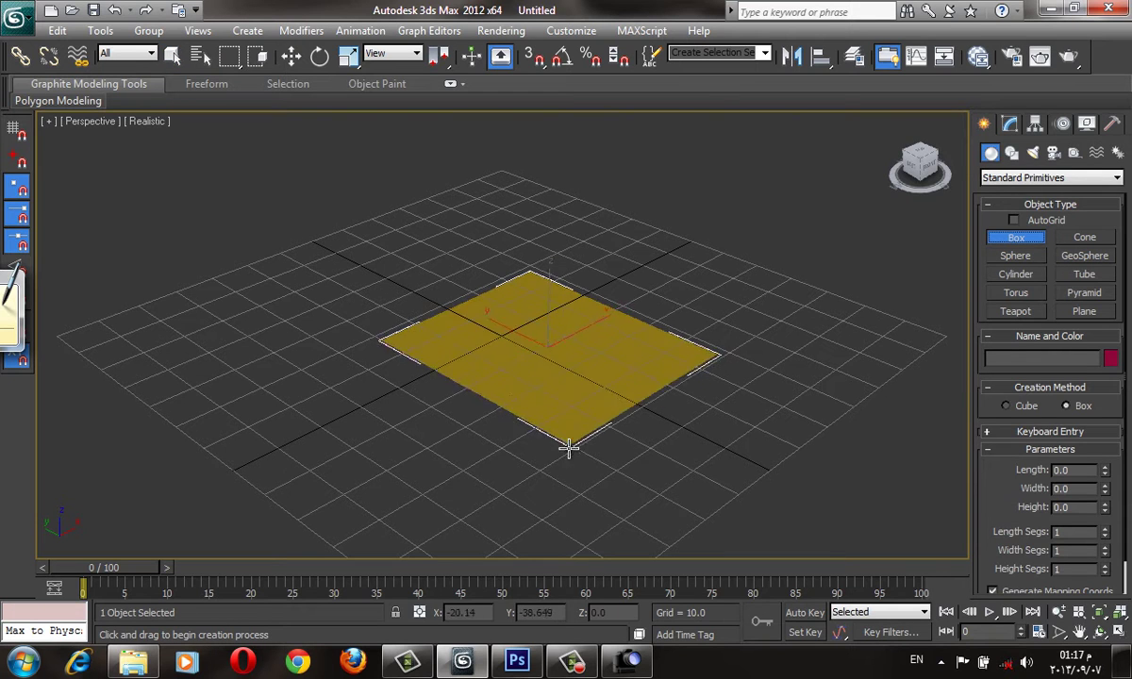
left_click(606, 298)
scroll(605, 298, "down", 3)
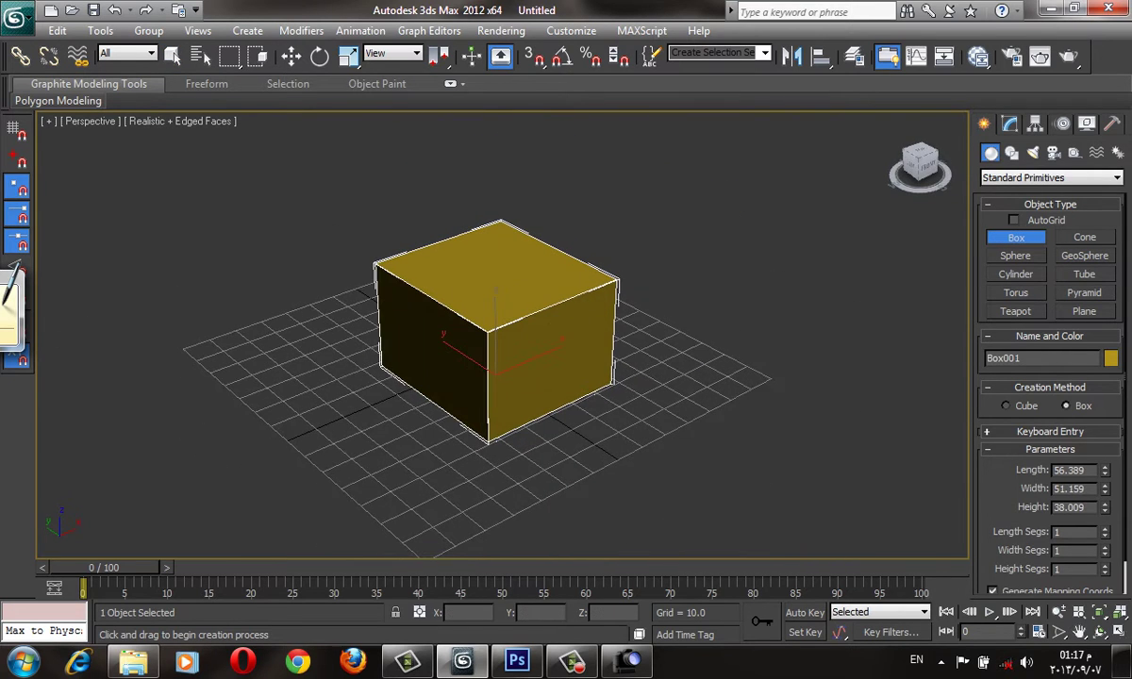
left_click(1105, 530)
left_click(1105, 530)
- Convert the box to an Editable Poly and enter Edge level
middle_click_drag(604, 444, 551, 318, "alt")
right_click(551, 317)
right_click(547, 311)
left_click(819, 488)
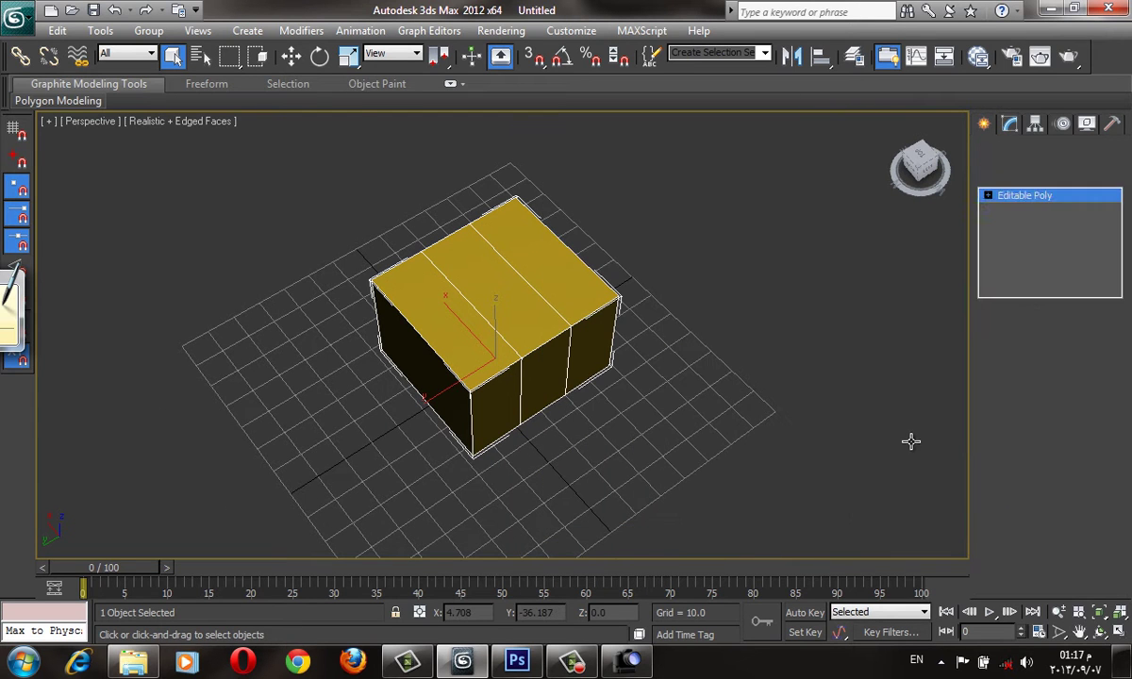
key("2")
left_click(568, 295)
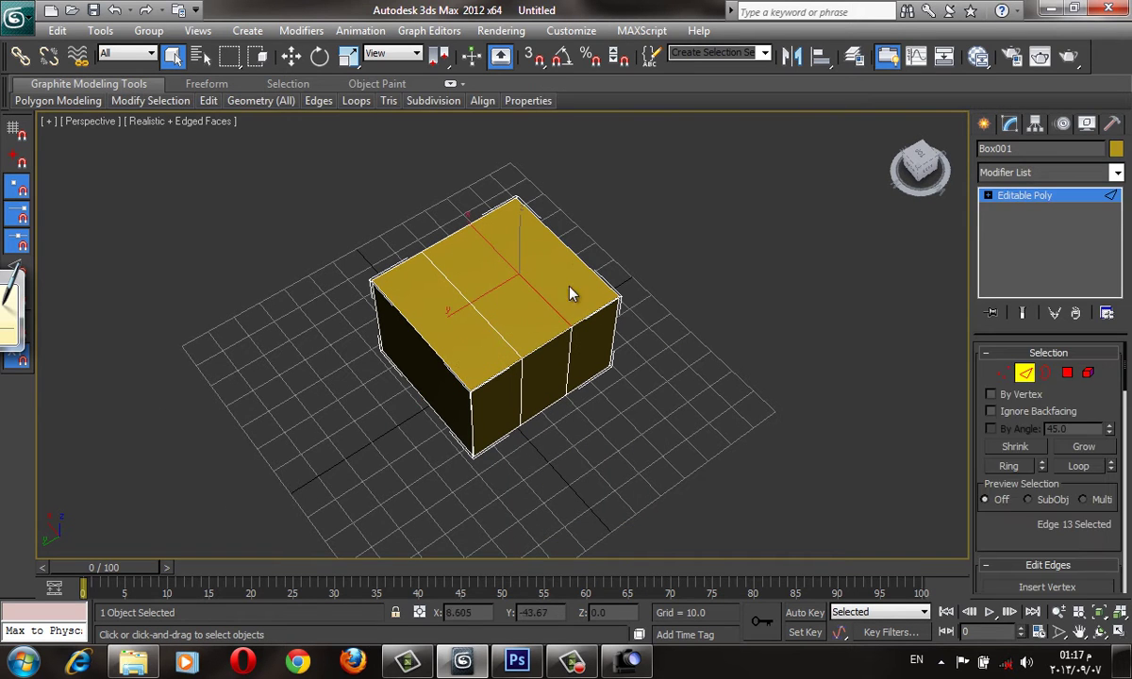
- Move the box's two top edges upward into a raised ridge
double_click(594, 272)
middle_click_drag(504, 309, 512, 199, "alt")
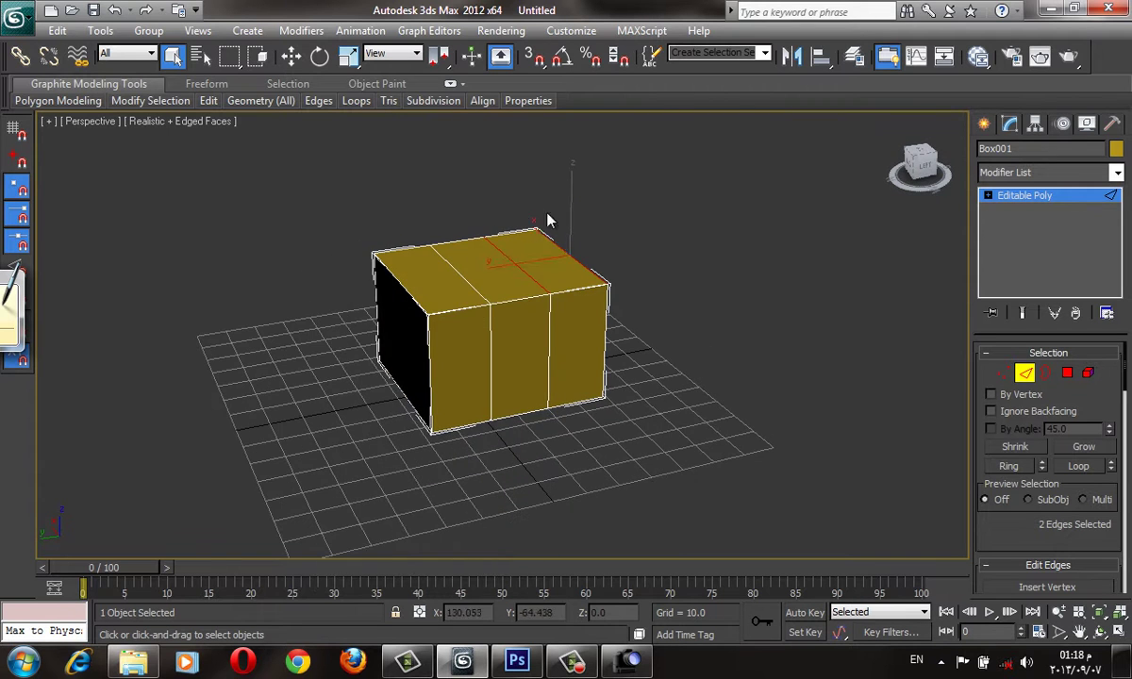
key("w")
left_click_drag(571, 252, 574, 219)
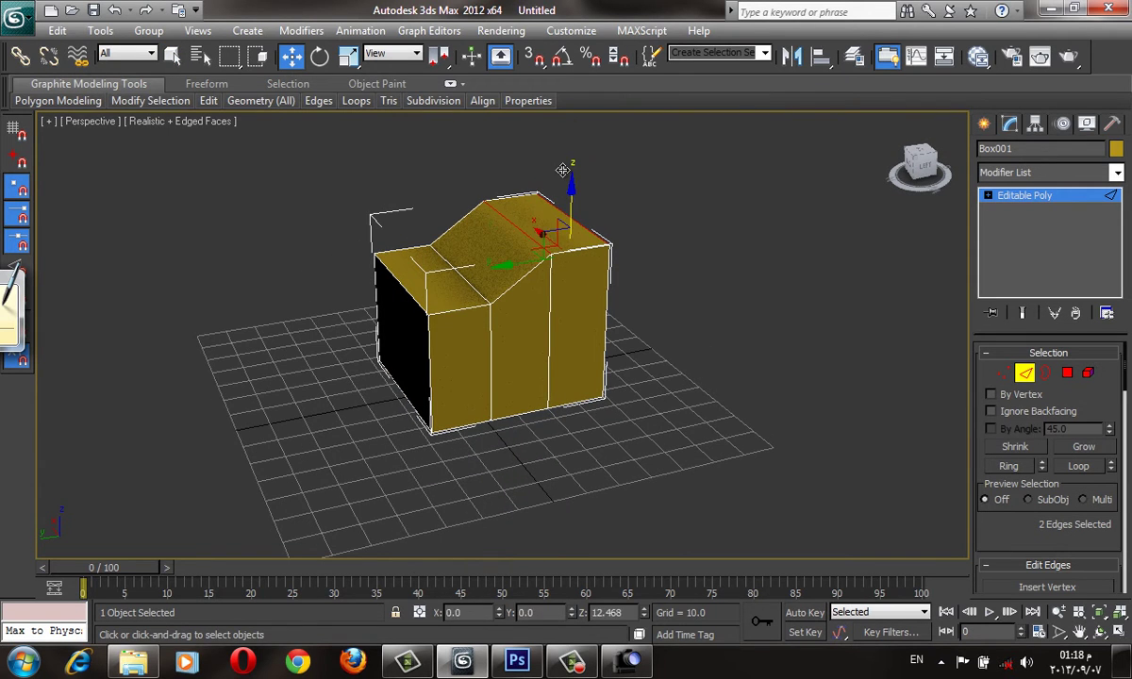
left_click(444, 271)
middle_click_drag(498, 329, 562, 329, "alt")
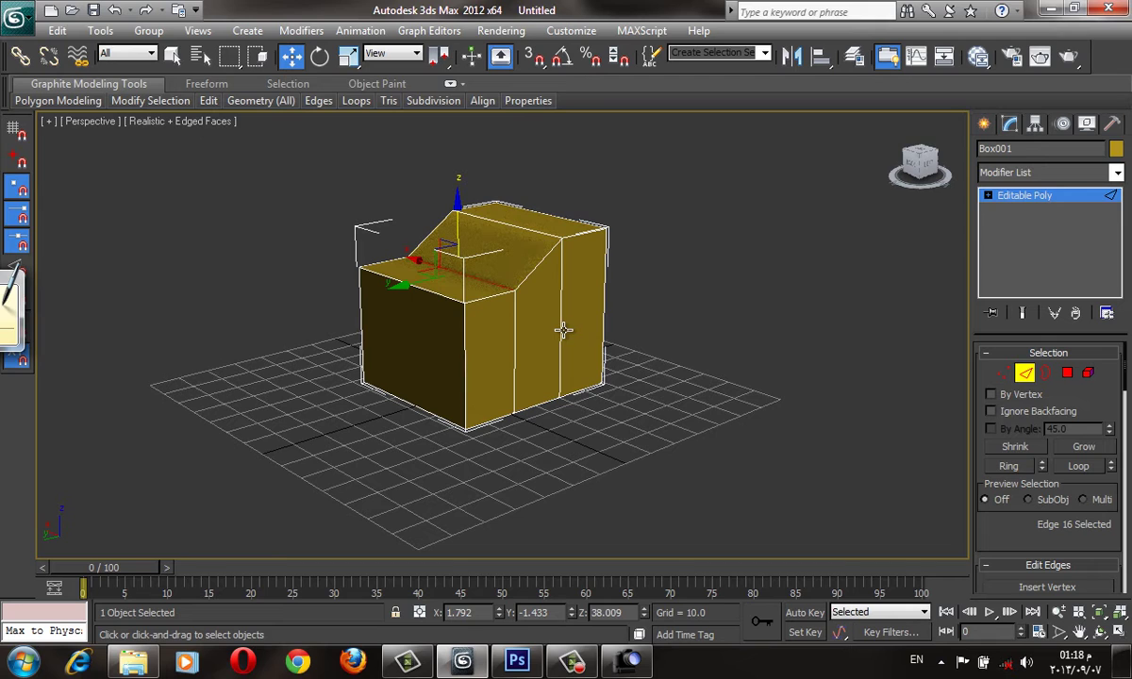
- Ring-select the vertical edges, connect a middle loop, and scale it outward to bulge
left_click(1008, 466)
scroll(1085, 378, "down", 2)
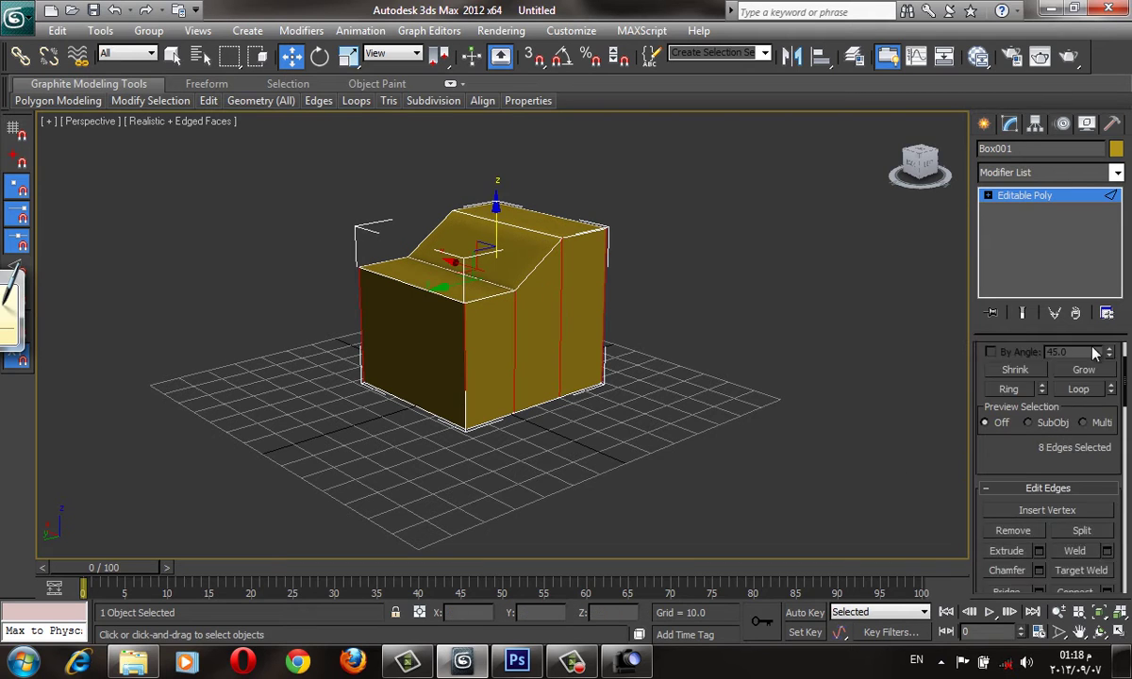
scroll(1094, 352, "down", 1)
left_click(1106, 539)
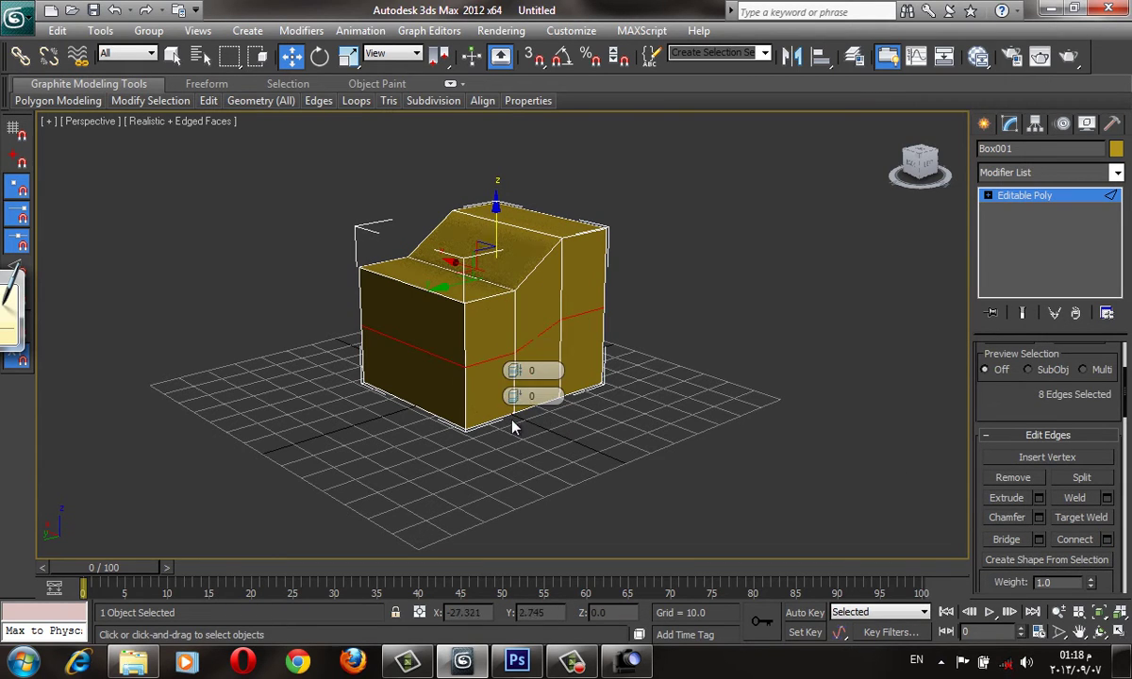
key("r")
left_click_drag(512, 427, 633, 371)
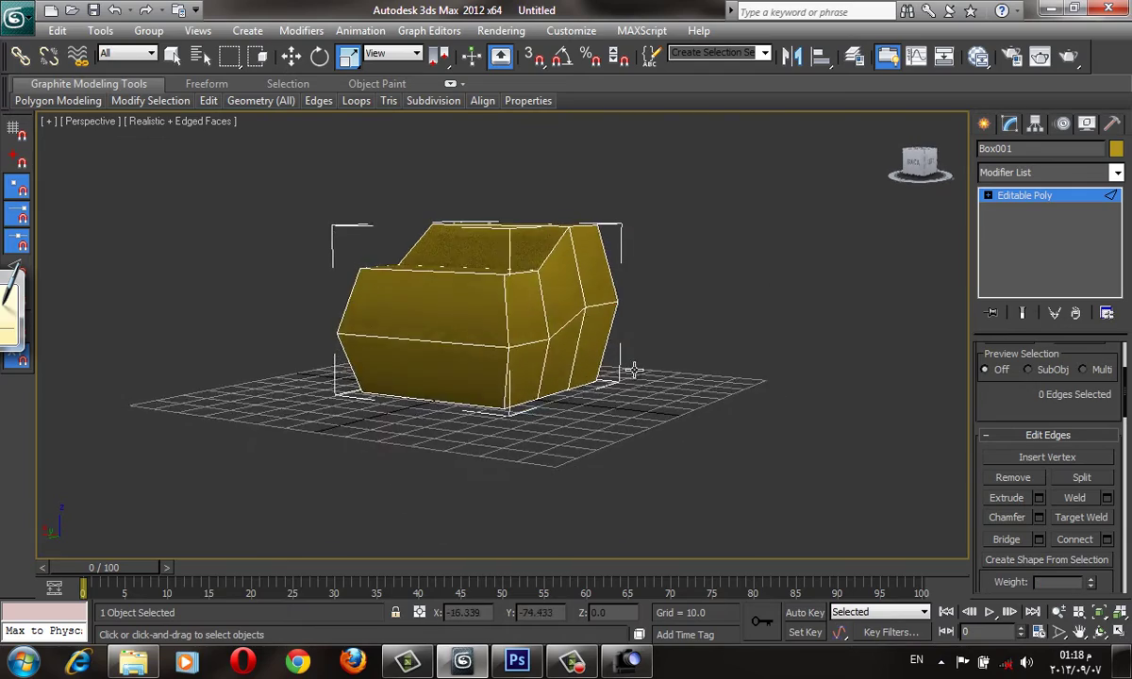
mouse_move(633, 371)
middle_mouse_down("alt")
mouse_move(652, 396)
mouse_move(628, 405)
middle_mouse_up("alt")
middle_click_drag(584, 407, 564, 217, "alt")
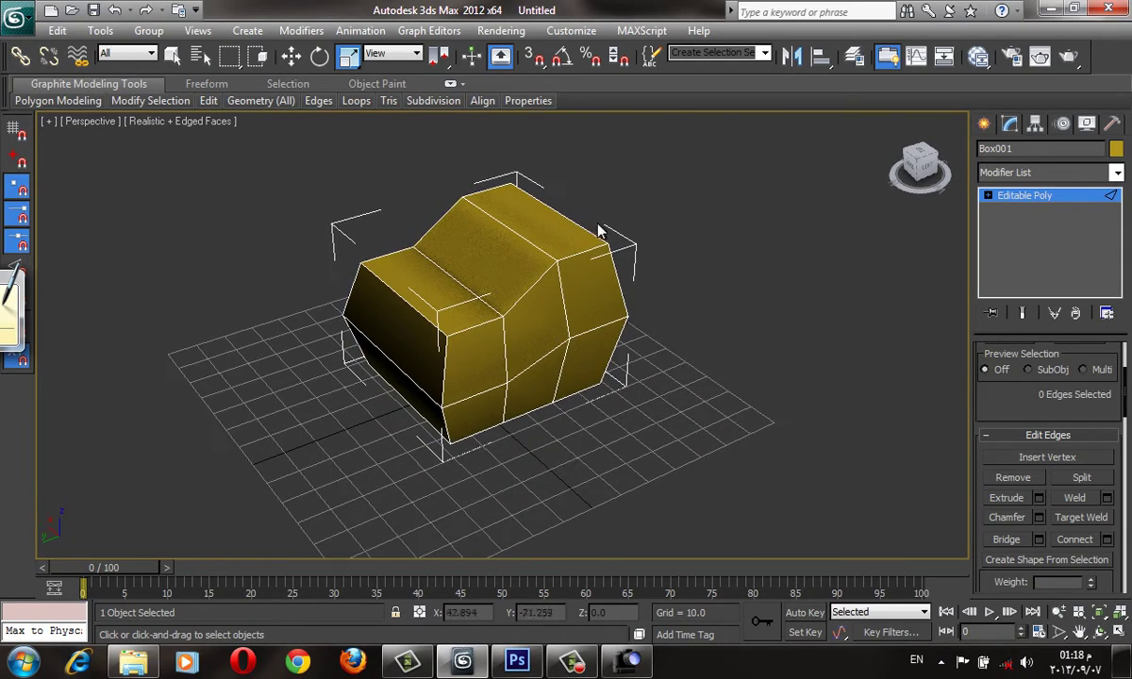
key("2")
left_click(1008, 129)
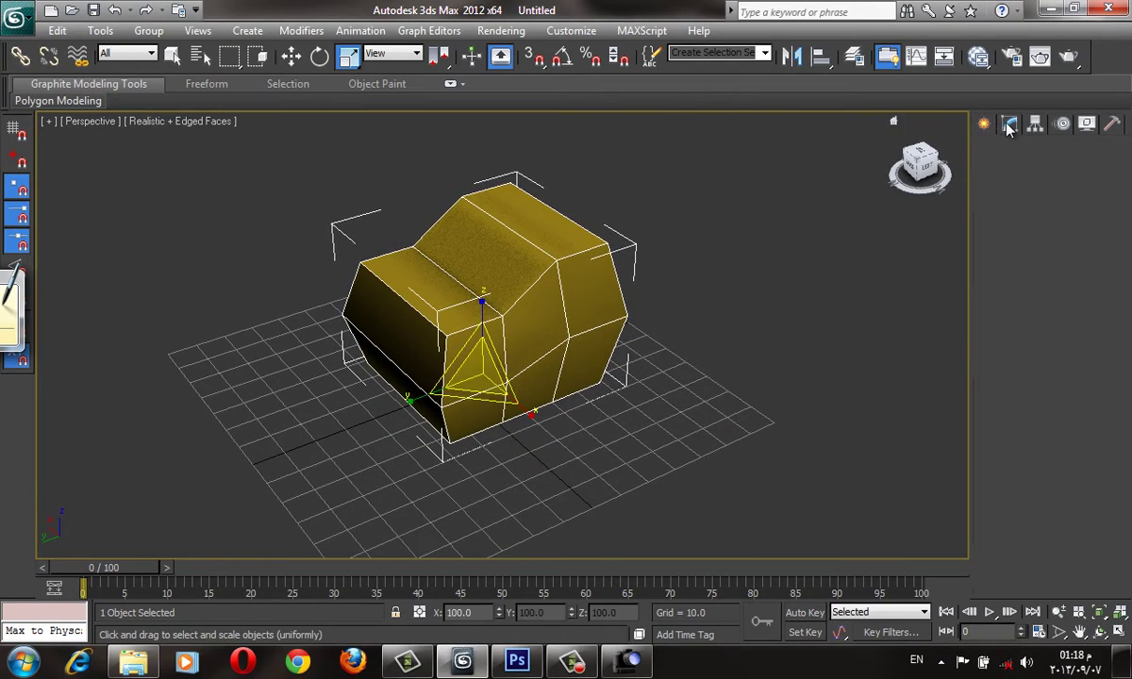
- Add MeshSmooth with 2 iterations to the box and inspect the rounded result
left_click(1037, 173)
key("m")
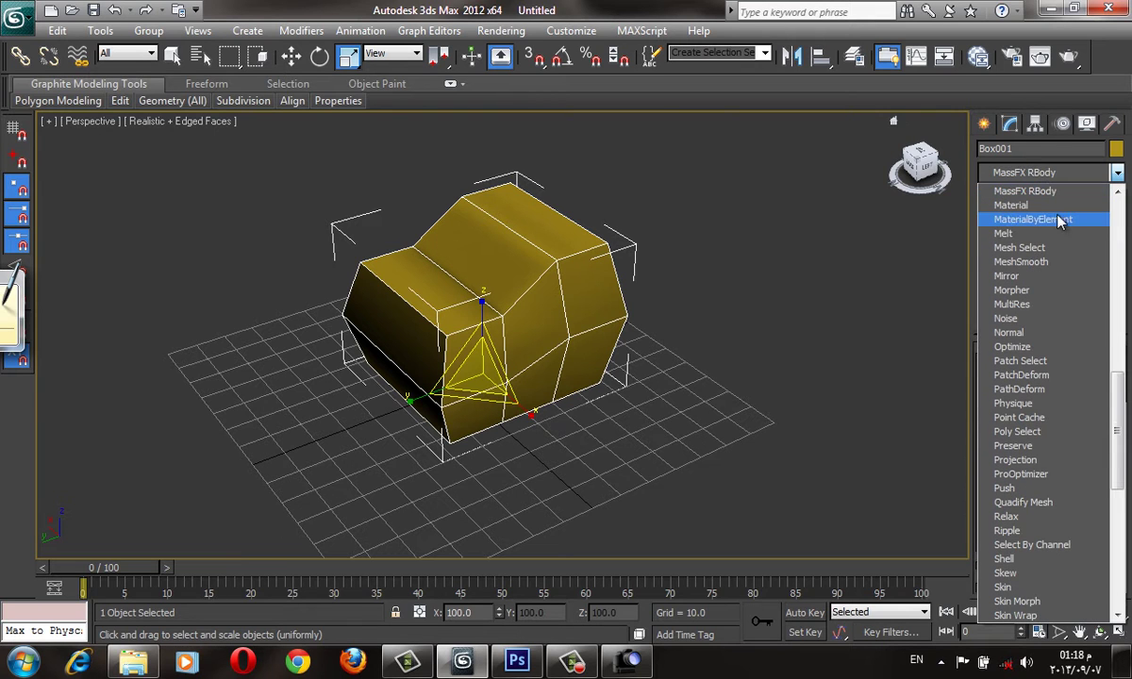
left_click(1058, 262)
key("F4")
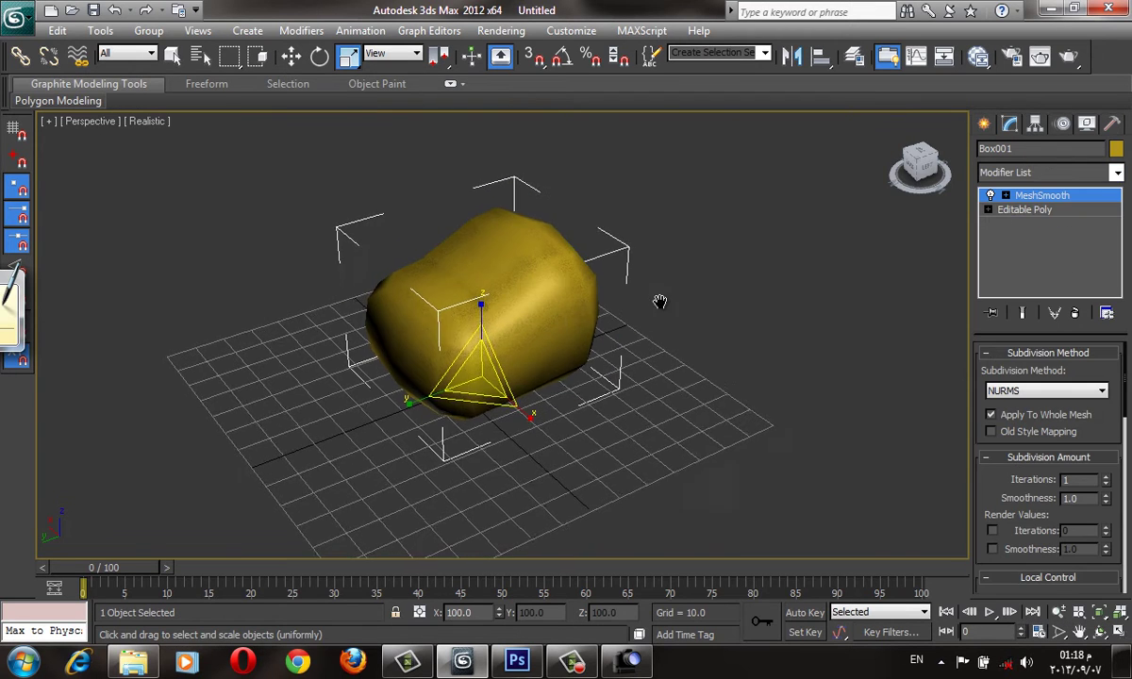
middle_click_drag(662, 302, 757, 339, "alt")
left_click(1106, 477)
mouse_move(298, 274)
middle_mouse_down("alt")
mouse_move(558, 309)
mouse_move(458, 348)
mouse_move(415, 331)
middle_mouse_up("alt")
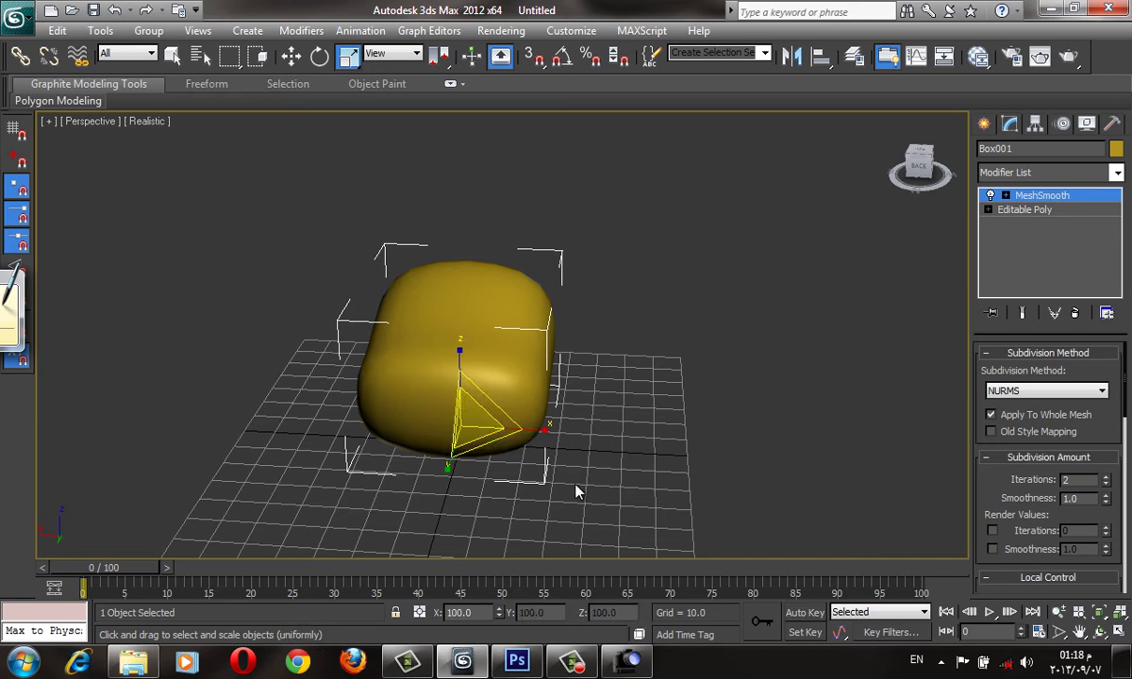
key("F9")
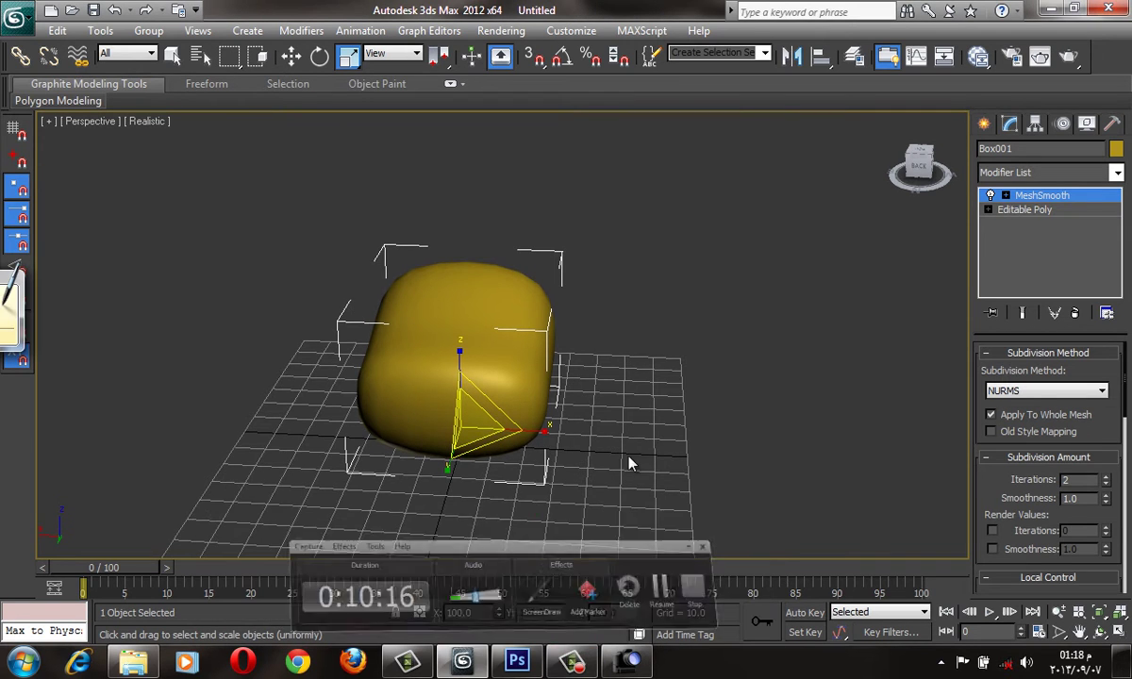
middle_click_drag(628, 390, 594, 378, "alt")
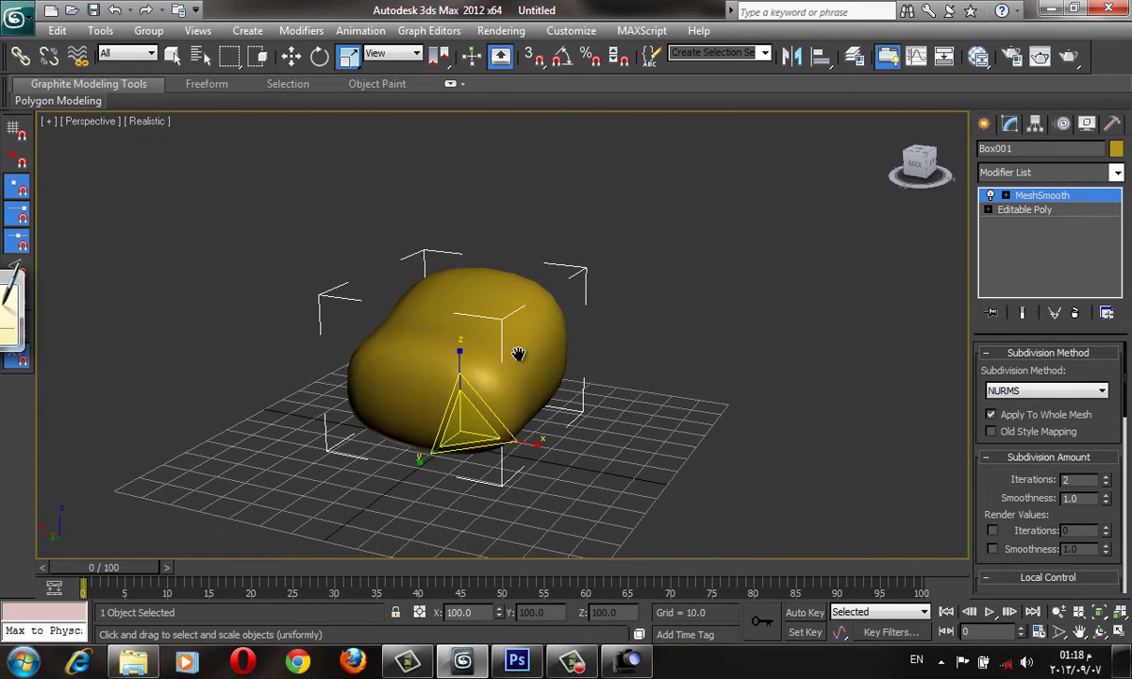
middle_click_drag(517, 354, 518, 371, "alt")
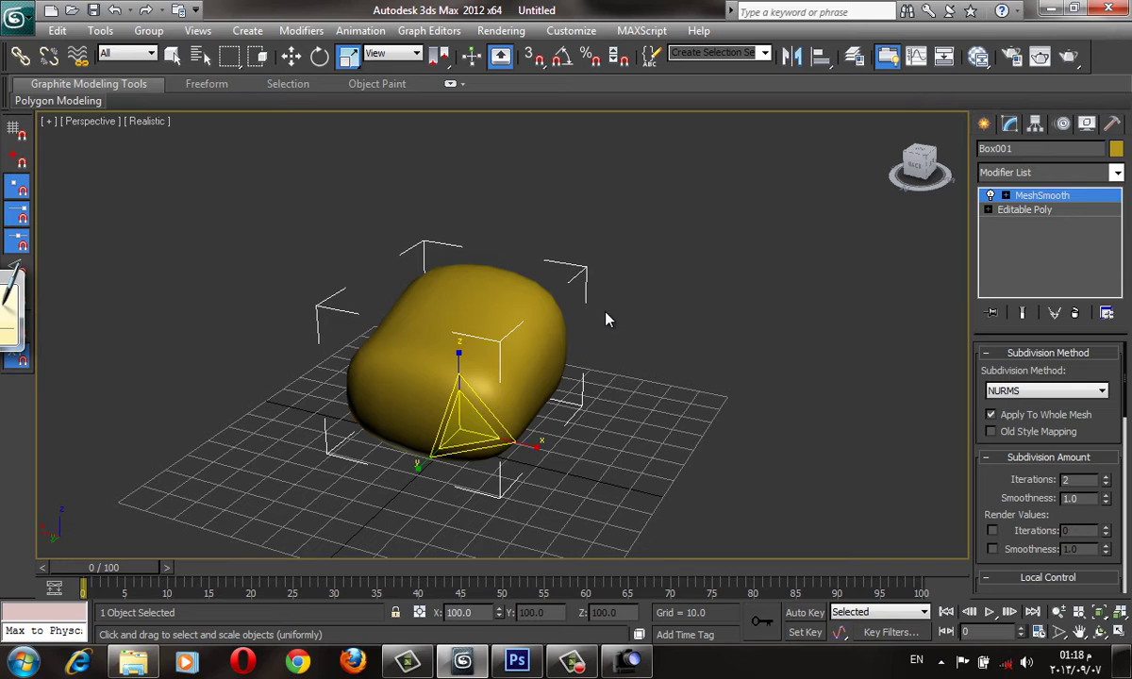
middle_click_drag(536, 397, 556, 385)
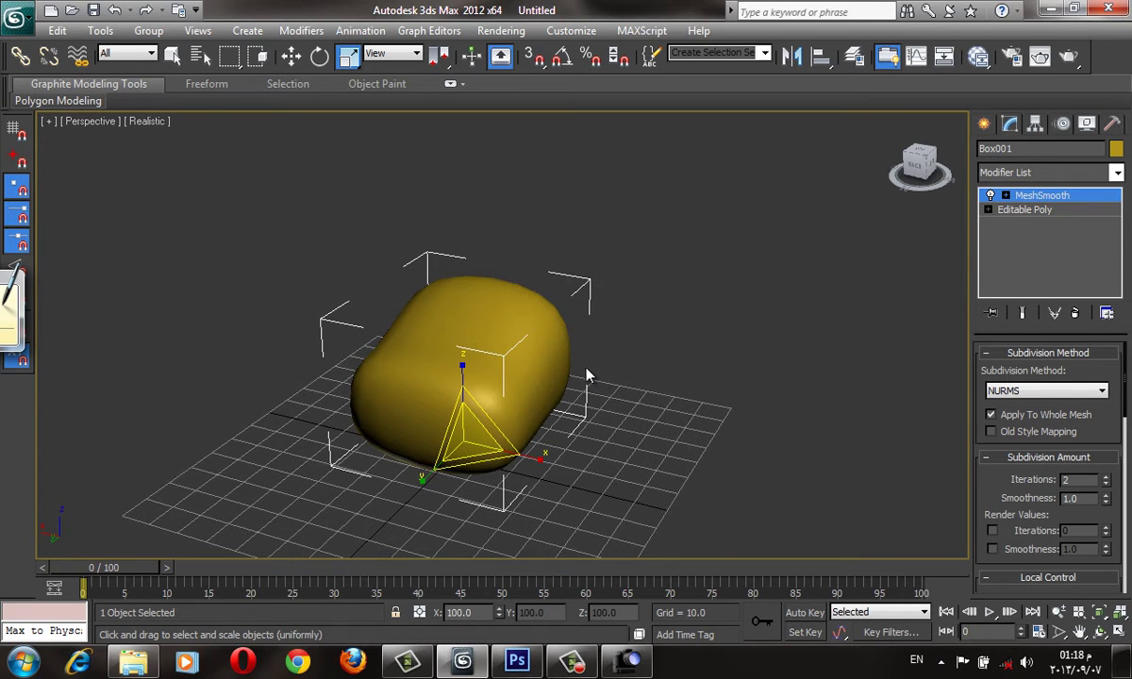
middle_click_drag(585, 373, 570, 378, "ctrl+alt")
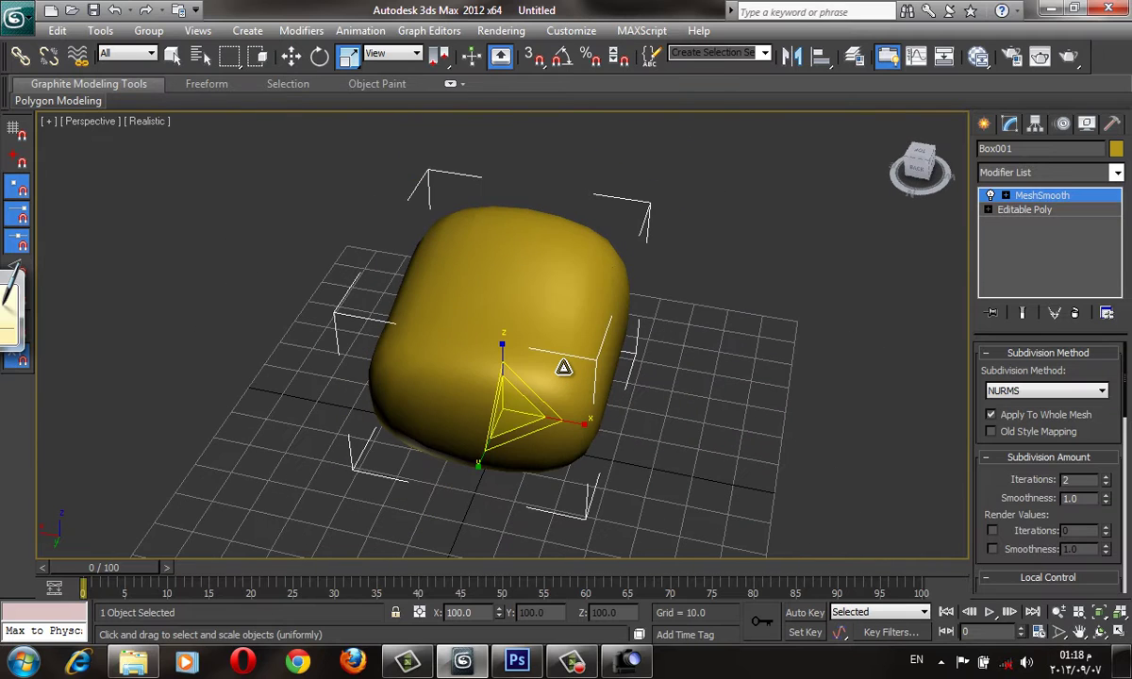
- Delete the smoothed box and reopen the 01. MeshSmooth reference folder
key("Delete")
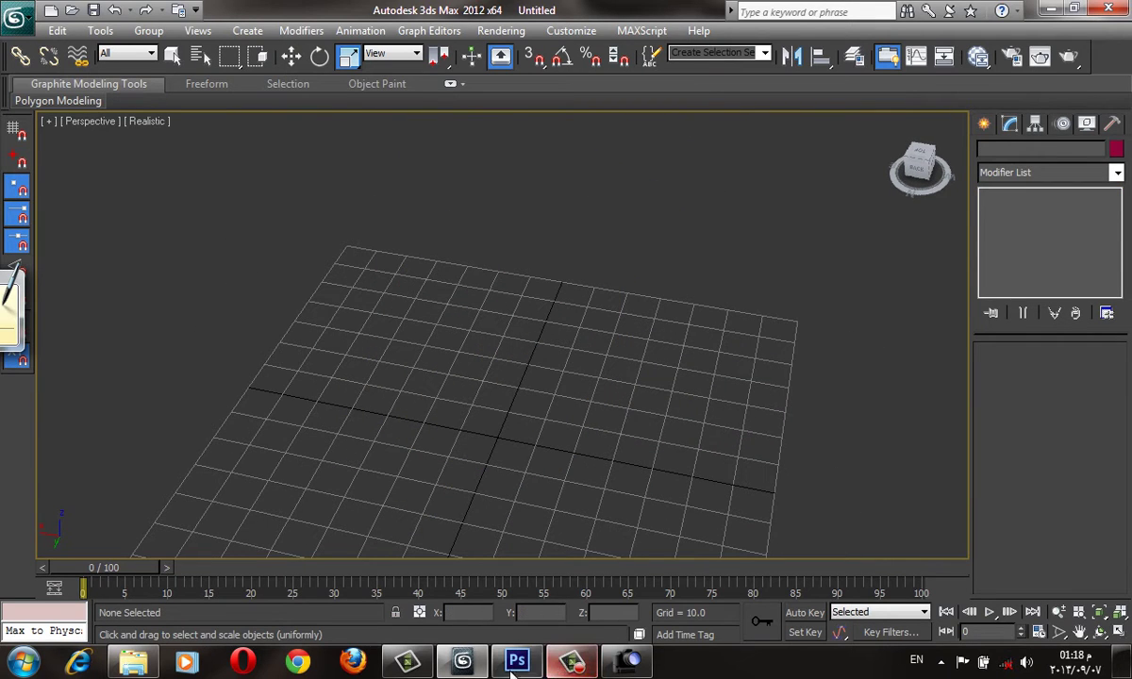
left_click(133, 663)
left_click(712, 514)
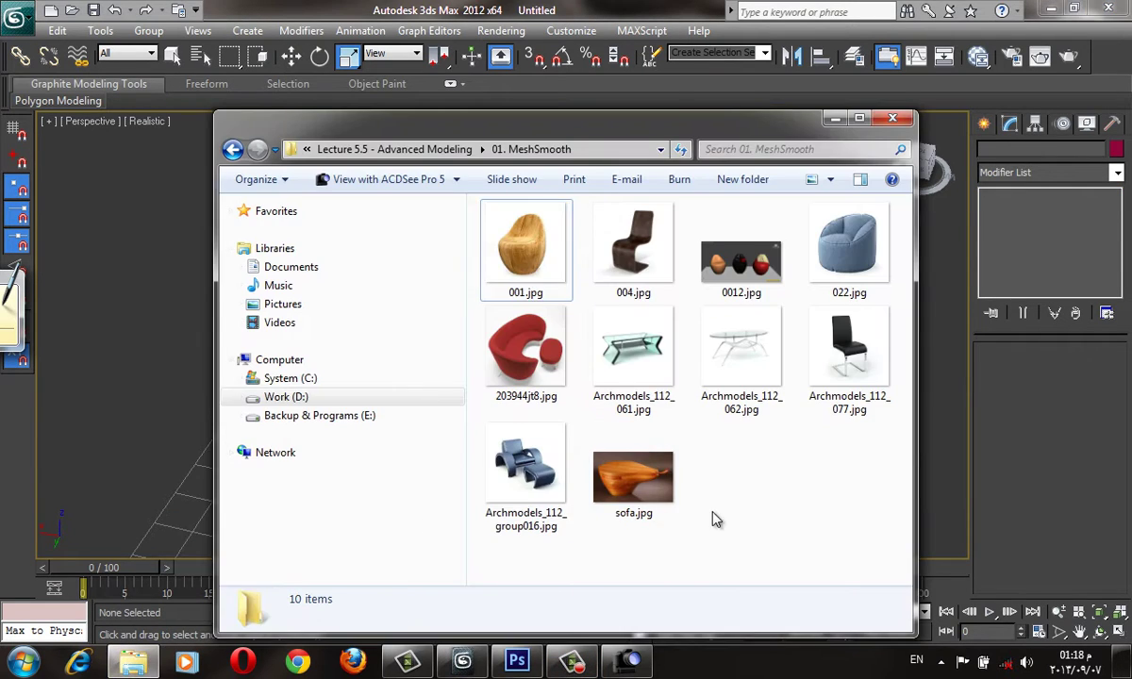
double_click(514, 241)
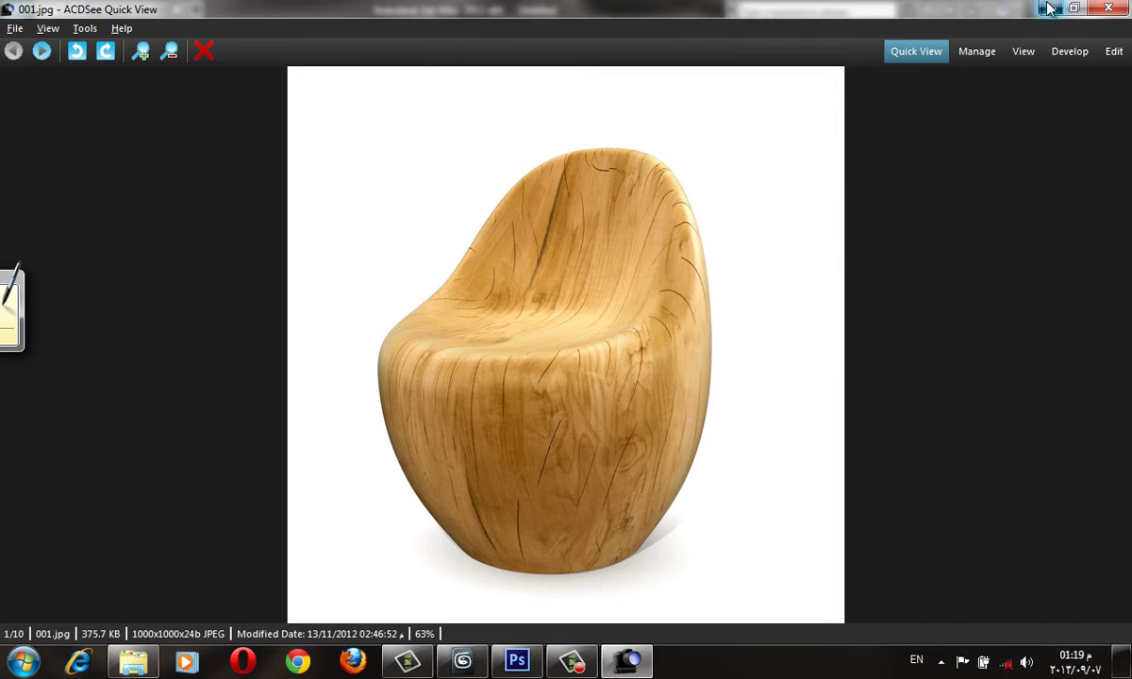
key("Escape")
- Draw a new cylinder near the grid centre, shown with edged faces
left_click(834, 120)
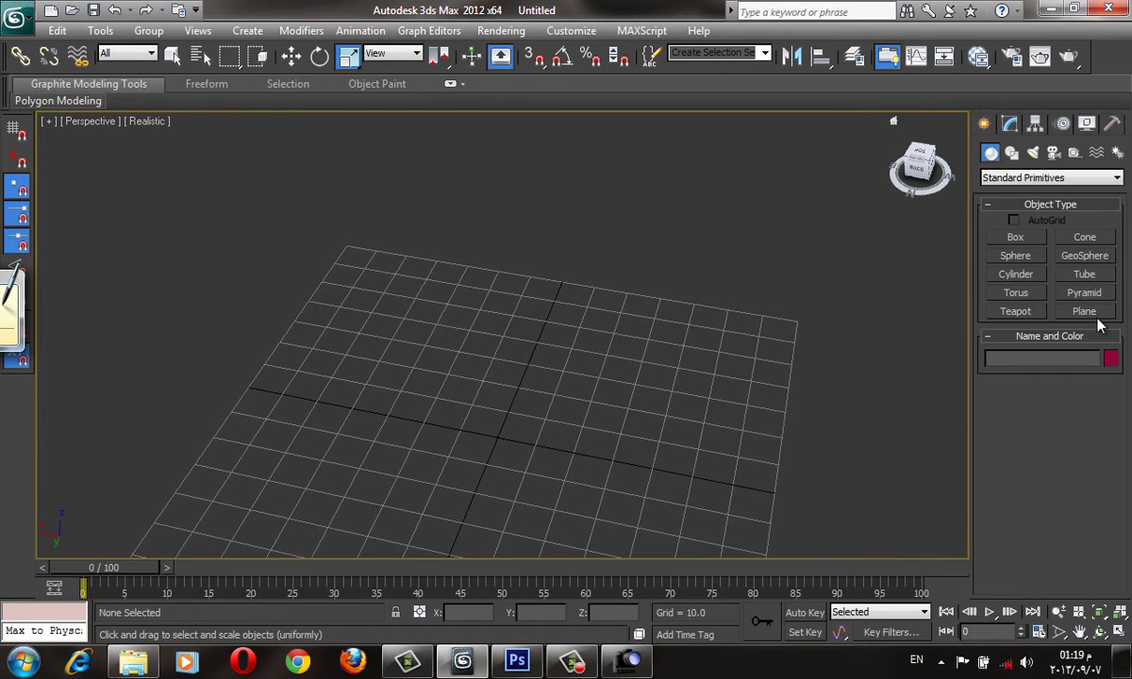
left_click(1027, 279)
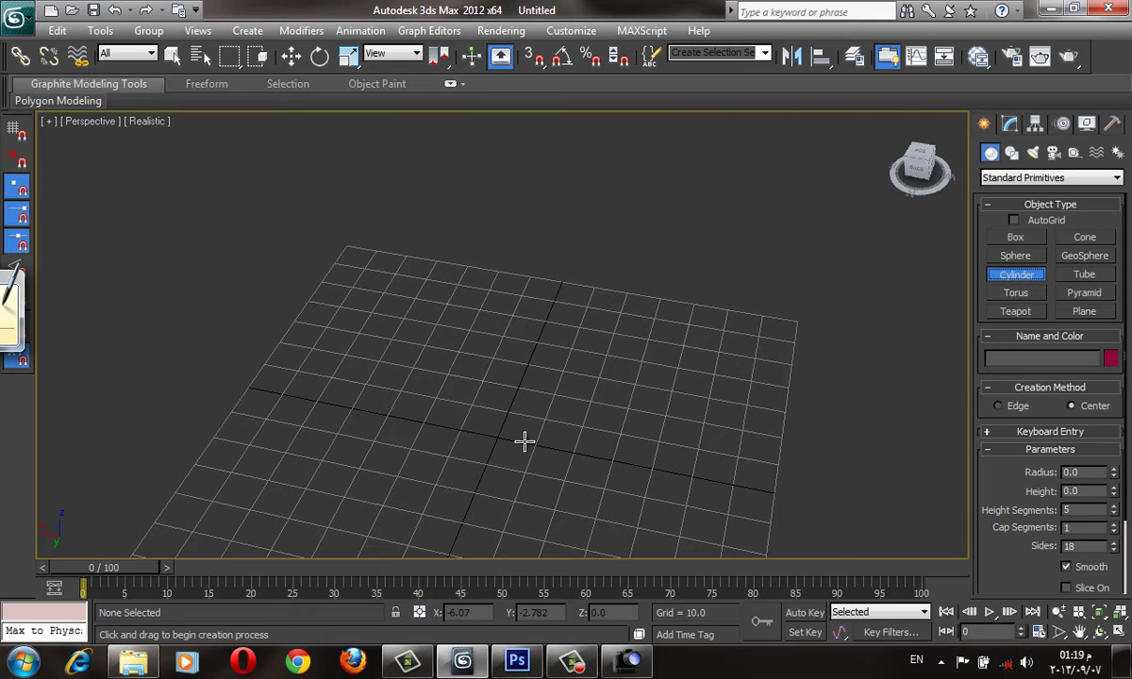
left_click_drag(521, 442, 531, 475)
left_click(518, 348)
key("F4")
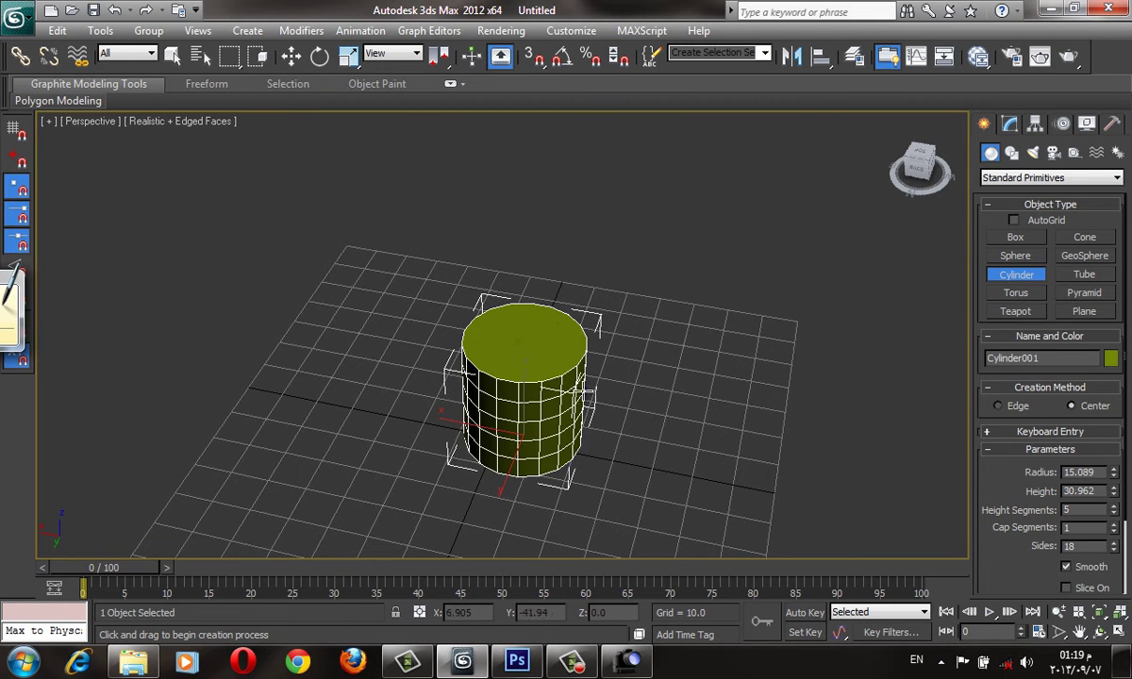
middle_click_drag(528, 348, 576, 367, "alt")
- Reduce the cylinder's height segments from 5 to 3 in the Modify panel
key("r")
left_click(1011, 124)
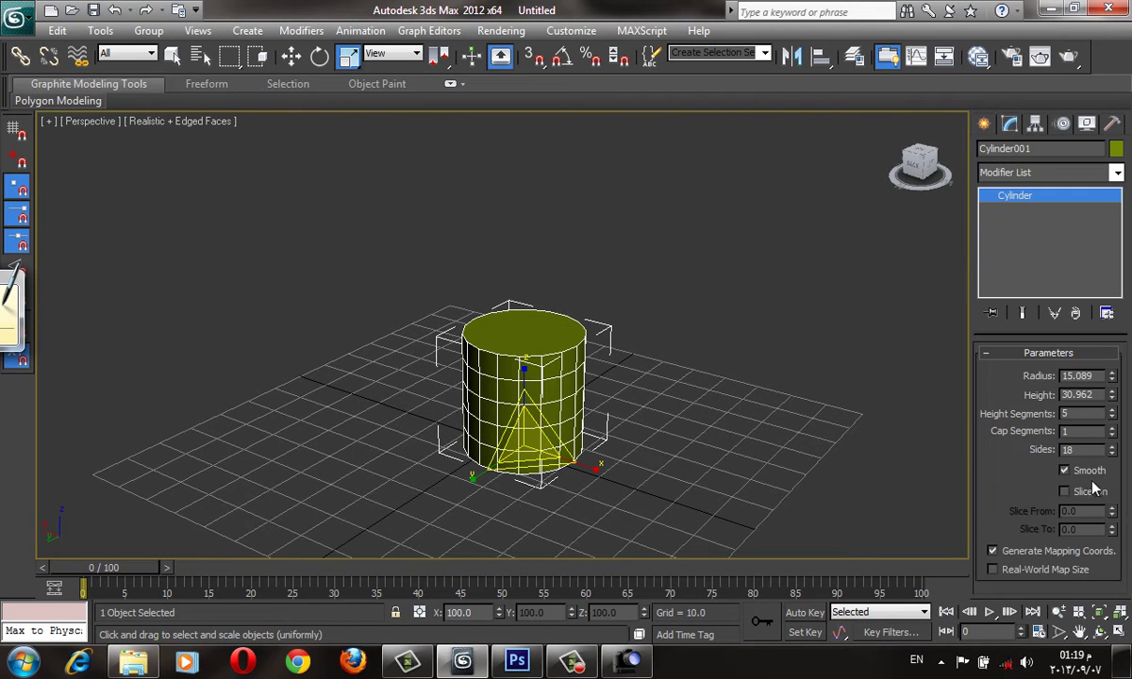
left_click(1111, 418)
left_click(1111, 418)
scroll(676, 377, "up", 2)
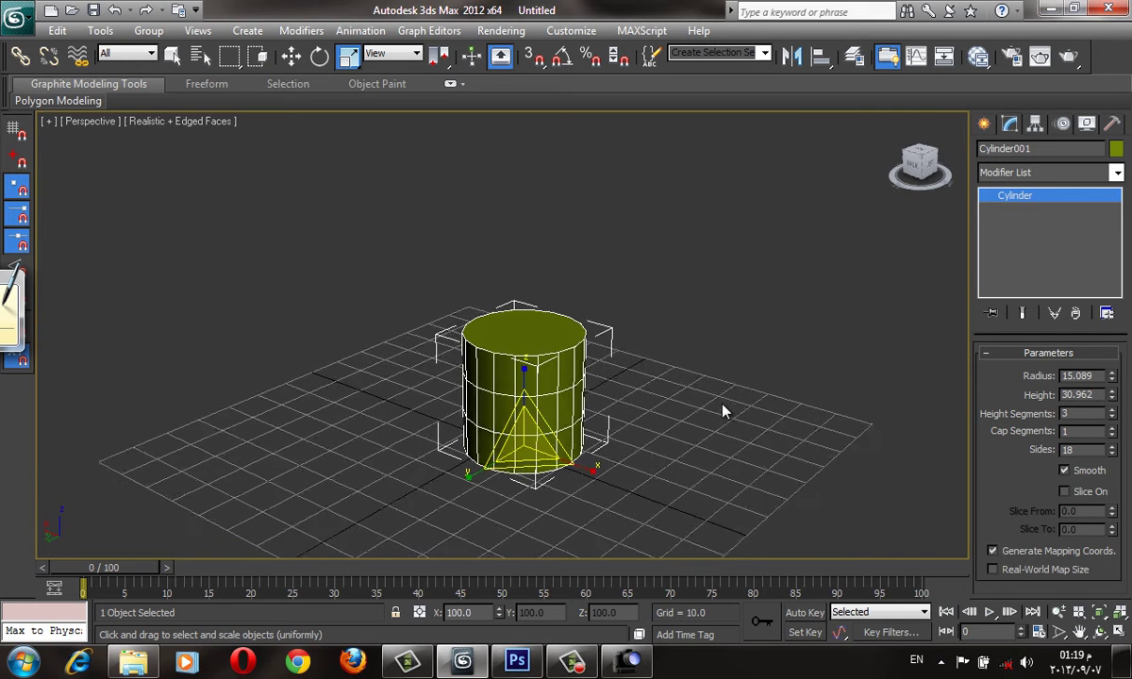
scroll(626, 372, "up", 2)
scroll(626, 372, "up", 2)
left_click(1071, 179)
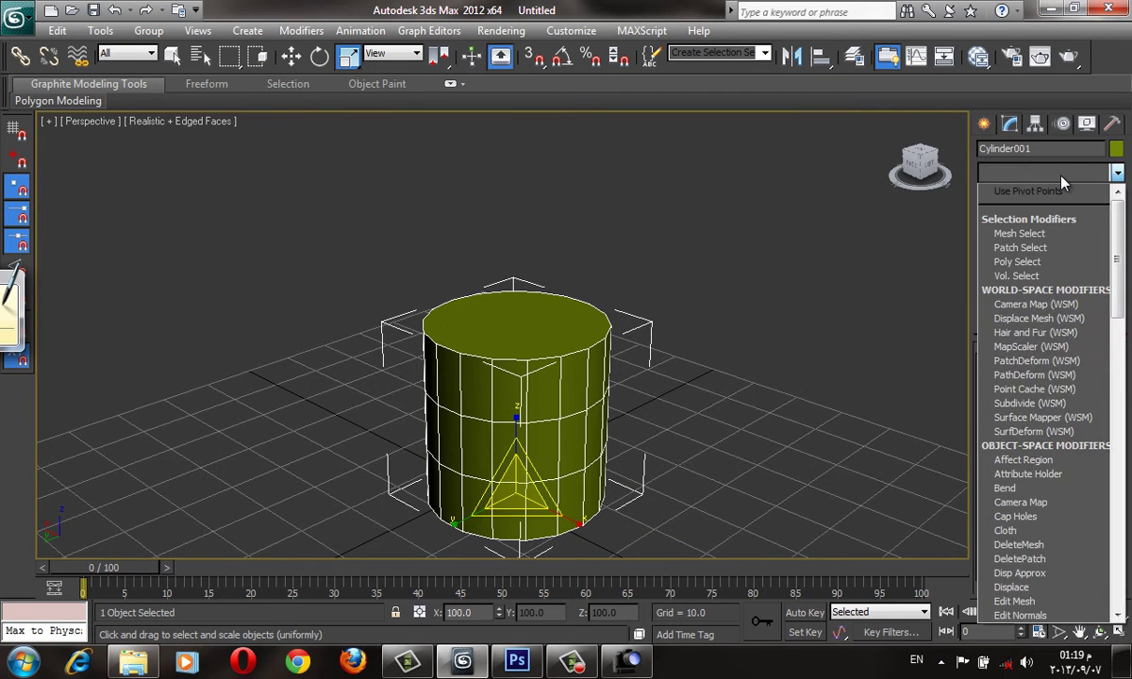
- Add an FFD 3x3x3 modifier and scale the top and bottom lattice points inward in Front view
key("f")
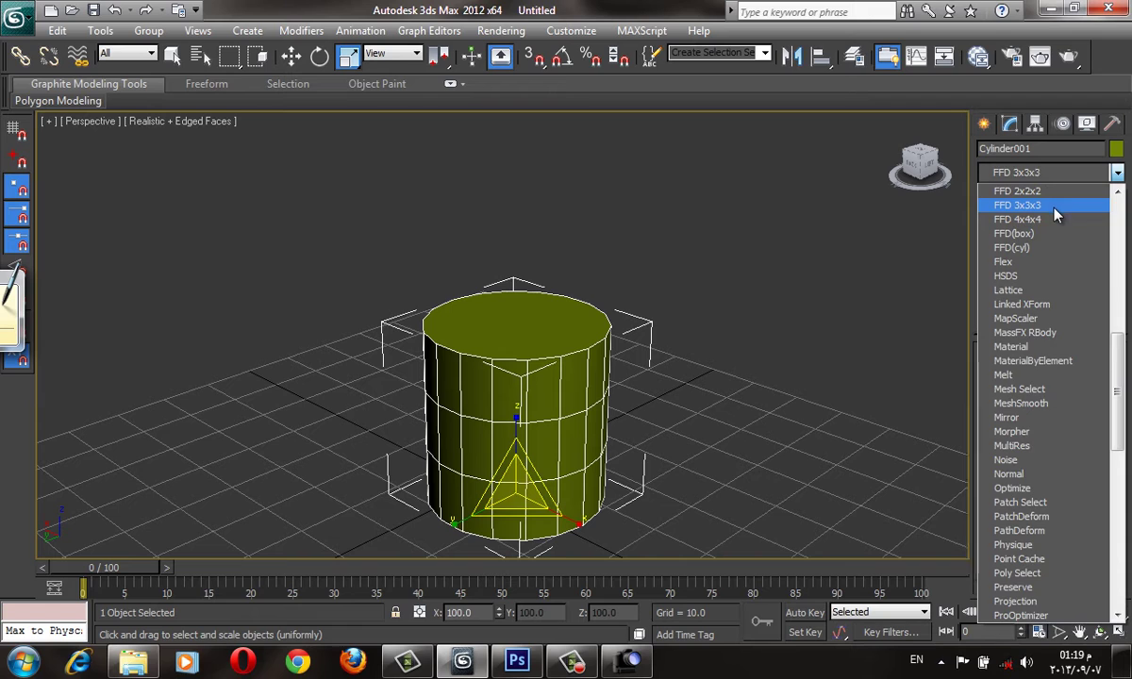
left_click(990, 206)
left_click(1053, 209)
key("f")
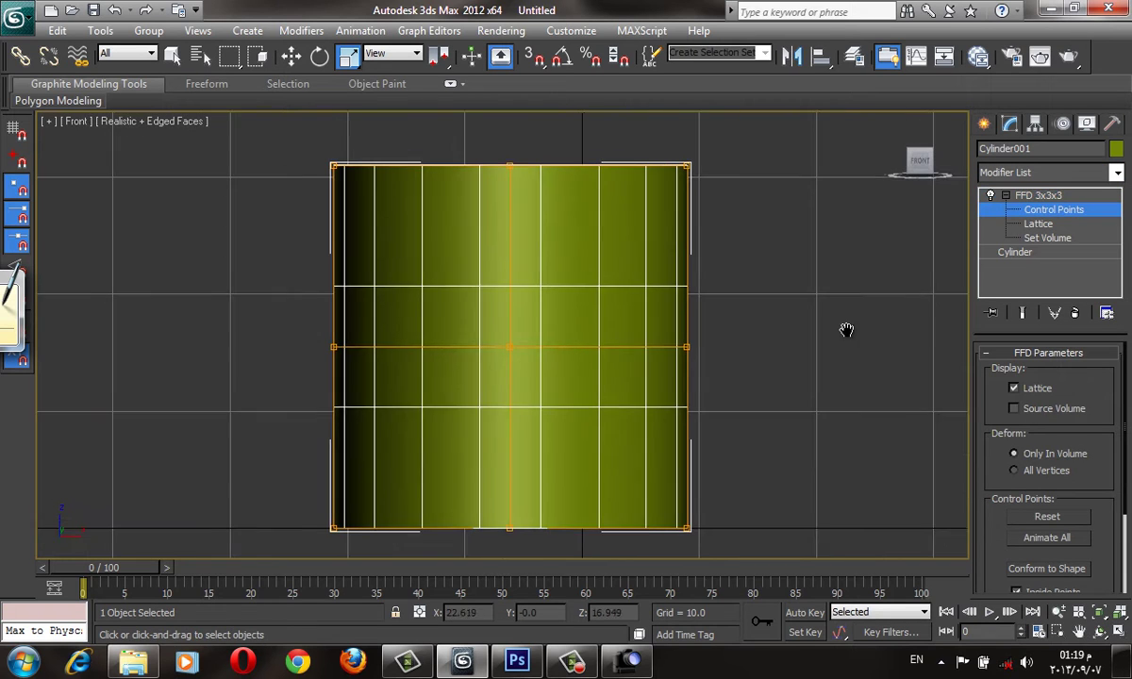
middle_click_drag(355, 235, 357, 242)
scroll(371, 217, "down", 3)
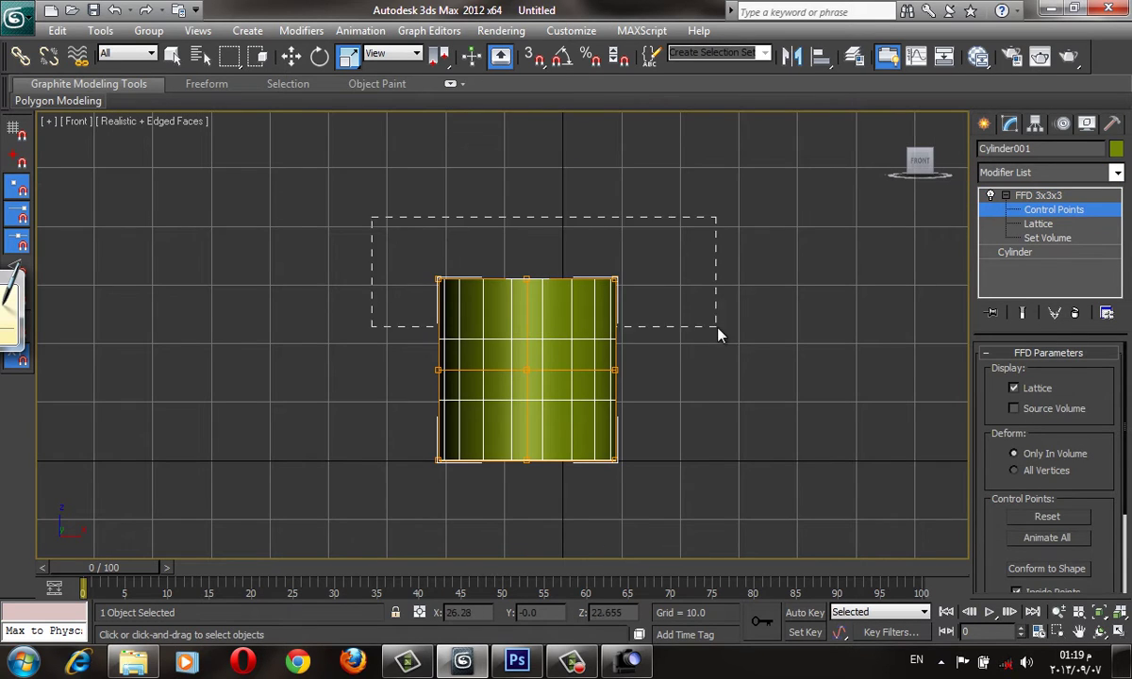
left_click_drag(717, 335, 717, 330)
mouse_move(529, 273)
left_mouse_down()
mouse_move(398, 399)
mouse_move(770, 566)
left_mouse_up()
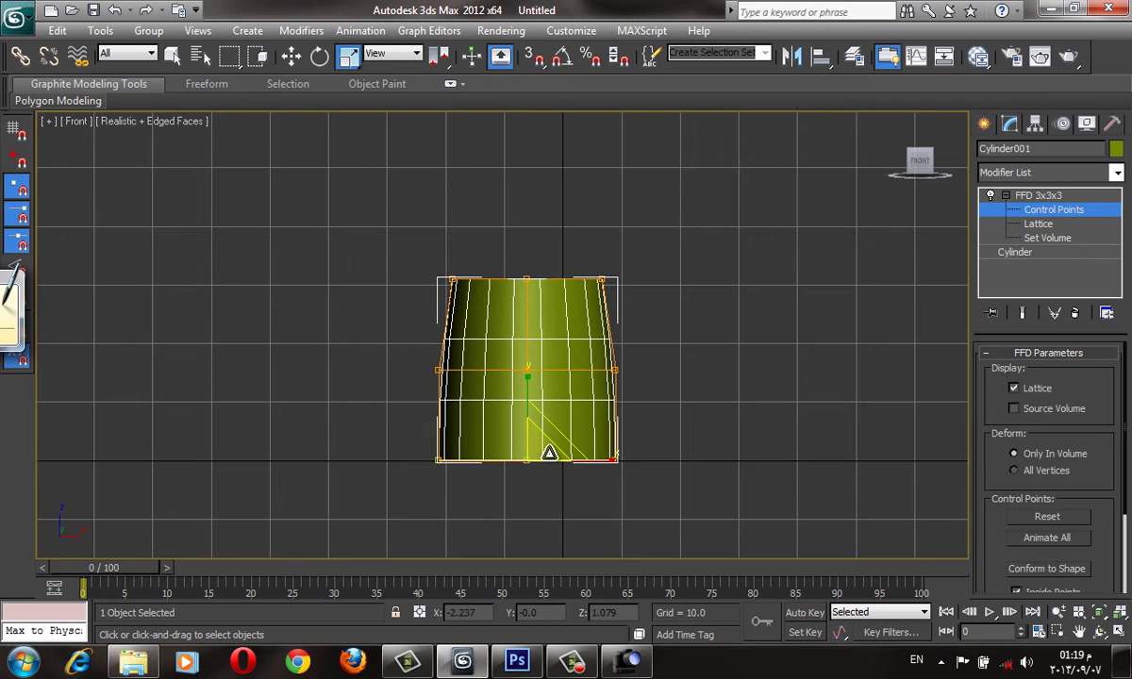
left_click_drag(549, 453, 525, 546)
- Scale the middle lattice row outward, then scale the whole cylinder up uniformly
left_click_drag(417, 342, 719, 432)
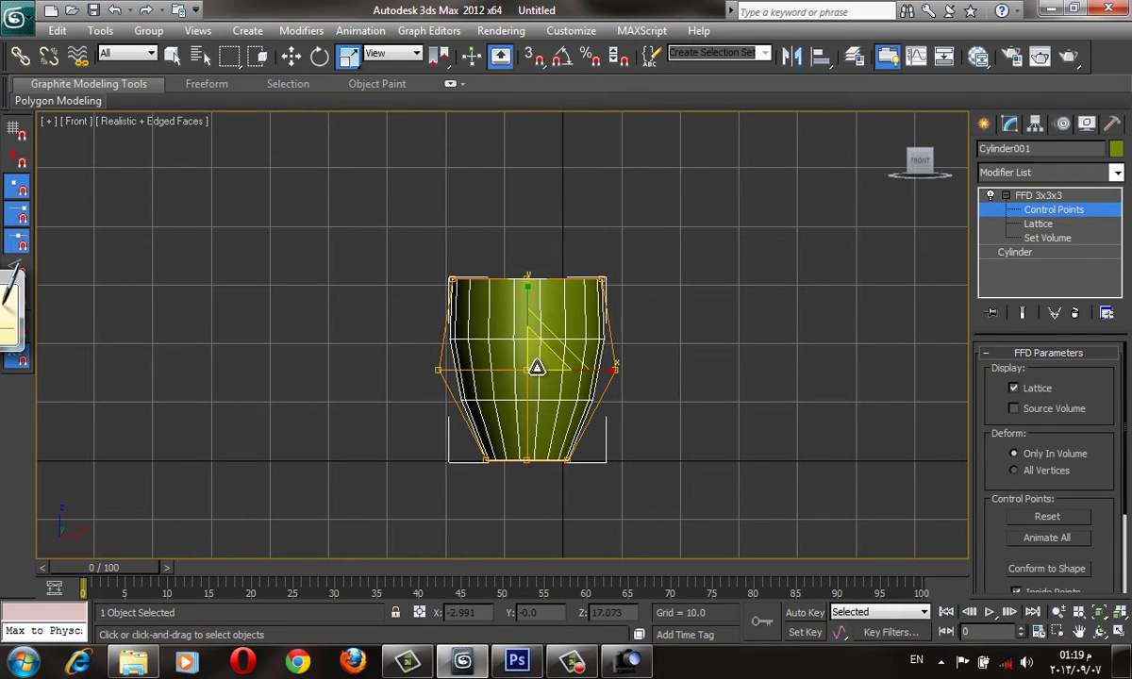
left_click_drag(536, 367, 626, 366)
mouse_move(626, 366)
middle_mouse_down("alt")
mouse_move(614, 391)
mouse_move(622, 412)
middle_mouse_up("alt")
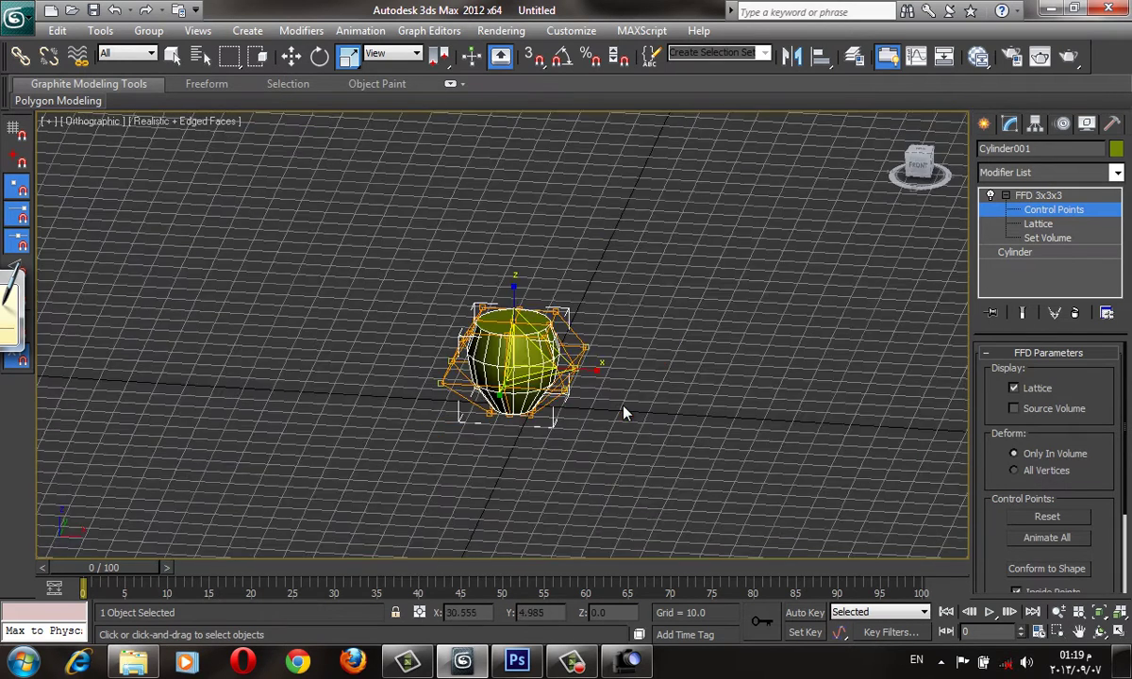
key("p")
key("z")
left_click(983, 123)
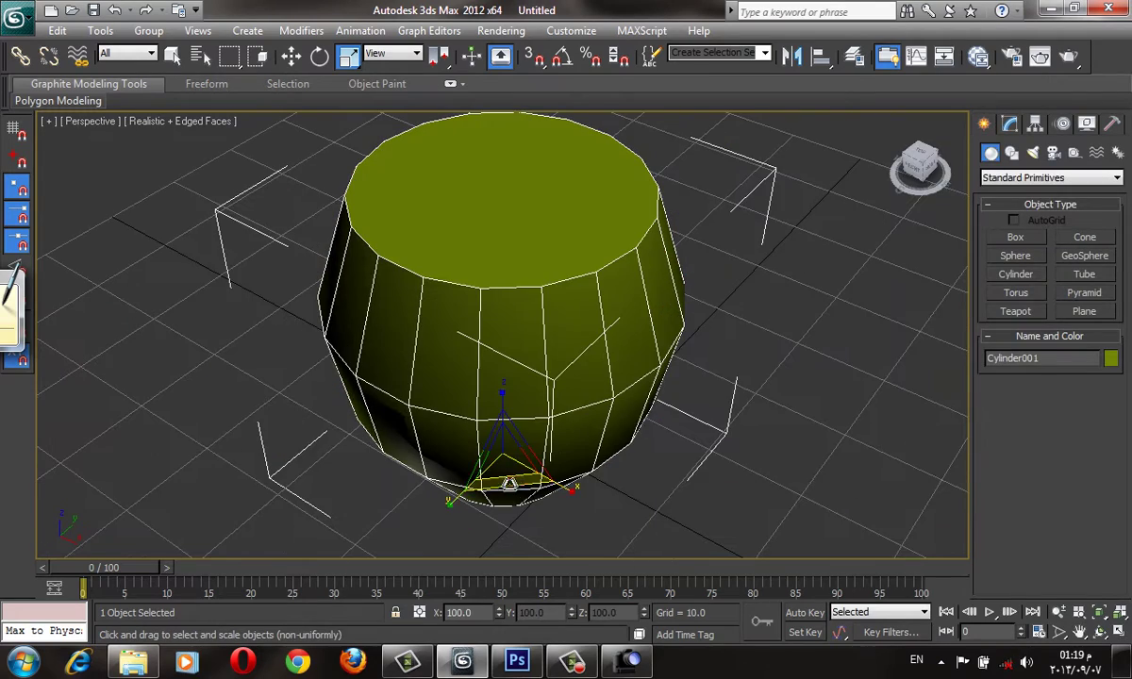
left_click_drag(510, 484, 511, 462)
- Widen the pot by scaling lattice points outward, then narrow its bottom row inward
middle_click_drag(849, 283, 887, 254, "alt")
mouse_move(816, 267)
middle_mouse_down("alt")
mouse_move(804, 315)
mouse_move(1050, 323)
middle_mouse_up("alt")
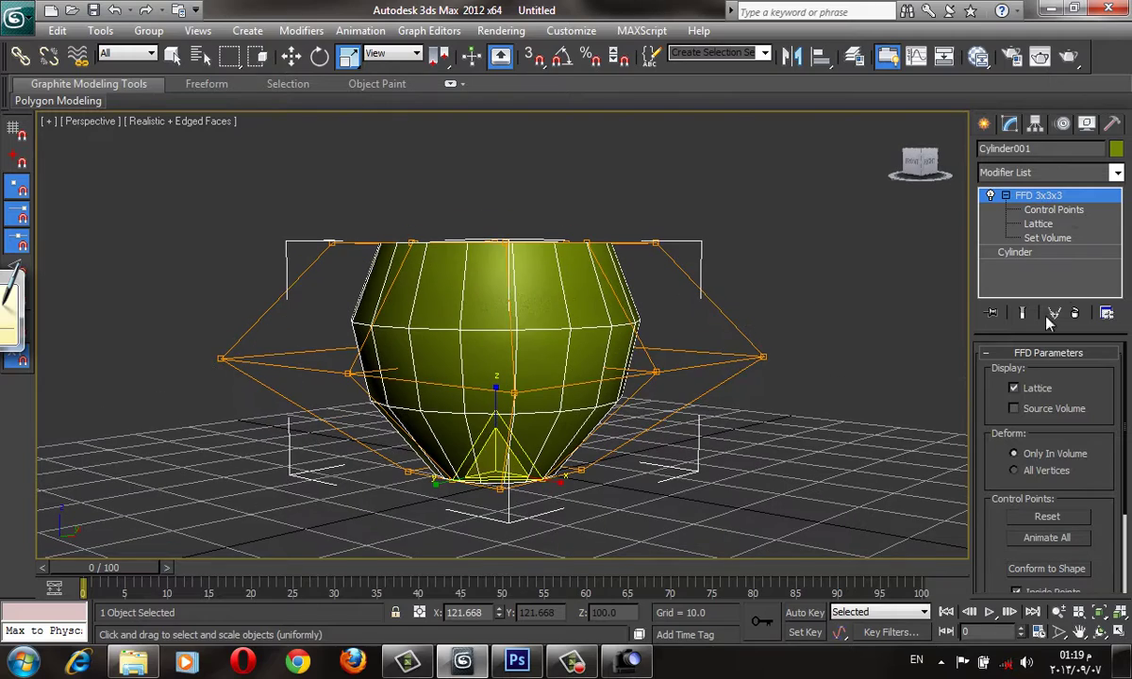
middle_click_drag(606, 402, 519, 449, "alt")
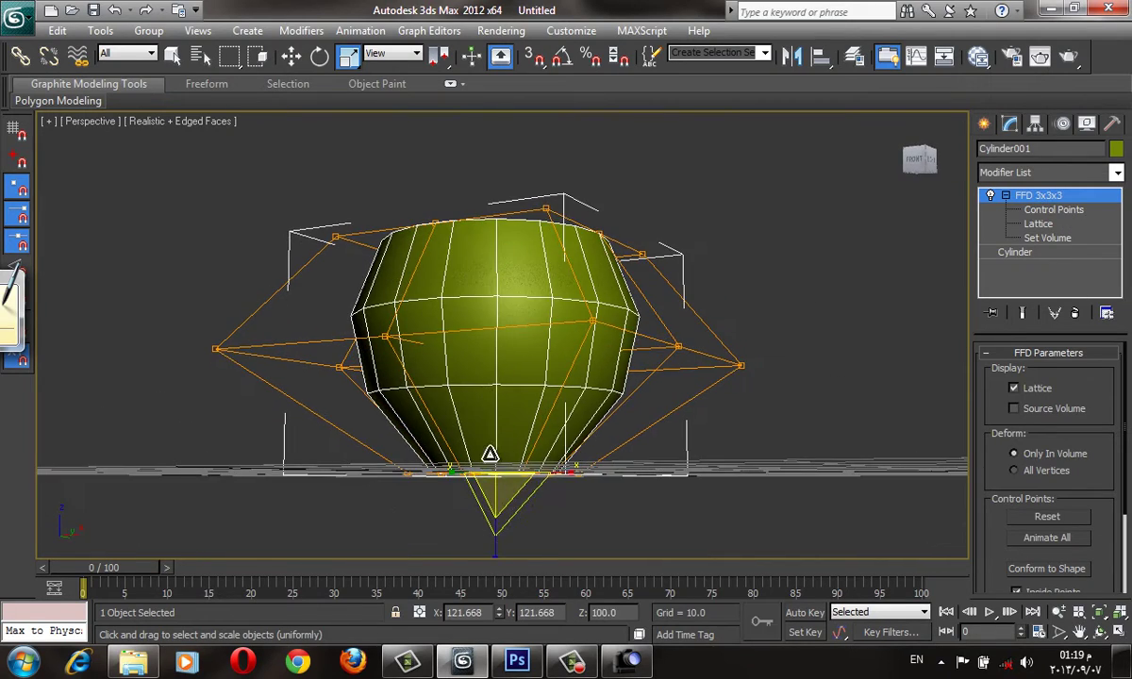
left_click(1053, 210)
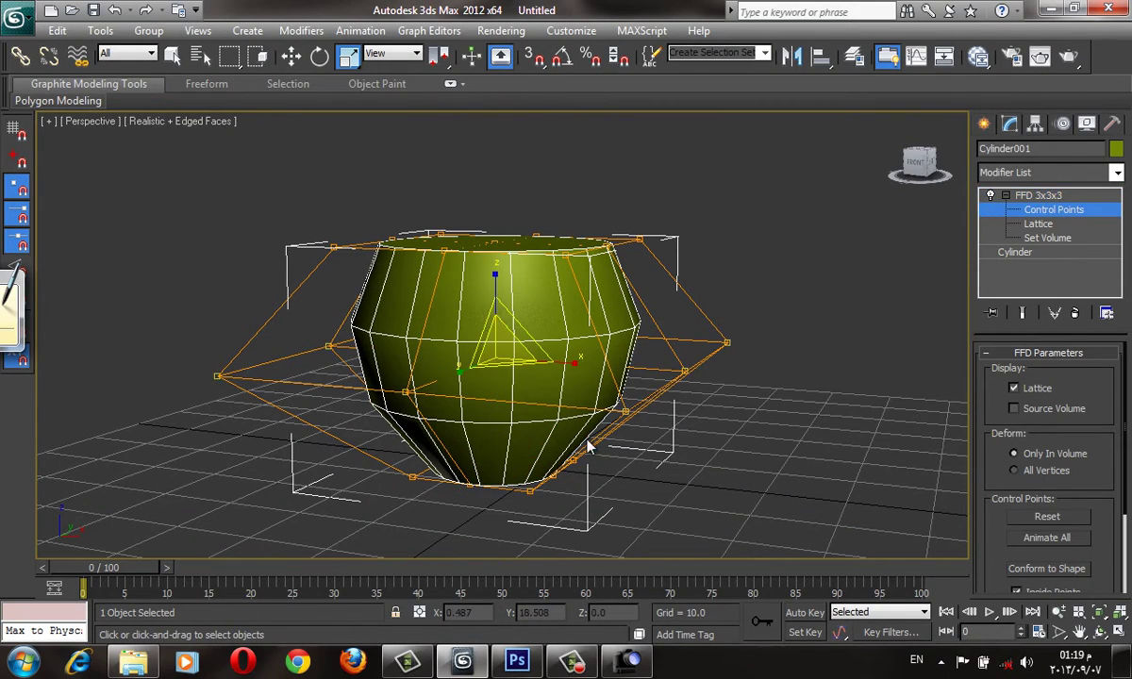
left_click_drag(495, 325, 498, 341)
middle_click_drag(498, 342, 341, 391, "alt")
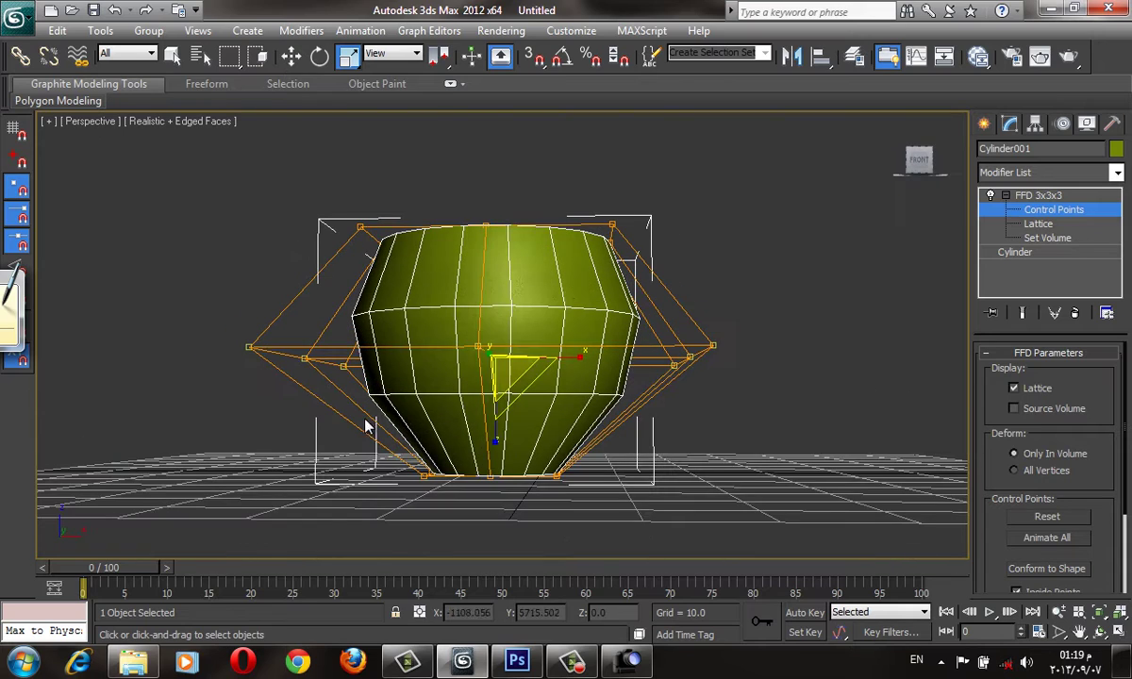
mouse_move(664, 552)
left_mouse_down()
mouse_move(506, 487)
mouse_move(505, 469)
mouse_move(626, 384)
left_mouse_up()
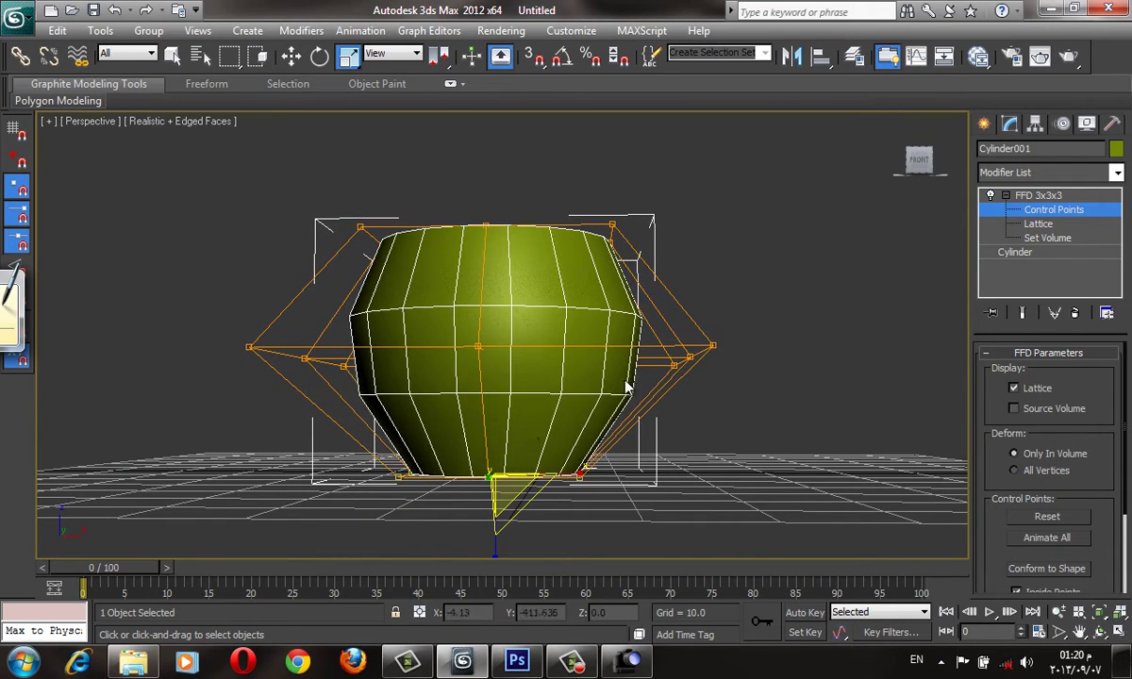
middle_click_drag(626, 383, 601, 393, "alt")
- Raise the base cylinder's height segments to 5
left_click(1080, 253)
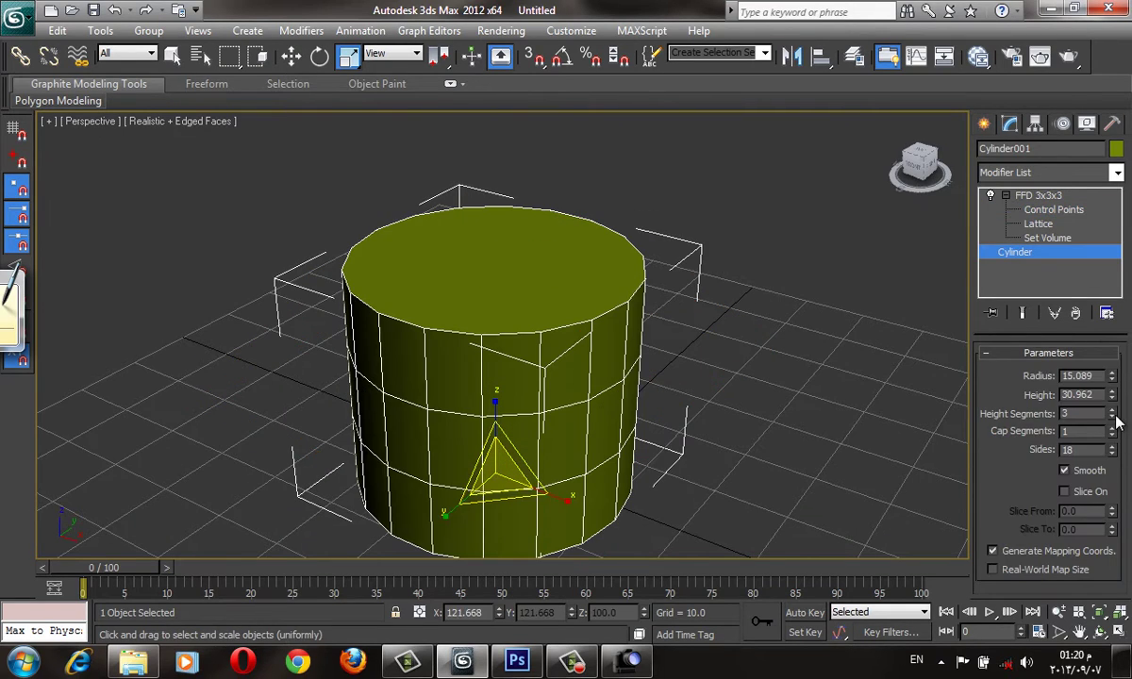
left_click(1112, 411)
left_click(1112, 411)
left_click(1022, 313)
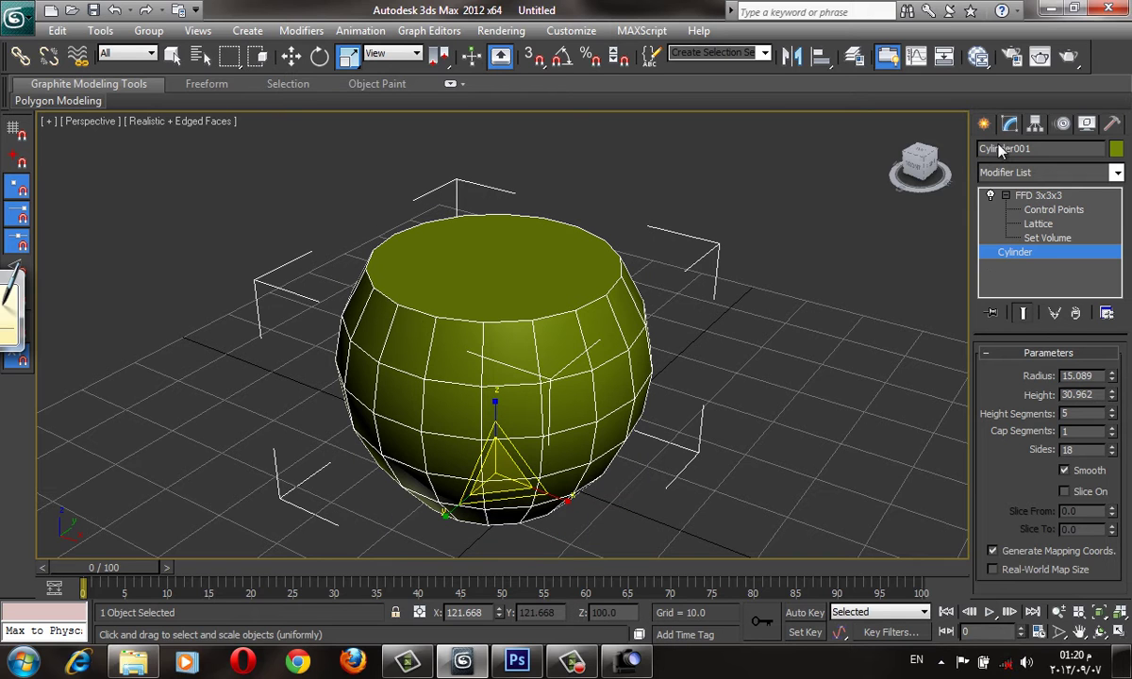
middle_click_drag(586, 336, 604, 341, "alt")
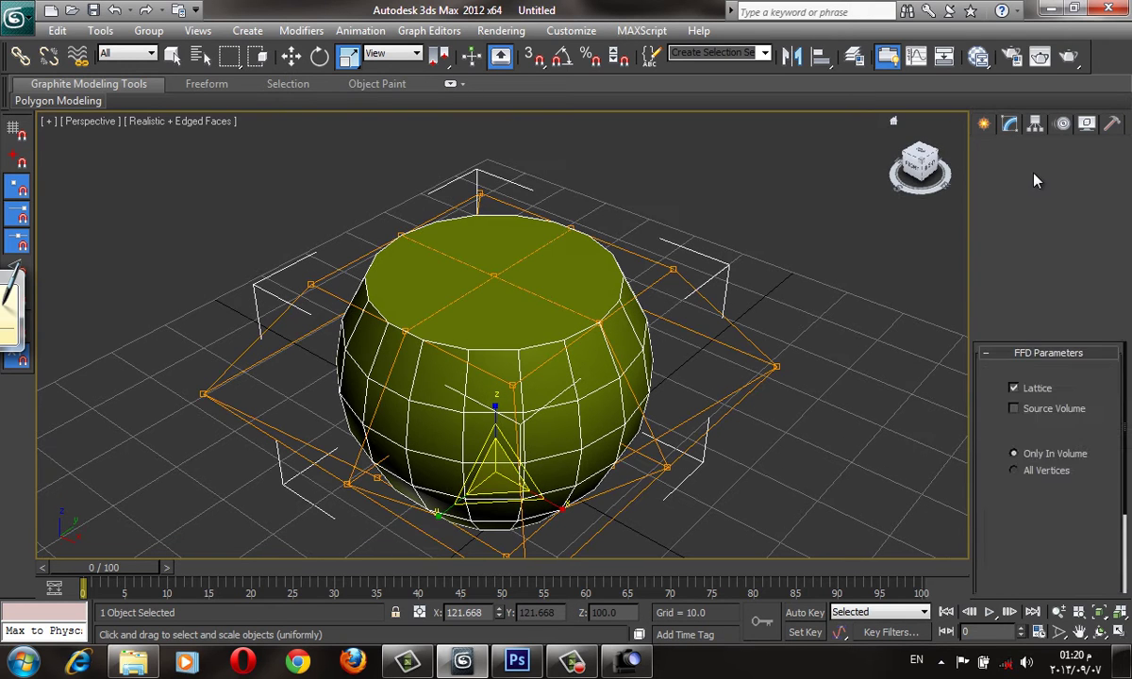
- Add an Edit Poly modifier above the FFD and enter Vertex level
left_click(1037, 173)
scroll(1037, 283, "down", 5)
left_click(1040, 175)
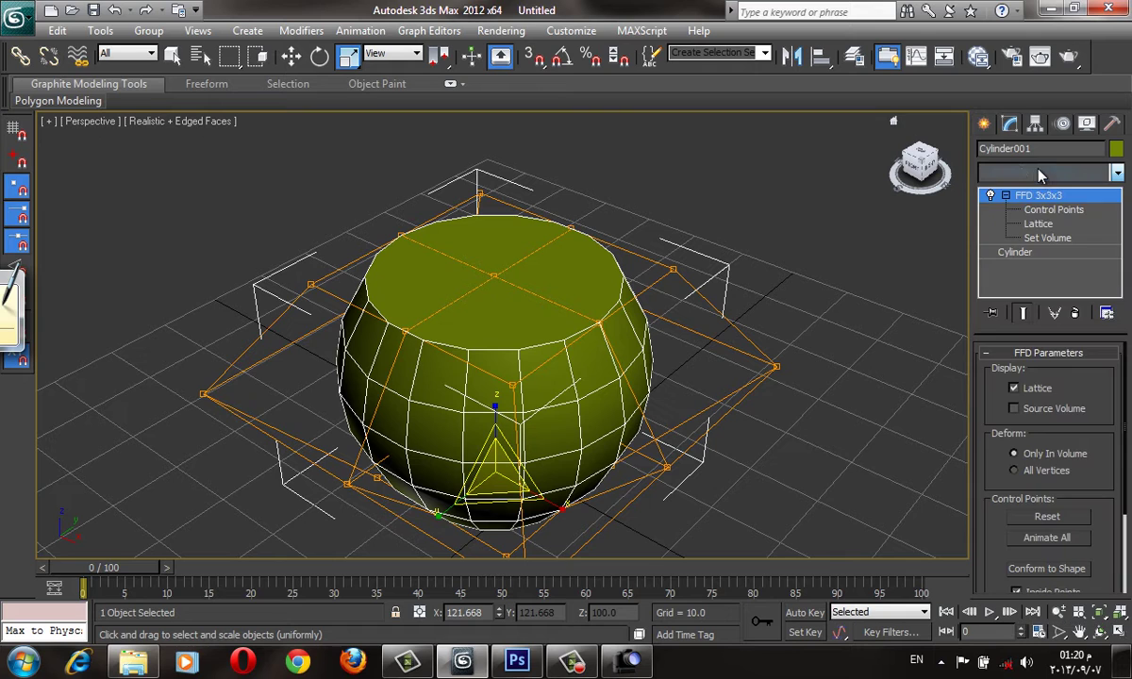
left_click(1063, 176)
scroll(1063, 185, "down", 10)
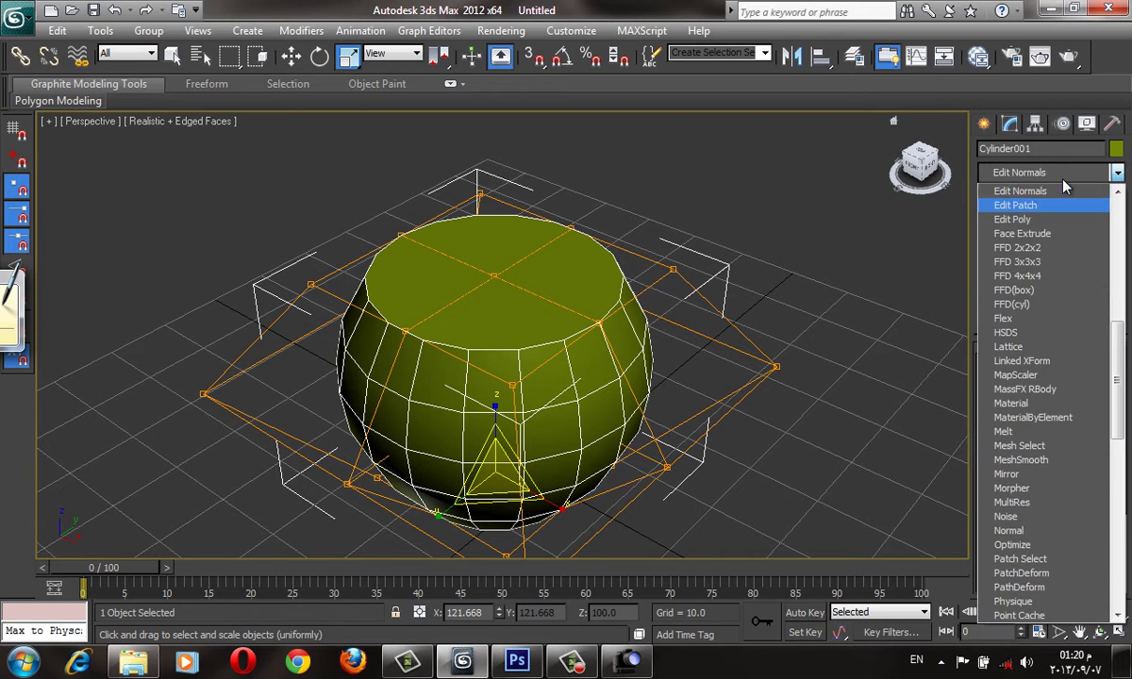
scroll(1064, 186, "down", 1)
left_click(1055, 206)
left_click(1002, 355)
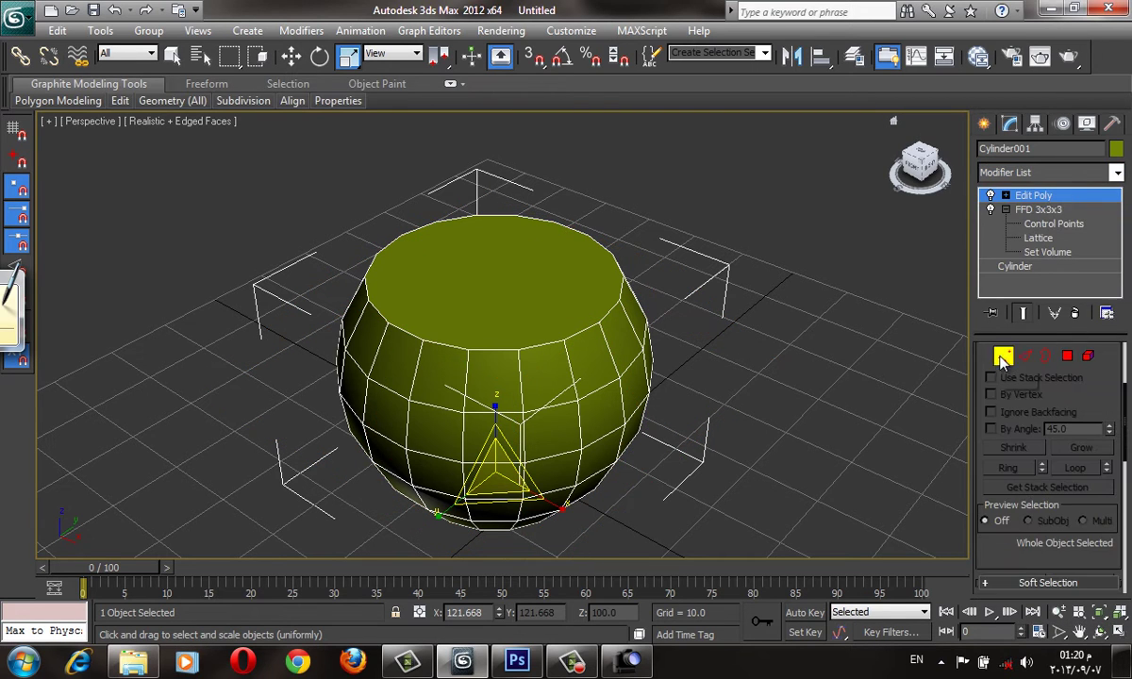
- Connect a pair of opposite top-rim vertices with a new edge across the cap
left_click(567, 341)
mouse_move(569, 341)
middle_mouse_down("alt")
mouse_move(599, 324)
mouse_move(606, 338)
mouse_move(580, 247)
mouse_move(544, 176)
middle_mouse_up("alt")
left_click(610, 327)
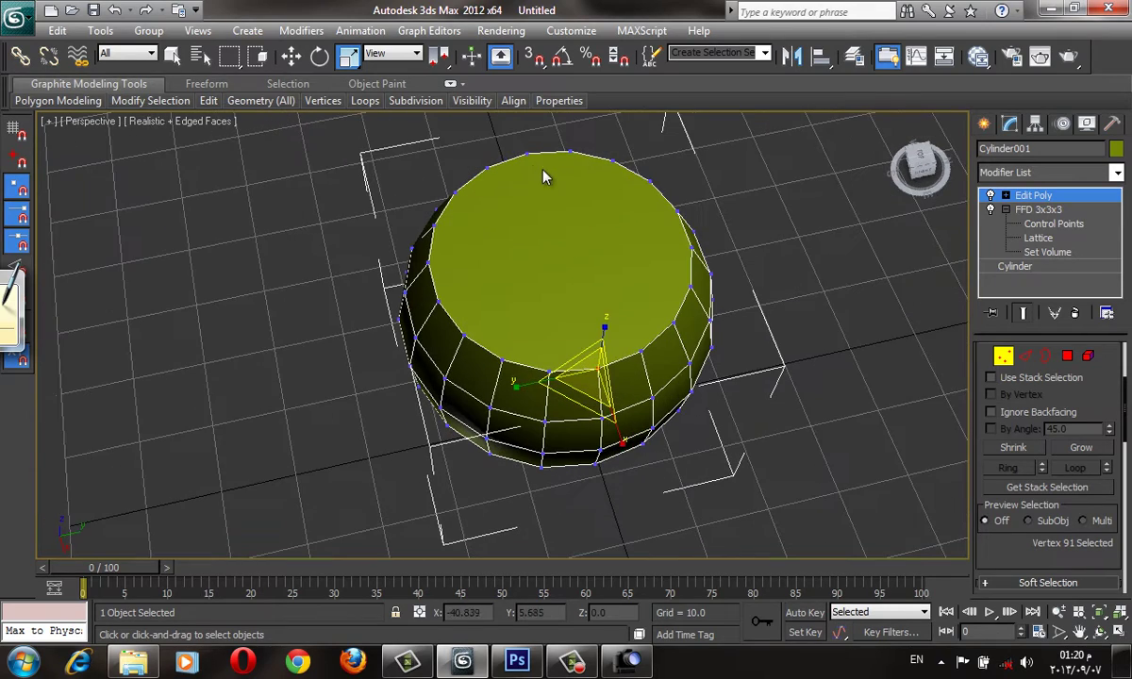
left_click(526, 156, "ctrl")
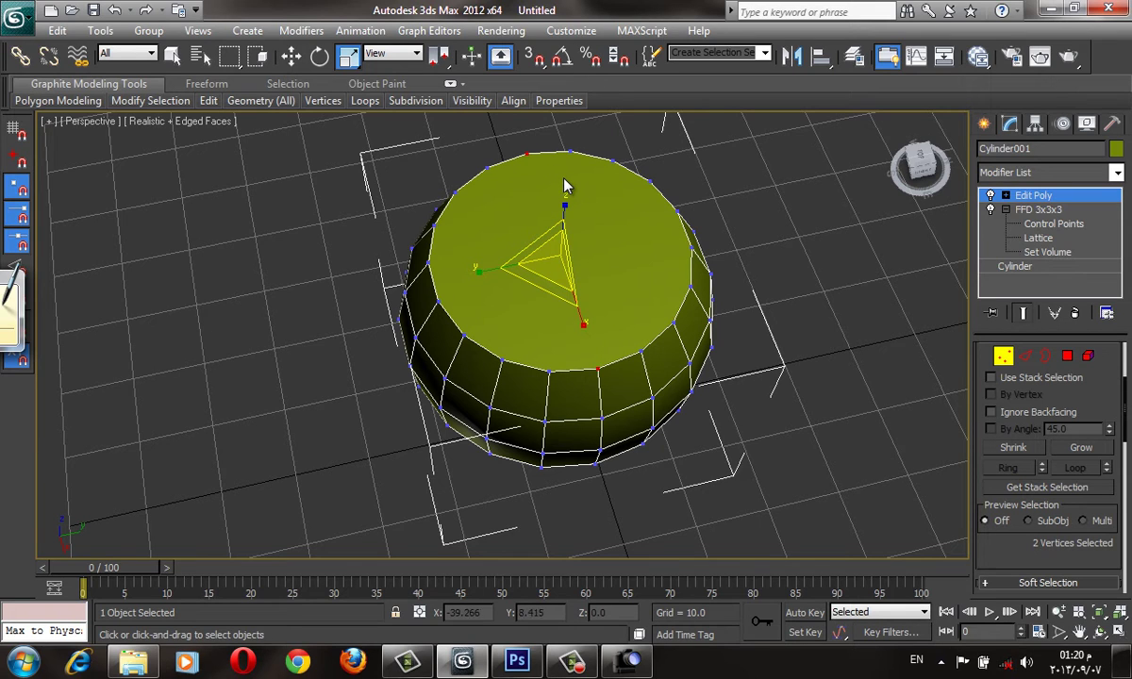
scroll(1015, 548, "down", 5)
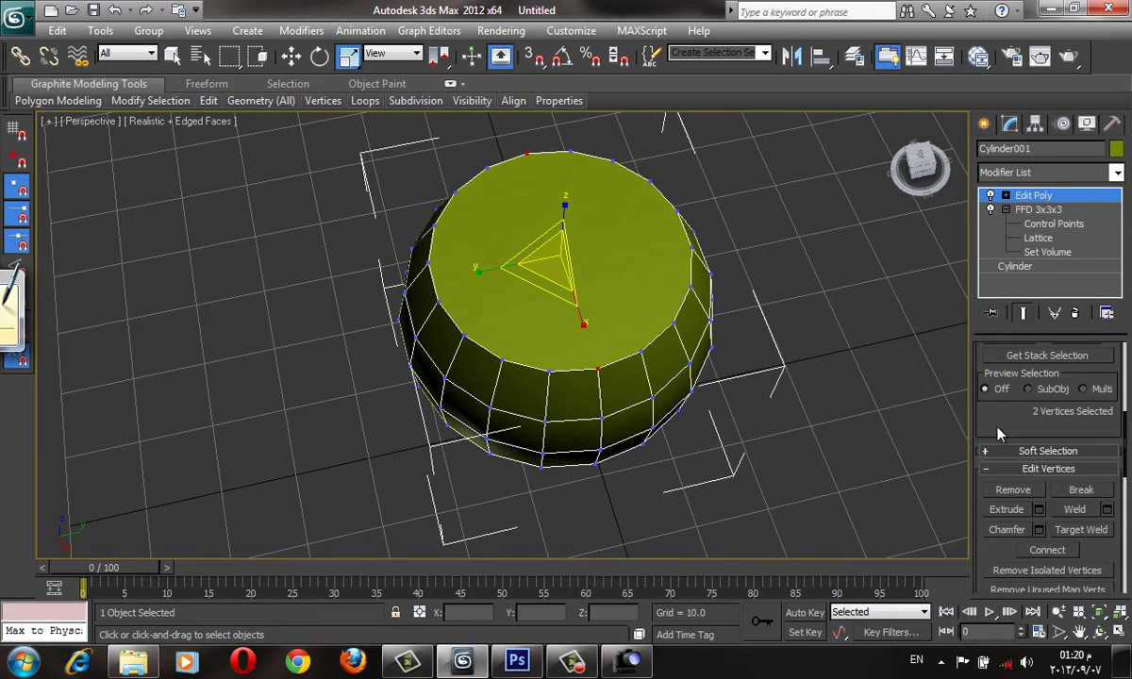
left_click(569, 152)
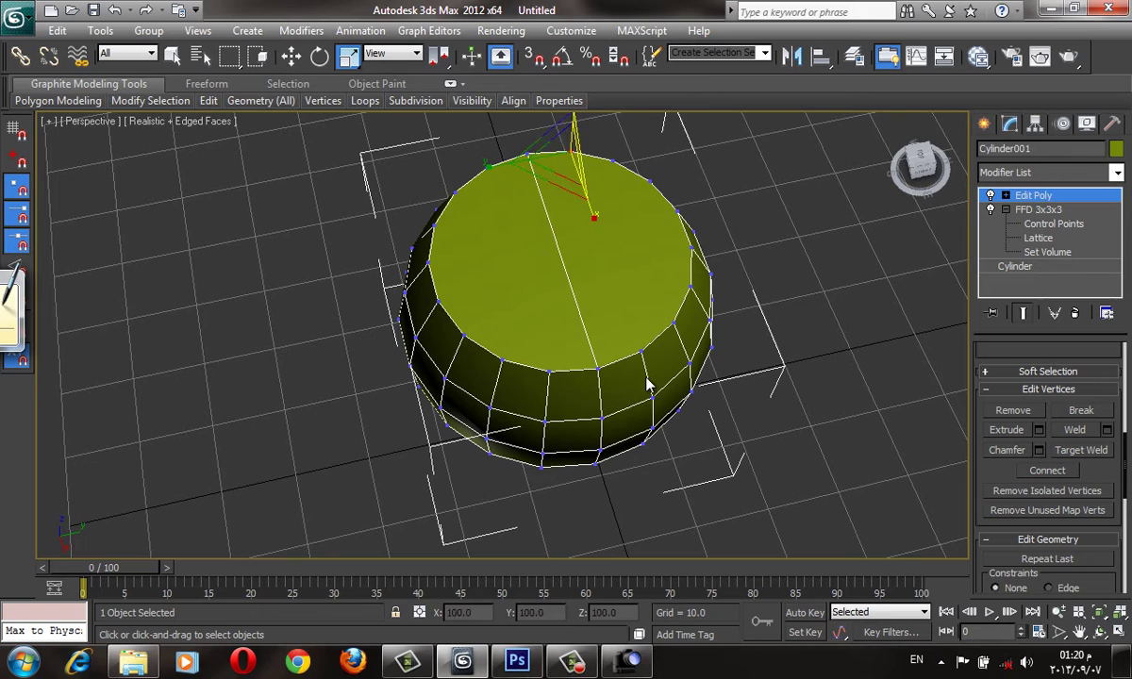
left_click(641, 351, "ctrl")
left_click(1047, 471)
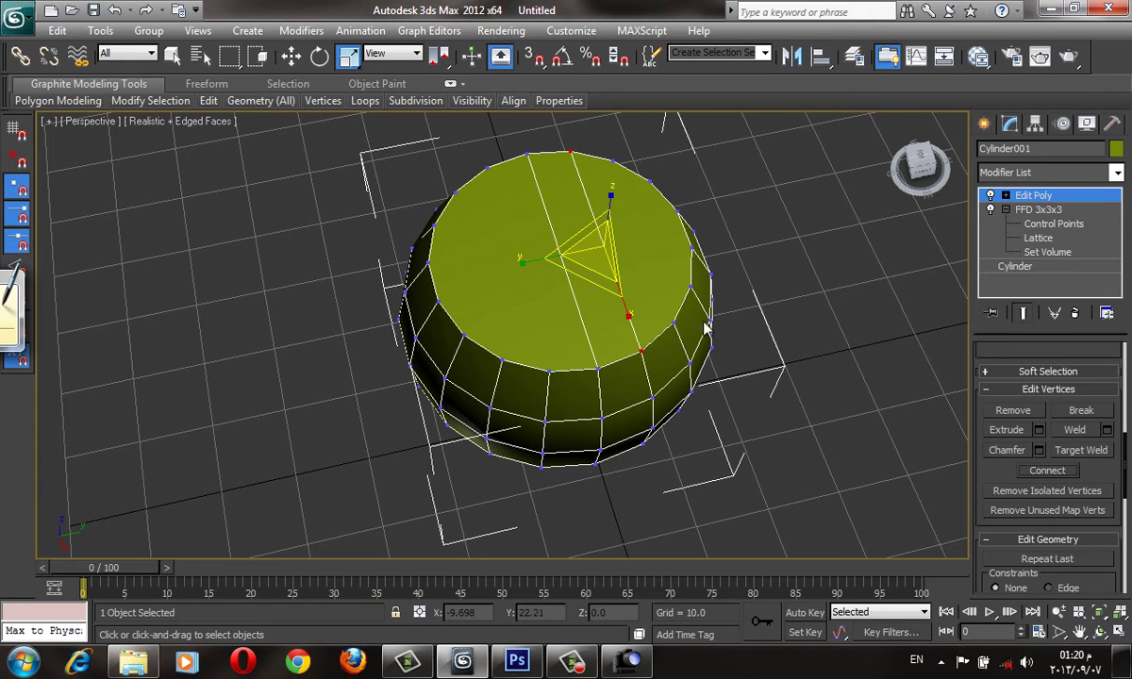
- Connect another pair of rim vertices with a second edge across the top
left_click(675, 324)
left_click(610, 161, "ctrl")
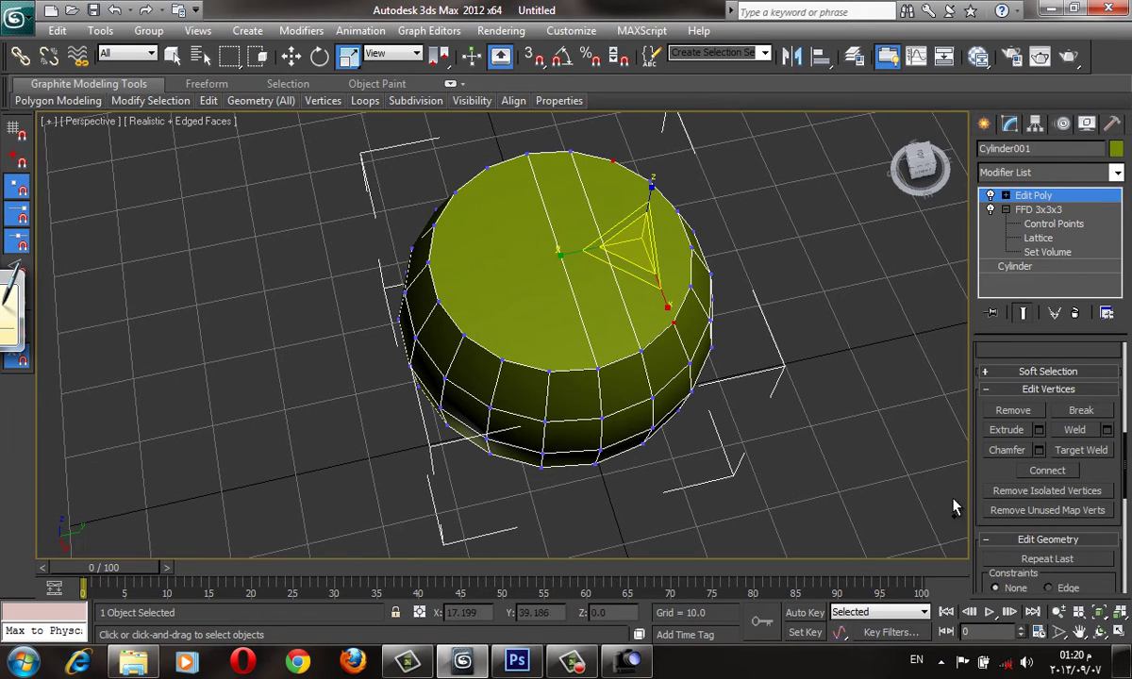
left_click(1042, 472)
left_click(691, 291)
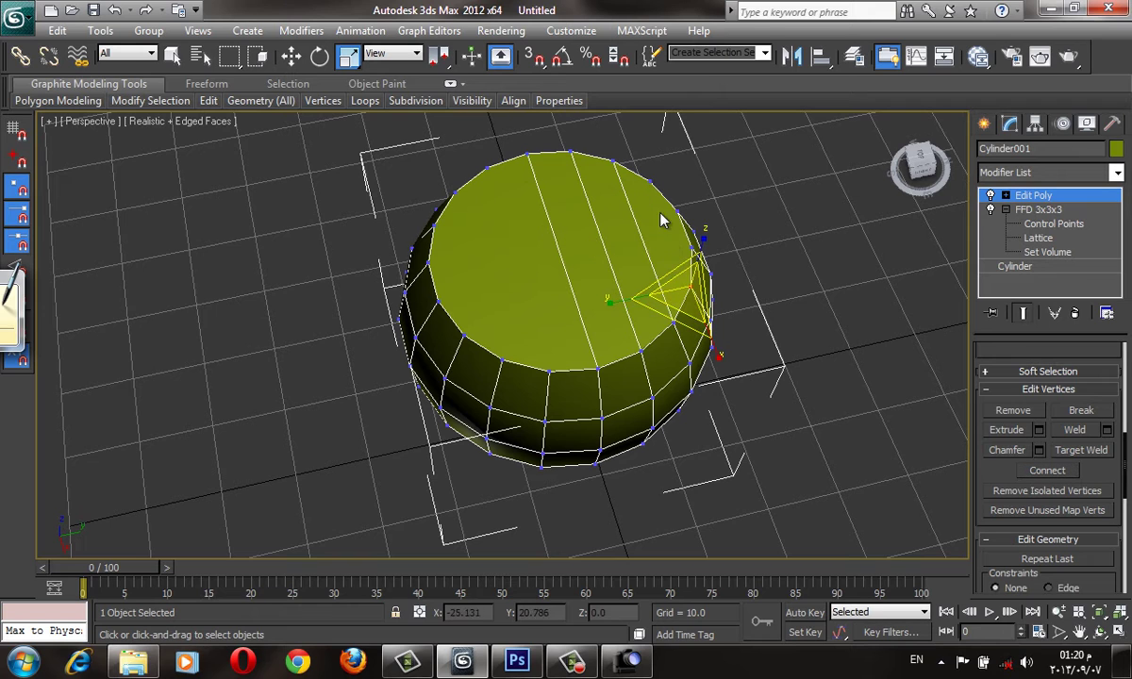
middle_click_drag(650, 179, 802, 330, "alt")
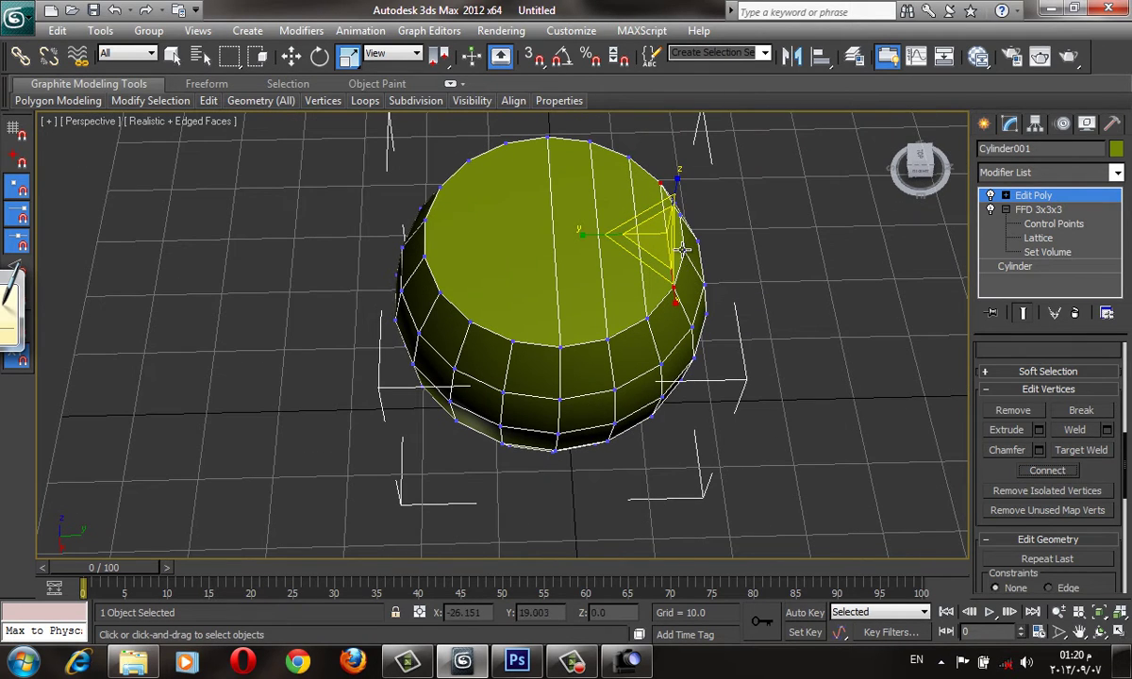
mouse_move(749, 310)
middle_mouse_down("alt")
mouse_move(800, 261)
mouse_move(1013, 142)
middle_mouse_up("alt")
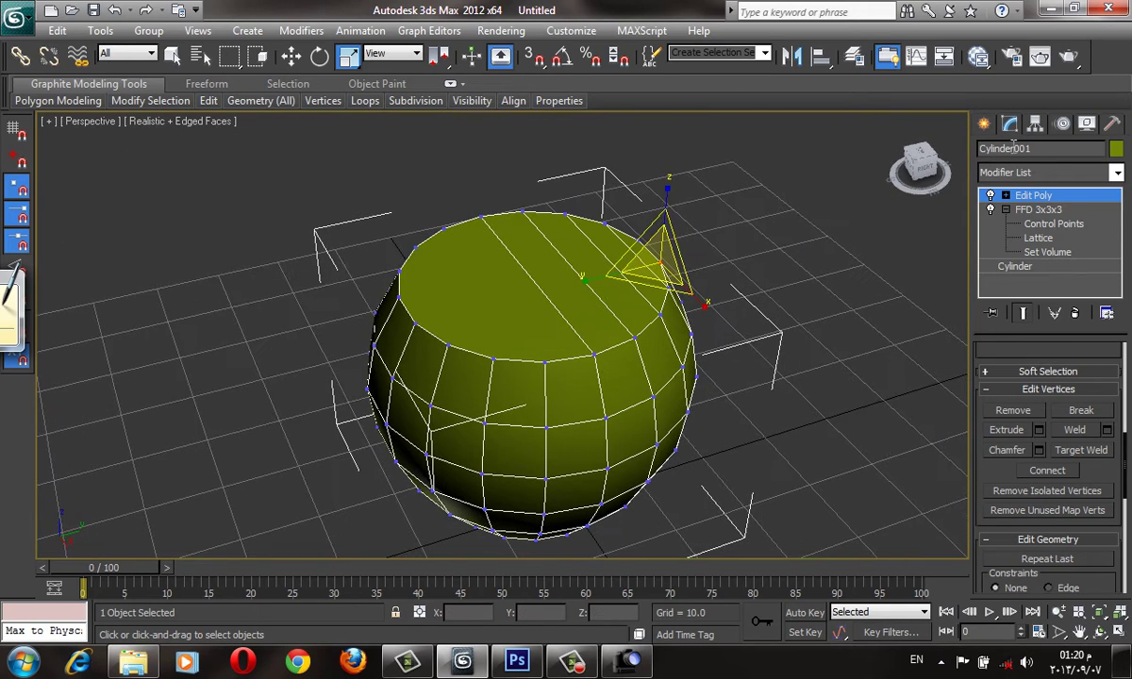
- At Edge level, move the top-right cap edge up on Z to stretch the back
left_click(1005, 196)
left_click(1034, 223)
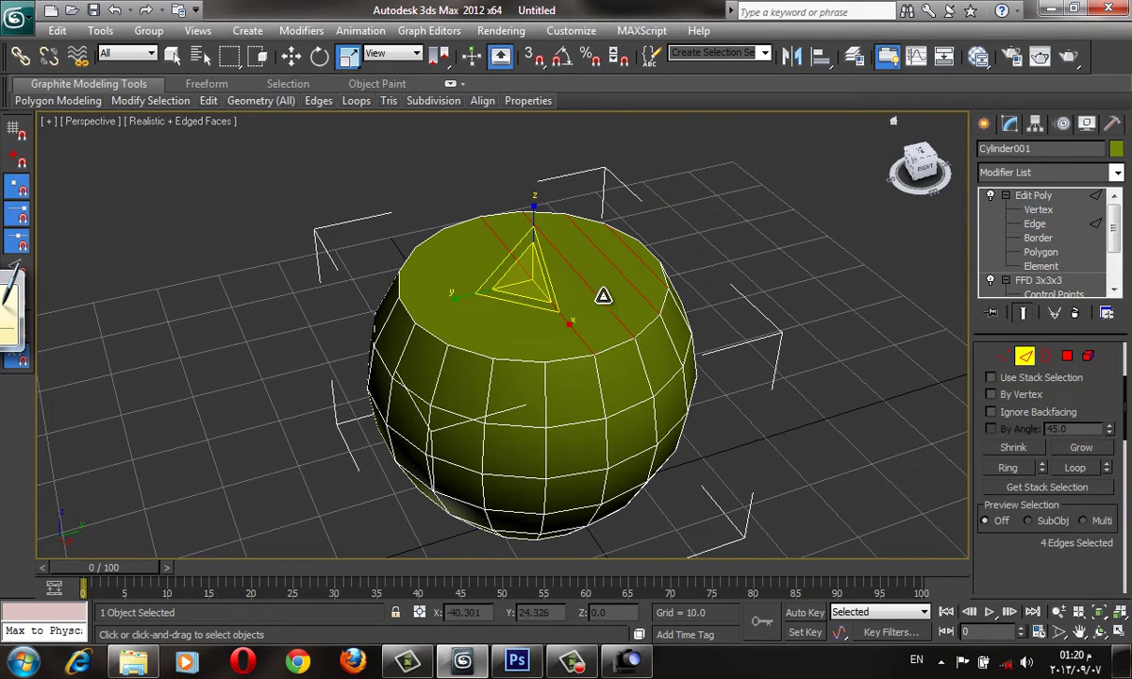
mouse_move(576, 328)
left_mouse_down()
mouse_move(576, 177)
mouse_move(608, 175)
mouse_move(613, 128)
left_mouse_up()
key("w")
left_click(562, 222)
left_click(589, 184)
left_click(585, 161)
middle_click_drag(630, 193, 627, 208)
left_click_drag(622, 189, 624, 168)
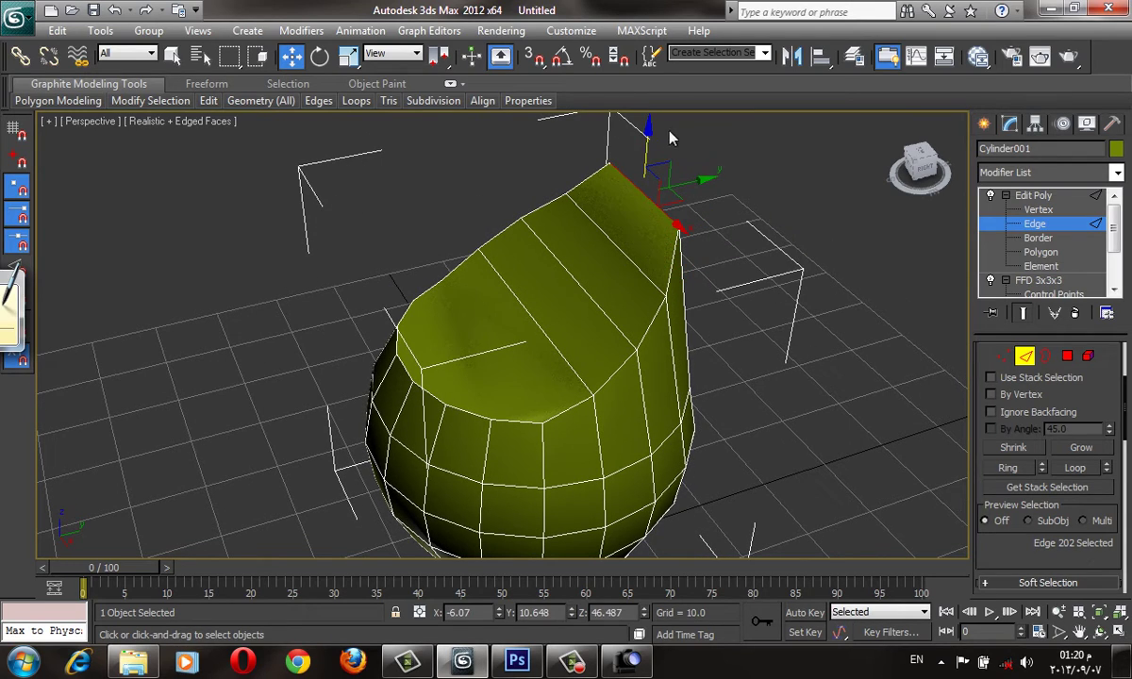
- Pull another top edge upward to raise the tip of the back
mouse_move(644, 151)
middle_mouse_down("alt")
mouse_move(624, 349)
mouse_move(641, 278)
middle_mouse_up("alt")
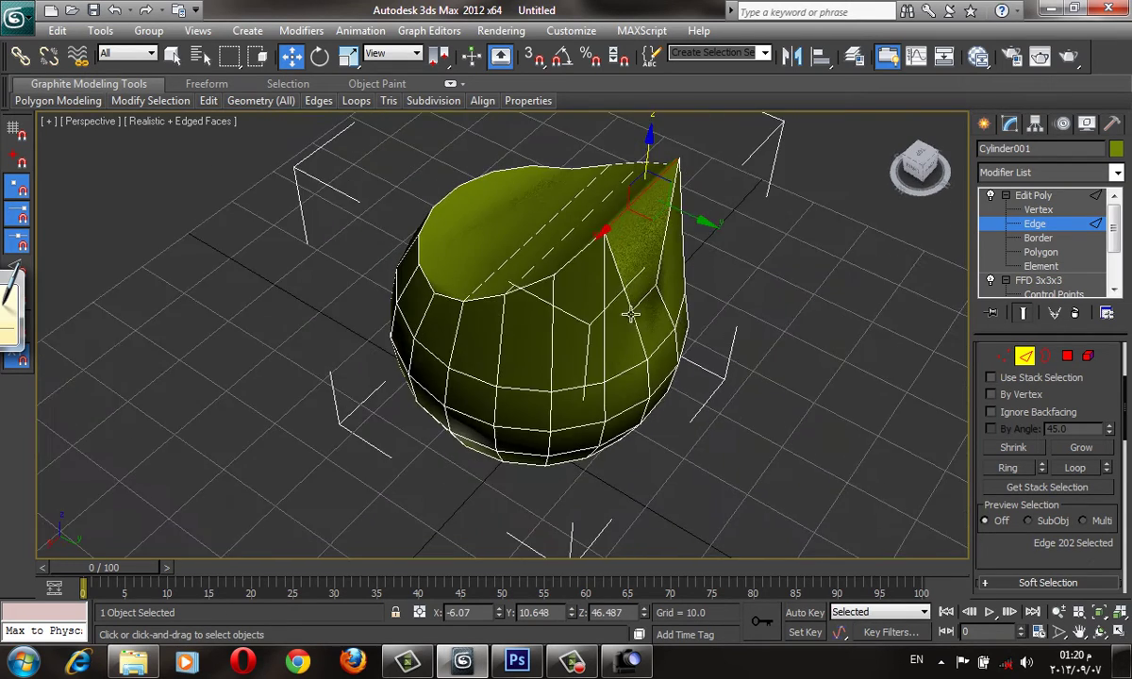
left_click(646, 273)
left_click_drag(650, 246, 650, 203)
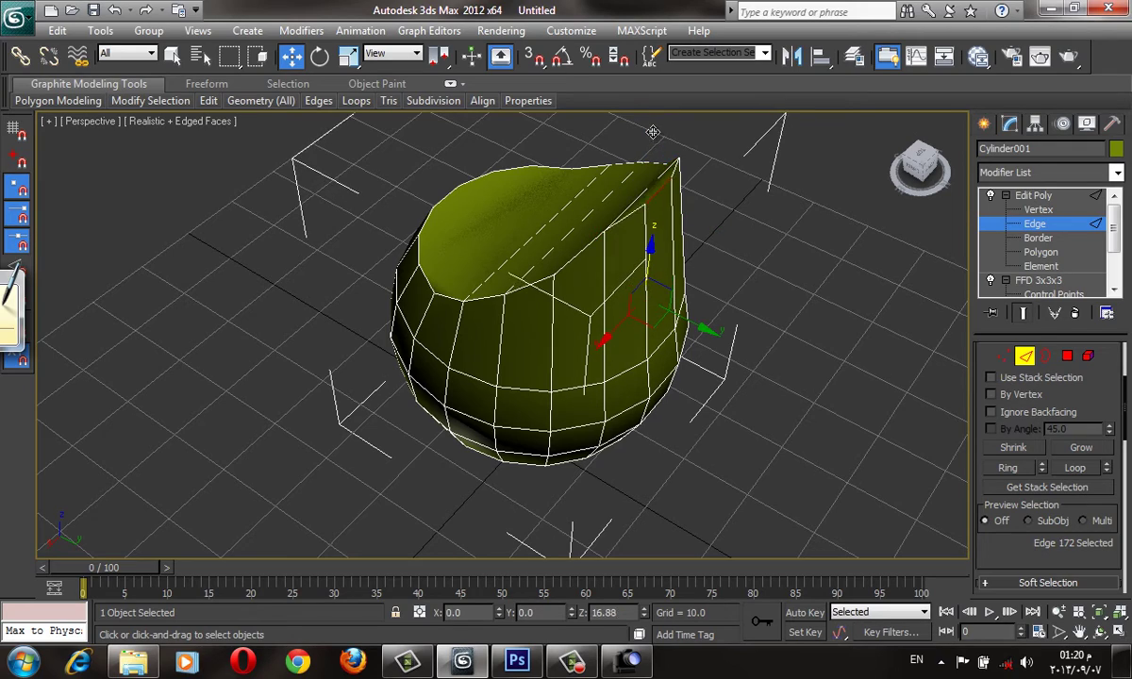
mouse_move(650, 203)
middle_mouse_down("alt")
mouse_move(486, 252)
mouse_move(594, 253)
mouse_move(619, 415)
middle_mouse_up("alt")
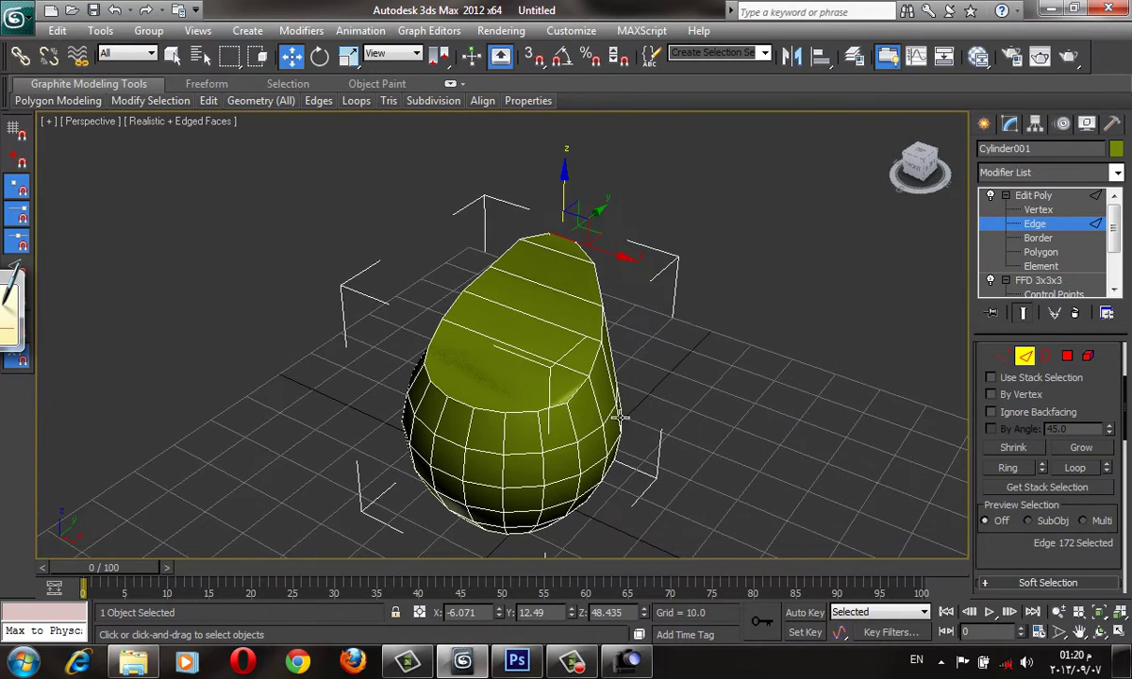
scroll(637, 472, "up", 2)
scroll(584, 436, "up", 2)
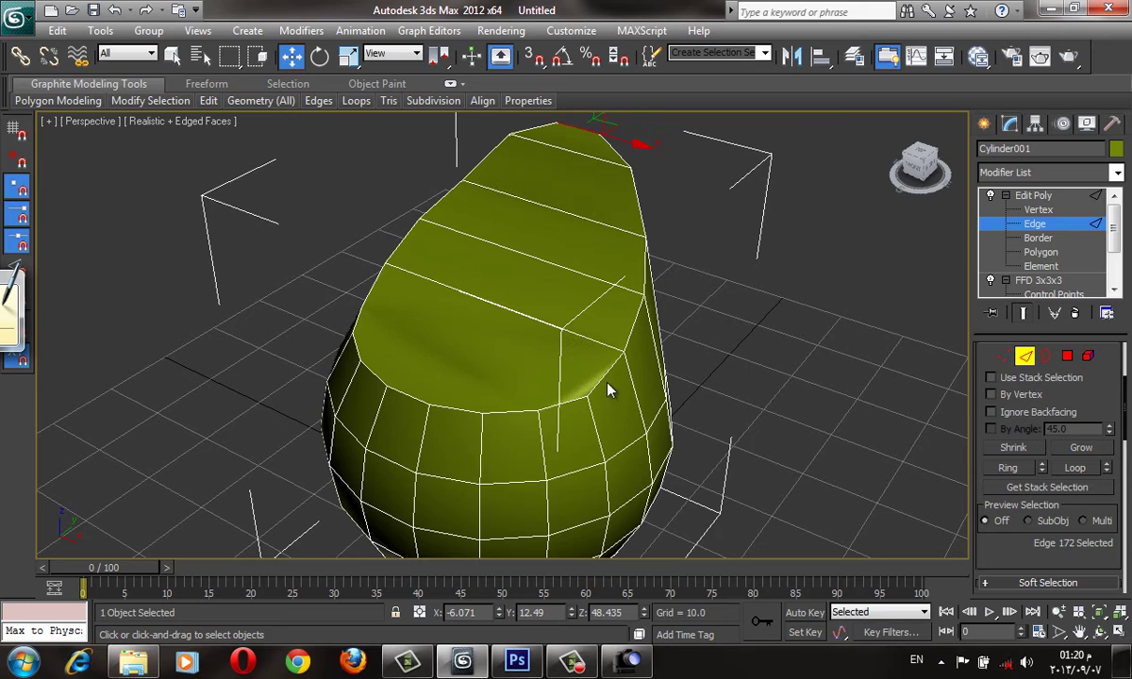
middle_click_drag(604, 418, 578, 376, "alt")
mouse_move(571, 298)
middle_mouse_down("alt")
mouse_move(480, 280)
mouse_move(473, 240)
mouse_move(509, 240)
mouse_move(548, 264)
middle_mouse_up("alt")
- Select the edge loop along the top ridge, then exit Edge level
left_click(471, 218, "ctrl")
left_click(519, 340)
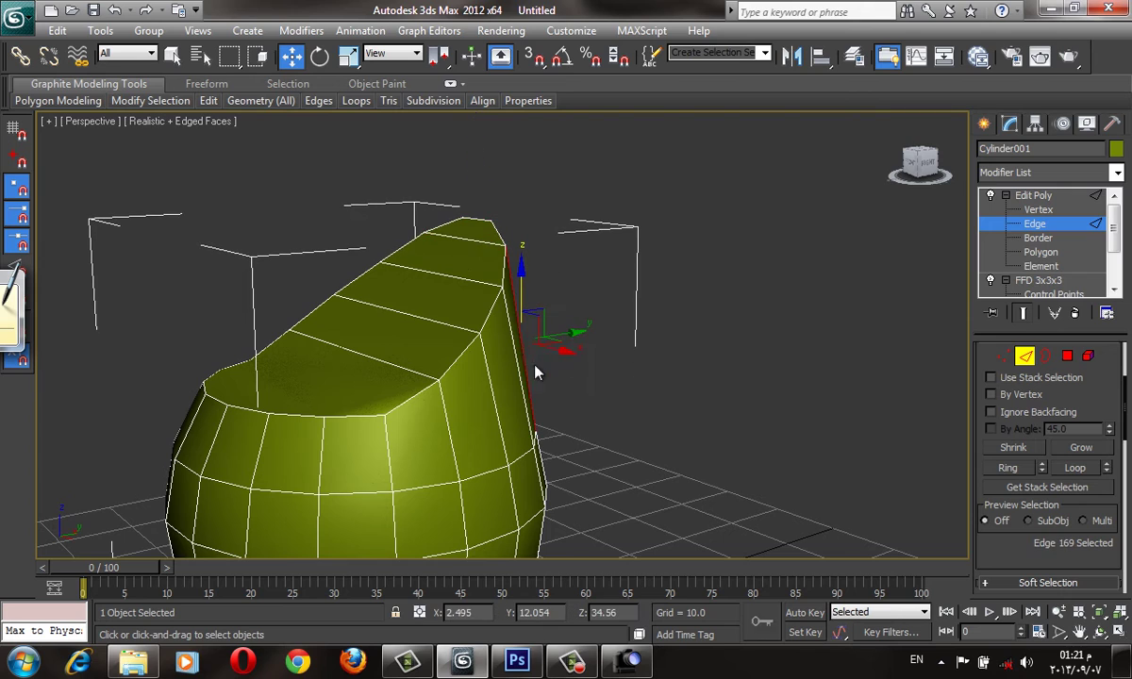
left_click(409, 403)
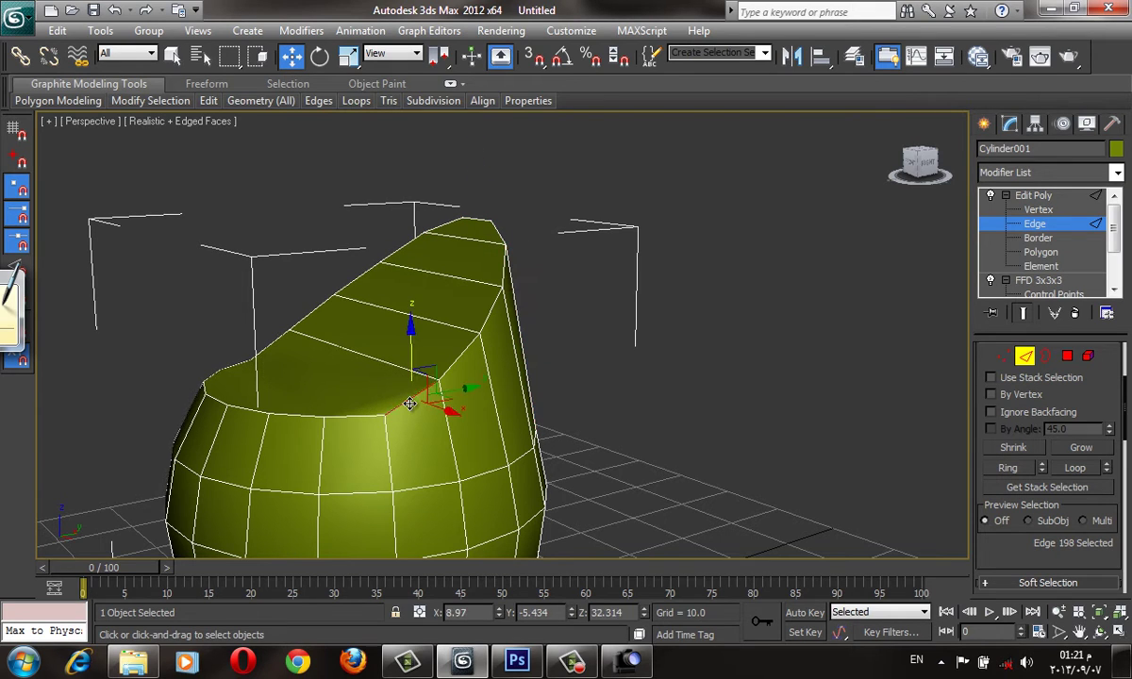
double_click(410, 403)
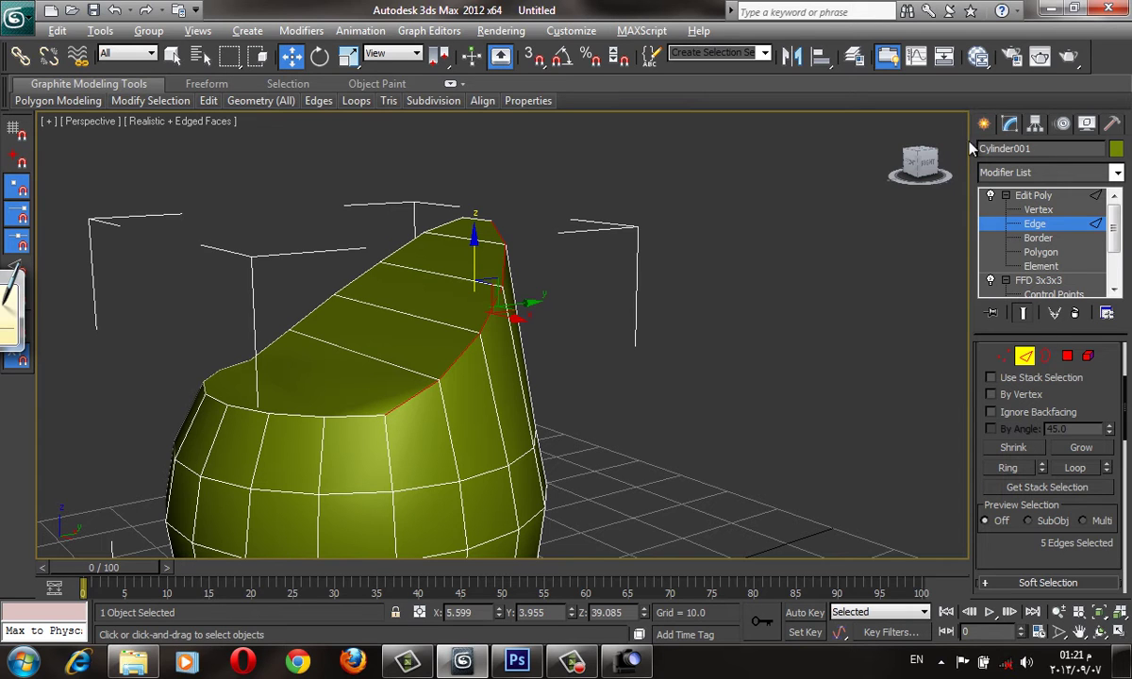
left_click(1031, 194)
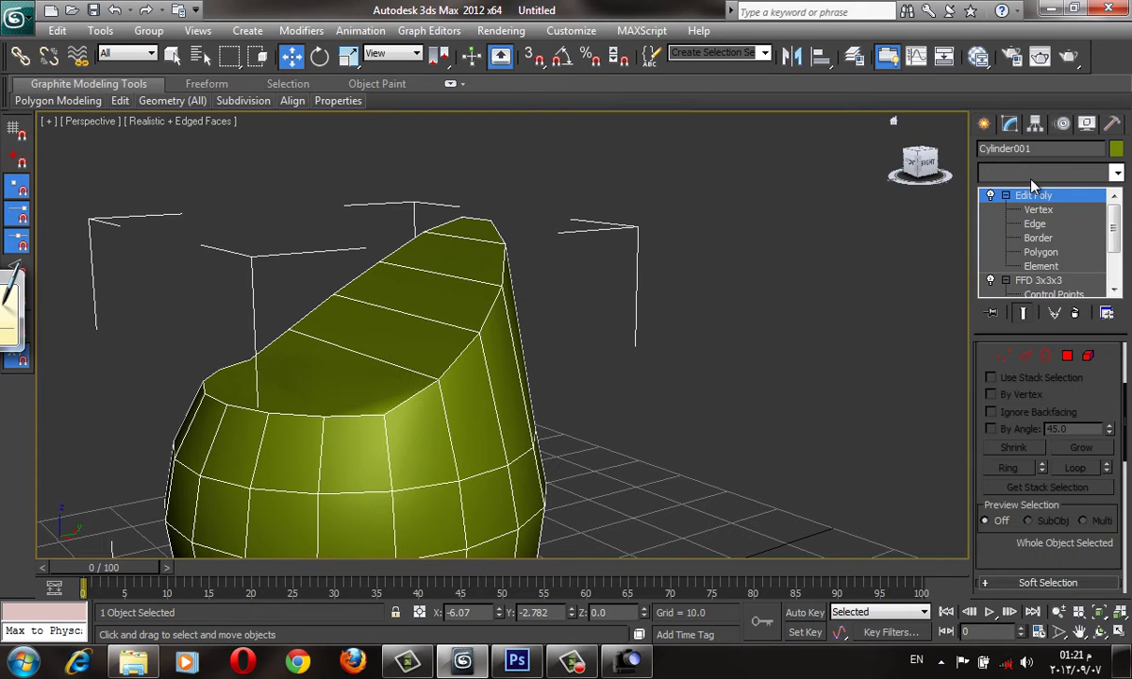
- Apply MeshSmooth at 2 iterations, hide edged faces, and reselect Edit Poly in the stack
left_click(1032, 174)
scroll(1032, 217, "down", 10)
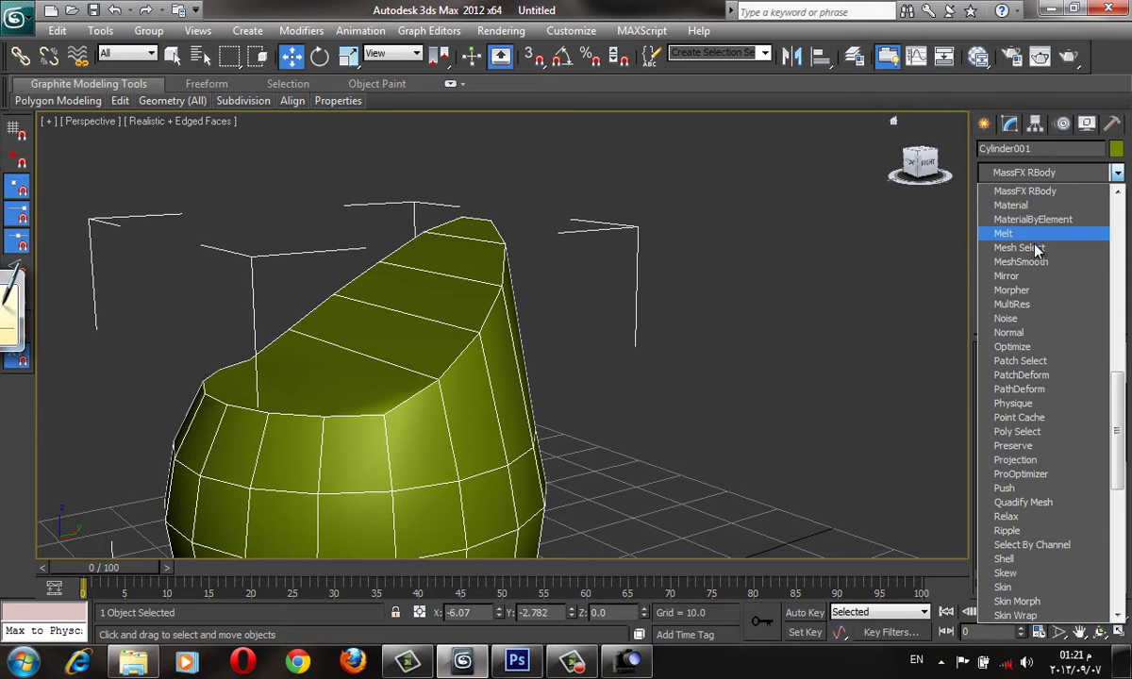
left_click(1021, 261)
left_click(561, 380)
mouse_move(561, 379)
middle_mouse_down("alt")
mouse_move(649, 380)
mouse_move(615, 376)
mouse_move(563, 394)
middle_mouse_up("alt")
left_click(619, 422)
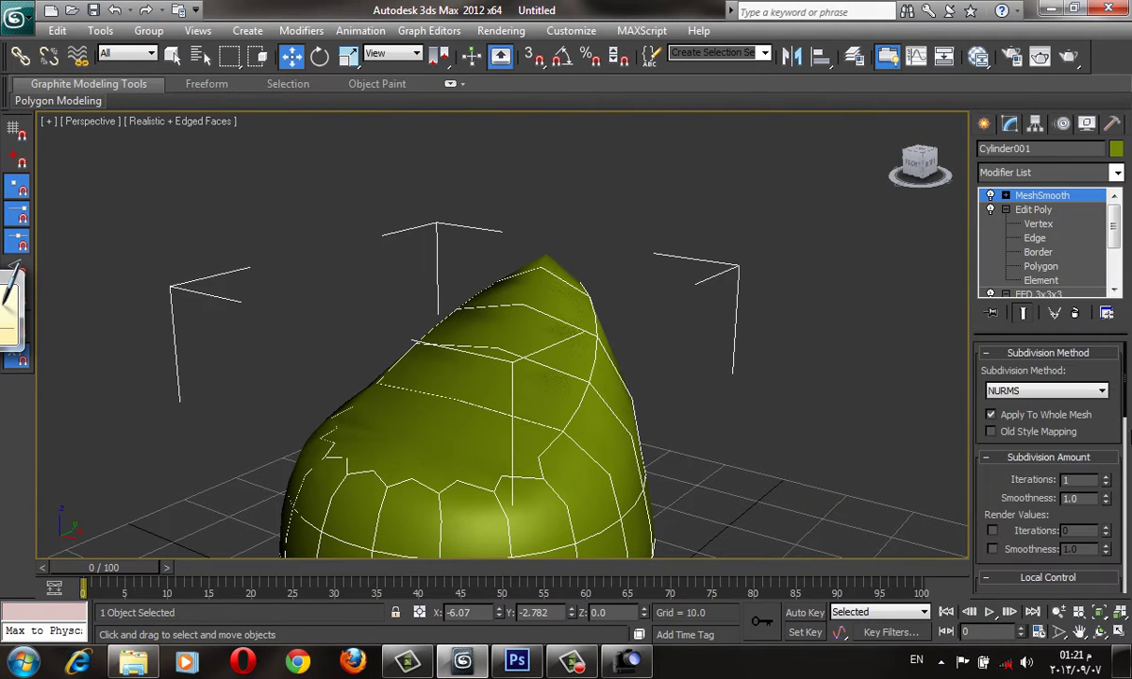
left_click(1107, 478)
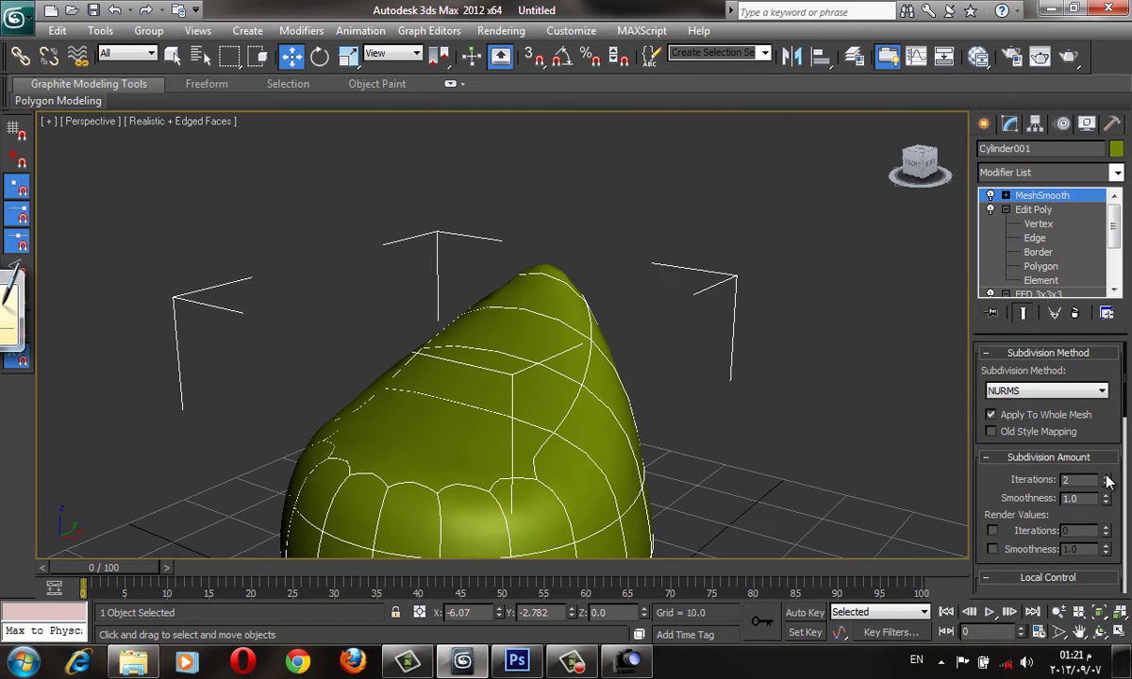
key("F4")
mouse_move(539, 429)
middle_mouse_down("alt")
mouse_move(536, 328)
mouse_move(645, 369)
middle_mouse_up("alt")
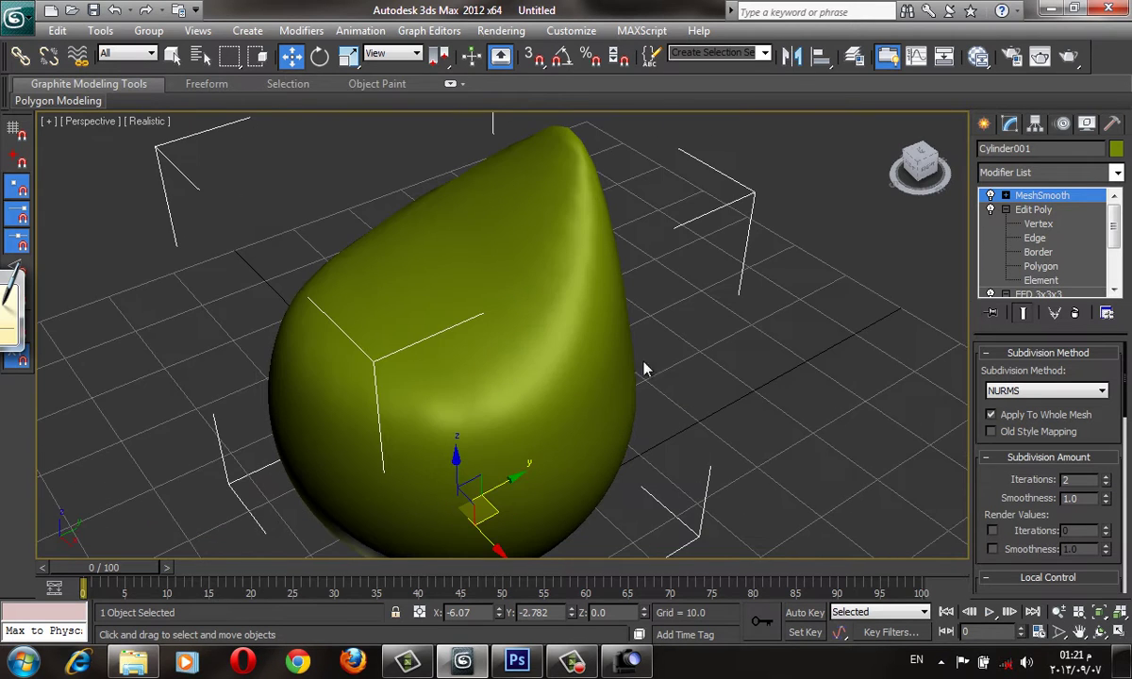
left_click(1034, 210)
- Toggle wireframe and edged-face display and turn off Show End Result to see the cage
key("F3")
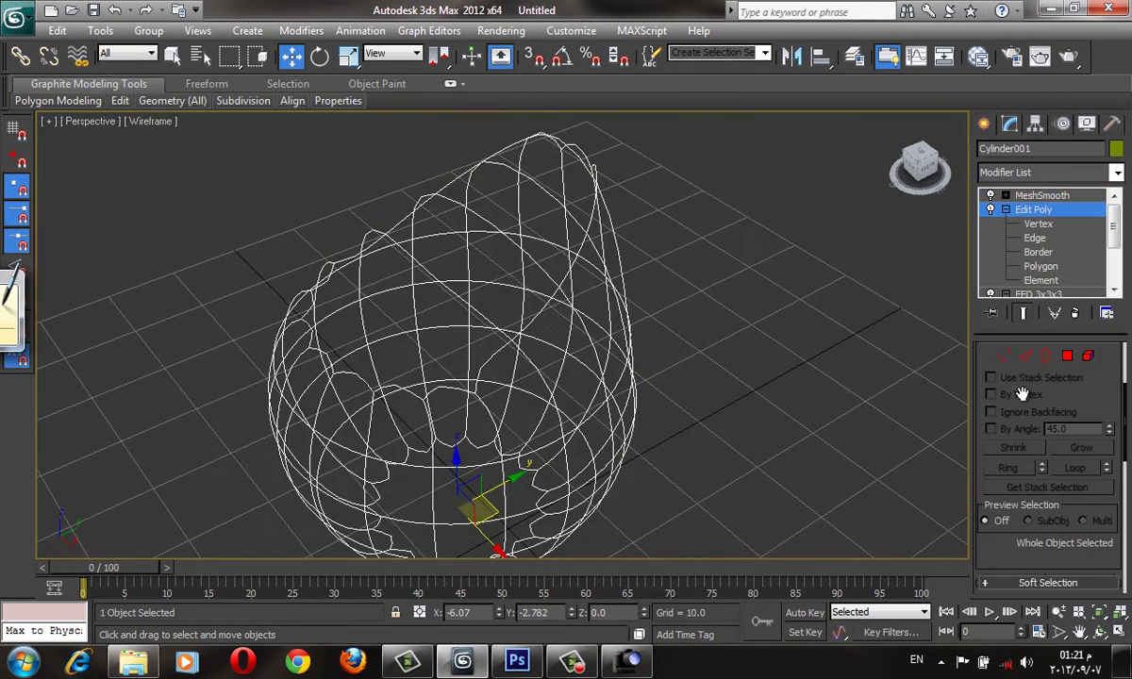
left_click(1025, 355)
mouse_move(648, 271)
middle_mouse_down("alt")
mouse_move(730, 311)
mouse_move(614, 391)
middle_mouse_up("alt")
key("F3")
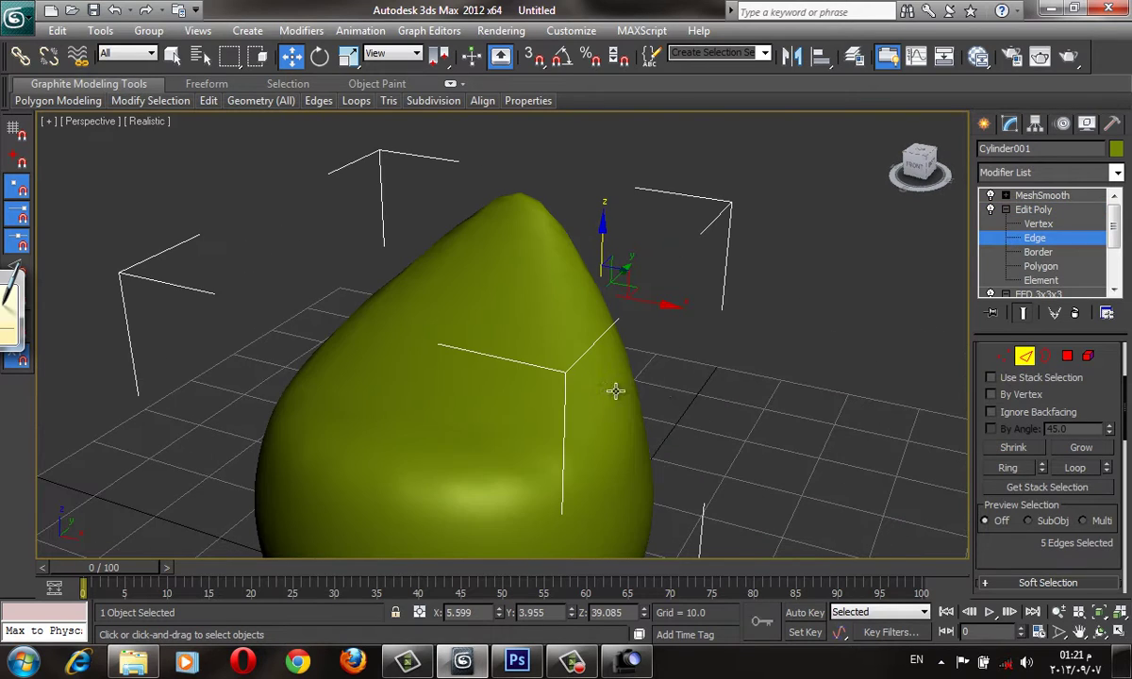
key("F4")
left_click(1023, 315)
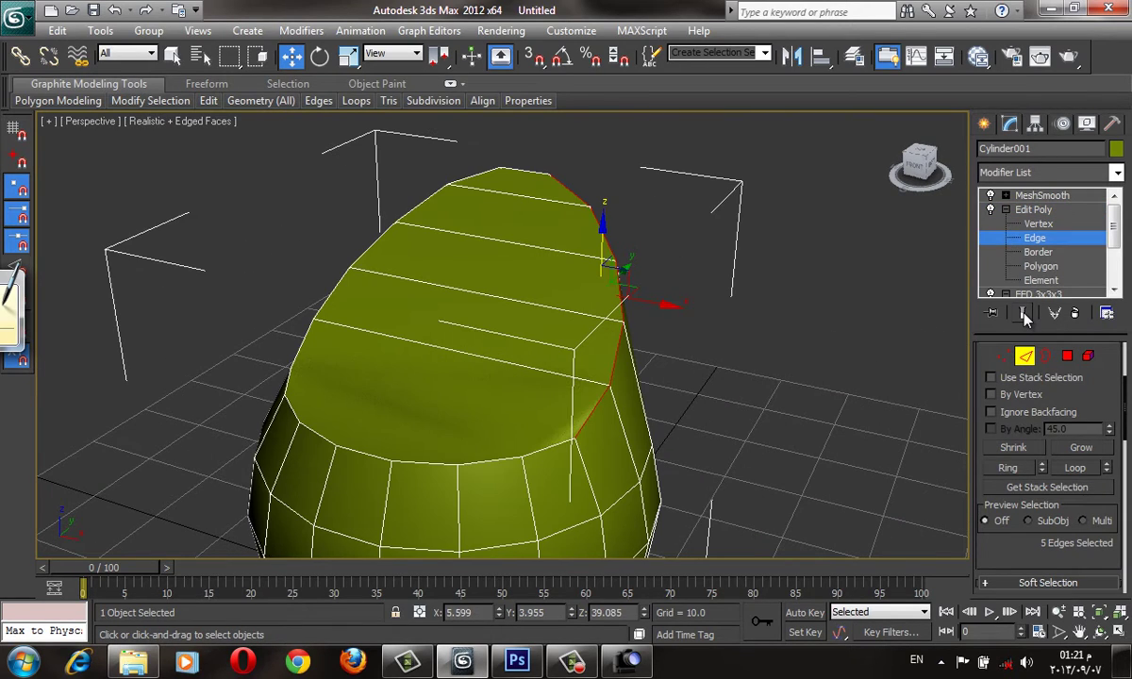
left_click(1024, 315)
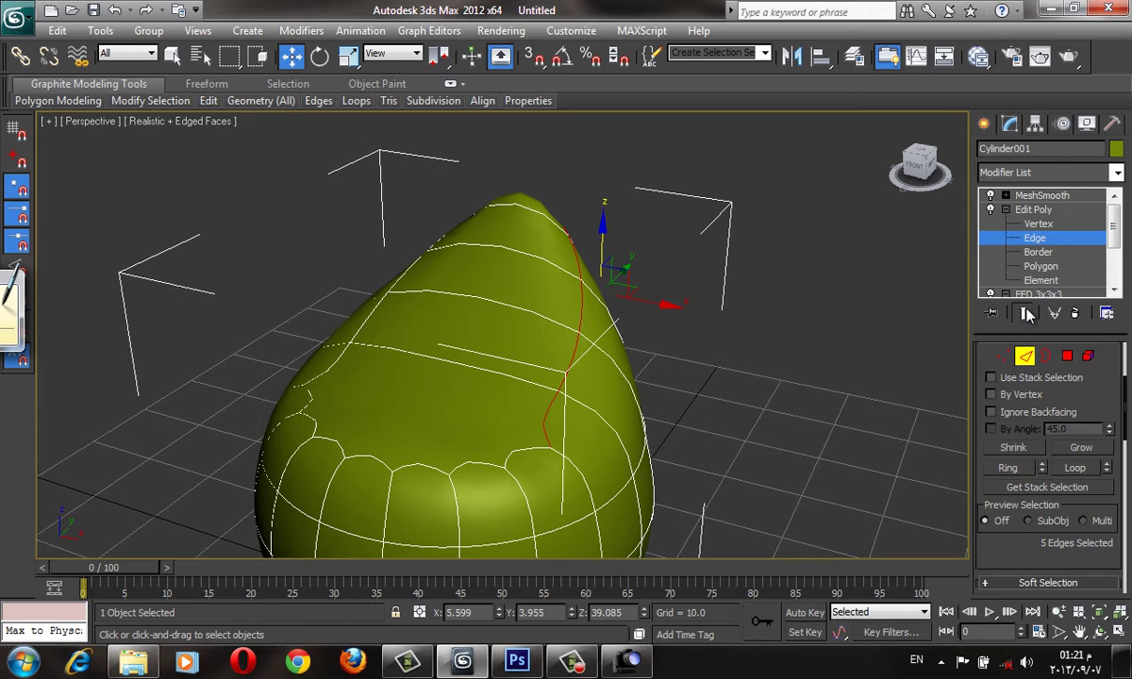
left_click(1026, 314)
middle_click_drag(649, 388, 635, 397, "alt")
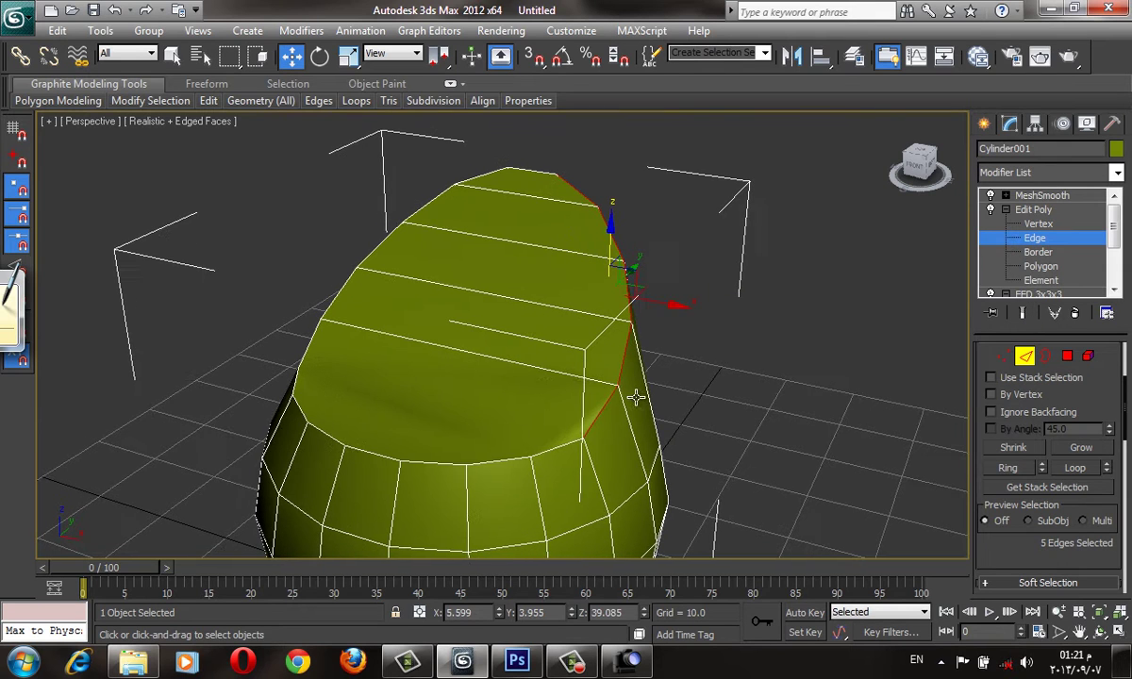
middle_click_drag(608, 313, 615, 186, "alt")
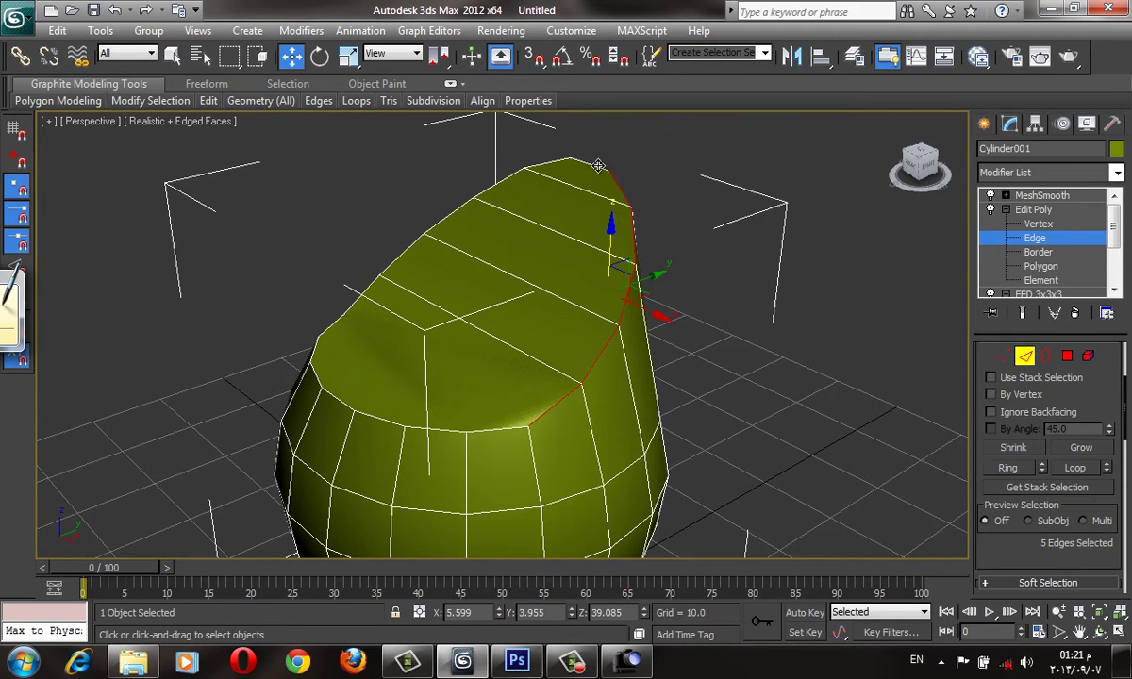
- Connect two seat-rim vertices with a new edge across the top surface
left_click(598, 165)
left_click(589, 370)
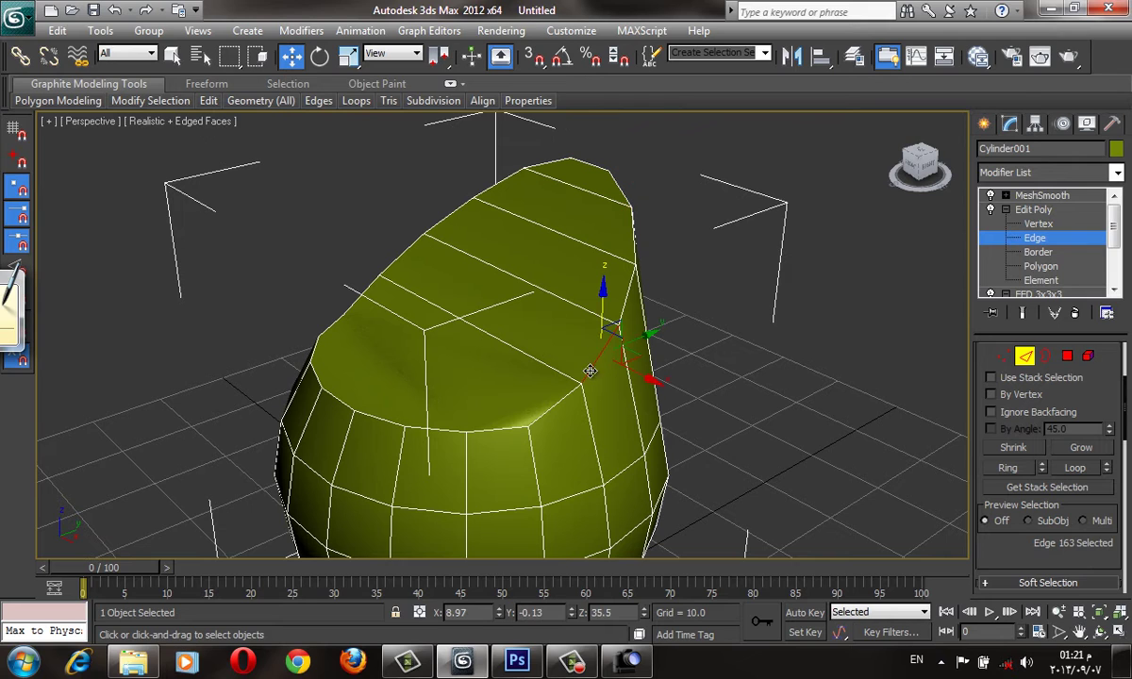
key("4")
left_click(458, 367)
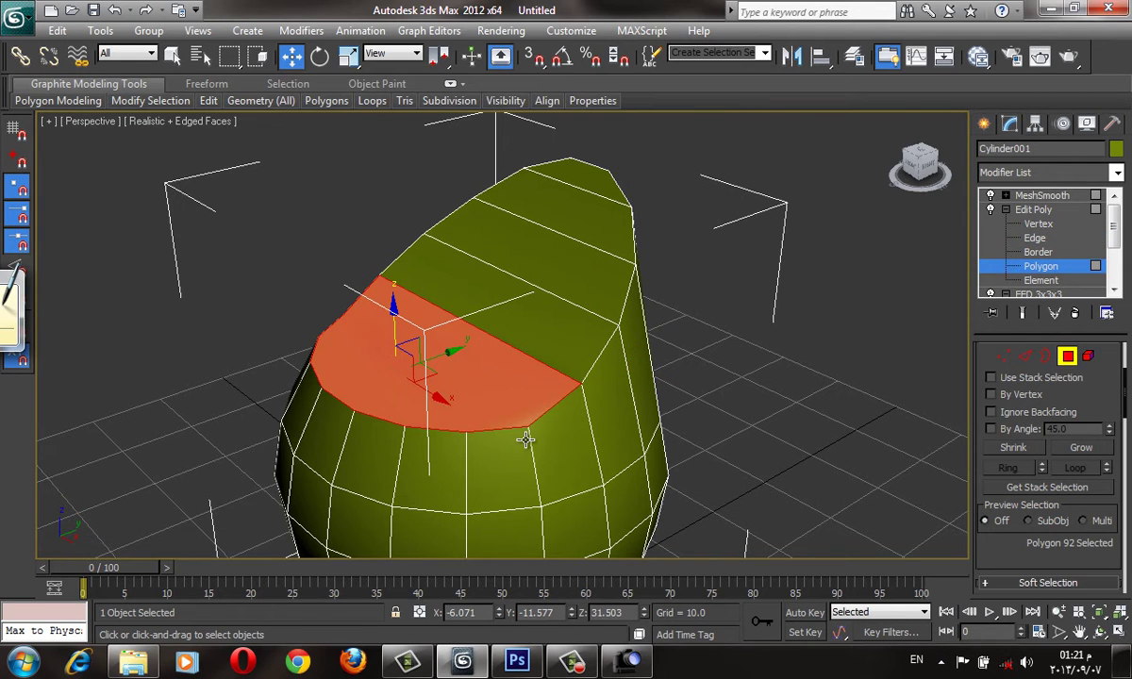
key("1")
left_click(528, 428)
left_click(343, 314, "ctrl")
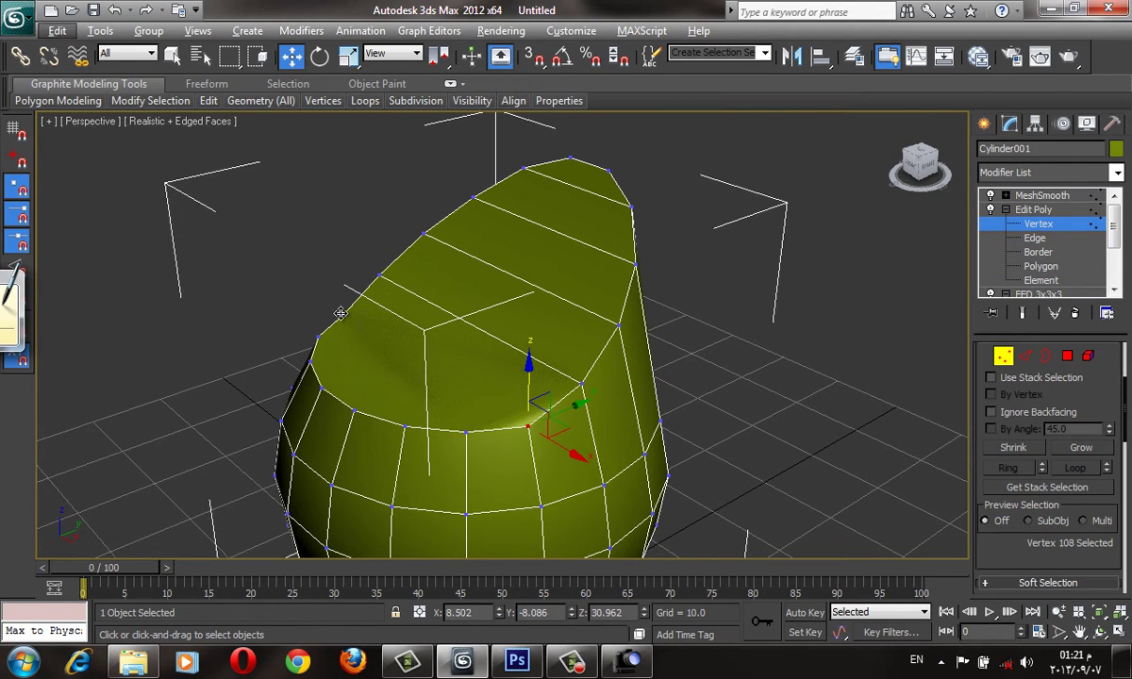
scroll(1011, 509, "down", 3)
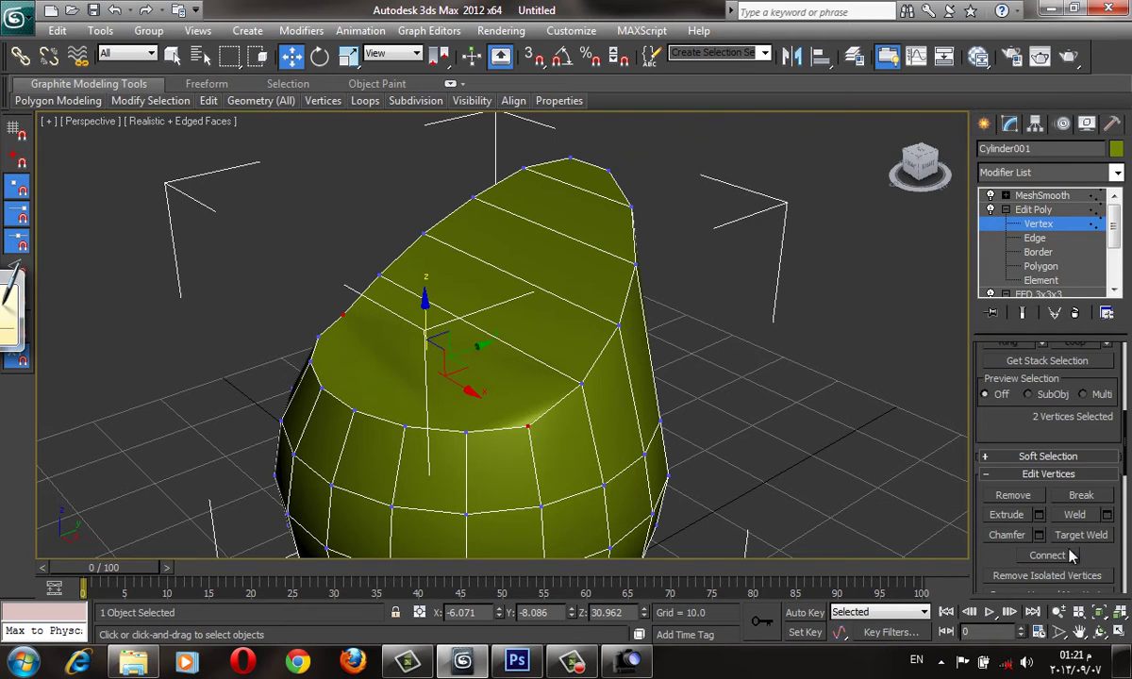
left_click(1072, 555)
- Select a front-rim vertex and toggle Show End Result to check the smoothed seat
left_click(427, 412)
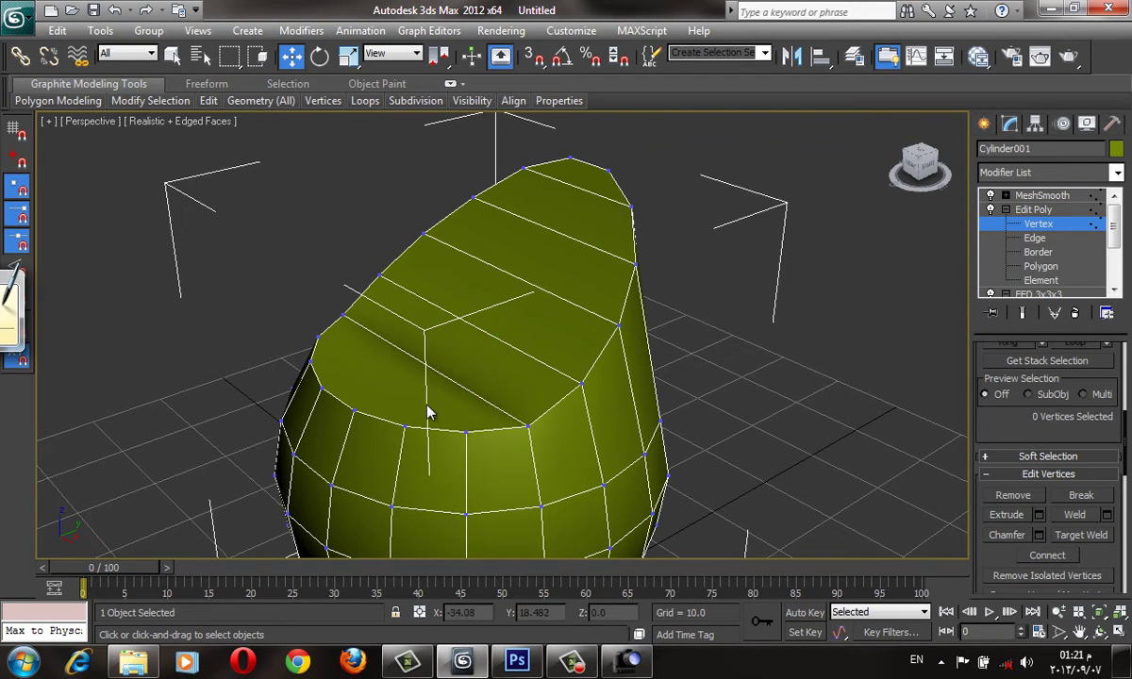
left_click(467, 432)
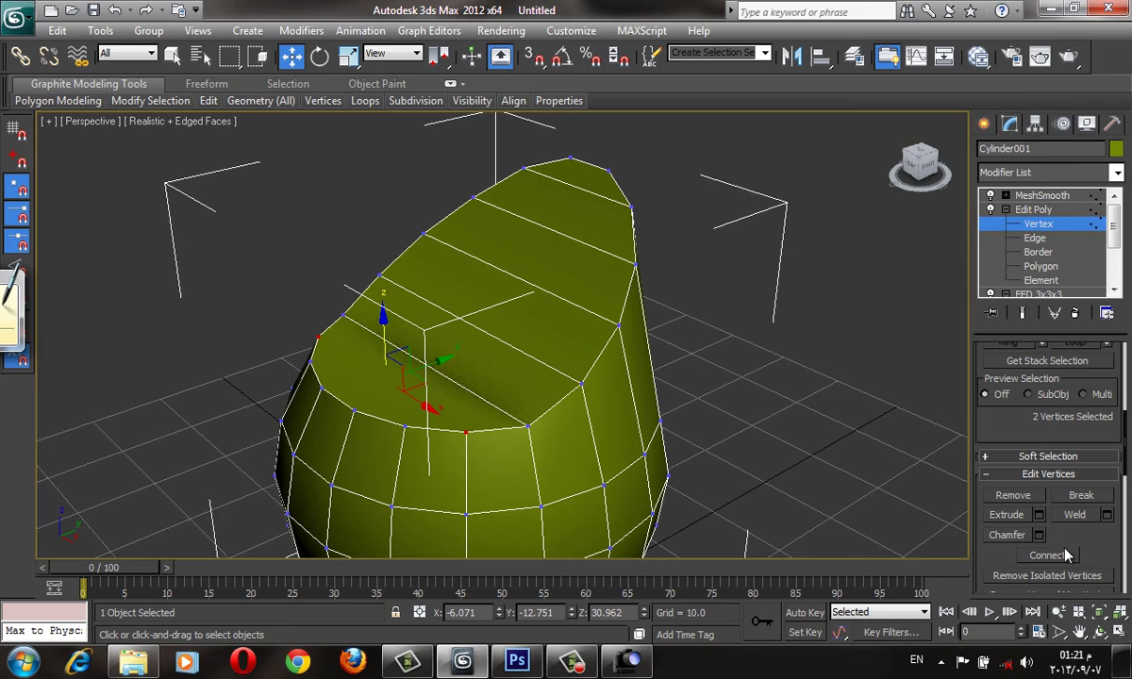
left_click(1022, 312)
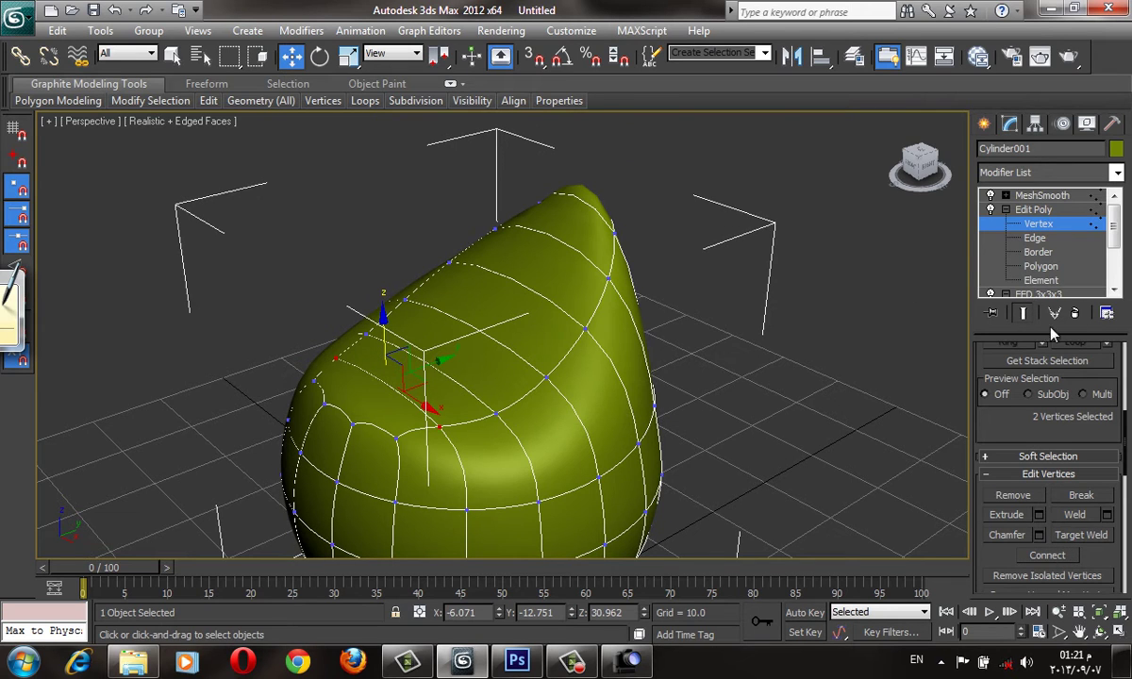
left_click(1022, 312)
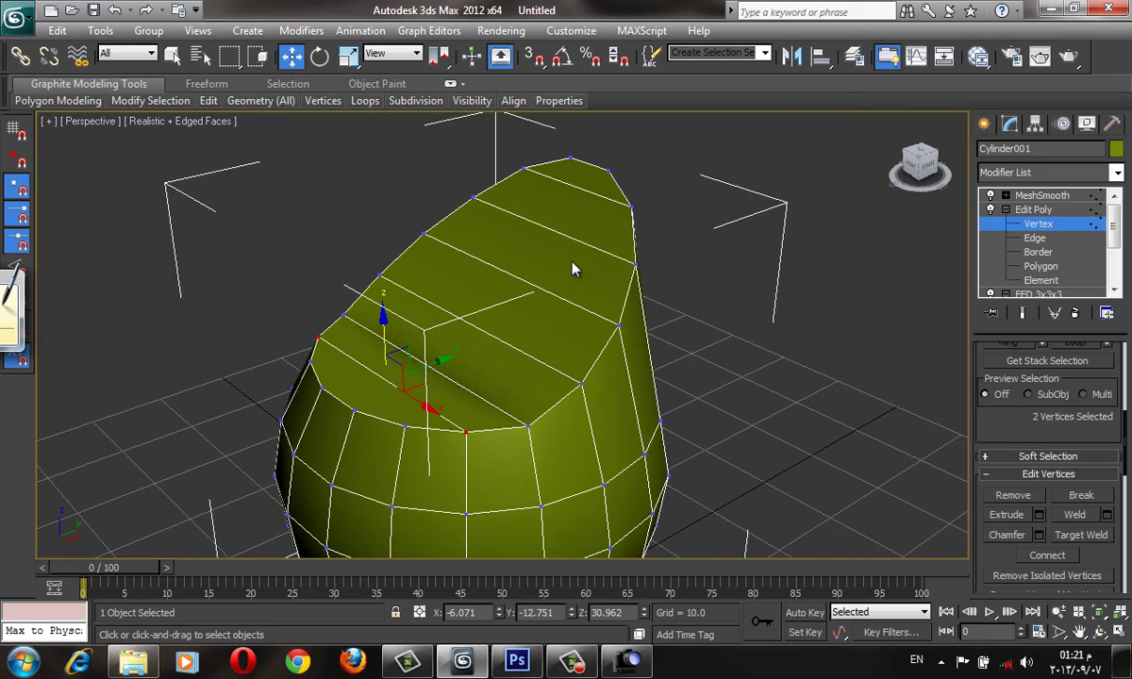
middle_click_drag(574, 270, 596, 283)
- Select the ring of parallel edges across the sloped top, deselecting the far-side edges
key("2")
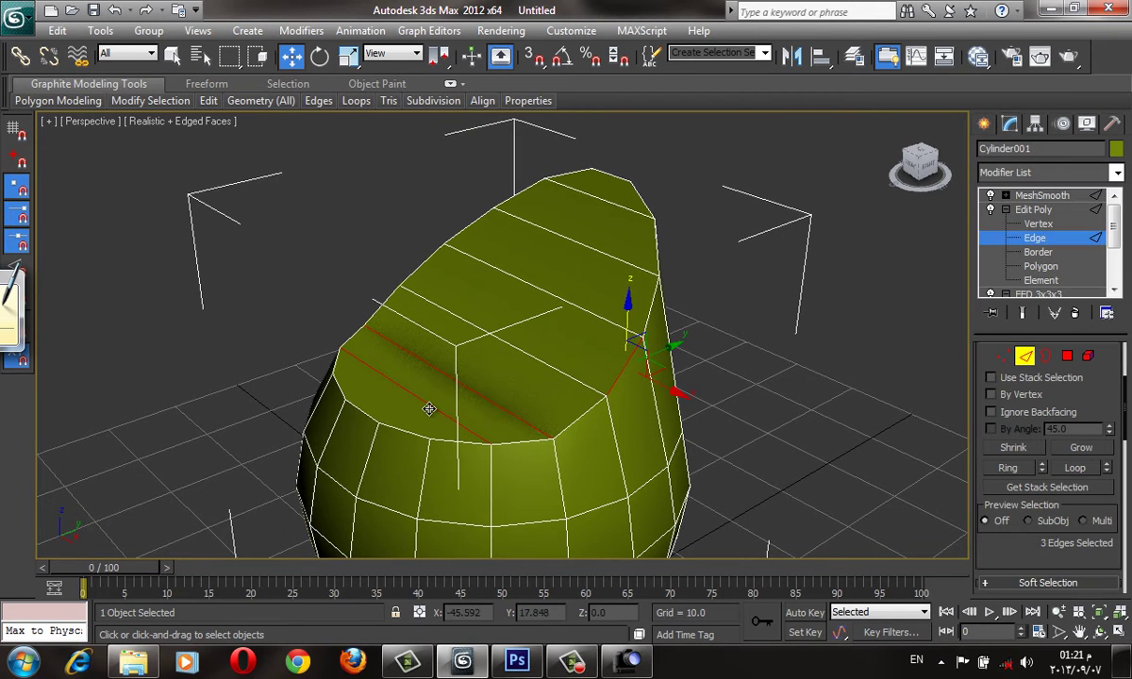
key("alt+r")
key("F3")
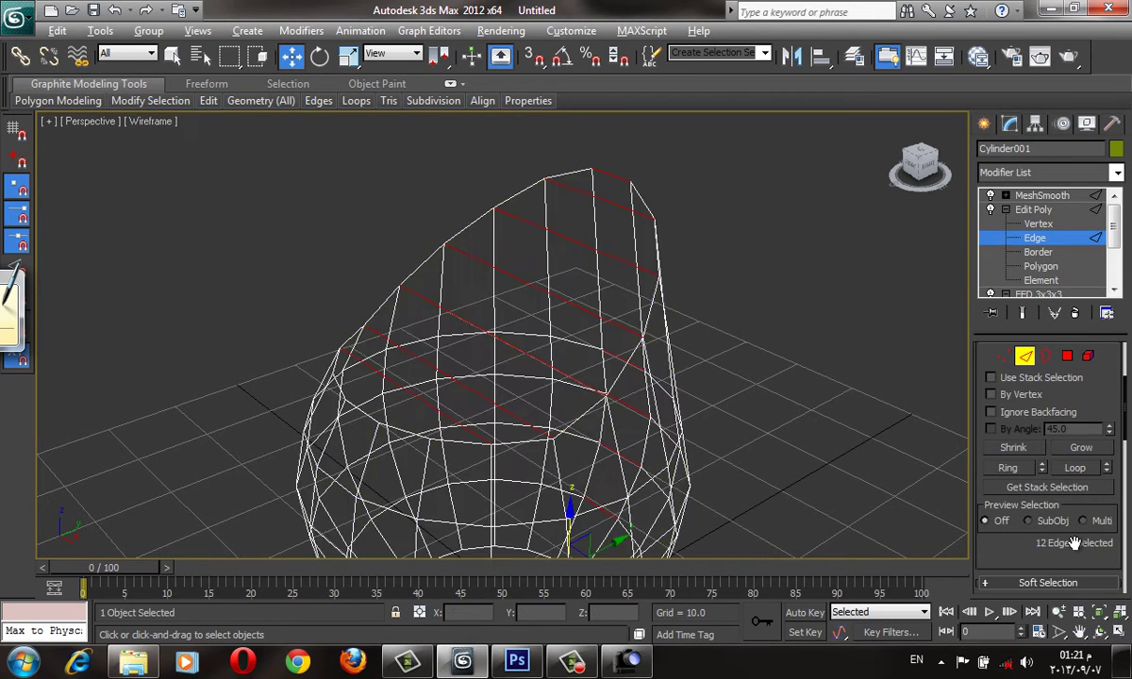
key("F3")
key("F3")
mouse_move(905, 491)
middle_mouse_down("alt")
mouse_move(852, 493)
mouse_move(760, 535)
mouse_move(720, 537)
mouse_move(677, 298)
middle_mouse_up("alt")
left_click_drag(677, 298, 457, 543, "alt")
middle_click_drag(458, 543, 738, 442, "alt")
key("F3")
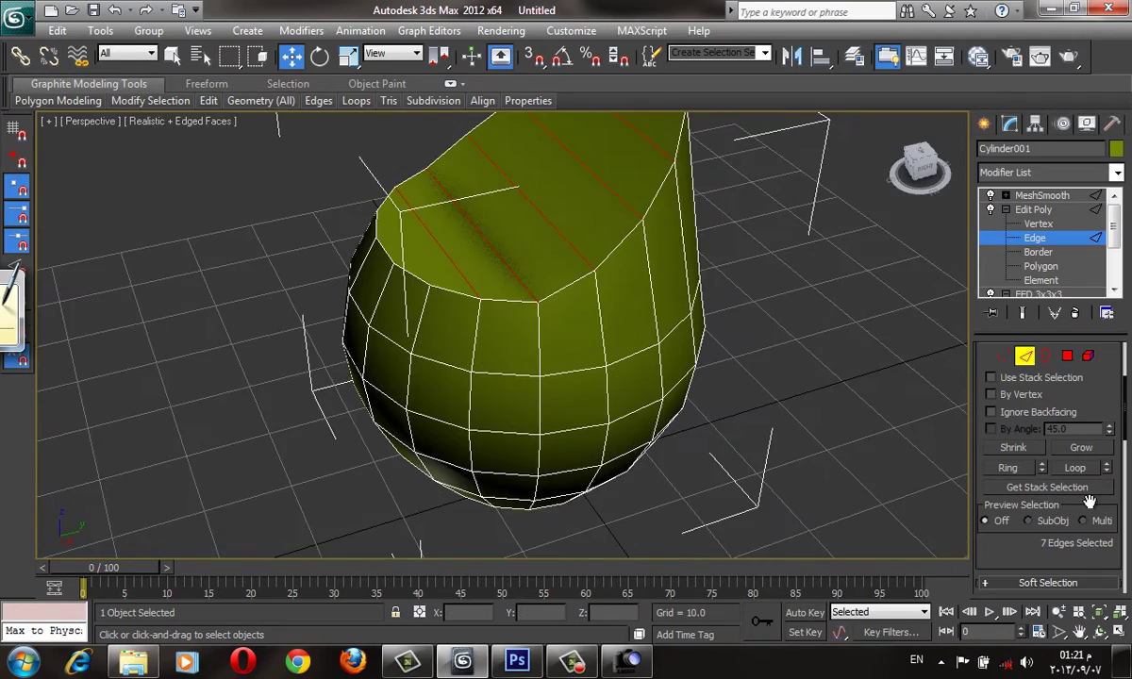
- Connect the ring edges to add a new edge loop across the sloped top
scroll(1108, 522, "down", 2)
scroll(1098, 497, "down", 5)
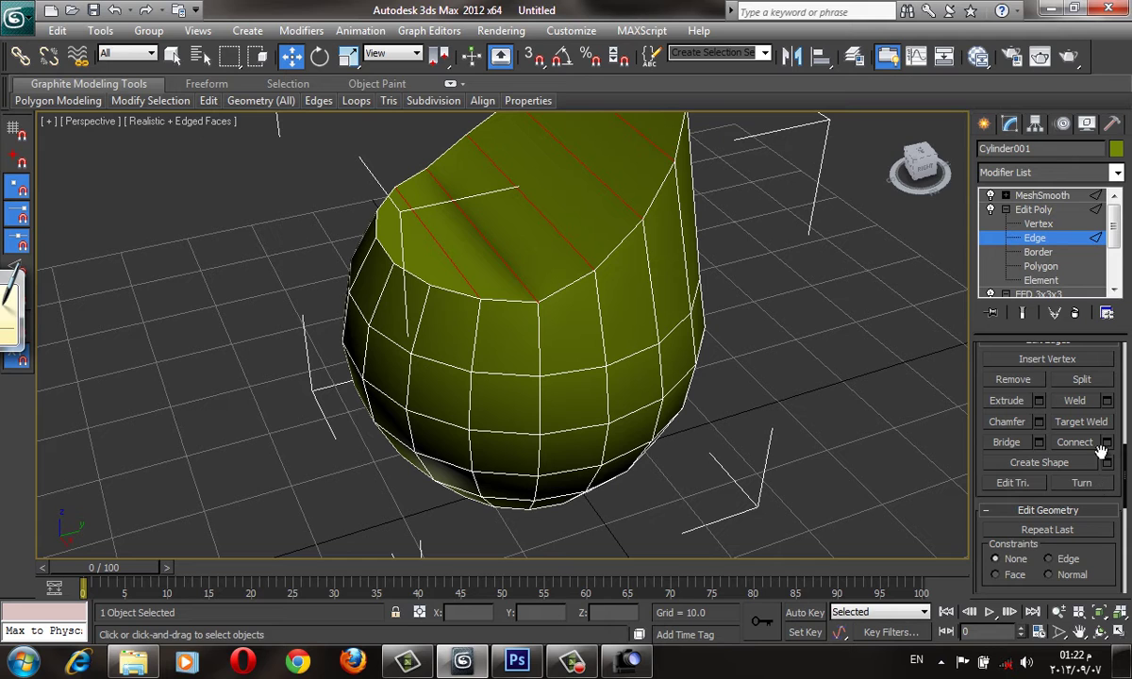
left_click(1107, 442)
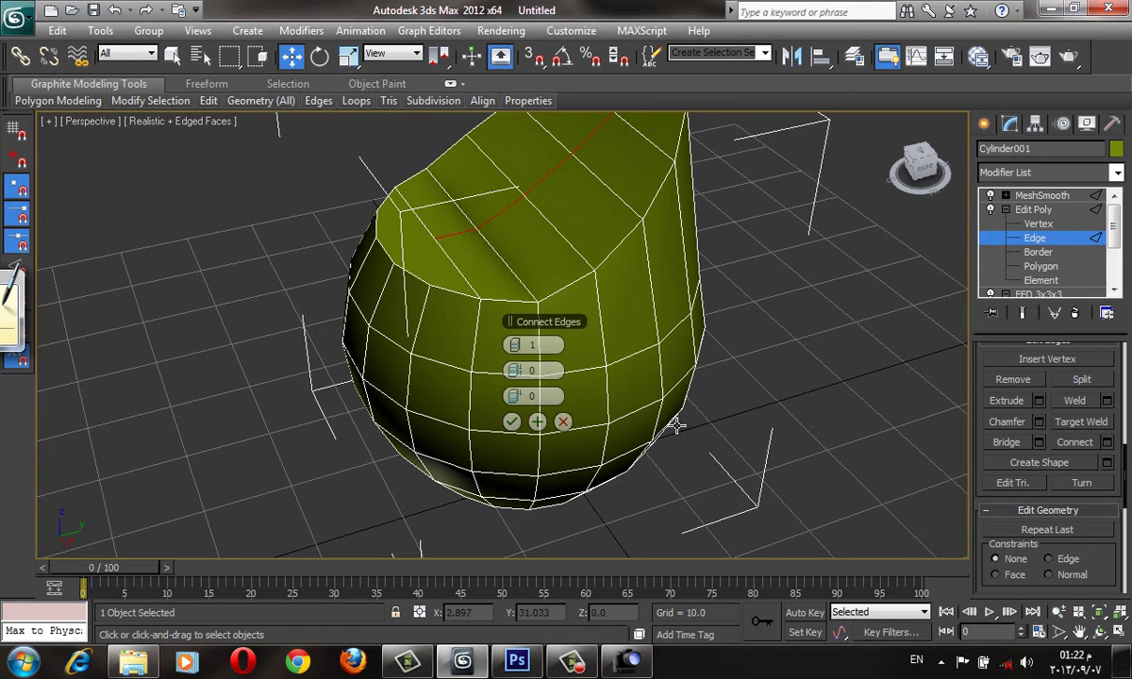
left_click(511, 421)
scroll(533, 412, "up", 3)
middle_click_drag(535, 410, 521, 345, "alt")
- Select vertices on the seat top, clear them, and pick an edge on the model's side
key("1")
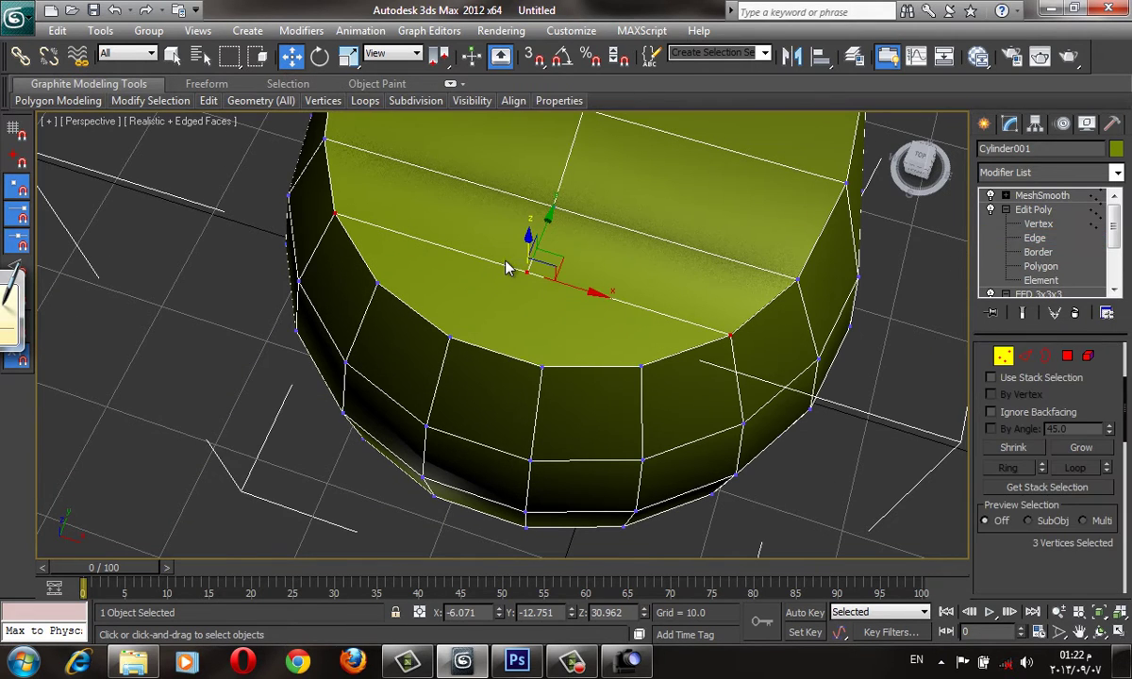
left_click(543, 367, "ctrl")
left_click_drag(416, 328, 488, 395, "ctrl")
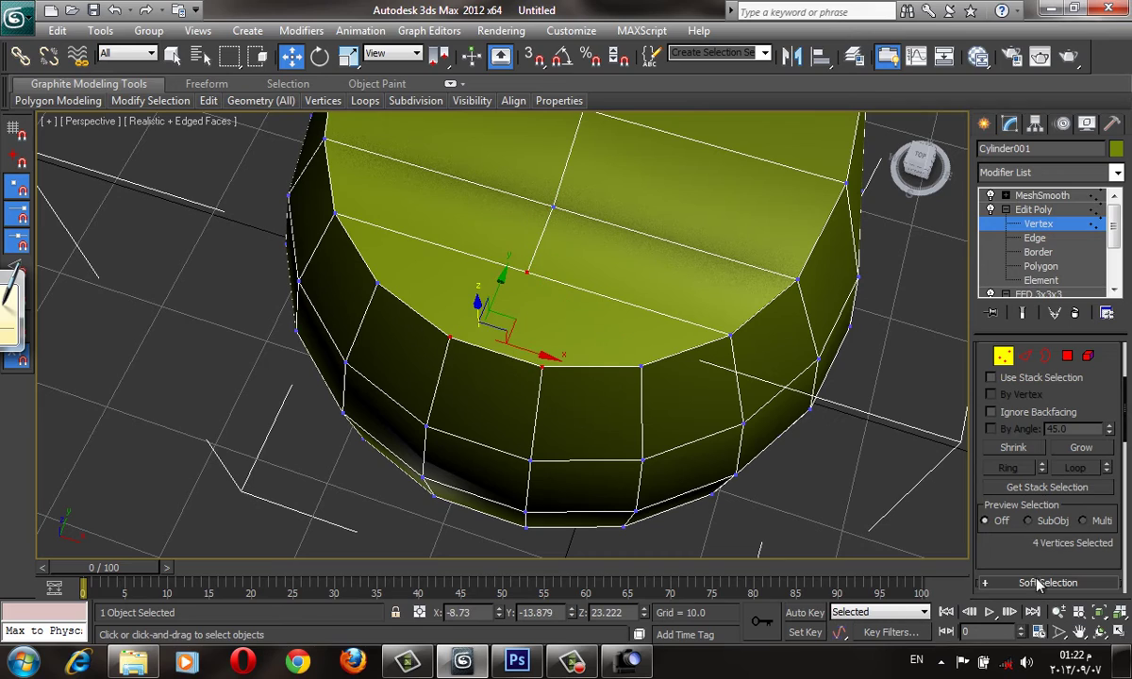
scroll(996, 521, "down", 3)
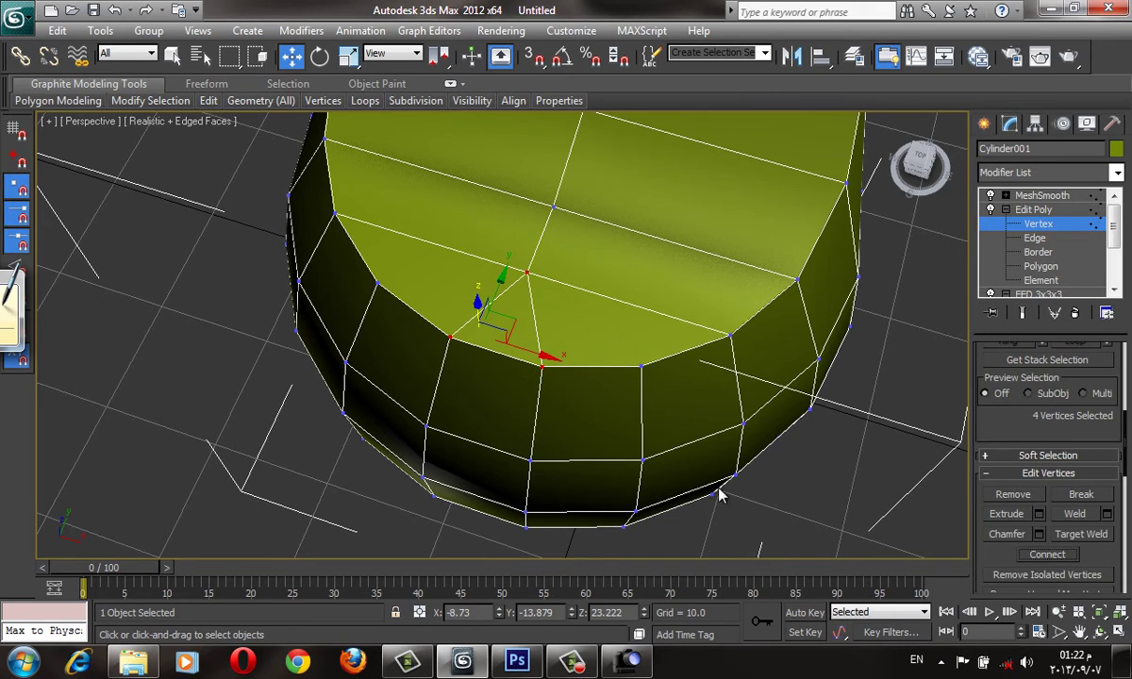
scroll(770, 502, "down", 5)
left_click(753, 414)
scroll(554, 241, "up", 3)
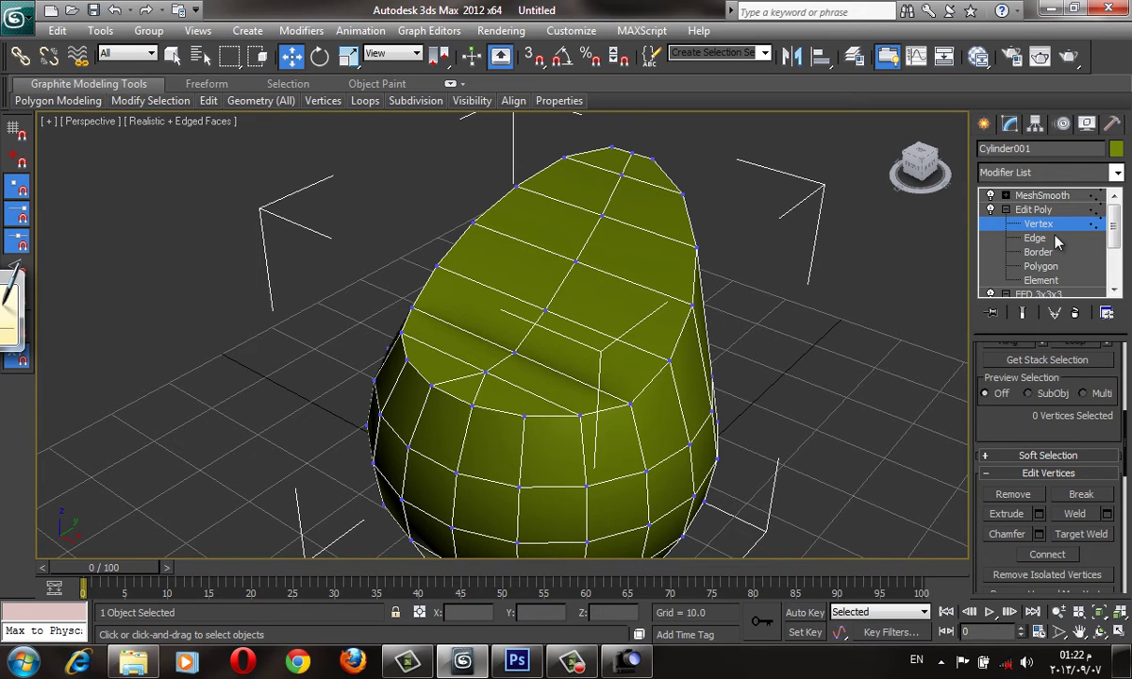
key("2")
left_click(600, 412)
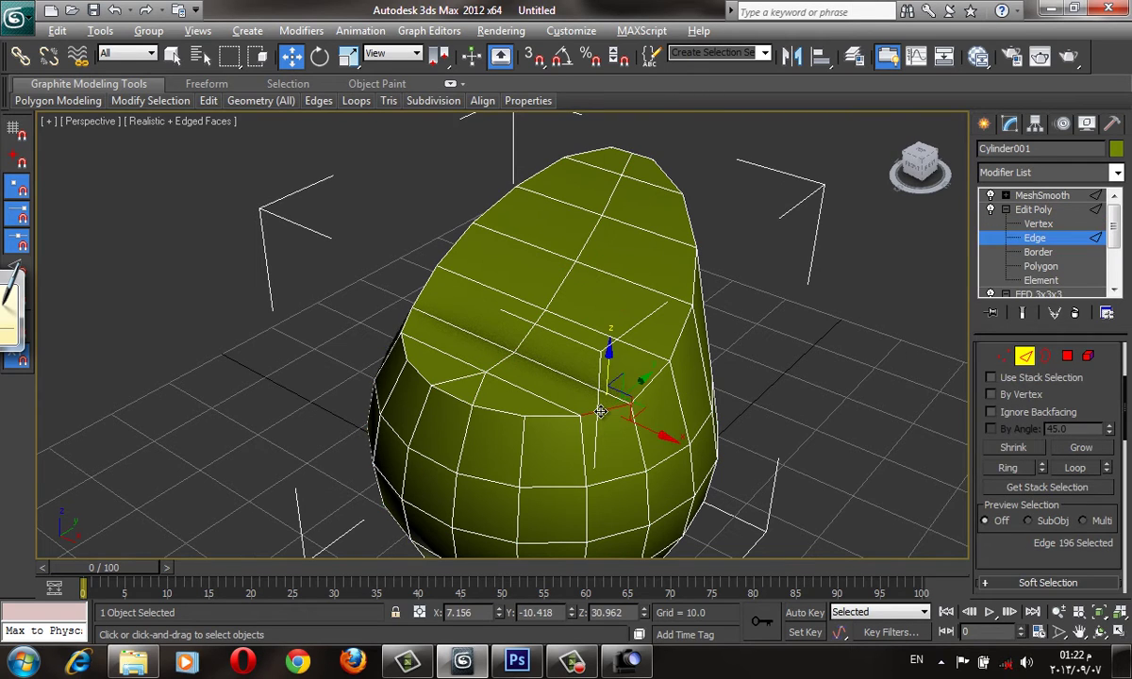
- Select the top-surface polygons and convert the selection to their bordering rim edges
double_click(601, 412)
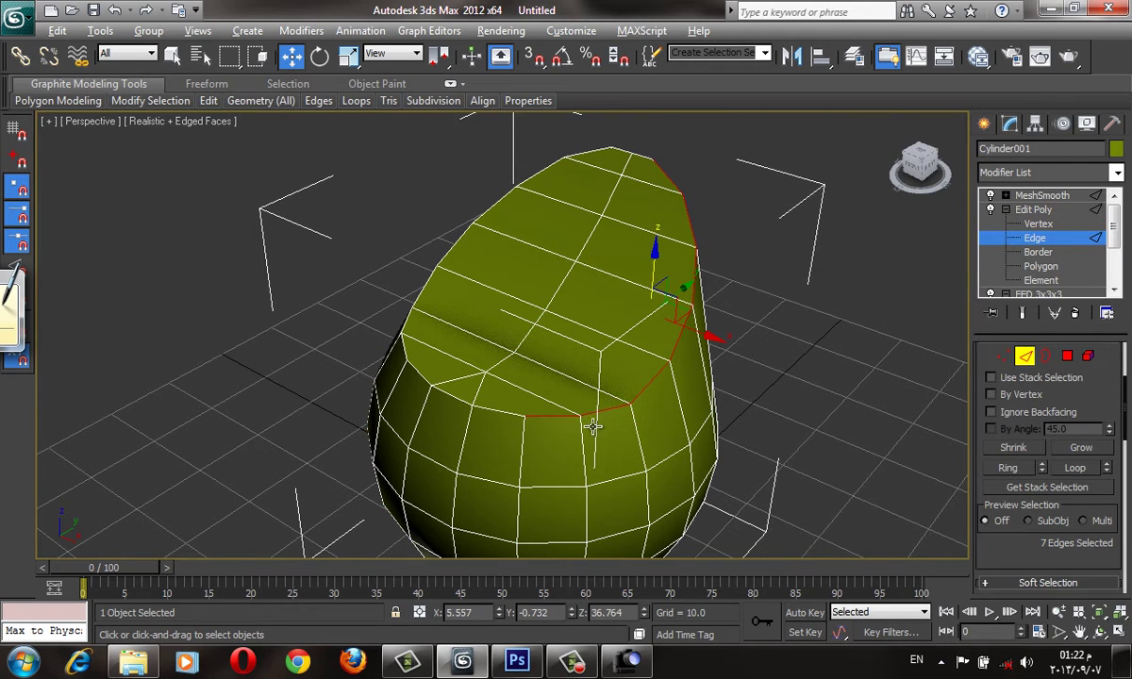
left_click(1067, 356)
left_click(569, 209, "ctrl")
left_click(627, 166, "ctrl")
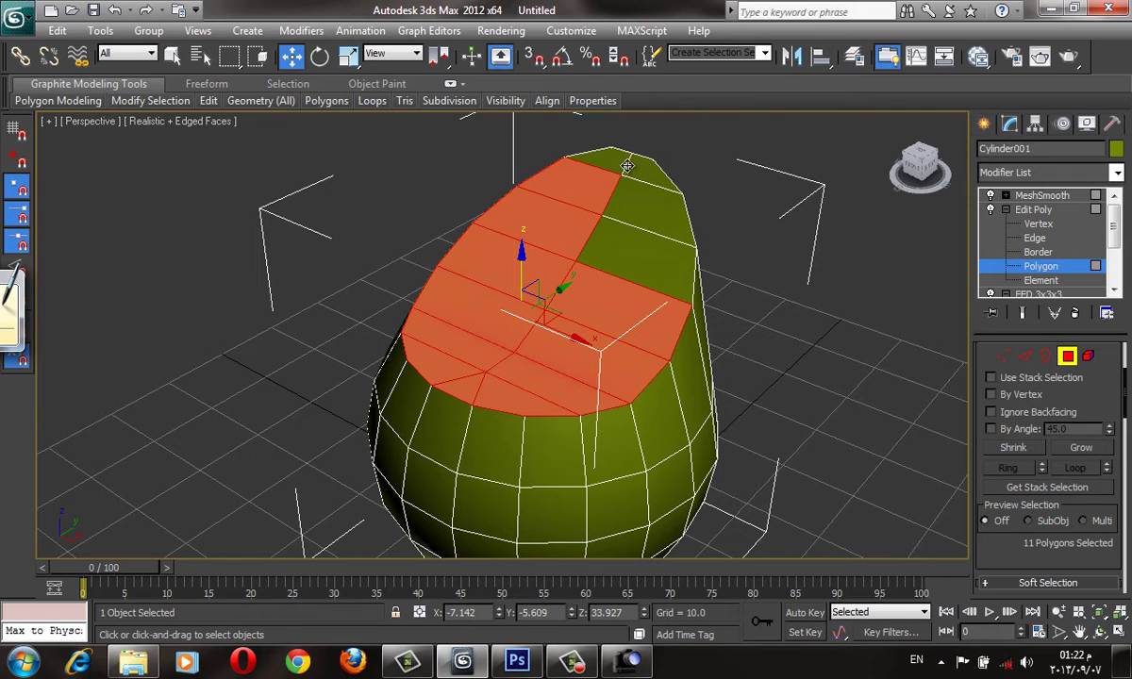
left_click(622, 163, "ctrl")
left_click(651, 198, "ctrl")
left_click(613, 238, "ctrl")
left_click(603, 152, "ctrl")
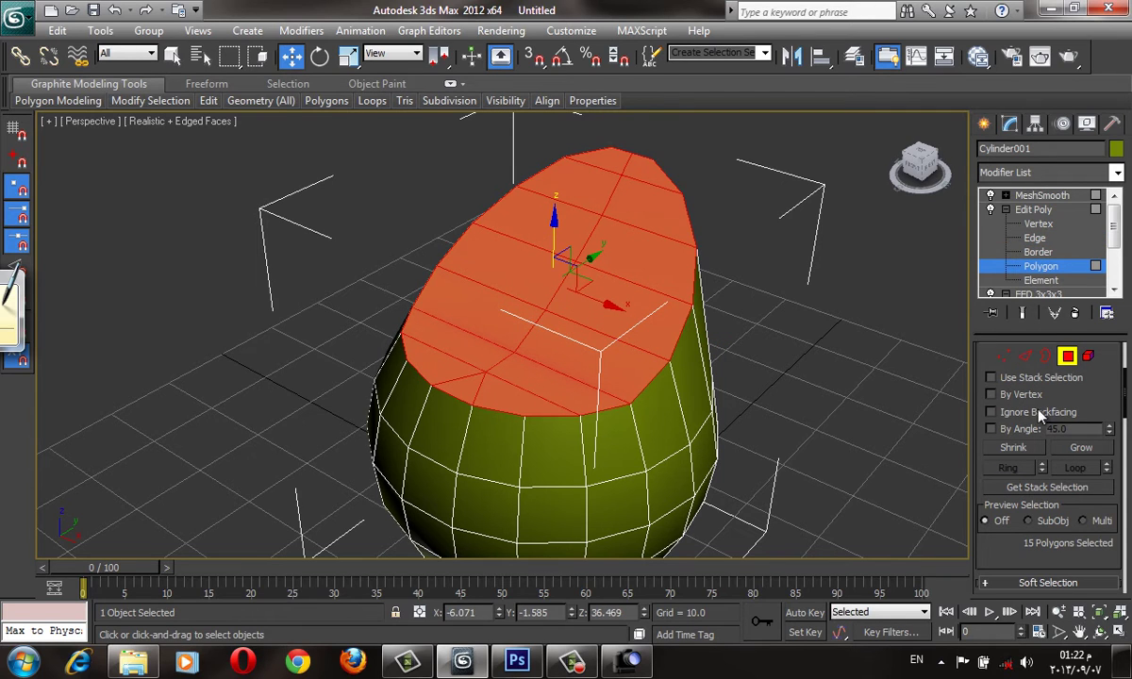
left_click(1027, 356, "ctrl+shift")
- Chamfer the seat rim edges by 1.169
middle_click_drag(665, 391, 740, 252, "alt")
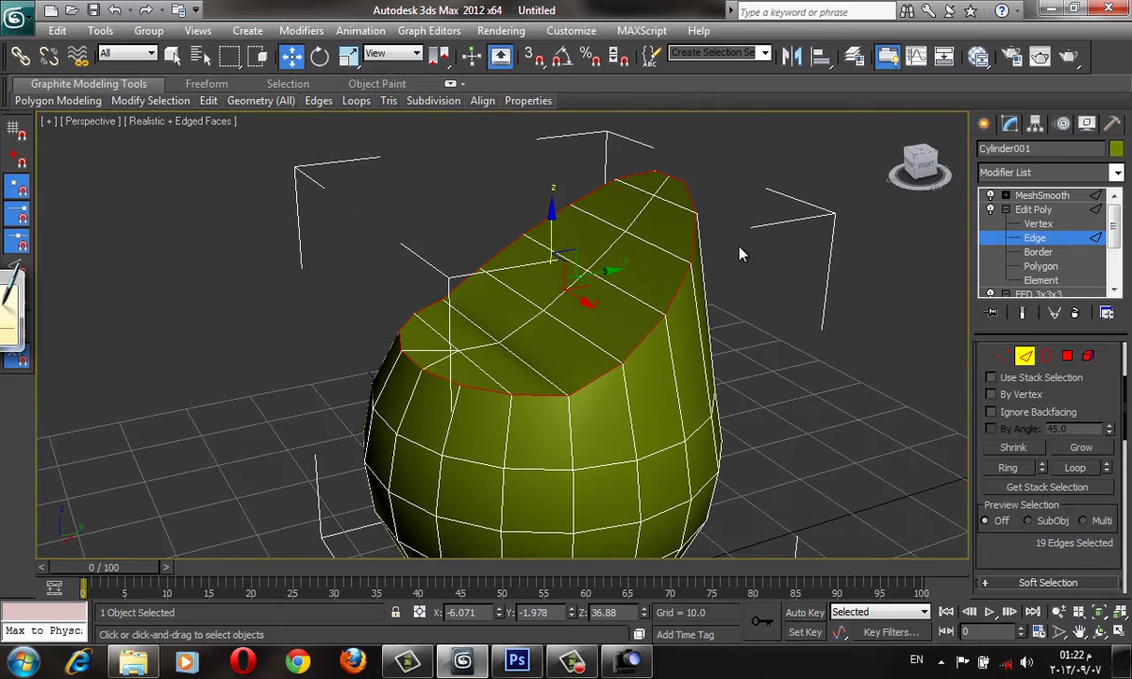
scroll(1088, 386, "down", 5)
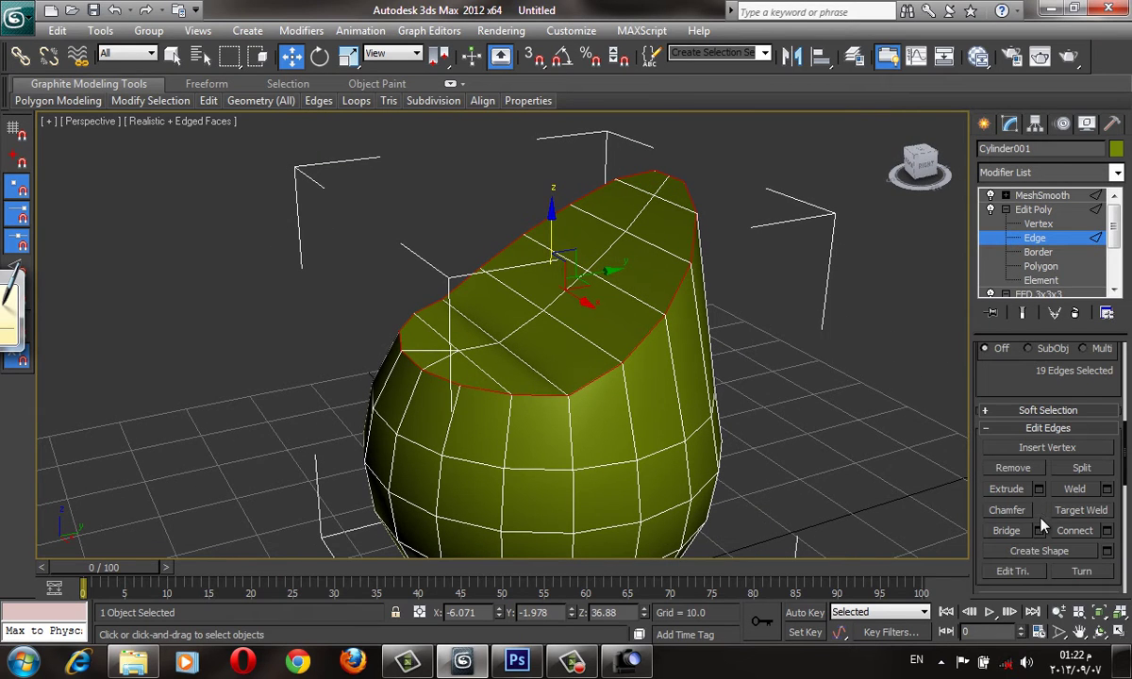
left_click(1038, 510)
left_click_drag(516, 346, 517, 363)
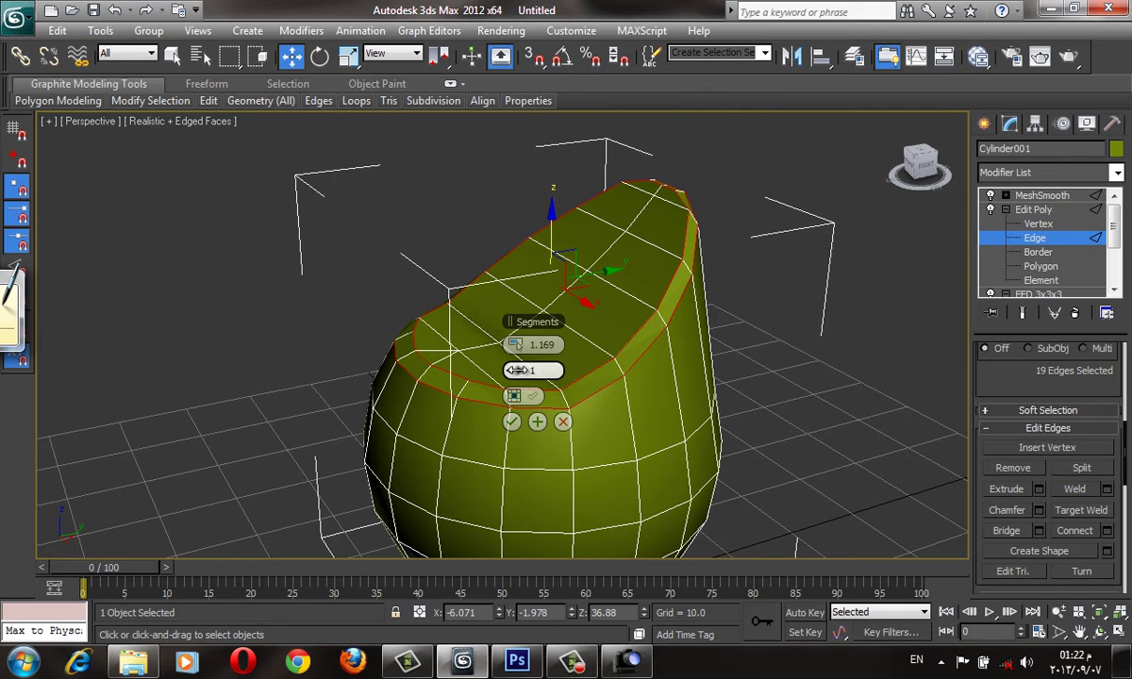
left_click(510, 422)
left_click(800, 392)
- Inspect the MeshSmoothed chair with the edge overlay hidden
left_click(1041, 195)
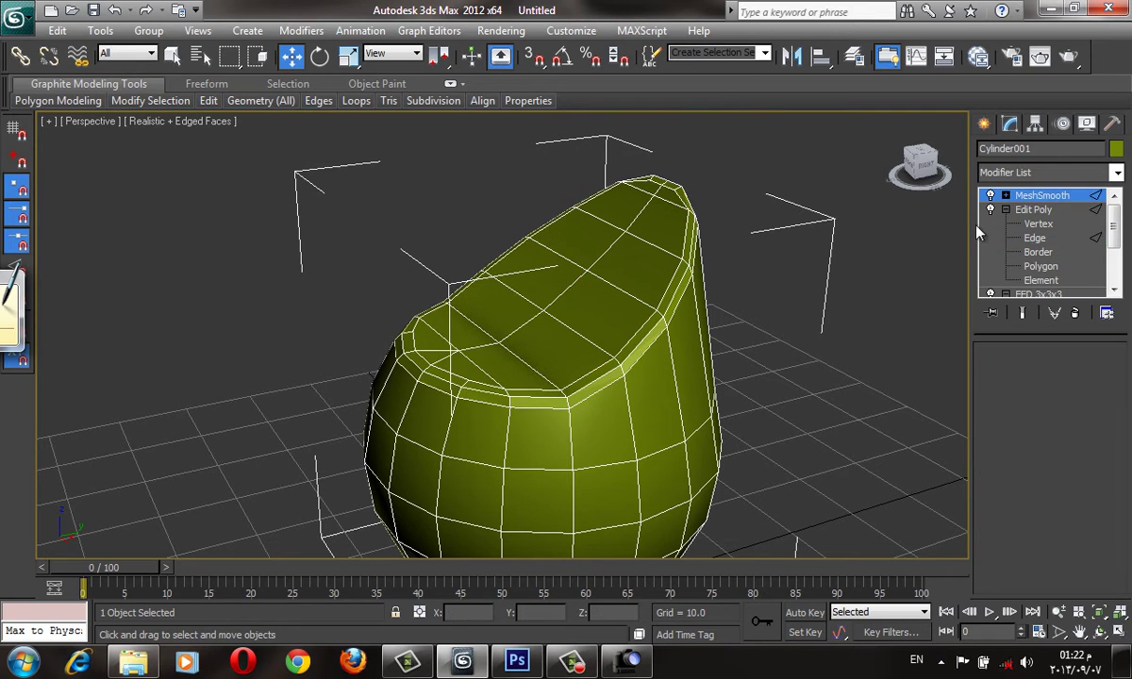
left_click(819, 372)
key("F4")
mouse_move(710, 387)
middle_mouse_down("alt")
mouse_move(684, 362)
mouse_move(724, 397)
middle_mouse_up("alt")
left_click(726, 405)
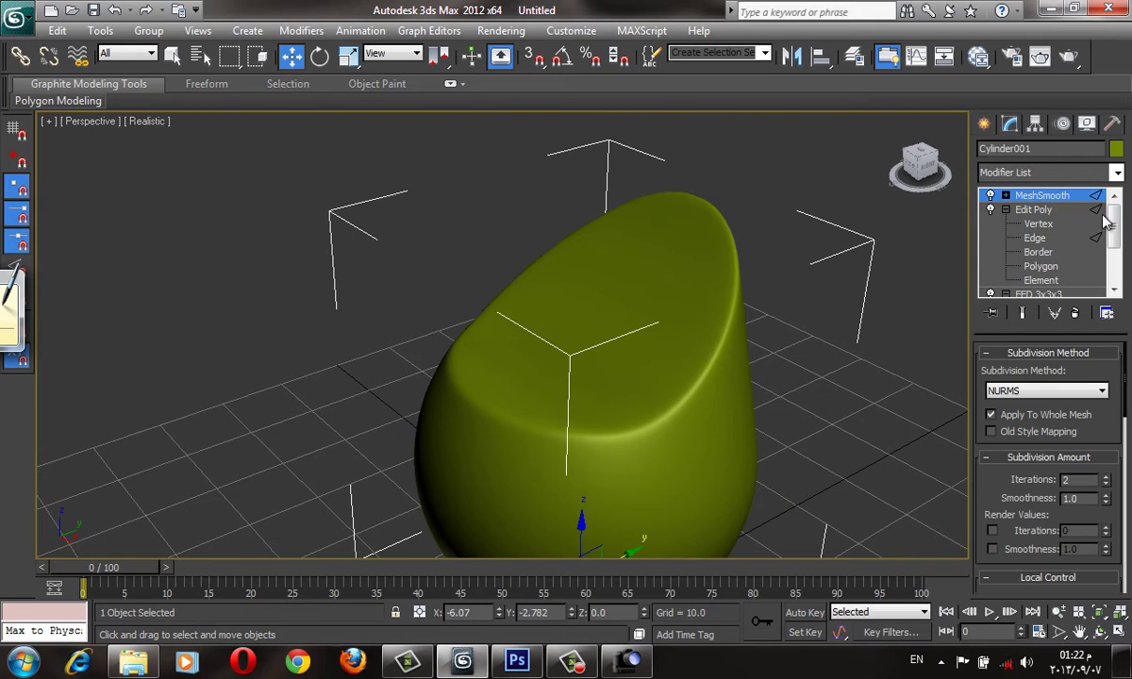
left_click(1034, 237)
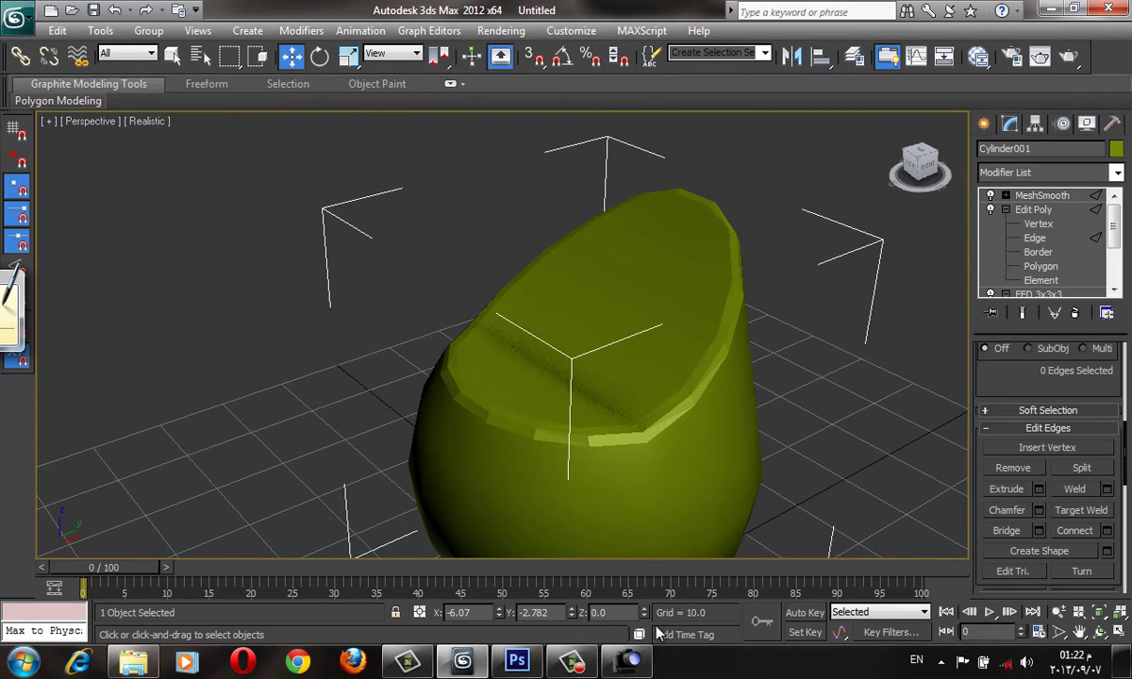
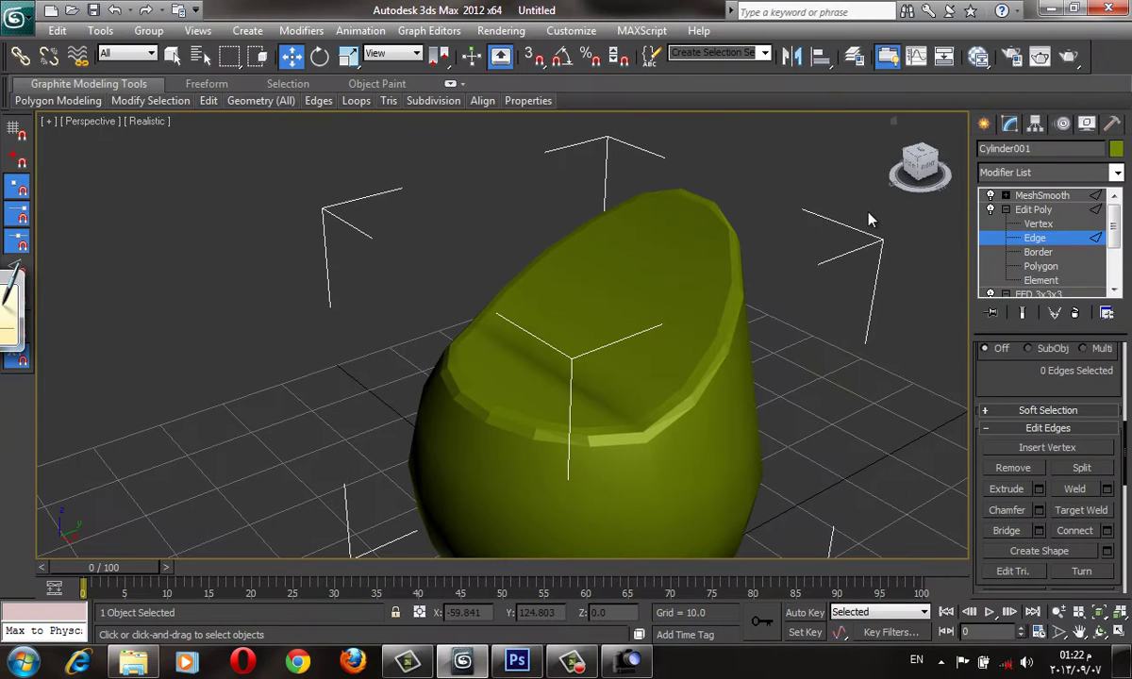
- Push four seat-hollow vertices down, then lower one front seat vertex to deepen the seat
key("F3")
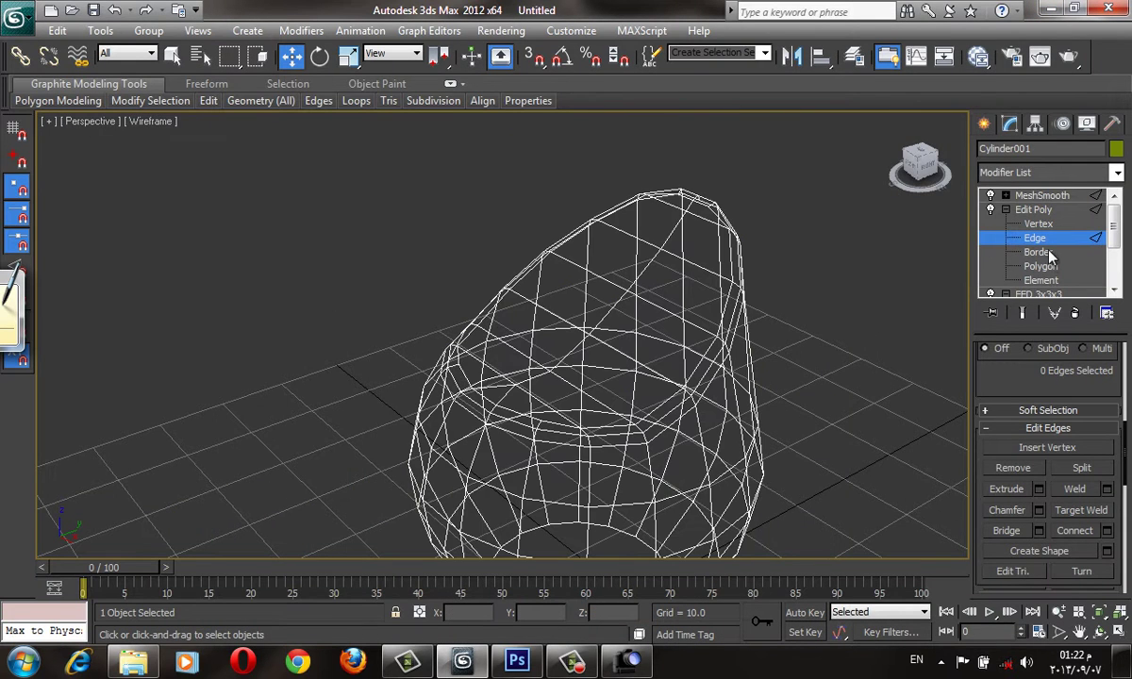
left_click(1038, 223)
key("F3")
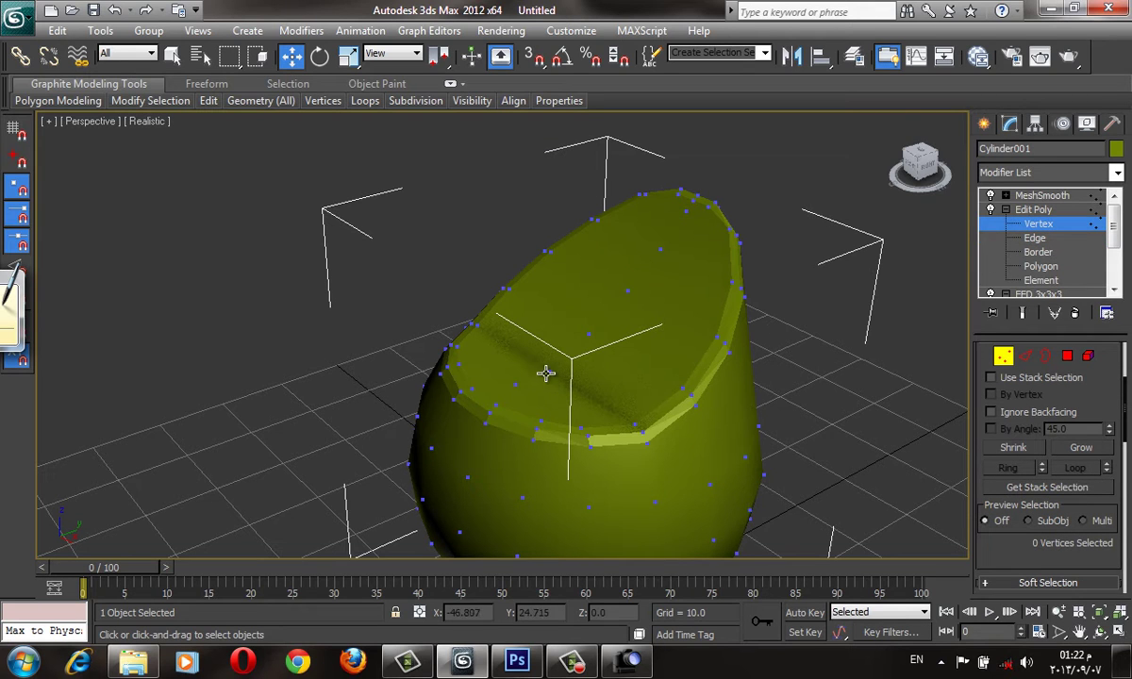
left_click(547, 373)
left_click(628, 291, "ctrl")
left_click(658, 254, "ctrl")
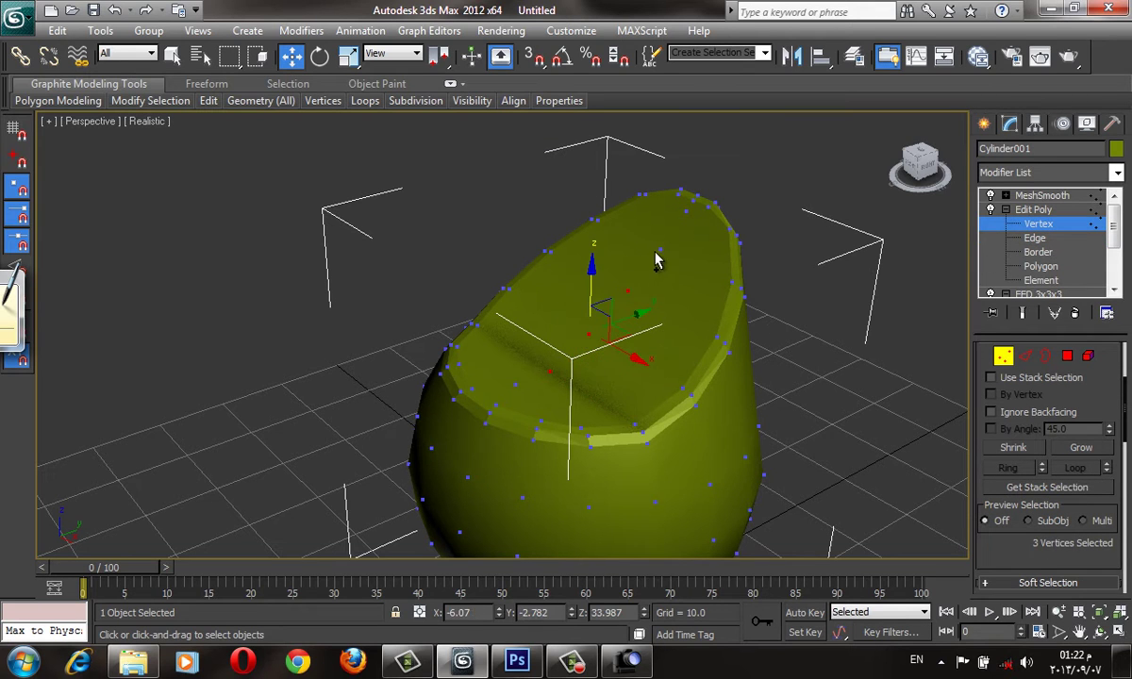
left_click(656, 248, "ctrl")
key("F3")
key("F3")
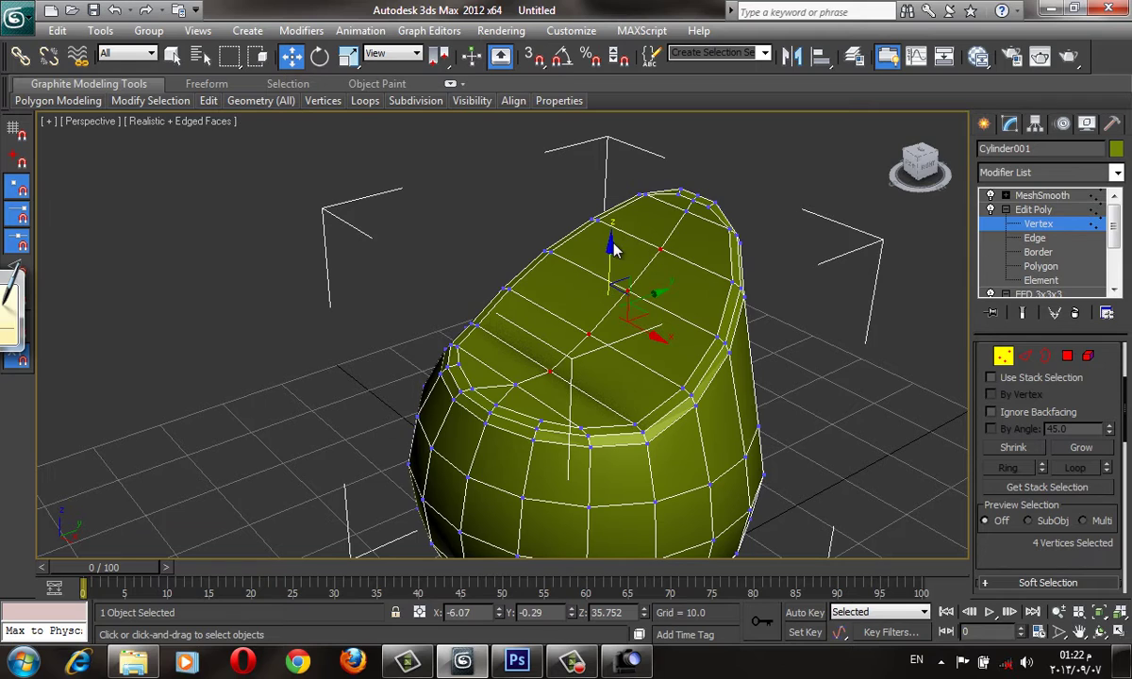
left_click_drag(609, 247, 609, 267)
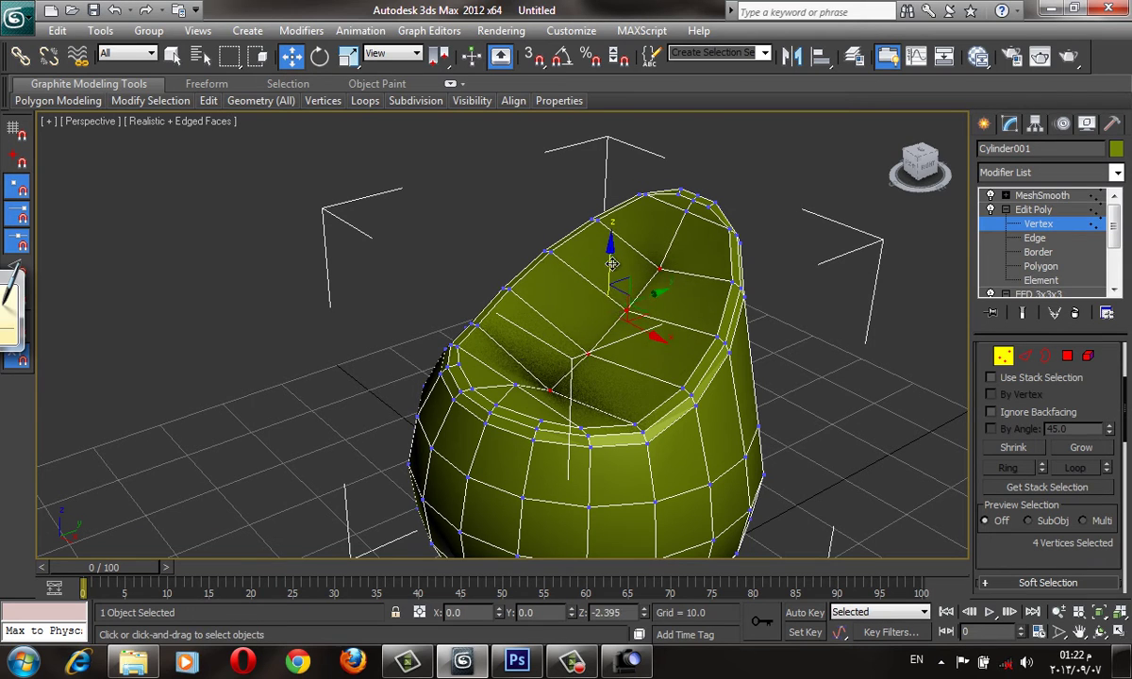
left_click(517, 366)
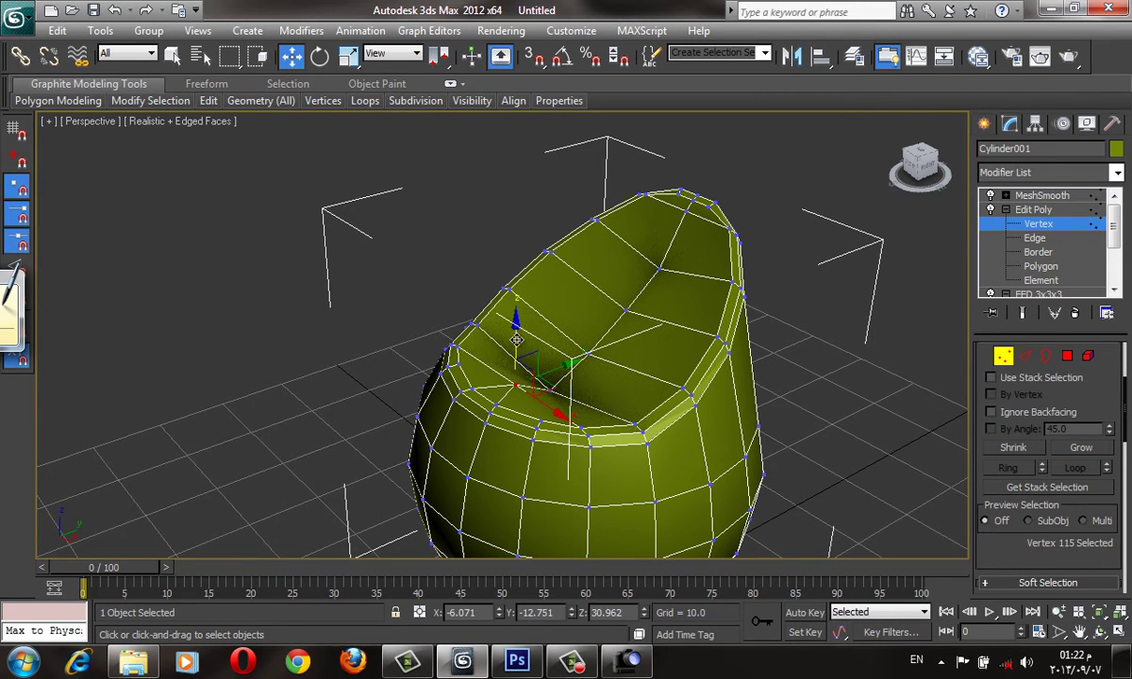
left_click_drag(516, 340, 517, 354)
- Lower five more vertices across the seat slightly to round out the hollow
key("F4")
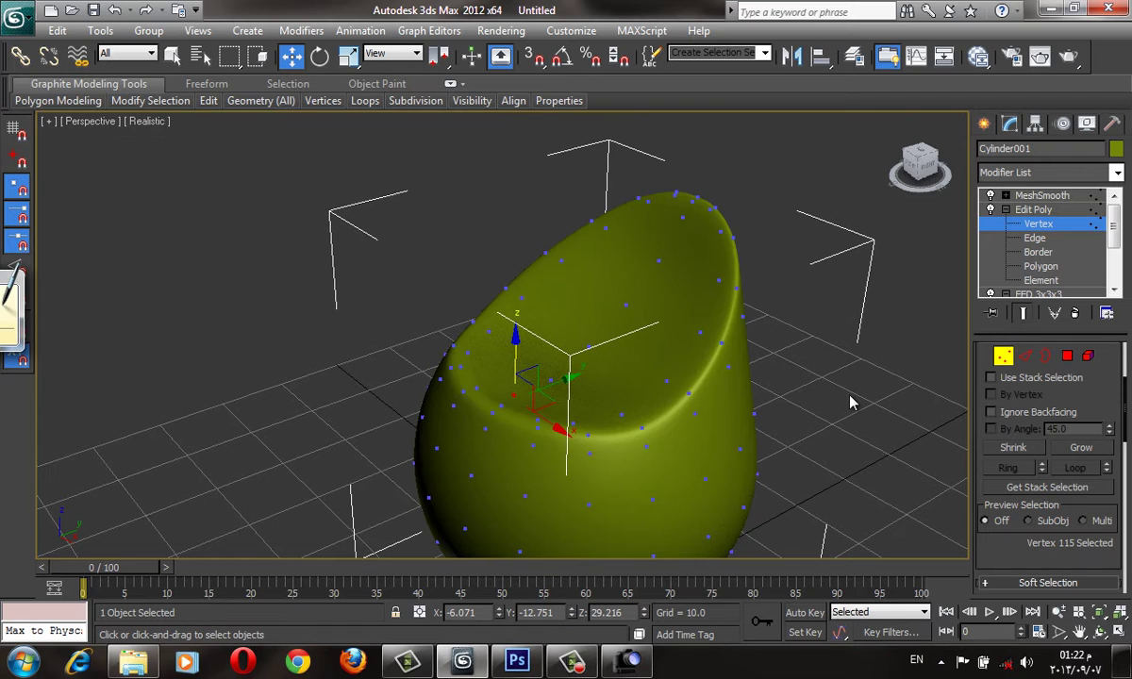
middle_click_drag(849, 403, 785, 386, "alt")
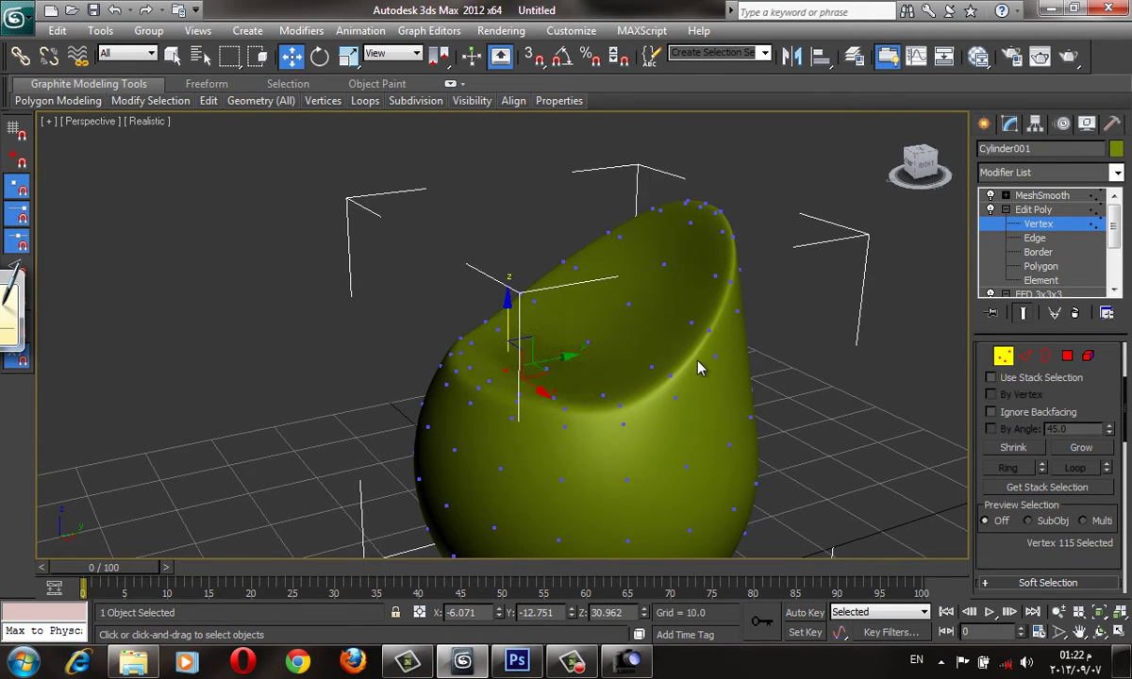
left_click(697, 369)
left_click_drag(697, 368, 684, 370)
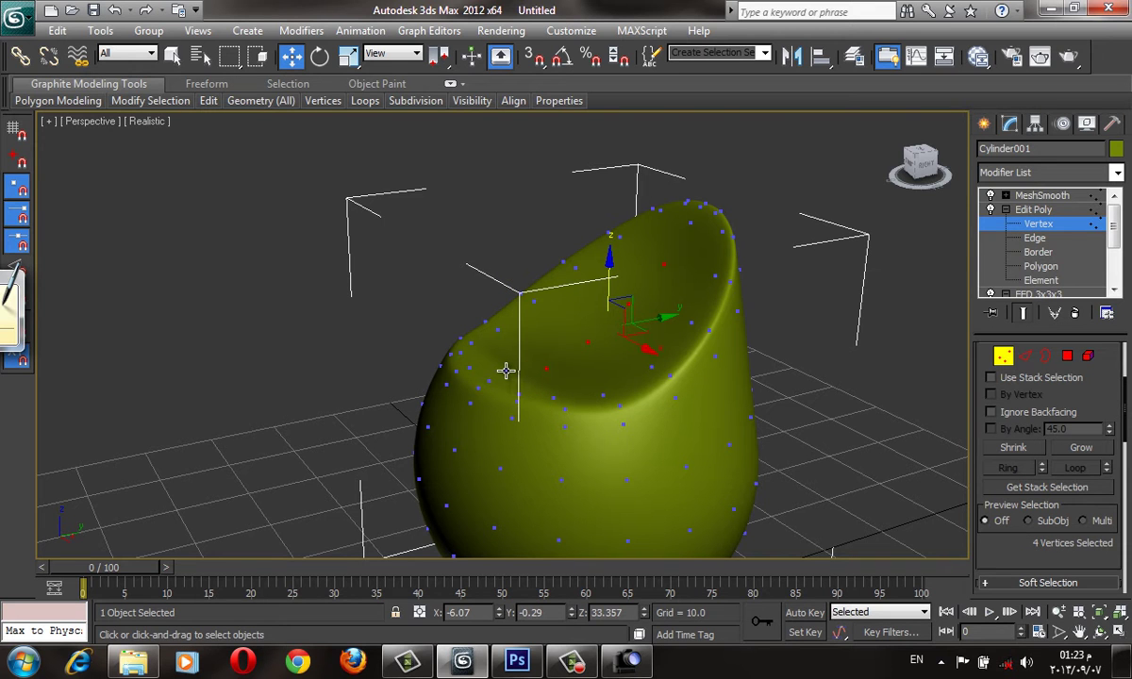
left_click(552, 283, "ctrl")
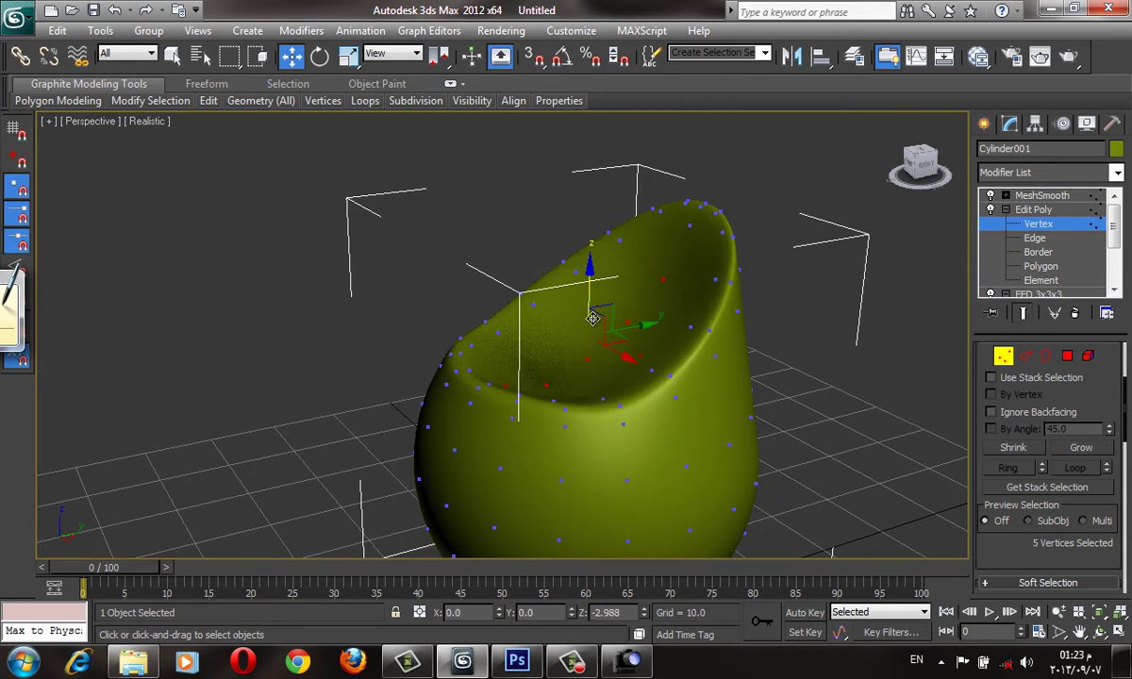
mouse_move(552, 288)
middle_mouse_down("alt")
mouse_move(763, 405)
mouse_move(801, 387)
mouse_move(724, 398)
middle_mouse_up("alt")
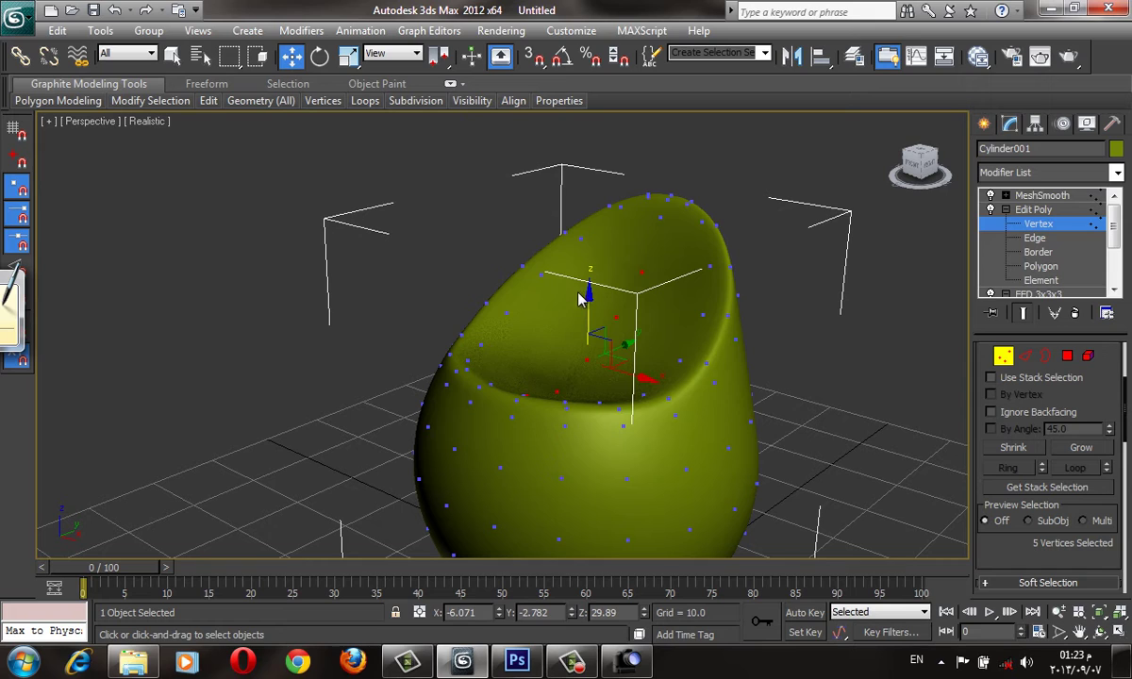
left_click_drag(588, 298, 590, 311)
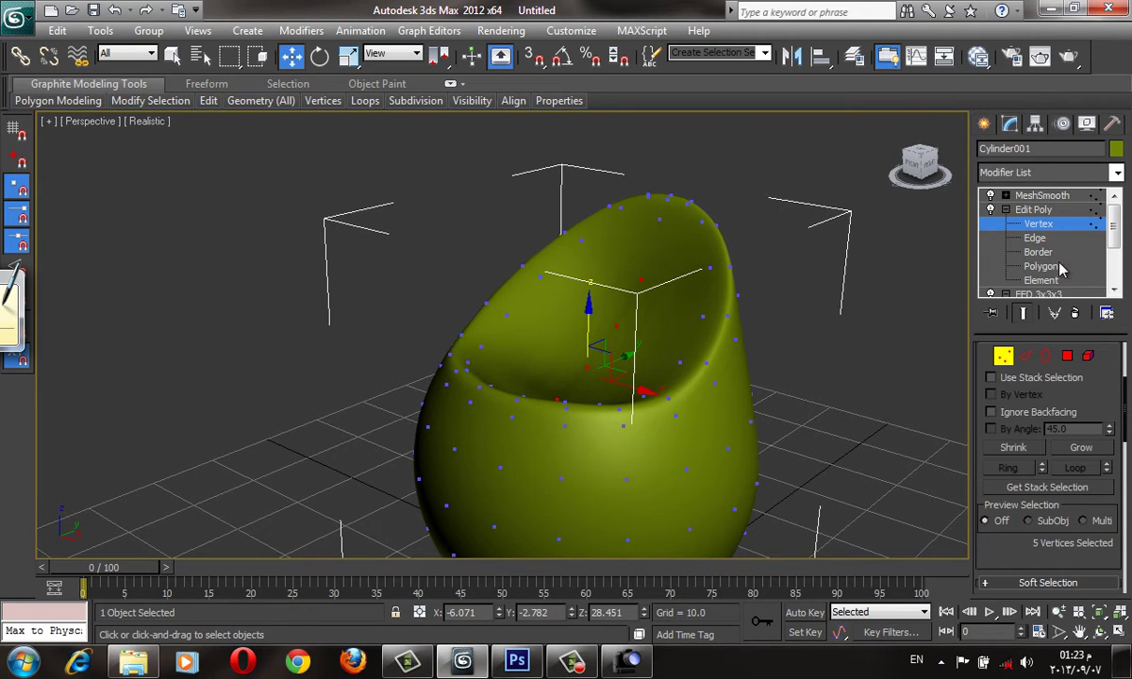
left_click(1035, 238)
- Leave edge editing and orbit to a higher view above the green chair
scroll(773, 356, "up", 2)
scroll(788, 384, "up", 4)
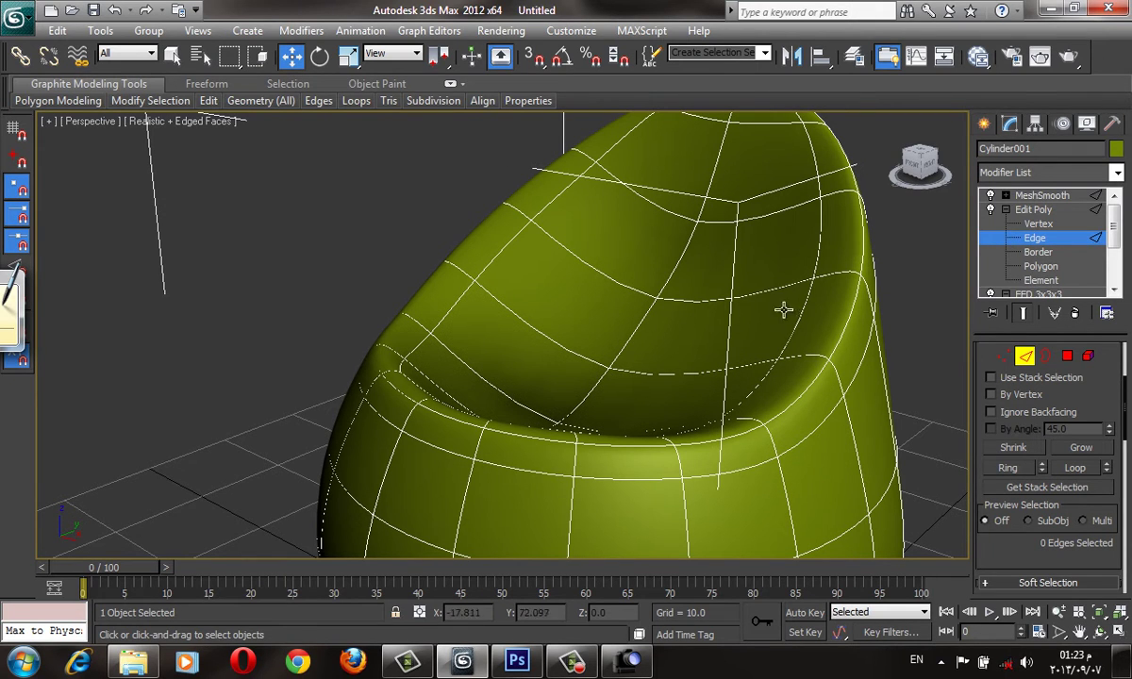
scroll(783, 310, "down", 5)
key("F4")
mouse_move(751, 318)
middle_mouse_down("alt")
mouse_move(700, 321)
mouse_move(743, 376)
mouse_move(763, 323)
mouse_move(670, 341)
middle_mouse_up("alt")
scroll(742, 376, "down", 4)
scroll(686, 401, "up", 4)
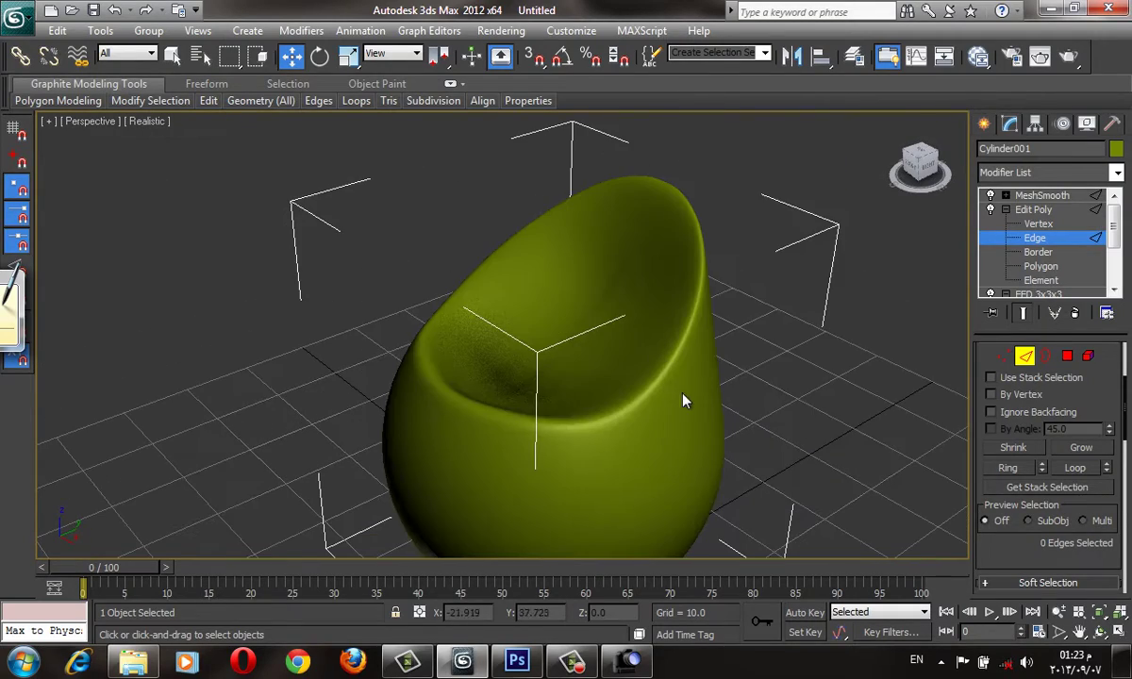
key("F4")
middle_click_drag(788, 429, 909, 336, "alt")
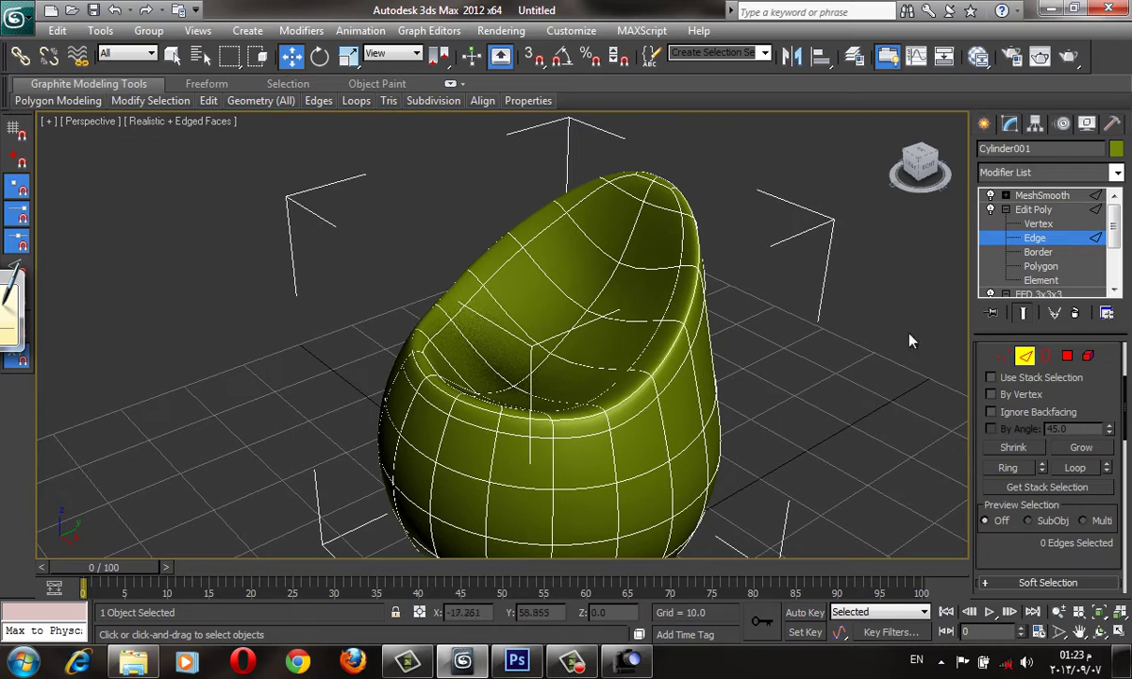
middle_click_drag(745, 353, 656, 347, "alt")
scroll(655, 349, "down", 3)
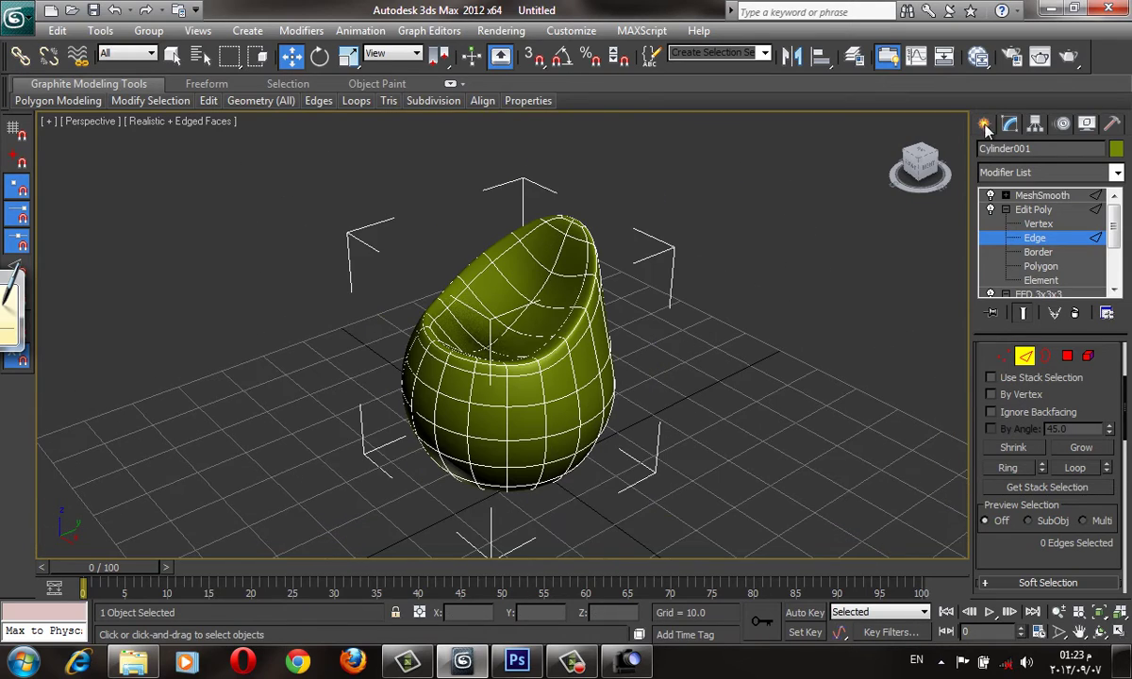
left_click(984, 123)
middle_click_drag(614, 389, 568, 484, "alt")
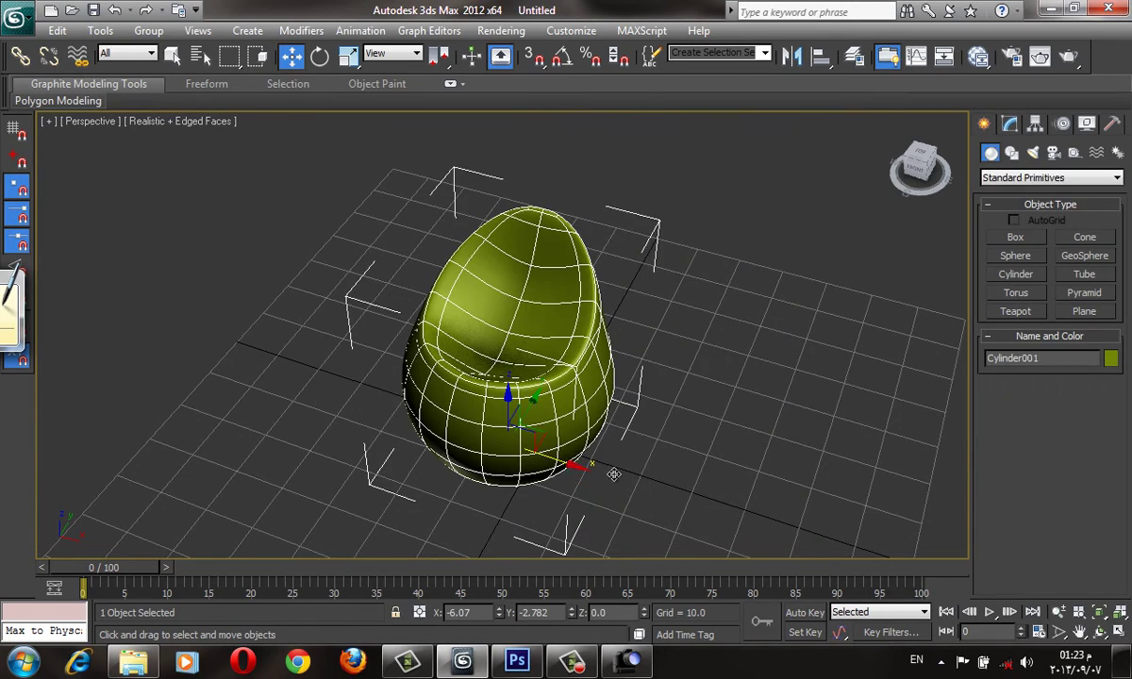
- Shift-drag the chair to the right to make a copy, Cylinder002
left_click_drag(569, 484, 825, 552, "shift")
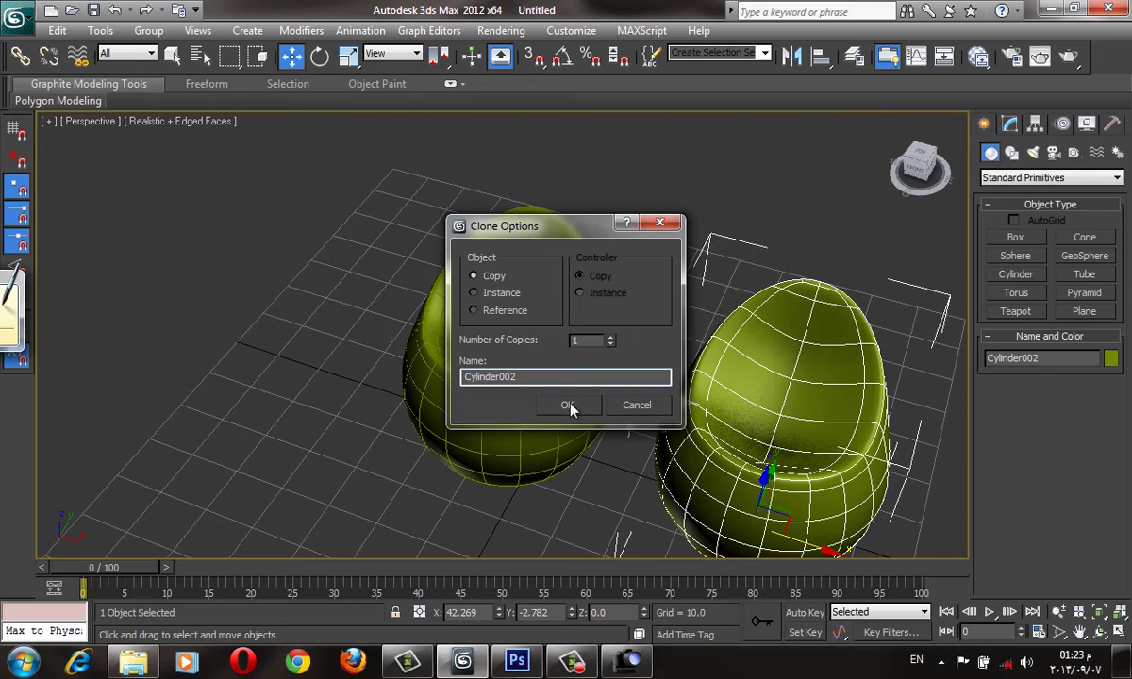
left_click(569, 407)
mouse_move(570, 407)
middle_mouse_down("alt")
mouse_move(662, 456)
mouse_move(717, 443)
middle_mouse_up("alt")
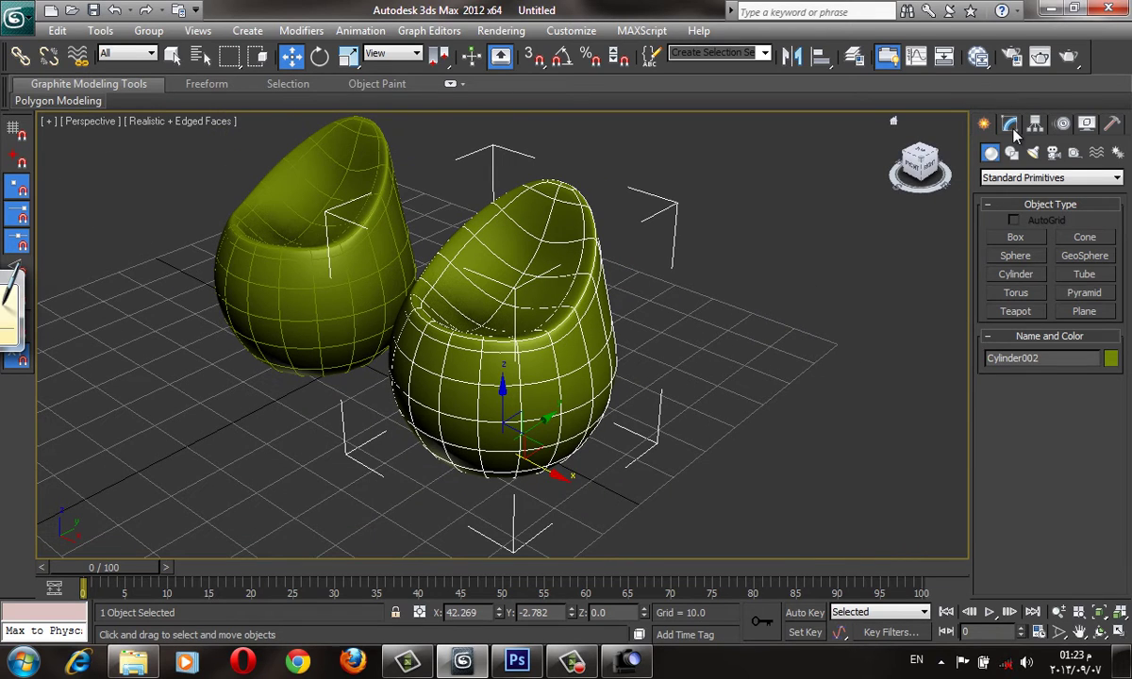
left_click(1009, 124)
left_click(132, 663)
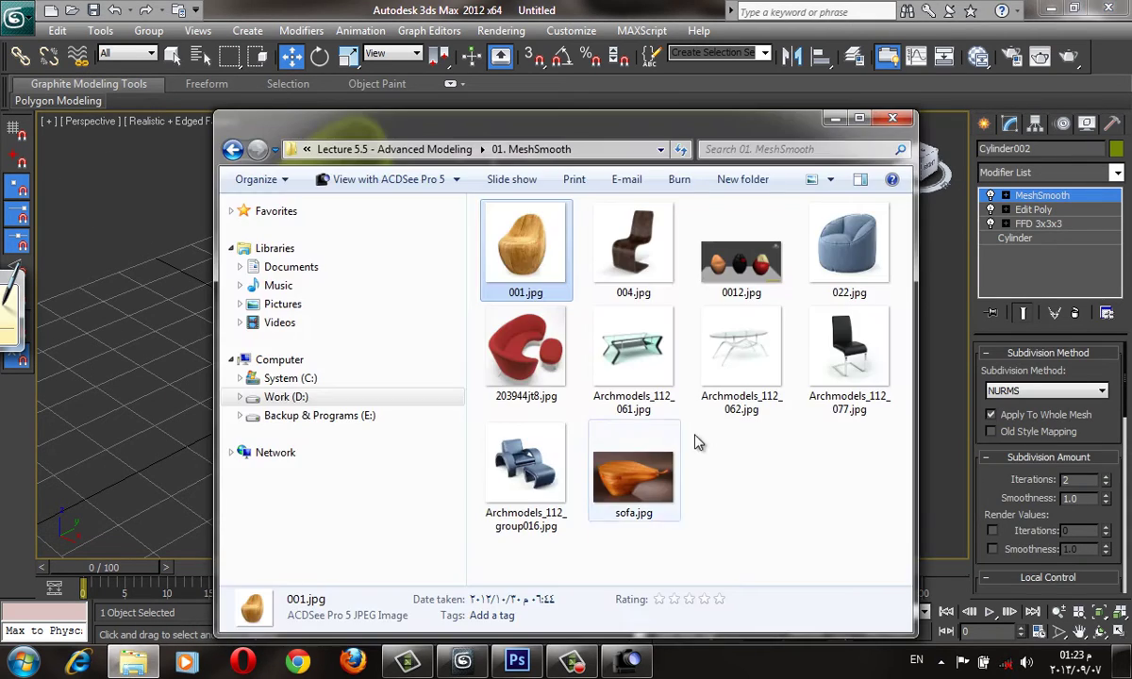
double_click(742, 262)
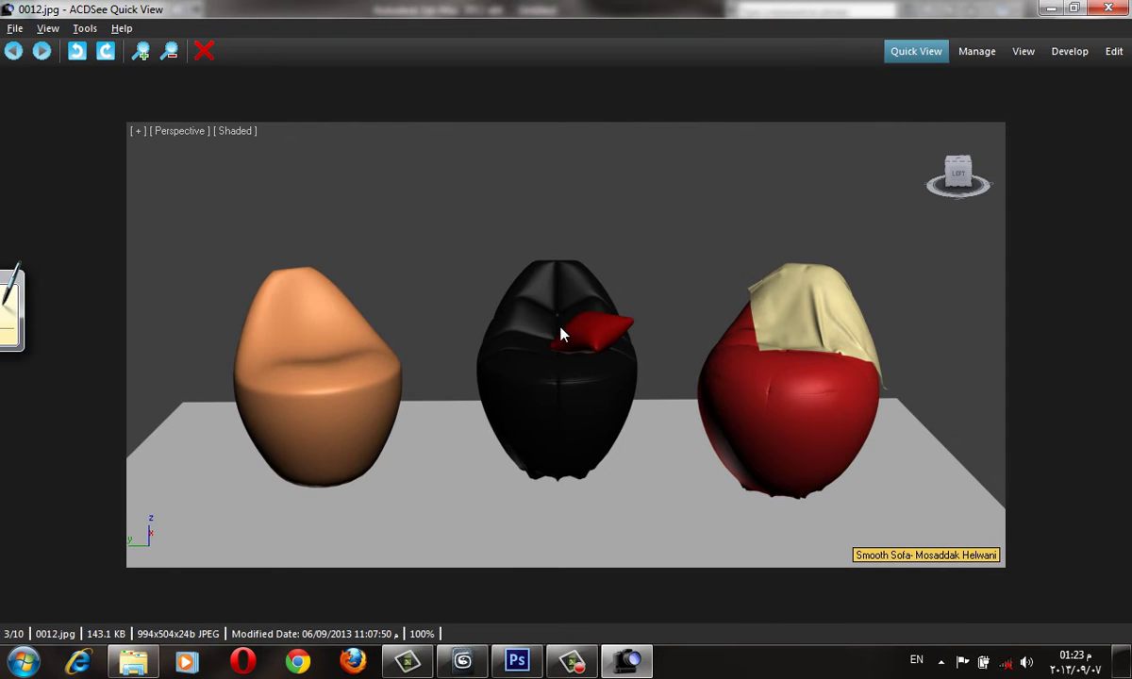
scroll(556, 332, "up", 2)
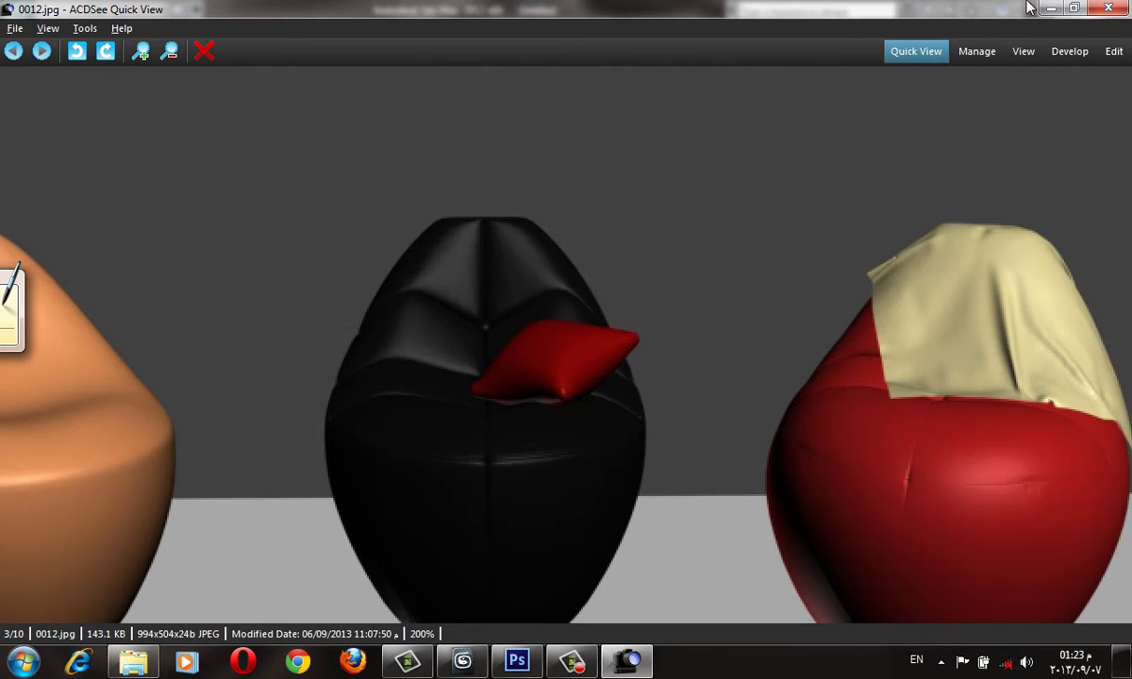
left_click(1108, 7)
left_click(891, 98)
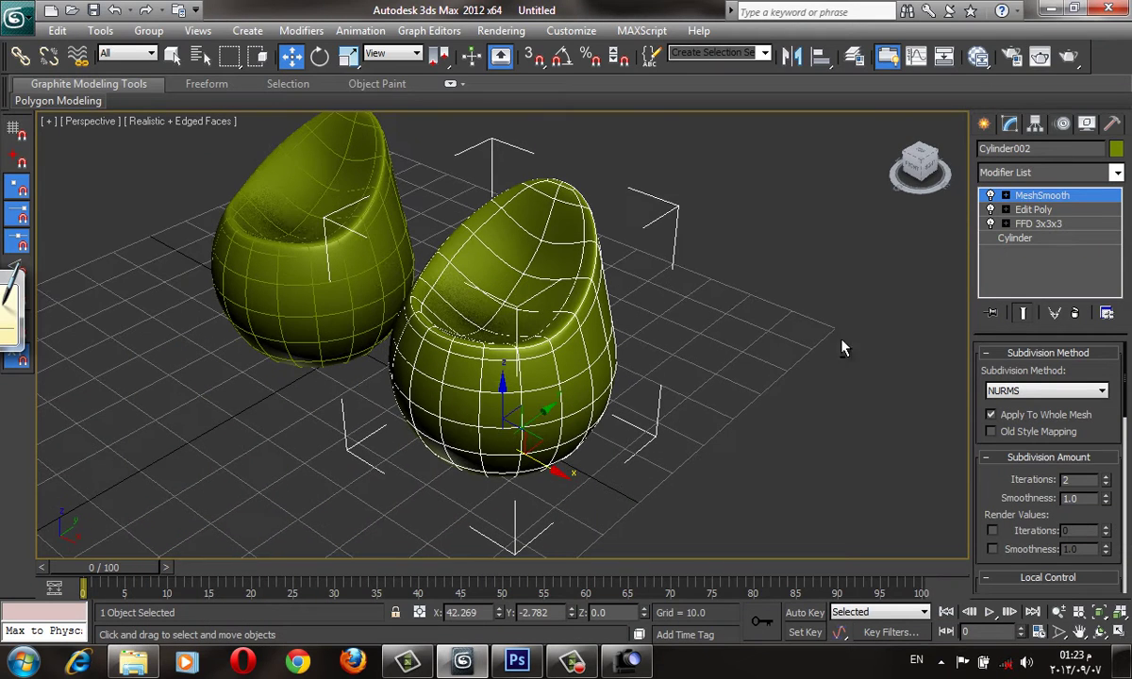
- Select the full seat rim edge loop on Cylinder002 at Edge level
left_click(1047, 209)
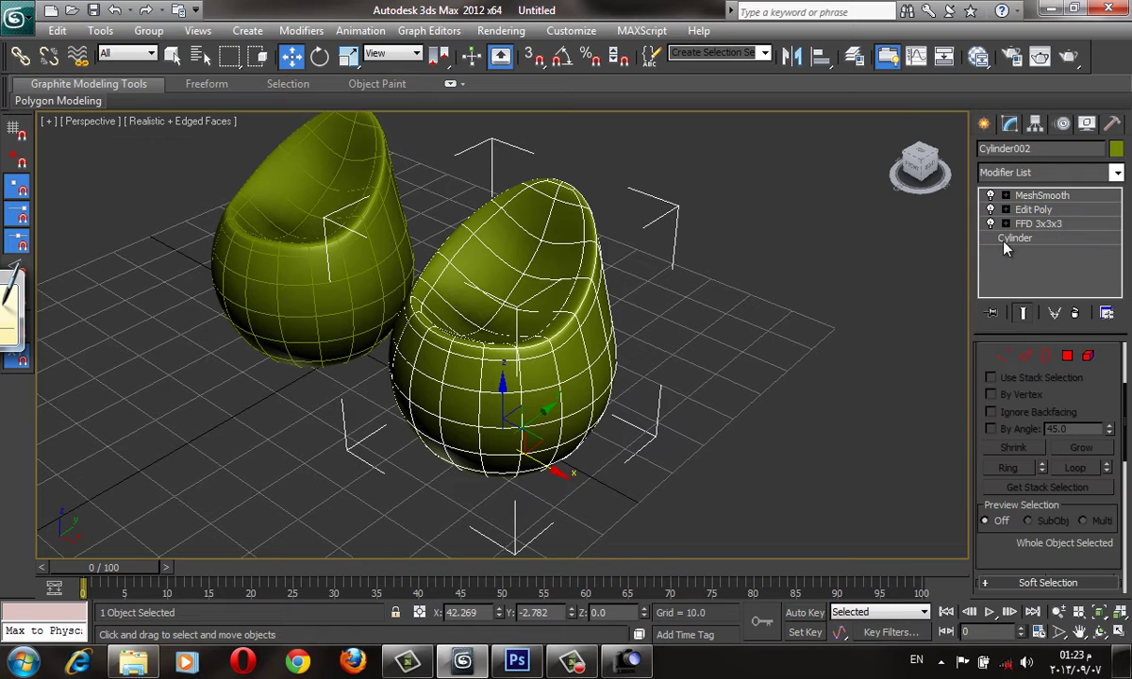
left_click(1025, 356)
scroll(604, 377, "up", 2)
scroll(579, 390, "up", 4)
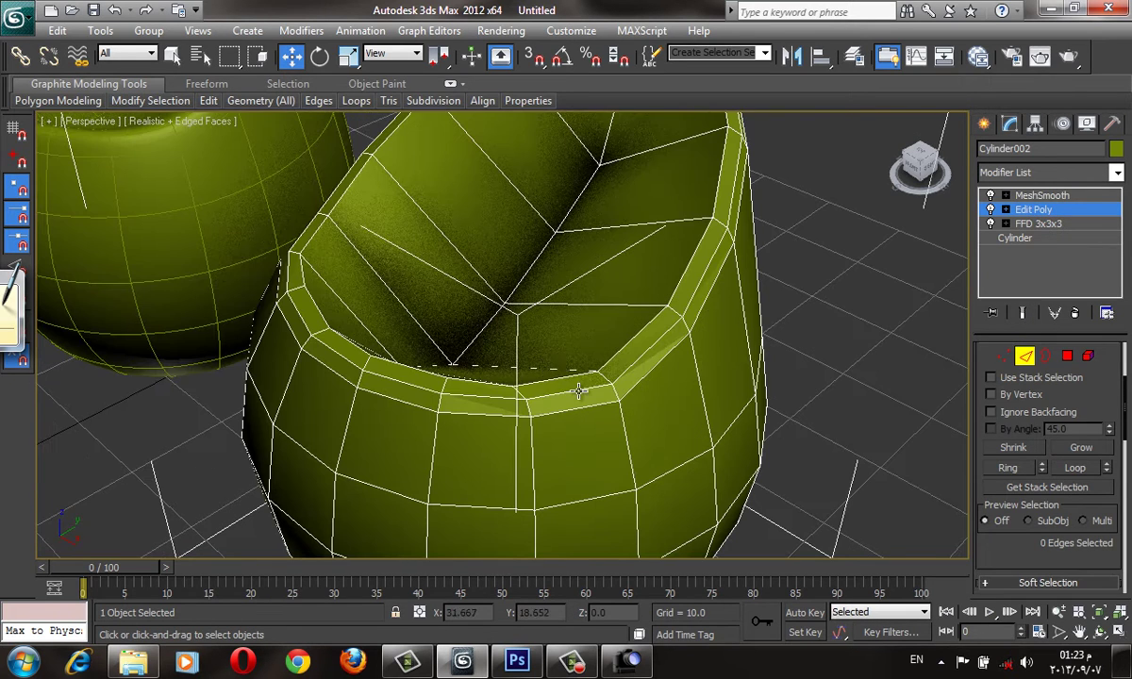
left_click(579, 390)
key("alt+l")
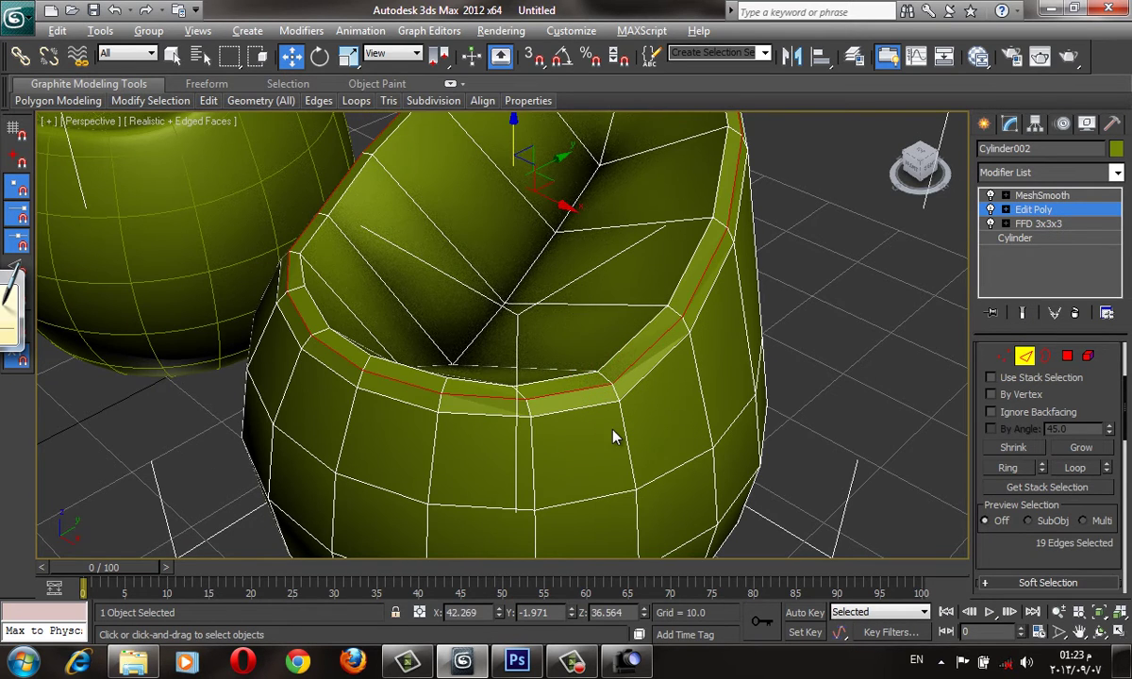
scroll(609, 432, "up", 2)
scroll(608, 432, "up", 2)
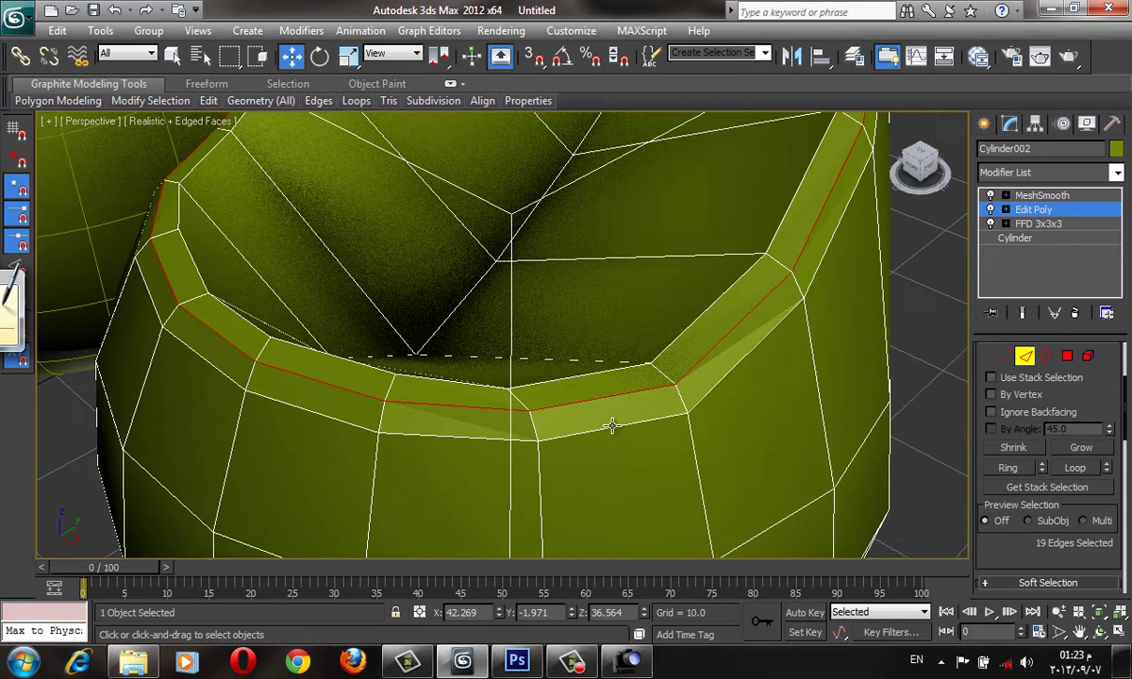
scroll(660, 471, "up", 3)
scroll(732, 518, "up", 1)
scroll(1038, 538, "down", 2)
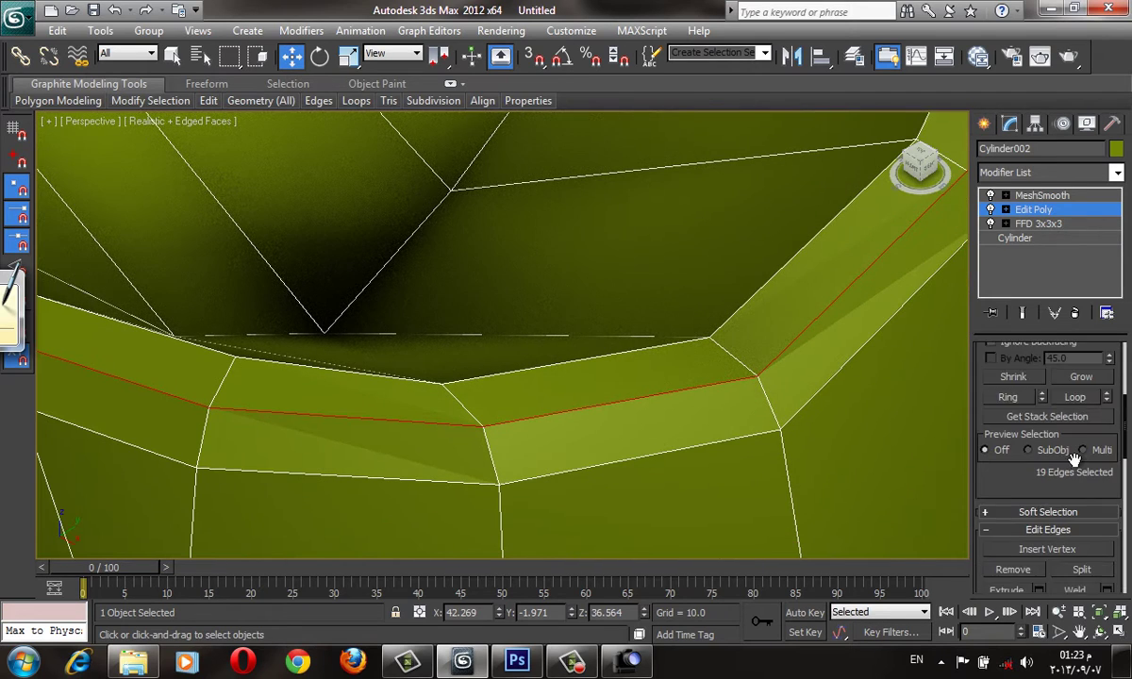
scroll(1051, 530, "down", 2)
- Chamfer the rim edge loop by 0.167, doubling it to 38 edges
left_click(1038, 532)
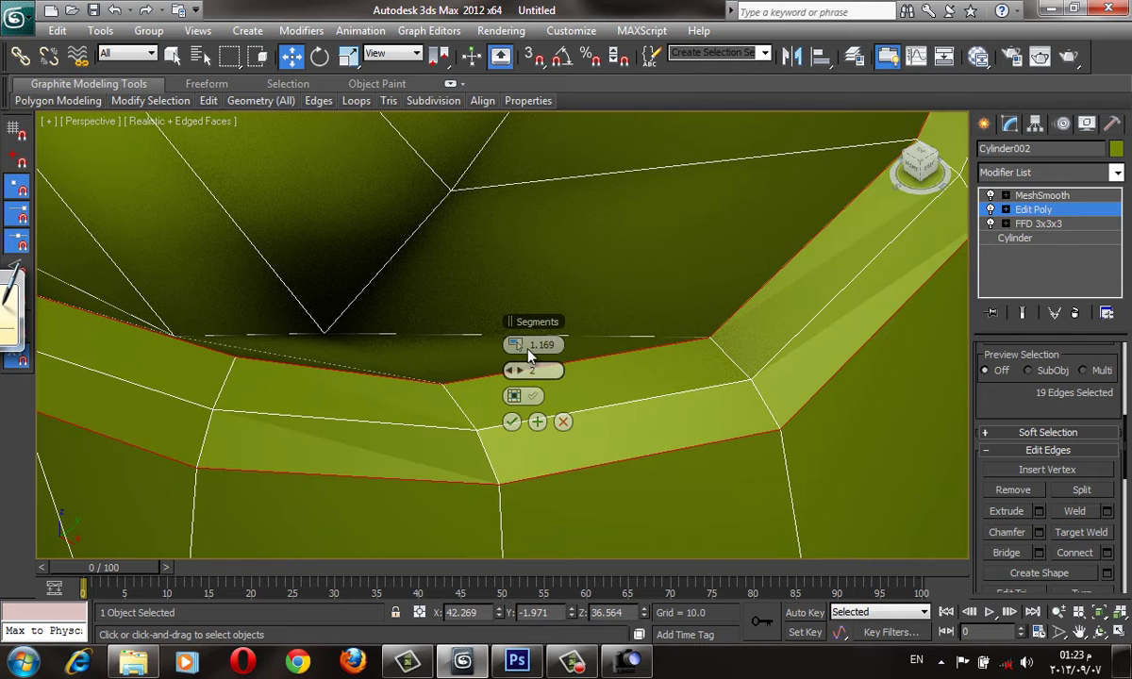
left_click_drag(510, 345, 520, 354)
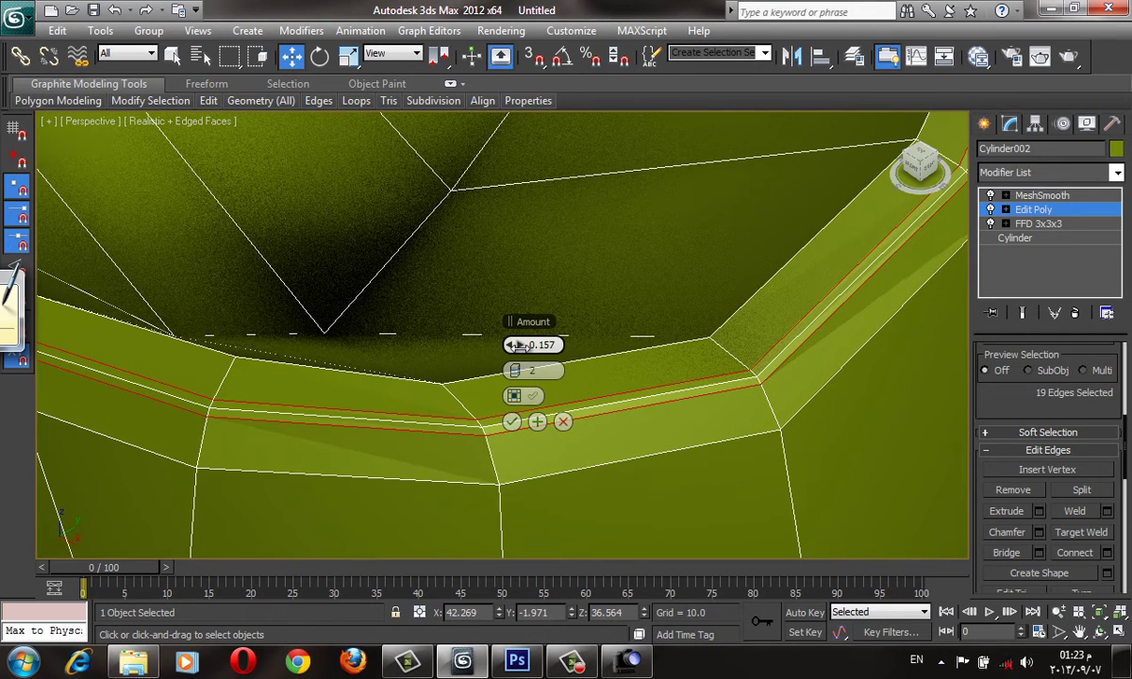
left_click(510, 423)
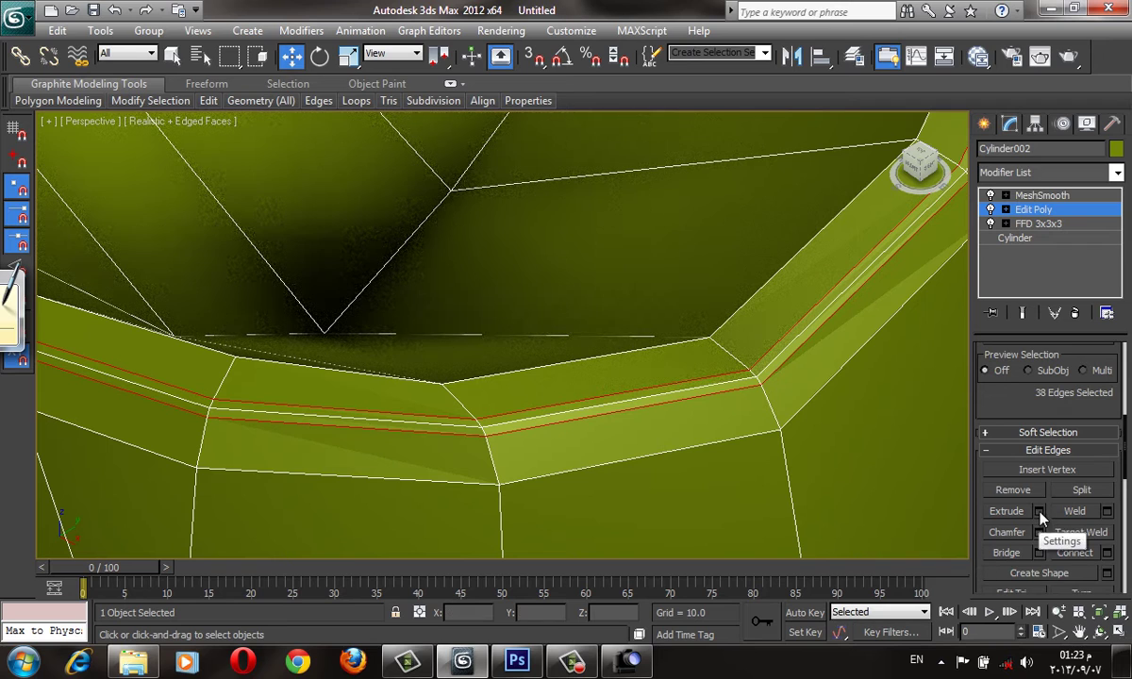
left_click(1038, 512)
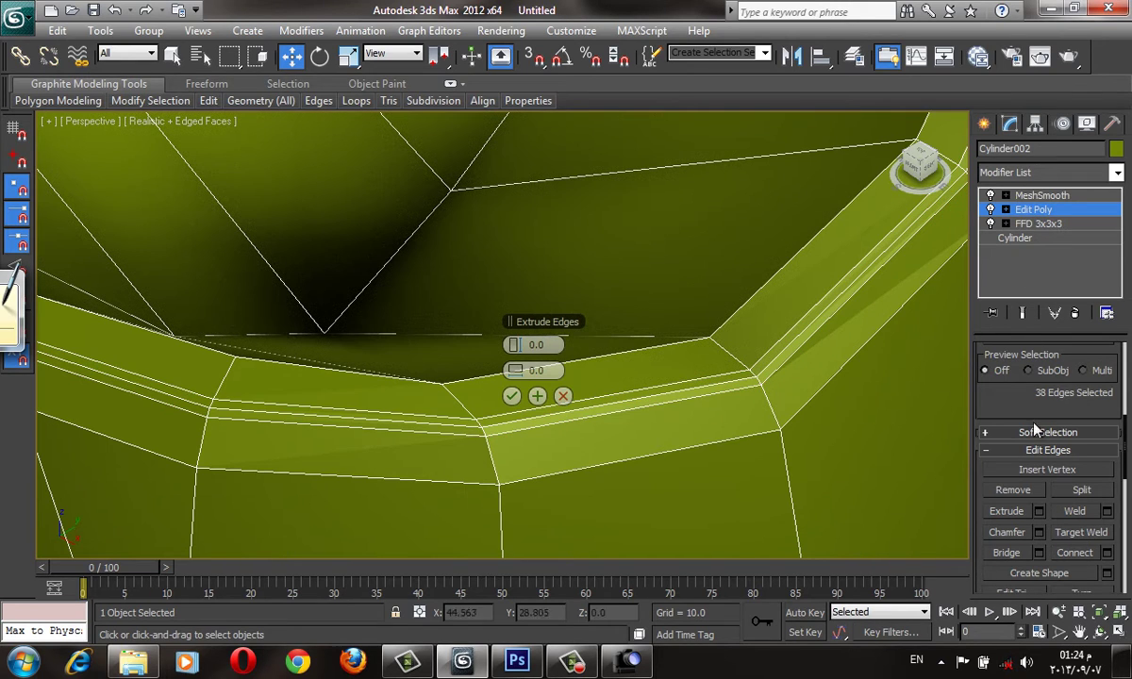
scroll(1024, 453, "up", 5)
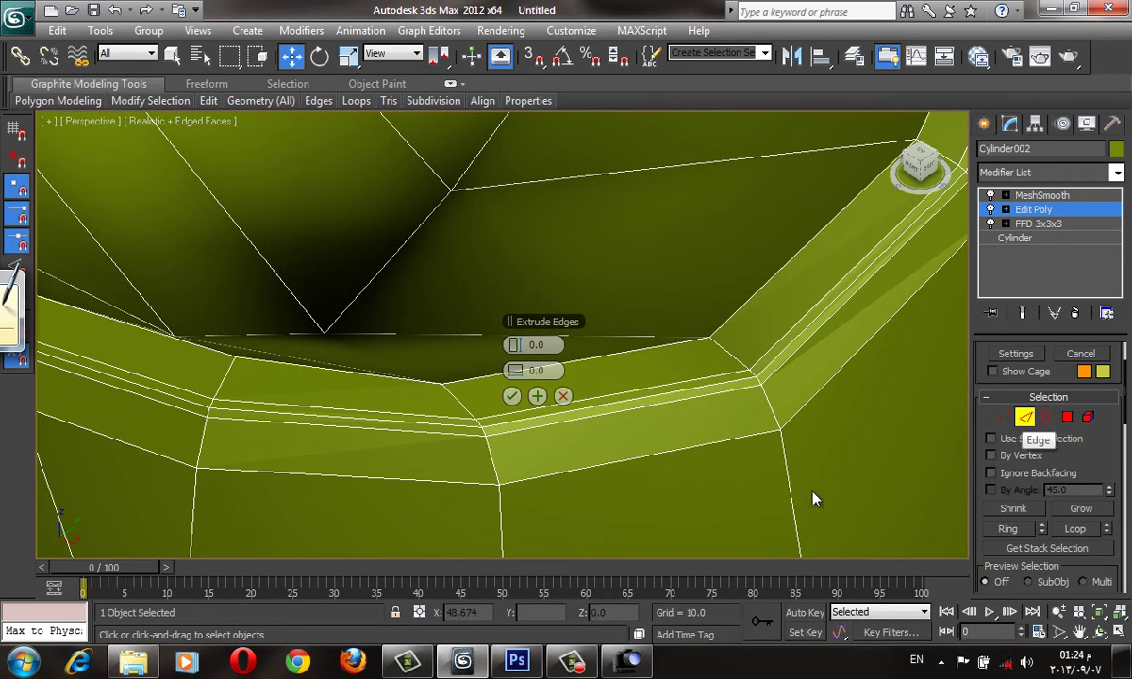
- Extrude the chamfered rim edges with height -1.87 and width 0.03 to form an inward groove
left_click_drag(518, 345, 525, 332)
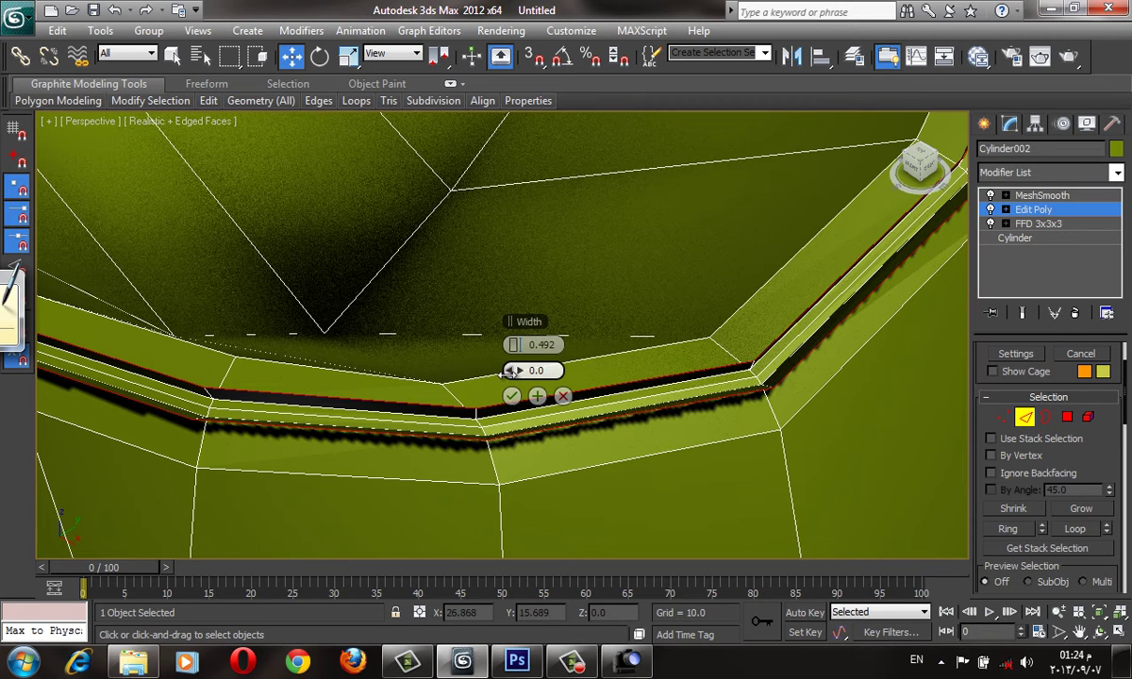
left_click_drag(514, 344, 515, 375)
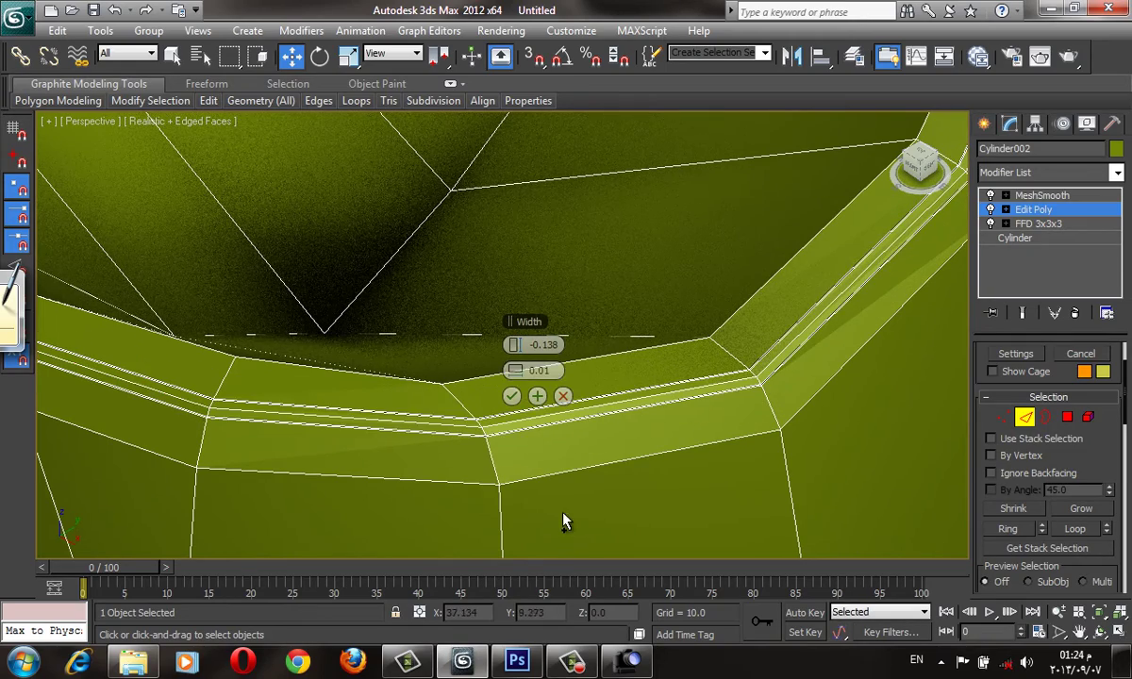
middle_click_drag(528, 479, 560, 511)
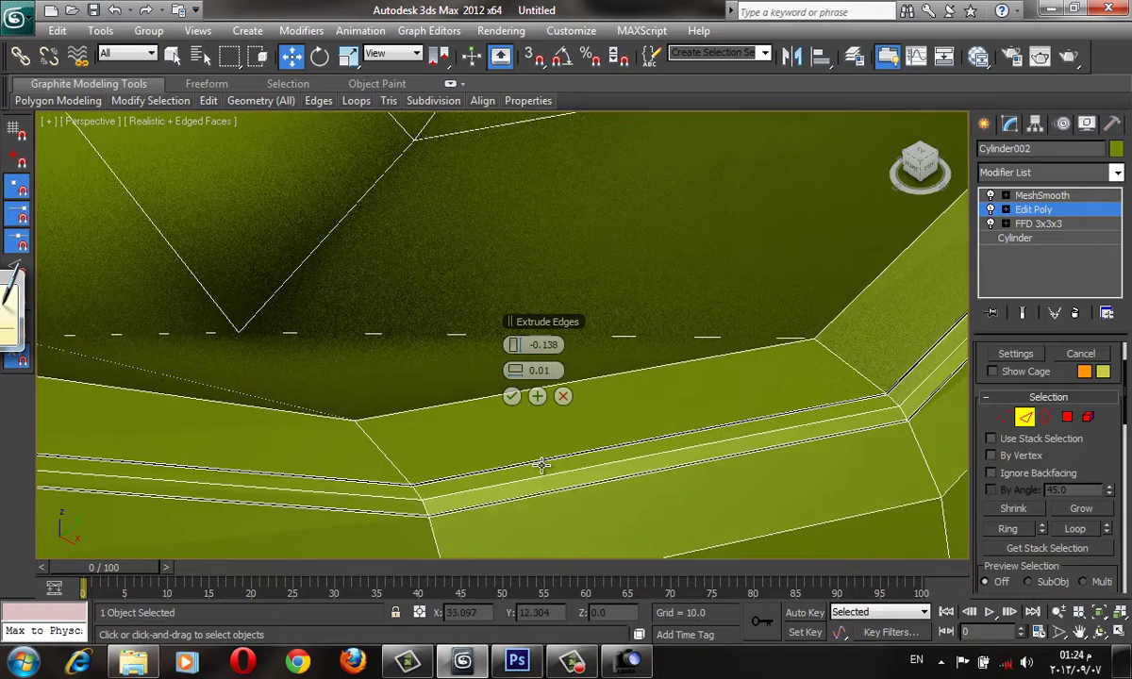
middle_click_drag(542, 472, 540, 435, "alt")
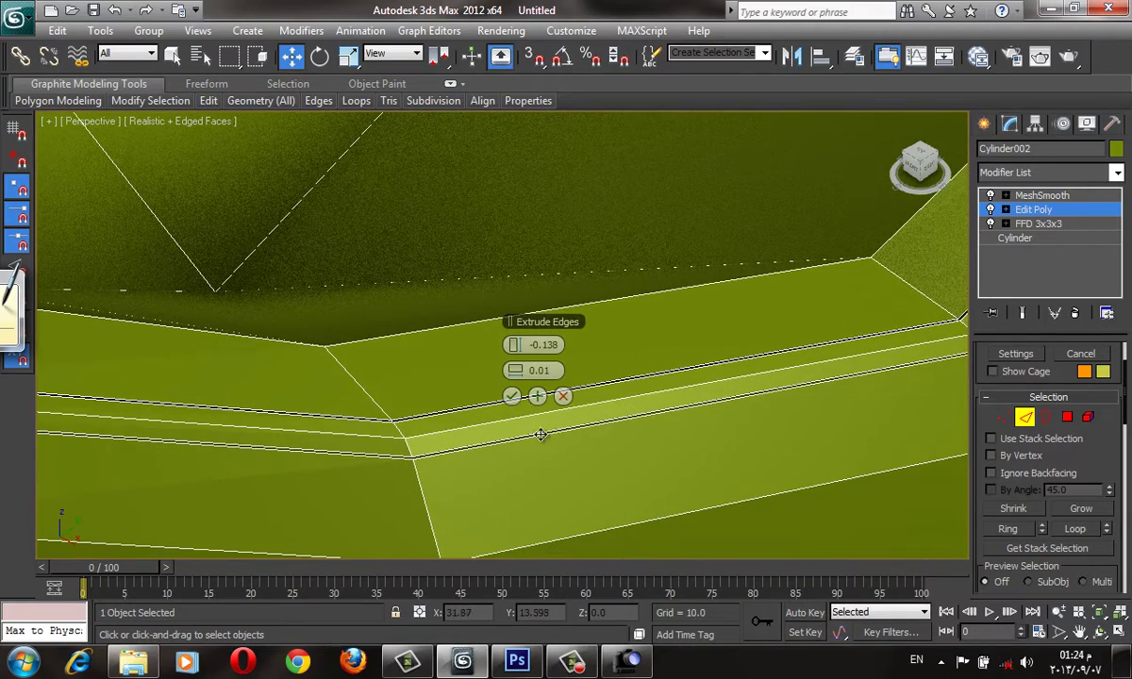
left_click_drag(515, 344, 515, 367)
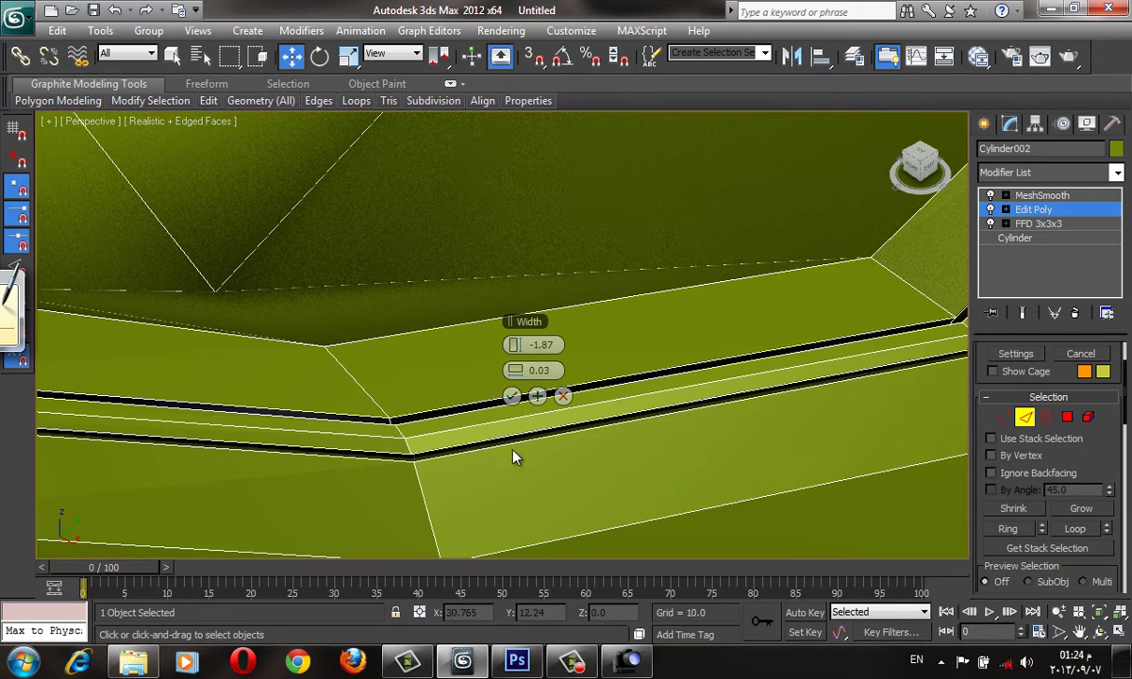
- Apply the rim groove extrusion and inspect the smoothed seam close up
left_click(510, 395)
left_click(1024, 315)
scroll(756, 381, "down", 3)
key("F4")
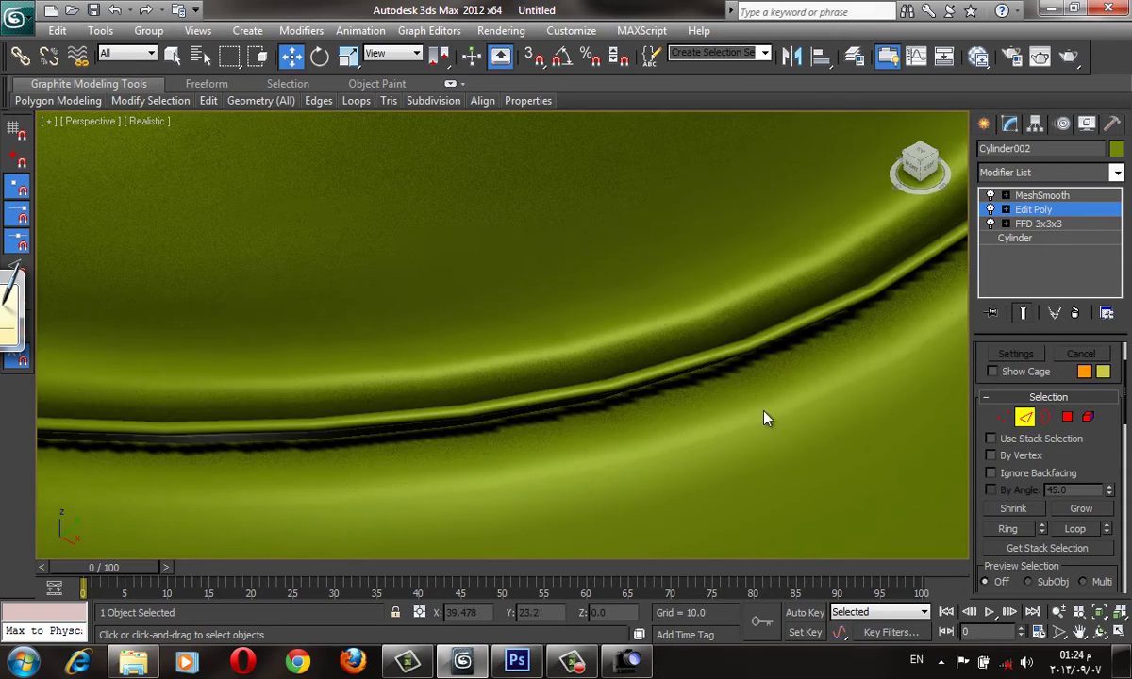
scroll(715, 385, "down", 2)
mouse_move(735, 394)
middle_mouse_down()
mouse_move(685, 372)
mouse_move(718, 361)
middle_mouse_up()
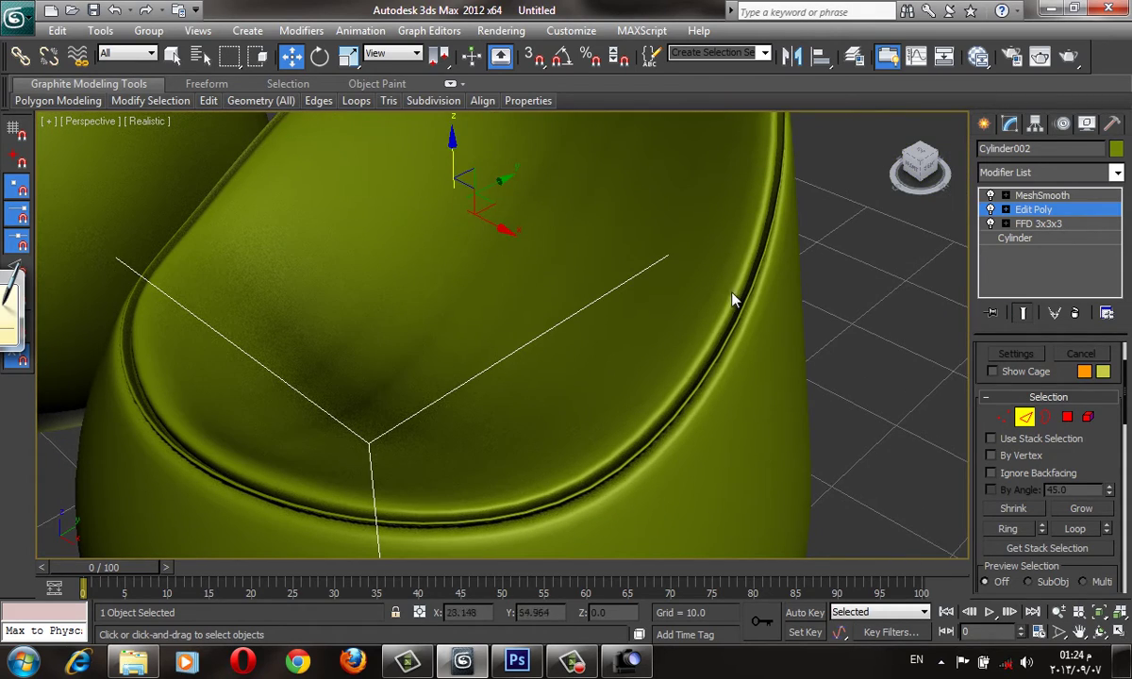
mouse_move(734, 300)
middle_mouse_down("alt")
mouse_move(551, 351)
mouse_move(550, 436)
middle_mouse_up("alt")
scroll(562, 458, "up", 3)
scroll(693, 429, "up", 2)
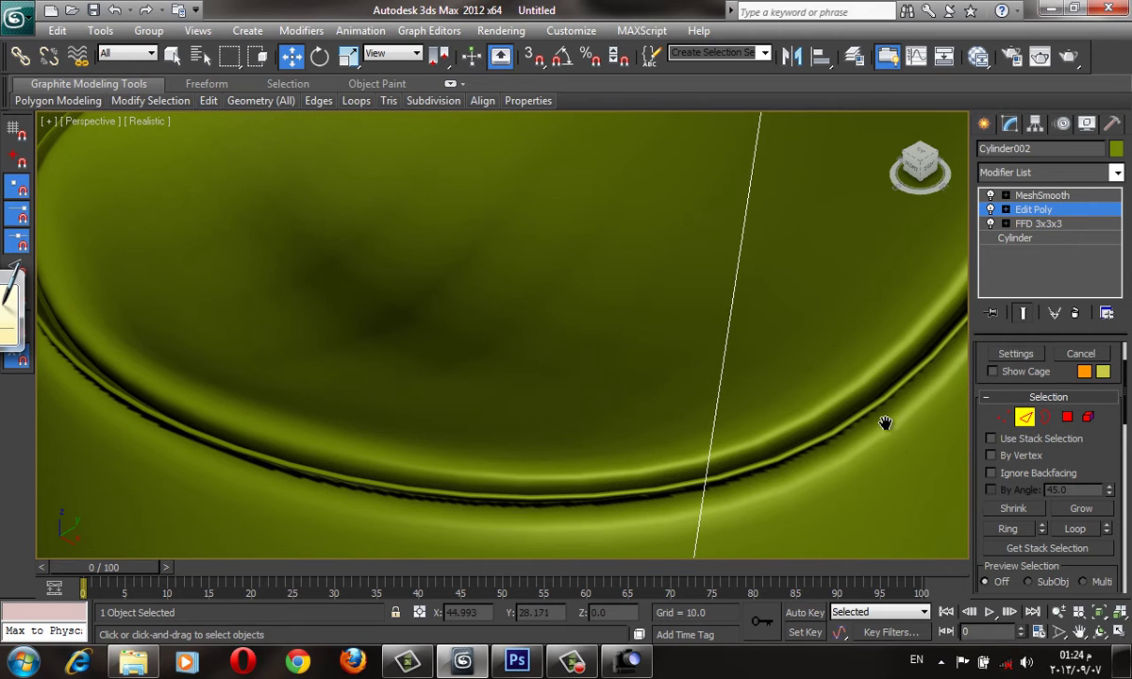
middle_click_drag(884, 423, 873, 421)
- Compare the base mesh against the smoothed result, then return to the Edit Poly level
left_click(1026, 313)
middle_click_drag(826, 470, 816, 465)
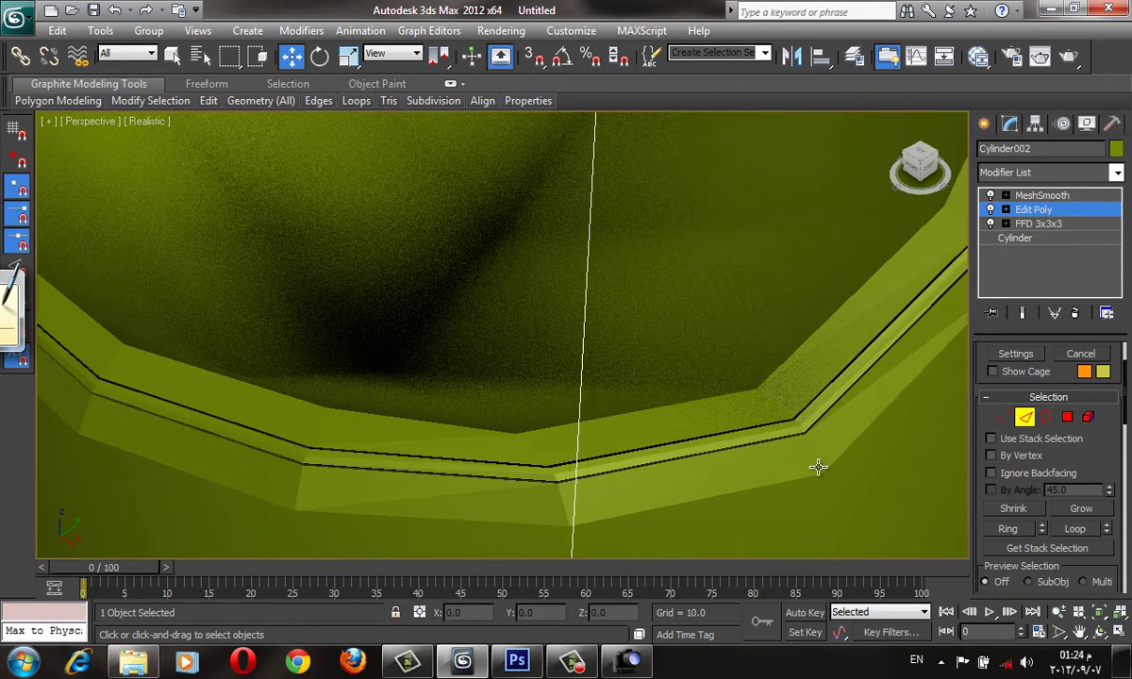
scroll(745, 366, "up", 2)
scroll(804, 409, "up", 2)
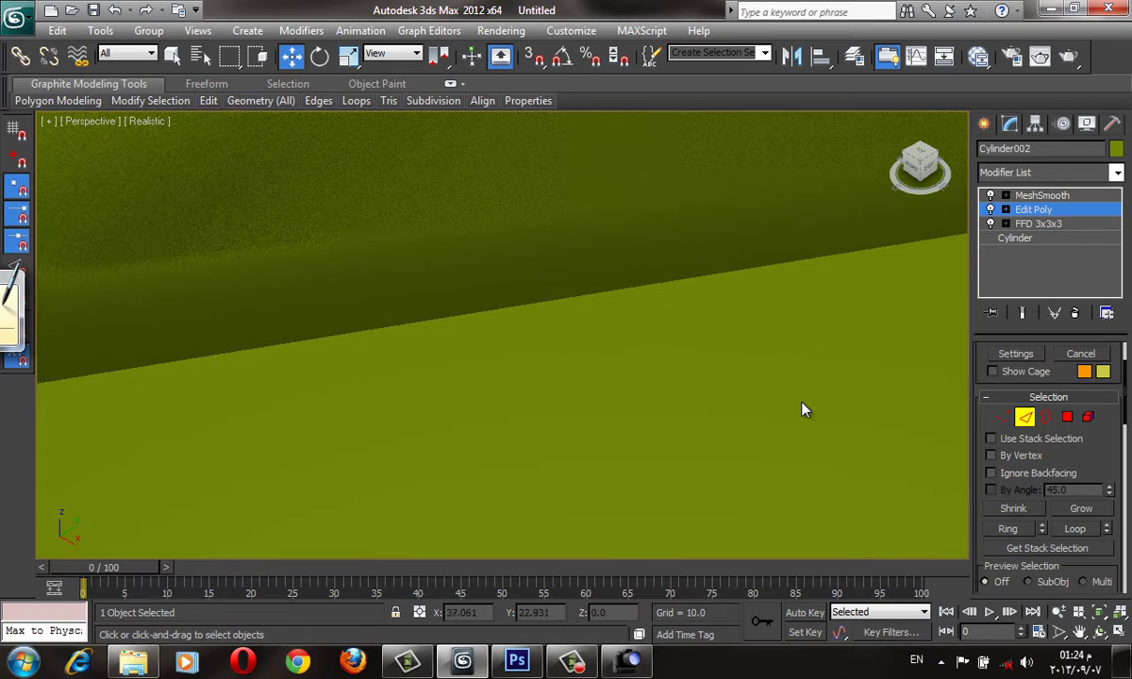
scroll(936, 358, "up", 2)
left_click(1022, 313)
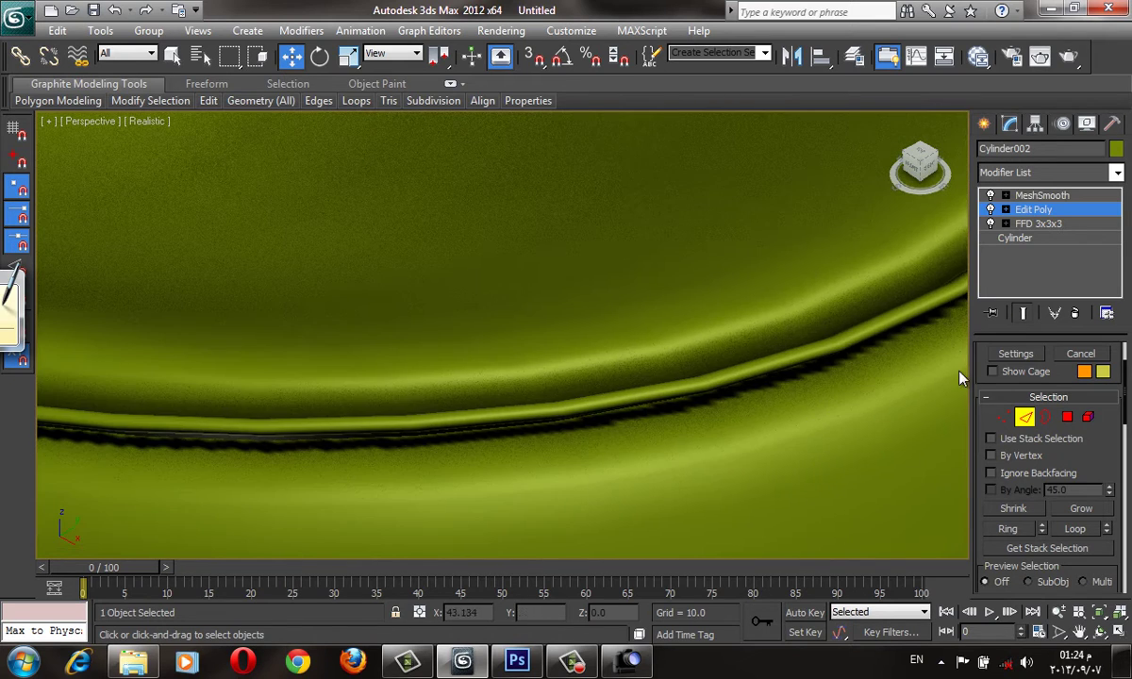
scroll(928, 368, "down", 1)
scroll(834, 447, "down", 2)
scroll(811, 406, "down", 4)
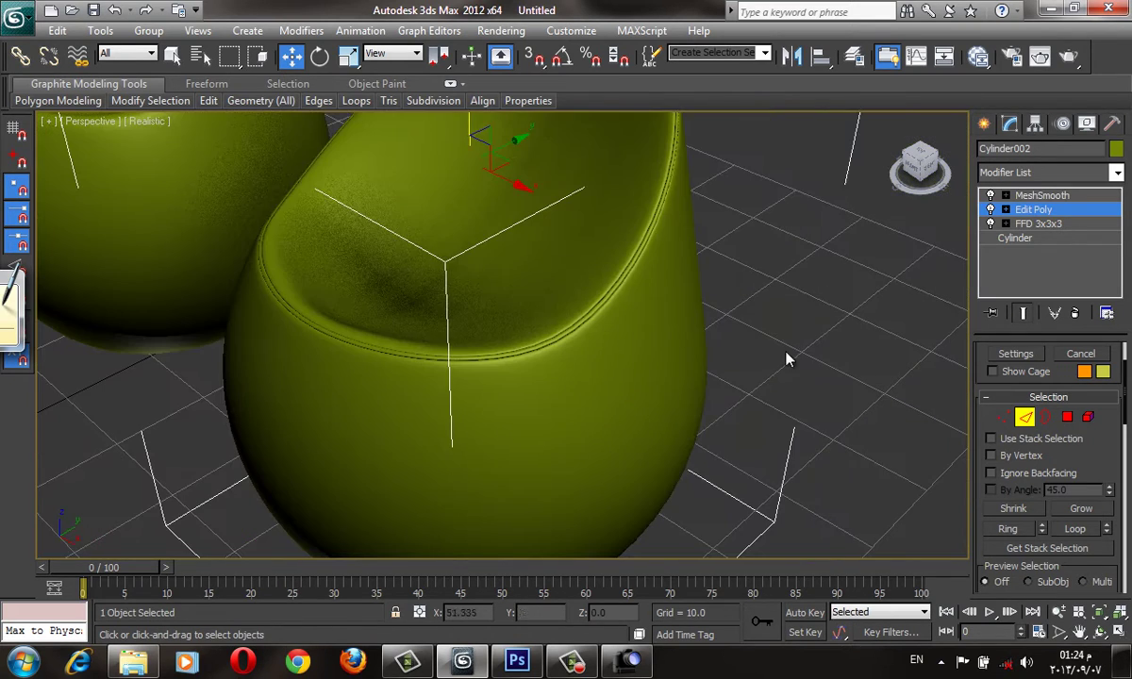
mouse_move(698, 352)
middle_mouse_down("alt")
mouse_move(733, 357)
mouse_move(715, 399)
middle_mouse_up("alt")
key("F4")
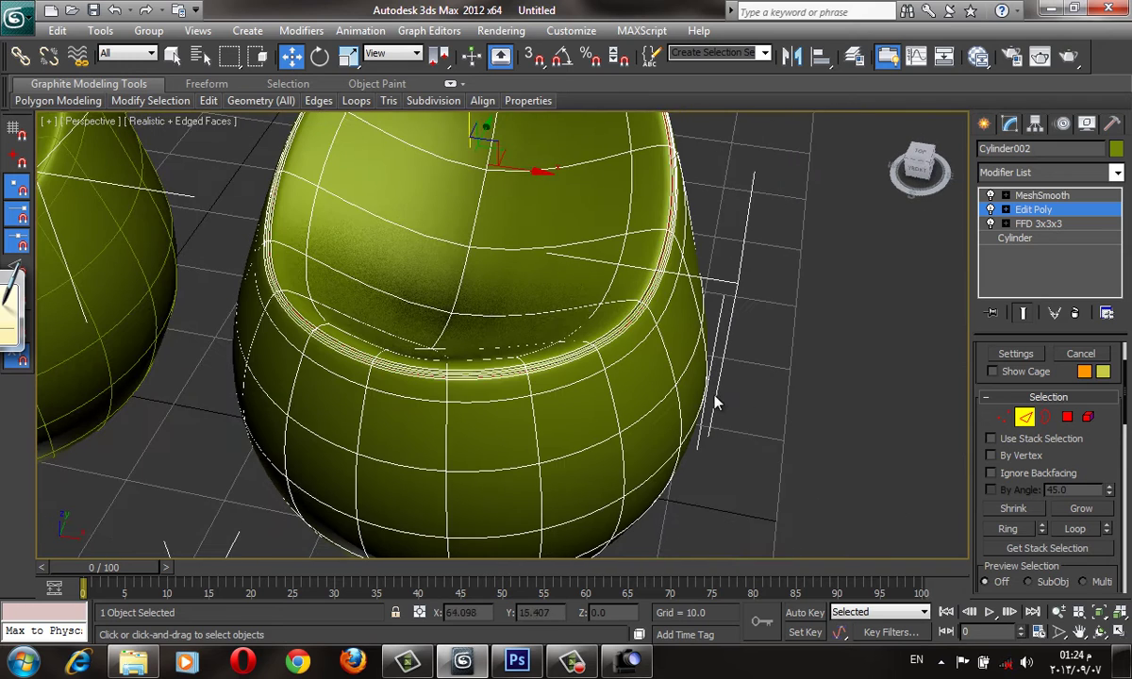
key("F4")
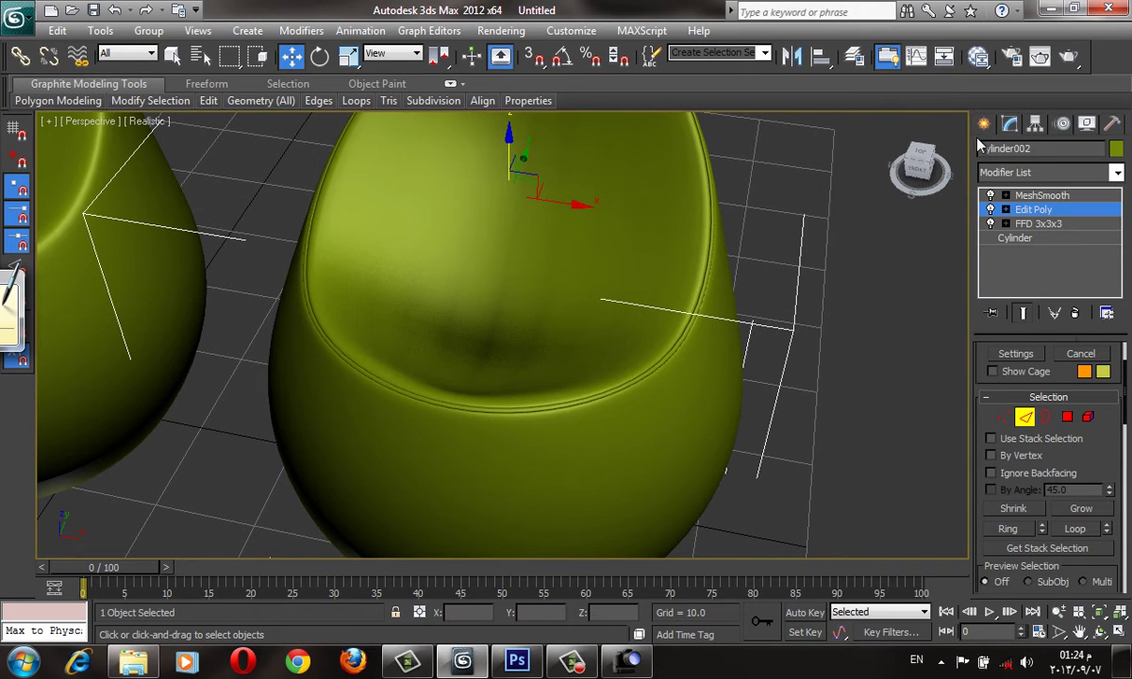
left_click(1009, 128)
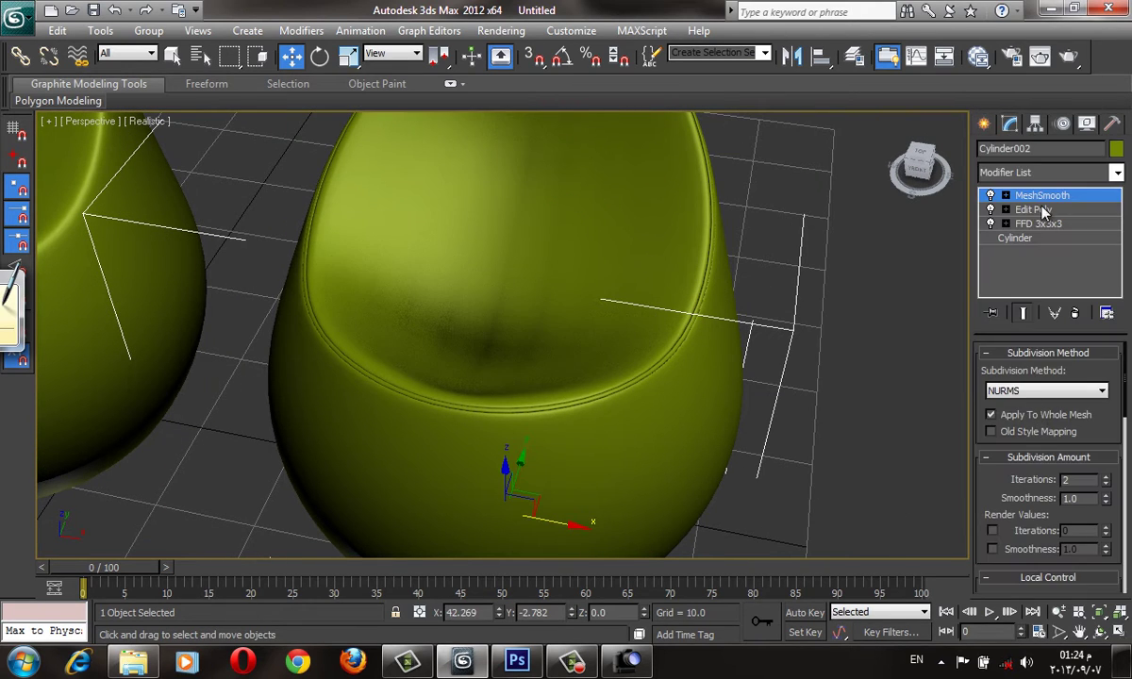
left_click(1034, 210)
- At Vertex level, refine the seat vertex selection to four vertices on the unsmoothed mesh
key("1")
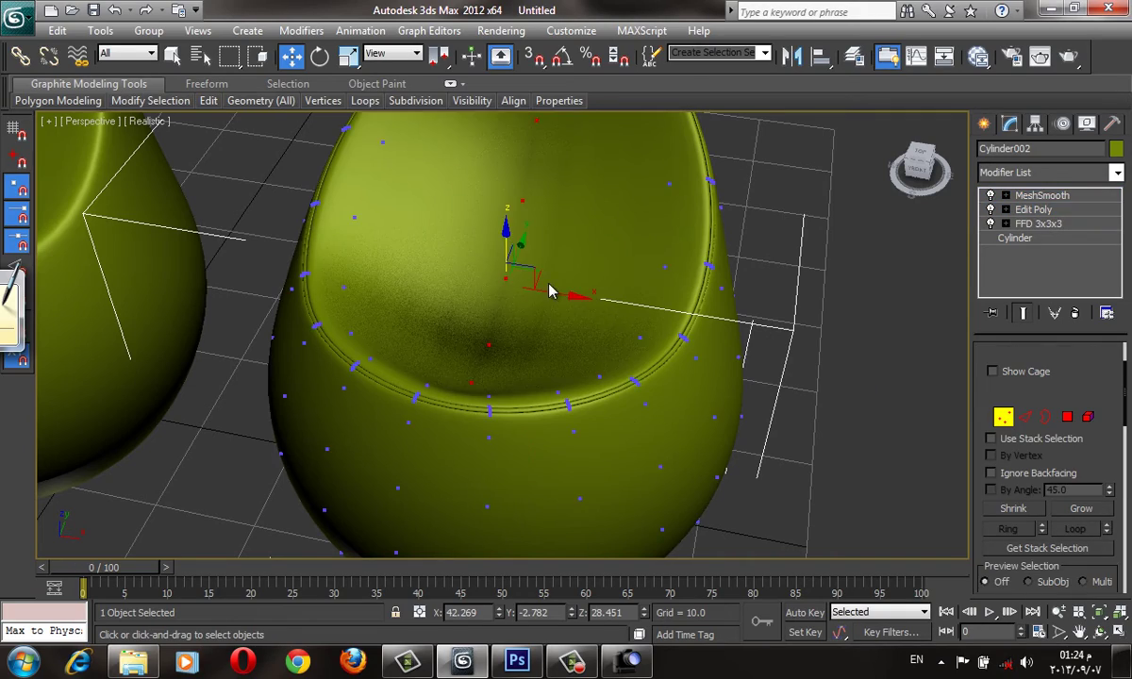
middle_click_drag(552, 291, 358, 405, "alt")
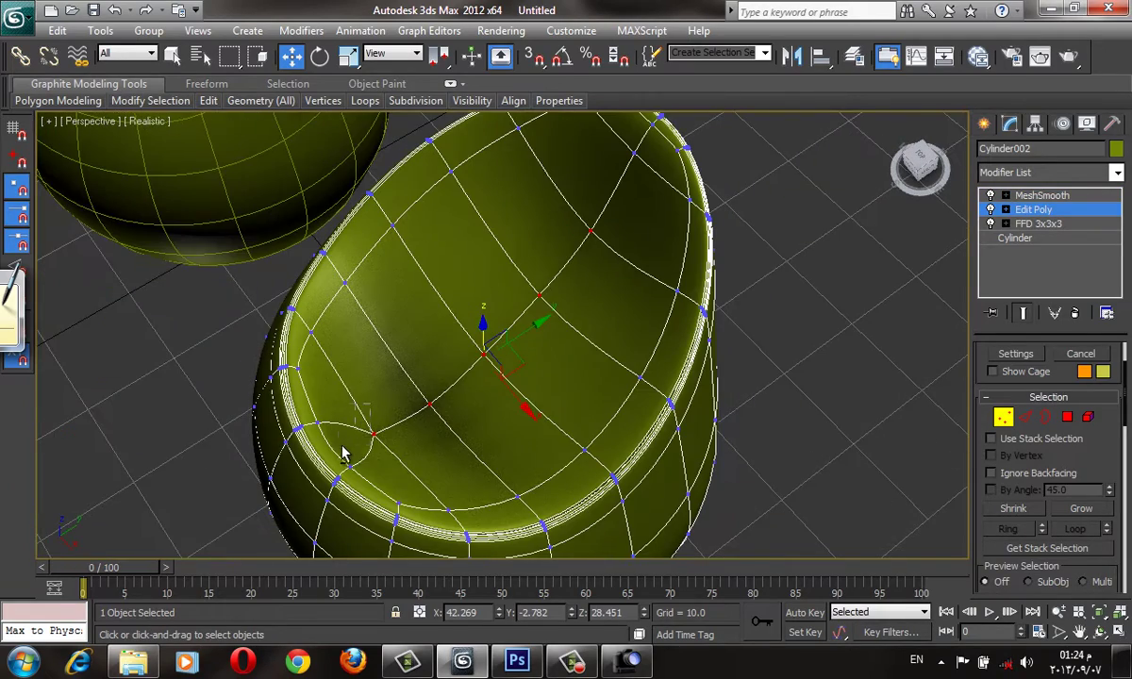
left_click(375, 432, "alt")
scroll(609, 234, "up", 5)
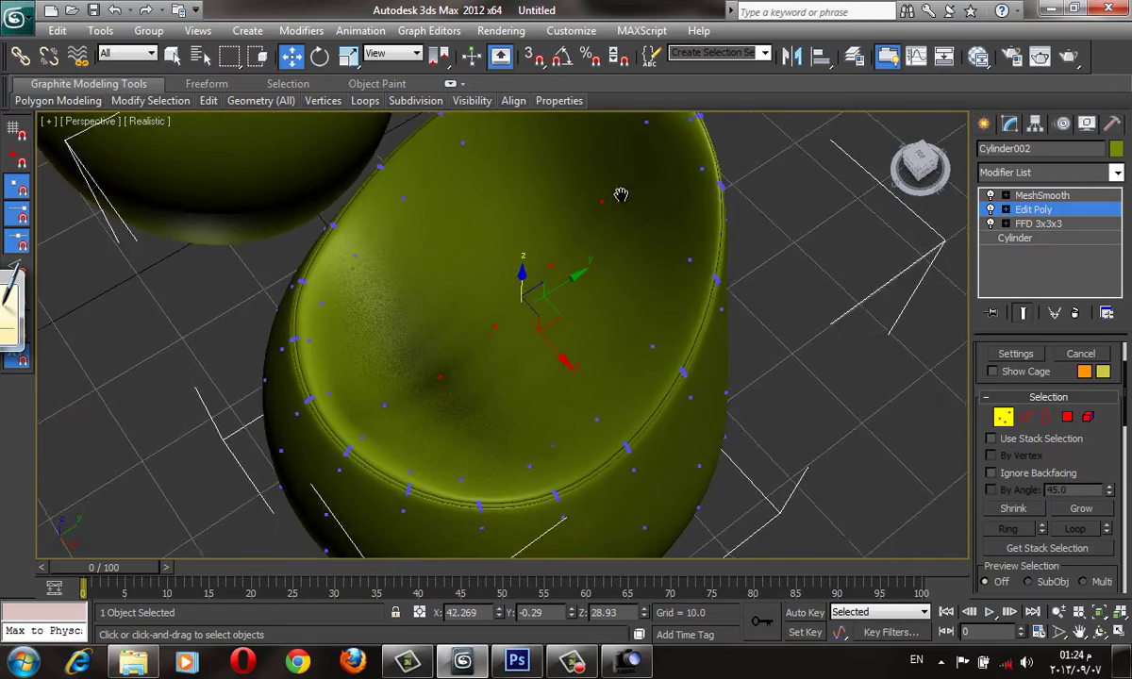
scroll(1056, 438, "down", 2)
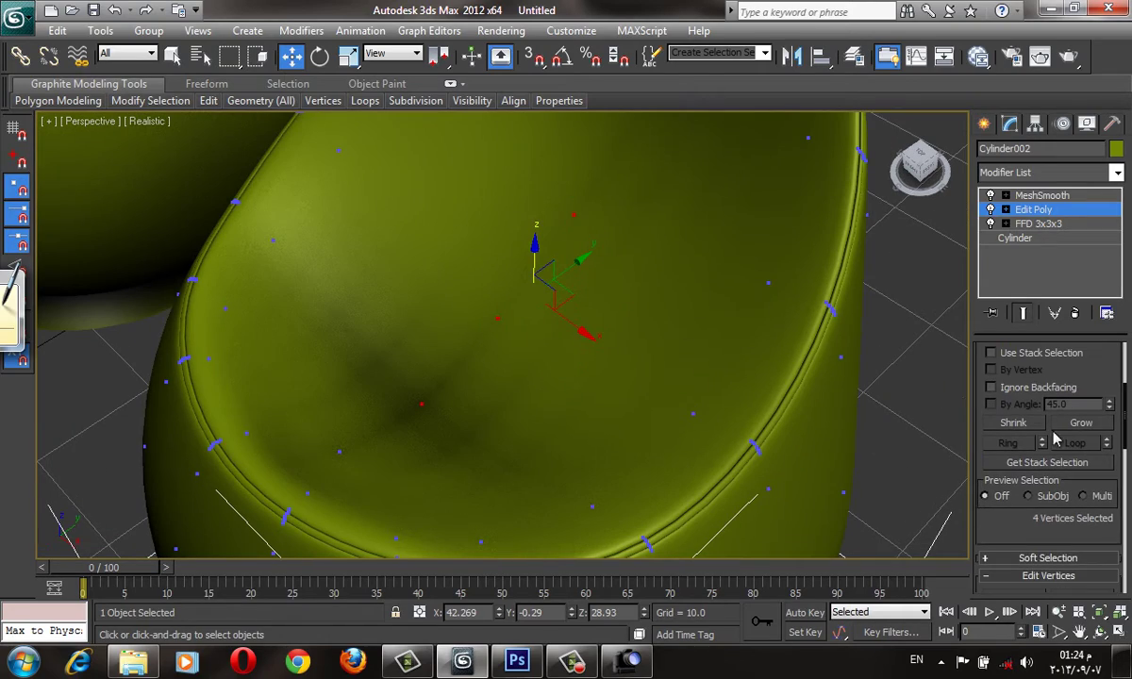
left_click(1025, 316)
key("F4")
middle_click_drag(720, 435, 758, 405)
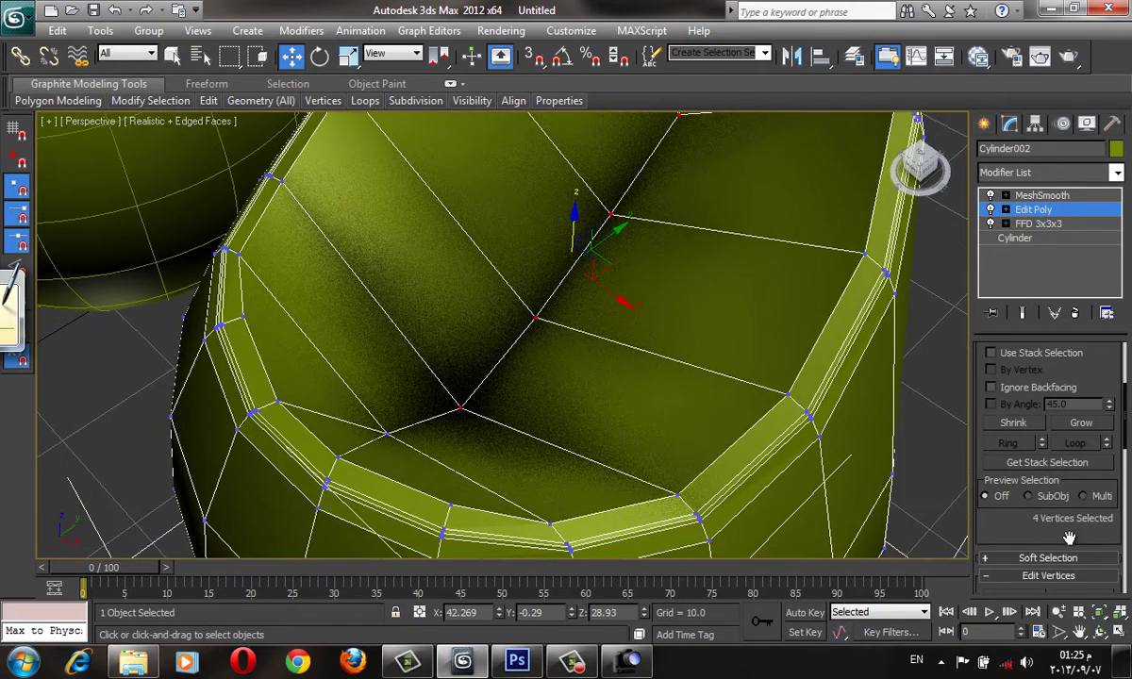
left_click_drag(1069, 537, 1042, 408)
- Extrude the four seat vertices with height -1.102 and width 2.047, then view the smoothed dimples
left_click(1039, 484)
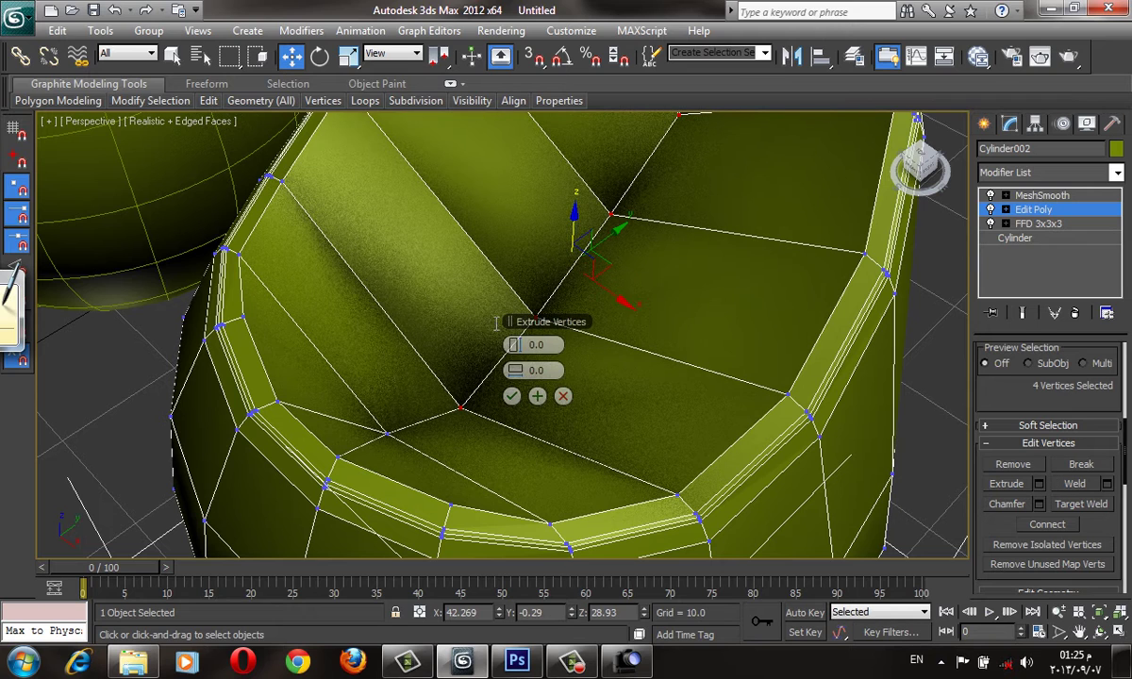
left_click_drag(521, 370, 515, 344)
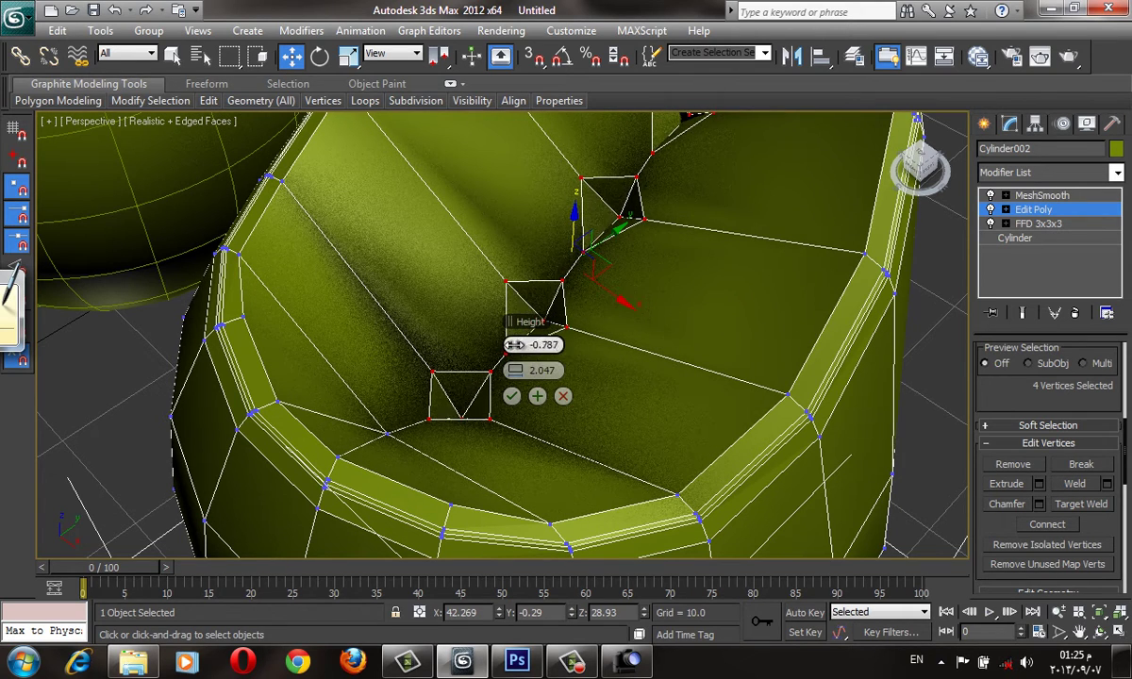
left_click(510, 396)
key("F4")
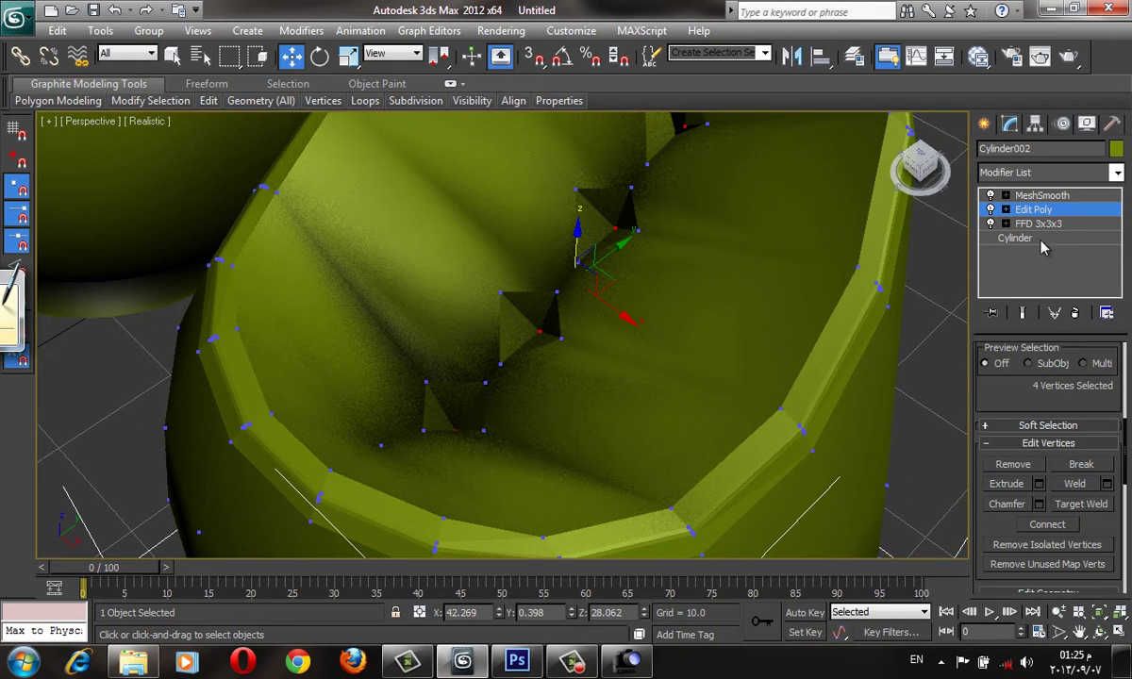
left_click(1022, 313)
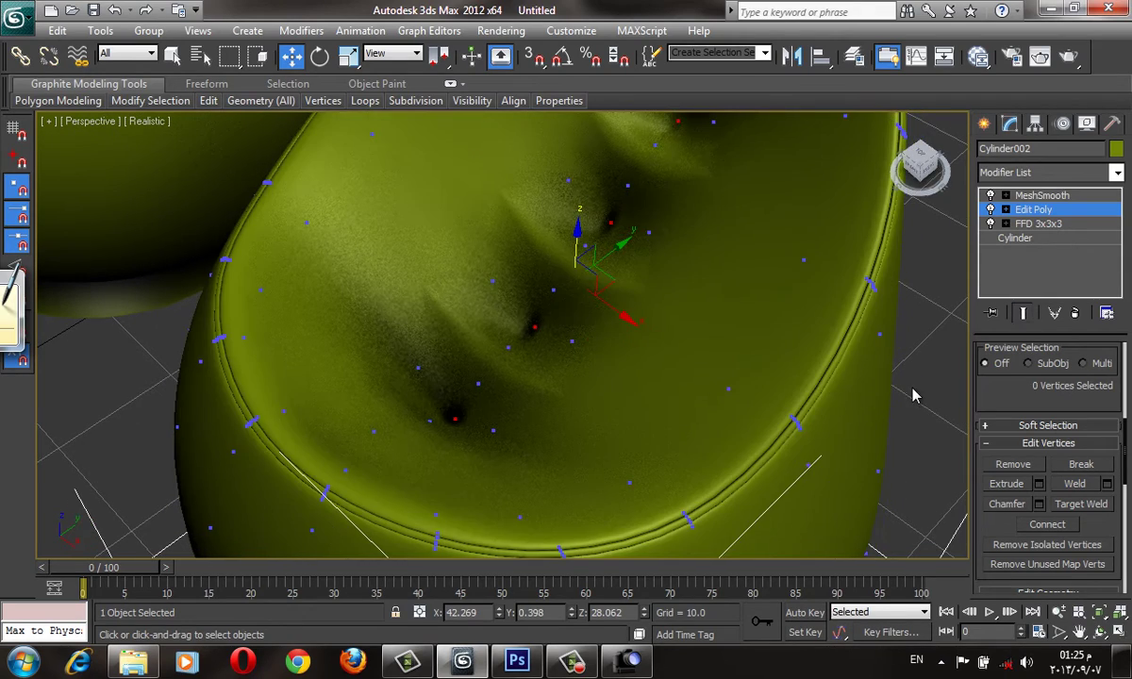
key("F4")
key("F4")
- Zoom out, deselect the chair and orbit to view both chairs
key("z")
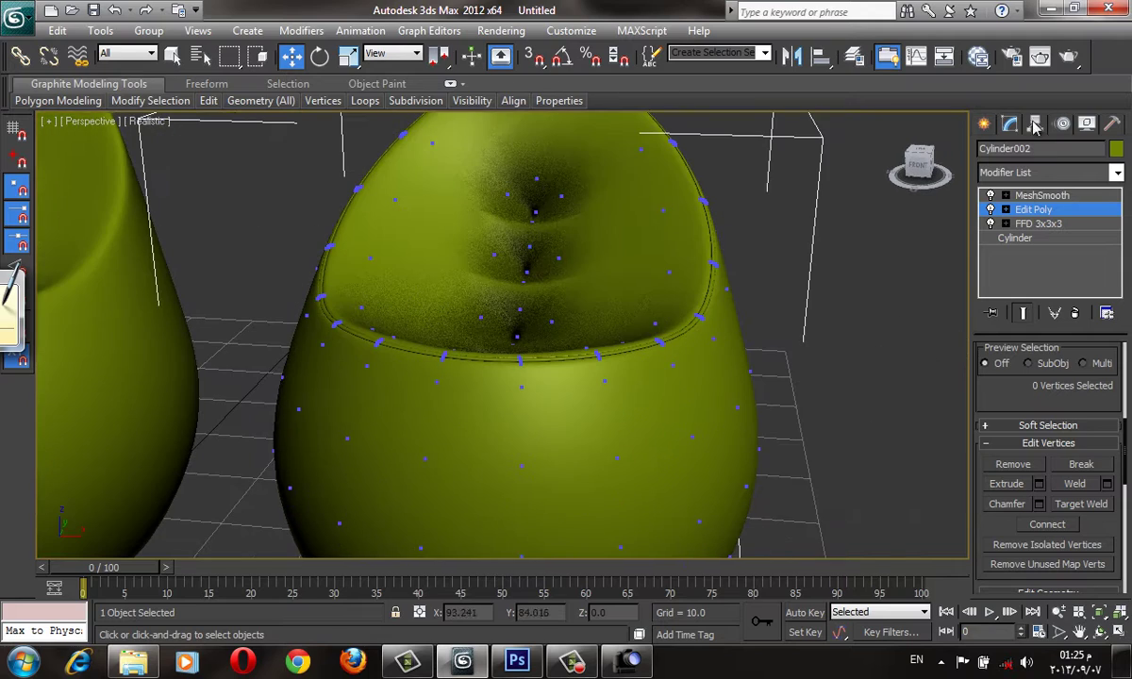
left_click(984, 124)
left_click(850, 326)
scroll(682, 374, "down", 5)
middle_click_drag(681, 374, 665, 409, "alt")
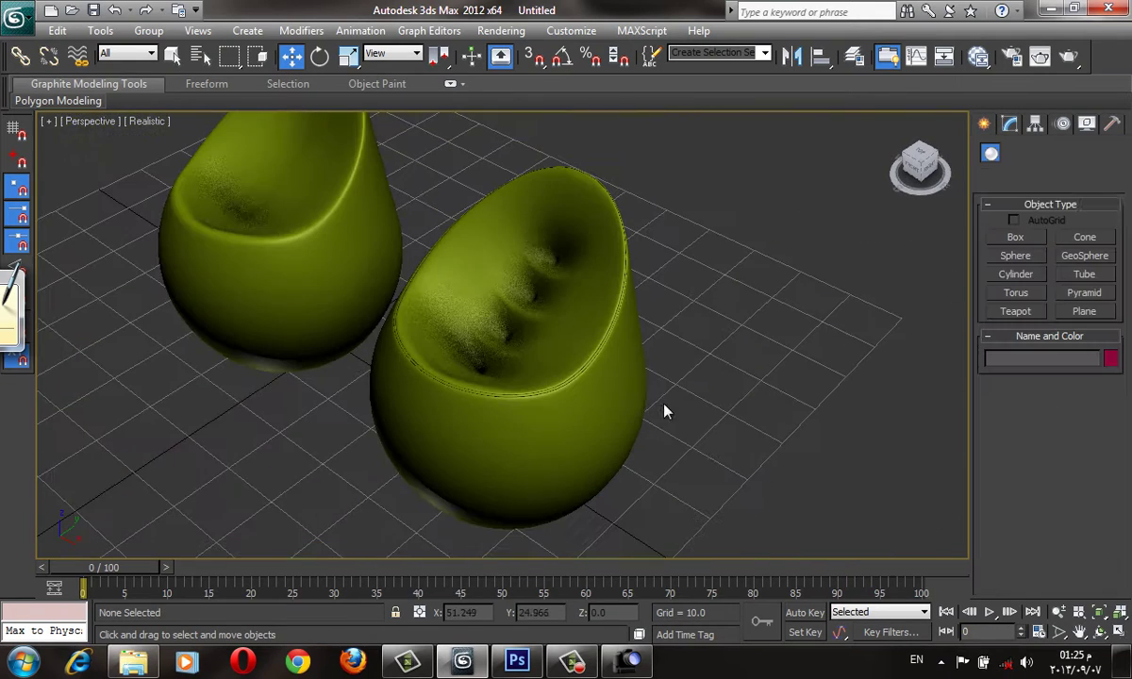
scroll(509, 325, "up", 2)
scroll(603, 330, "up", 5)
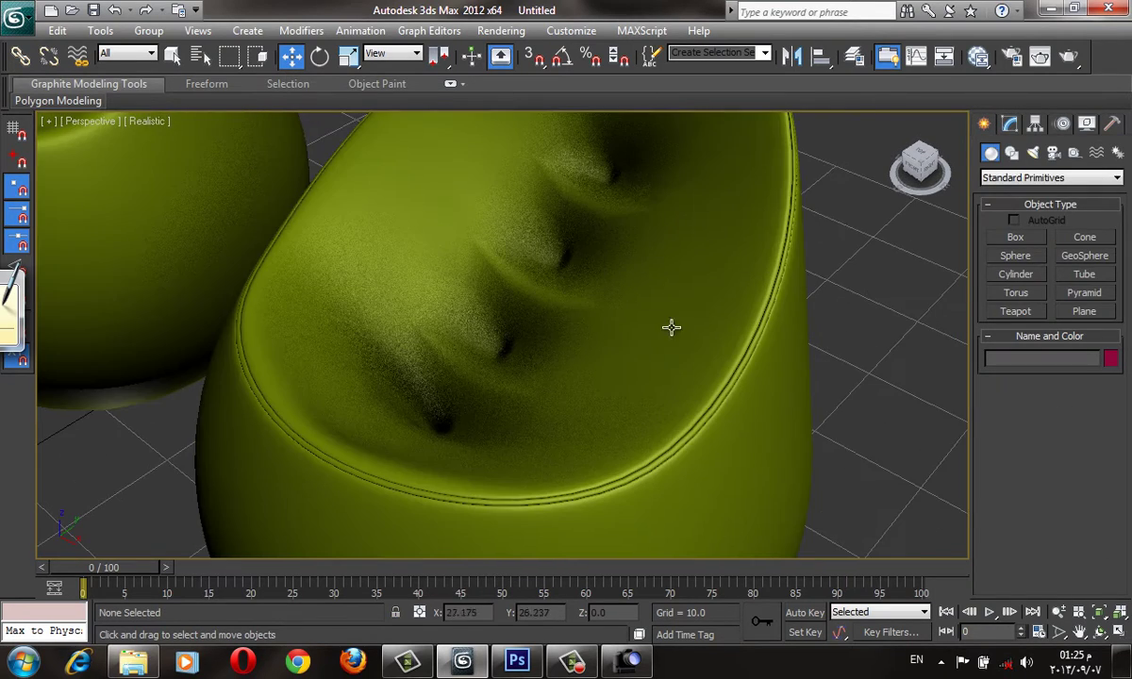
scroll(672, 328, "up", 3)
- Select Cylinder002 at Edge level and display its edges over the shaded surface
left_click(1010, 123)
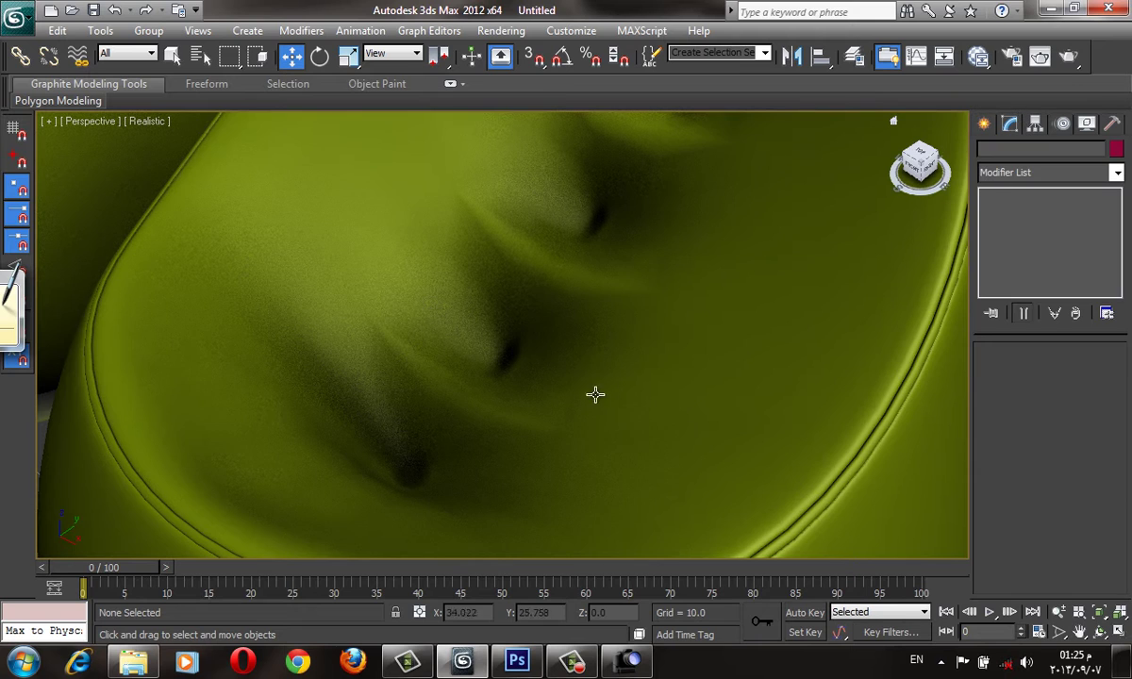
left_click(703, 298)
left_click(1005, 209)
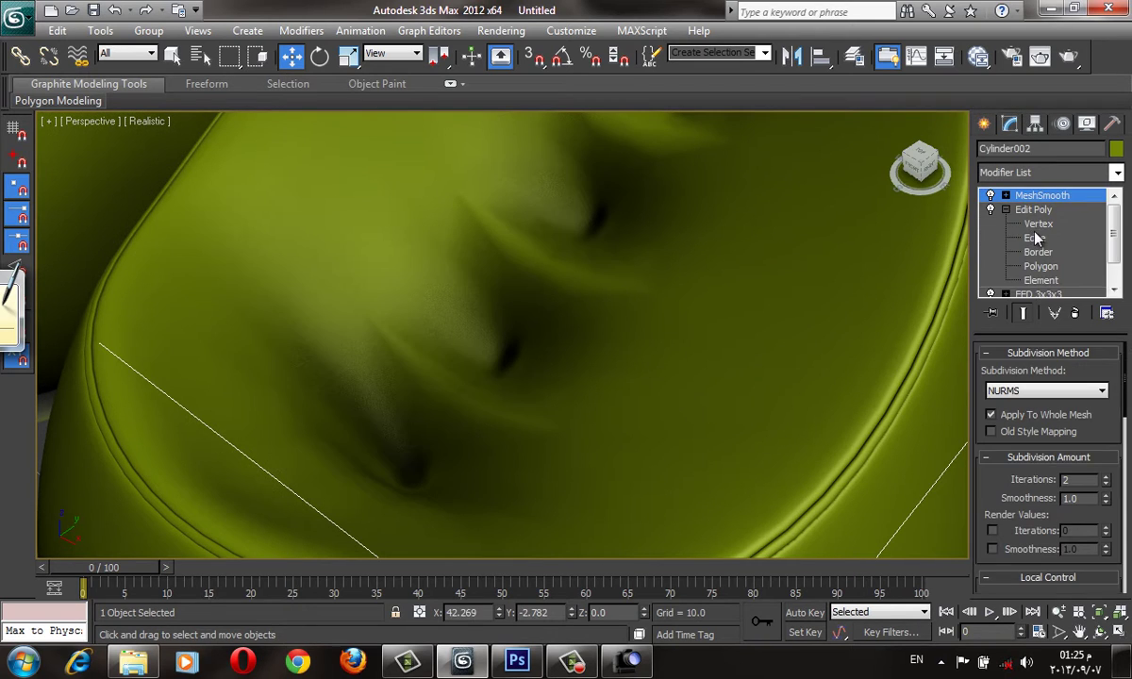
left_click(1034, 238)
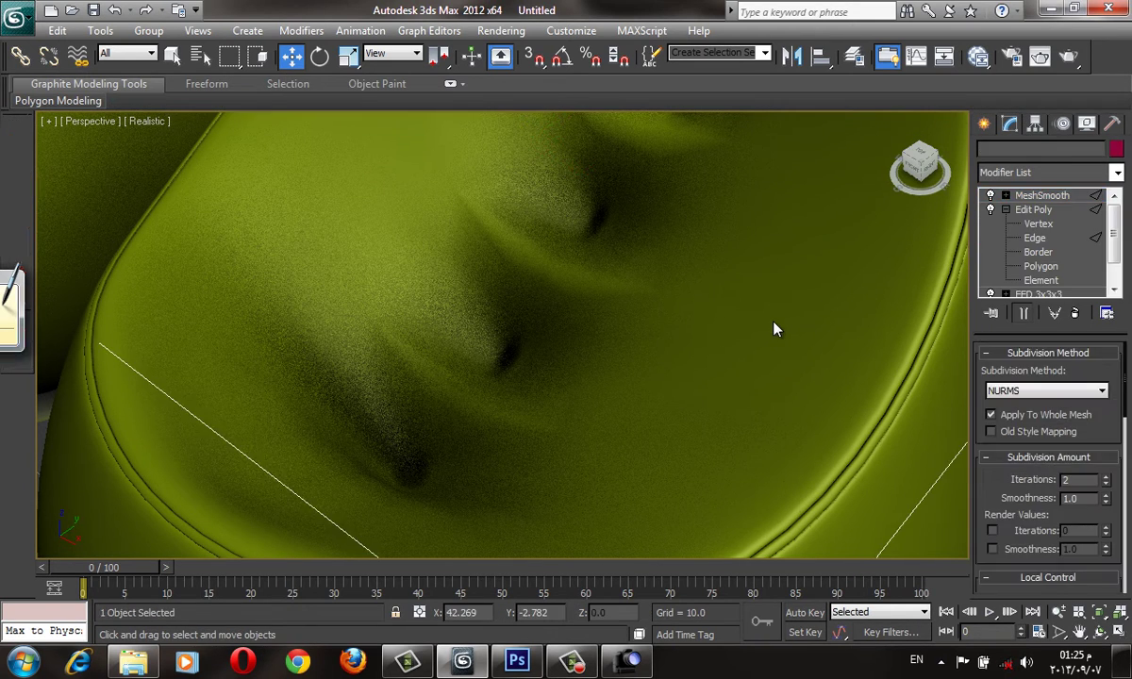
key("F3")
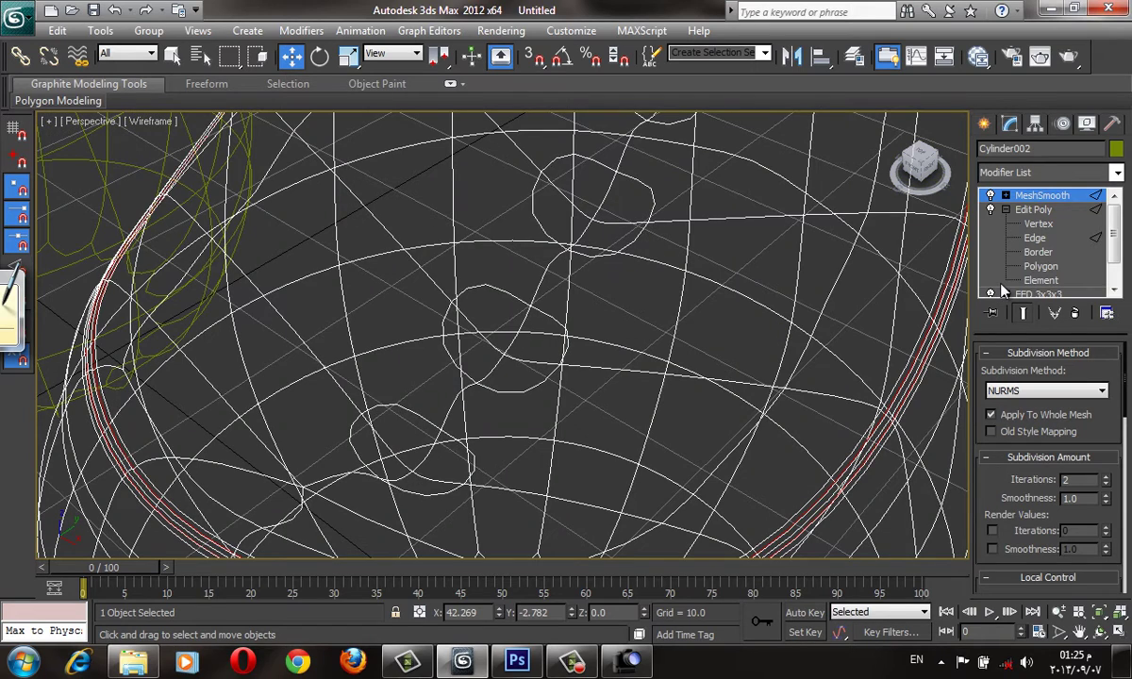
key("F3")
scroll(769, 361, "down", 3)
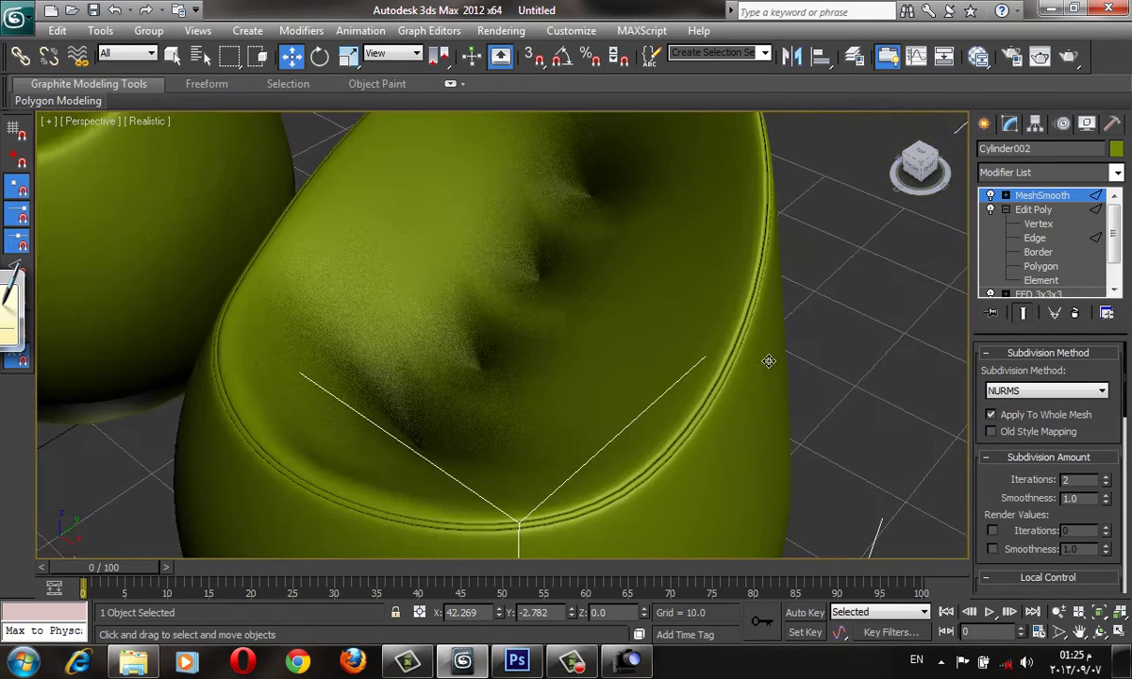
mouse_move(598, 247)
middle_mouse_down("alt")
mouse_move(636, 280)
mouse_move(606, 254)
mouse_move(623, 232)
mouse_move(542, 282)
mouse_move(584, 298)
middle_mouse_up("alt")
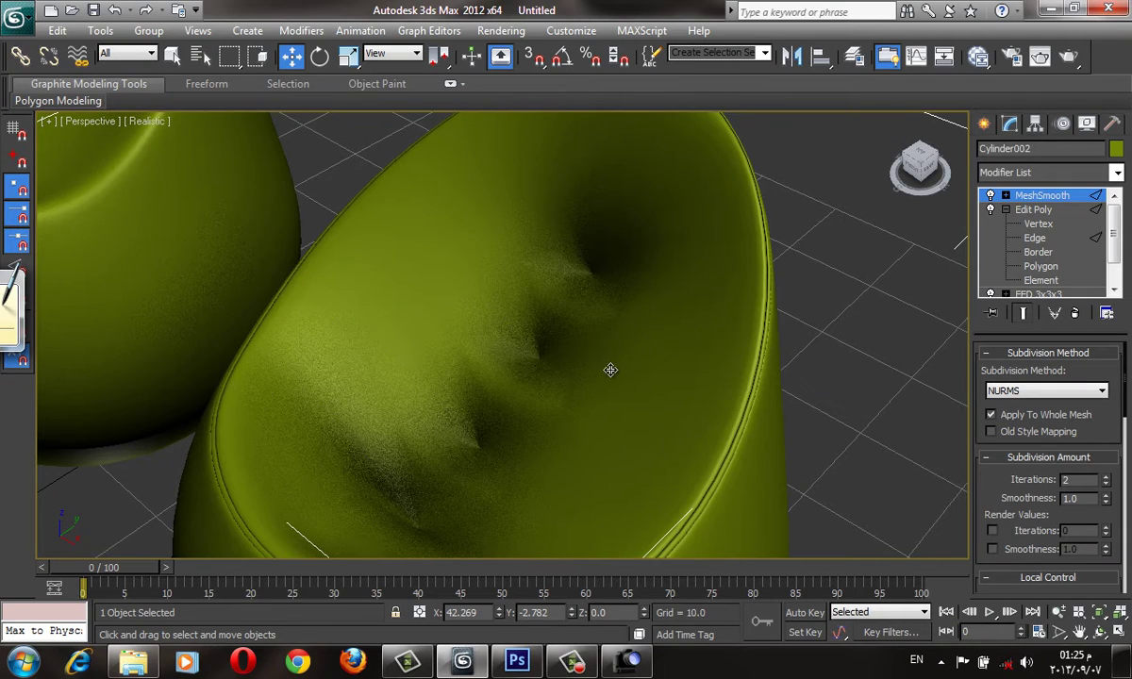
middle_click_drag(610, 372, 610, 358, "alt")
scroll(544, 393, "down", 3)
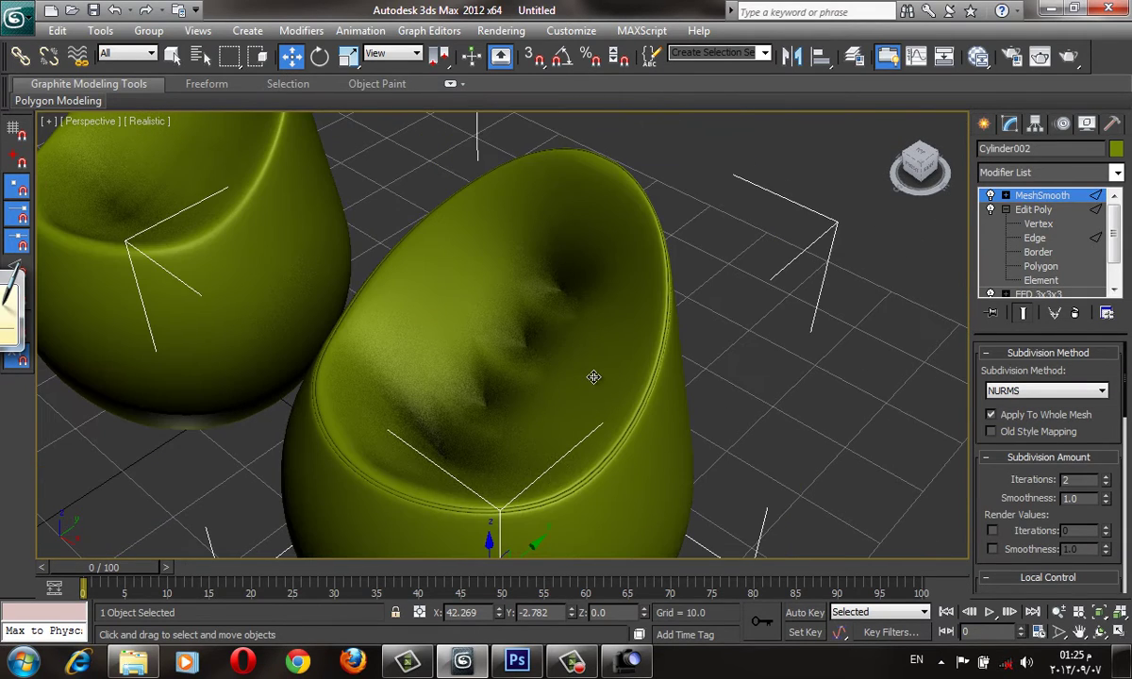
mouse_move(595, 437)
middle_mouse_down("alt")
mouse_move(618, 417)
mouse_move(596, 463)
mouse_move(608, 388)
mouse_move(667, 378)
middle_mouse_up("alt")
key("F4")
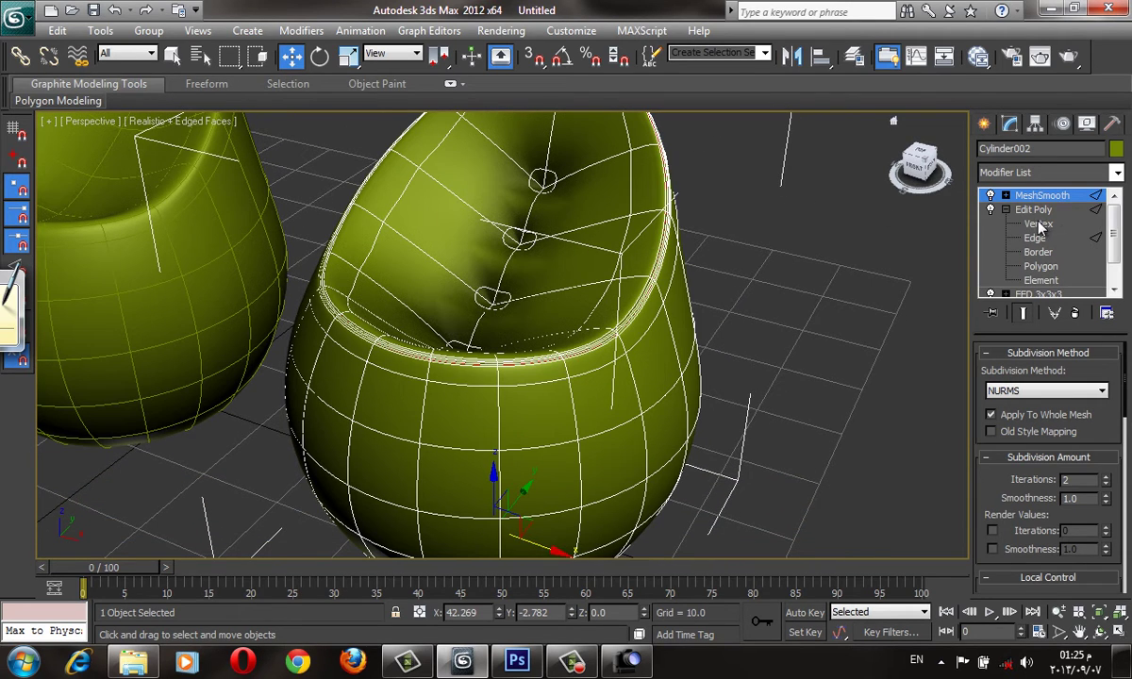
- Turn off Show End Result on Cylinder002 to reveal the cage and select a seat rim edge
left_click(1037, 224)
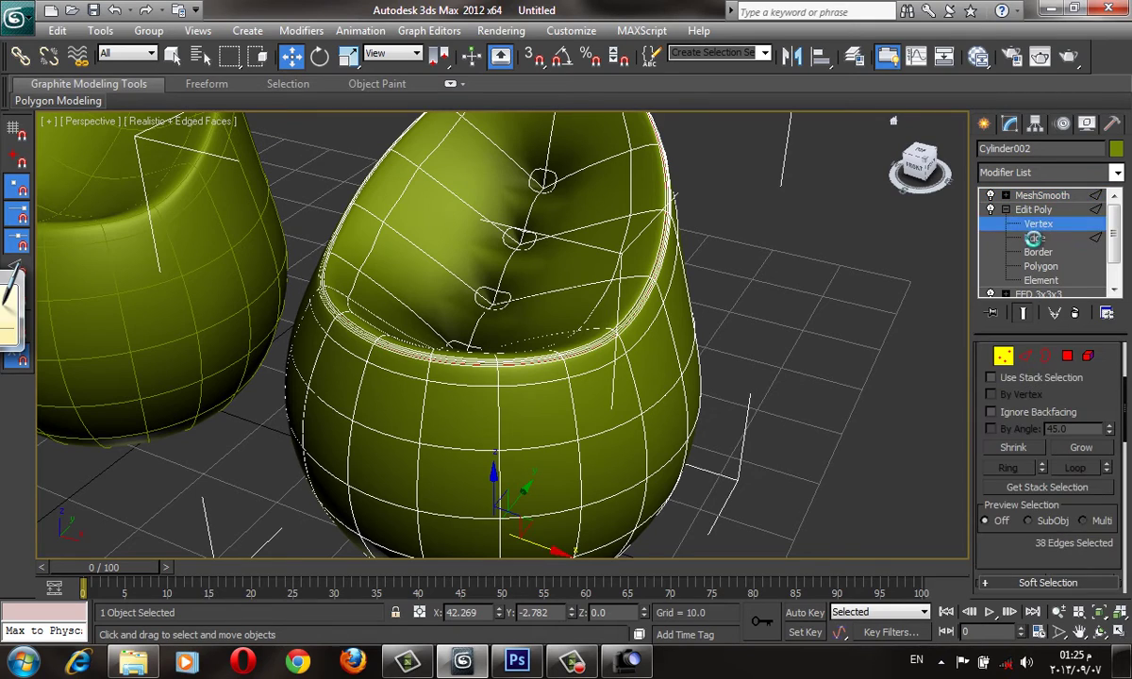
left_click(1035, 238)
middle_click_drag(566, 330, 528, 349, "alt")
scroll(528, 349, "up", 2)
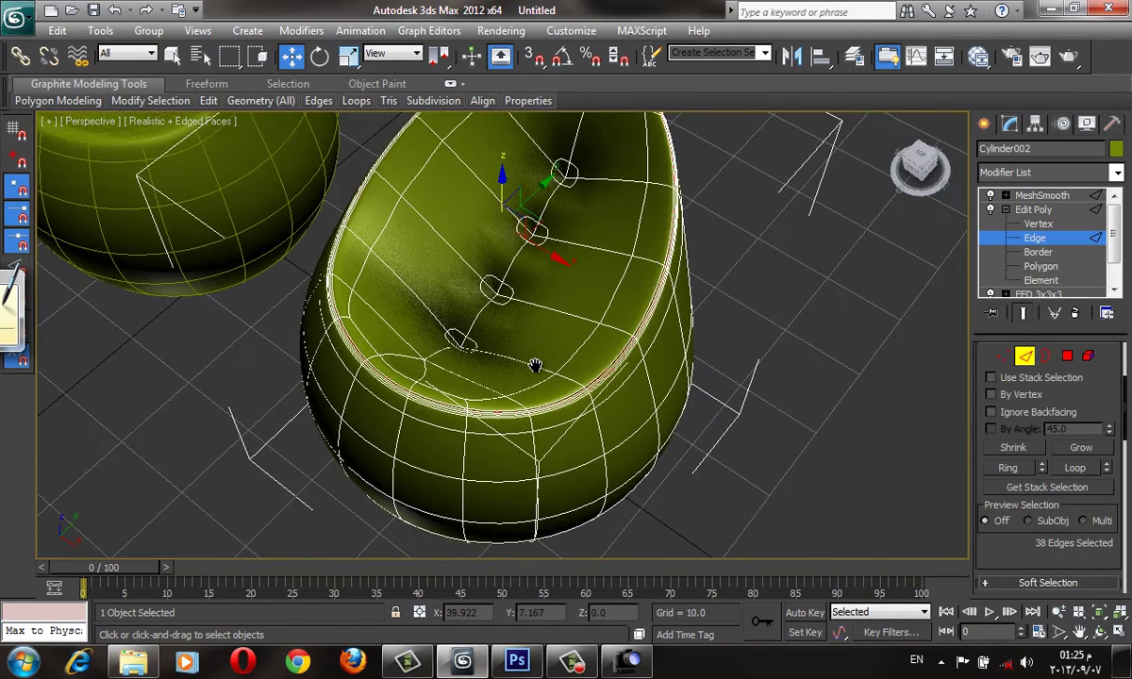
scroll(534, 382, "up", 2)
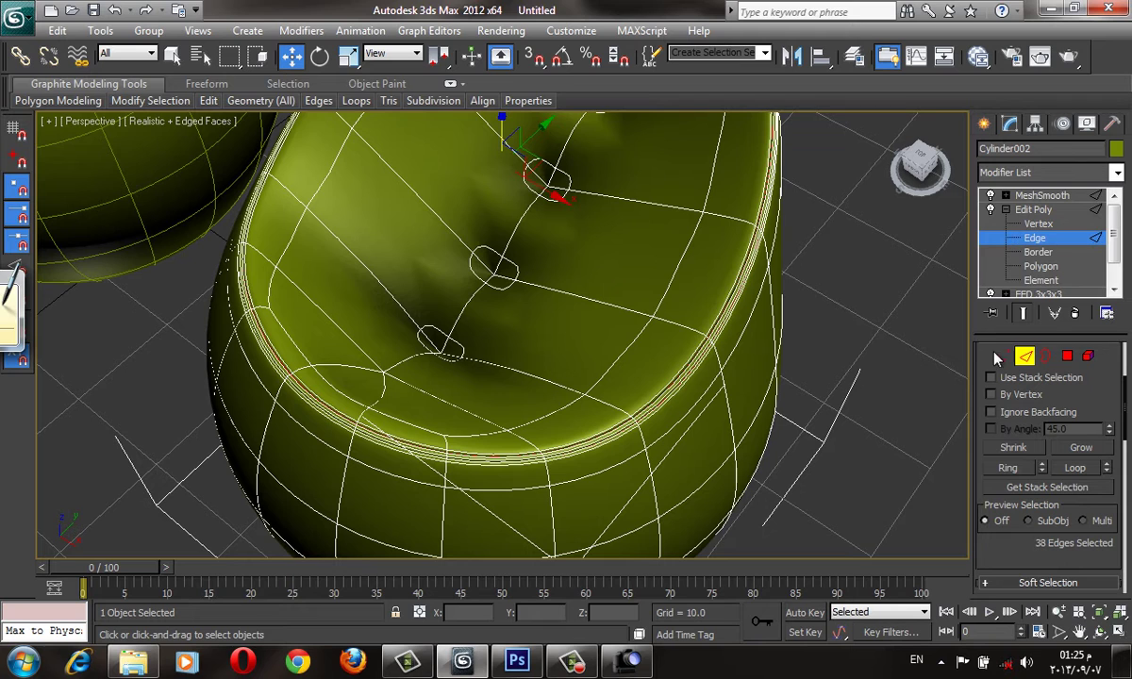
left_click(1025, 312)
left_click(526, 384)
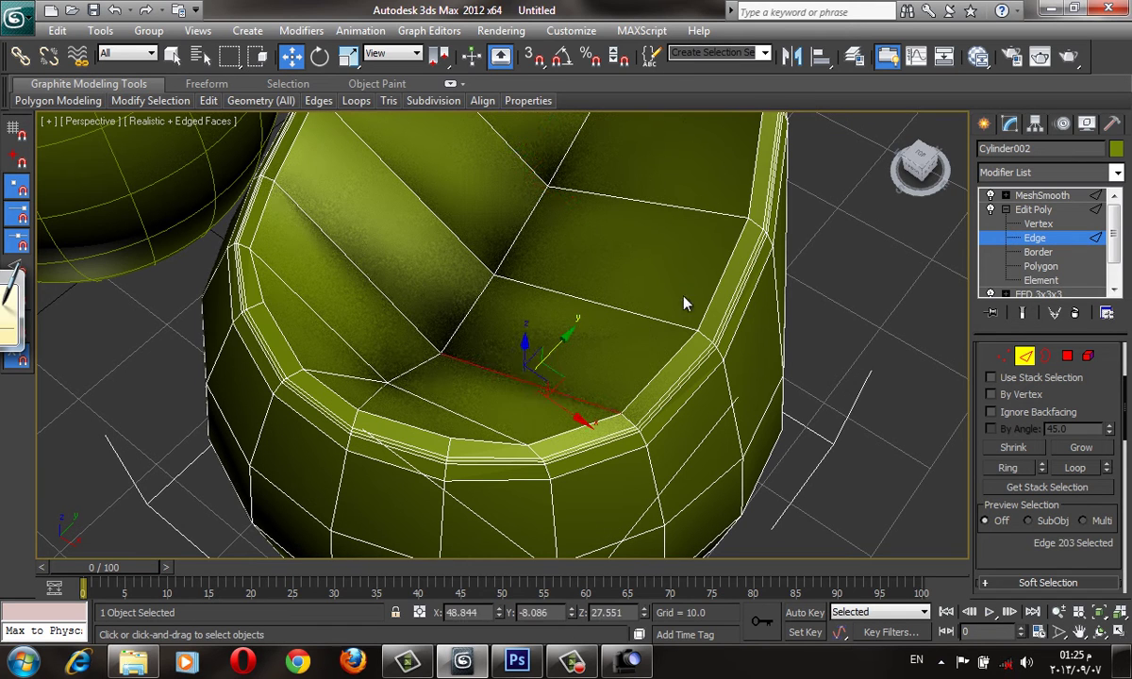
- At Vertex level, open the Chamfer and Extrude settings and cancel both without applying
left_click(1038, 225)
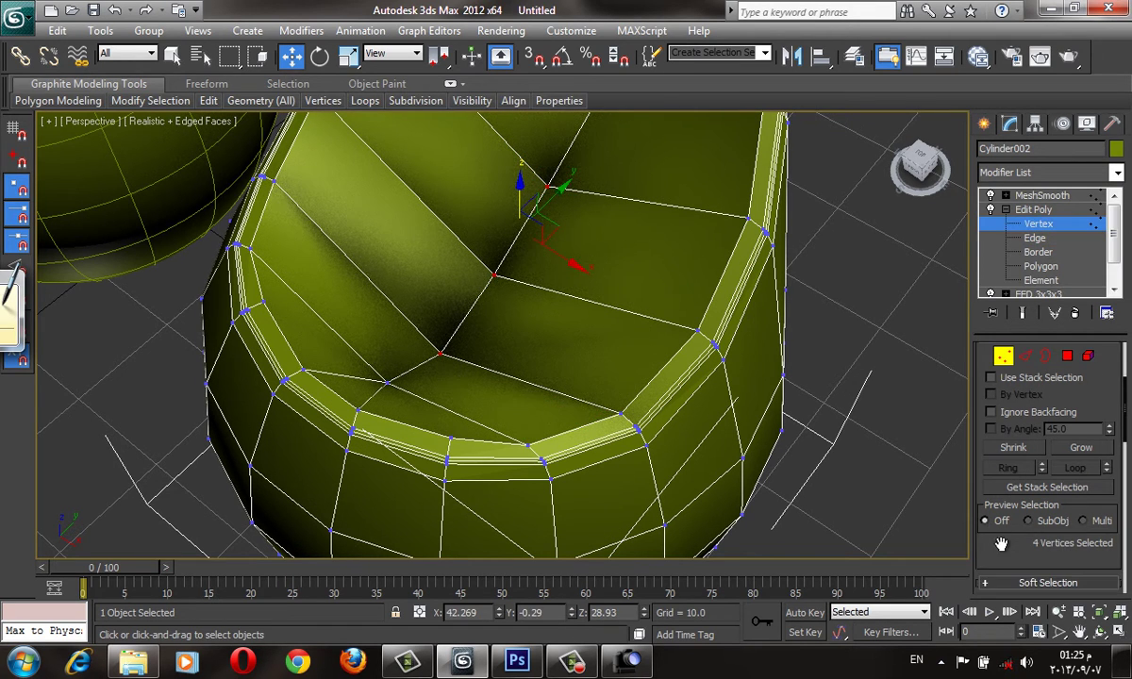
scroll(1040, 469, "down", 3)
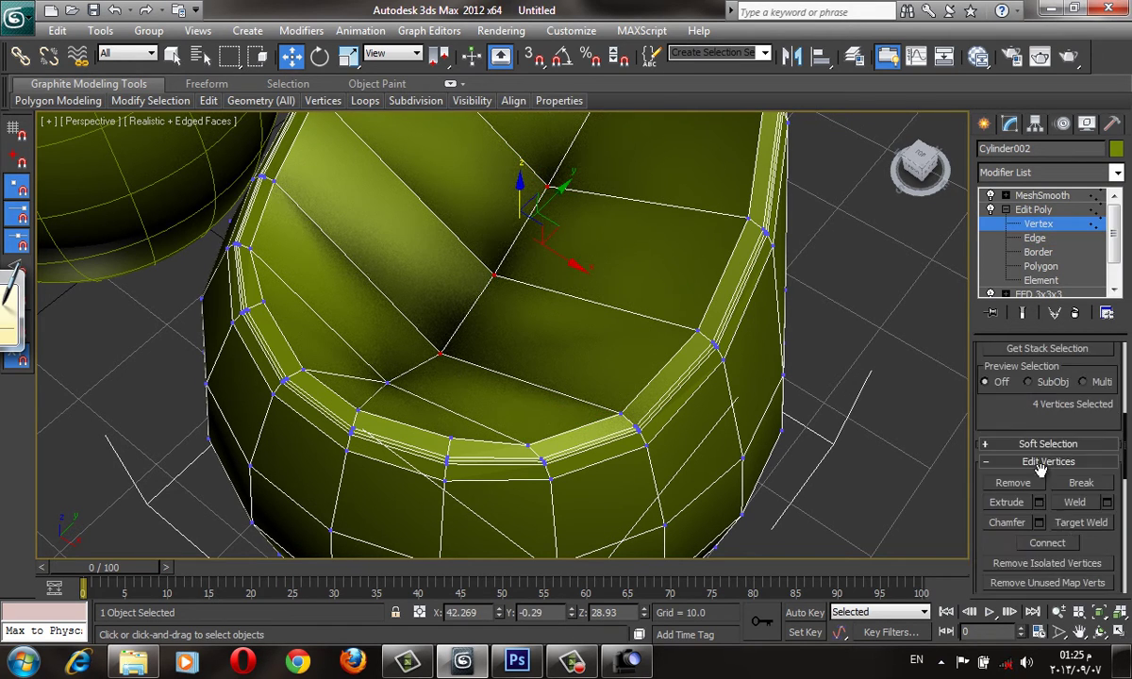
left_click(1039, 523)
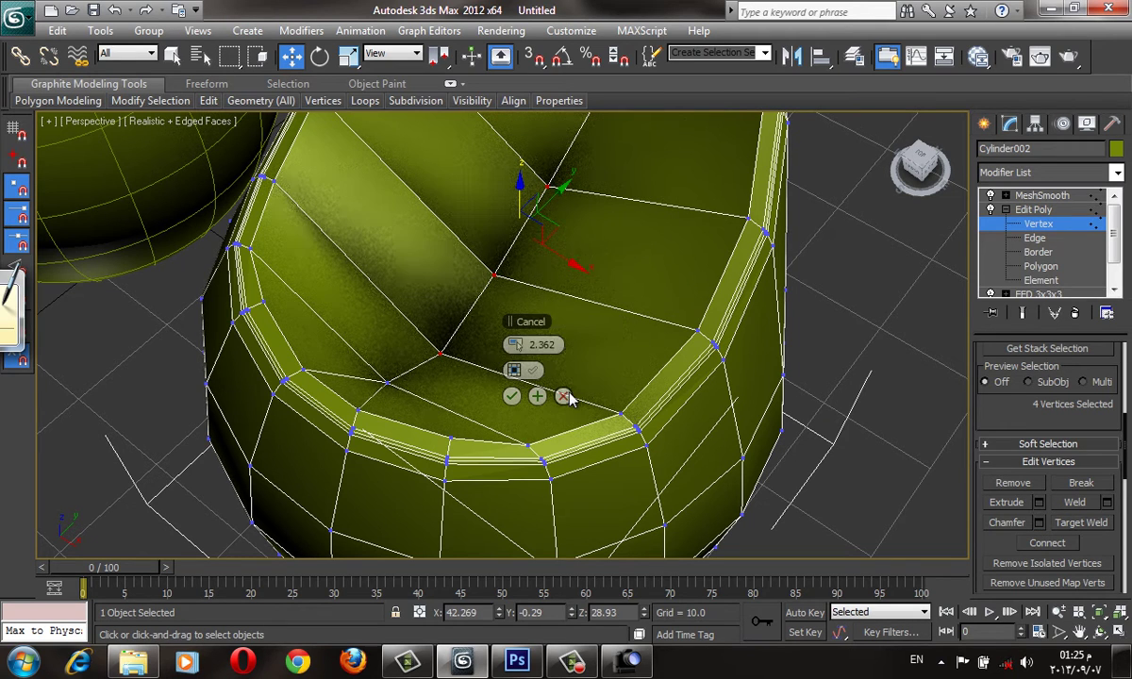
left_click(564, 395)
left_click(1038, 501)
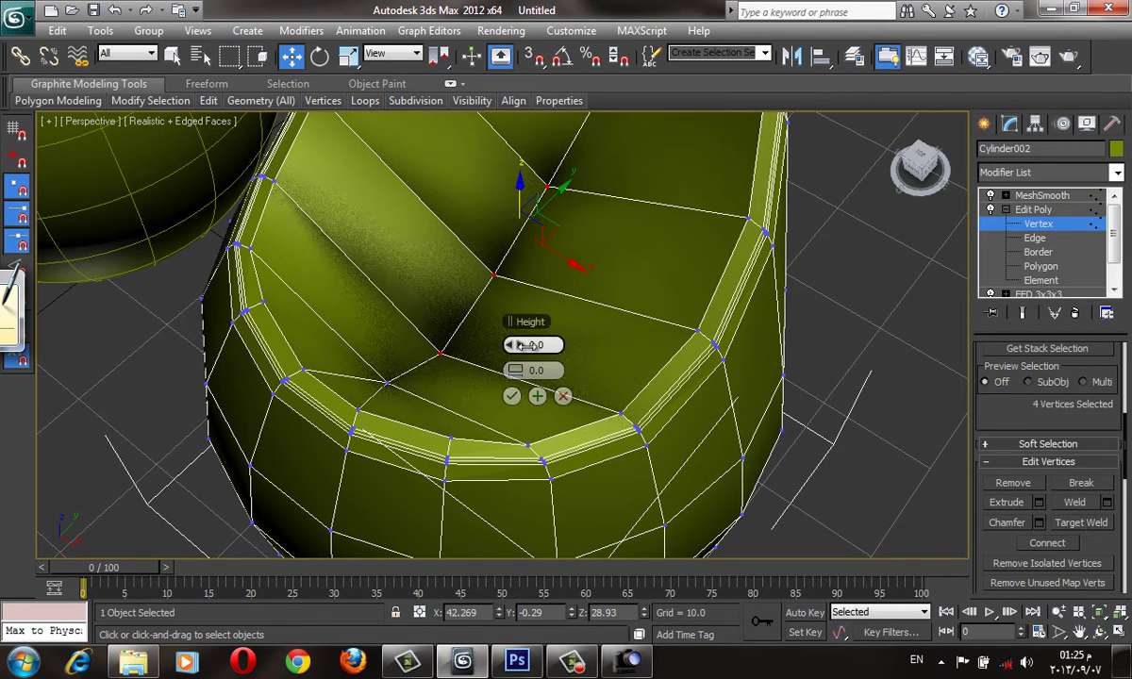
left_click(563, 395)
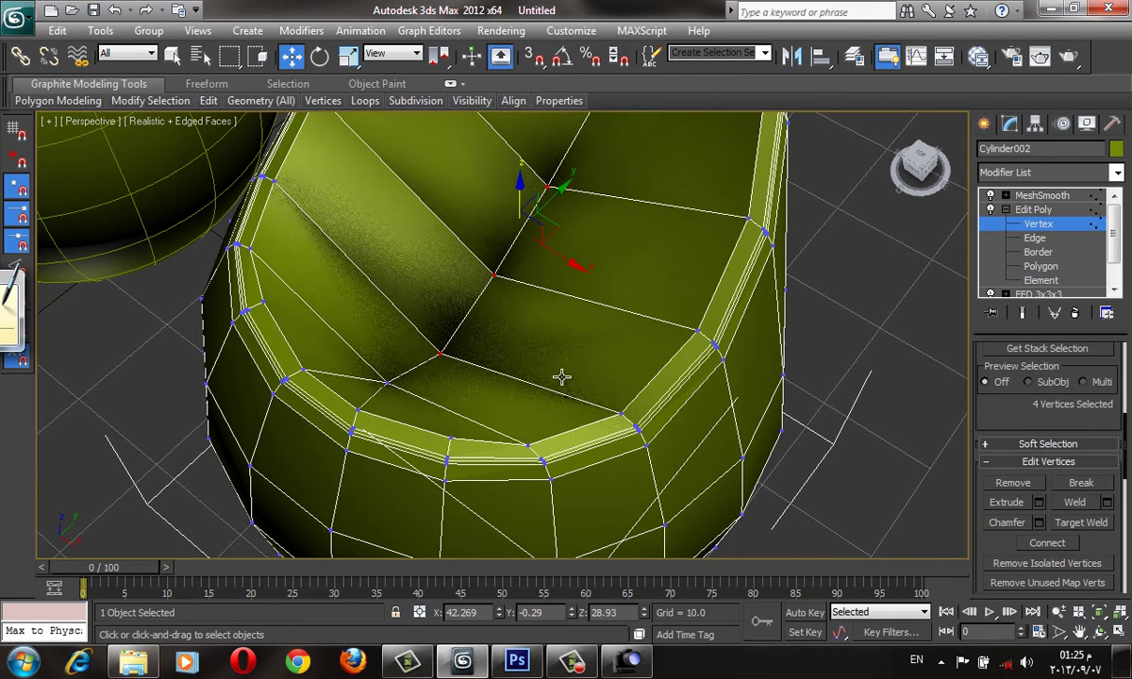
scroll(551, 361, "up", 2)
scroll(517, 223, "up", 3)
- Back out of a new-scene prompt, keeping the chair, and return to Edge level with edges shown
key("F4")
scroll(588, 280, "down", 2)
scroll(589, 281, "down", 1)
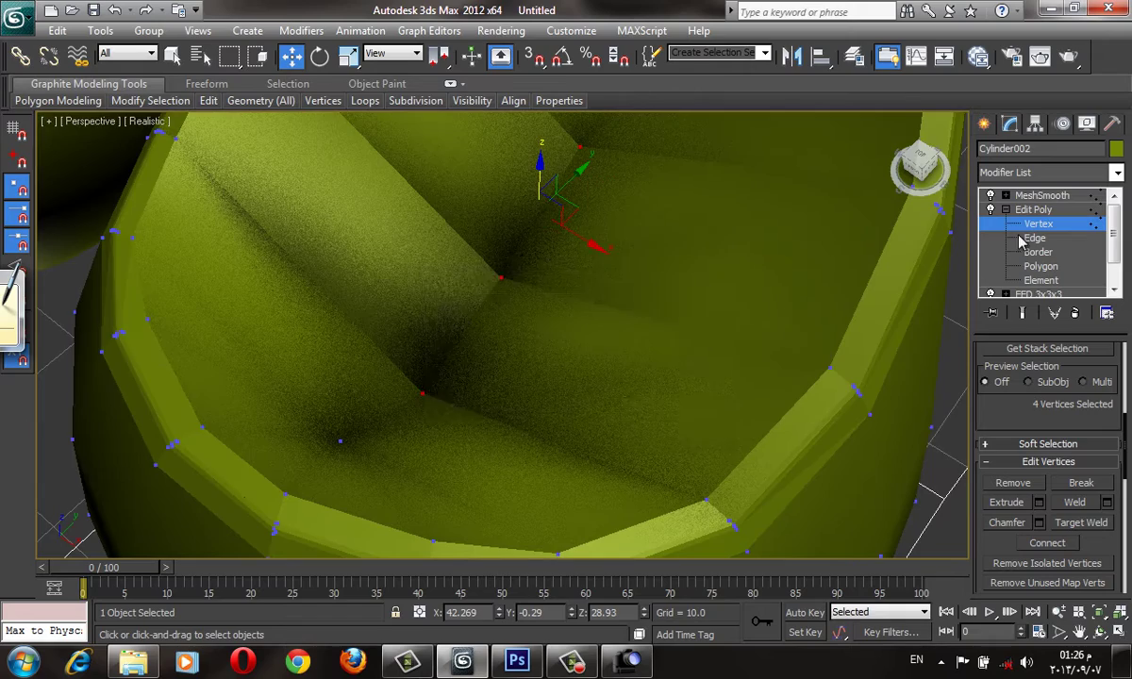
key("ctrl+n")
left_click(699, 395)
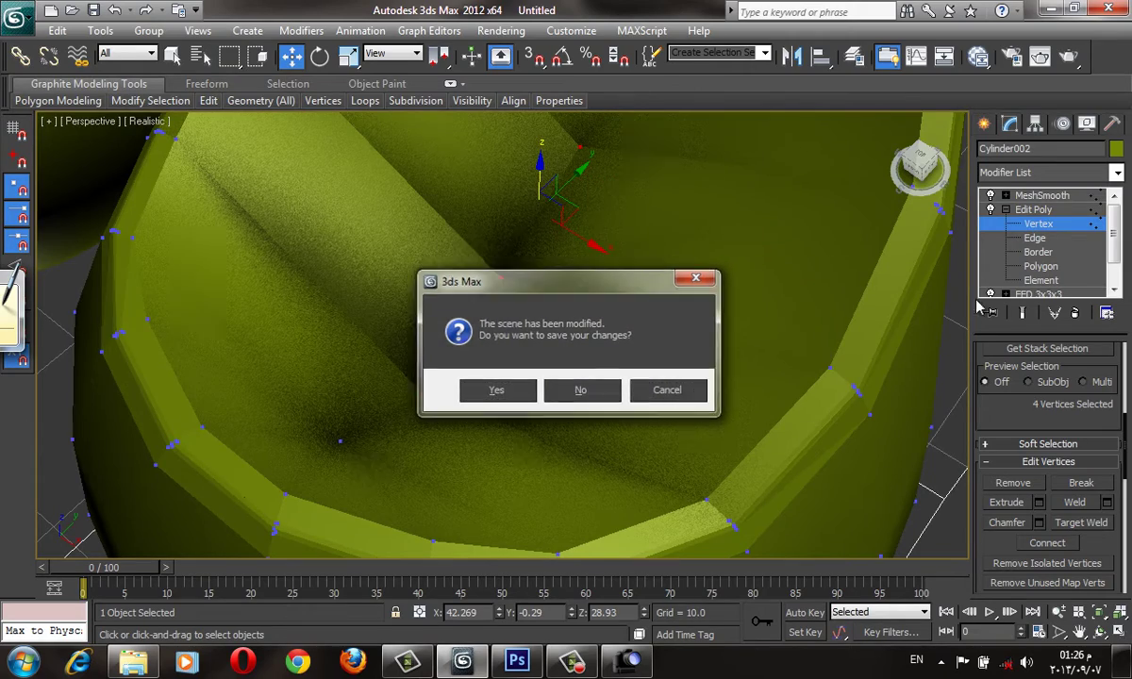
left_click(1035, 238)
key("F4")
scroll(613, 311, "down", 2)
- Select an edge on the green chair's lower side and nudge it
scroll(660, 377, "down", 2)
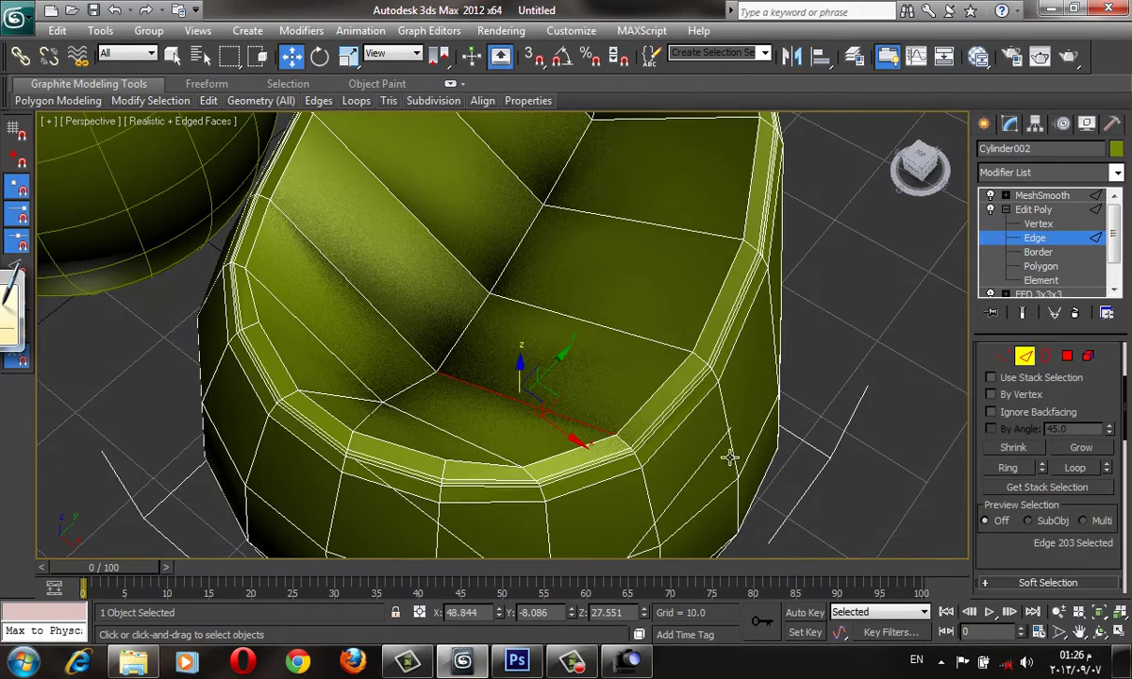
mouse_move(733, 458)
middle_mouse_down()
mouse_move(718, 443)
mouse_move(717, 466)
mouse_move(684, 449)
mouse_move(573, 354)
middle_mouse_up()
left_click(830, 443)
left_click(686, 464)
left_click_drag(573, 354, 577, 335)
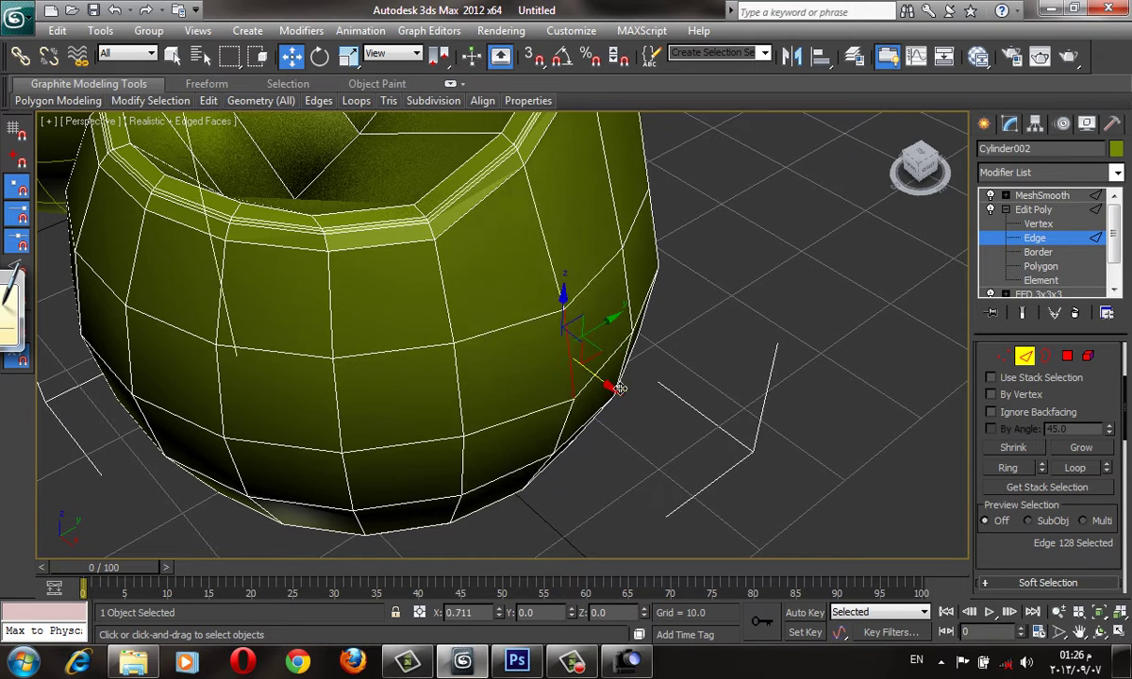
left_click_drag(577, 336, 566, 385)
- Enable soft selection, shrink its falloff, and push the edge region into a dent
scroll(1037, 396, "down", 2)
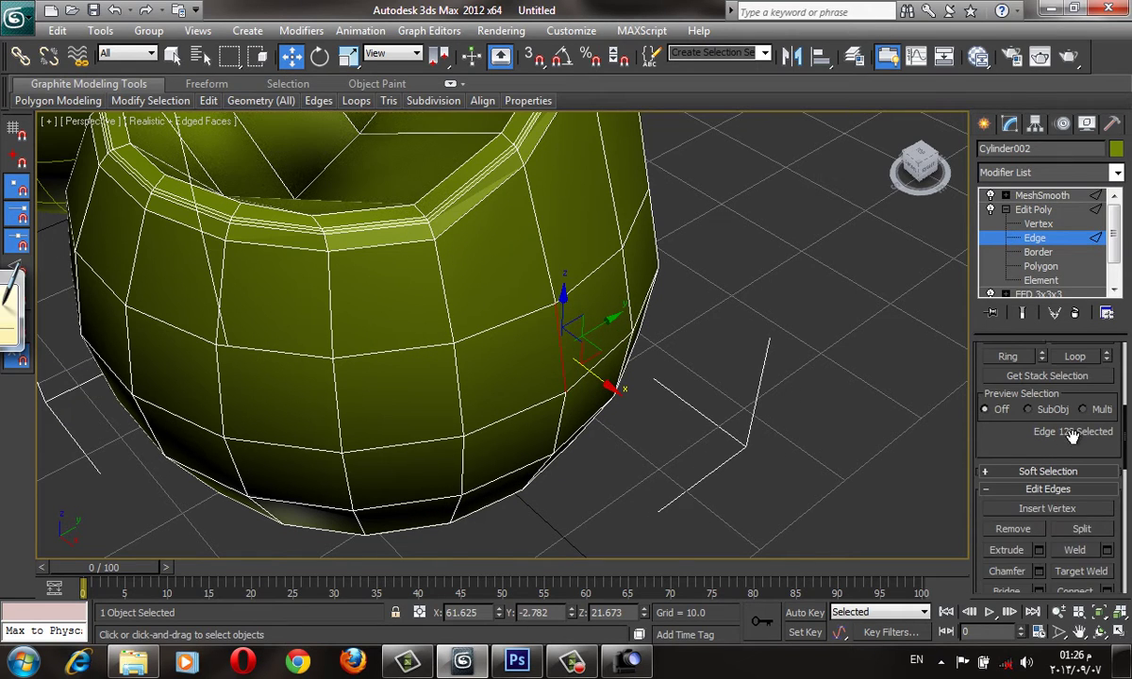
scroll(1009, 424, "down", 2)
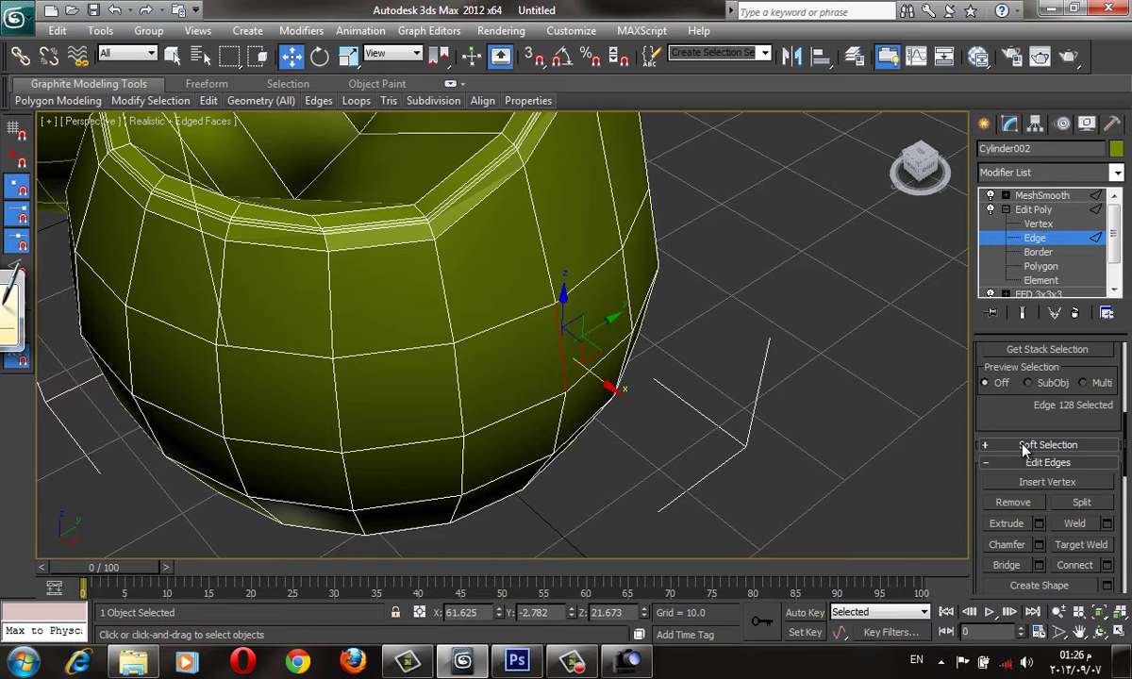
left_click(1024, 446)
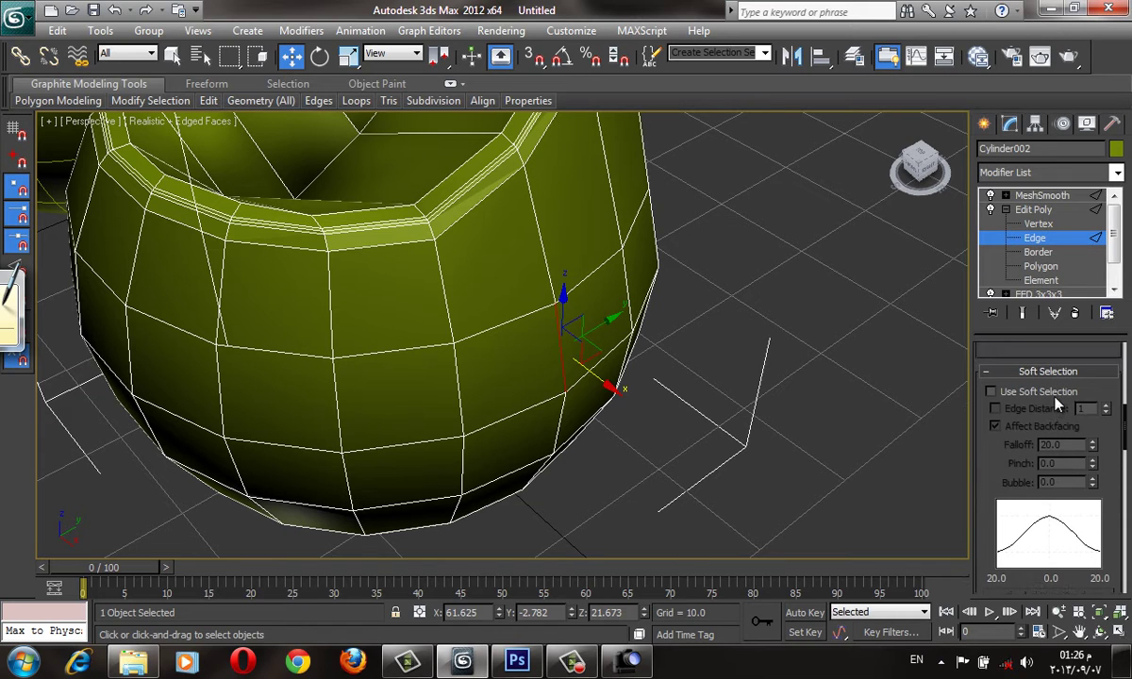
left_click(990, 391)
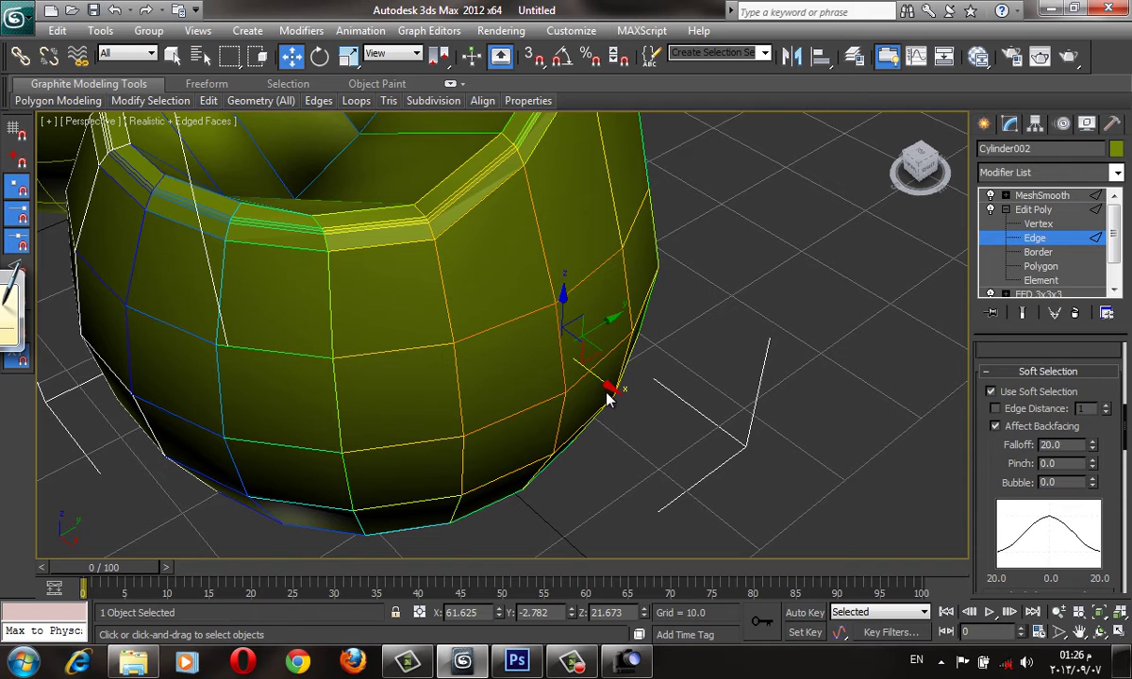
left_click_drag(604, 385, 696, 458)
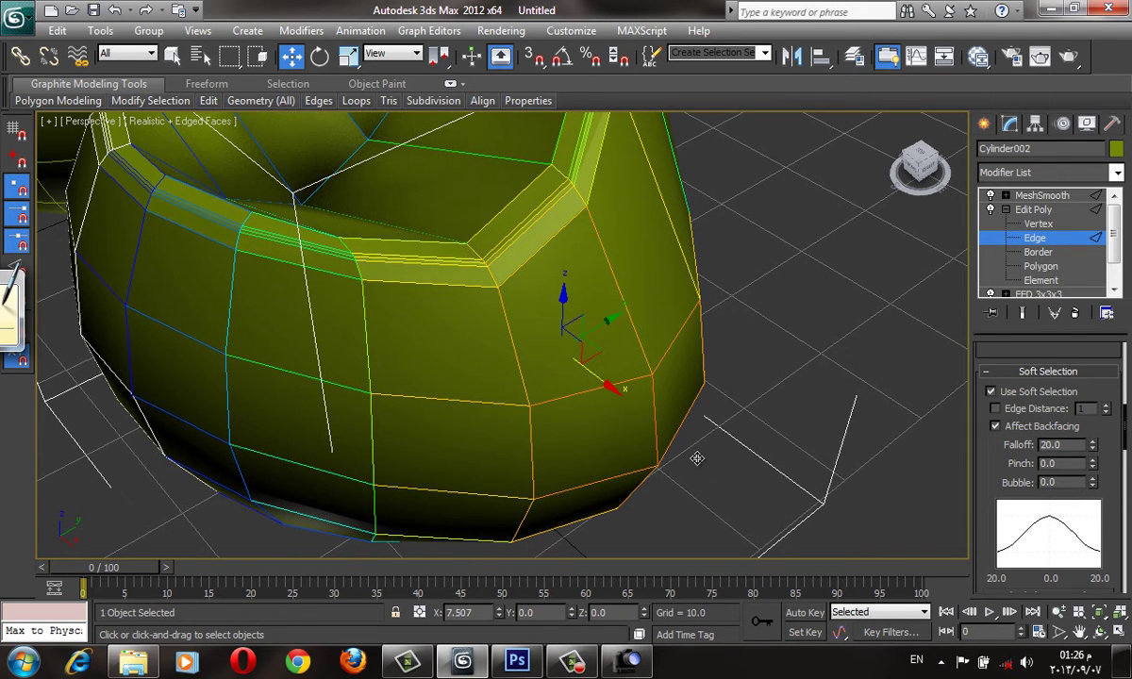
left_click_drag(694, 457, 751, 367)
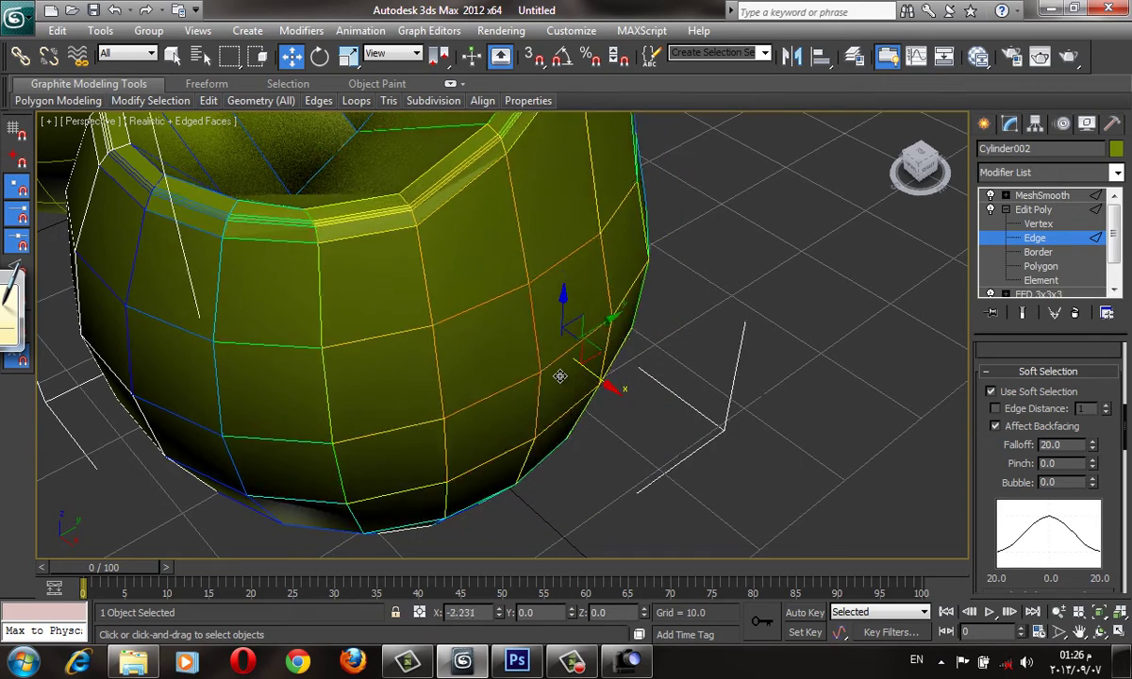
left_click_drag(1093, 449, 1093, 502)
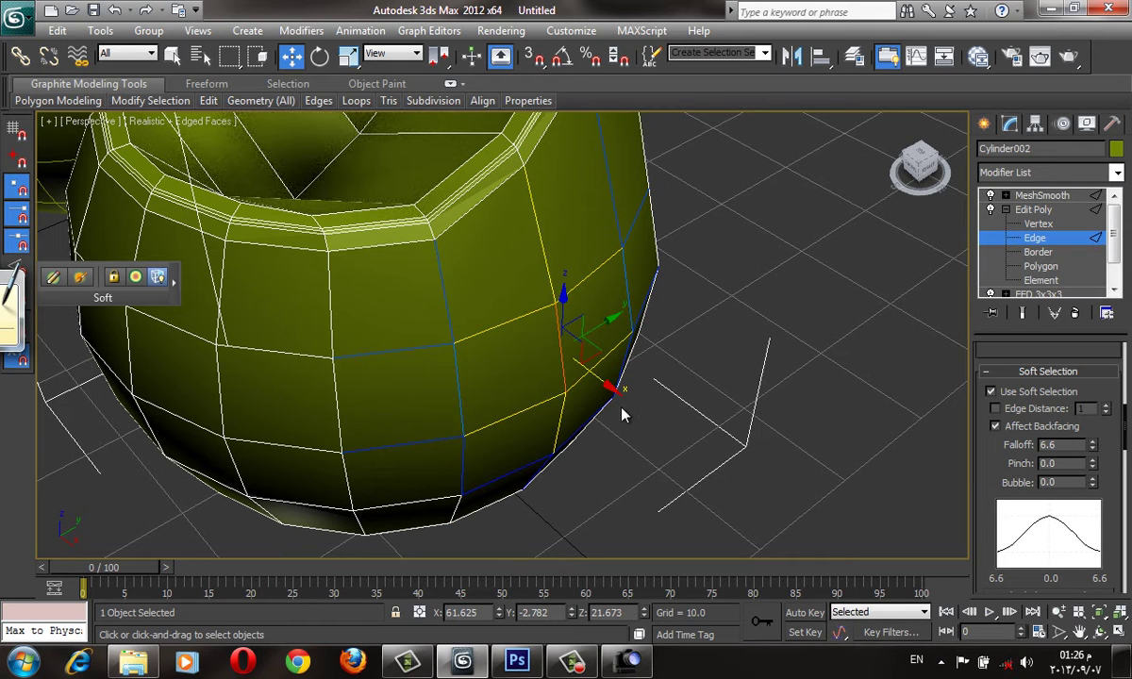
mouse_move(604, 388)
left_mouse_down()
mouse_move(624, 409)
mouse_move(606, 424)
mouse_move(515, 354)
mouse_move(526, 343)
mouse_move(735, 387)
mouse_move(505, 358)
mouse_move(658, 458)
mouse_move(656, 426)
mouse_move(607, 315)
left_mouse_up()
middle_click_drag(607, 316, 660, 396, "alt")
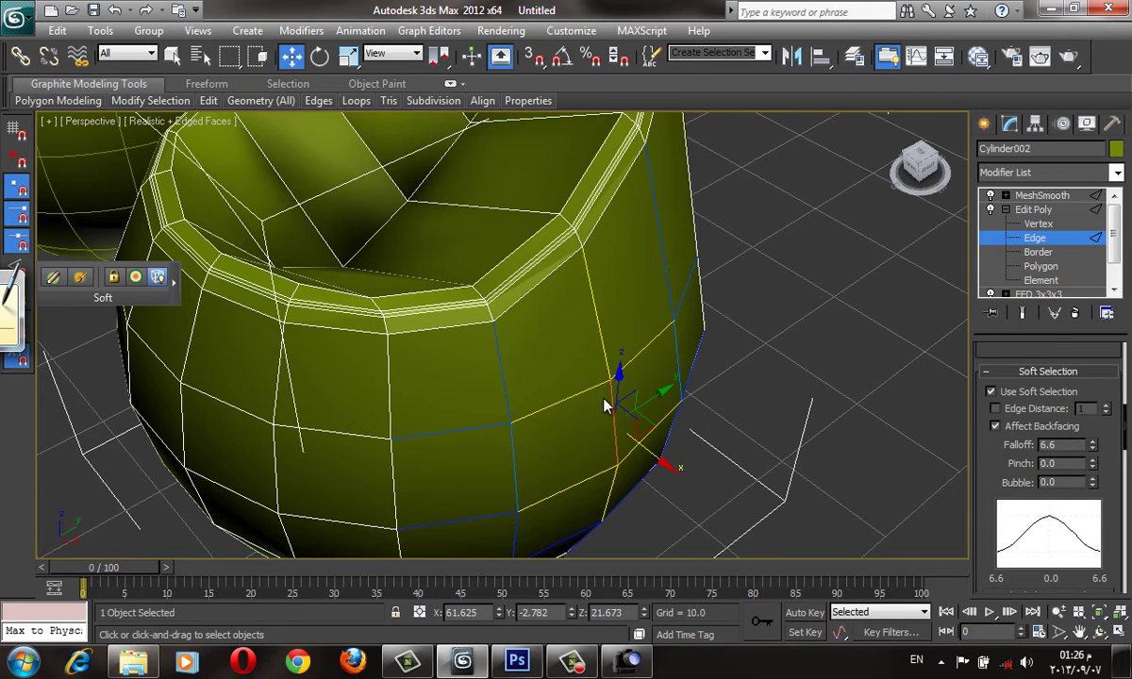
- Undo the edge moves and select one seat edge with soft selection off
middle_click_drag(606, 406, 666, 445)
key("ctrl+z")
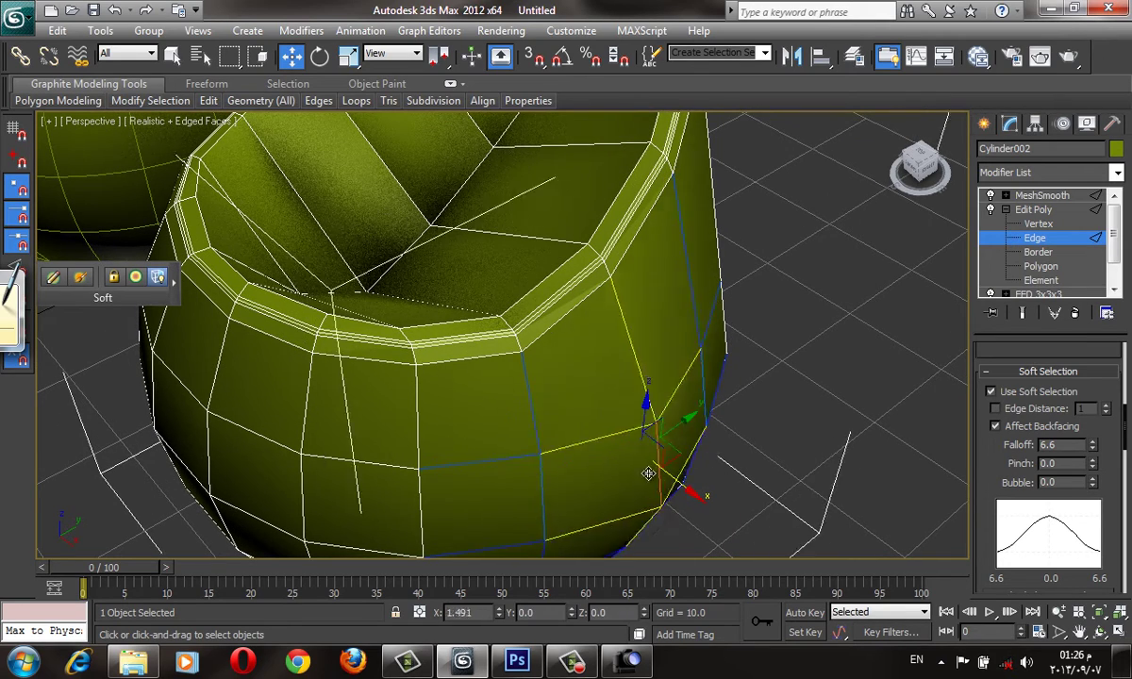
key("ctrl+z")
key("ctrl+z")
middle_click_drag(598, 271, 581, 353)
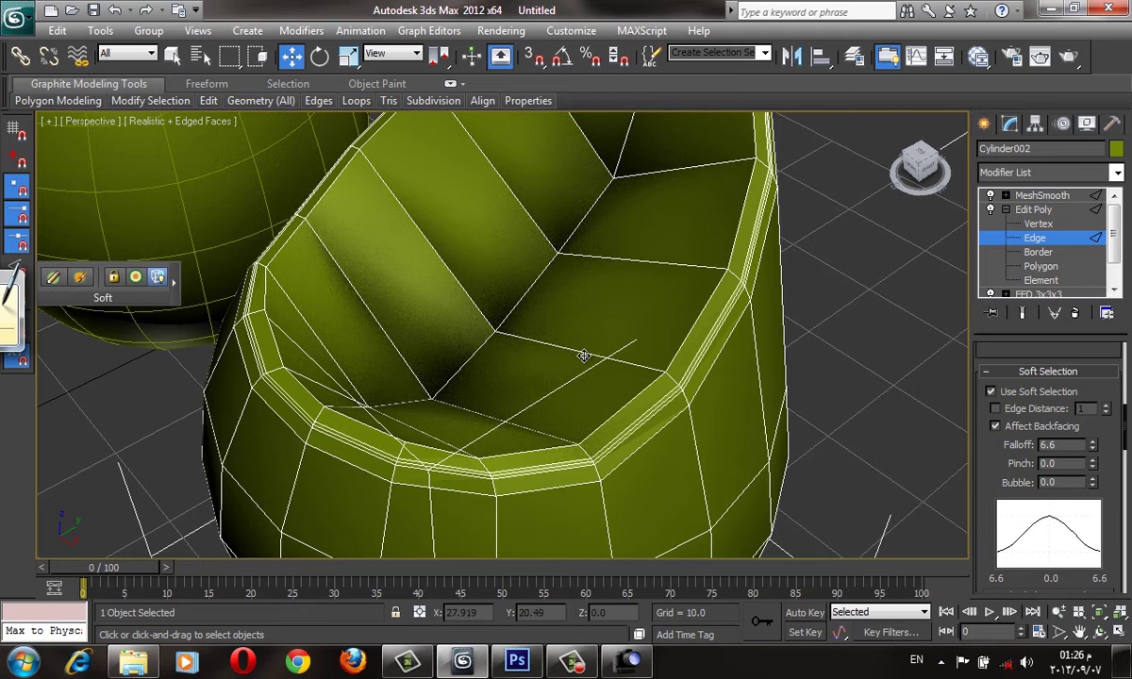
left_click(584, 355)
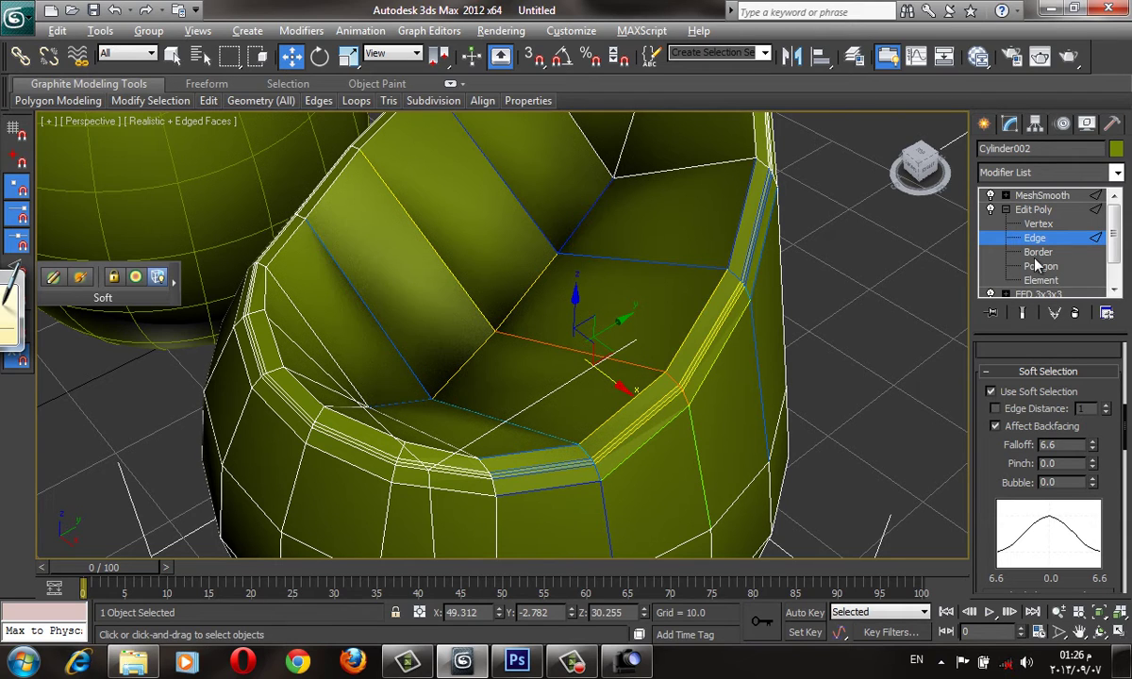
left_click(1038, 392)
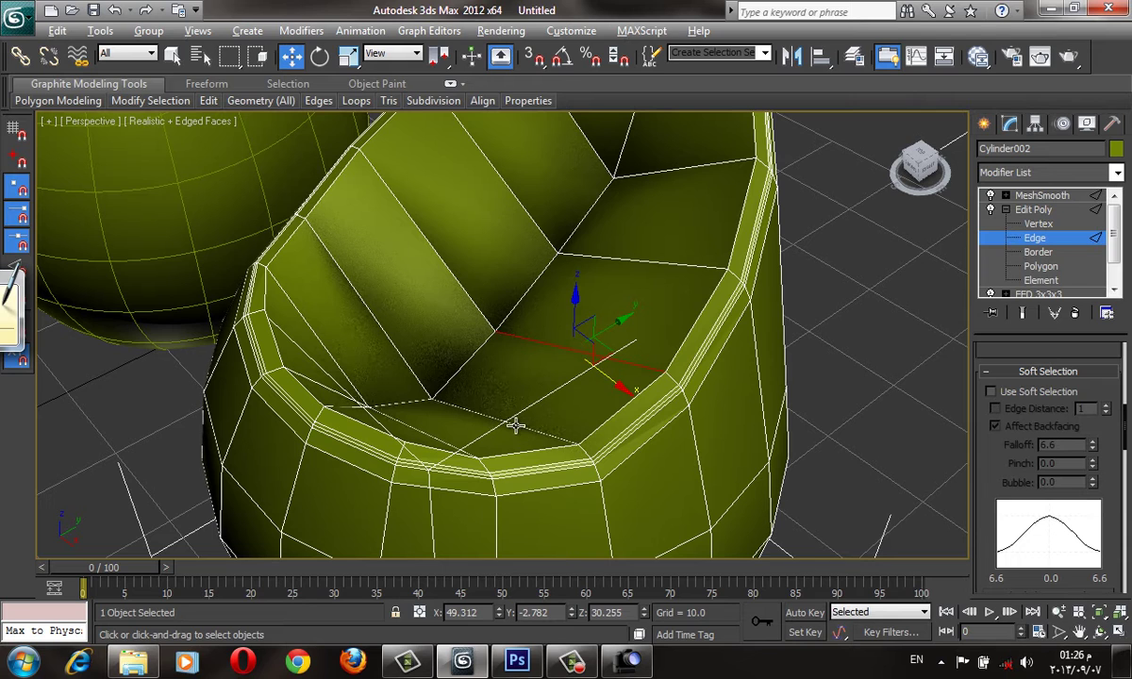
- Add six inner edges running up the chair's back to the selection
left_click(408, 365, "ctrl")
left_click(465, 294, "ctrl")
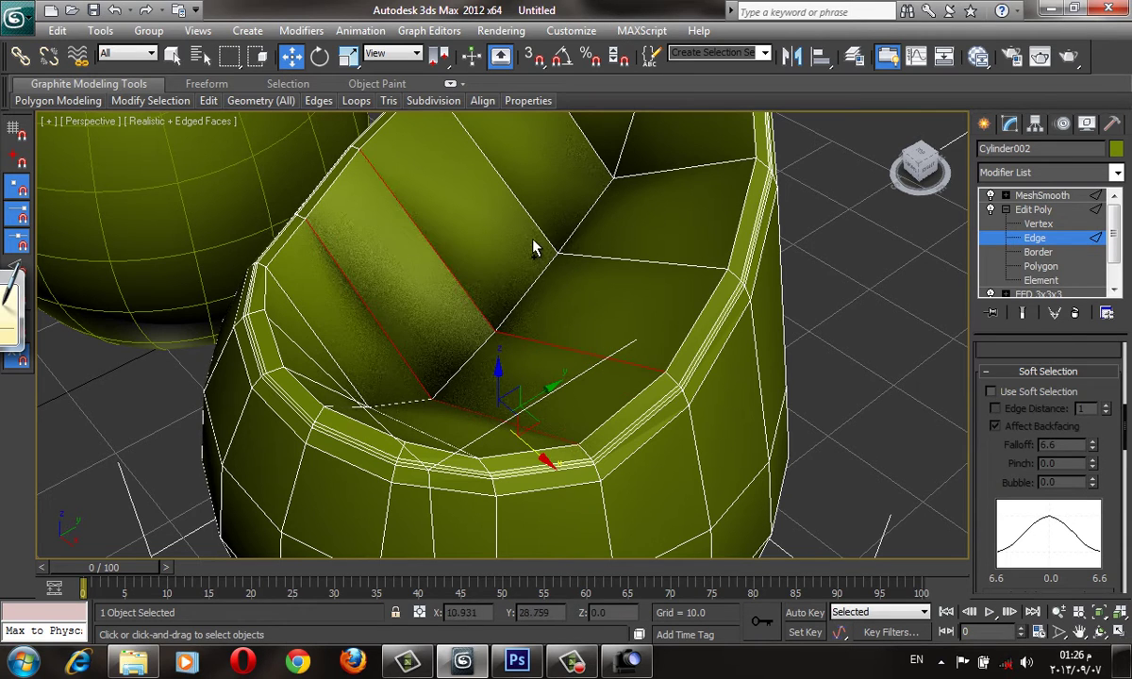
left_click(551, 244, "ctrl")
left_click(600, 157, "ctrl")
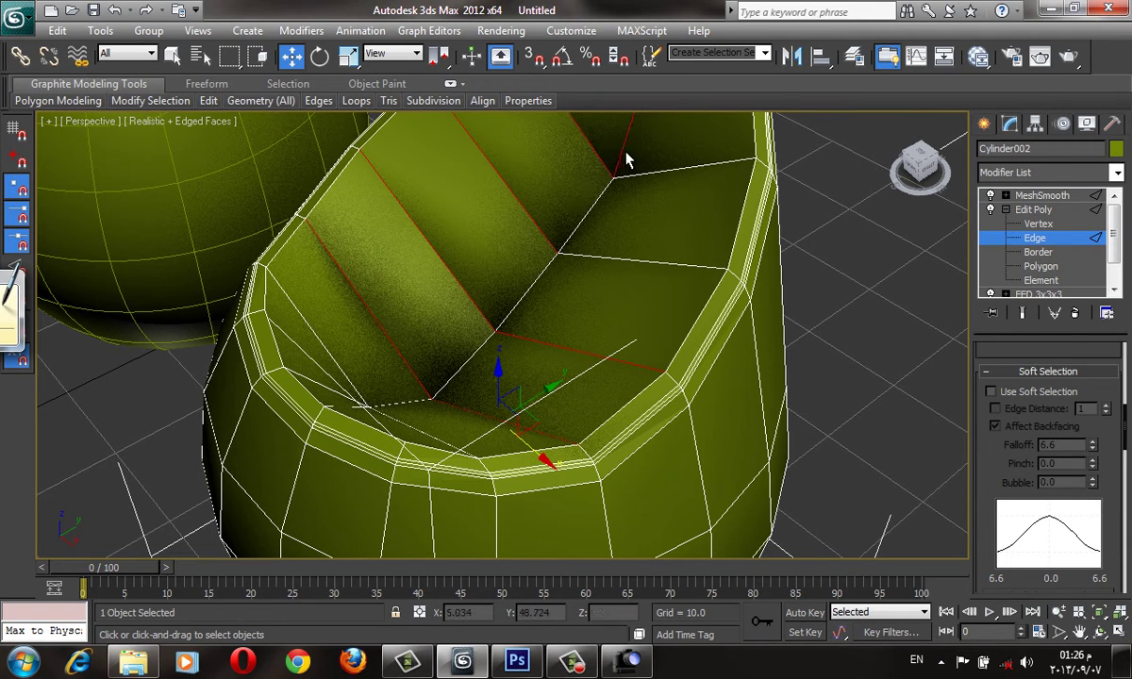
left_click(641, 171, "ctrl")
left_click(620, 260, "ctrl")
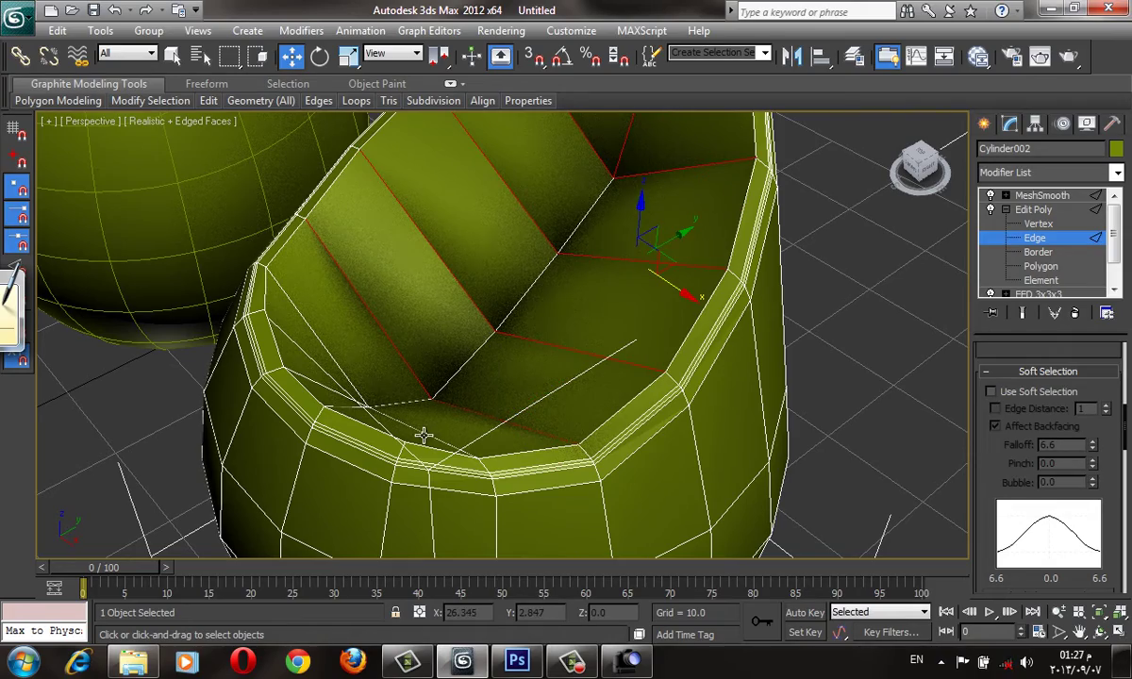
mouse_move(423, 435)
middle_mouse_down("alt")
mouse_move(358, 331)
mouse_move(554, 298)
mouse_move(531, 283)
mouse_move(497, 382)
mouse_move(399, 457)
middle_mouse_up("alt")
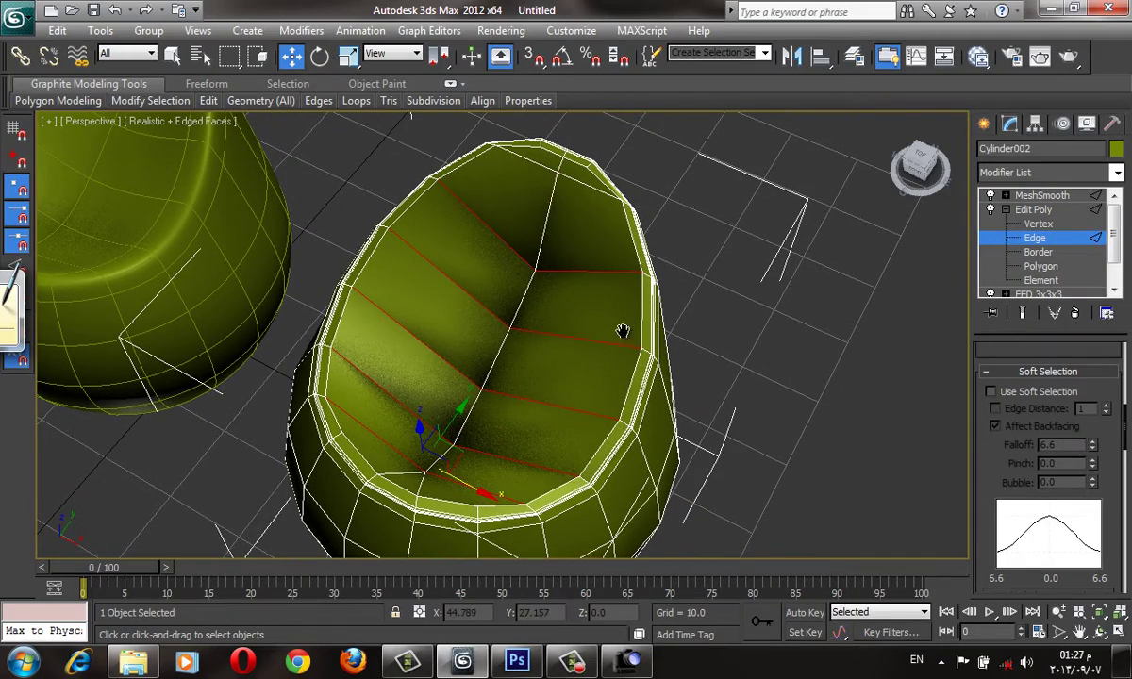
- Reframe the whole chair and scroll the command panel to Edit Edges
scroll(623, 330, "up", 5)
scroll(614, 317, "up", 2)
scroll(763, 417, "down", 3)
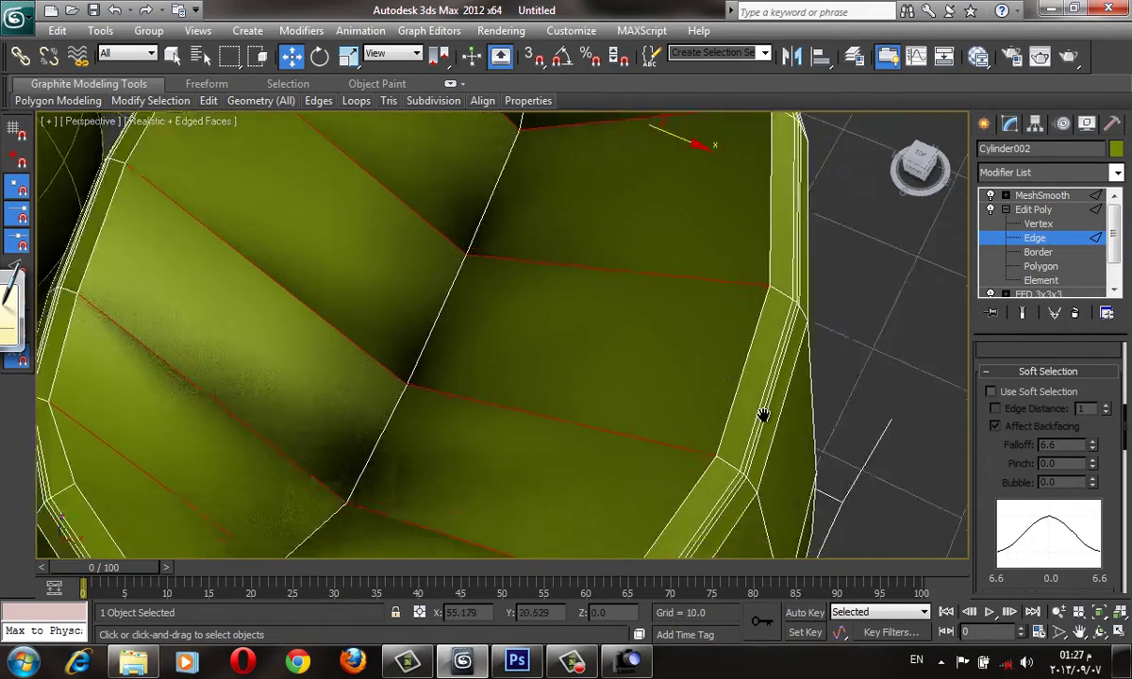
scroll(715, 389, "down", 3)
mouse_move(685, 407)
middle_mouse_down("alt")
mouse_move(653, 377)
mouse_move(674, 377)
middle_mouse_up("alt")
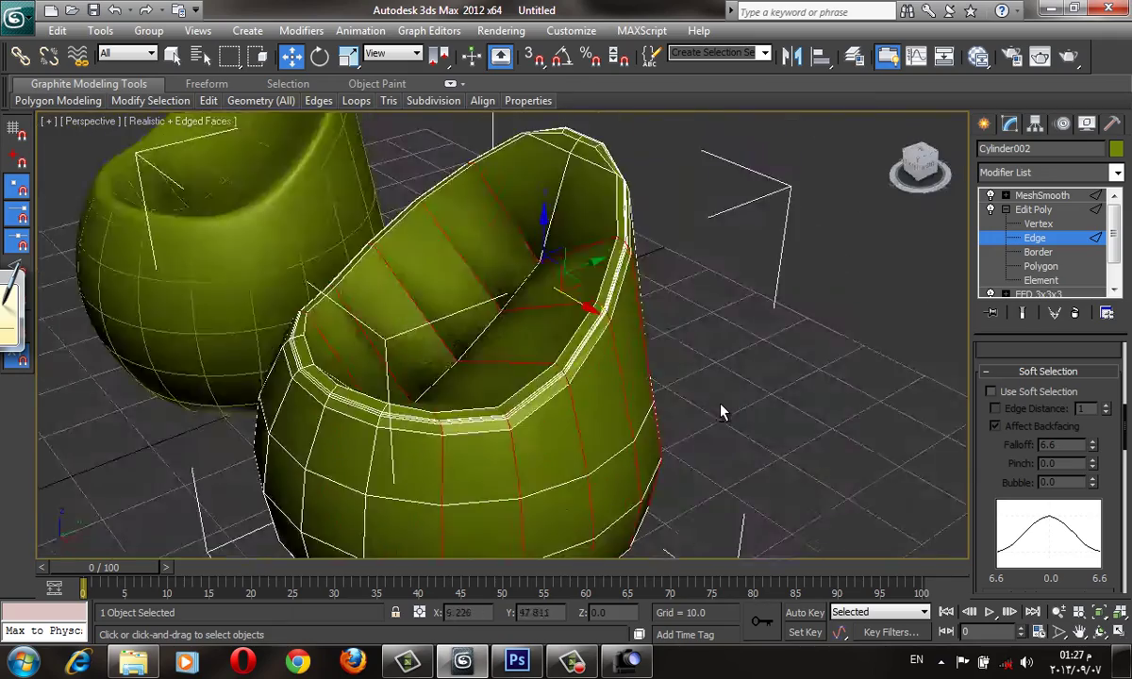
scroll(798, 376, "up", 2)
scroll(798, 376, "up", 2)
scroll(999, 387, "down", 2)
scroll(1000, 387, "down", 1)
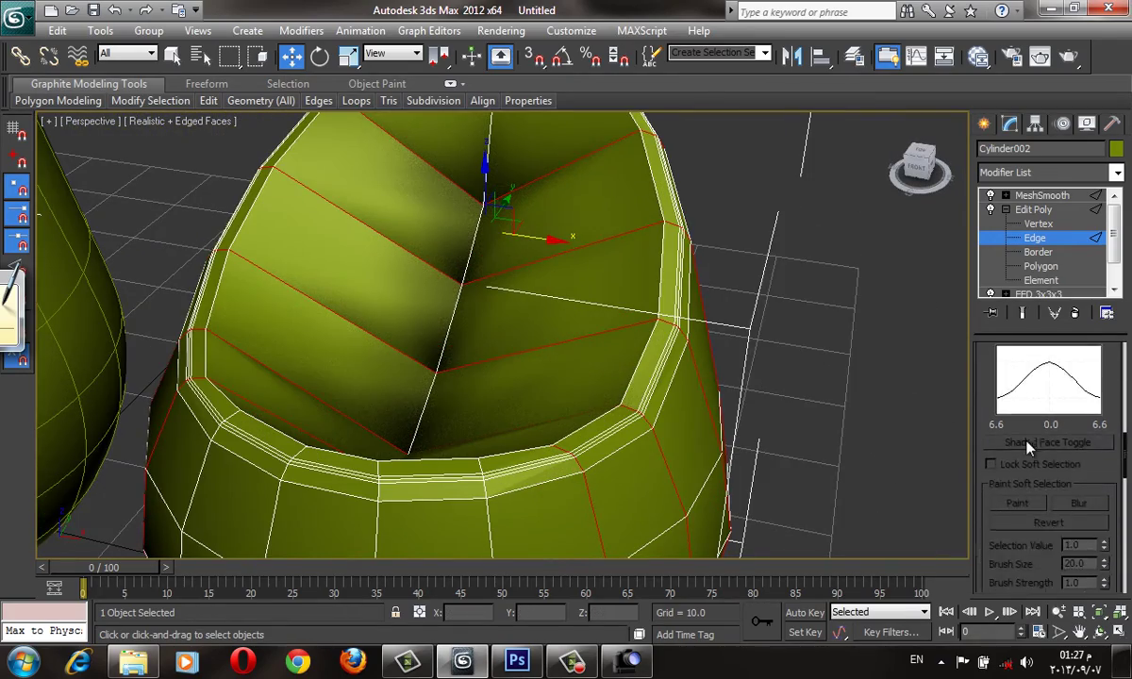
scroll(1000, 406, "down", 2)
scroll(1018, 434, "up", 2)
scroll(1047, 481, "down", 2)
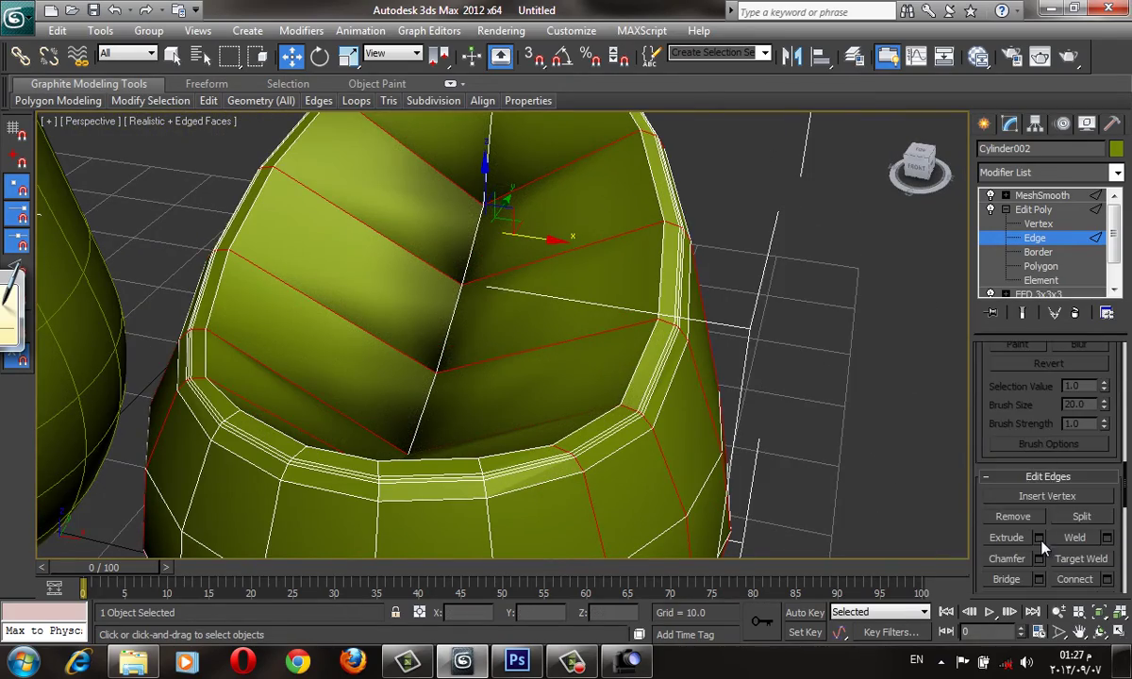
- Extrude the selected edges with Height -0.443 and Width 0.167
left_click(1038, 539)
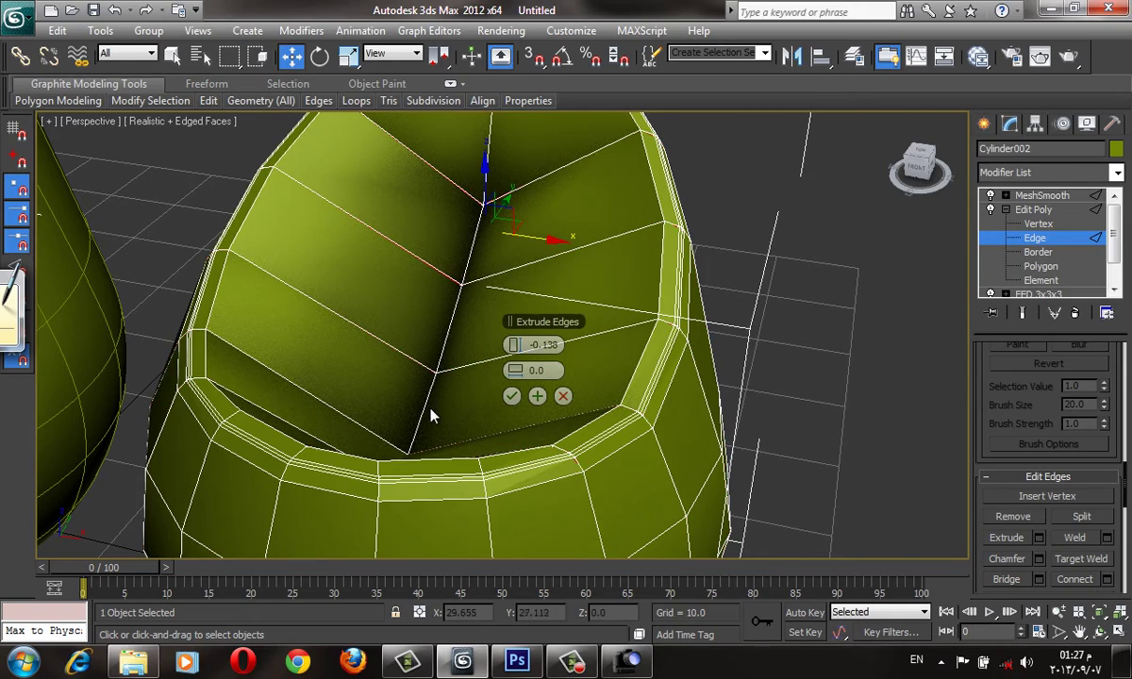
scroll(431, 416, "up", 2)
scroll(443, 405, "up", 2)
left_click_drag(521, 344, 514, 372)
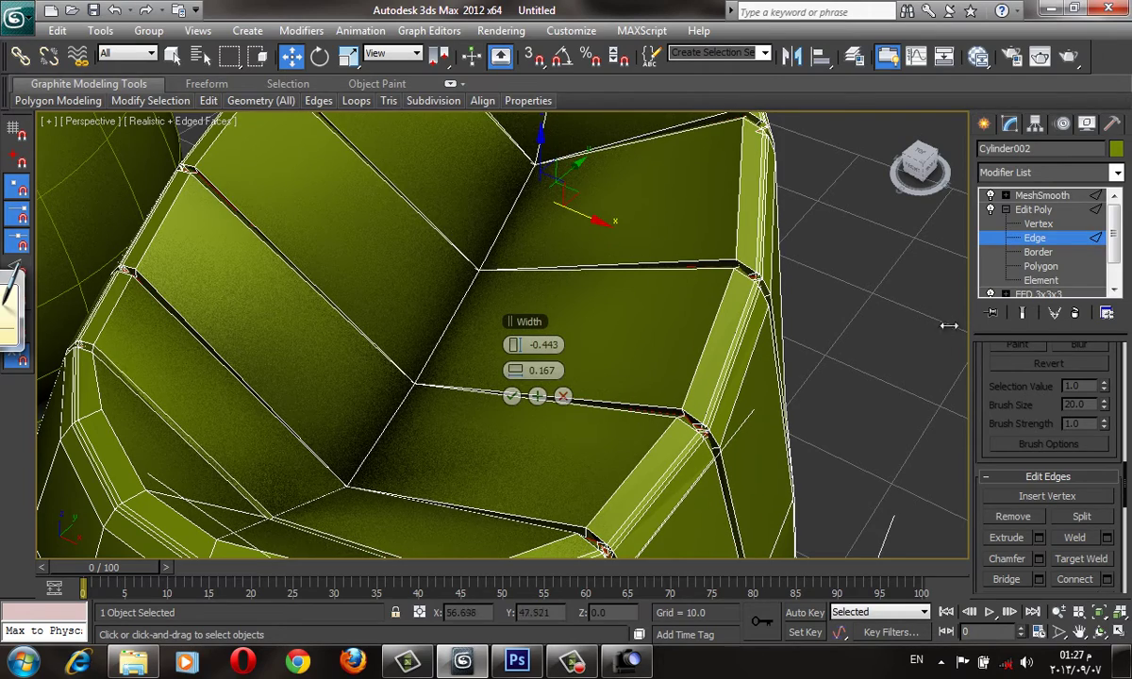
left_click(1022, 314)
scroll(735, 415, "down", 2)
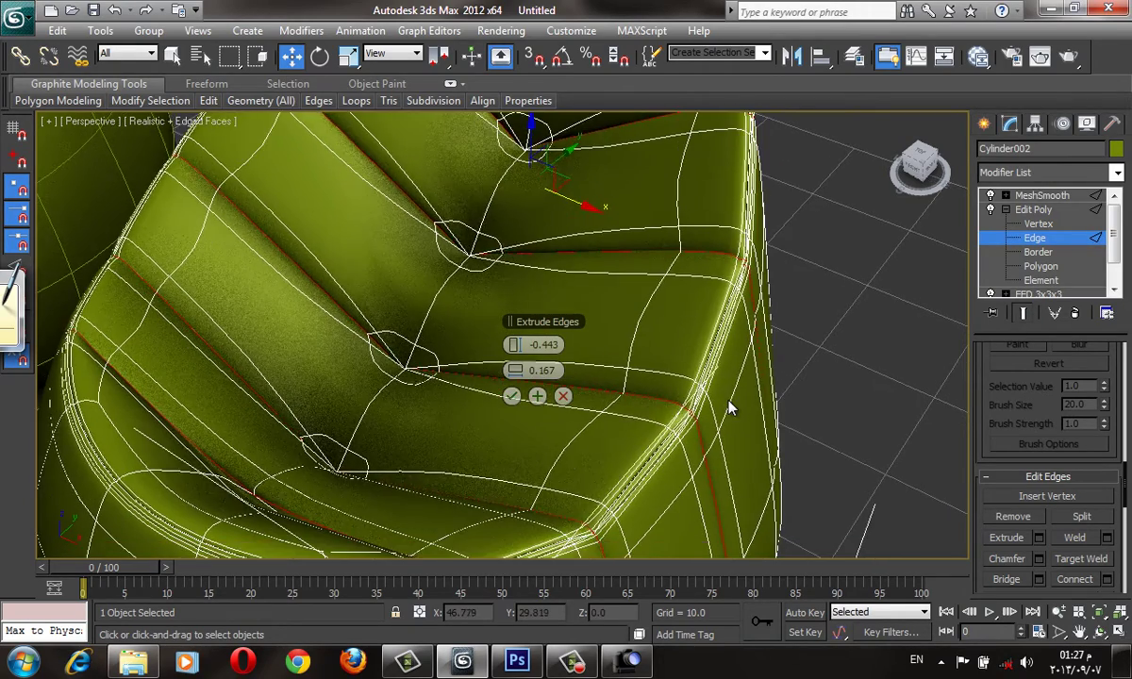
- Check the grooves from low and high angles, then confirm the extrusion
key("F4")
scroll(687, 479, "down", 3)
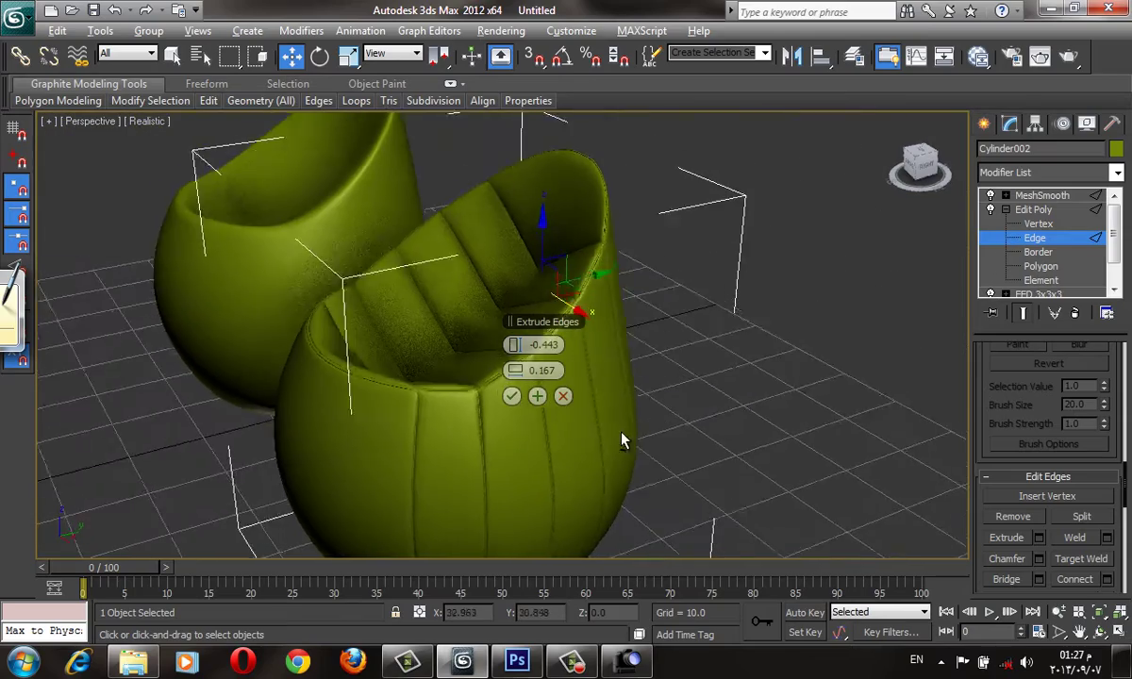
mouse_move(686, 479)
middle_mouse_down("alt")
mouse_move(524, 513)
mouse_move(570, 263)
middle_mouse_up("alt")
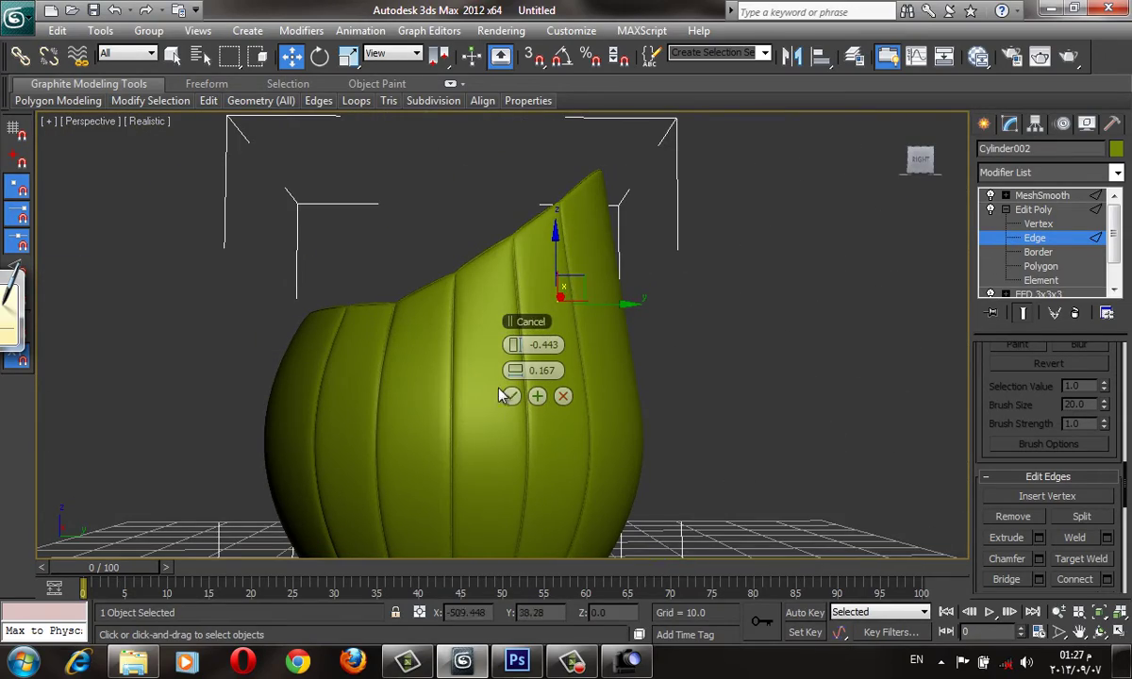
mouse_move(405, 409)
middle_mouse_down("alt")
mouse_move(495, 453)
mouse_move(531, 498)
middle_mouse_up("alt")
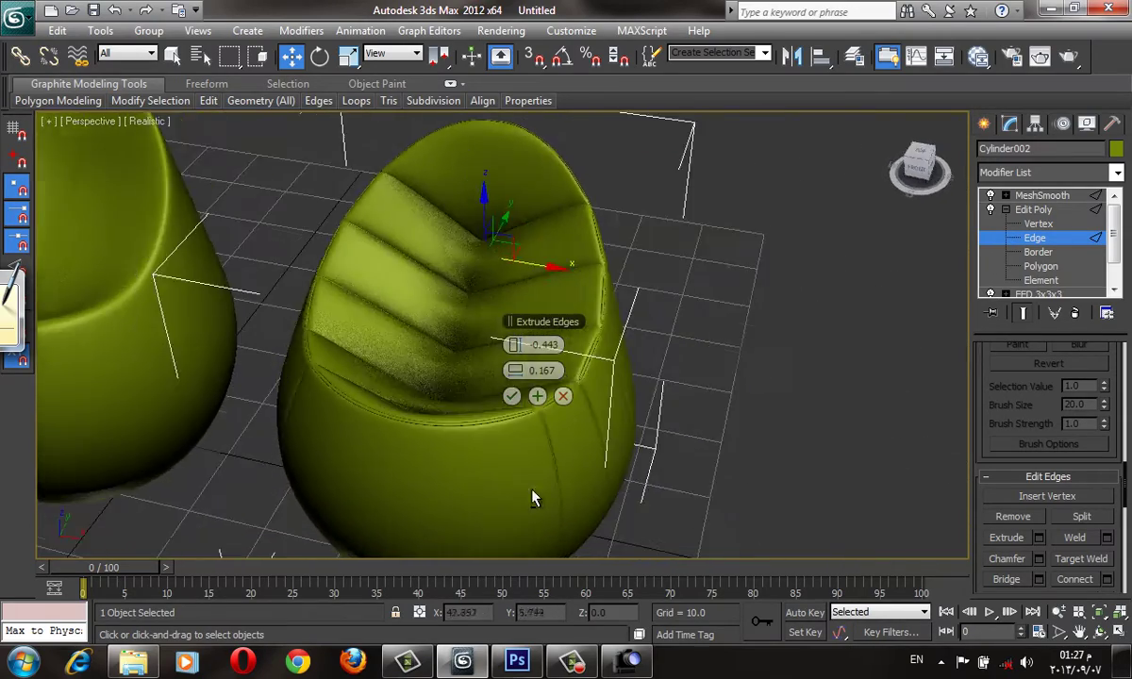
key("F4")
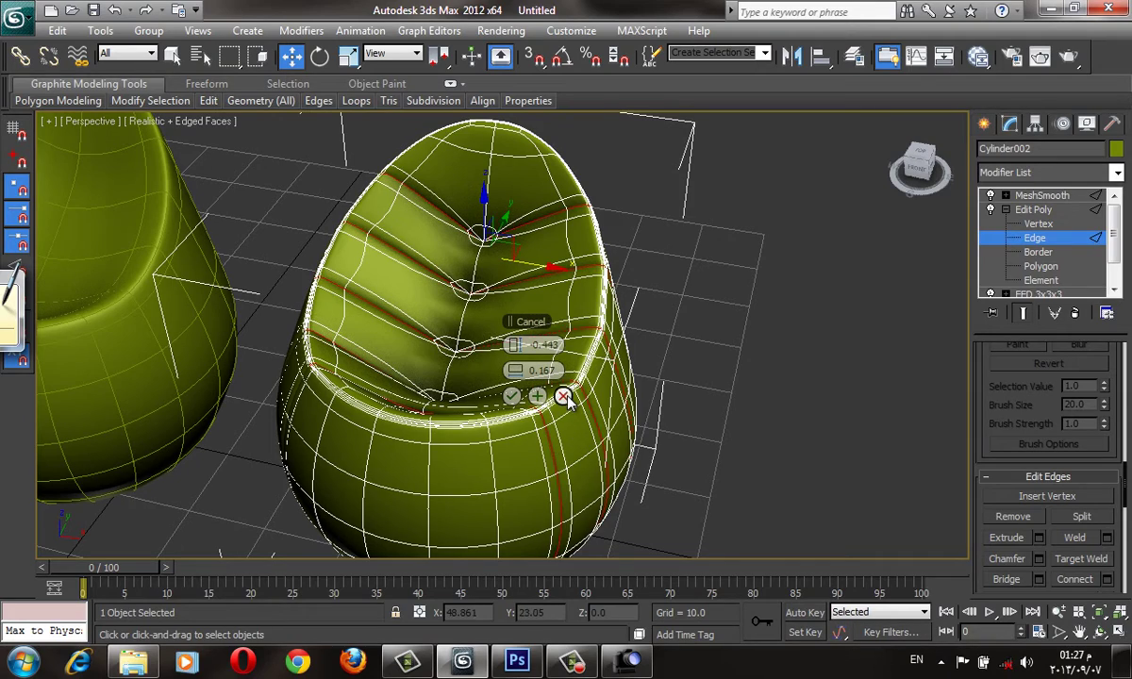
left_click(564, 397)
- Deselect the chair, view both smoothed chairs, and open the reference images folder
key("F4")
key("F4")
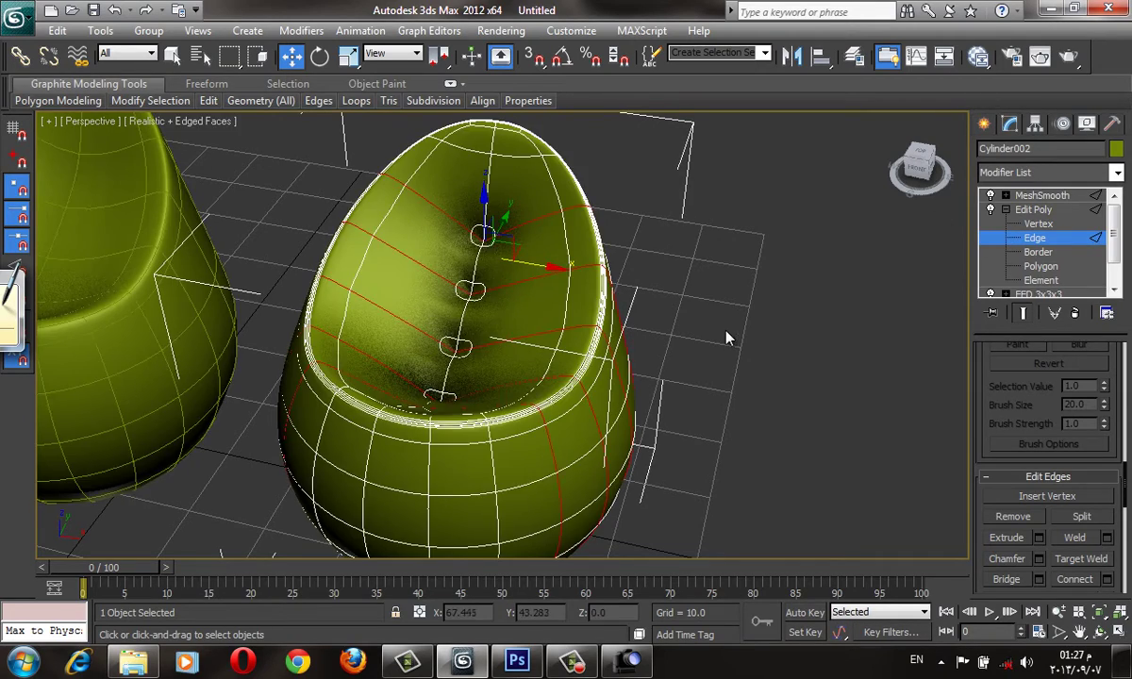
mouse_move(679, 310)
middle_mouse_down("alt")
mouse_move(698, 270)
mouse_move(671, 260)
mouse_move(743, 247)
mouse_move(639, 319)
mouse_move(702, 316)
mouse_move(722, 286)
mouse_move(634, 261)
middle_mouse_up("alt")
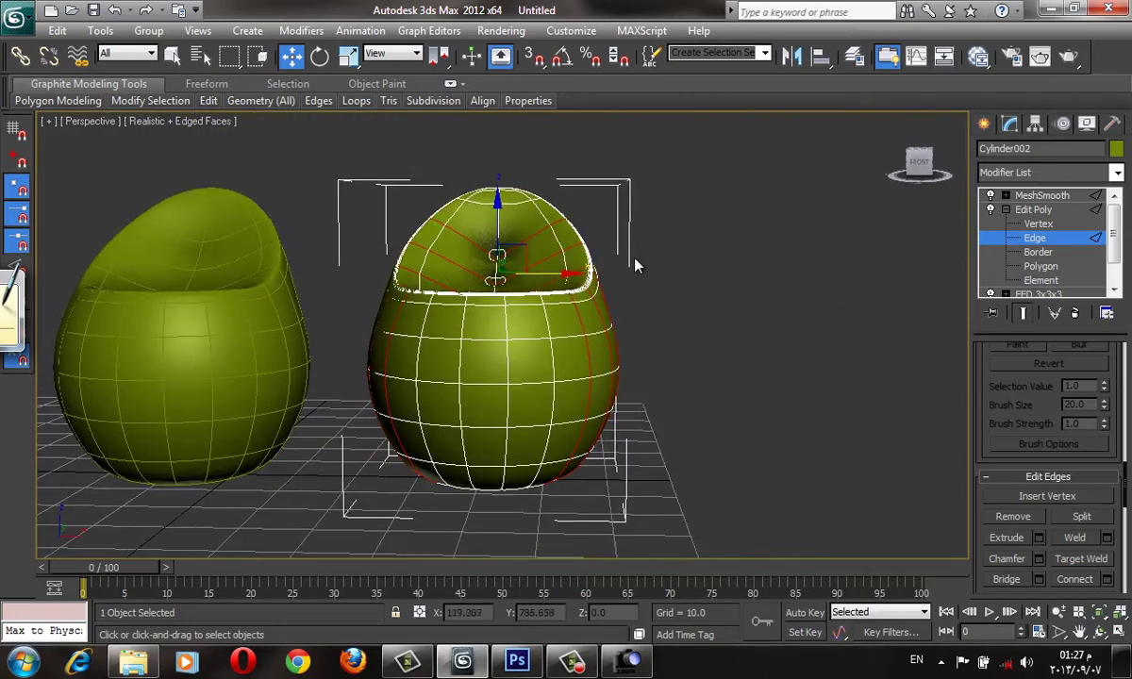
scroll(634, 260, "up", 4)
scroll(629, 261, "down", 6)
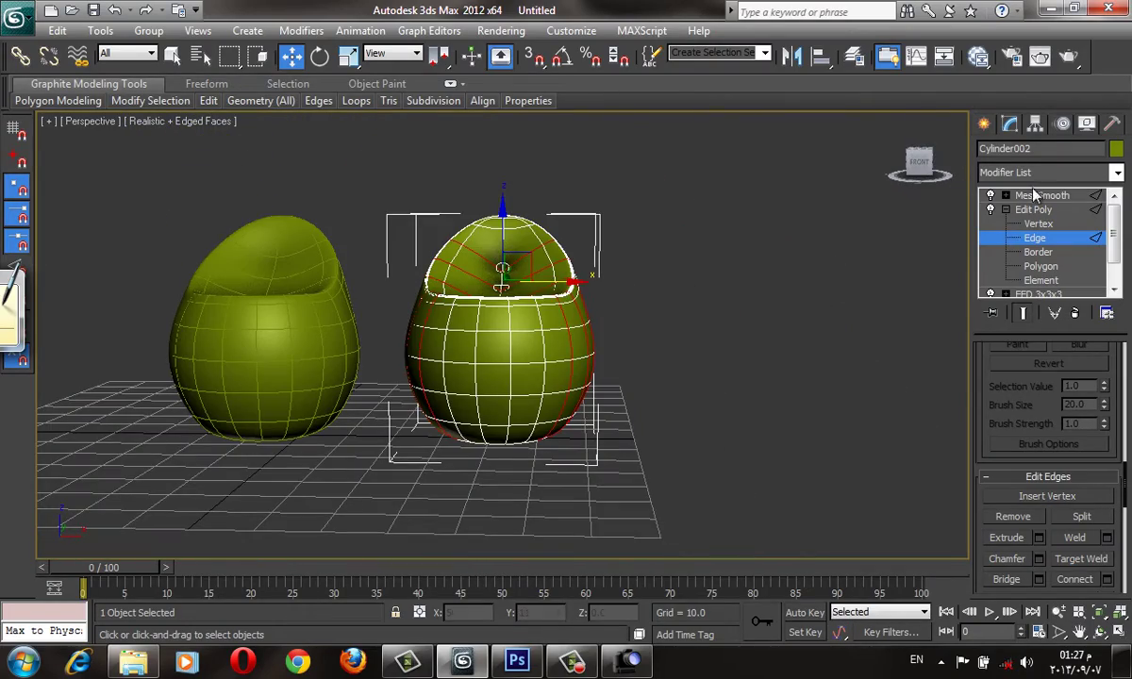
key("F4")
left_click(707, 384)
middle_click_drag(558, 373, 525, 420, "alt")
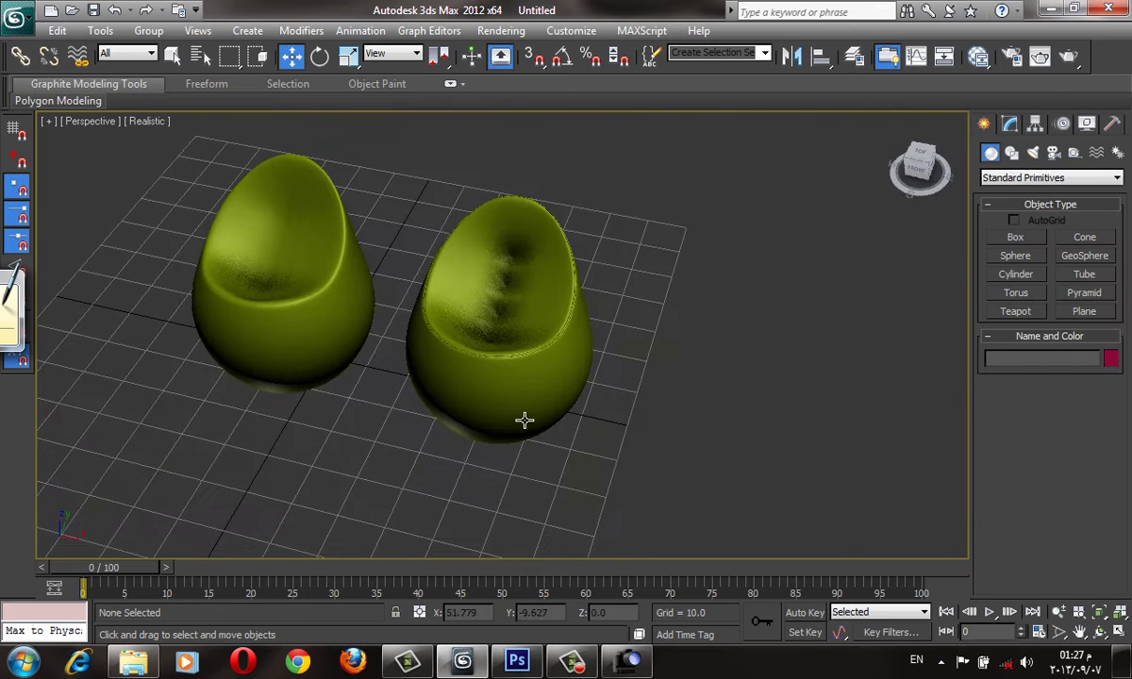
scroll(525, 419, "up", 2)
scroll(532, 387, "up", 2)
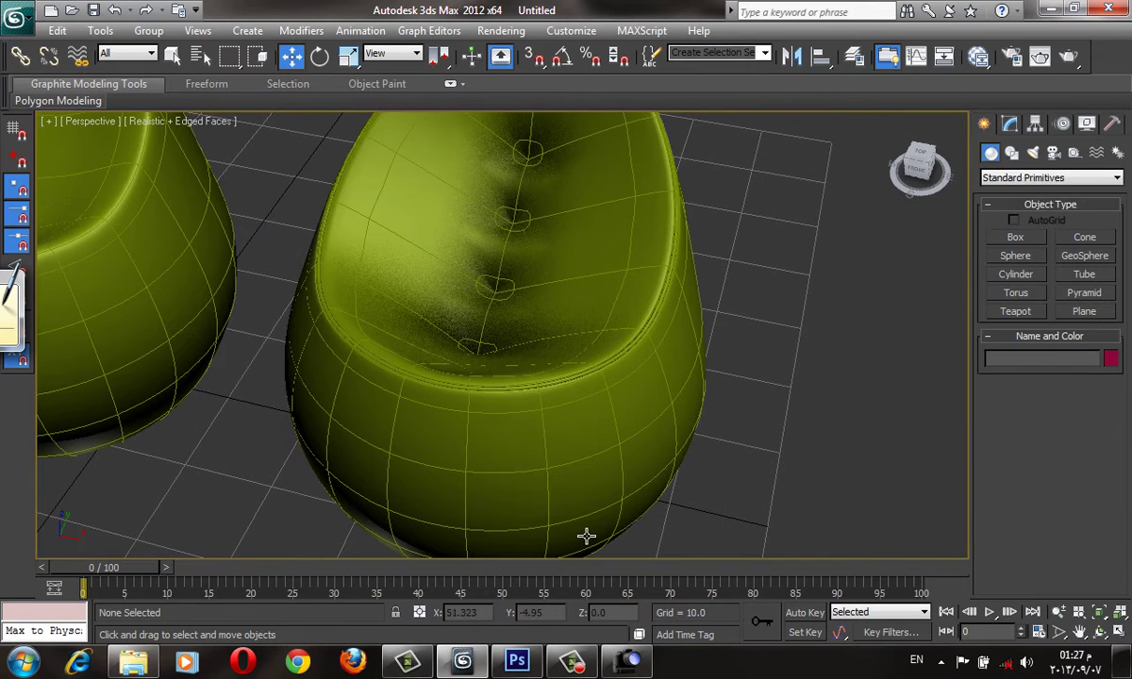
left_click(137, 663)
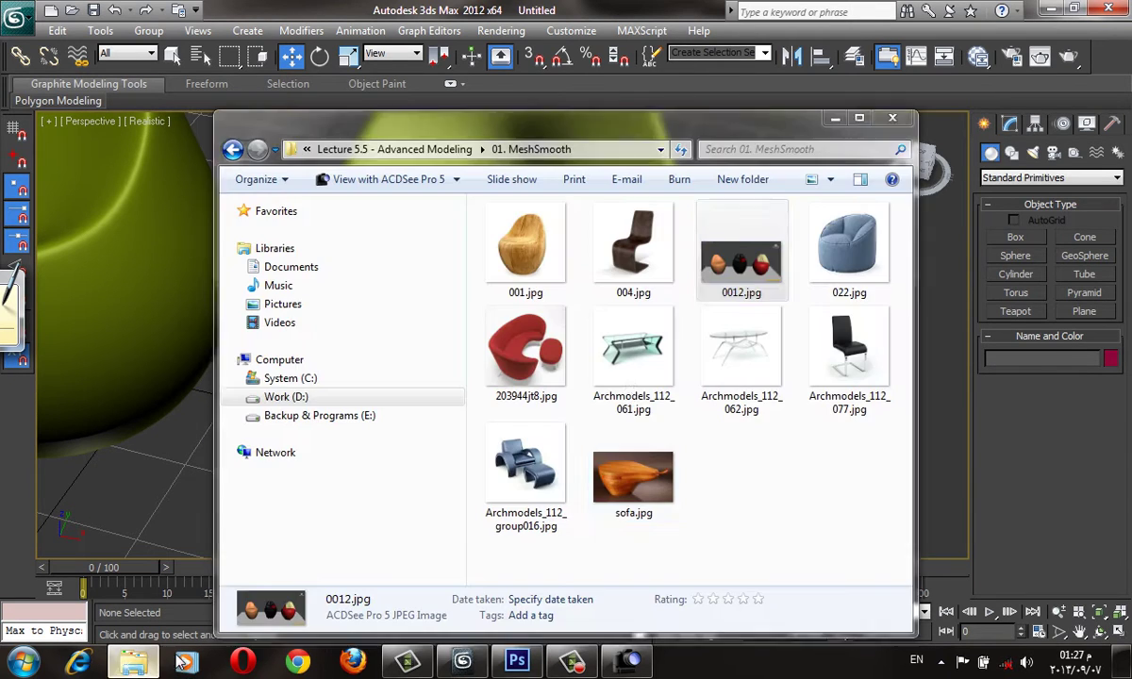
- Browse the pod-chair, sofa and table references from 0012.jpg, then close the viewer
double_click(706, 248)
scroll(792, 379, "down", 1)
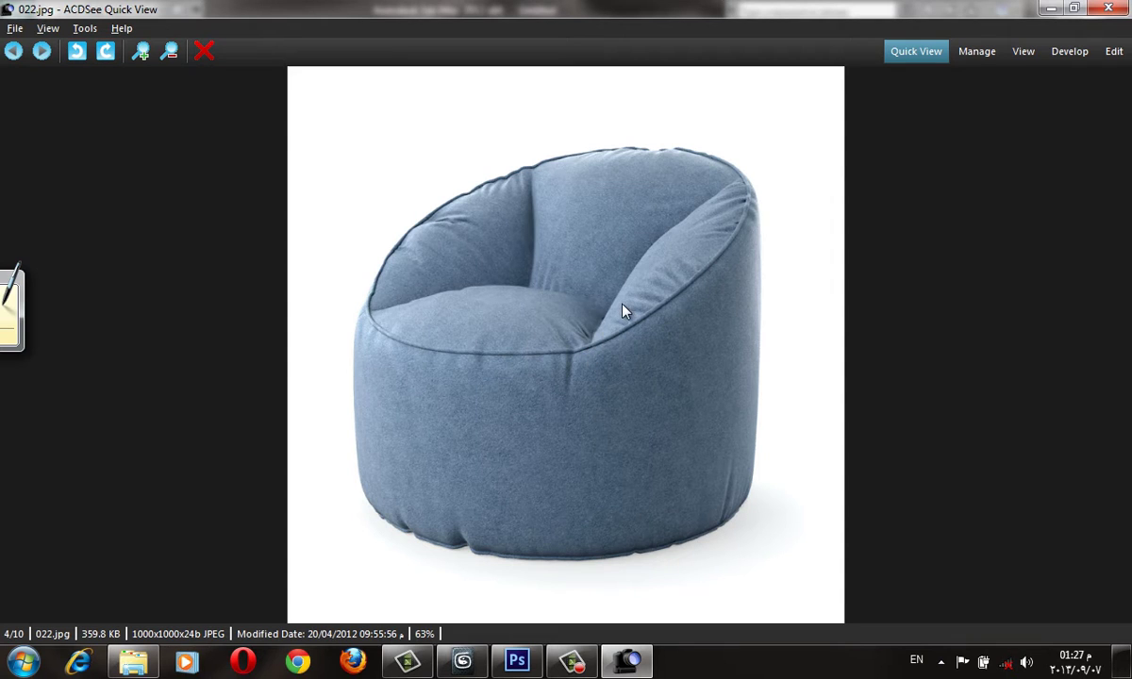
scroll(632, 285, "down", 1)
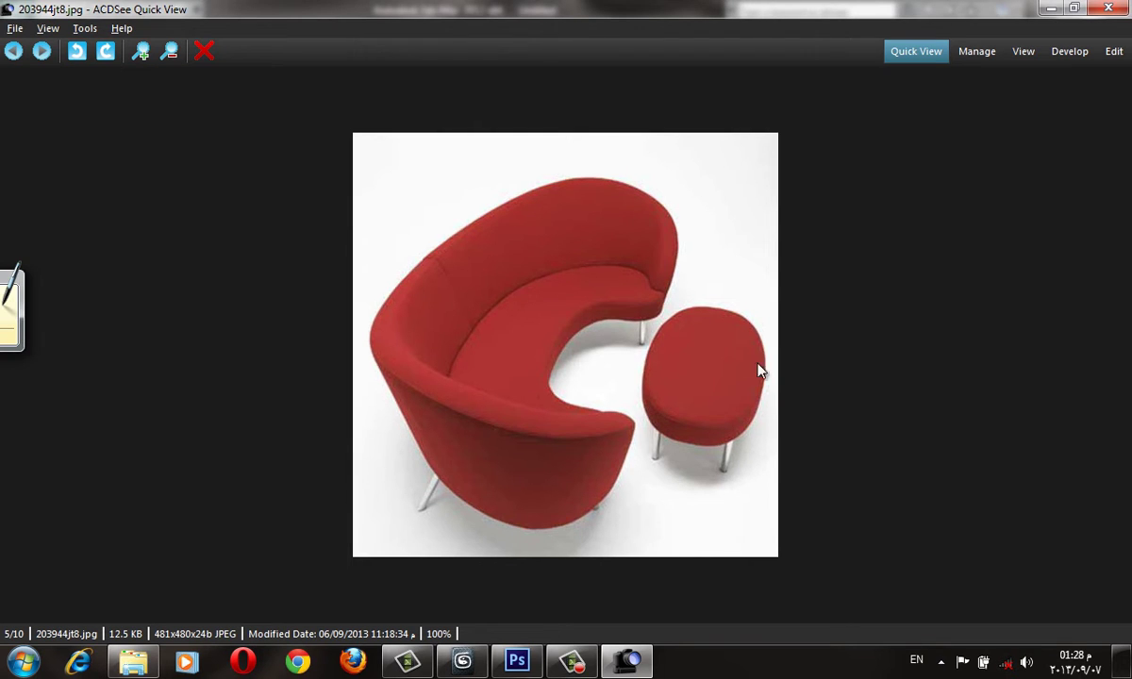
scroll(687, 377, "down", 1)
scroll(686, 377, "down", 1)
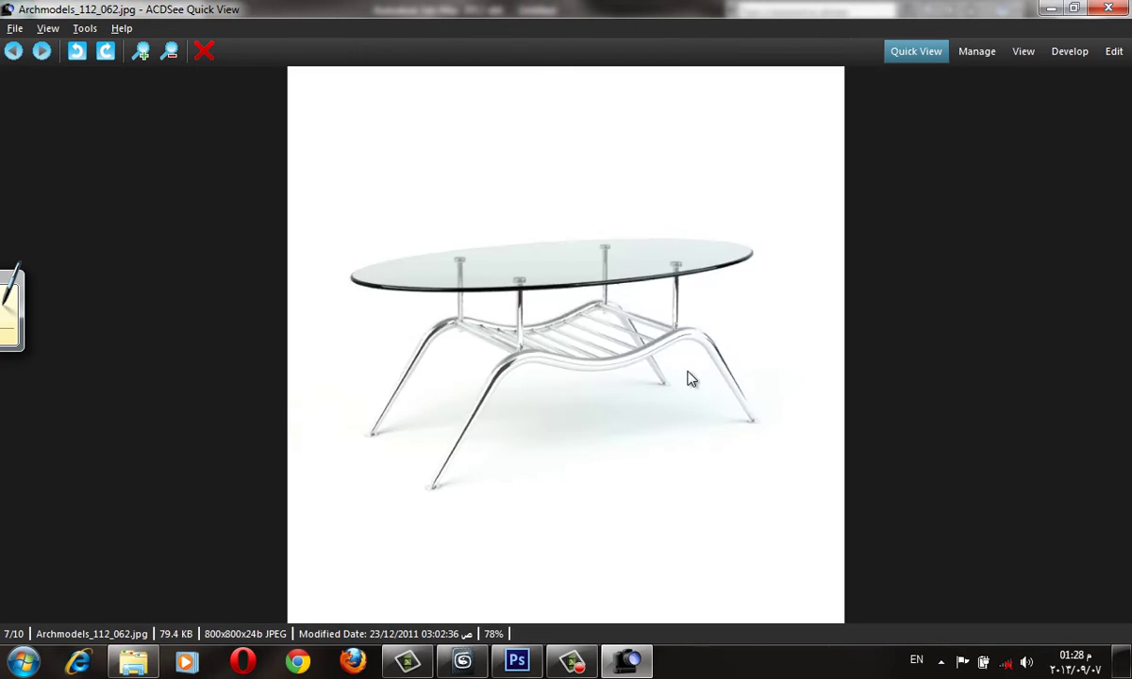
scroll(686, 378, "up", 1)
scroll(686, 377, "up", 3)
scroll(686, 377, "up", 1)
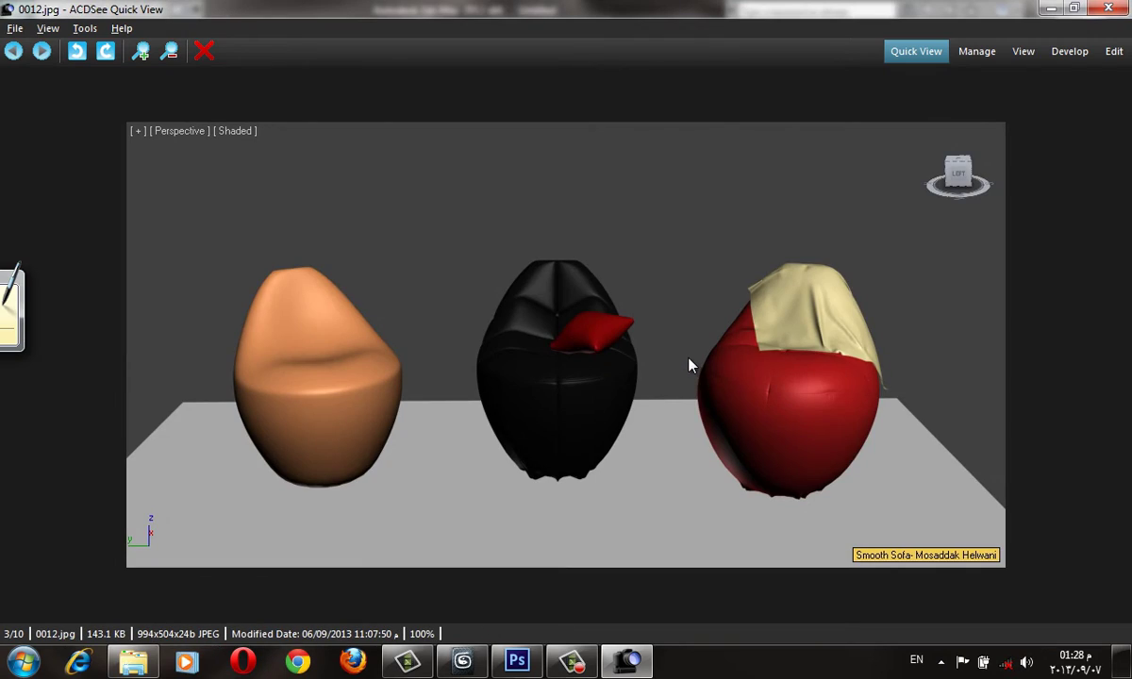
key("Escape")
left_click(825, 115)
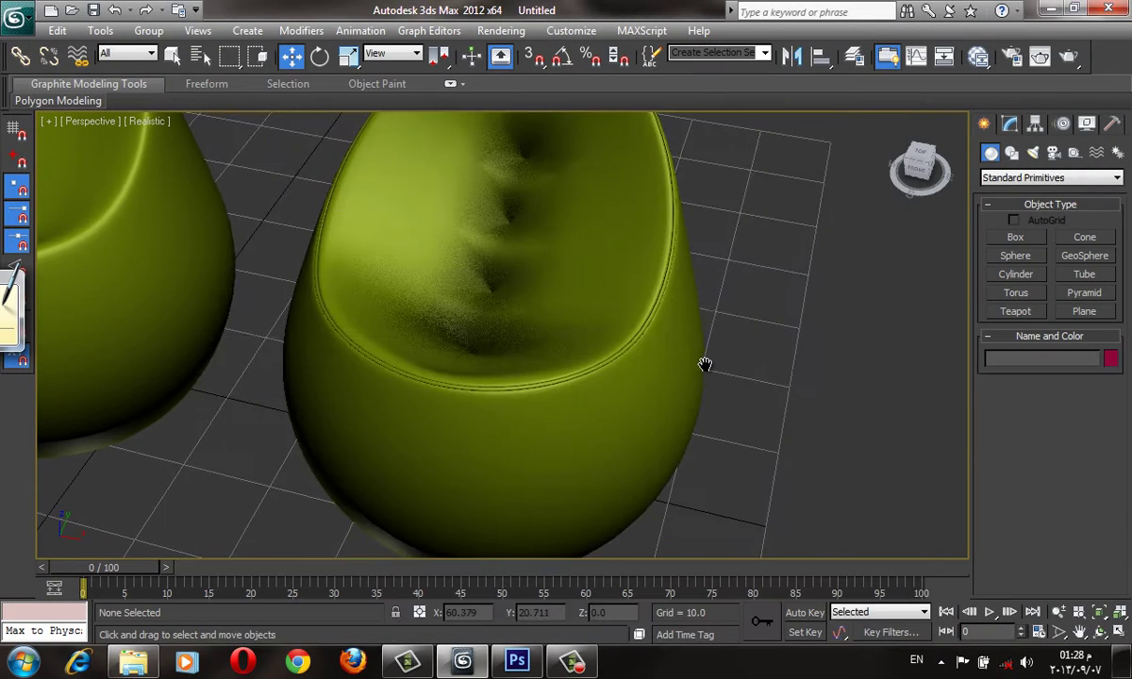
- Draw a plane beside the right chair in the Top view
scroll(700, 355, "down", 3)
scroll(661, 357, "down", 4)
scroll(622, 364, "up", 2)
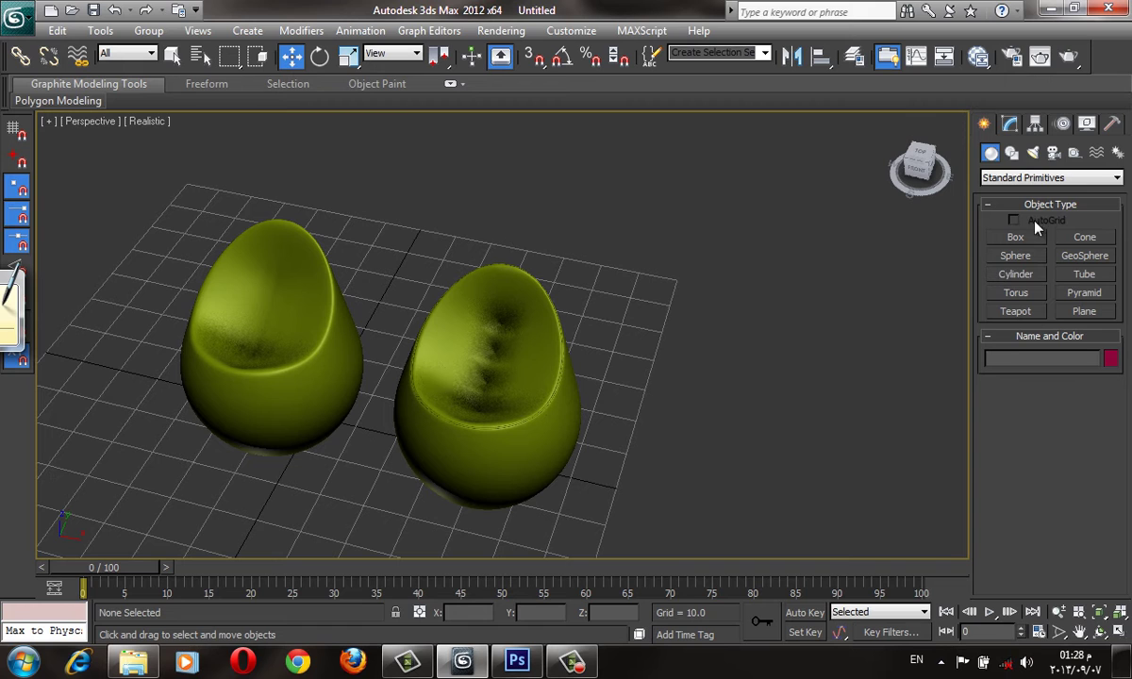
left_click(1085, 311)
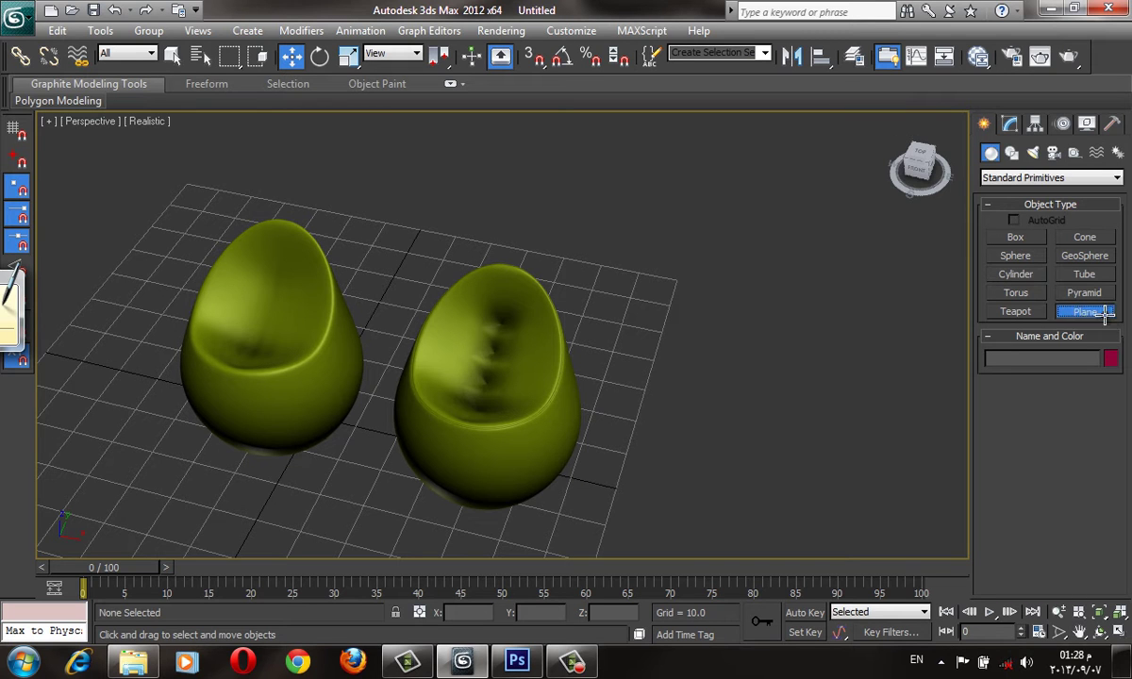
key("t")
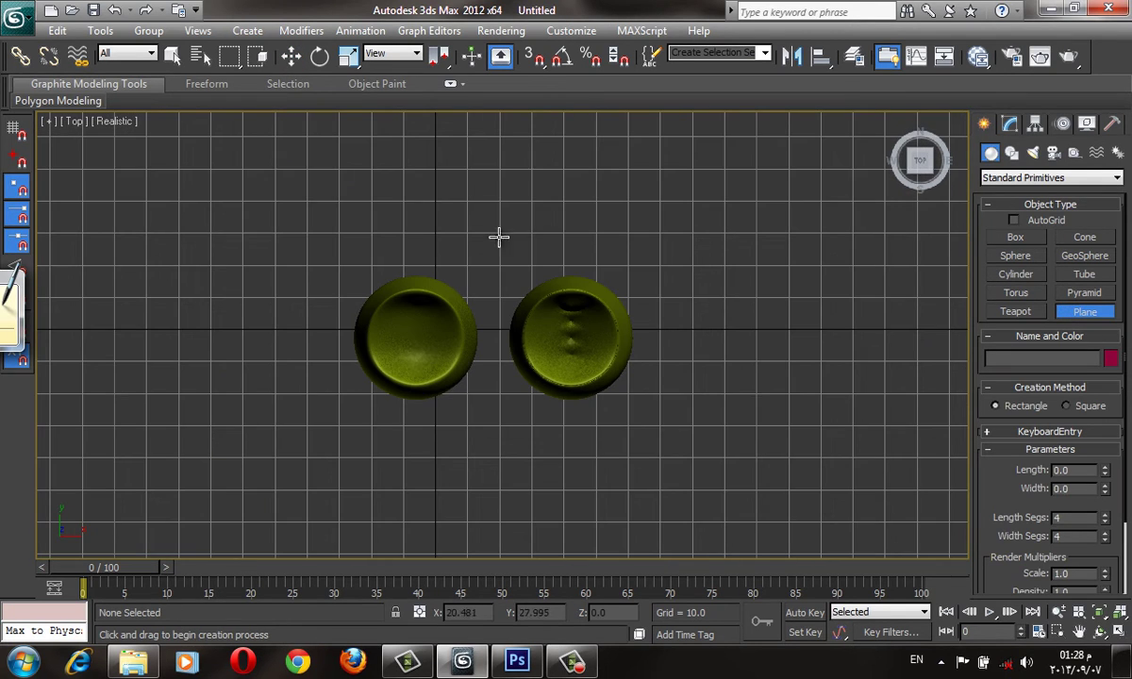
mouse_move(498, 238)
left_mouse_down()
mouse_move(700, 485)
mouse_move(695, 435)
left_mouse_up()
- Raise the plane high above the chairs along Z
key("w")
key("bracketright")
middle_click_drag(638, 439, 614, 316, "alt")
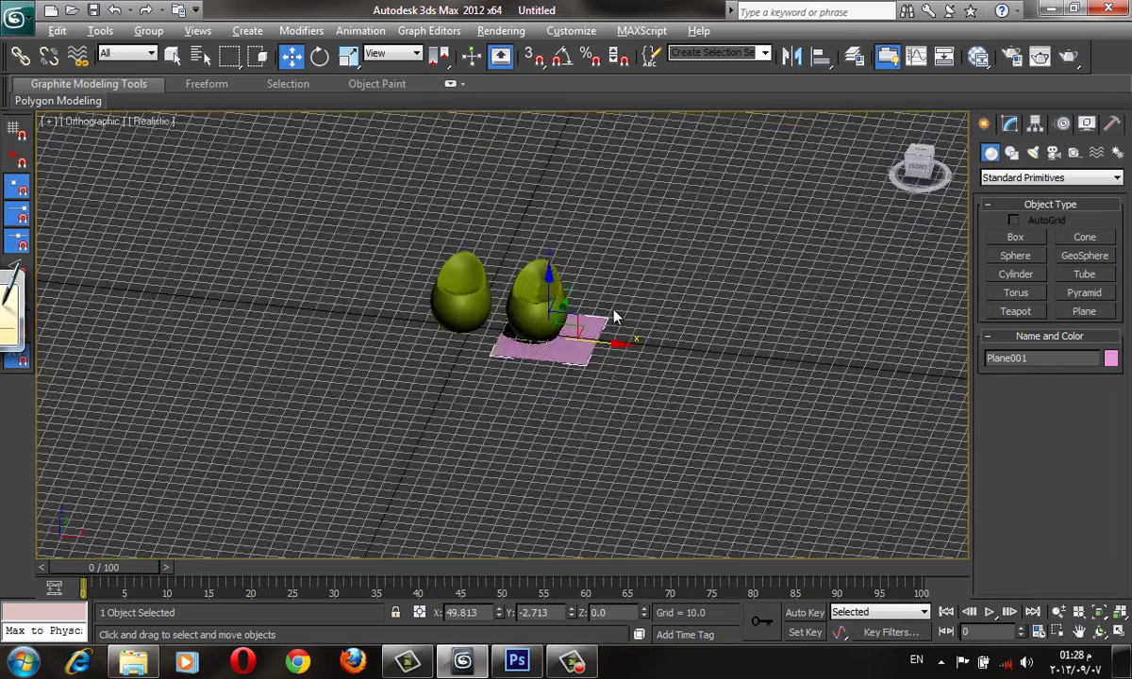
left_click_drag(558, 269, 564, 133)
key("p")
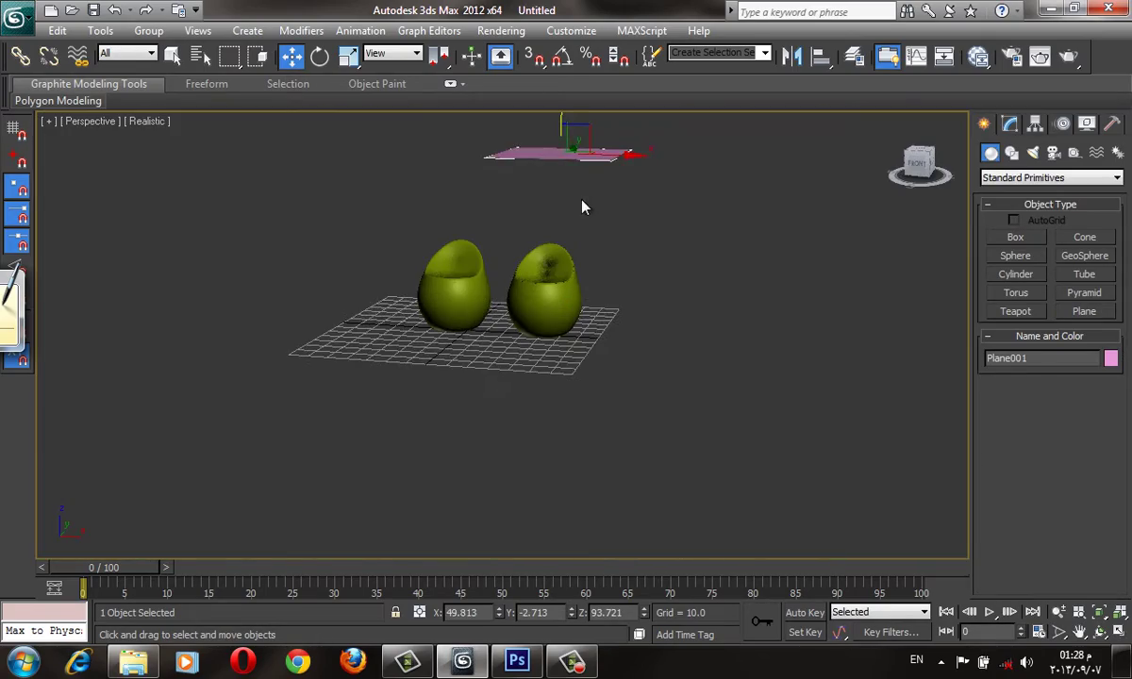
left_click(537, 283)
left_click(579, 158)
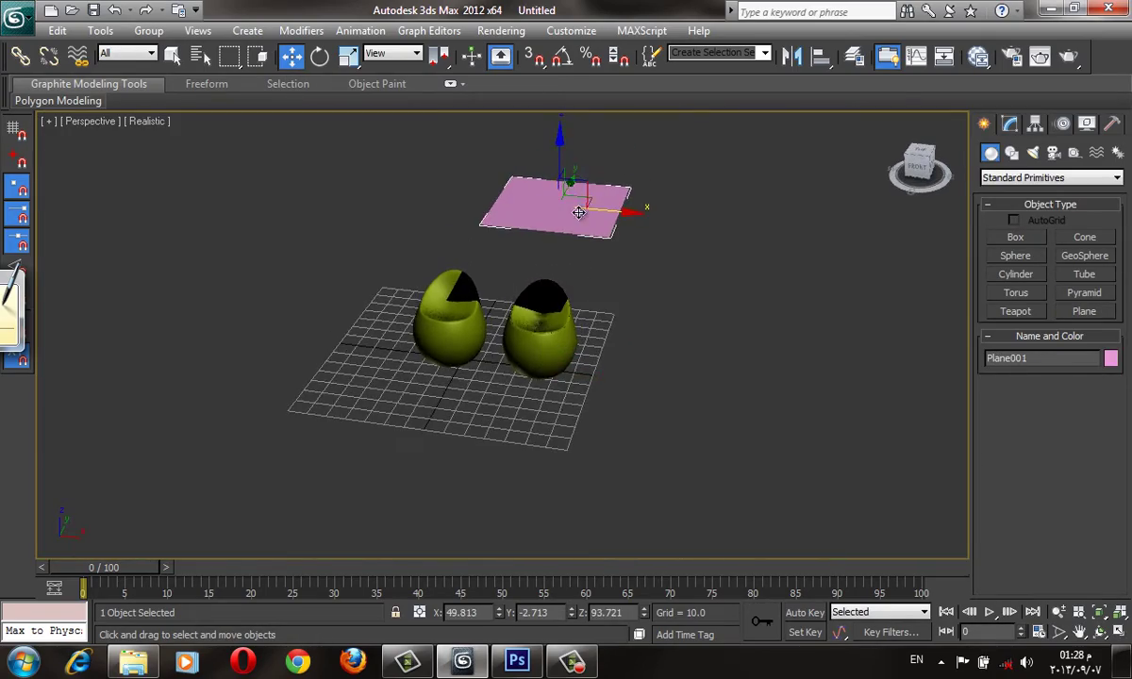
scroll(564, 311, "up", 4)
- Set Cylinder002's object colour to black, then bring up the reference folder
left_click(564, 321)
scroll(472, 406, "up", 4)
left_click(1112, 361)
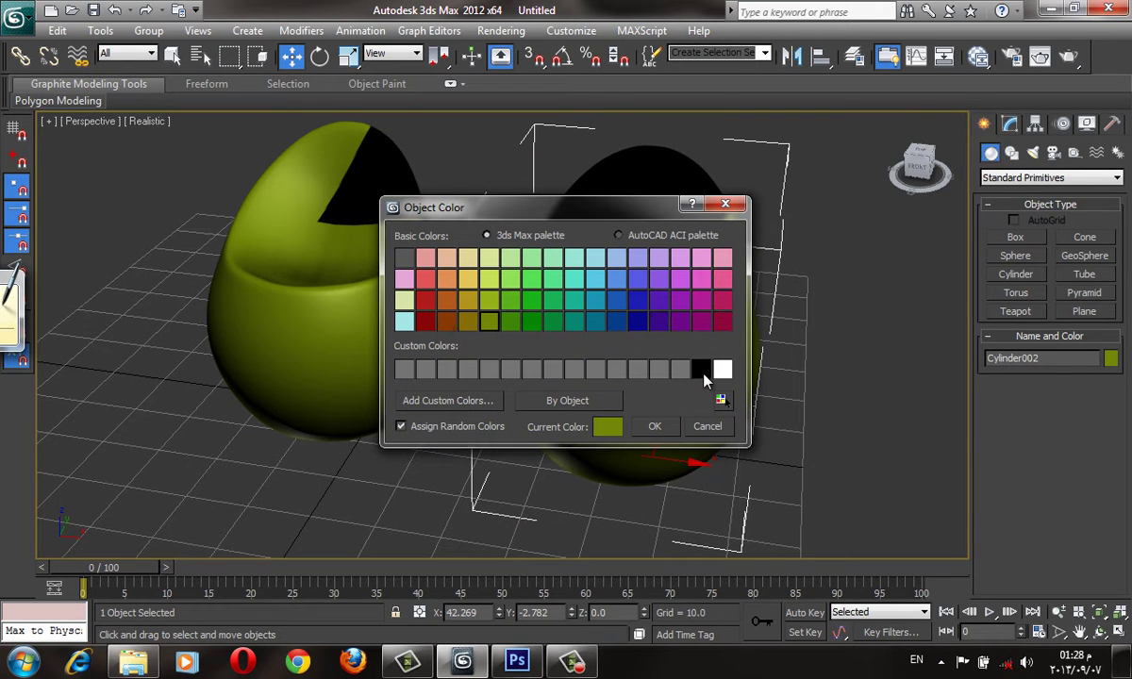
left_click(656, 428)
key("F4")
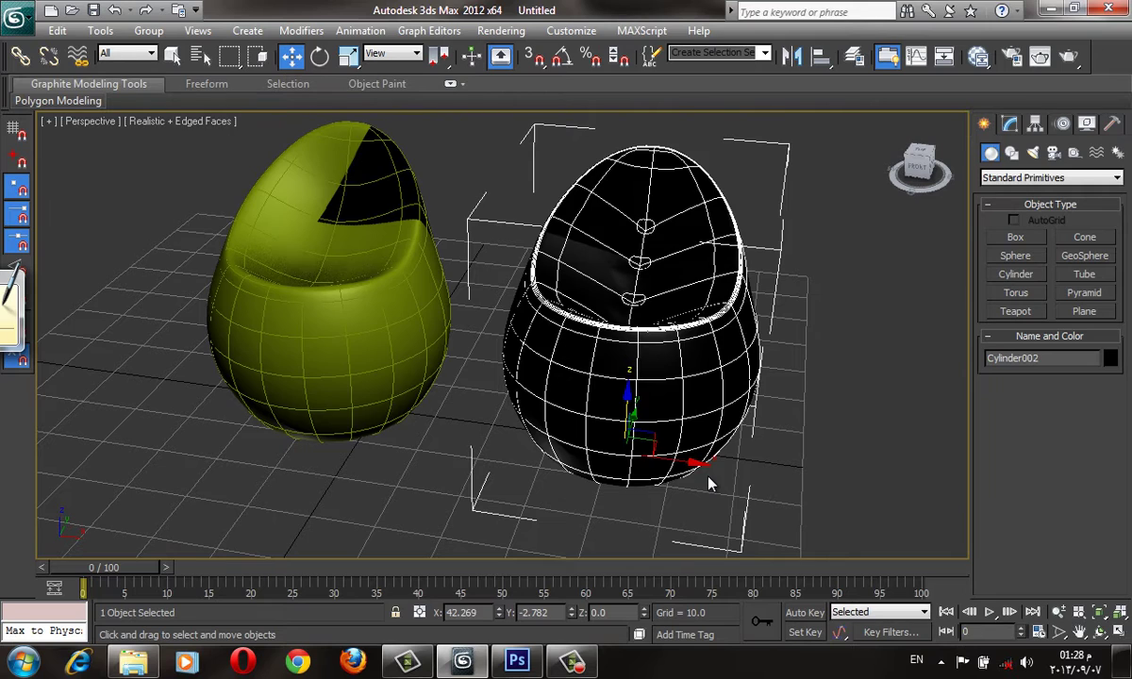
key("F4")
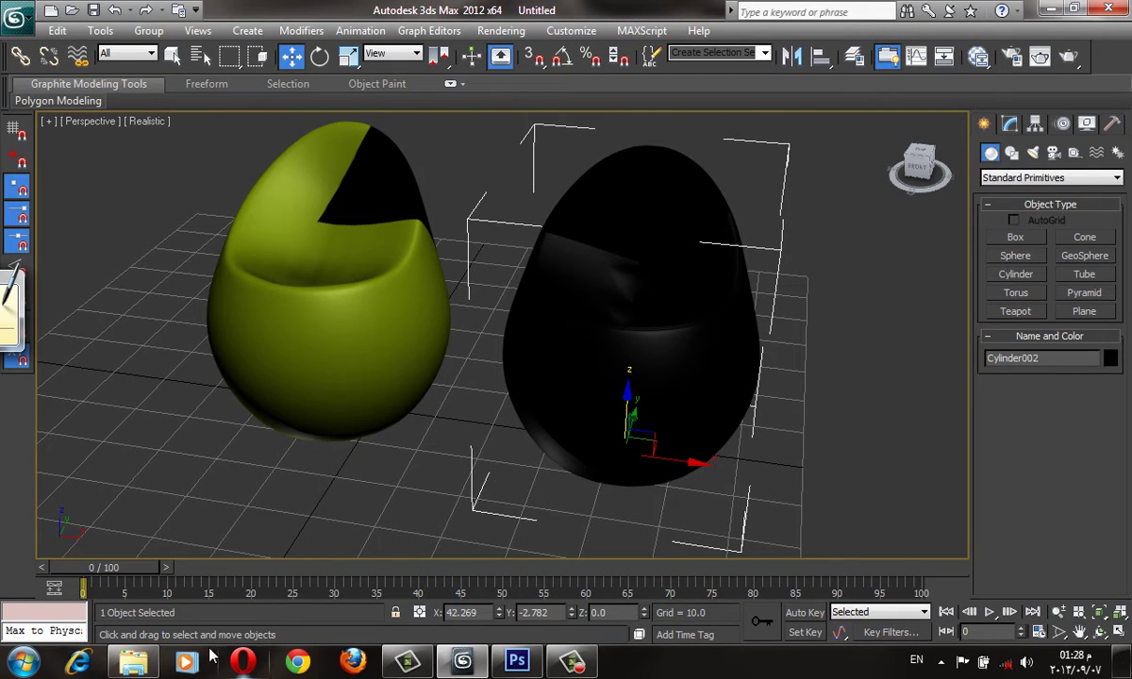
left_click(133, 660)
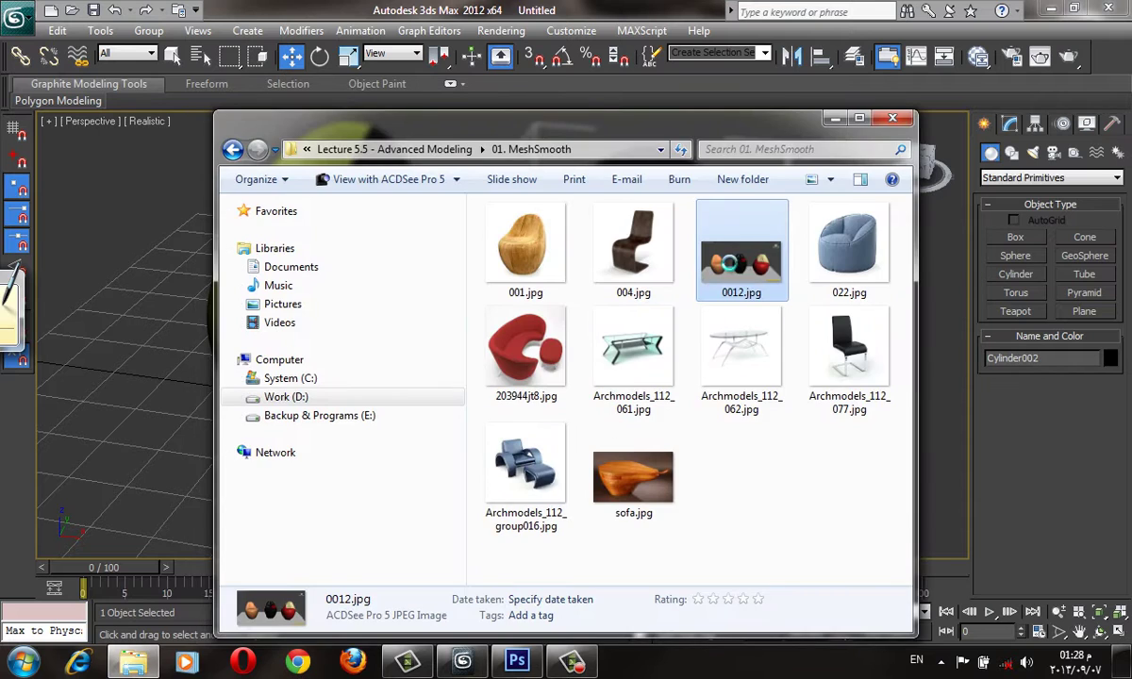
- View 0012.jpg full screen to check the black tufted chair, then close it
key("Return")
key("f")
scroll(574, 387, "up", 3)
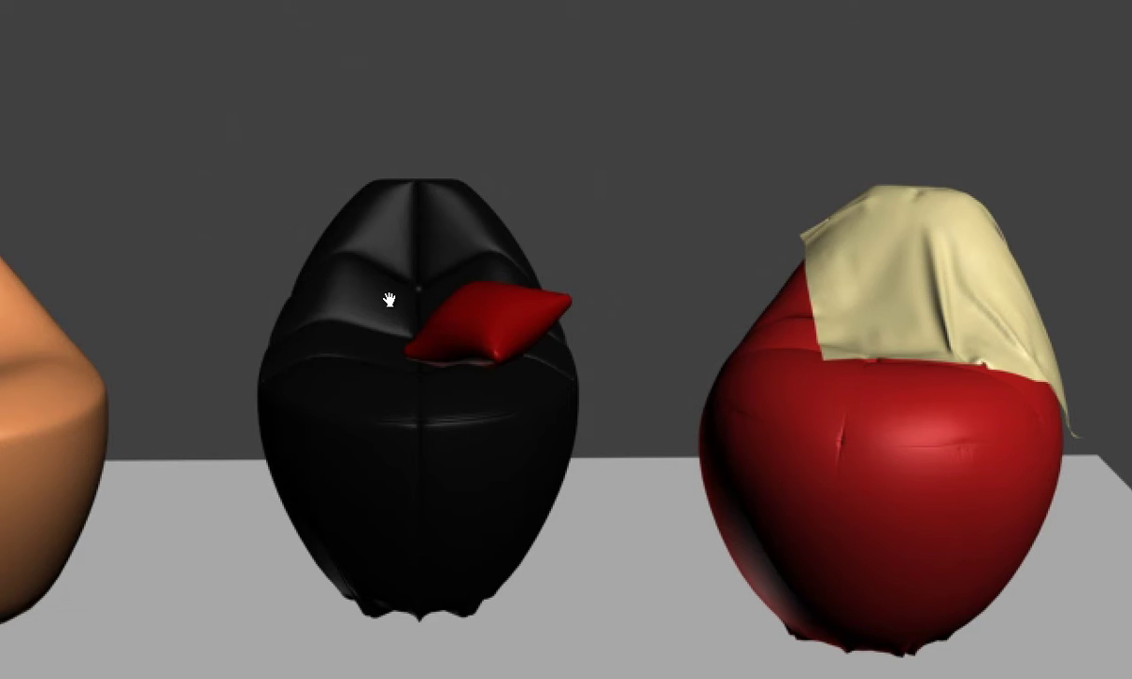
key("Escape")
- Give Plane001 50 length segments and 50 width segments
left_click(806, 106)
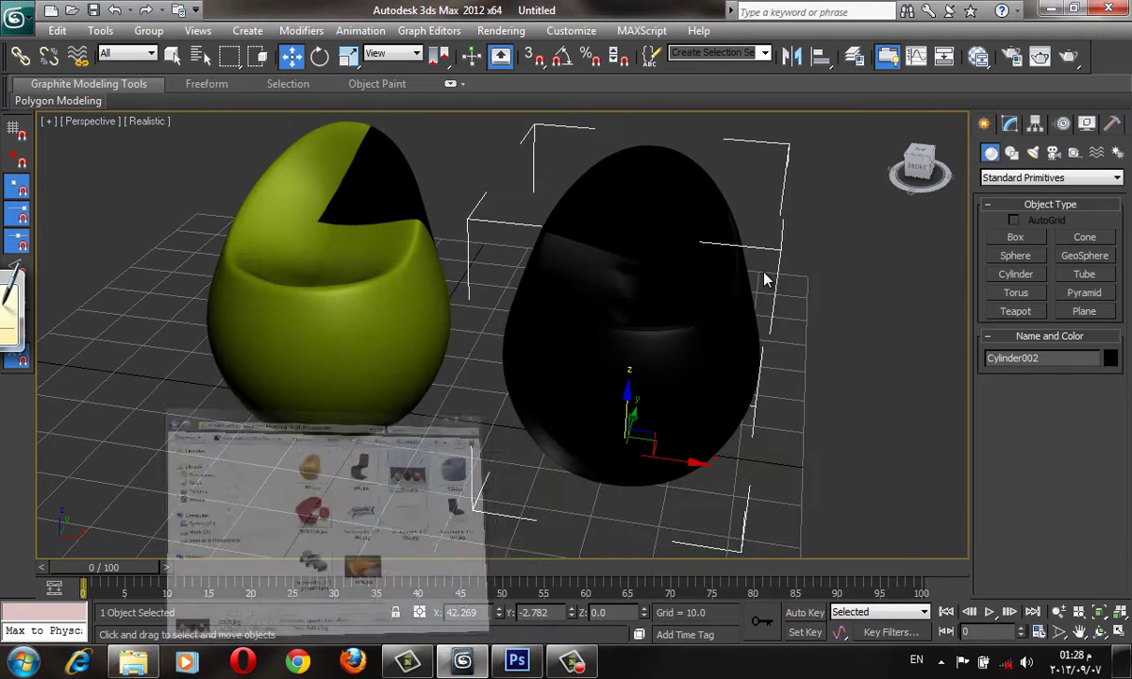
scroll(594, 297, "down", 5)
left_click(600, 273)
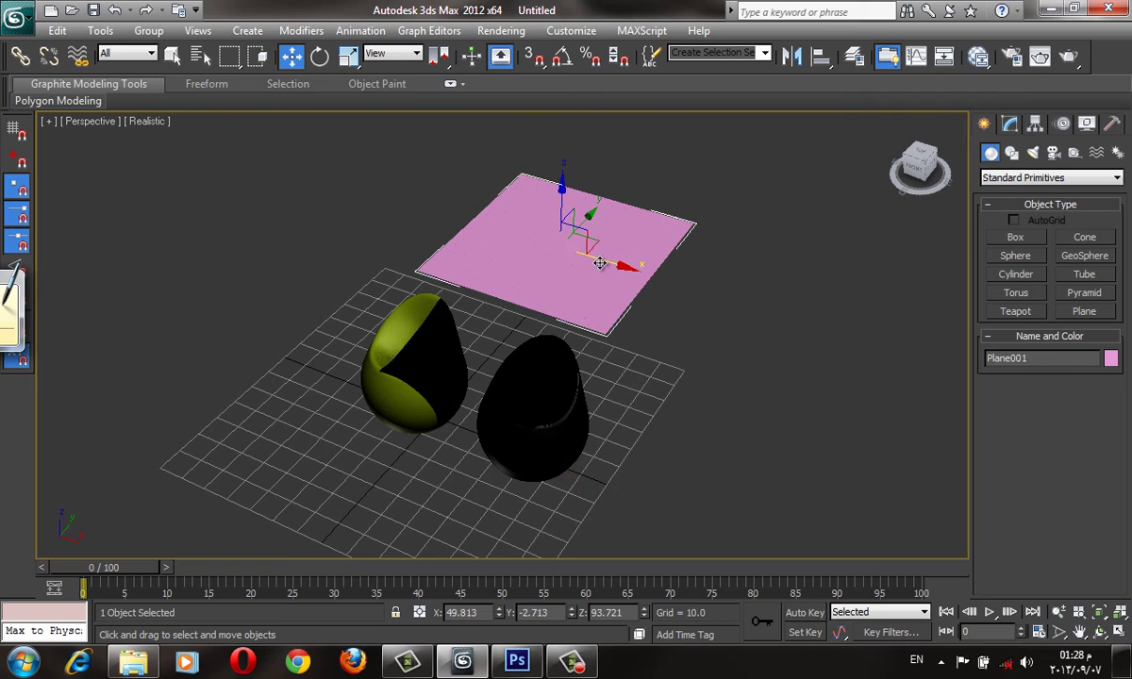
key("F4")
scroll(618, 286, "up", 2)
left_click(1010, 124)
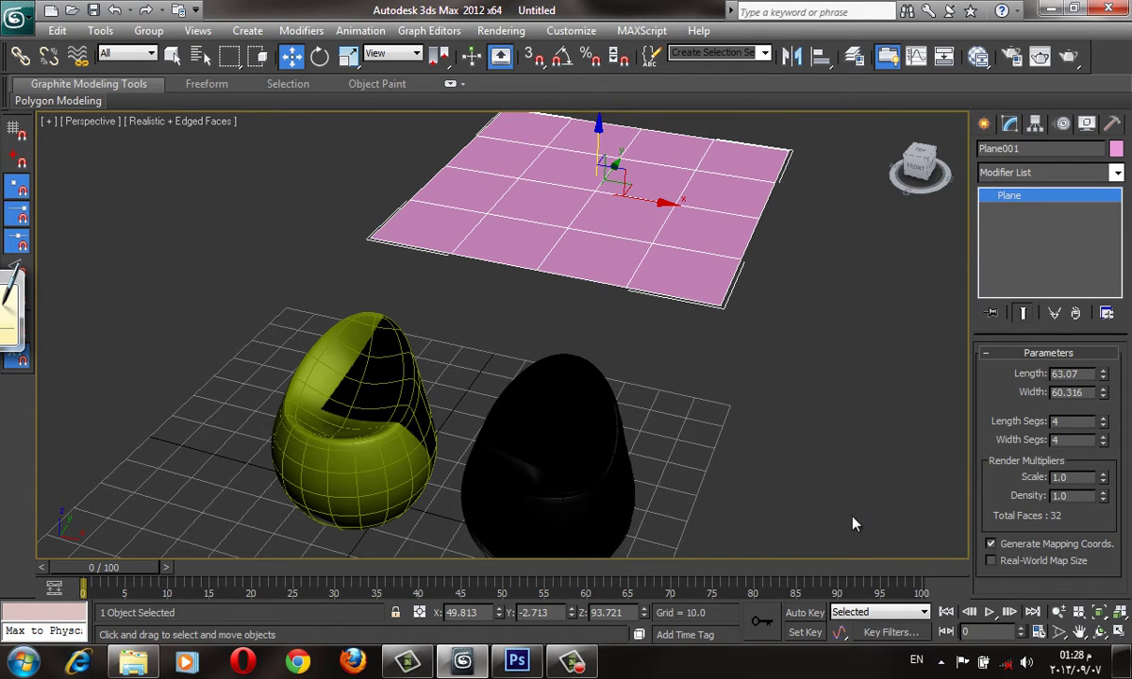
double_click(1082, 421)
type("50")
key("Tab")
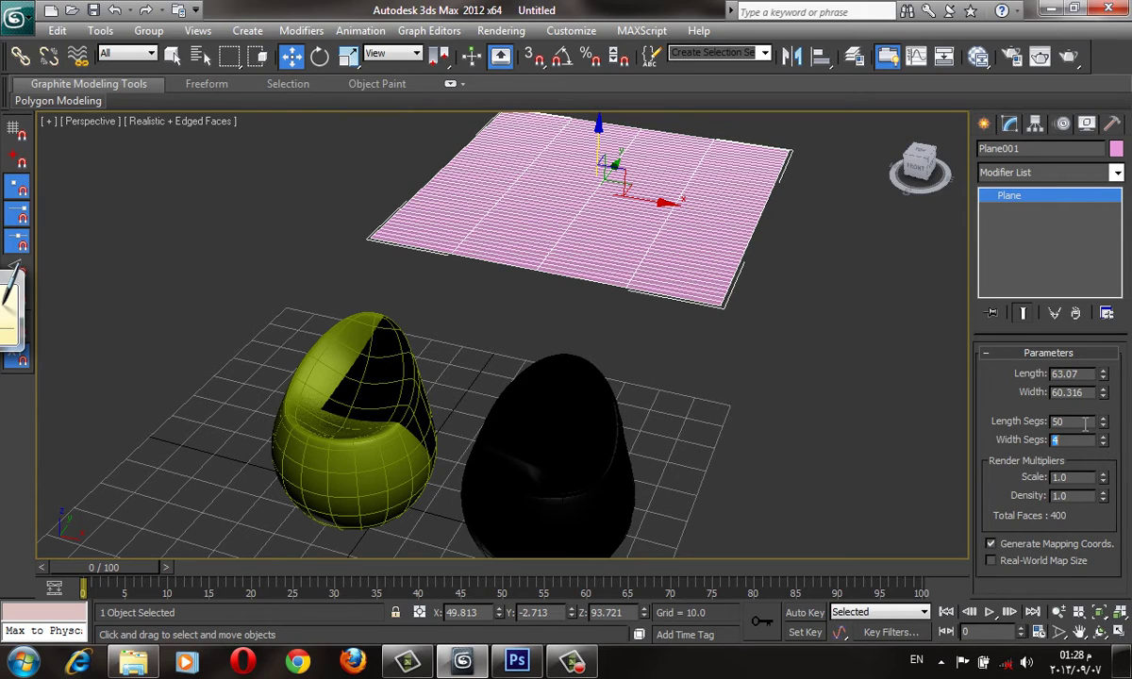
type("50")
key("Tab")
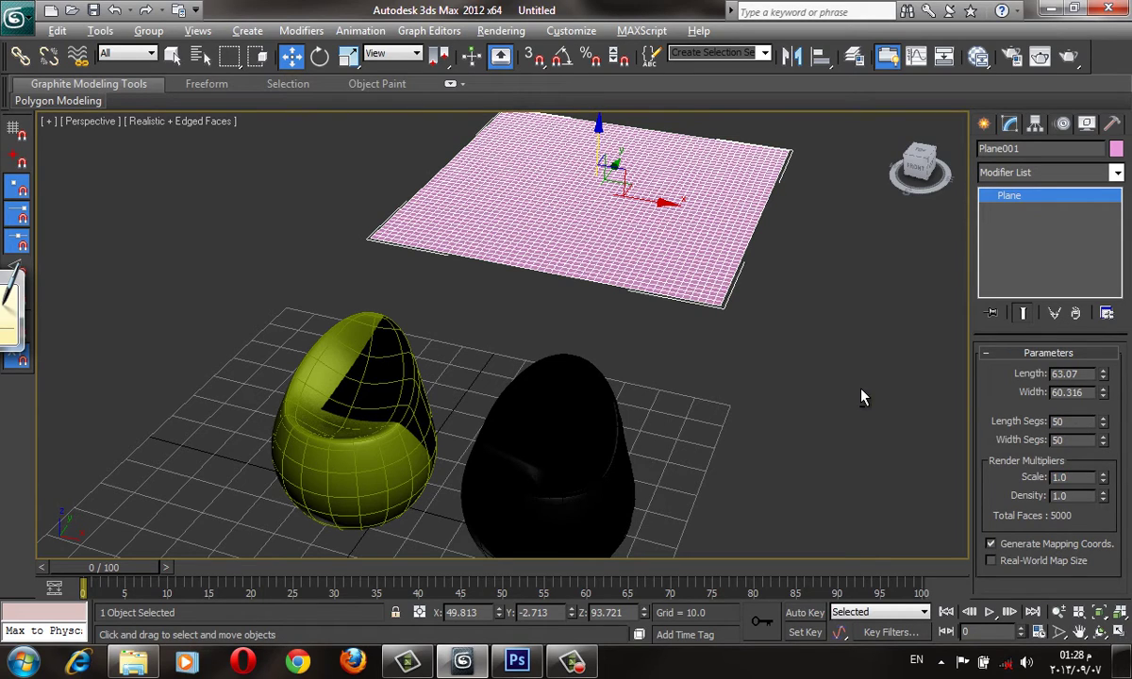
- Add a Cloth modifier to Plane001 and open its Object Properties
middle_click_drag(861, 397, 824, 354)
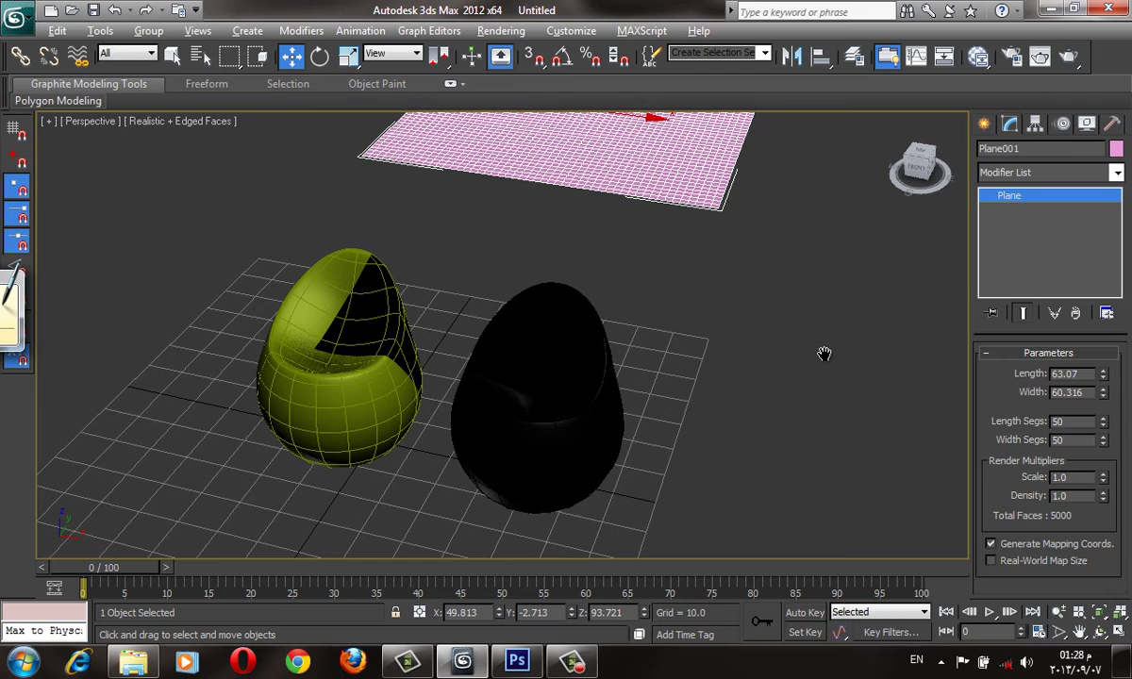
left_click(1066, 172)
type("cl")
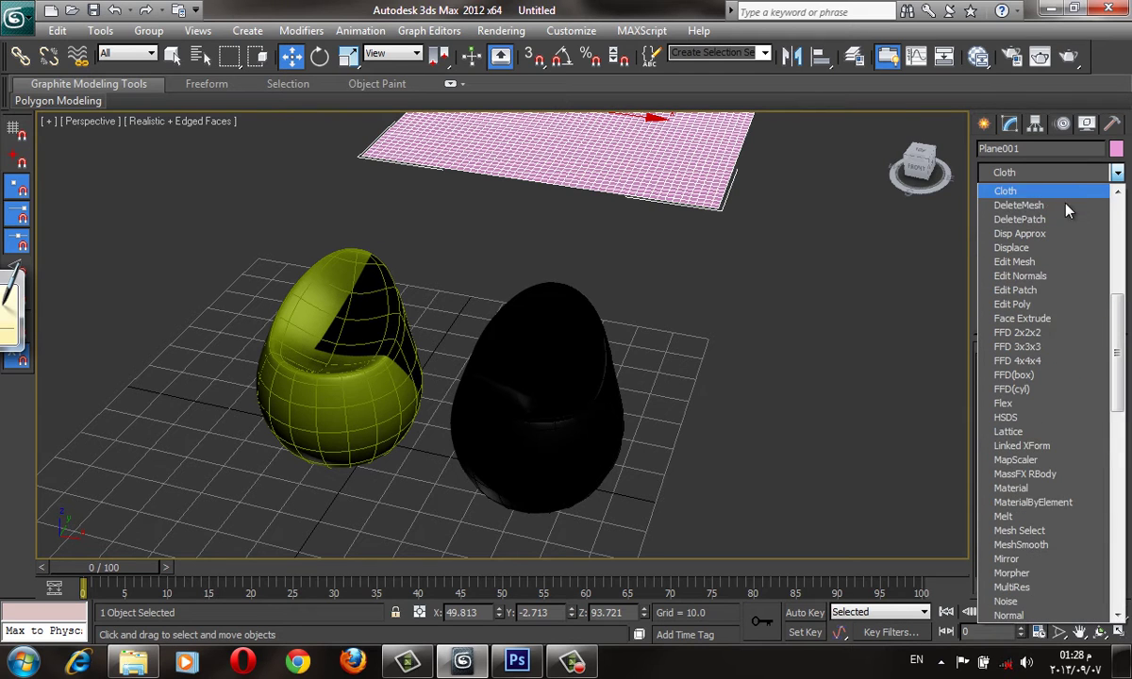
left_click(1061, 191)
middle_click_drag(811, 330, 856, 336)
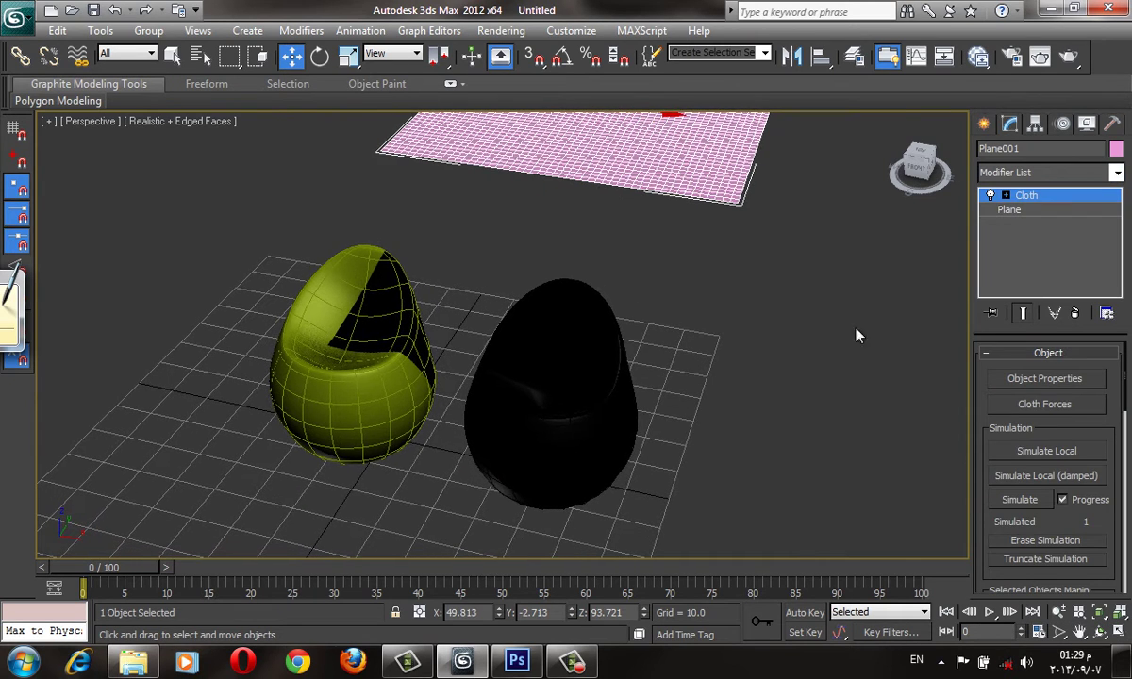
left_click(1081, 379)
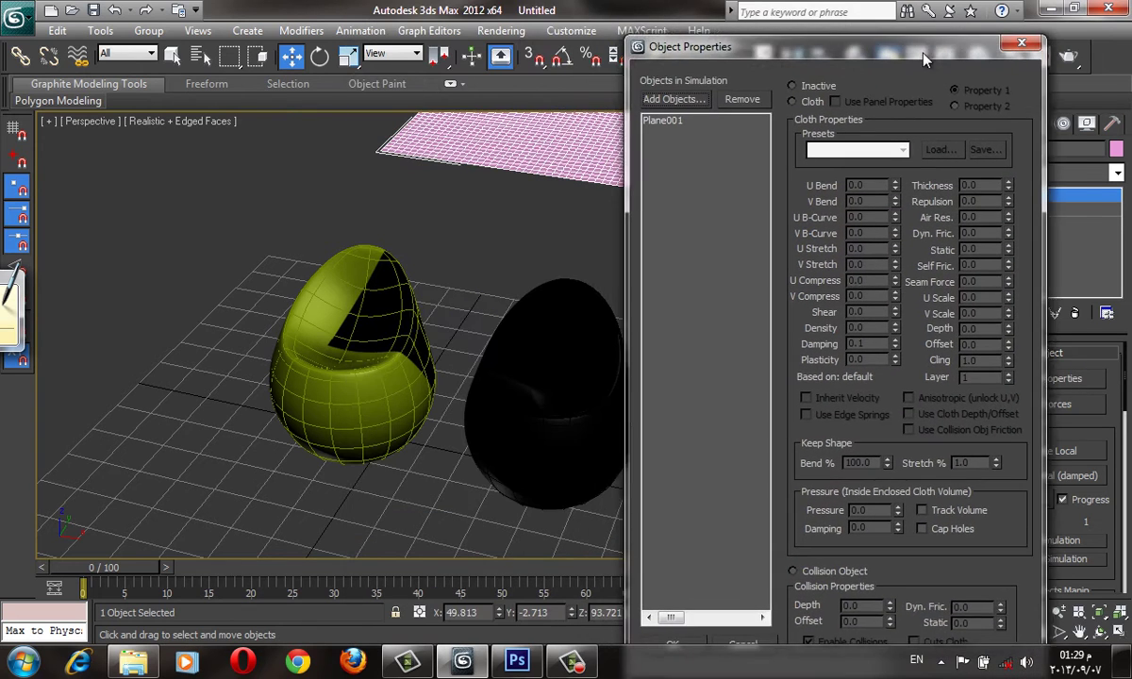
- Add Cylinder002 to the cloth simulation objects
left_click_drag(637, 24, 953, 59)
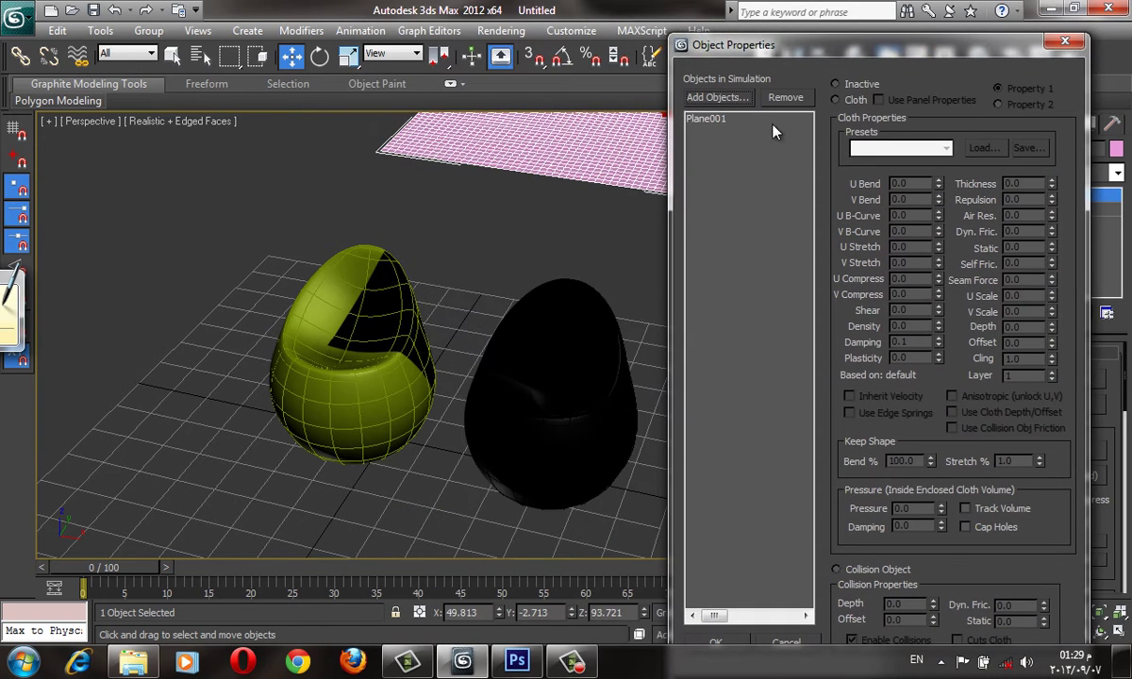
left_click(720, 118)
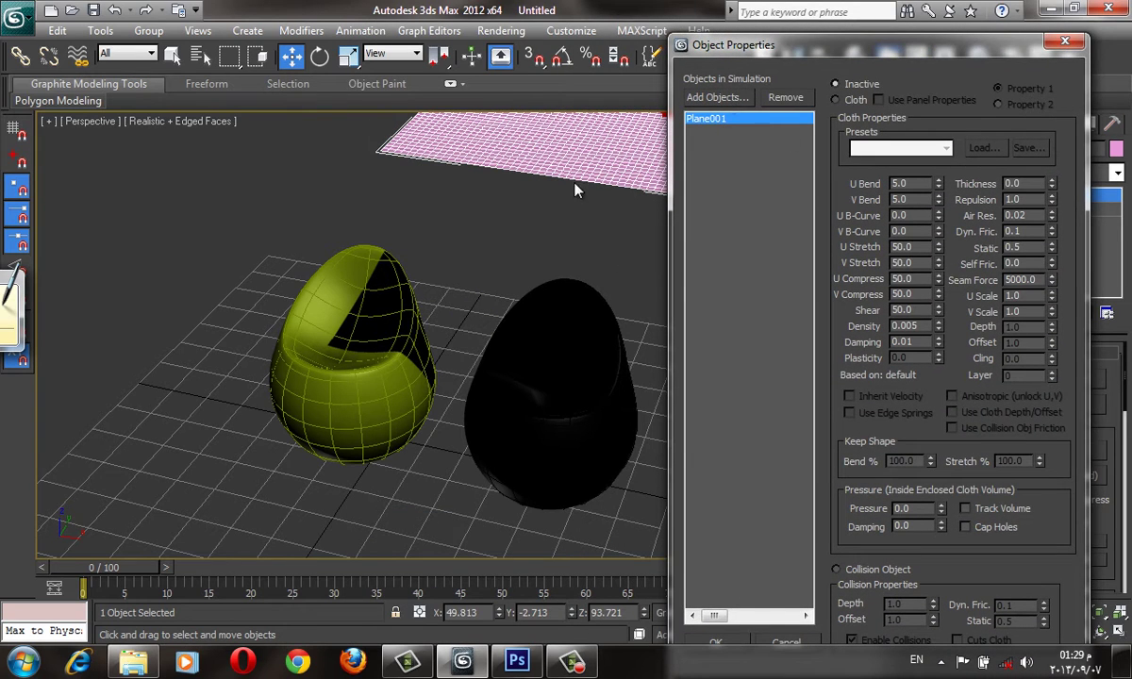
left_click(716, 98)
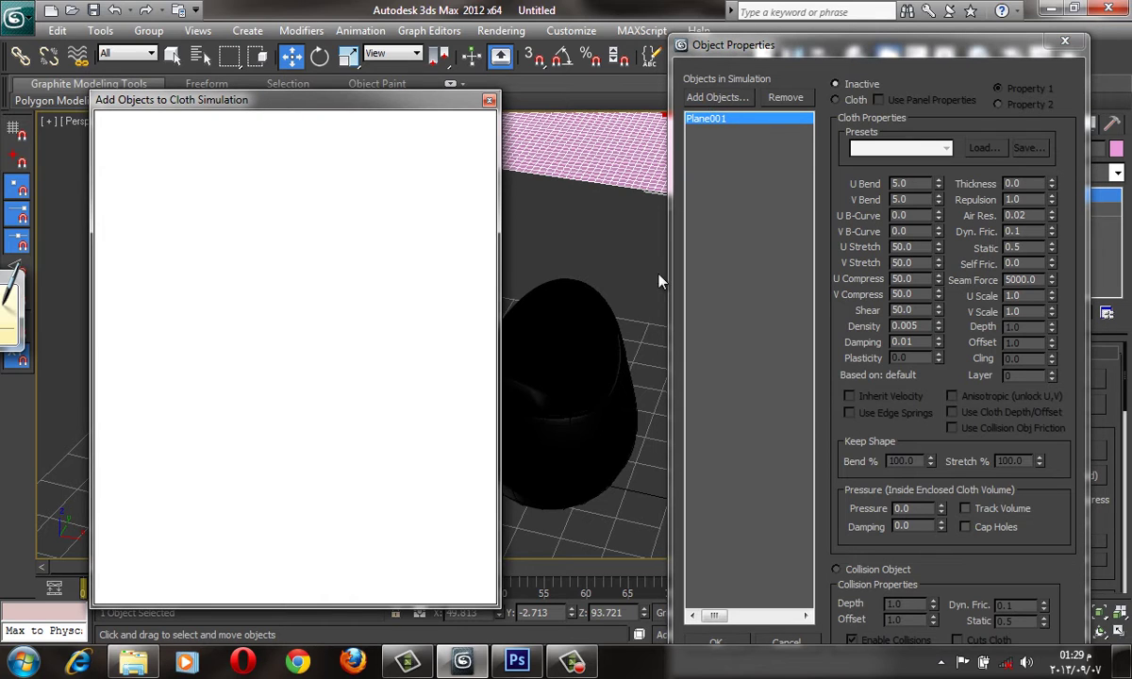
left_click(226, 226)
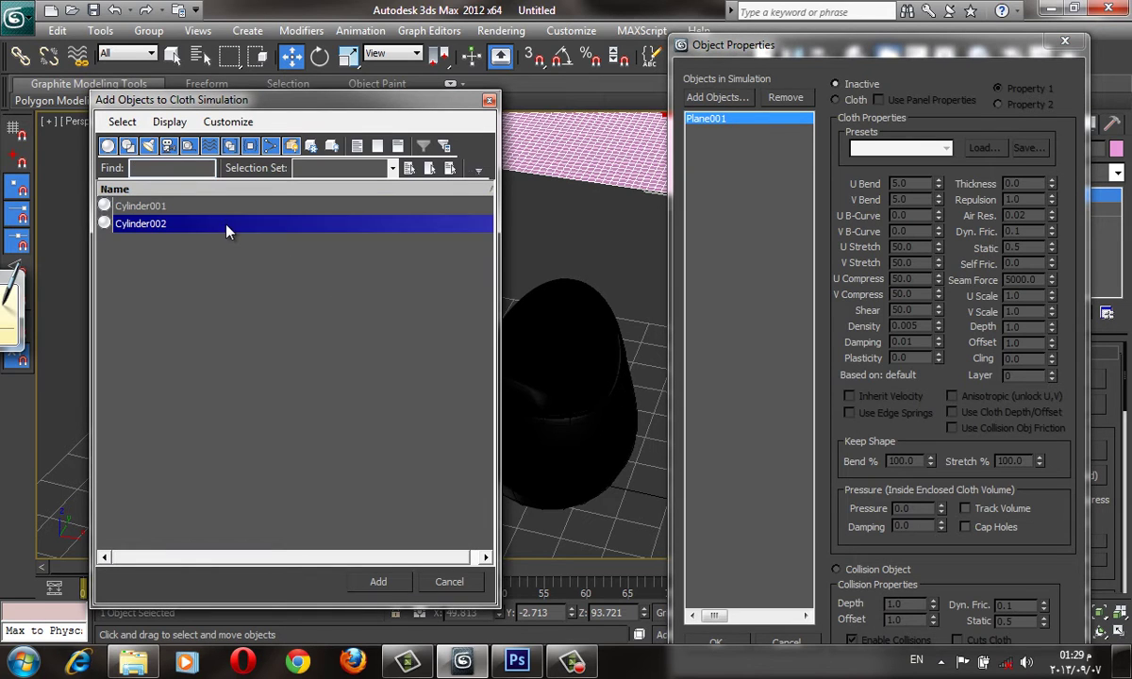
left_click(378, 581)
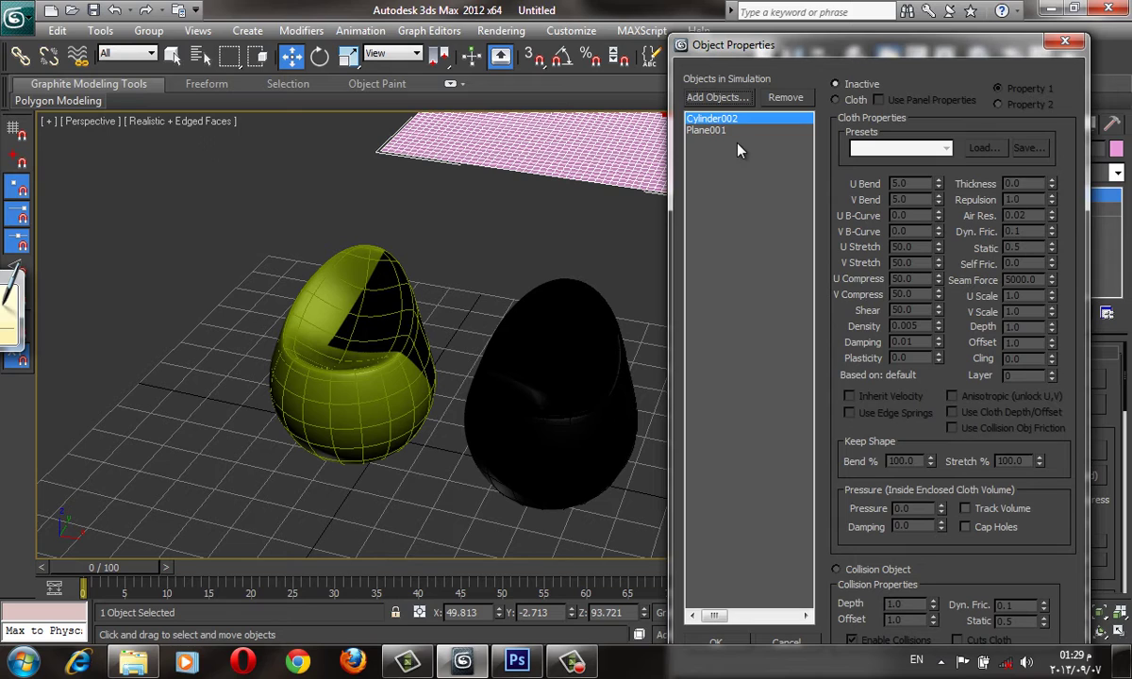
- Make Plane001 a Cloth object and Cylinder002 a collision object
left_click(720, 132)
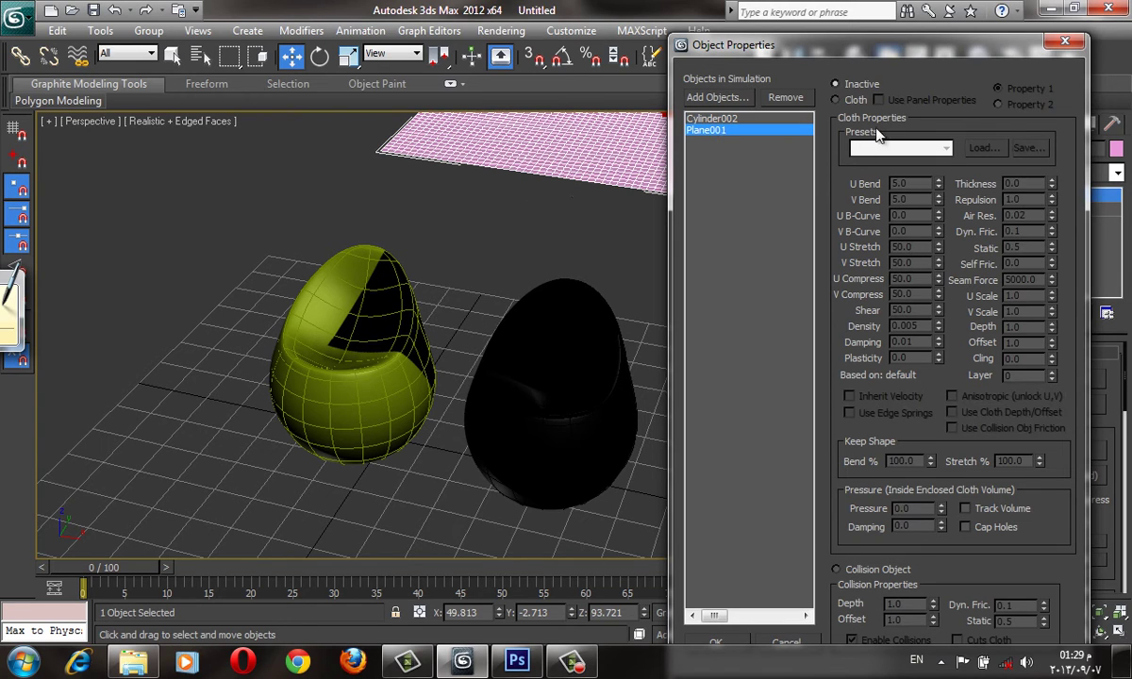
left_click(834, 99)
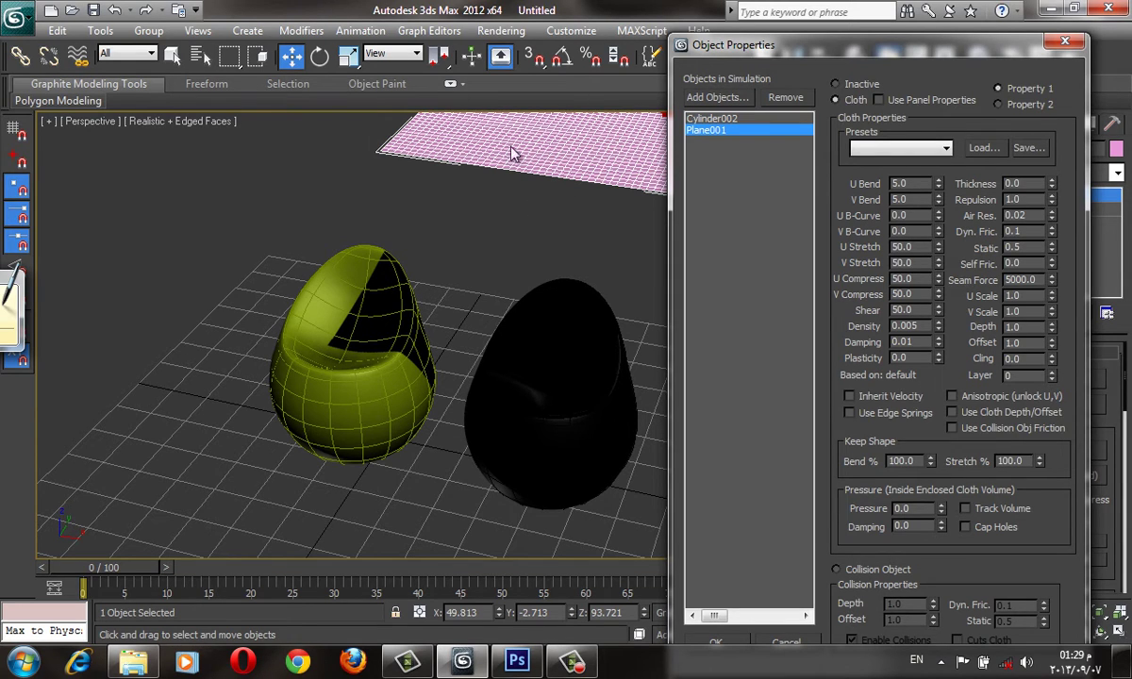
left_click(712, 119)
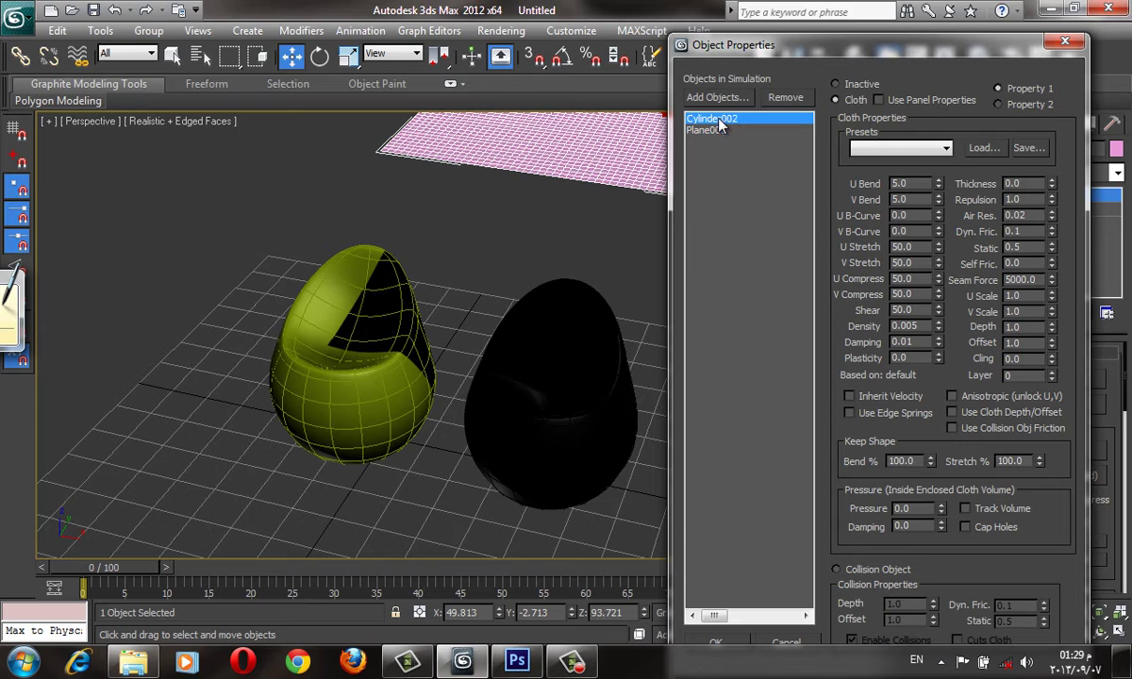
left_click(859, 571)
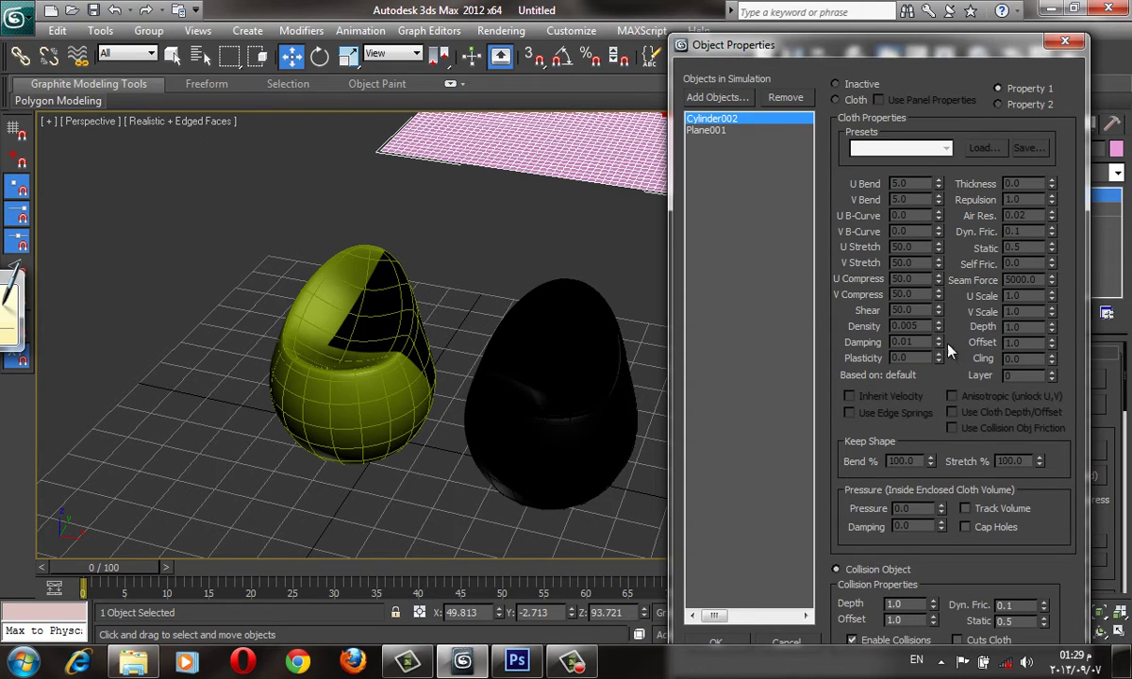
- Apply the Cotton preset to Plane001 and confirm the Object Properties
left_click(708, 130)
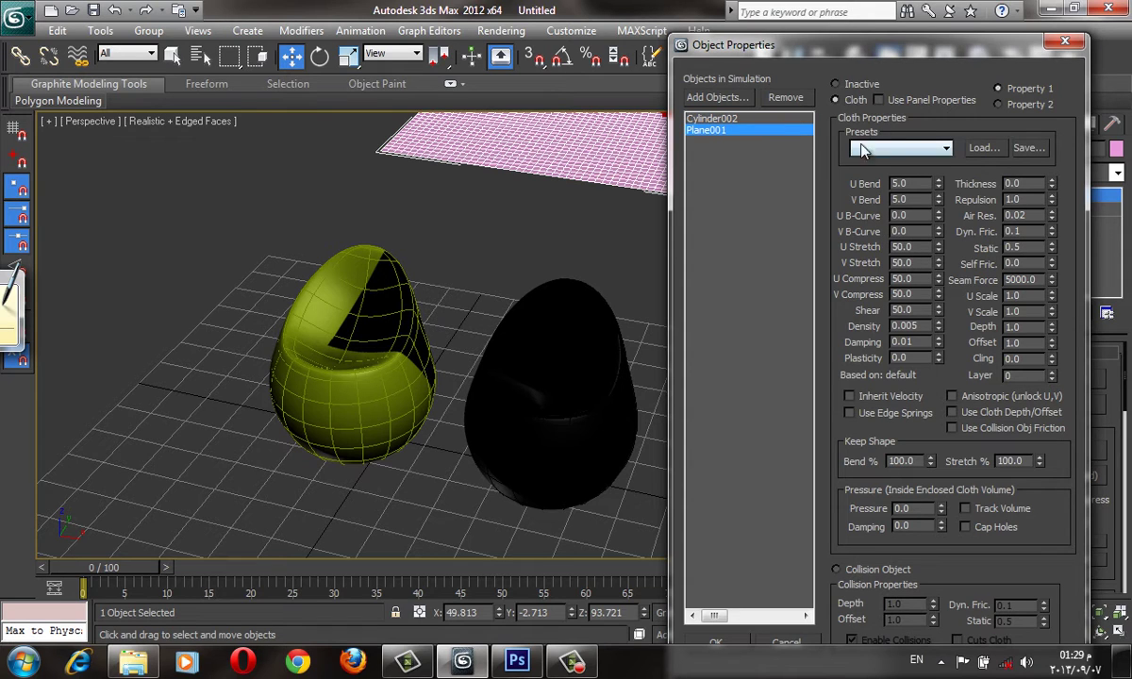
left_click(862, 148)
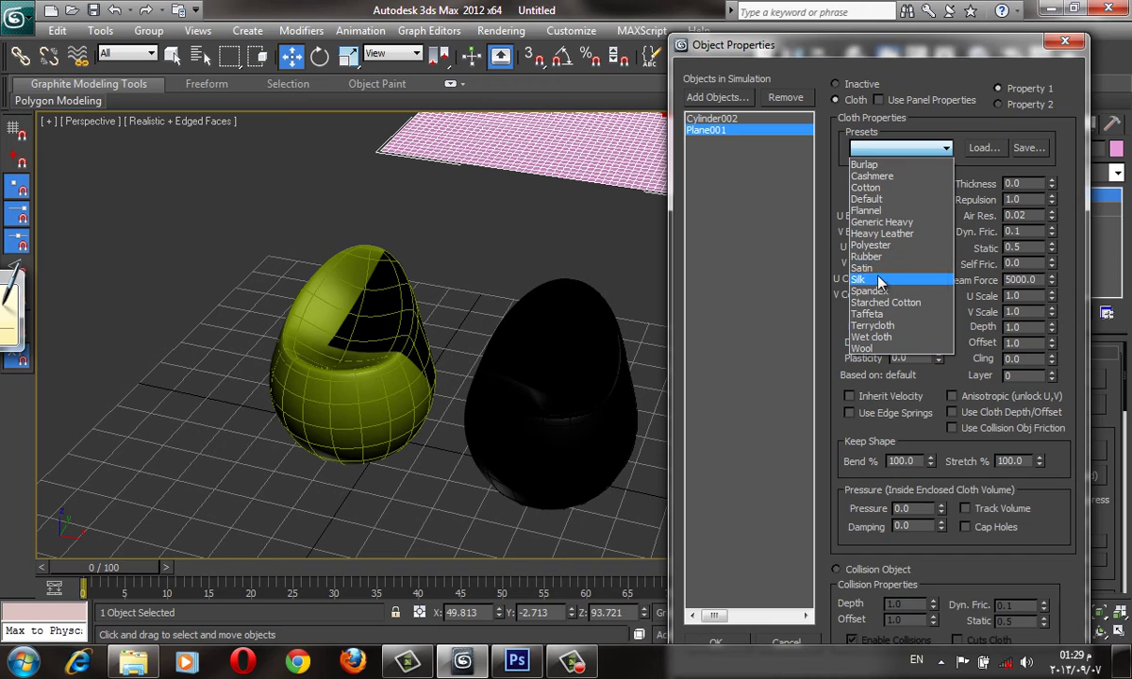
left_click(866, 188)
mouse_move(907, 47)
left_mouse_down()
mouse_move(433, 52)
mouse_move(374, 23)
left_mouse_up()
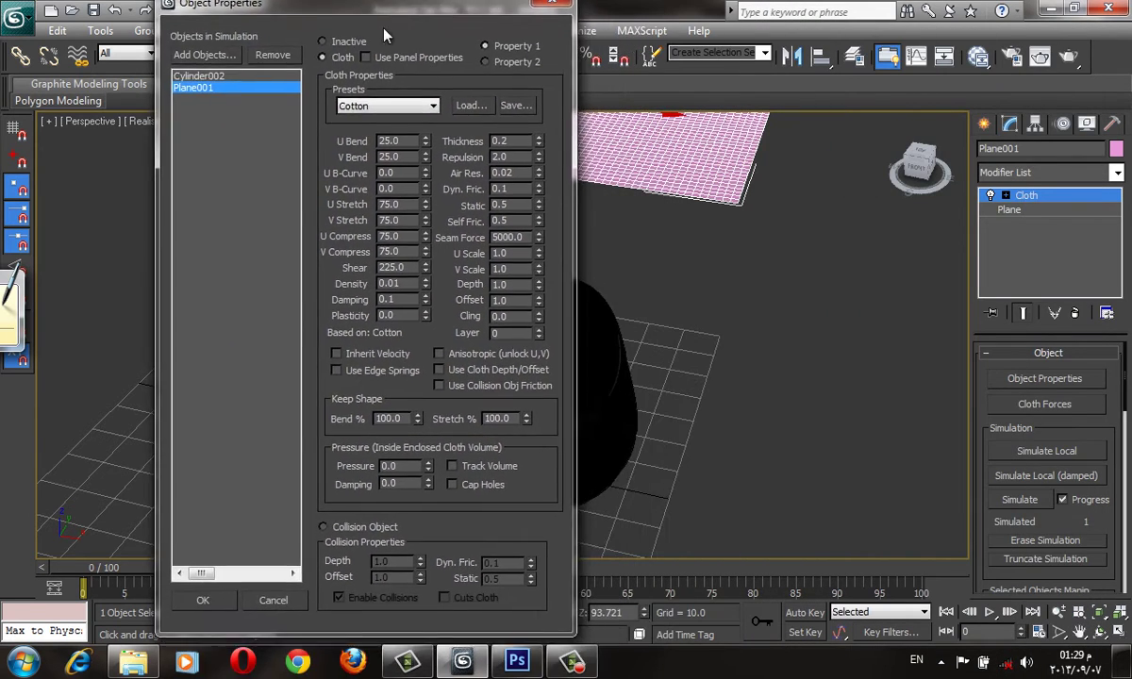
left_click(201, 596)
mouse_move(842, 258)
middle_mouse_down("alt")
mouse_move(742, 315)
mouse_move(784, 327)
middle_mouse_up("alt")
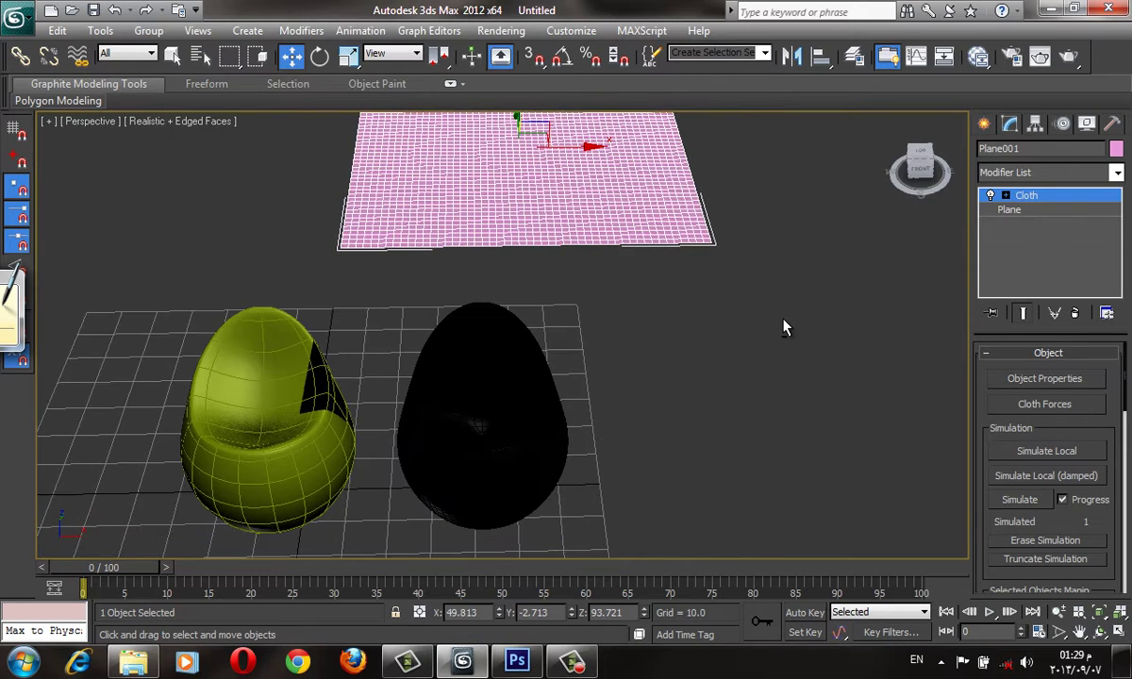
- Simulate the cloth locally until the plane drapes over the black chair
left_click(1045, 453)
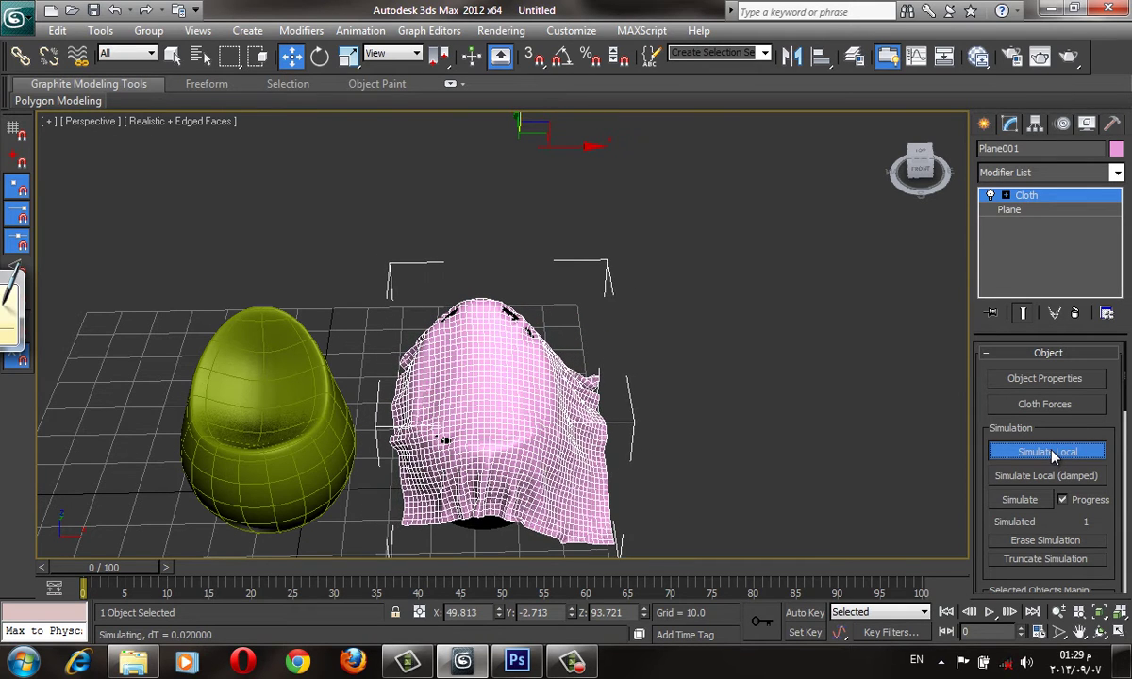
left_click(1054, 454)
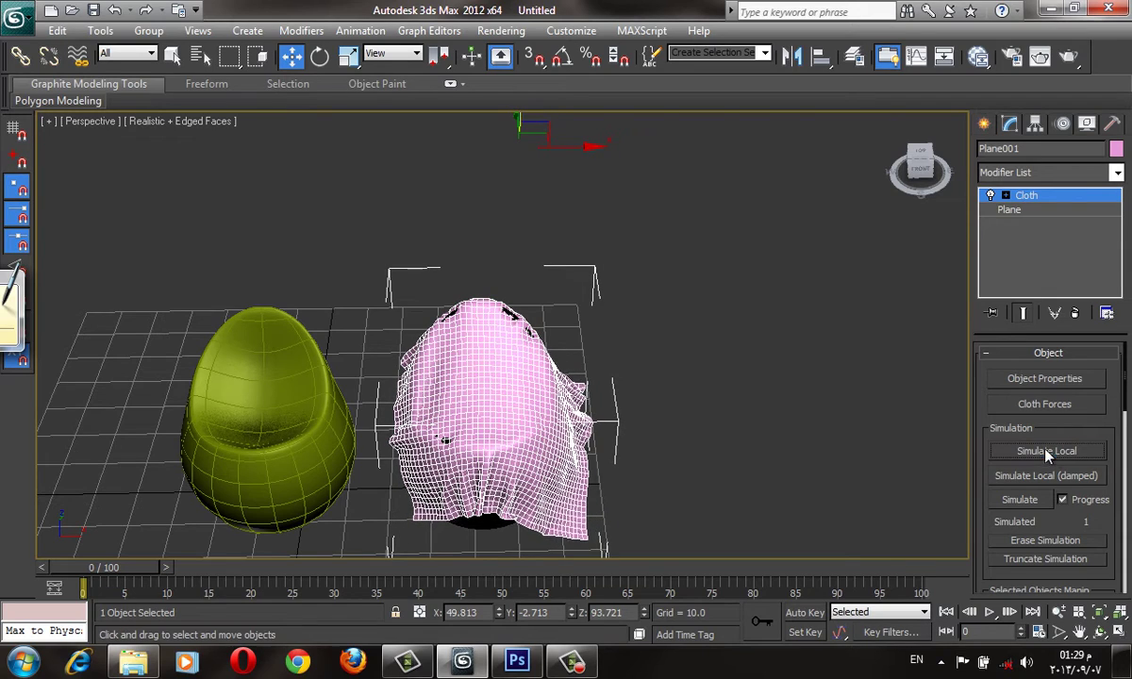
key("F4")
mouse_move(924, 368)
middle_mouse_down("alt")
mouse_move(844, 369)
mouse_move(748, 301)
mouse_move(622, 286)
mouse_move(615, 319)
mouse_move(747, 359)
mouse_move(632, 319)
mouse_move(720, 362)
middle_mouse_up("alt")
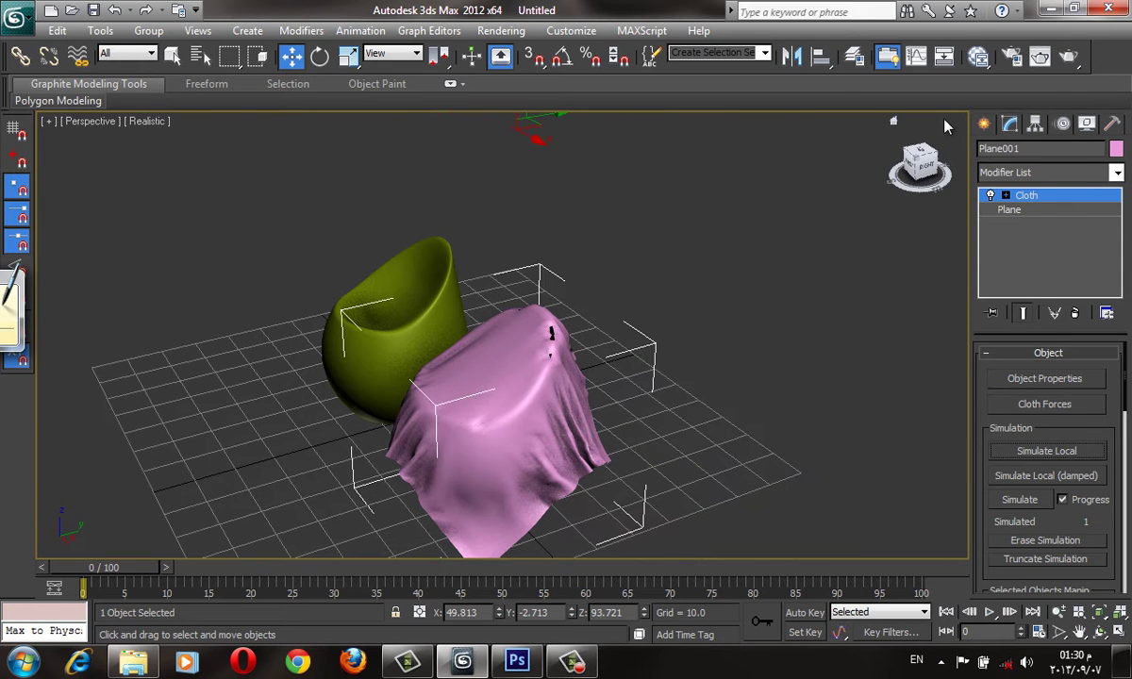
left_click(990, 124)
- Add a MeshSmooth modifier to the draped cloth Plane001 and compare the smoothing on and off
left_click(1009, 123)
left_click(1040, 174)
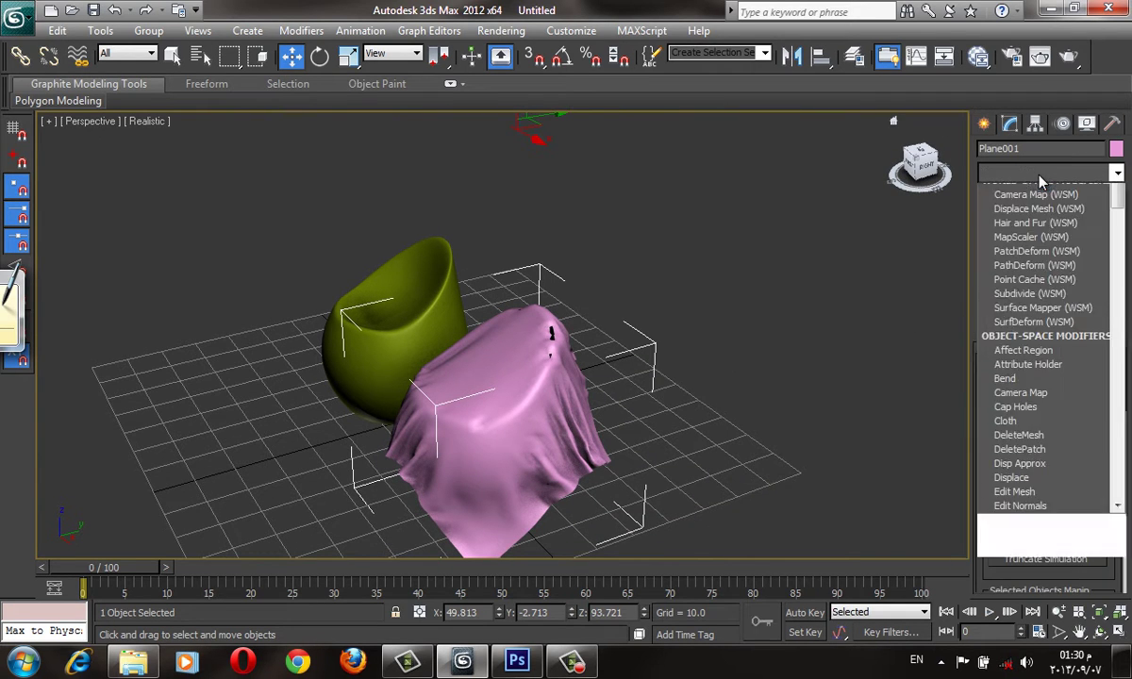
scroll(1066, 377, "down", 2)
scroll(1075, 406, "down", 9)
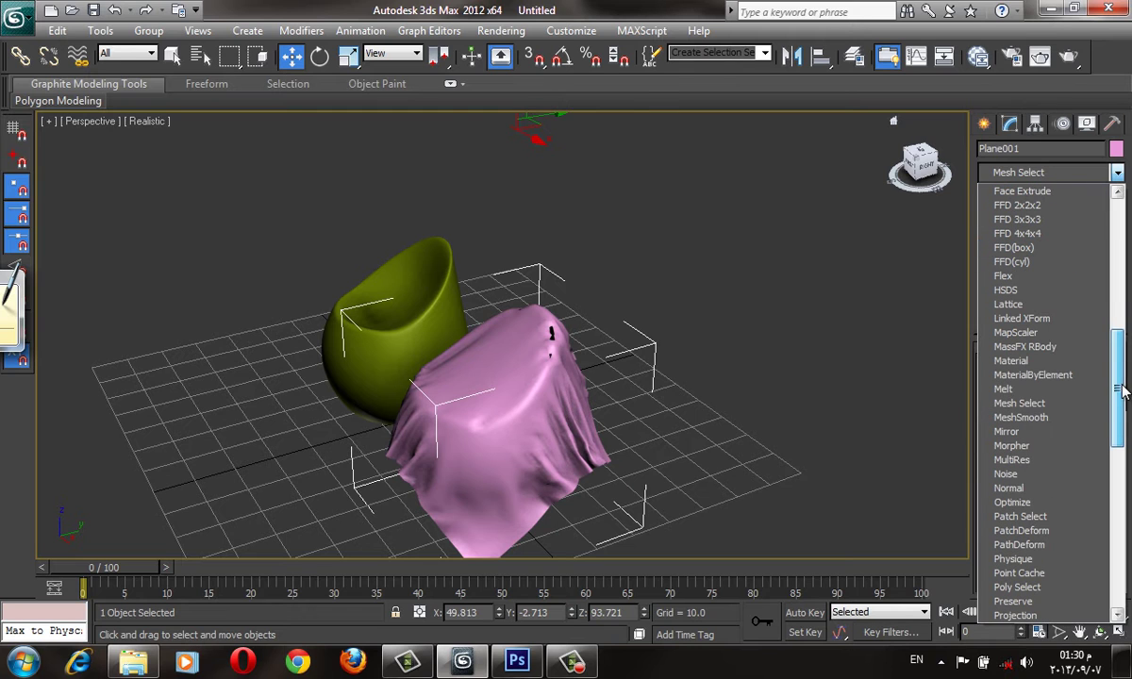
left_click(1081, 425)
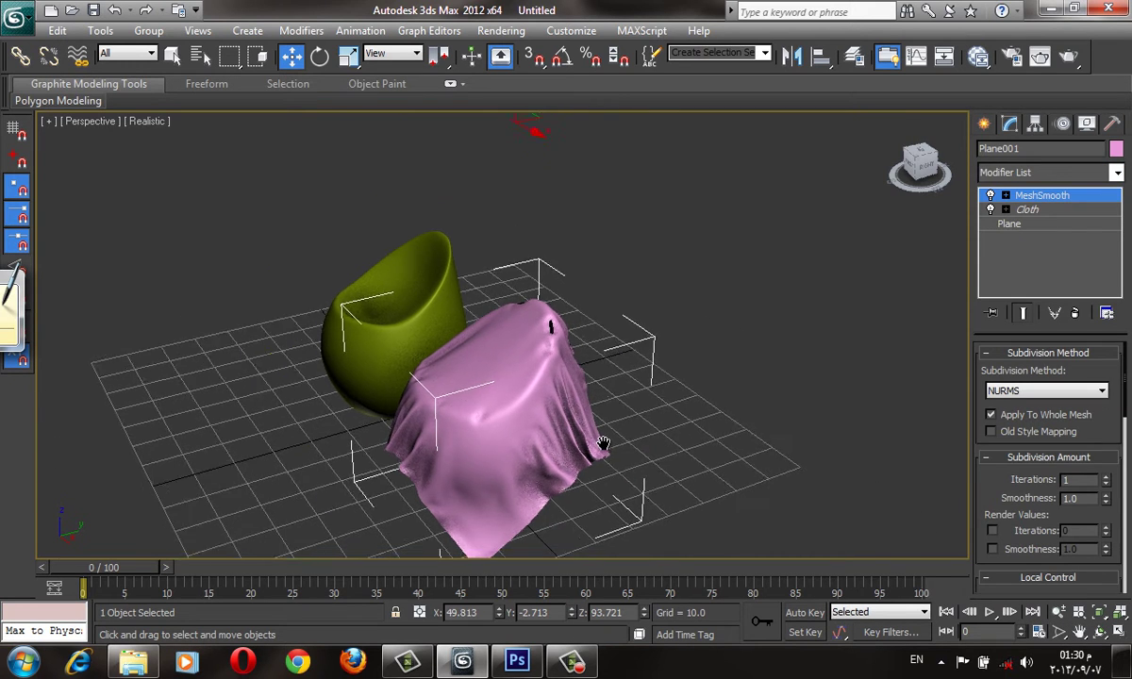
scroll(660, 424, "up", 4)
middle_click_drag(685, 443, 1014, 271, "alt")
left_click(990, 195)
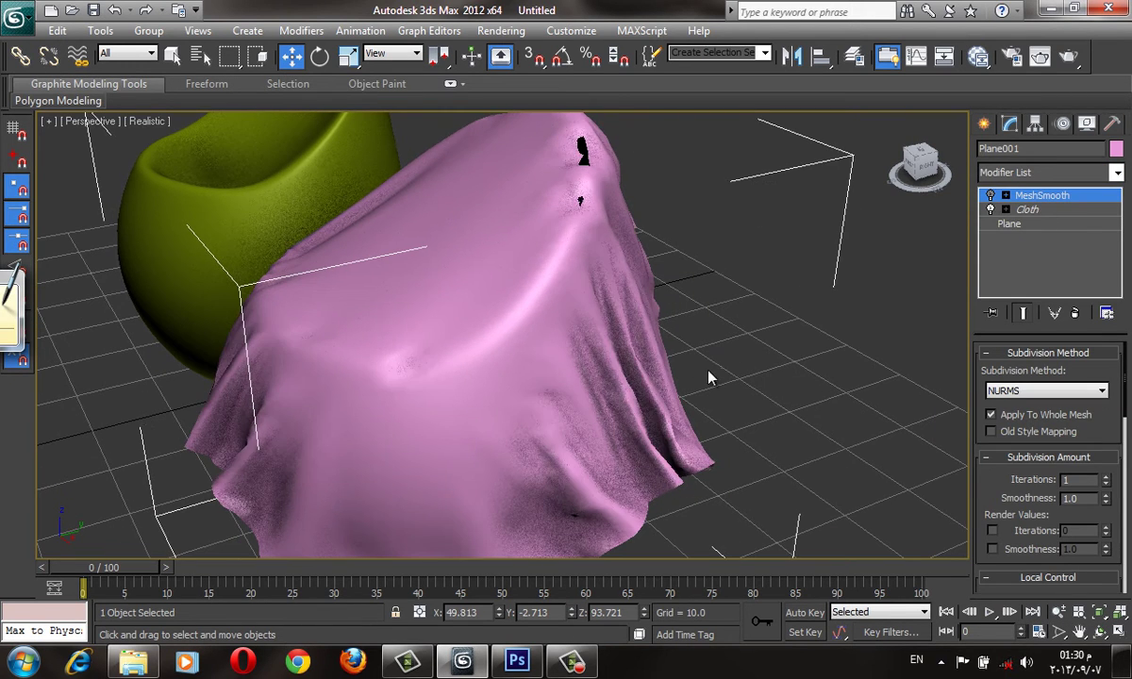
left_click(781, 353)
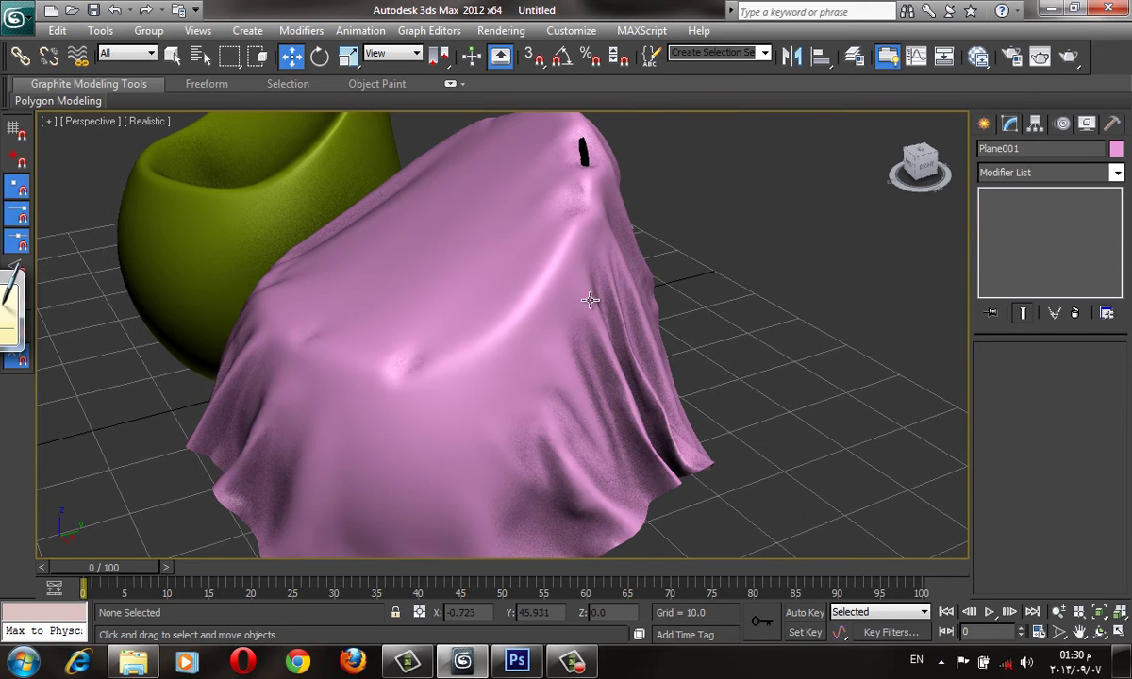
mouse_move(591, 298)
middle_mouse_down("alt")
mouse_move(675, 296)
mouse_move(701, 332)
middle_mouse_up("alt")
left_click(677, 373)
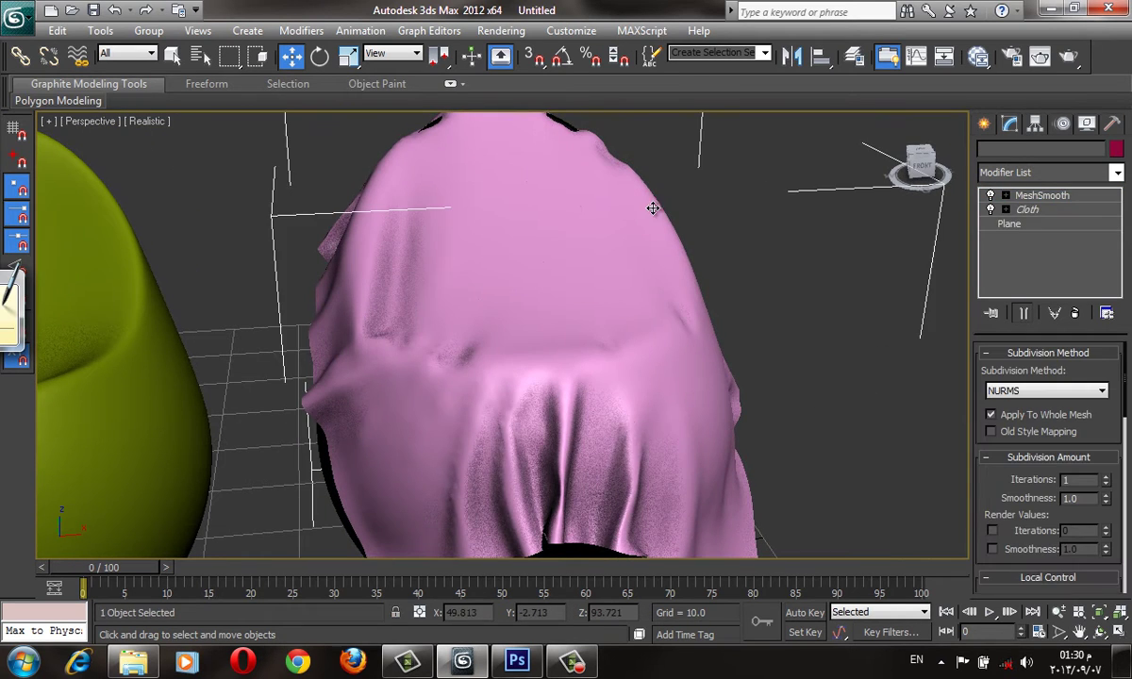
- Try MeshSmooth Iterations 2 with edges shown, then leave it at 1 iteration
scroll(665, 320, "down", 3)
scroll(667, 332, "down", 3)
scroll(669, 331, "down", 2)
scroll(669, 331, "up", 5)
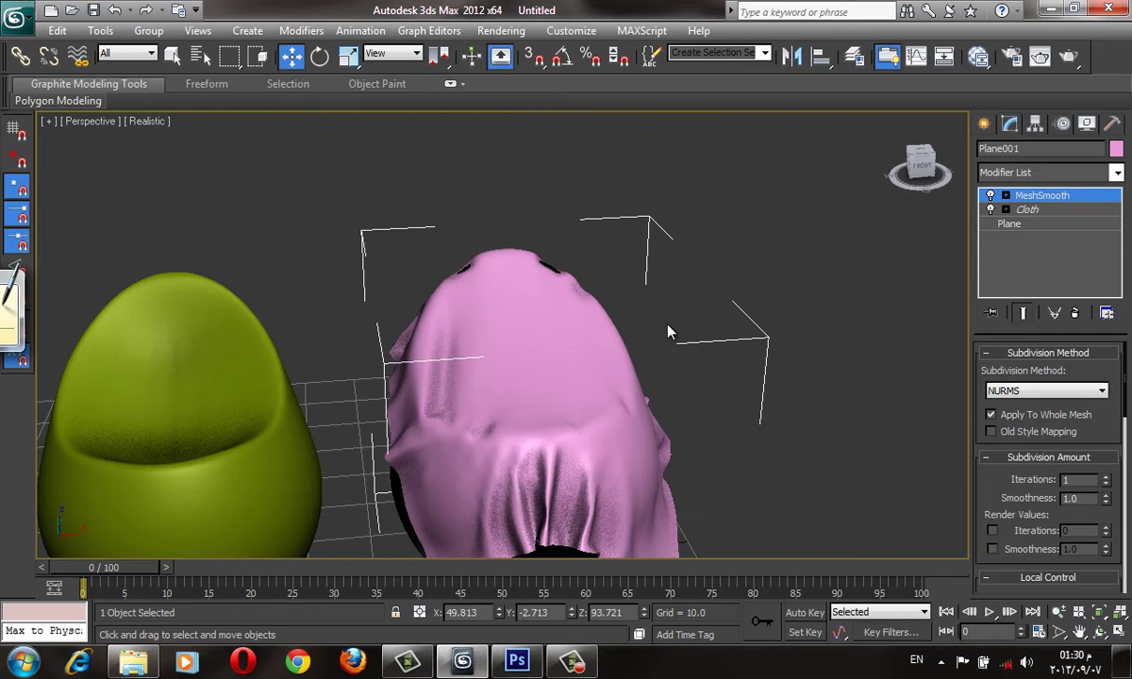
key("F4")
scroll(528, 247, "up", 1)
scroll(521, 255, "up", 2)
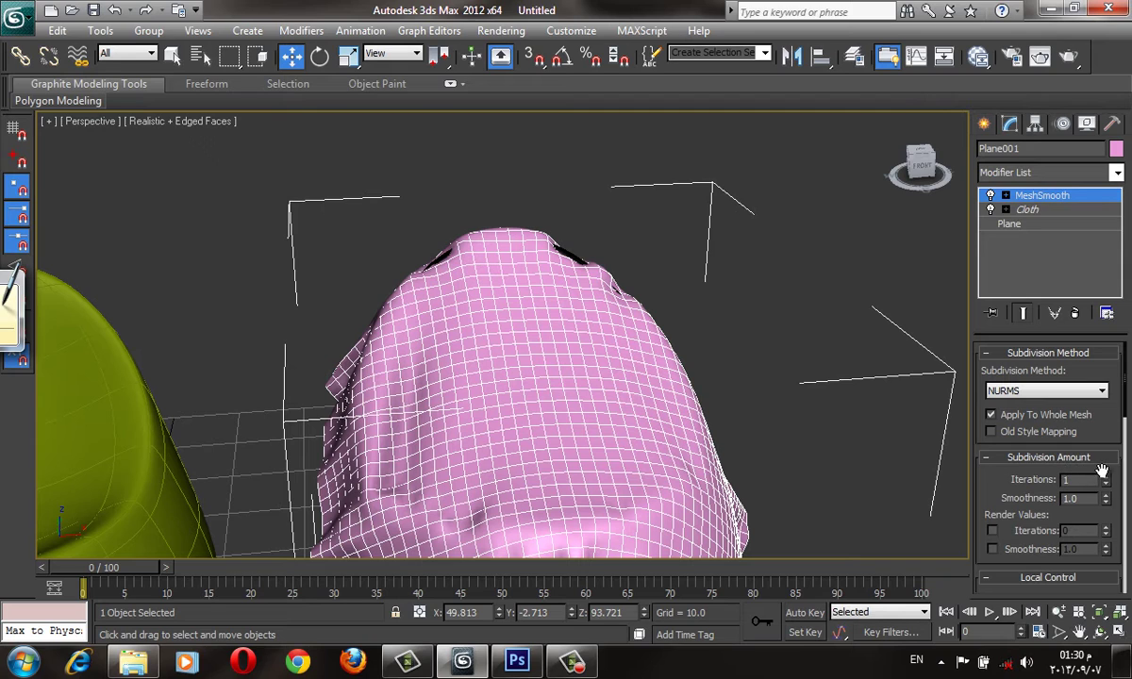
left_click(1106, 477)
key("F4")
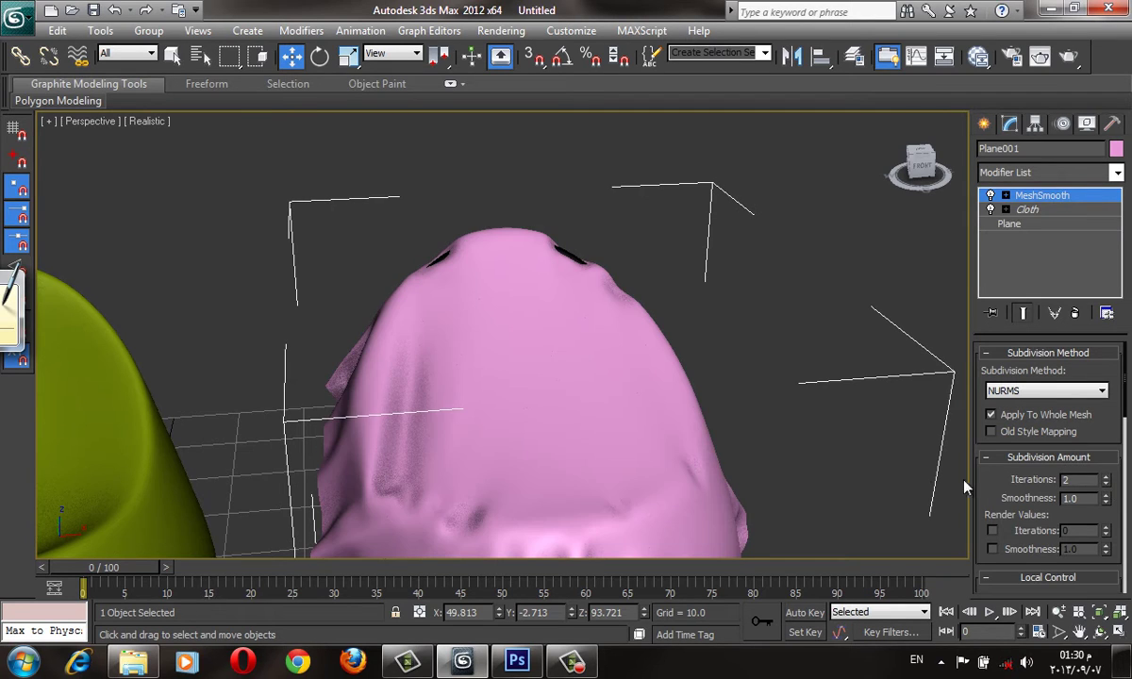
scroll(736, 361, "down", 2)
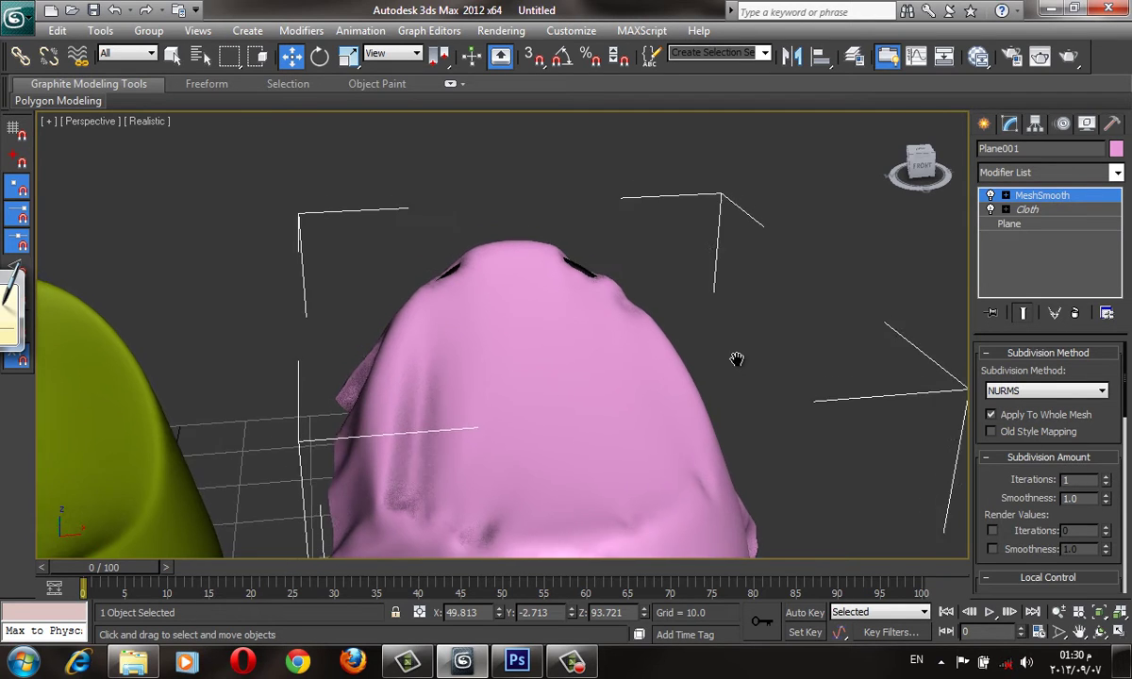
scroll(681, 358, "down", 4)
scroll(561, 385, "up", 4)
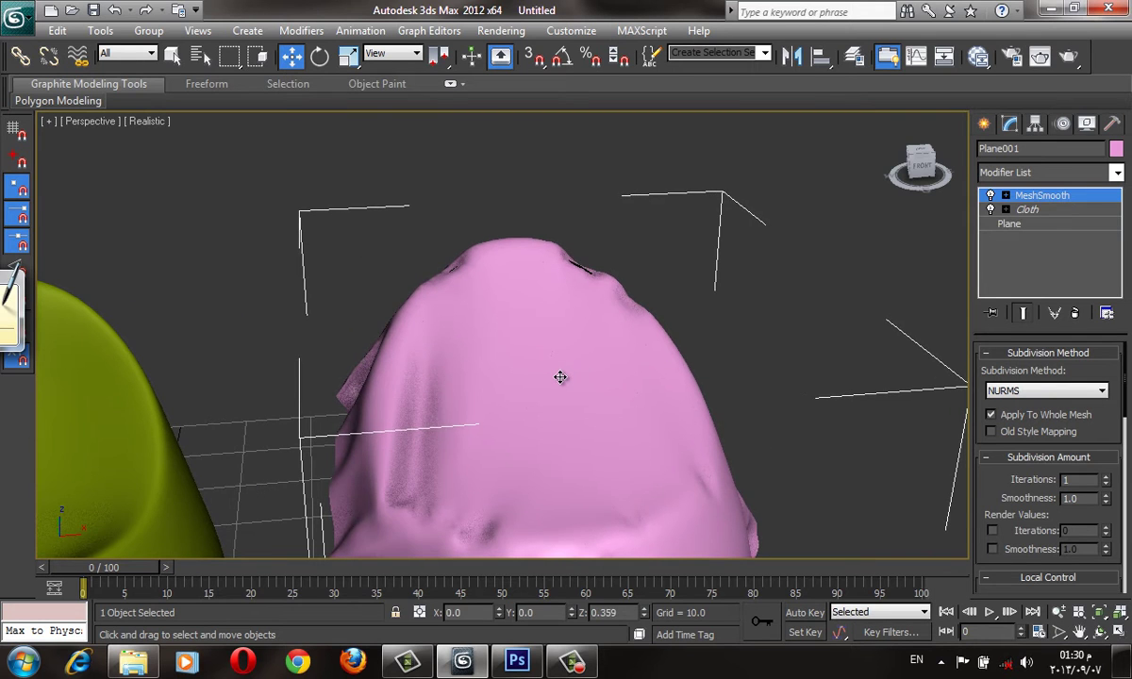
scroll(634, 411, "down", 2)
scroll(634, 411, "down", 3)
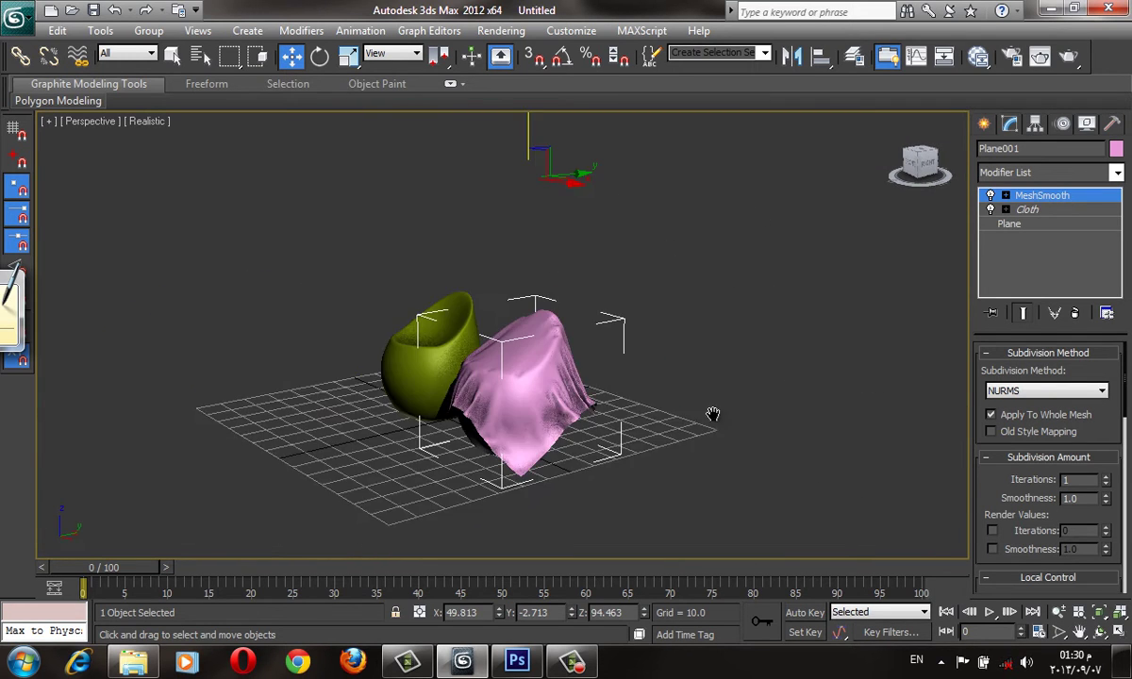
middle_click_drag(518, 391, 955, 293, "alt")
- Draw a flat box floor, Box001, beside the chairs
left_click(985, 125)
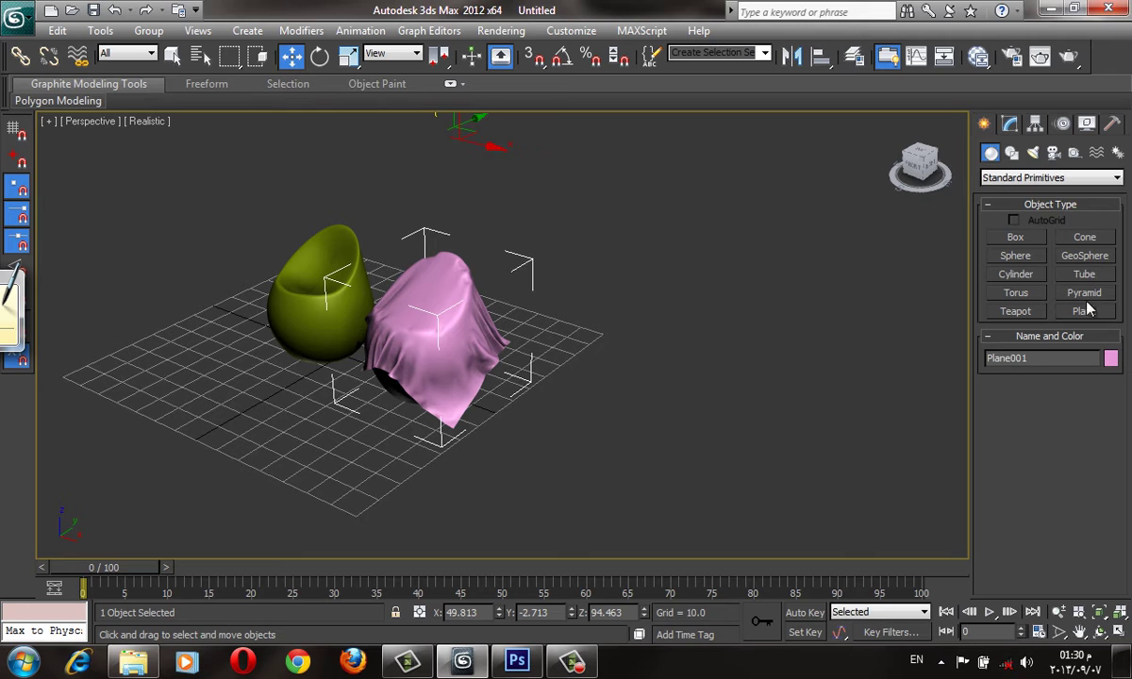
left_click(1014, 237)
scroll(858, 424, "up", 1)
left_click_drag(571, 327, 822, 556)
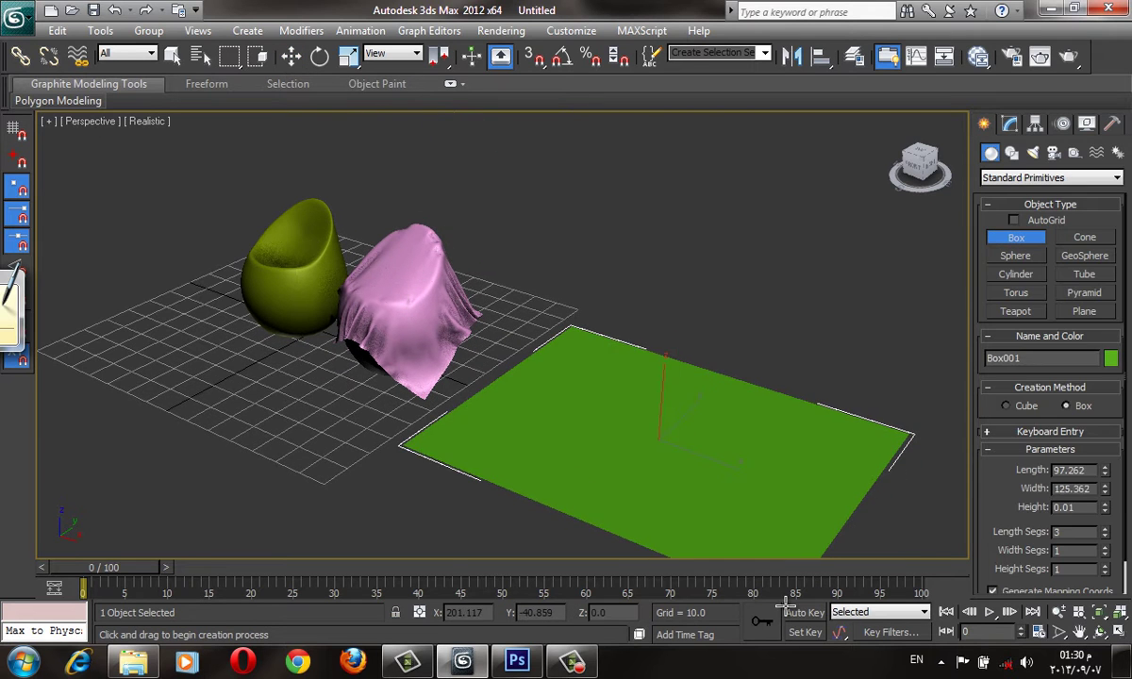
left_click(783, 371)
scroll(788, 371, "up", 1)
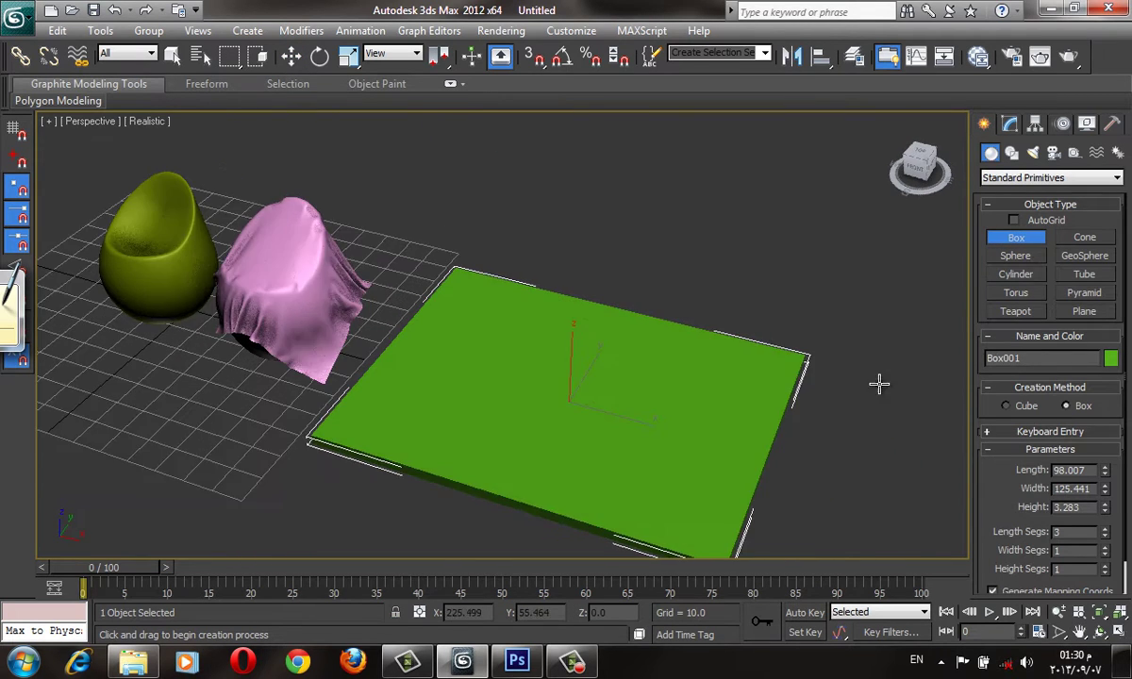
scroll(879, 384, "up", 4)
- Switch to Extended Primitives ChamferBox and try one on the floor, then discard it
left_click(1019, 178)
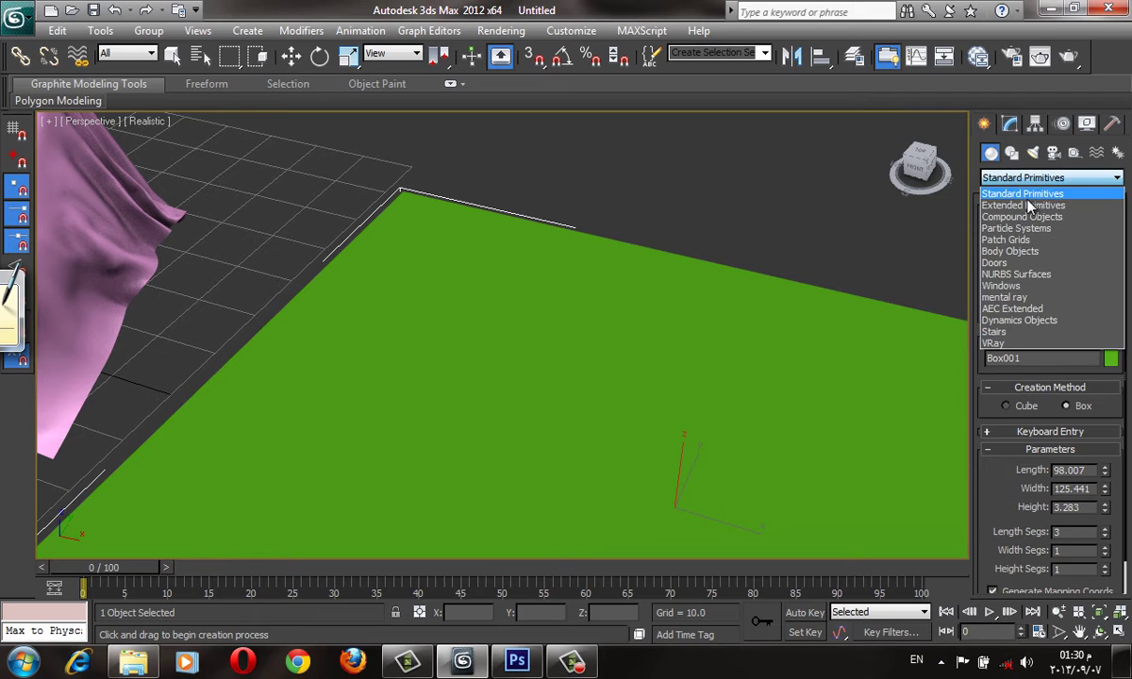
left_click(1022, 193)
left_click(1018, 178)
left_click(1023, 205)
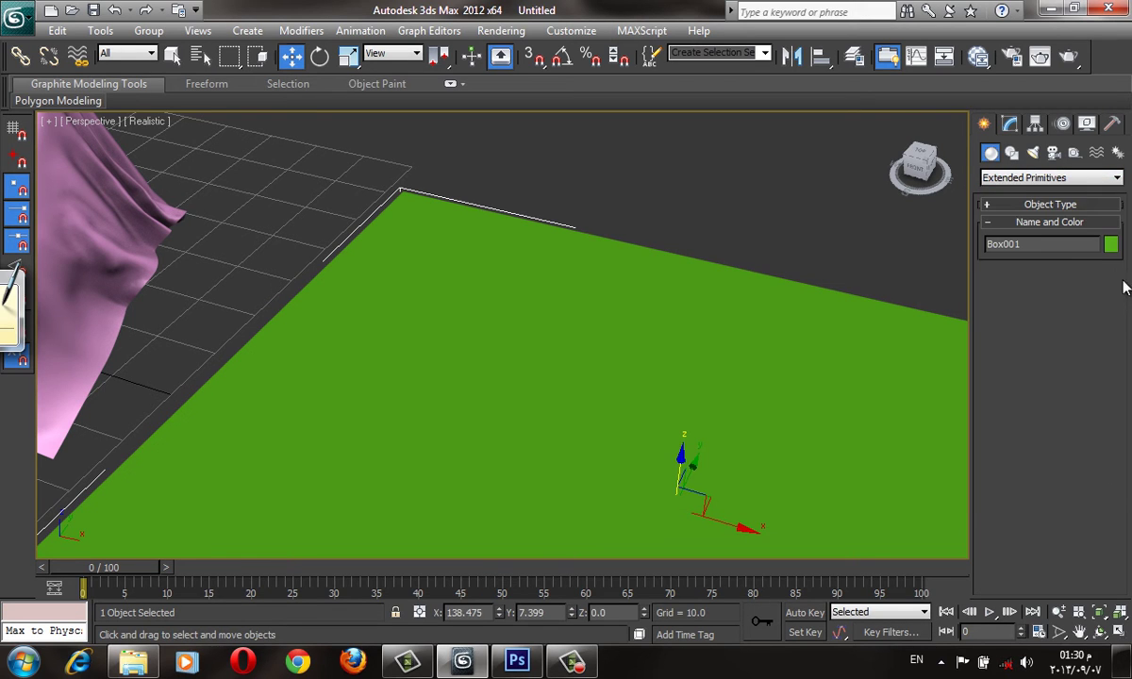
left_click(1062, 206)
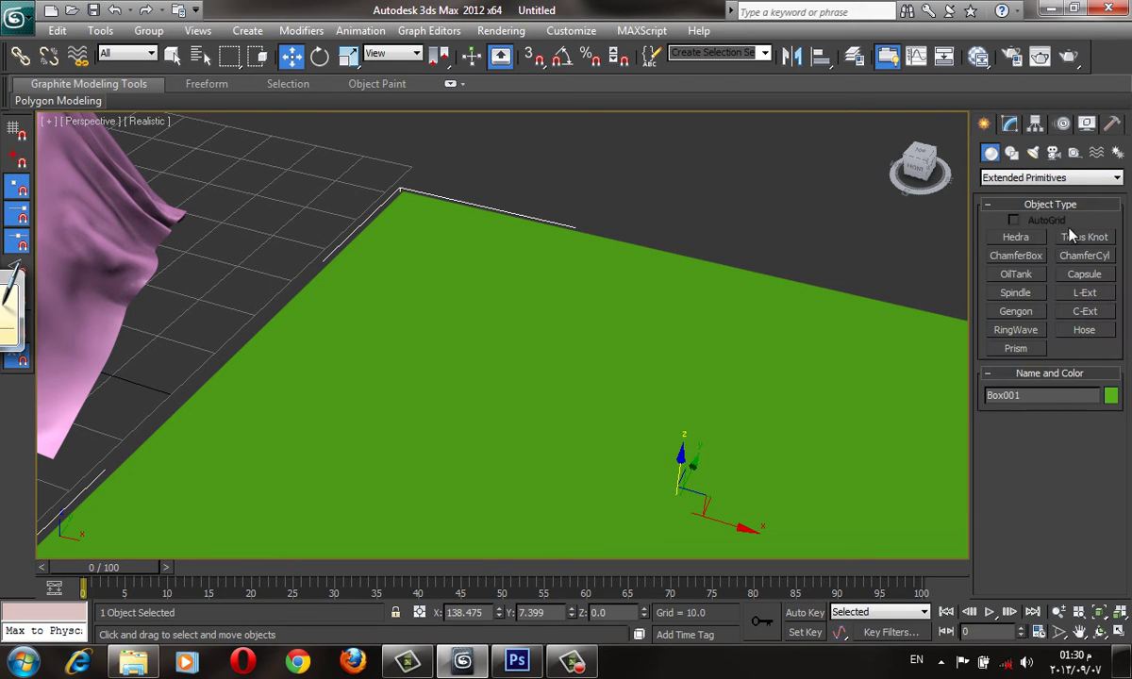
left_click(1026, 258)
left_click(1013, 220)
scroll(778, 425, "up", 2)
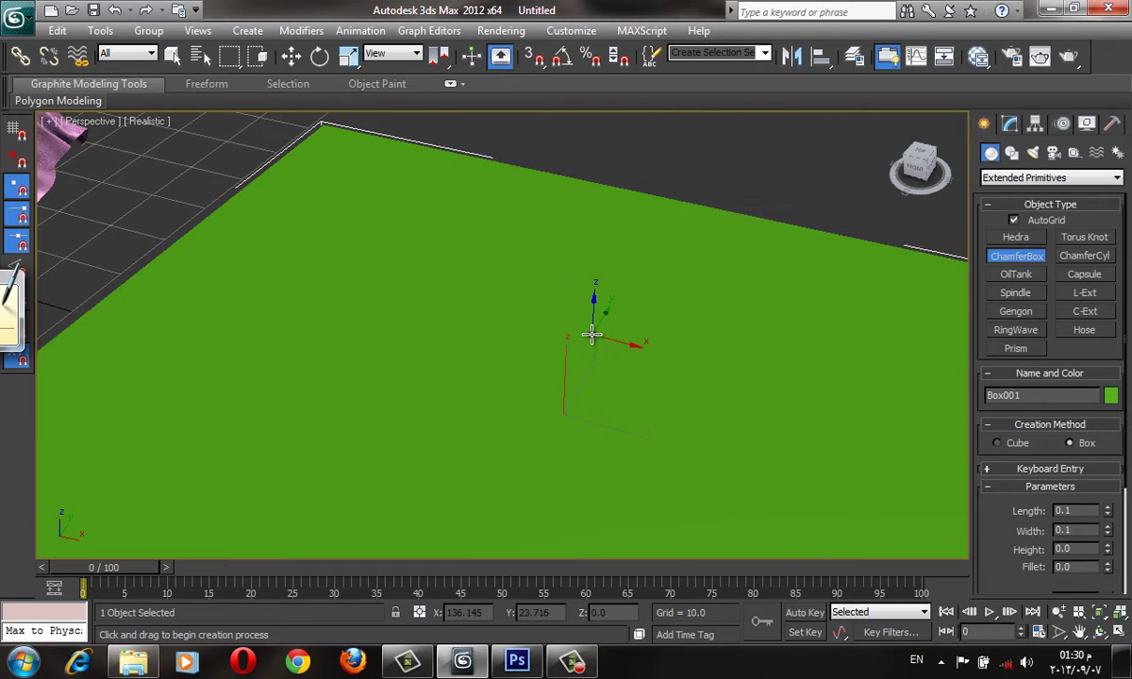
left_click_drag(593, 335, 720, 475)
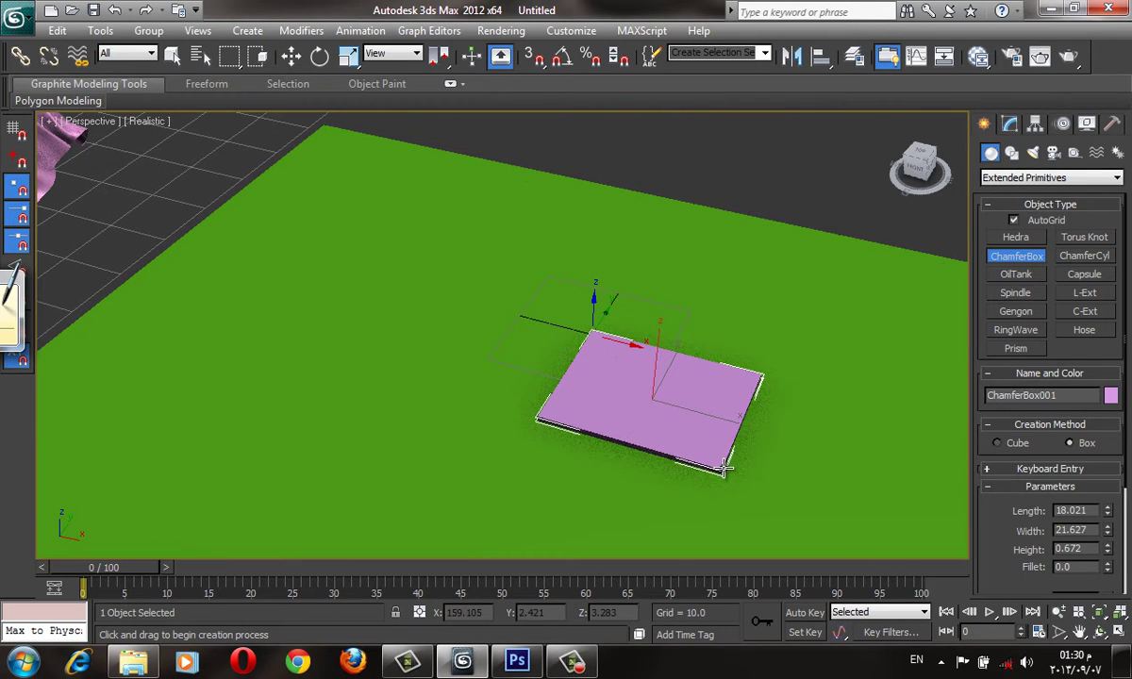
left_click(651, 467)
scroll(601, 421, "up", 2)
left_click(601, 421)
scroll(601, 422, "down", 4)
- In the Top view, draw a thin ChamferBox001 inside the green chair's seat
middle_click_drag(488, 396, 505, 379)
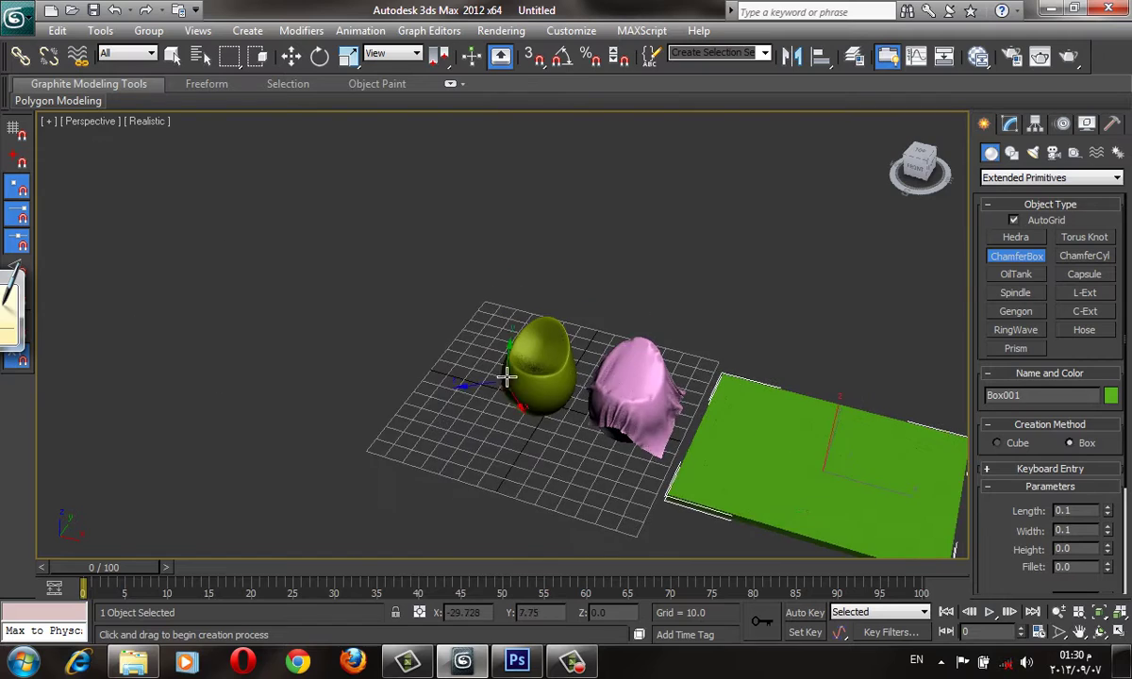
scroll(639, 404, "up", 5)
scroll(533, 356, "up", 2)
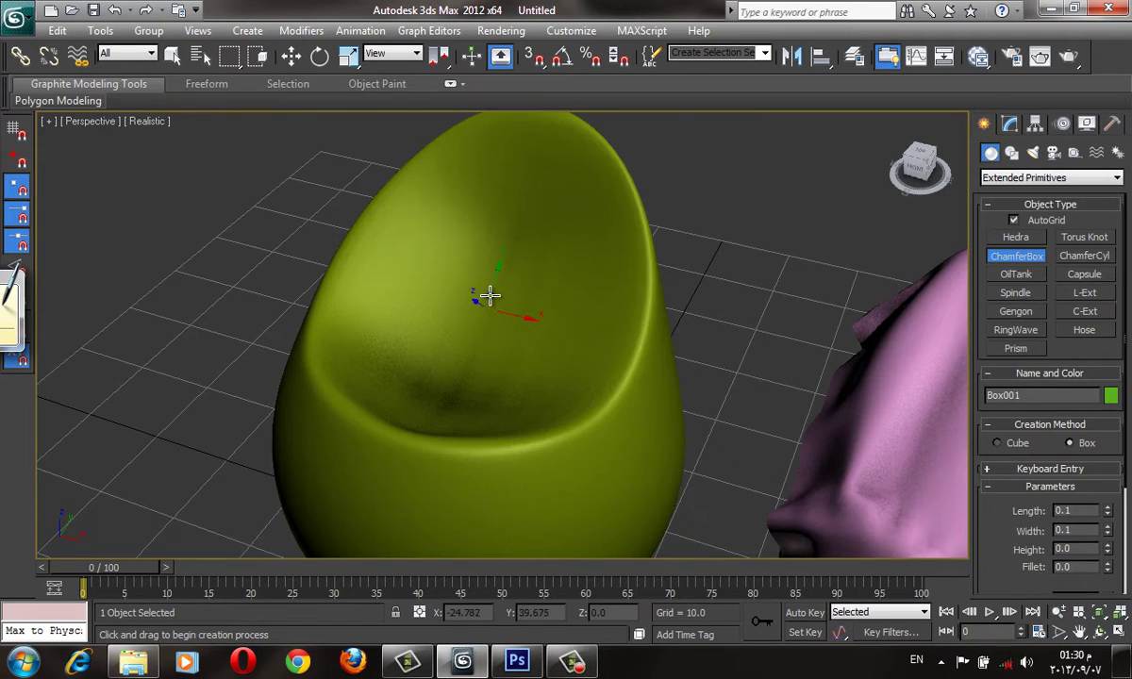
mouse_move(488, 295)
middle_mouse_down("alt")
mouse_move(514, 402)
mouse_move(778, 371)
middle_mouse_up("alt")
key("t")
scroll(525, 391, "down", 3)
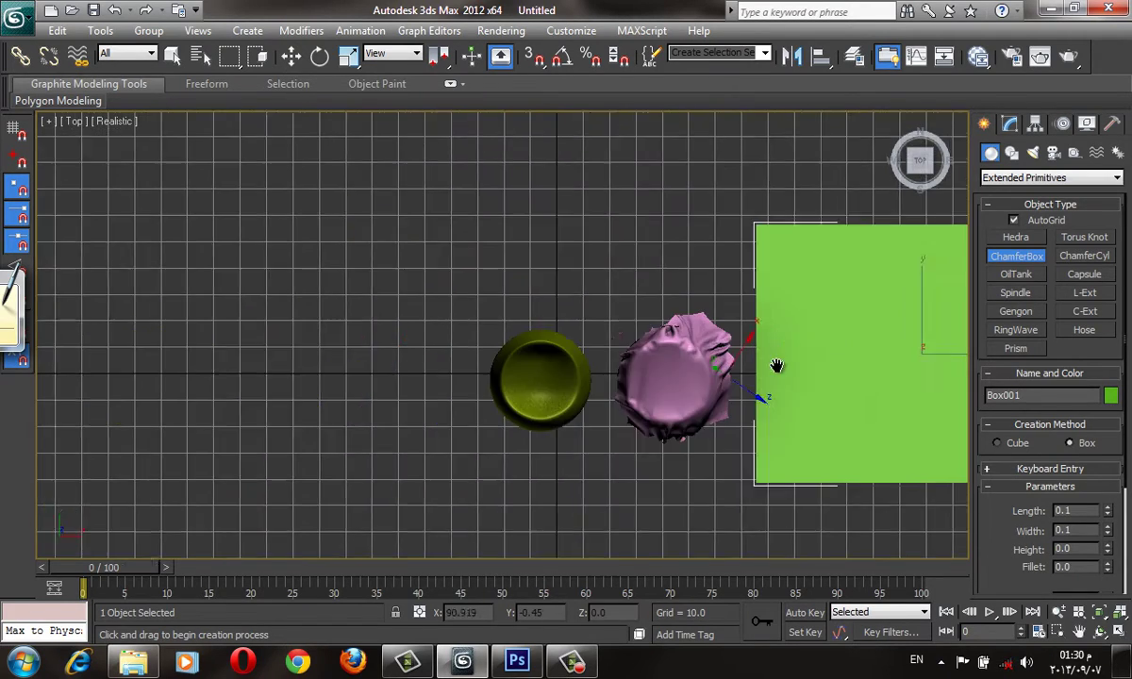
scroll(778, 371, "up", 2)
left_click(1013, 220)
scroll(594, 415, "up", 3)
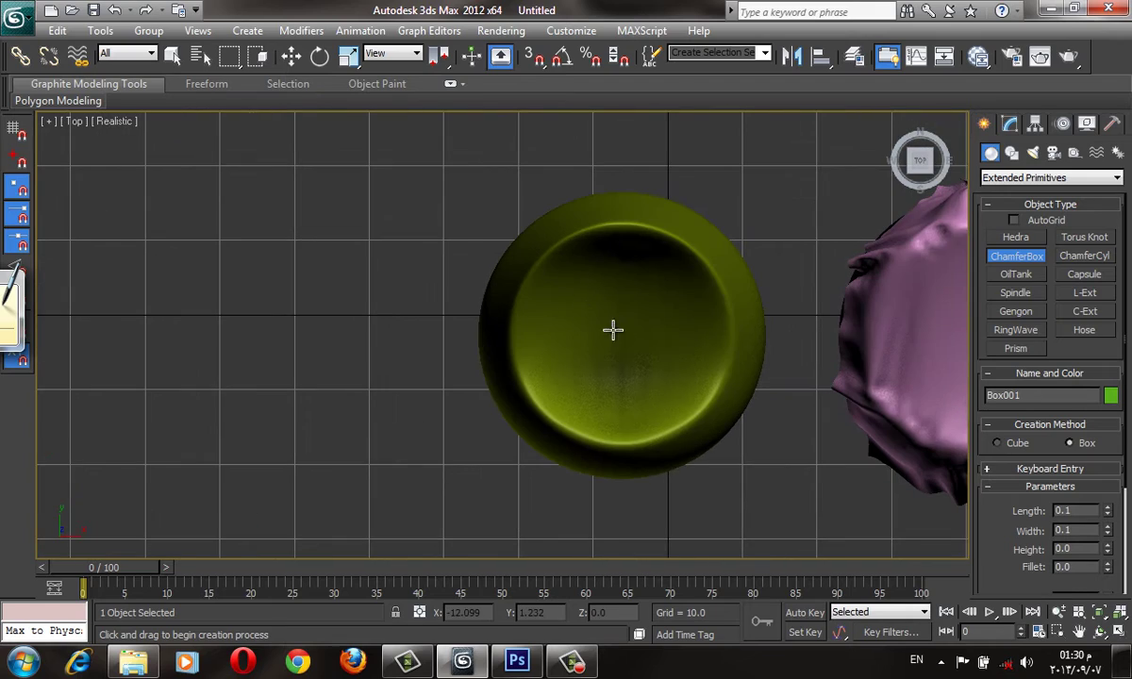
left_click_drag(576, 307, 685, 399)
key("F3")
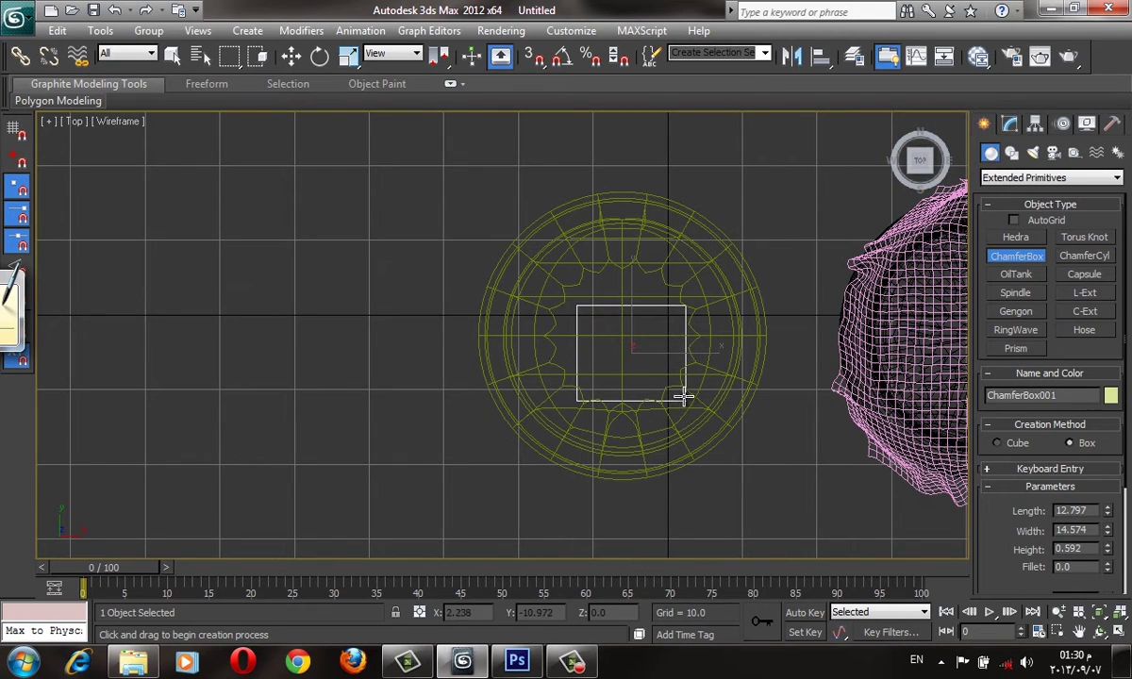
left_click(681, 393)
right_click(649, 314)
- Lift the chamfered pad above the green chair to Z 61.35
middle_click_drag(697, 348, 615, 416, "alt")
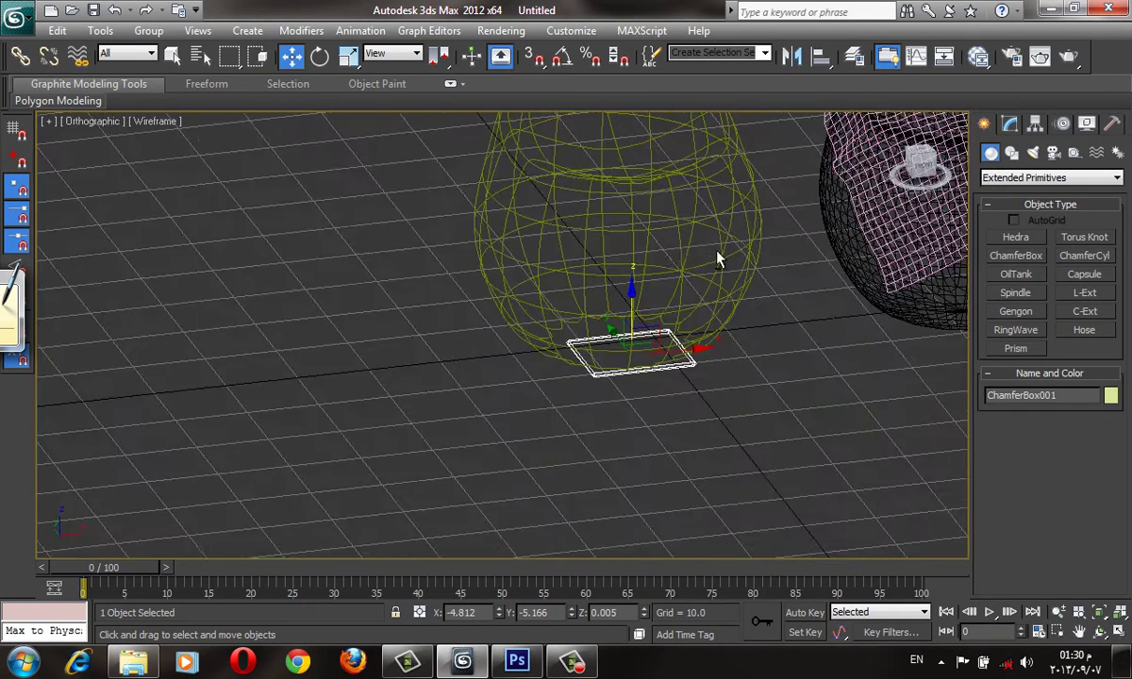
key("F3")
left_click_drag(615, 416, 613, 180)
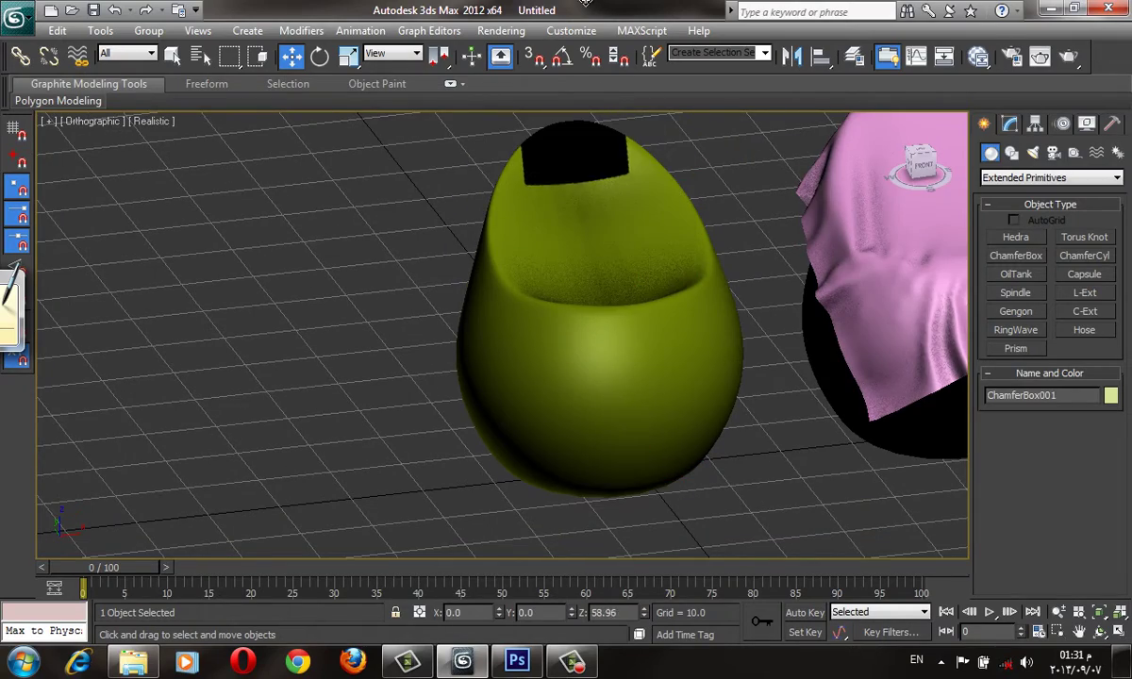
middle_click_drag(613, 180, 660, 392, "alt")
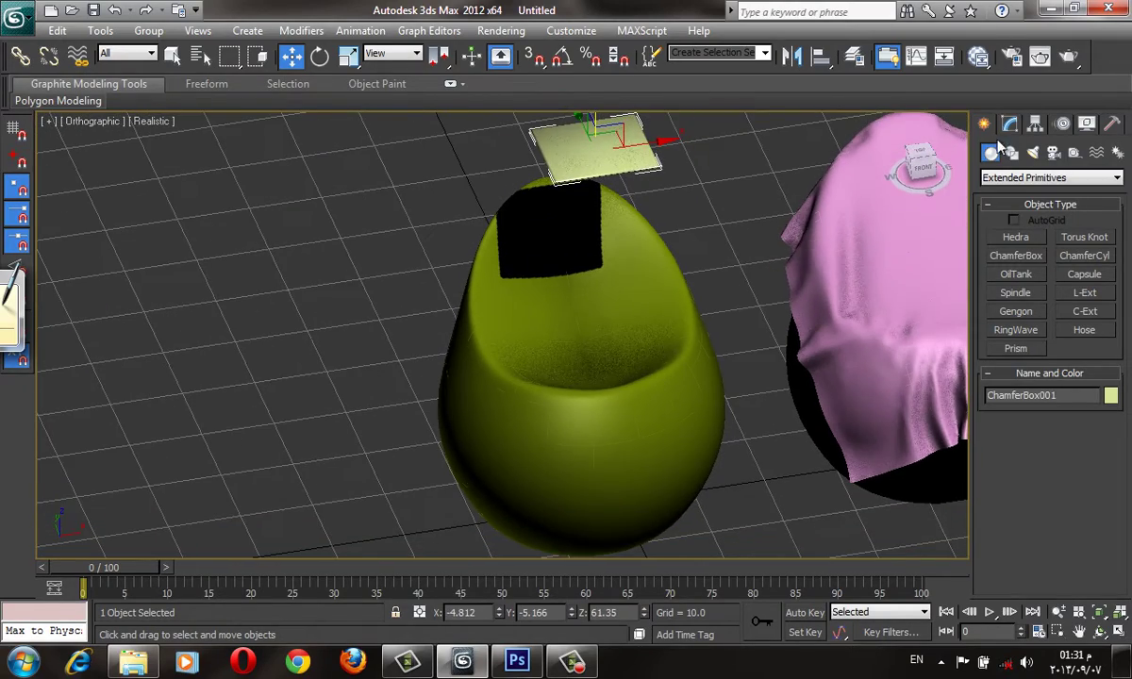
key("F4")
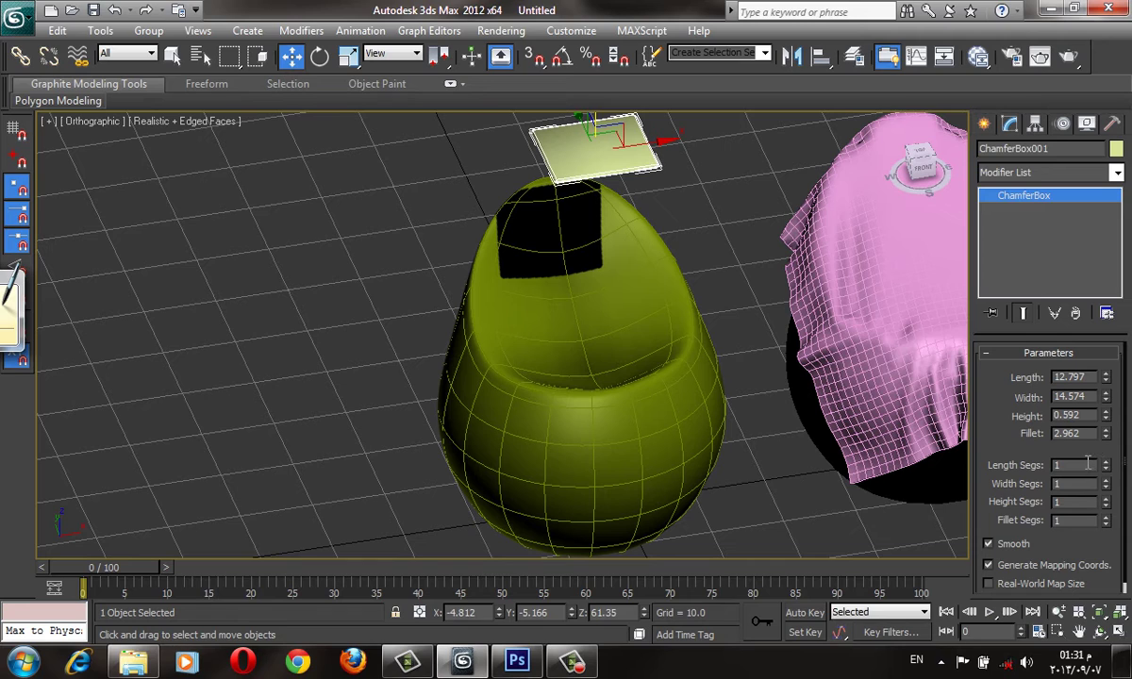
- Set the pad's Length and Width Segs to 20
double_click(1088, 464)
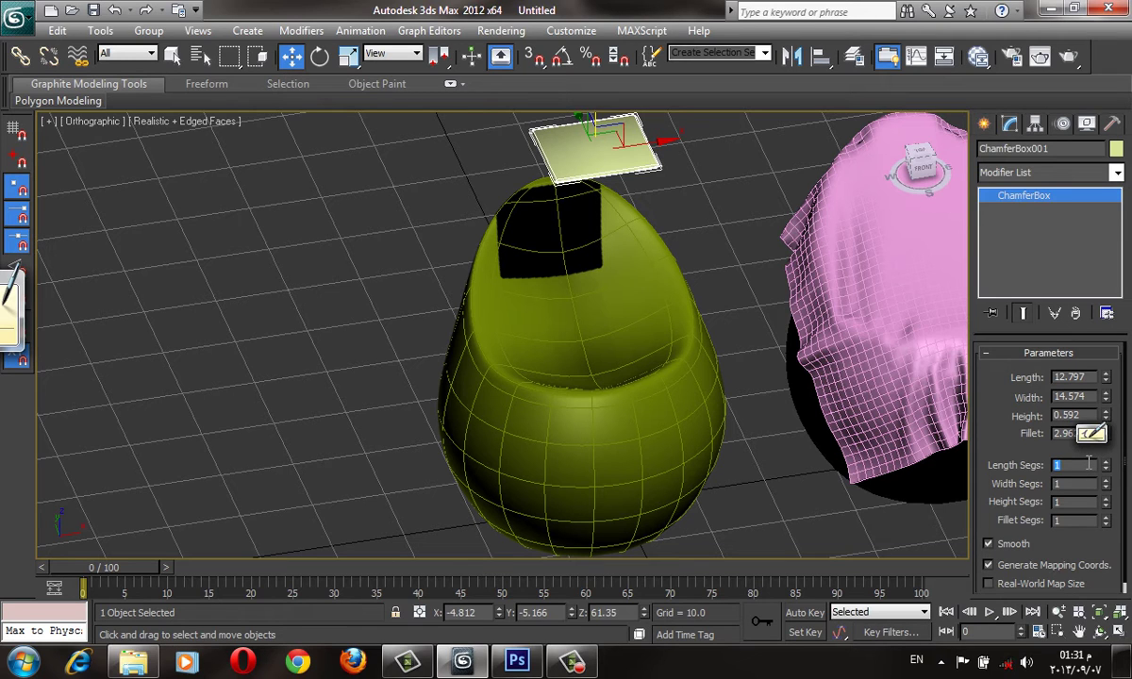
type("20")
key("Tab")
type("20")
key("Tab")
type("20")
type("2")
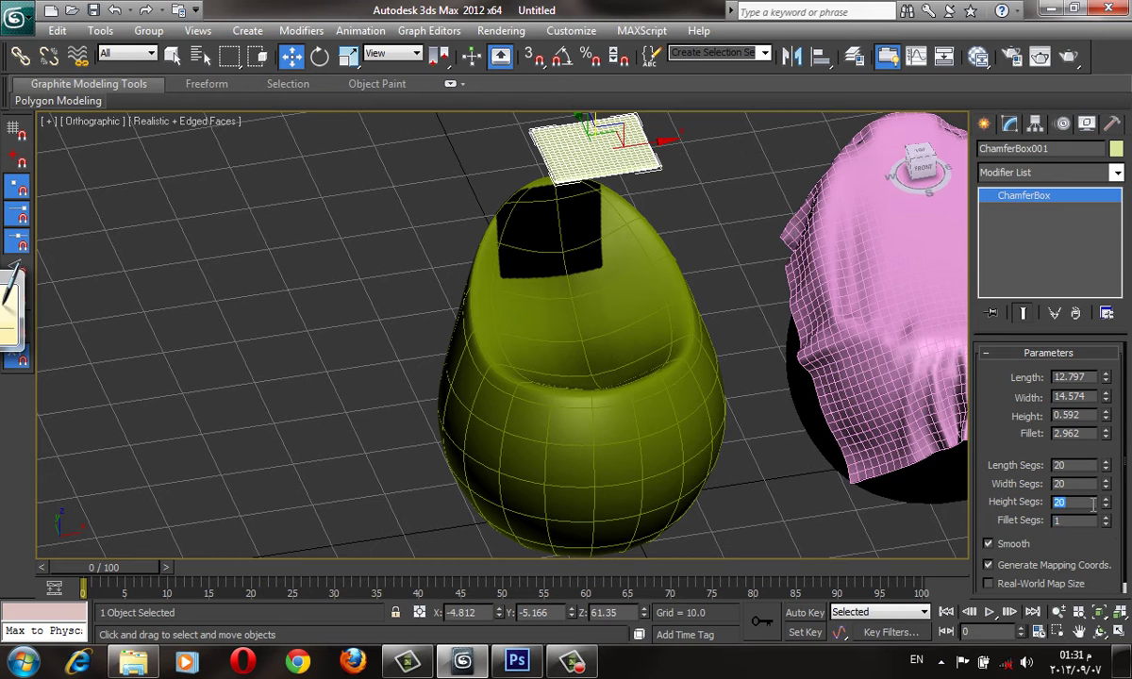
scroll(716, 330, "up", 2)
scroll(688, 321, "down", 1)
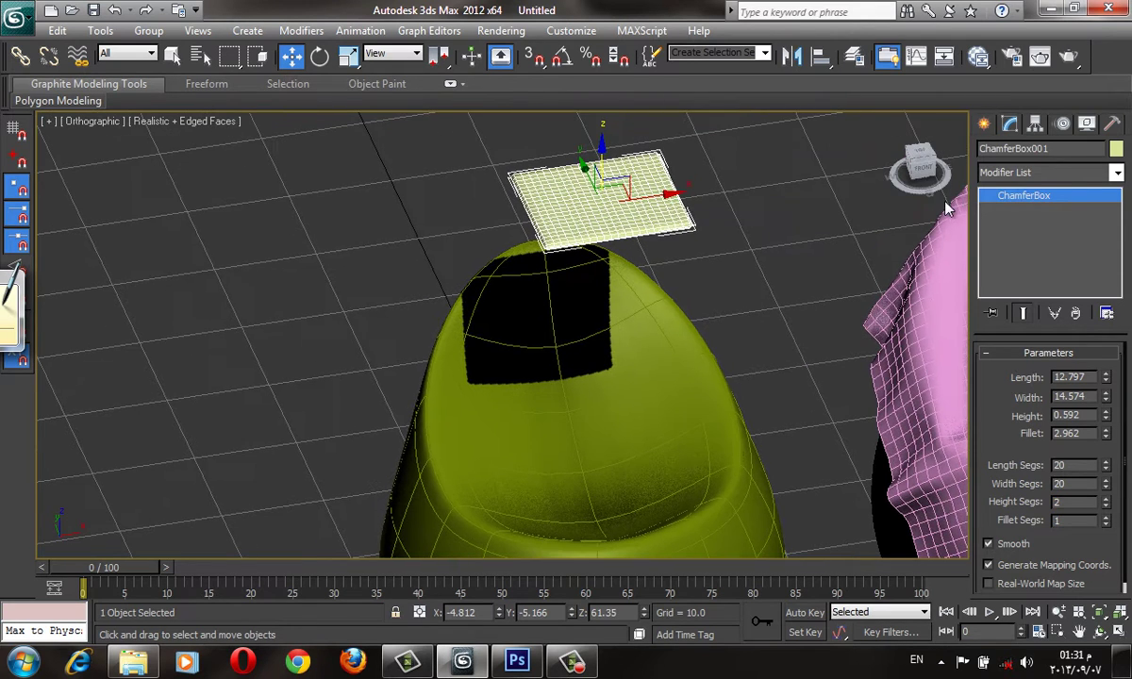
left_click(984, 123)
mouse_move(689, 405)
middle_mouse_down()
mouse_move(674, 434)
mouse_move(604, 378)
middle_mouse_up()
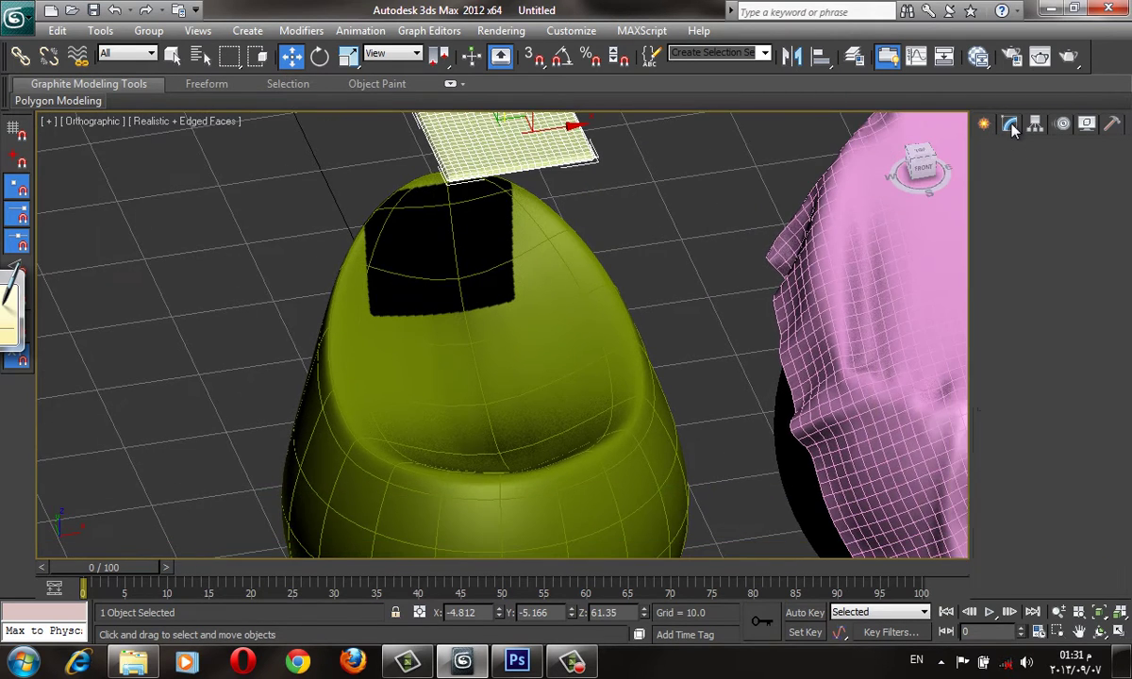
- Add a Cloth modifier to the pad and set ChamferBox001 to behave as cloth
left_click(1009, 123)
left_click(1028, 174)
scroll(1028, 283, "down", 8)
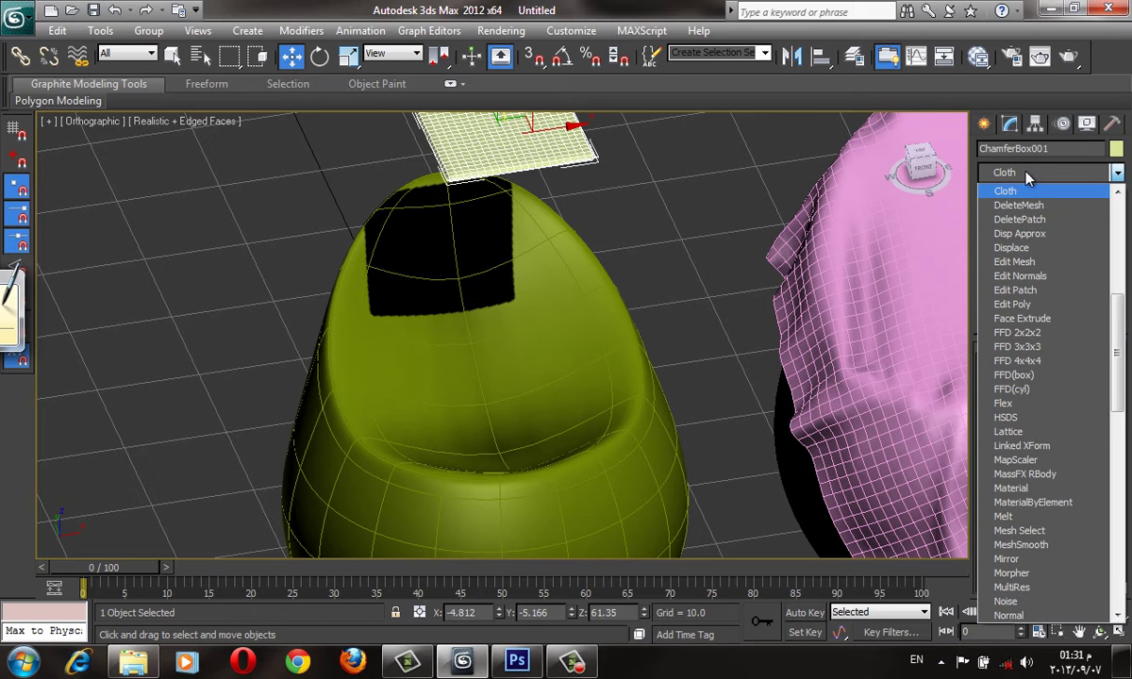
left_click(1016, 190)
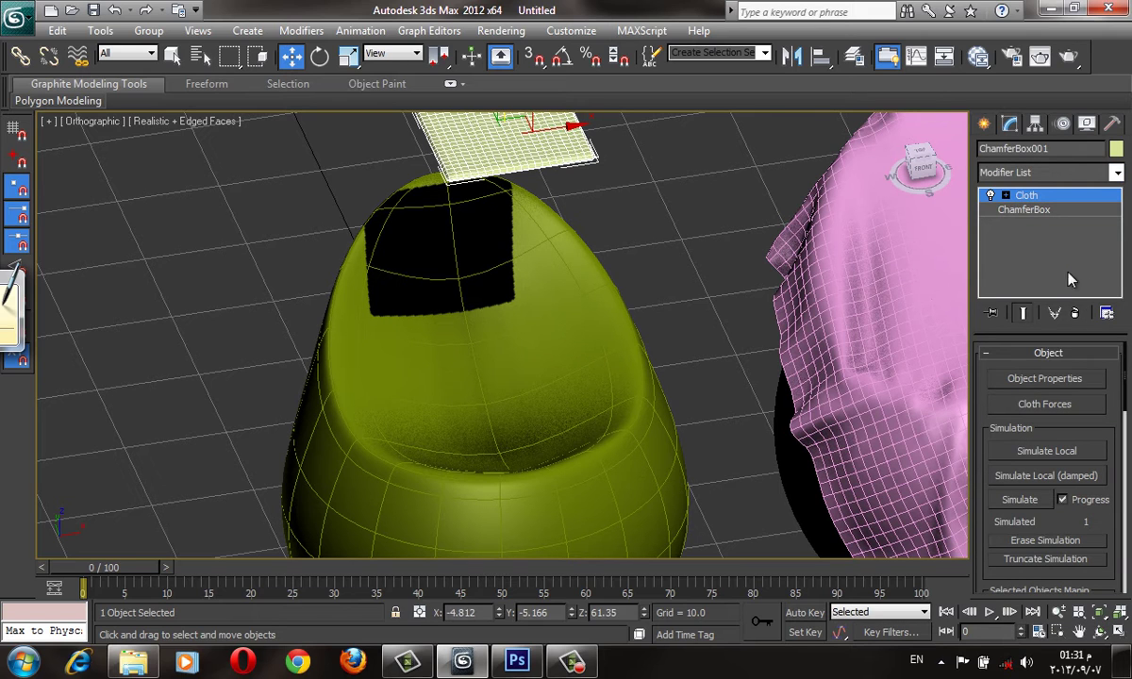
left_click(1060, 381)
left_click(429, 84)
left_click(524, 65)
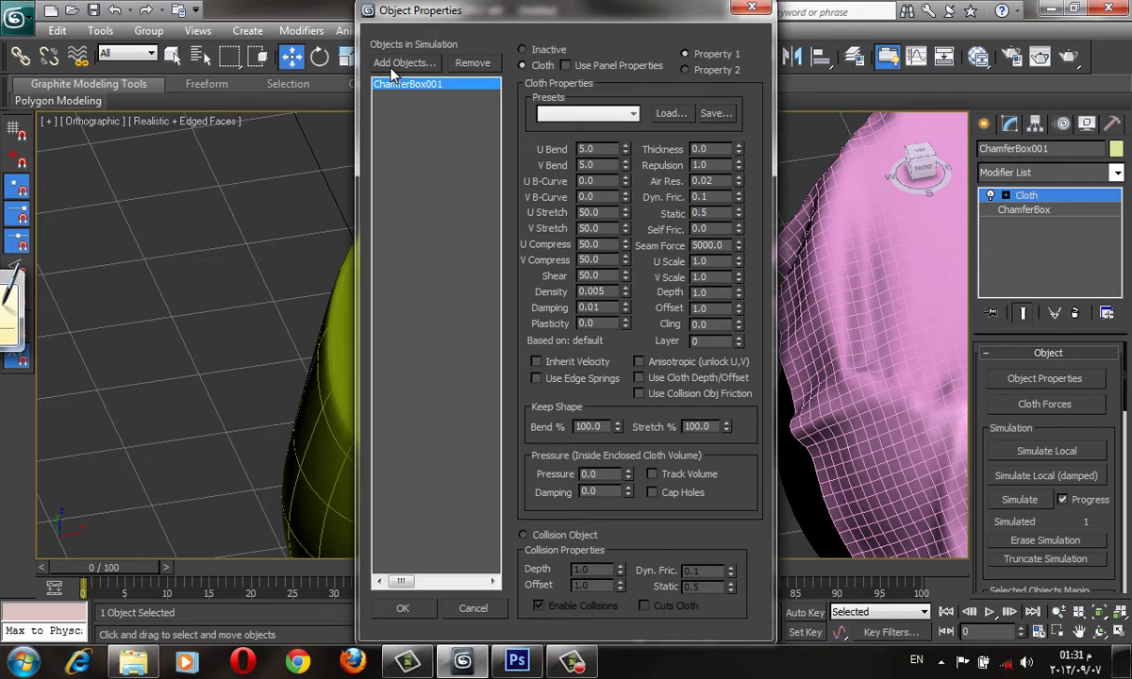
- Add Cylinder001 as a collision object and give ChamferBox001 Pressure 100
left_click(404, 62)
double_click(162, 224)
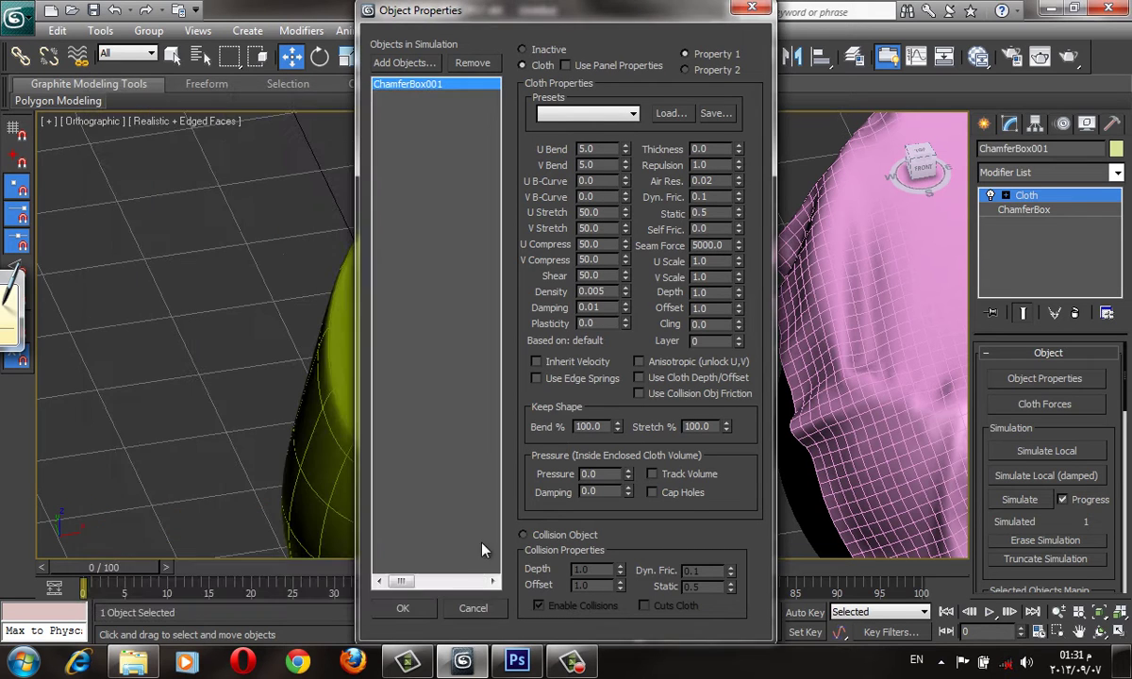
left_click(398, 95)
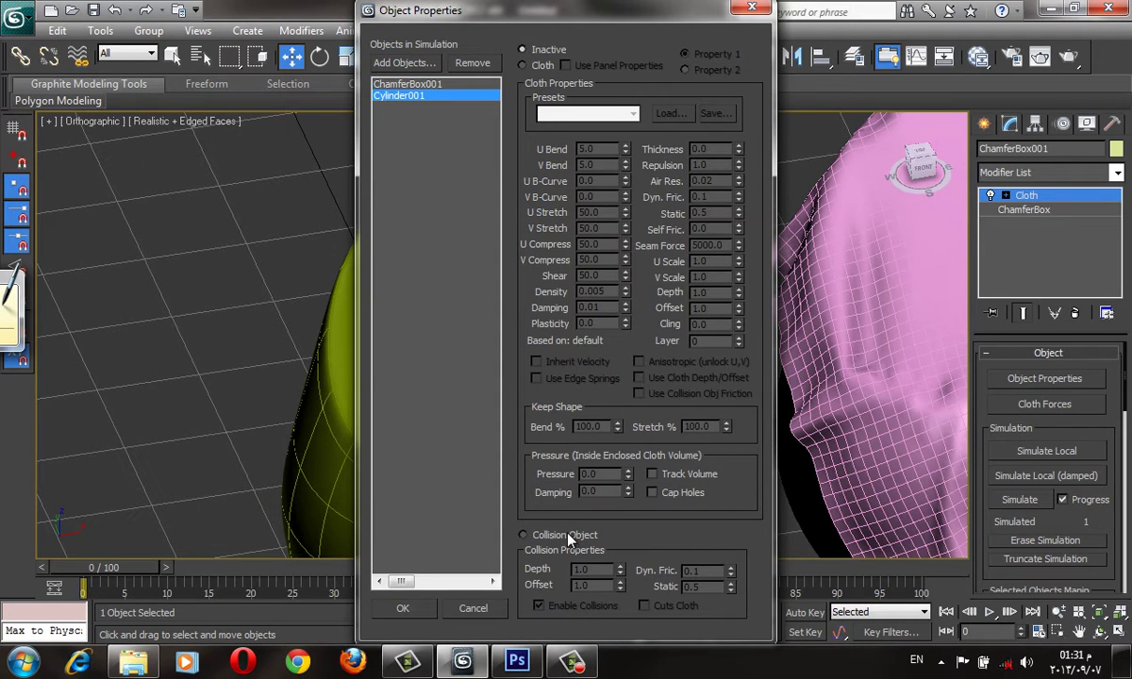
left_click(524, 535)
left_click(432, 83)
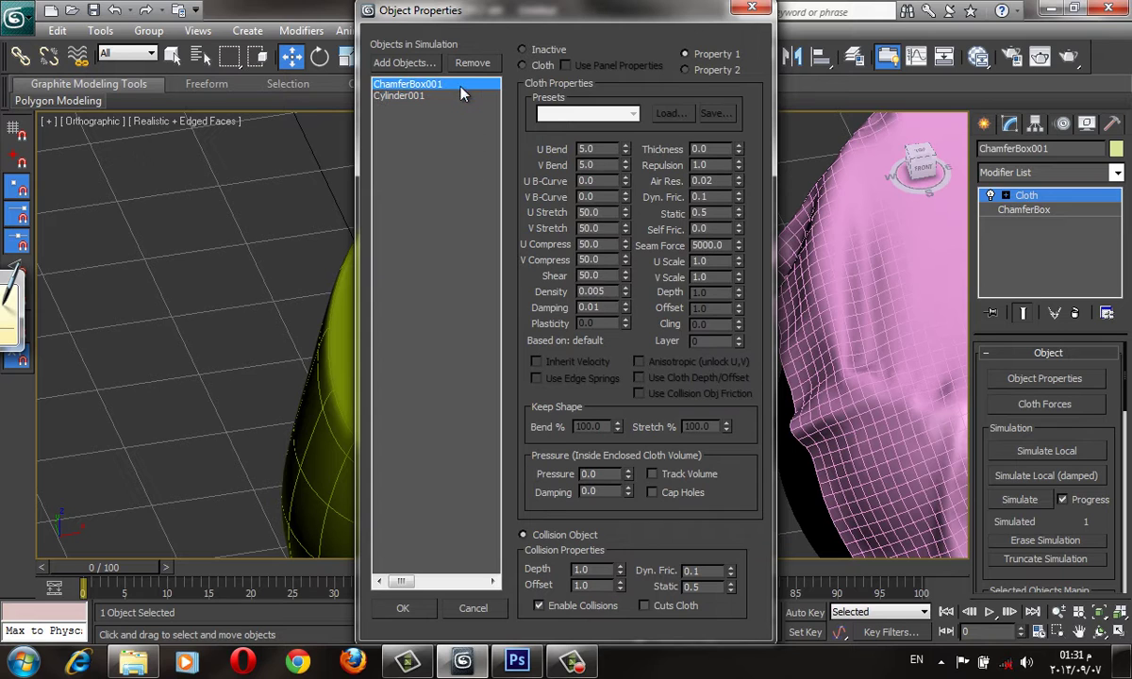
left_click_drag(458, 11, 769, 27)
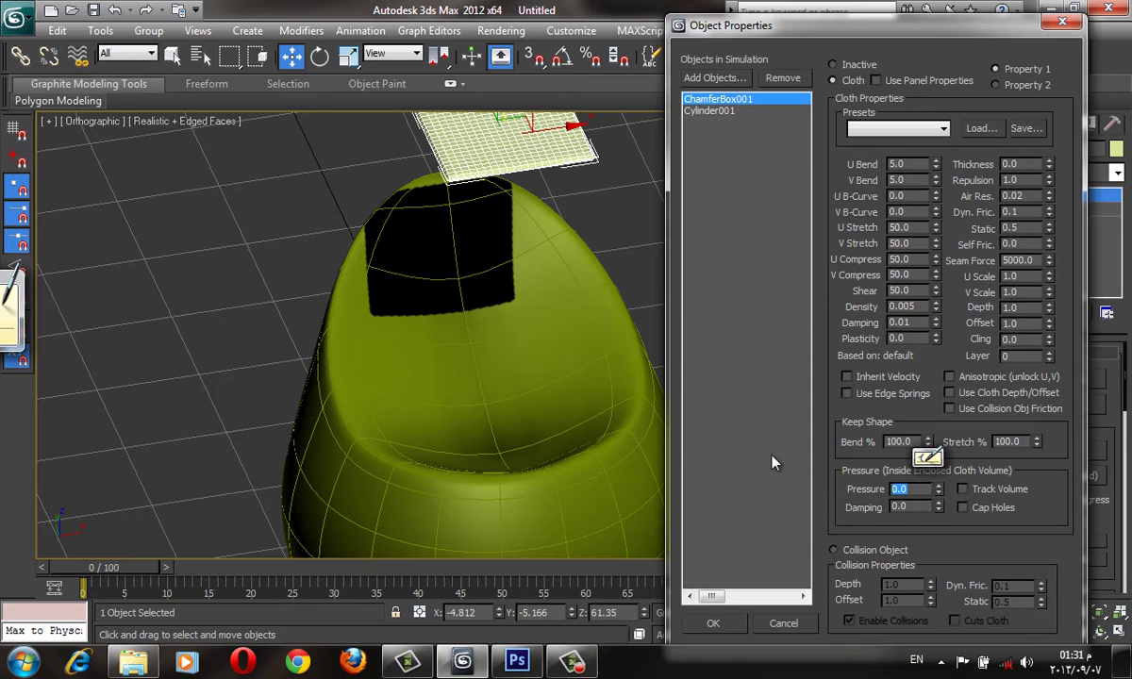
type("100")
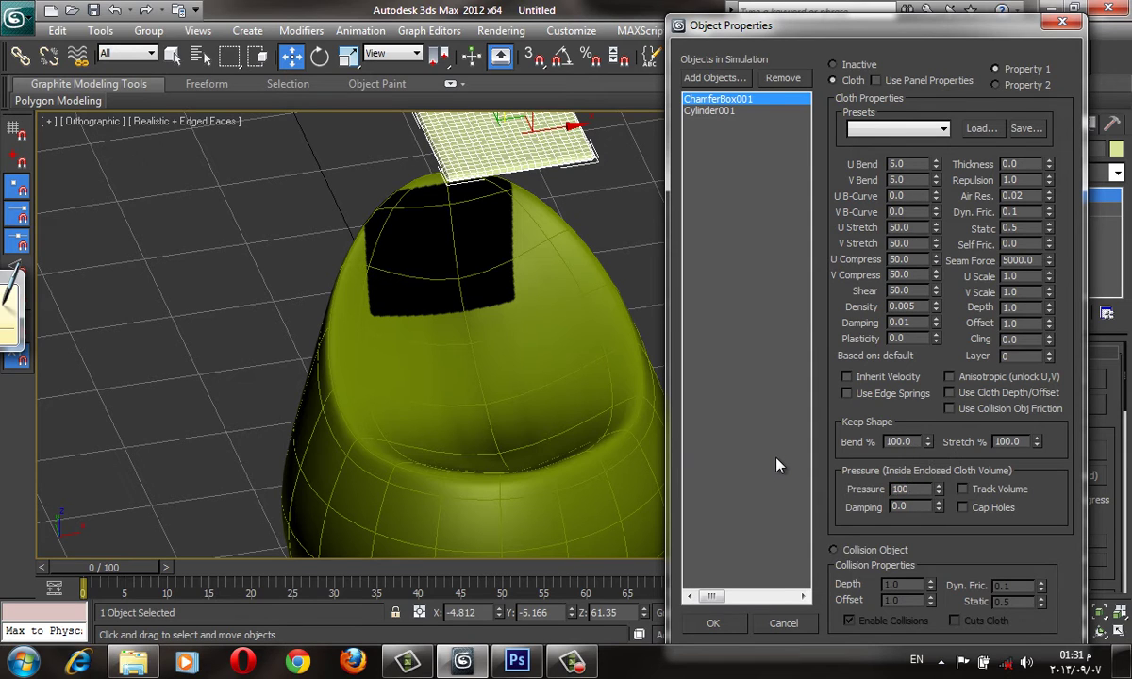
left_click(713, 624)
mouse_move(567, 439)
middle_mouse_down()
mouse_move(562, 451)
mouse_move(503, 323)
mouse_move(508, 357)
mouse_move(510, 347)
middle_mouse_up()
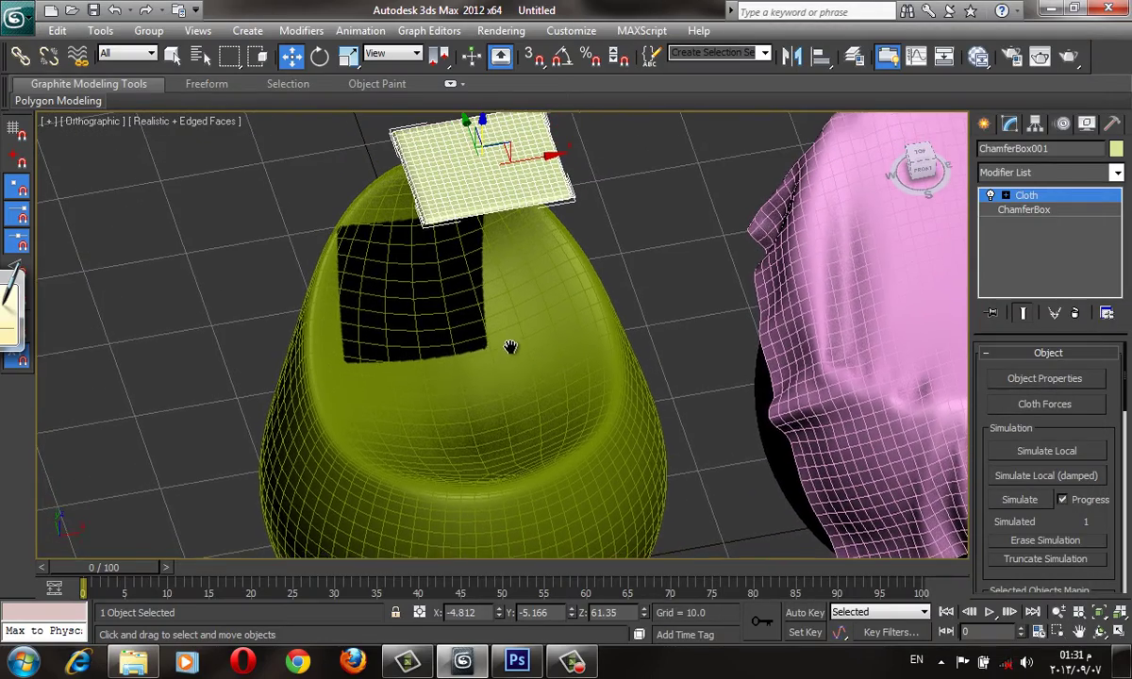
- Run Simulate Local until the pad inflates into a pillow, then stop with Esc
scroll(510, 347, "down", 3)
scroll(960, 415, "up", 4)
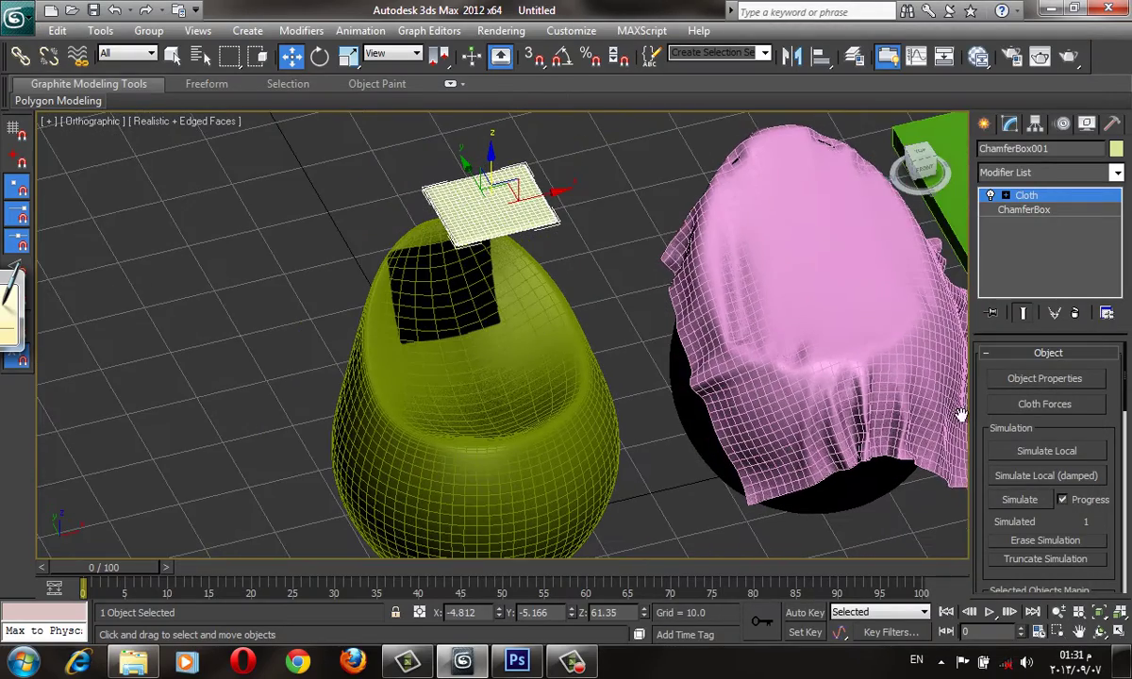
left_click(1078, 455)
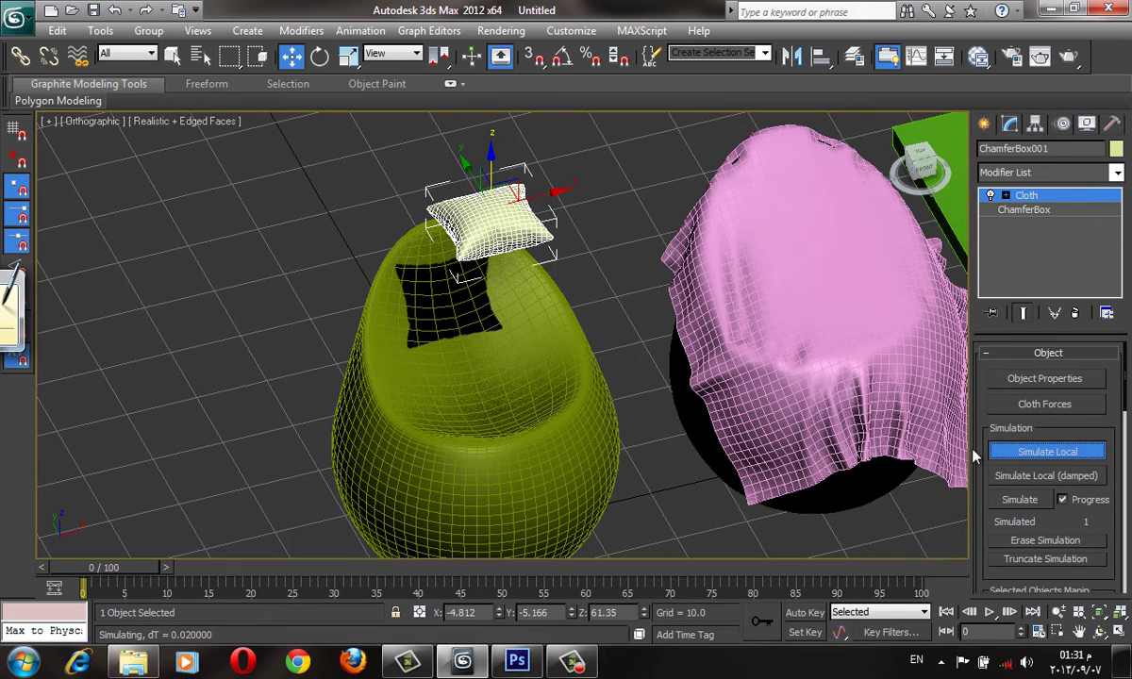
middle_click_drag(621, 301, 612, 298)
scroll(611, 298, "up", 3)
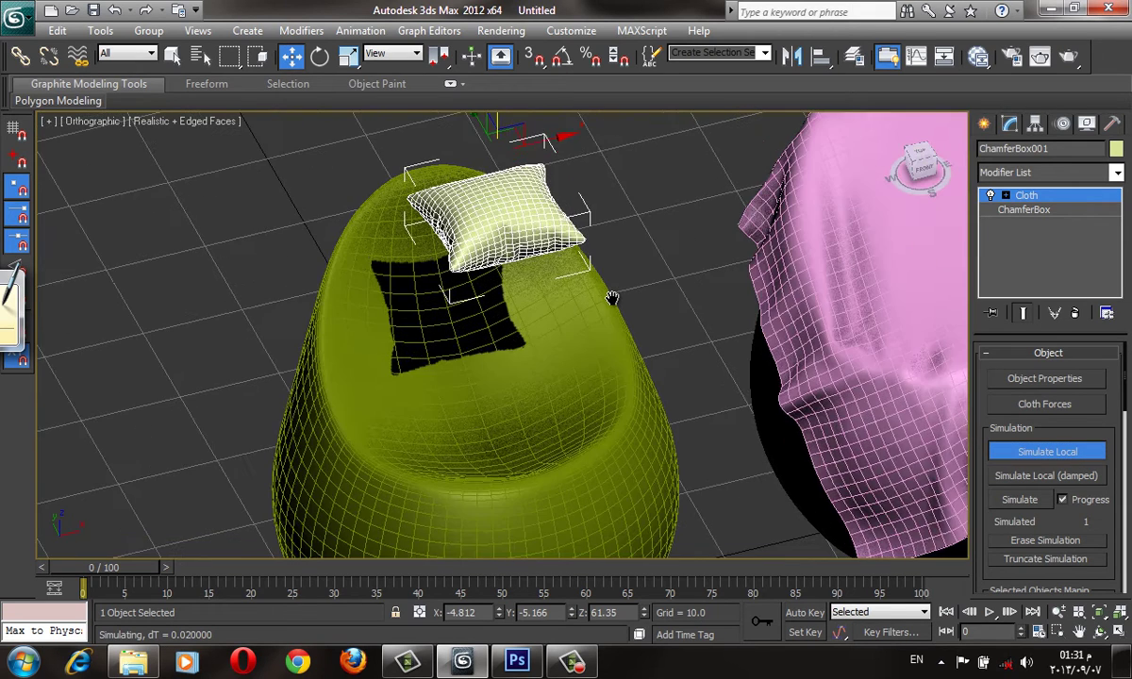
scroll(611, 298, "up", 3)
key("F4")
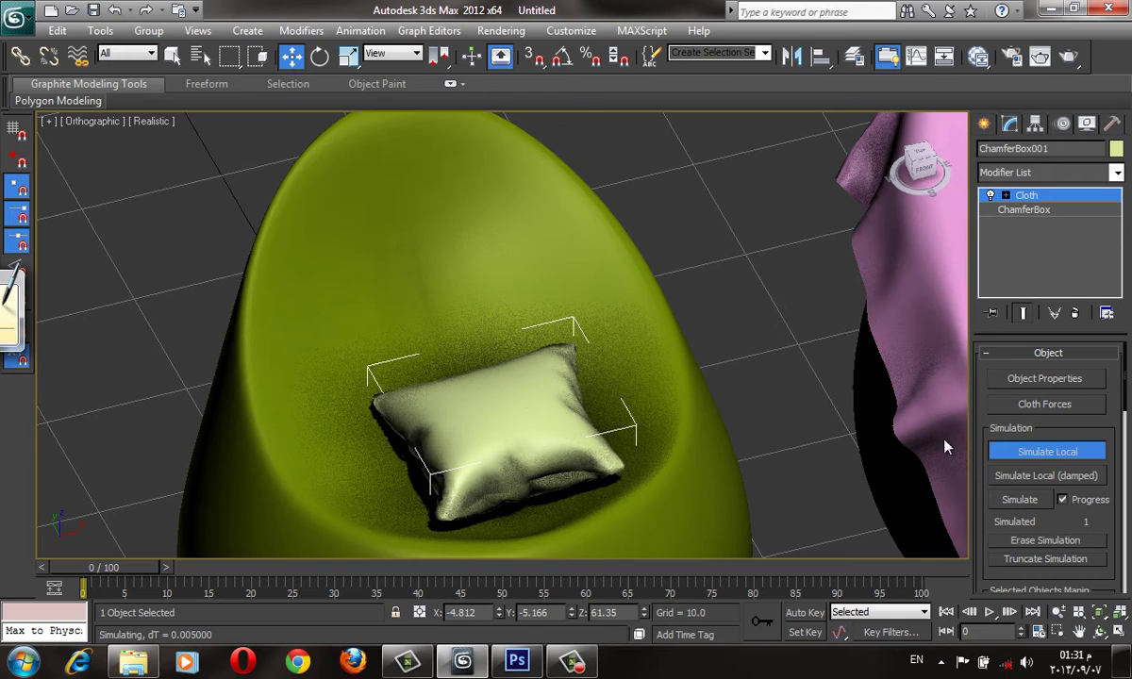
key("Escape")
- Orbit around the inflated pillow to inspect its shape and mesh edges
middle_click_drag(676, 322, 671, 315)
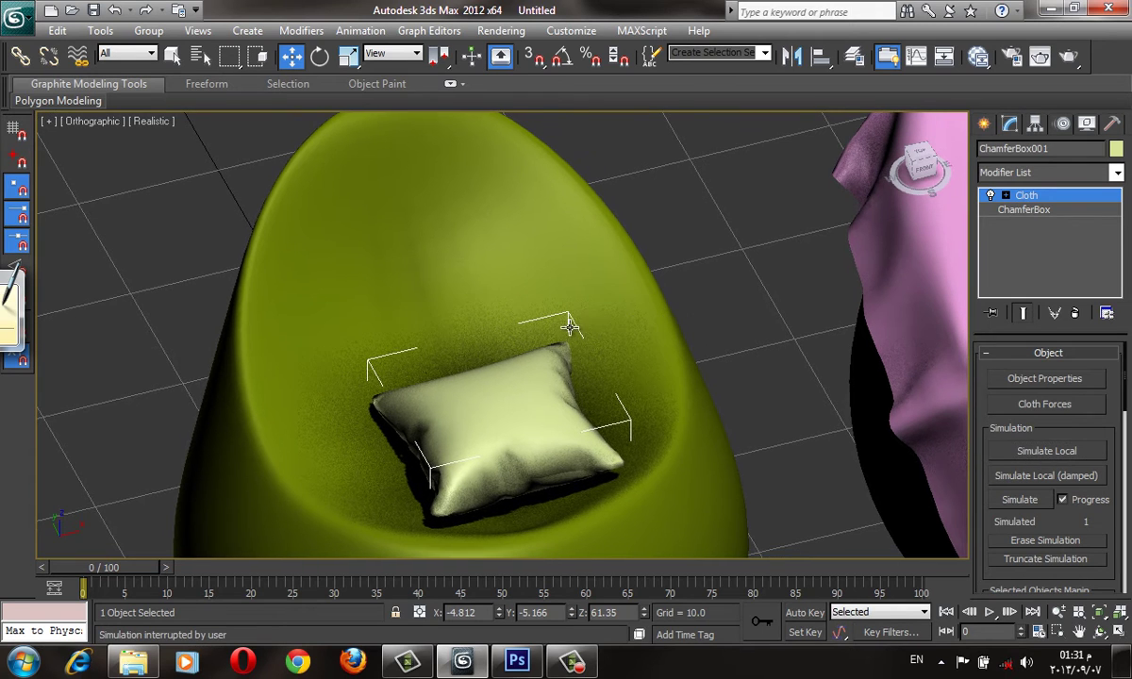
mouse_move(569, 325)
middle_mouse_down("alt")
mouse_move(602, 221)
mouse_move(775, 249)
middle_mouse_up("alt")
scroll(603, 221, "up", 3)
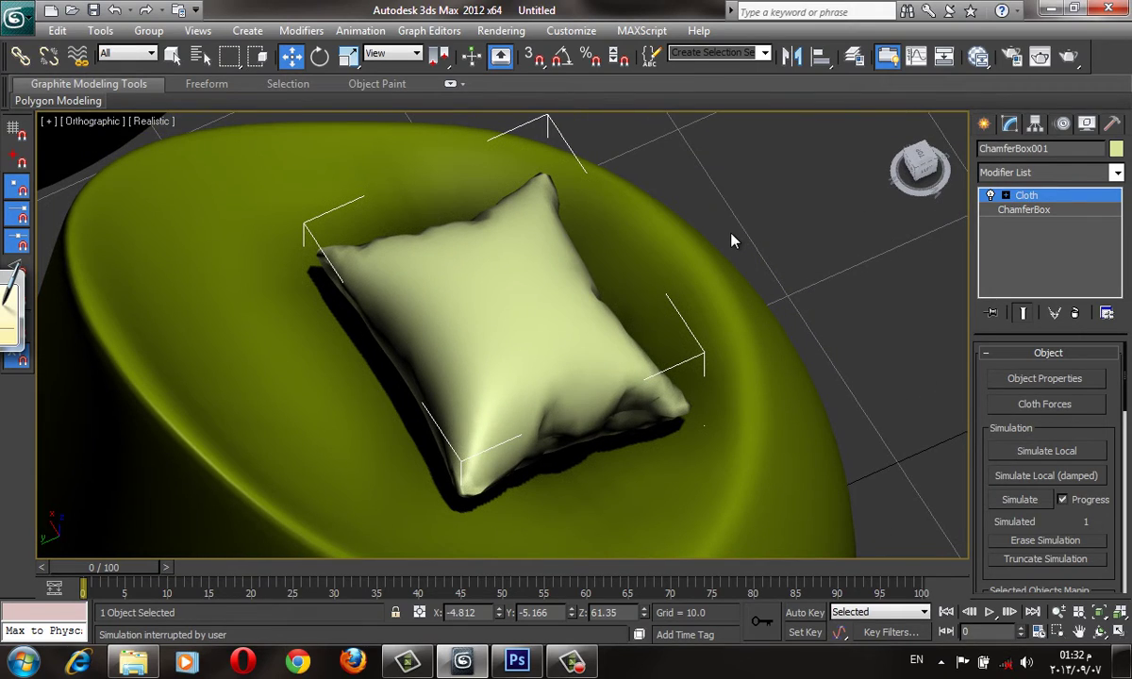
key("F4")
mouse_move(789, 323)
middle_mouse_down("alt")
mouse_move(752, 324)
mouse_move(705, 293)
middle_mouse_up("alt")
key("F4")
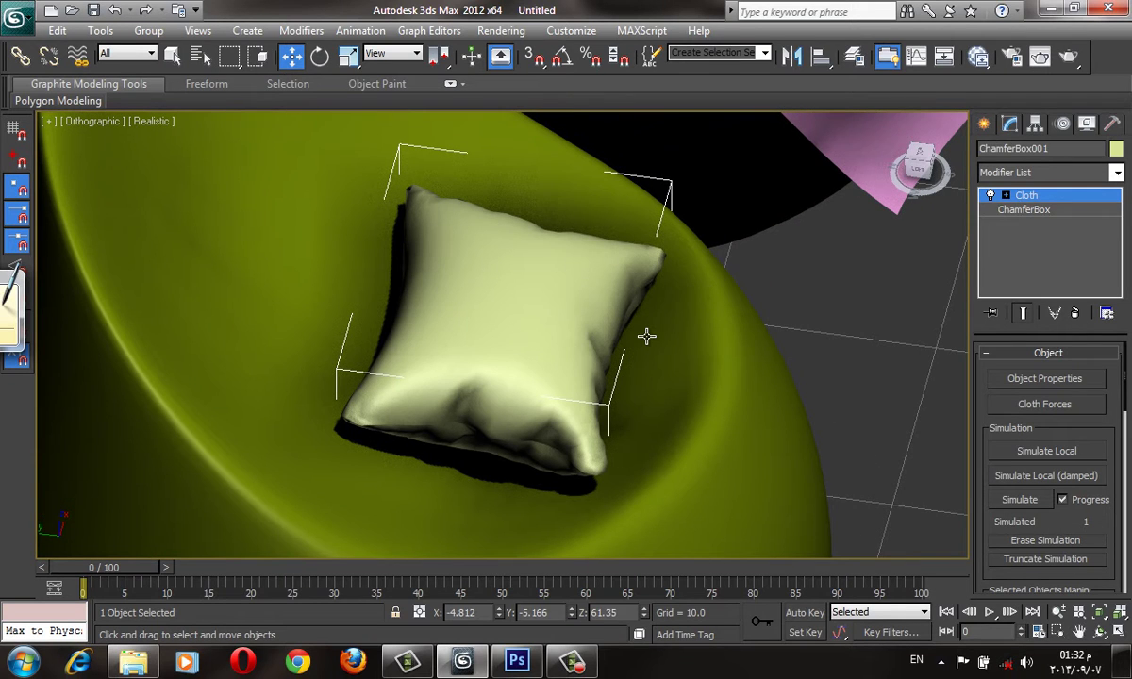
middle_click_drag(697, 338, 781, 369, "alt")
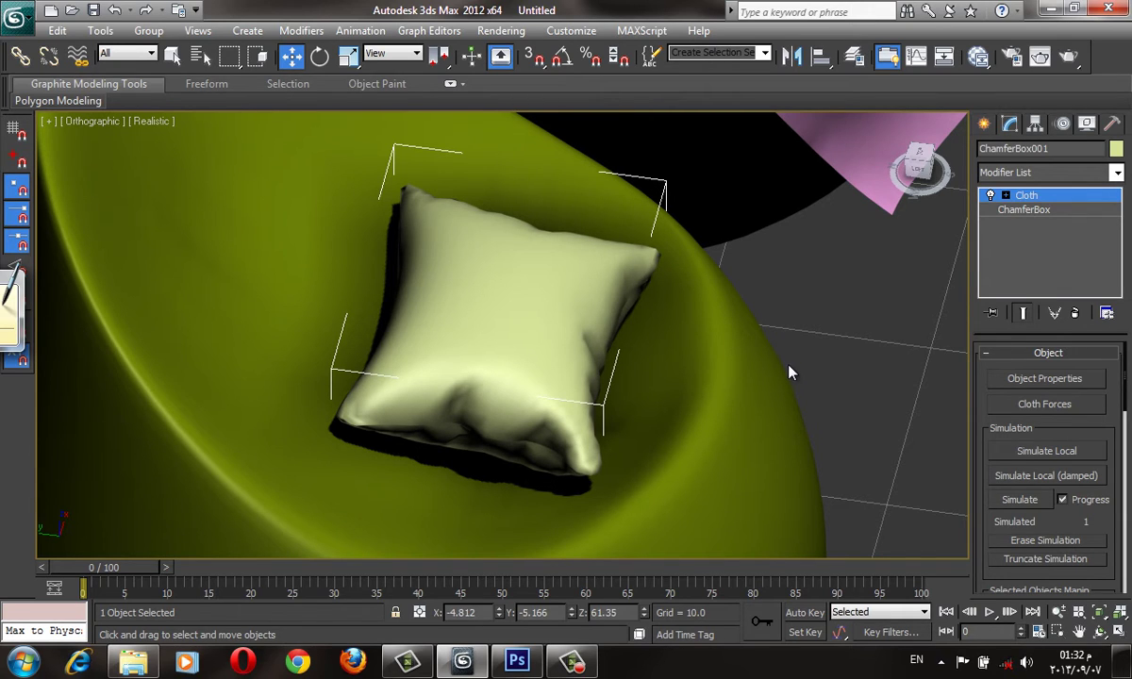
- Change ChamferBox001's cloth pressure to 2000 in Object Properties
scroll(849, 358, "down", 8)
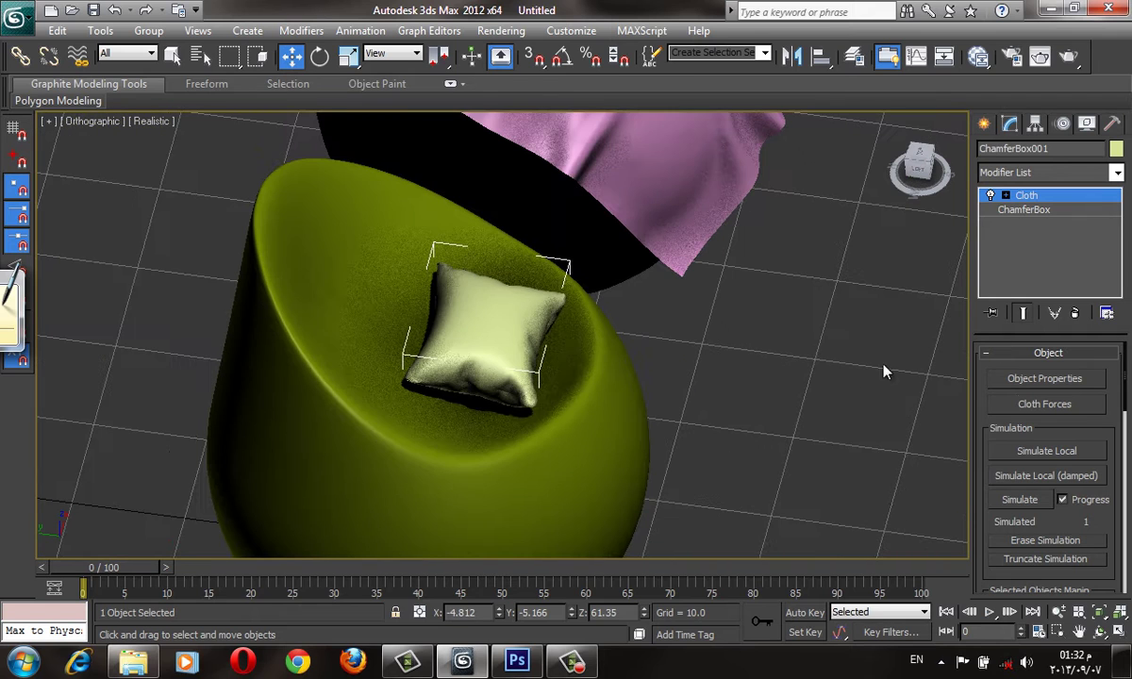
left_click(1044, 378)
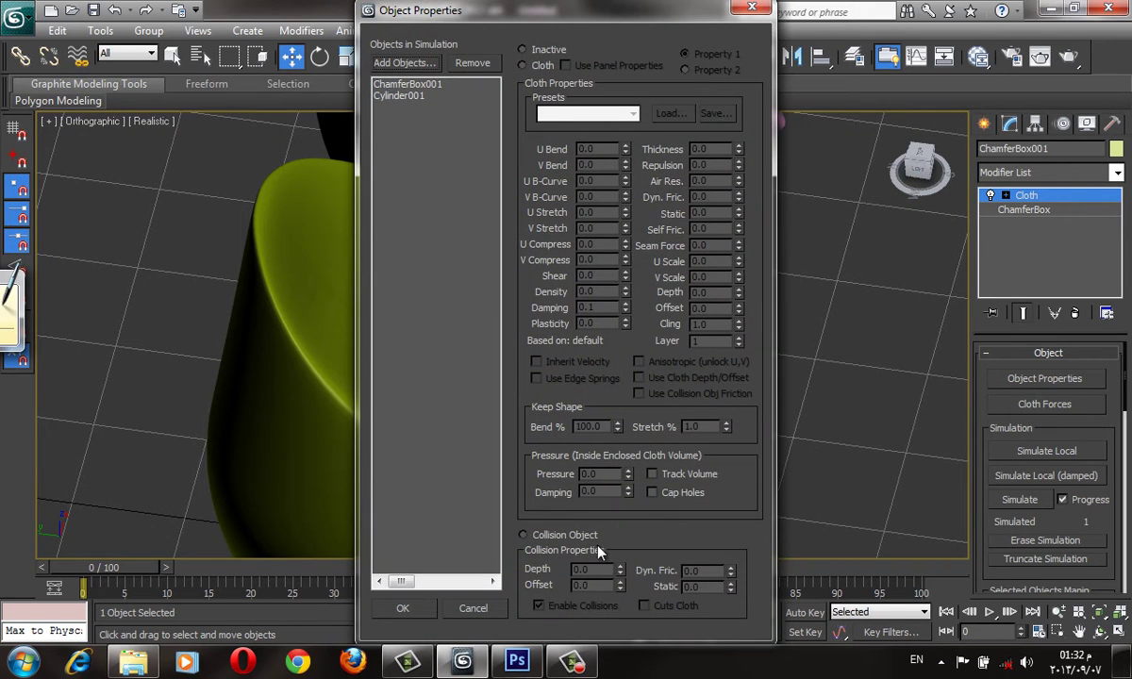
left_click(415, 84)
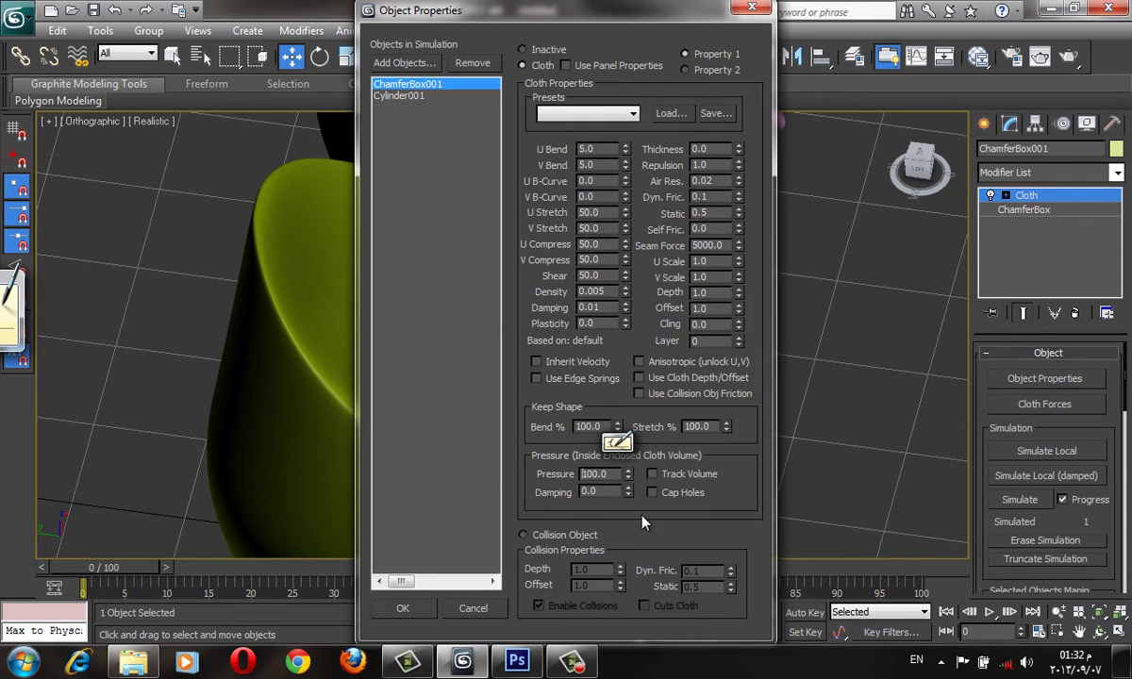
key("BackSpace")
key("BackSpace")
key("BackSpace")
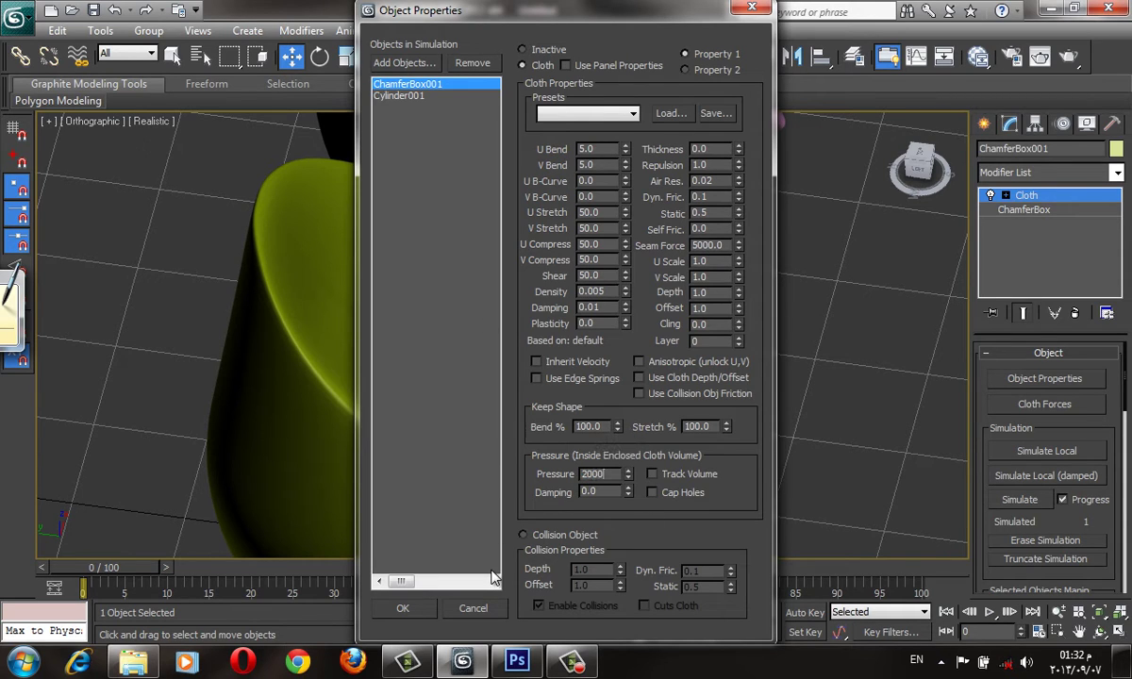
type(".")
type("2000")
key("Return")
left_click(429, 607)
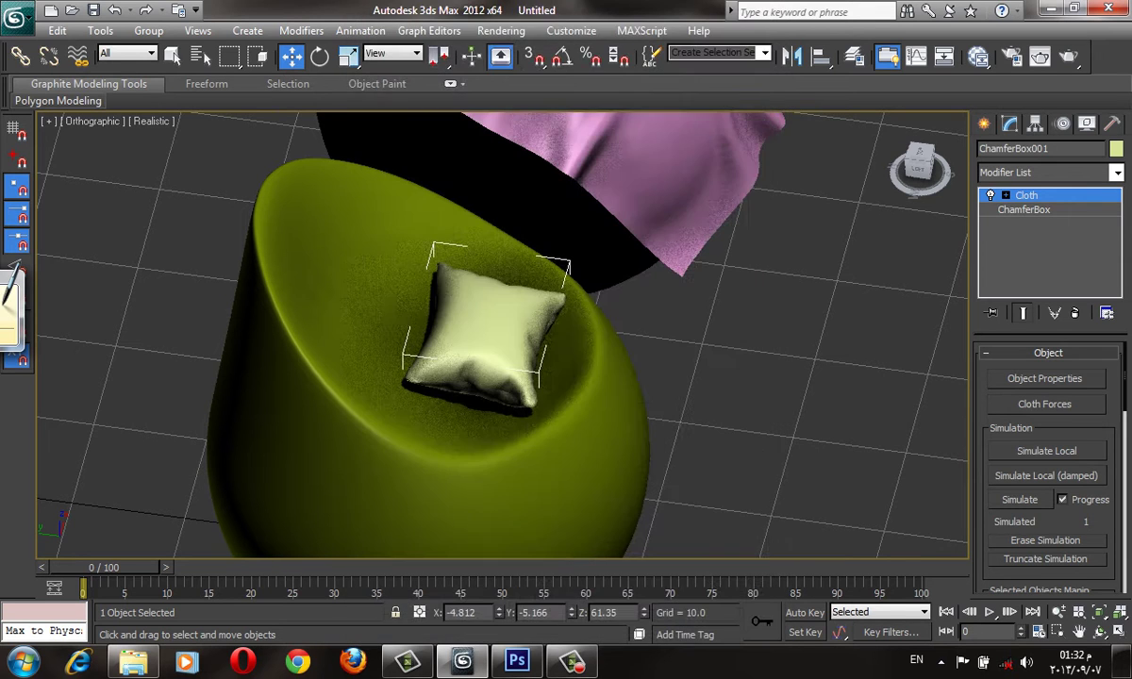
- Erase the simulation, re-run Simulate Local until the pillow settles in the seat, and reselect it
scroll(1070, 525, "down", 3)
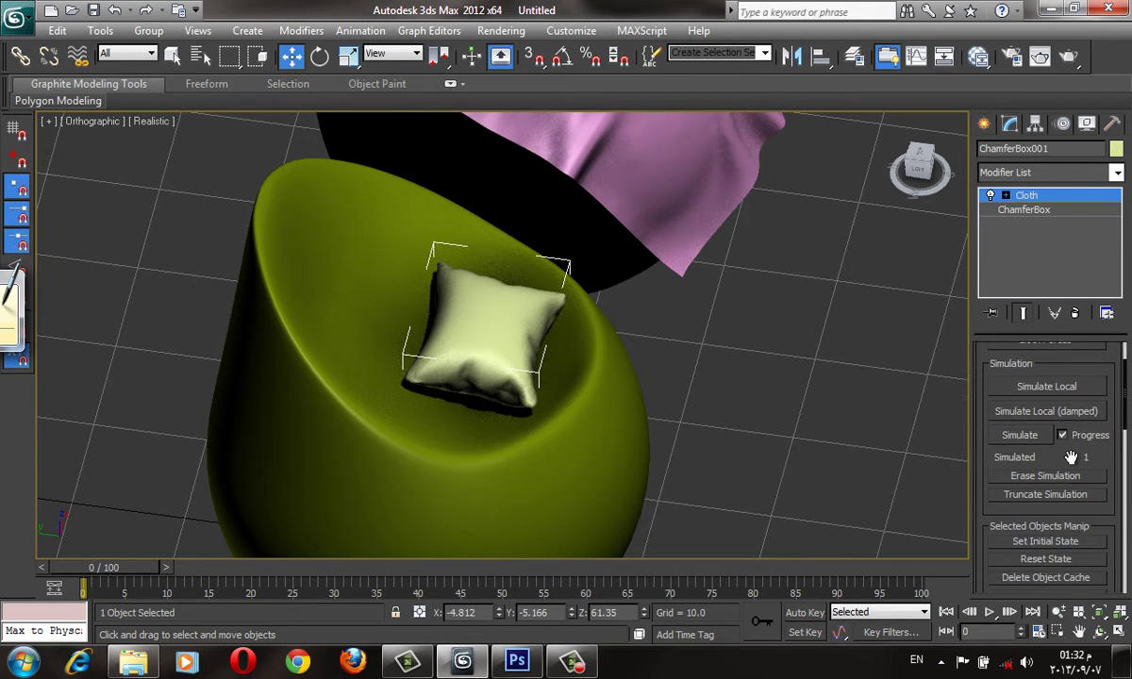
left_click(1062, 545)
scroll(1002, 453, "up", 1)
scroll(999, 434, "up", 2)
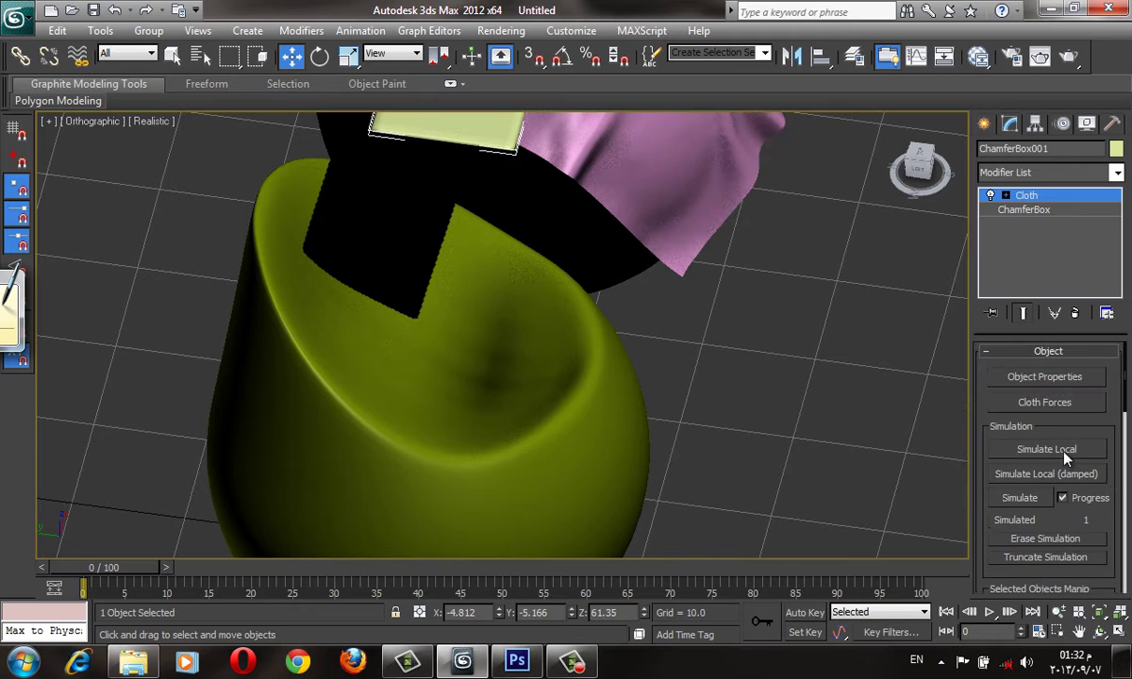
left_click(1000, 450)
mouse_move(874, 412)
middle_mouse_down("alt")
mouse_move(771, 404)
mouse_move(775, 424)
mouse_move(709, 446)
middle_mouse_up("alt")
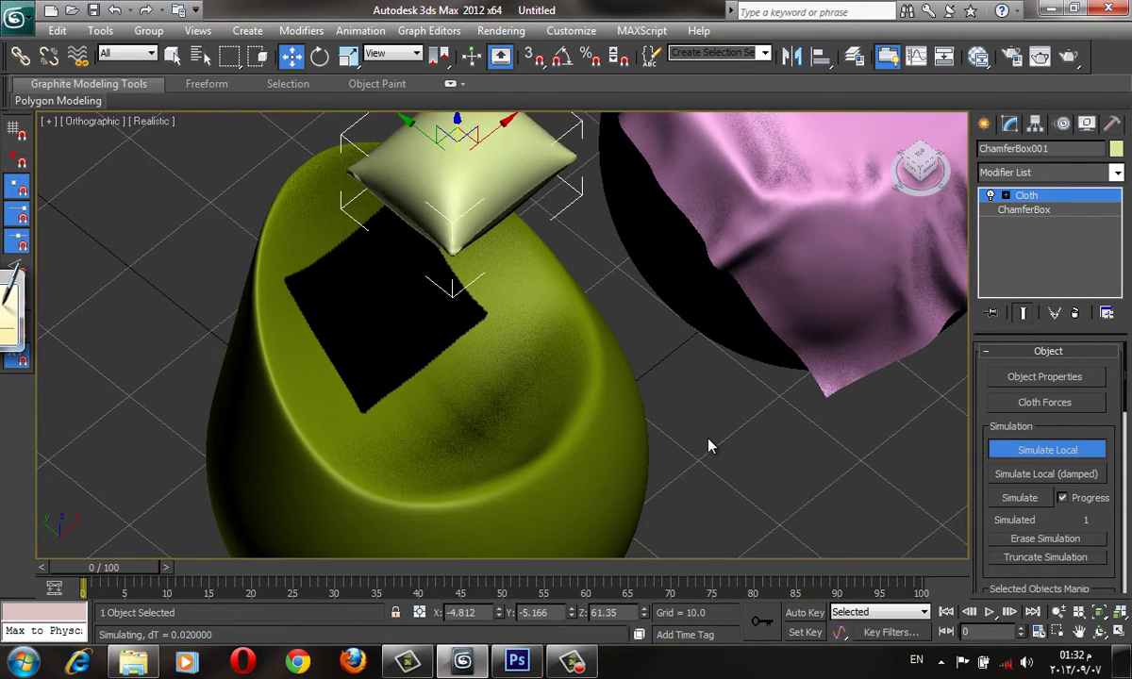
middle_click_drag(634, 417, 619, 323, "alt")
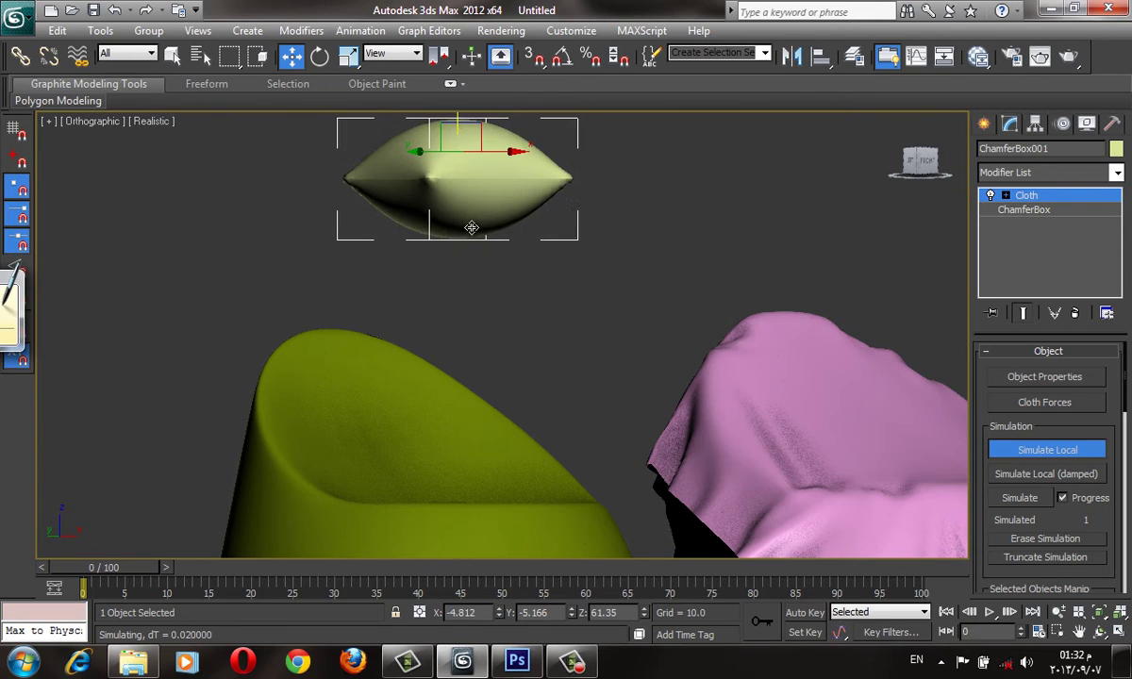
middle_click_drag(480, 222, 455, 303, "alt")
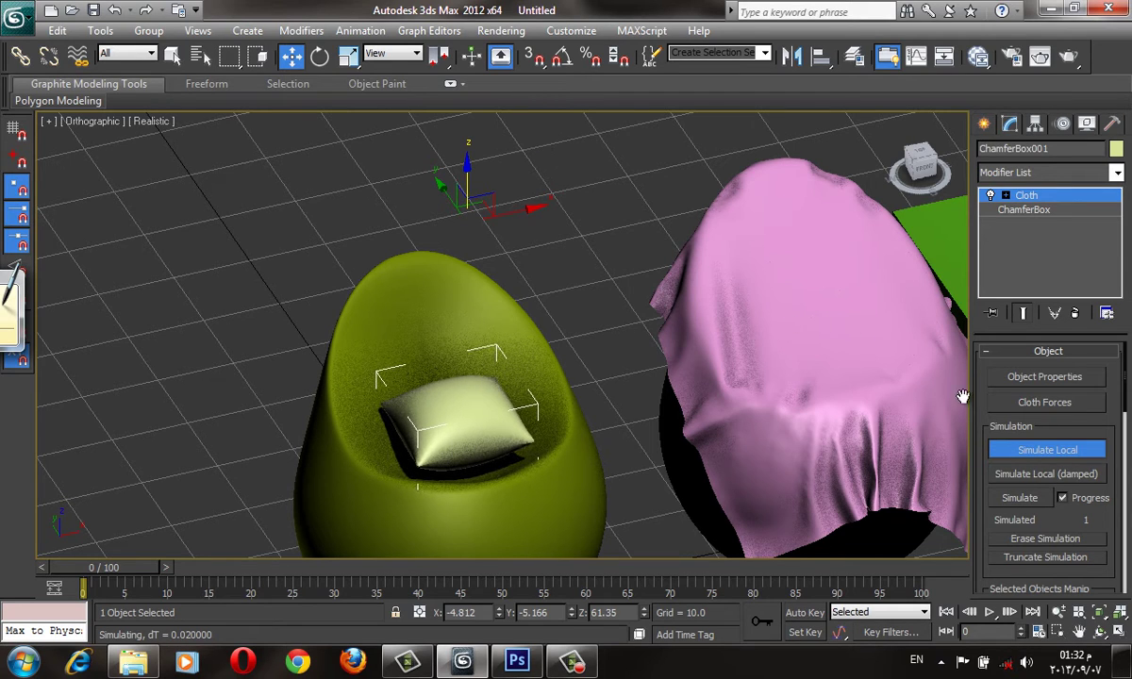
left_click(1047, 449)
mouse_move(585, 443)
middle_mouse_down("alt")
mouse_move(656, 457)
mouse_move(586, 416)
middle_mouse_up("alt")
left_click(657, 458)
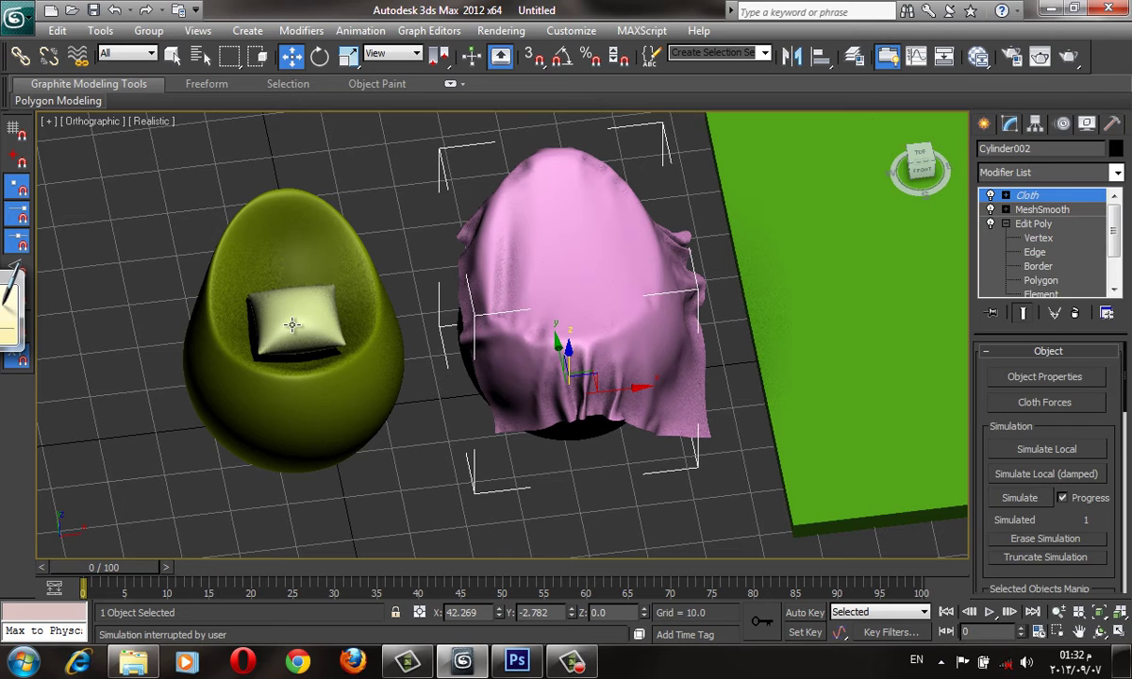
left_click(294, 324)
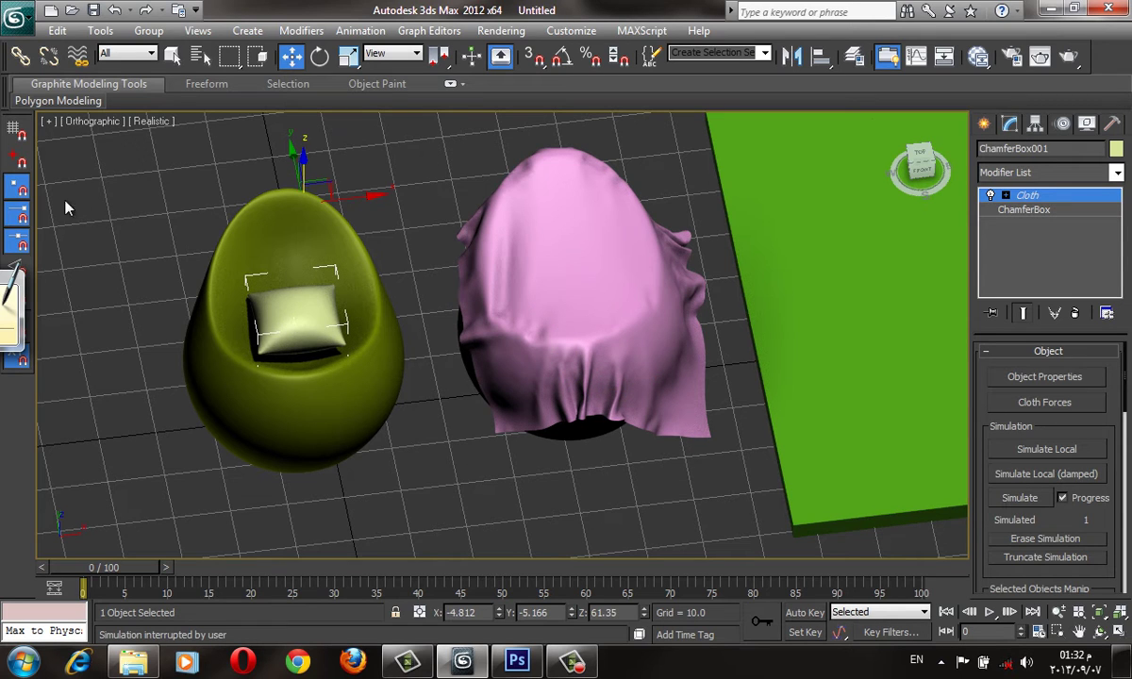
- Shift-drag an independent copy of the draped chair onto the green floor
mouse_move(361, 369)
middle_mouse_down("alt")
mouse_move(527, 394)
mouse_move(869, 376)
middle_mouse_up("alt")
left_click(545, 421)
left_click(528, 359)
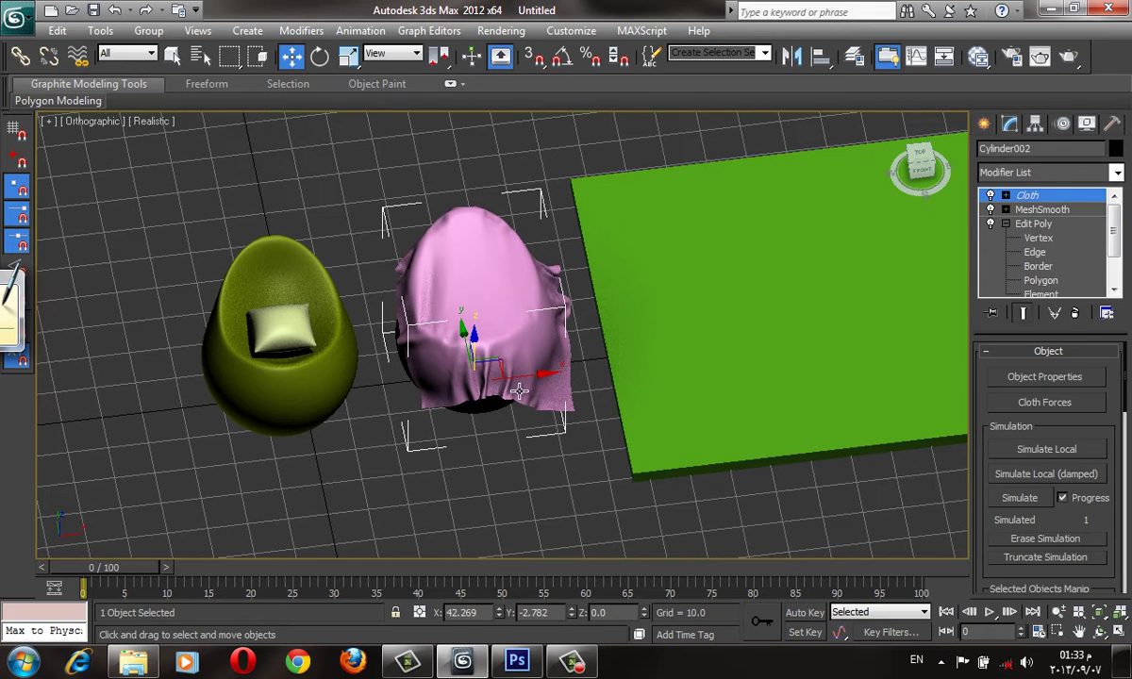
left_click_drag(472, 368, 745, 378, "shift")
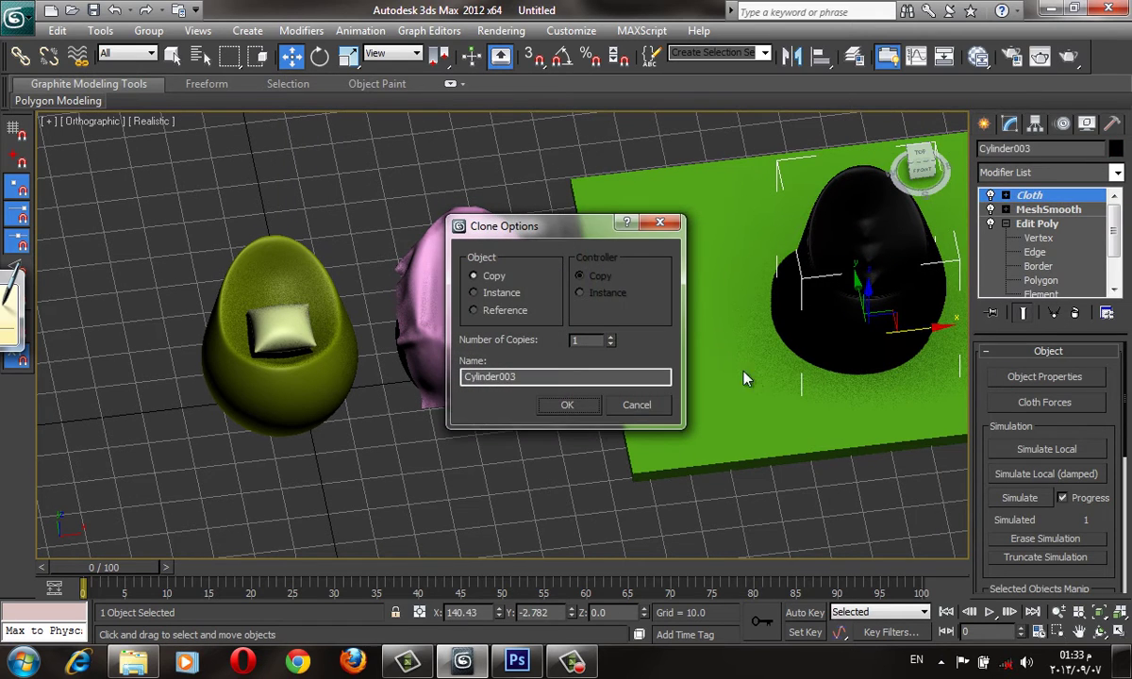
left_click(564, 408)
key("z")
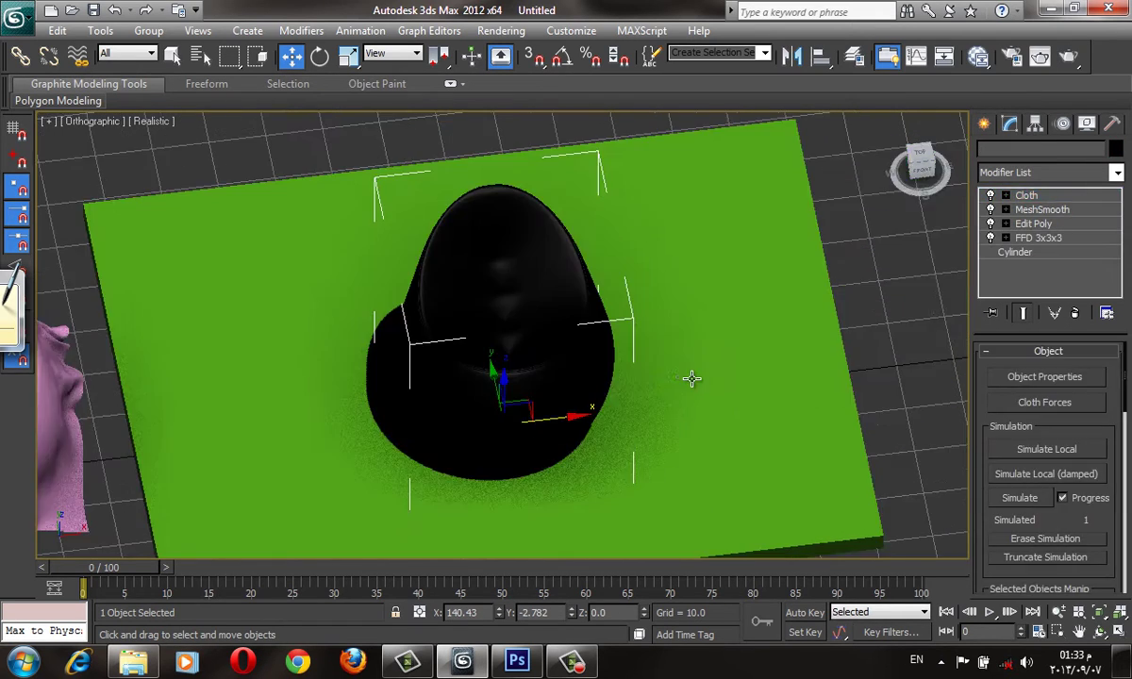
mouse_move(689, 379)
middle_mouse_down("alt")
mouse_move(831, 312)
mouse_move(563, 400)
mouse_move(729, 432)
mouse_move(556, 404)
mouse_move(844, 286)
middle_mouse_up("alt")
key("F4")
key("F4")
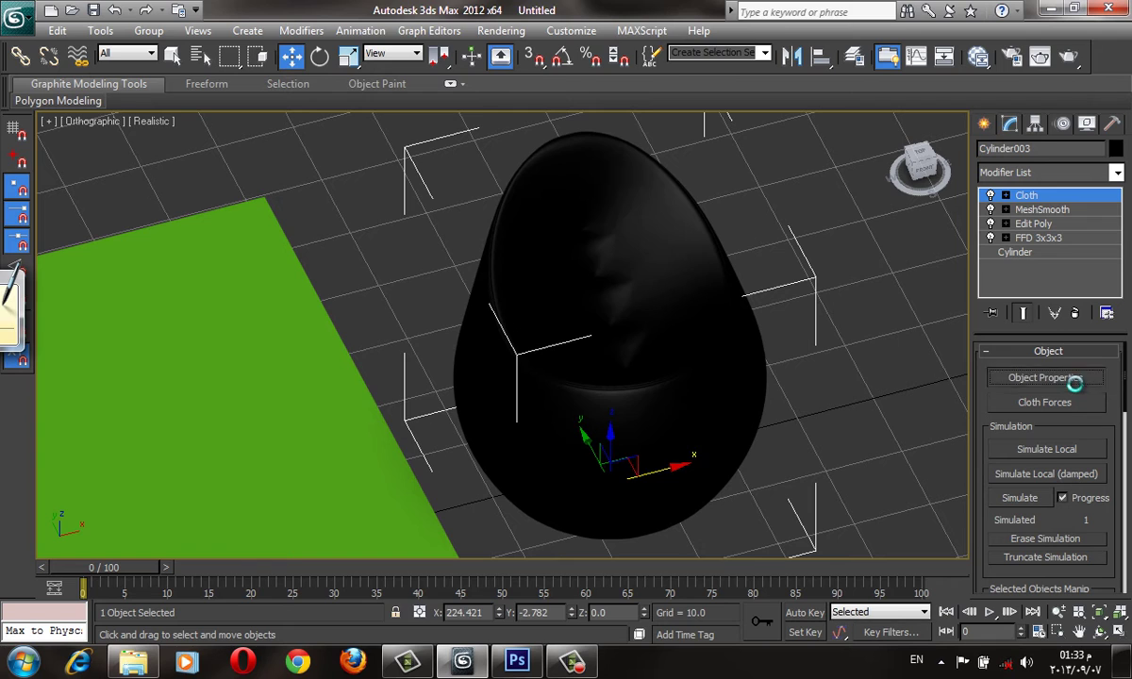
- Make Cylinder003 a cloth object with Pressure 90
left_click(1043, 376)
left_click(415, 84)
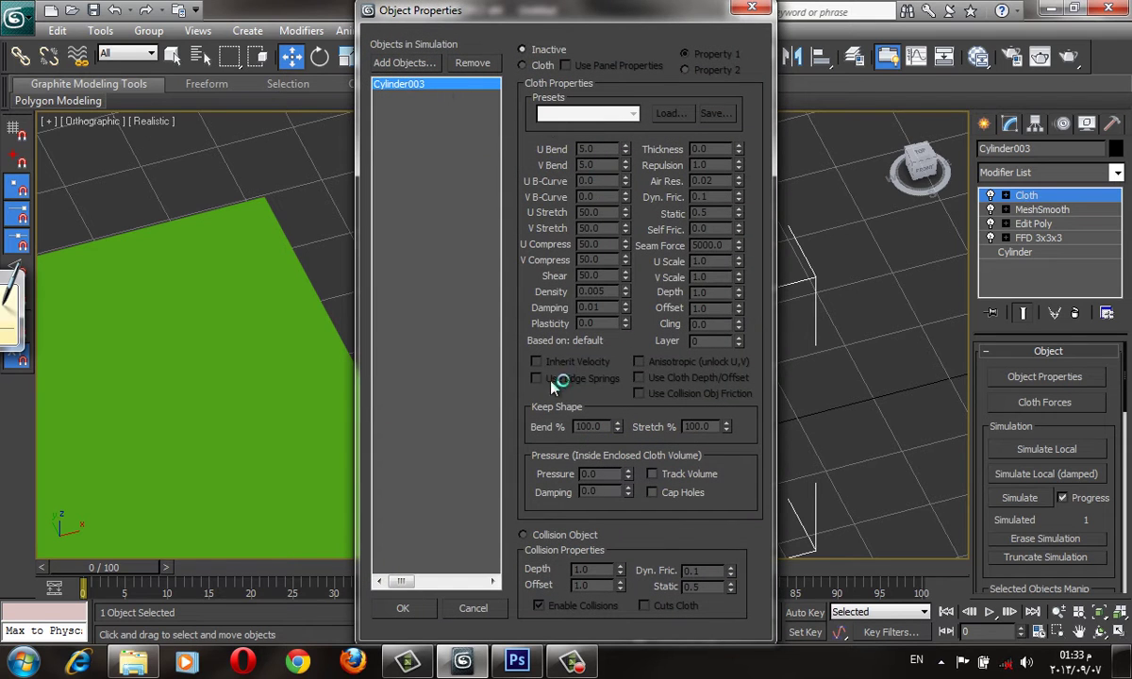
left_click(522, 65)
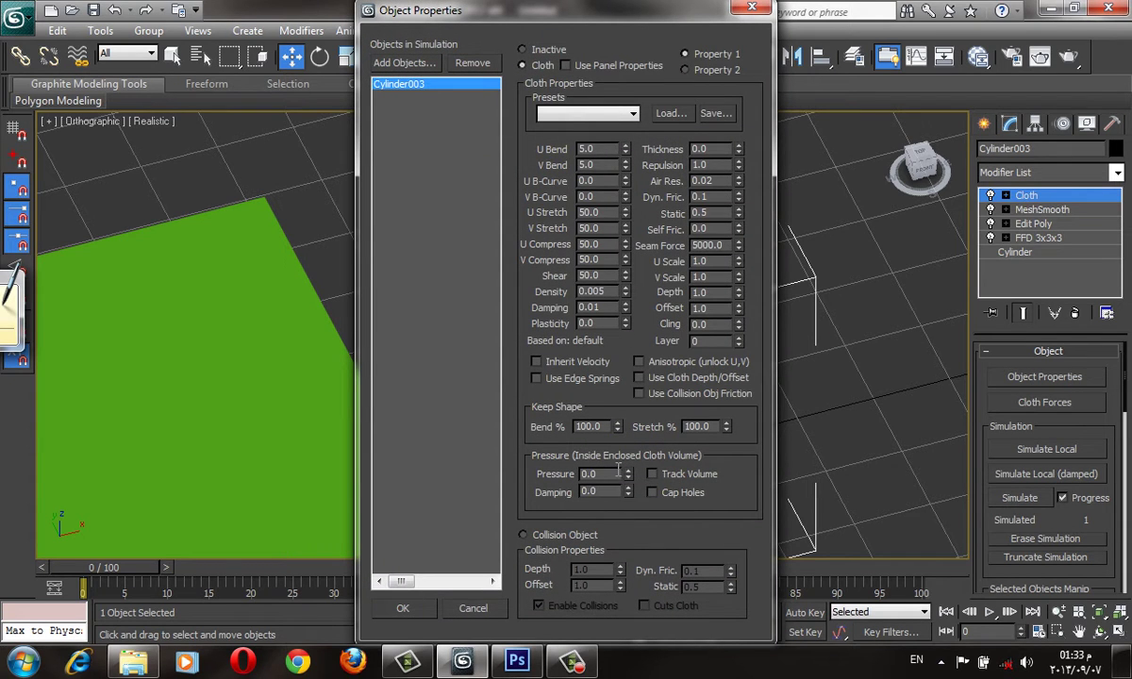
type("90")
left_click(402, 608)
middle_click_drag(615, 415, 608, 411, "alt")
scroll(608, 412, "up", 3)
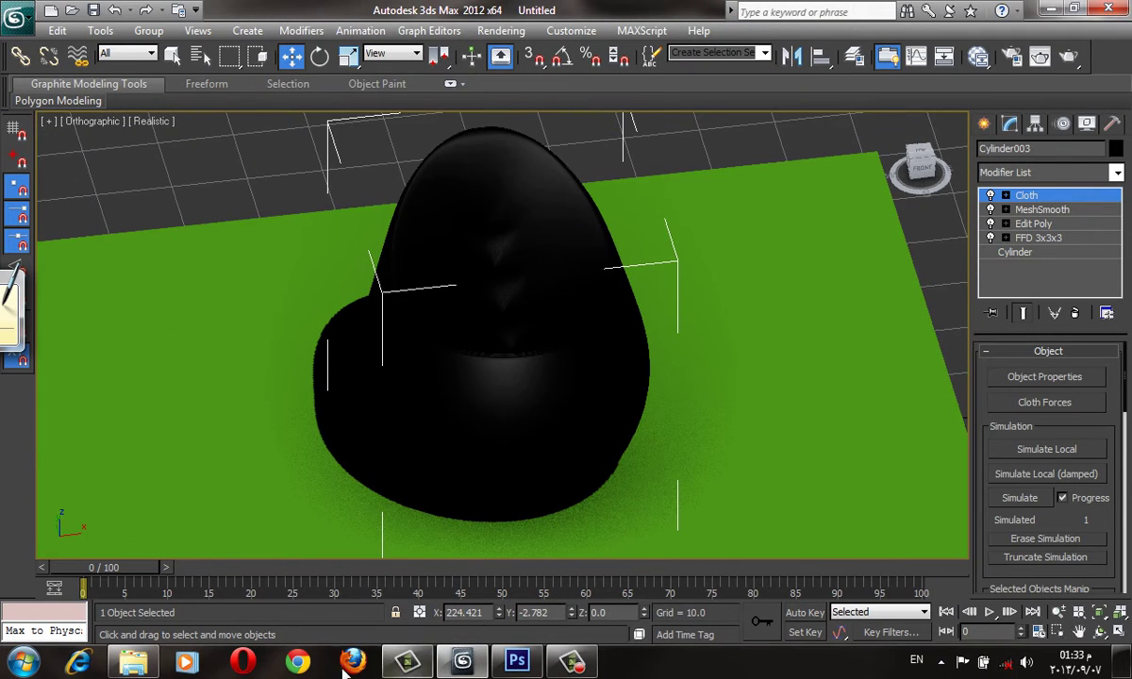
- View the 0012.jpg reference render of three egg chairs full screen, then close the viewer
left_click(133, 663)
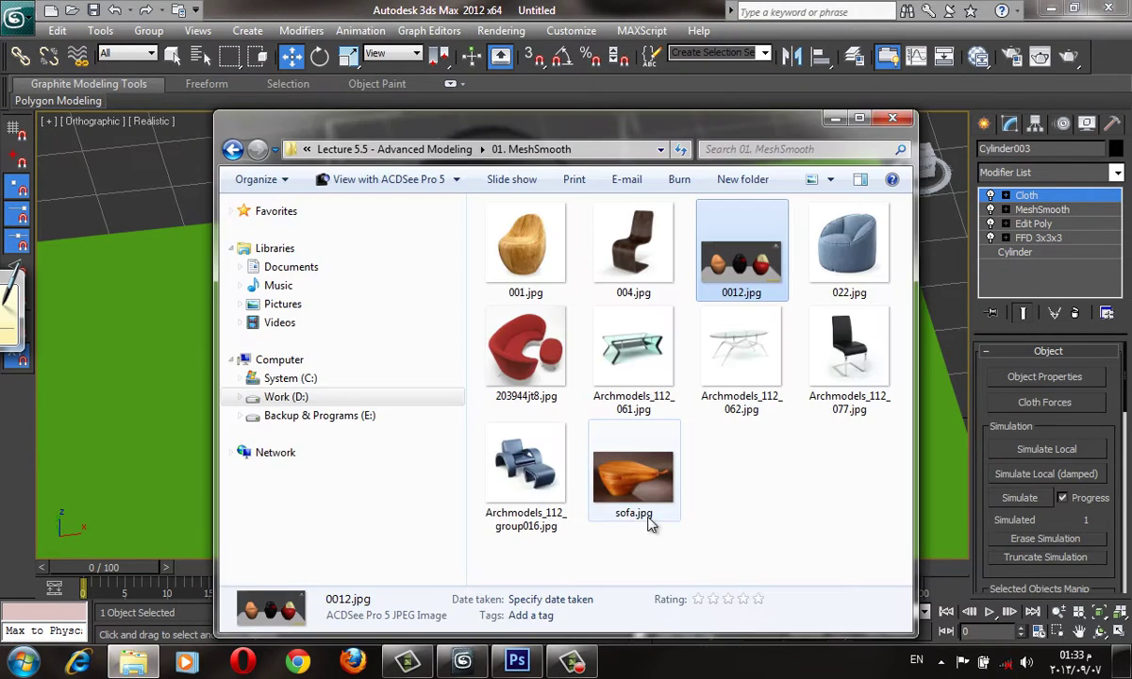
double_click(738, 250)
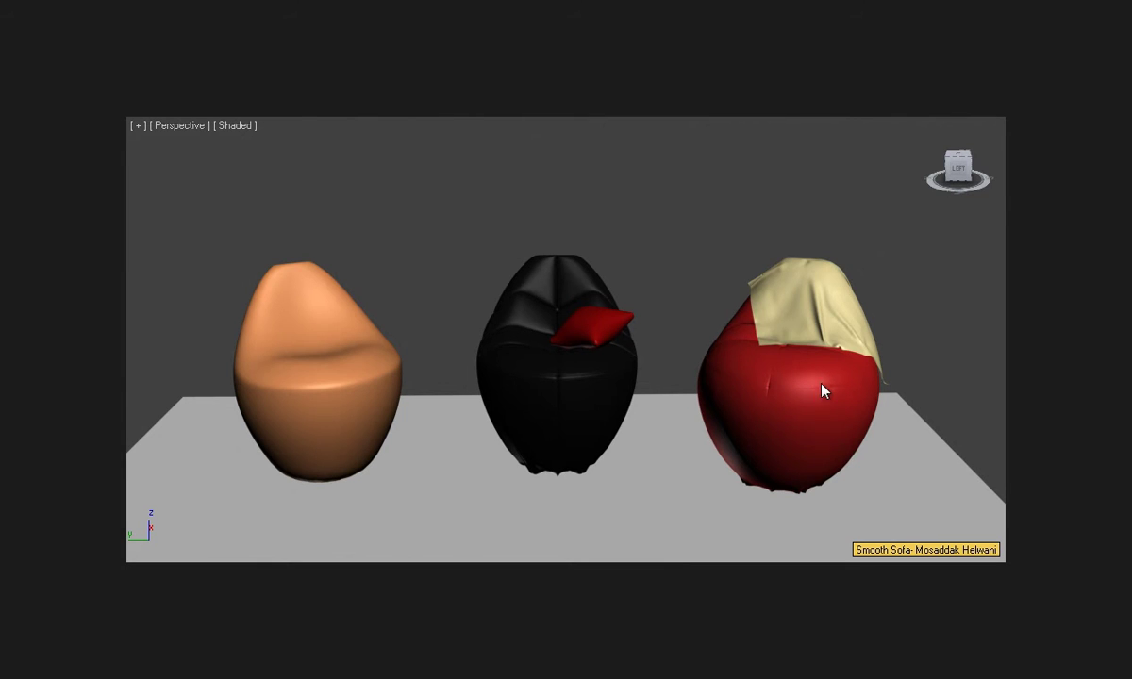
key("f")
key("Escape")
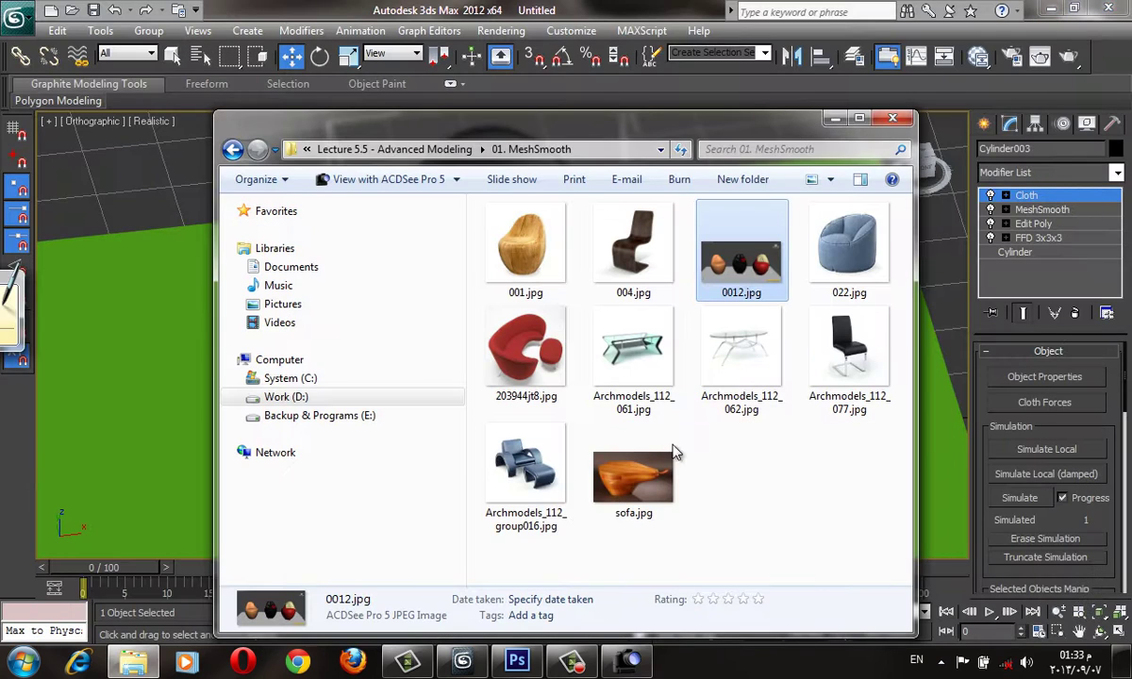
- Run a local cloth simulation on the black Cylinder003 chair and view it in wireframe, zoomed out
left_click(834, 120)
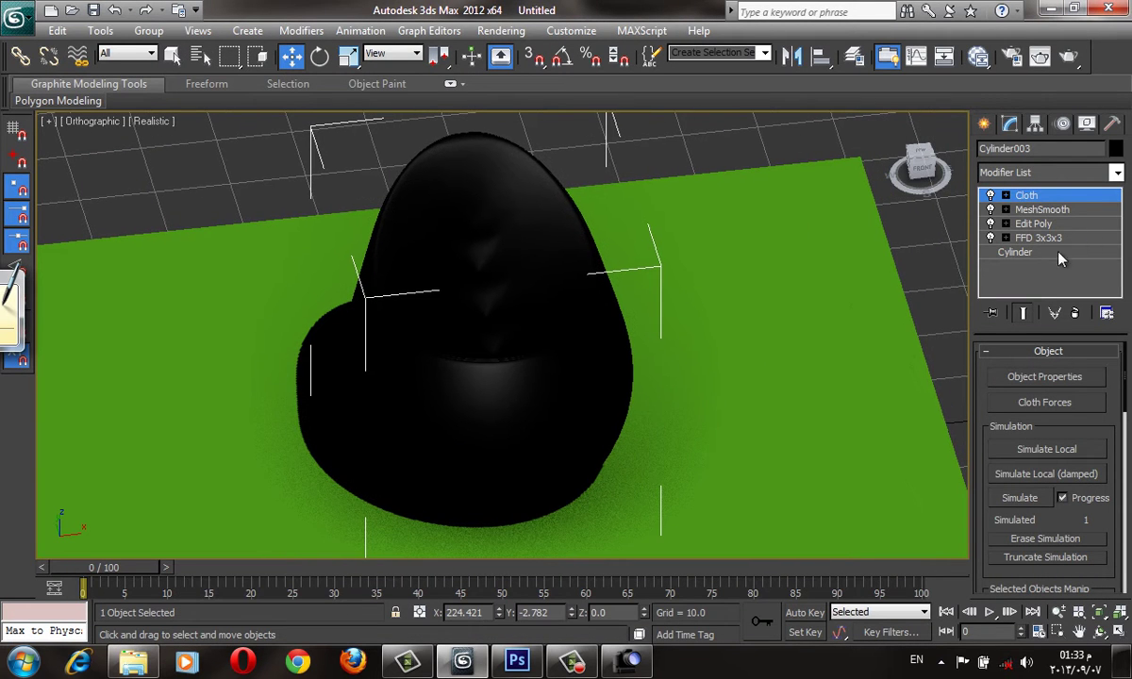
left_click(1067, 447)
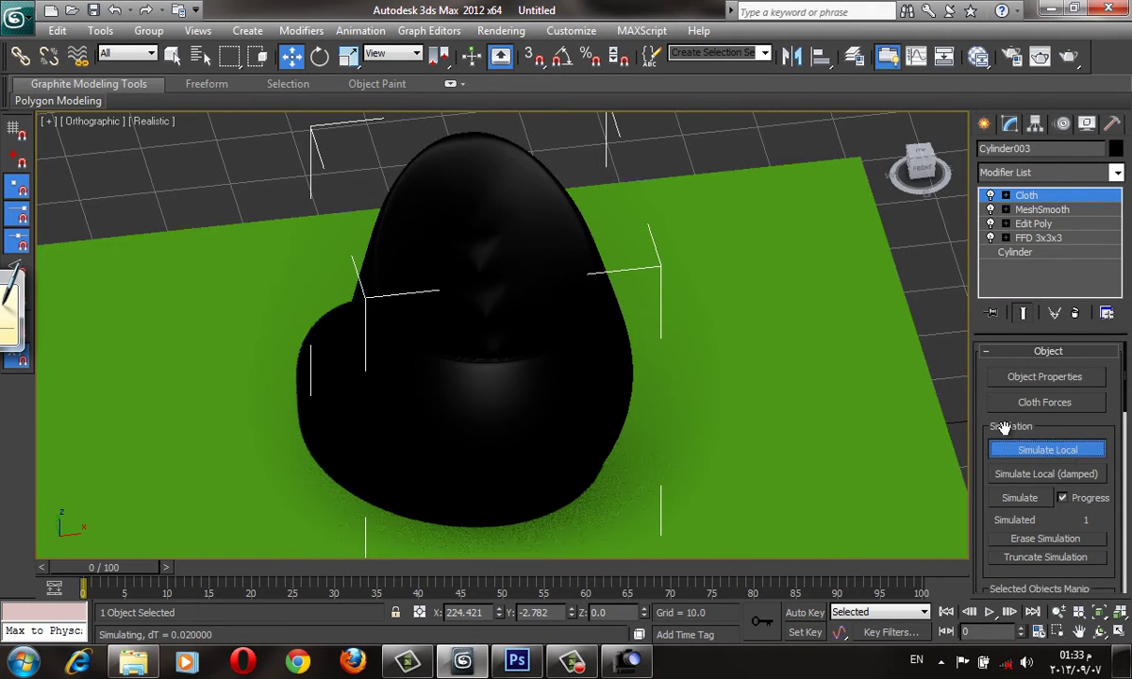
middle_click_drag(674, 339, 687, 365)
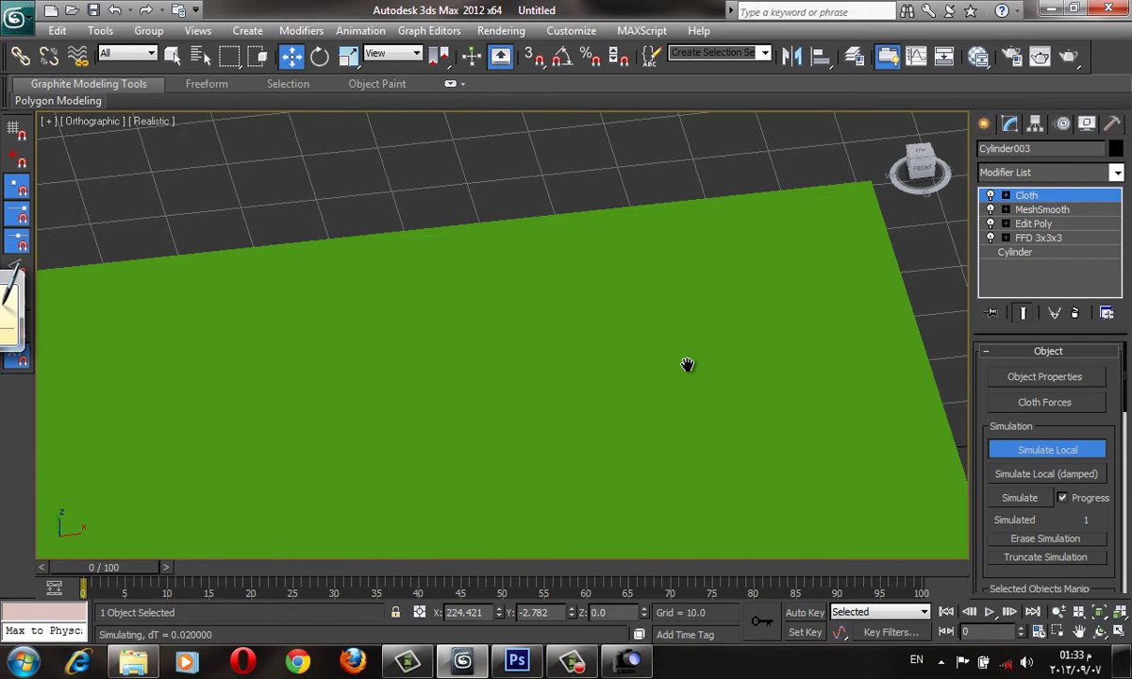
key("F3")
scroll(688, 368, "down", 3)
scroll(687, 368, "down", 2)
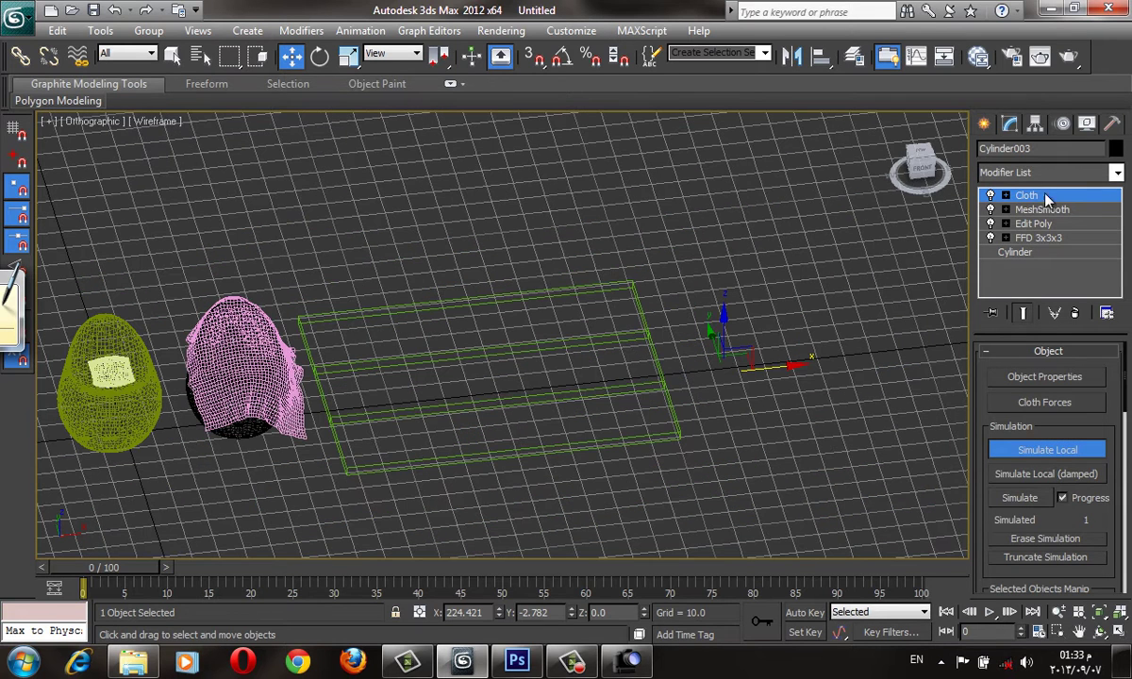
- Return to the black chair's modifier stack in the Modify panel
left_click(990, 124)
left_click(1011, 125)
scroll(1080, 555, "down", 1)
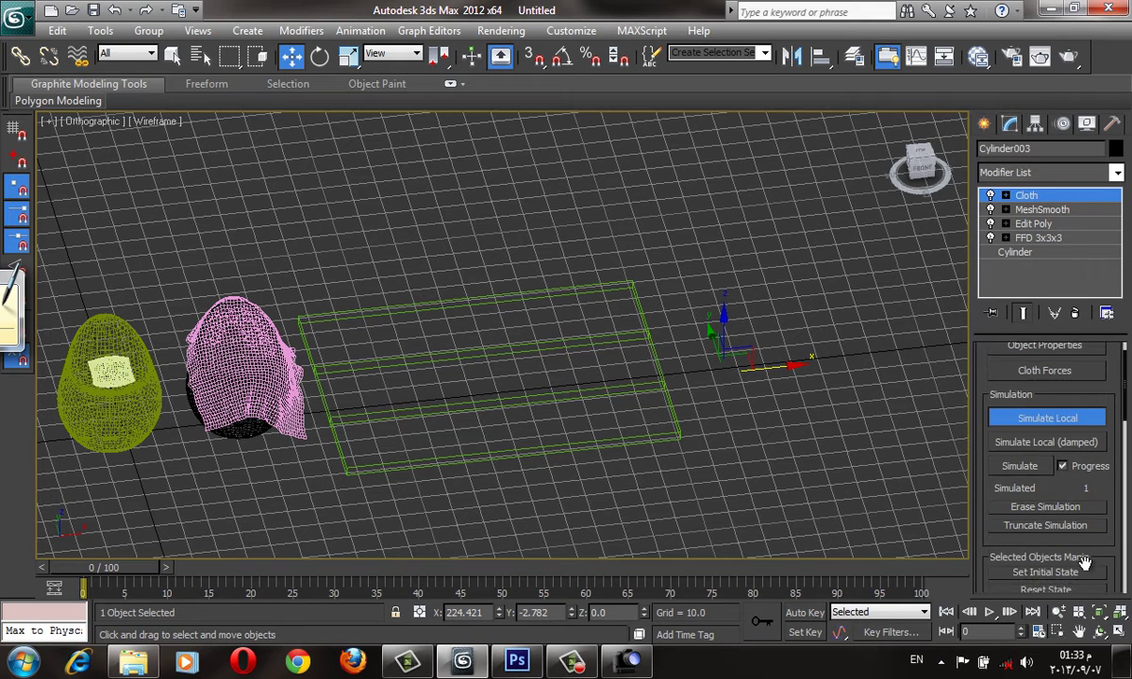
scroll(1090, 559, "down", 1)
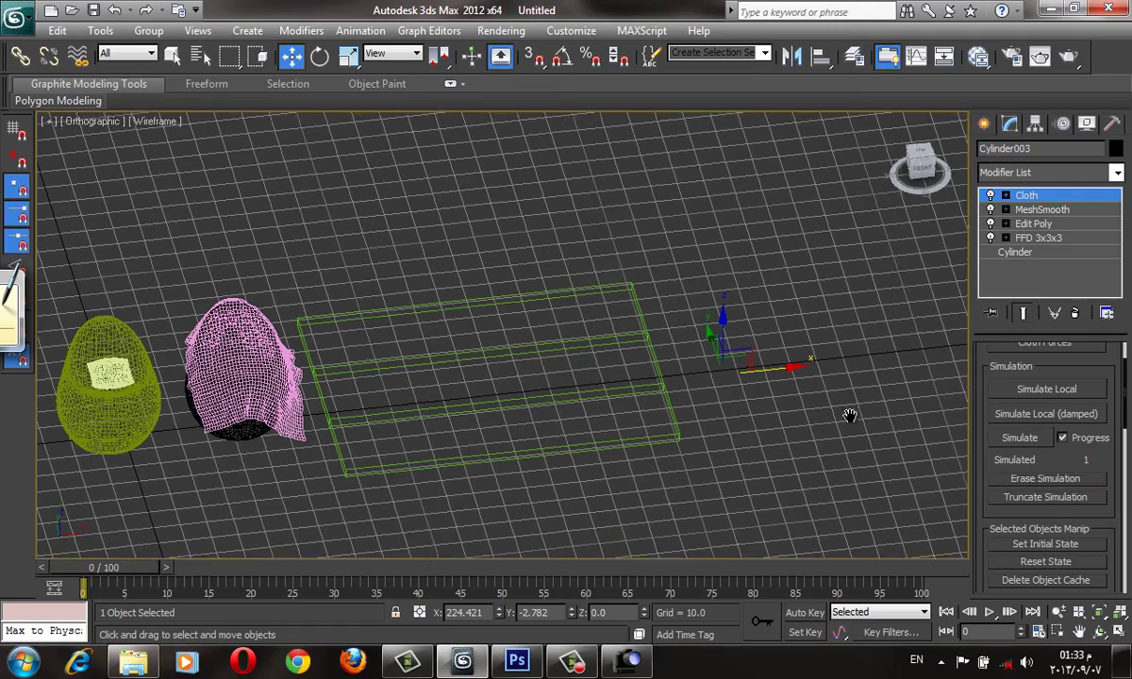
scroll(741, 397, "down", 5)
scroll(681, 361, "up", 4)
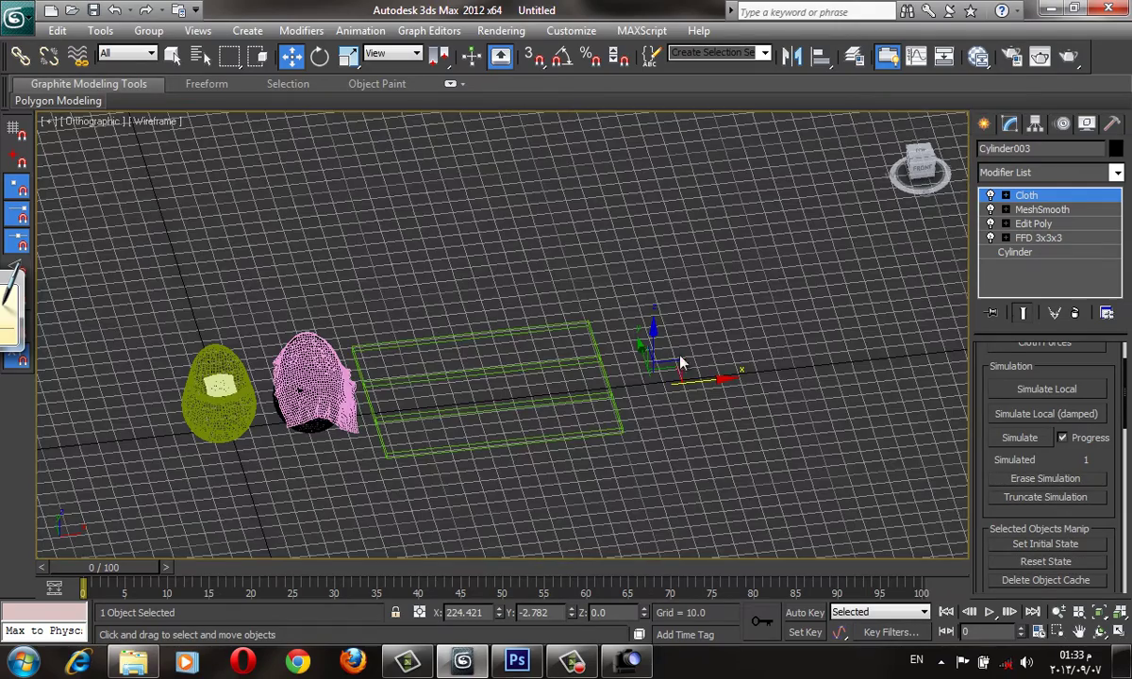
- Delete the black chair's Cloth modifier and return to a realistic-shaded perspective view
left_click(1074, 312)
scroll(741, 396, "up", 4)
scroll(740, 396, "up", 3)
key("F3")
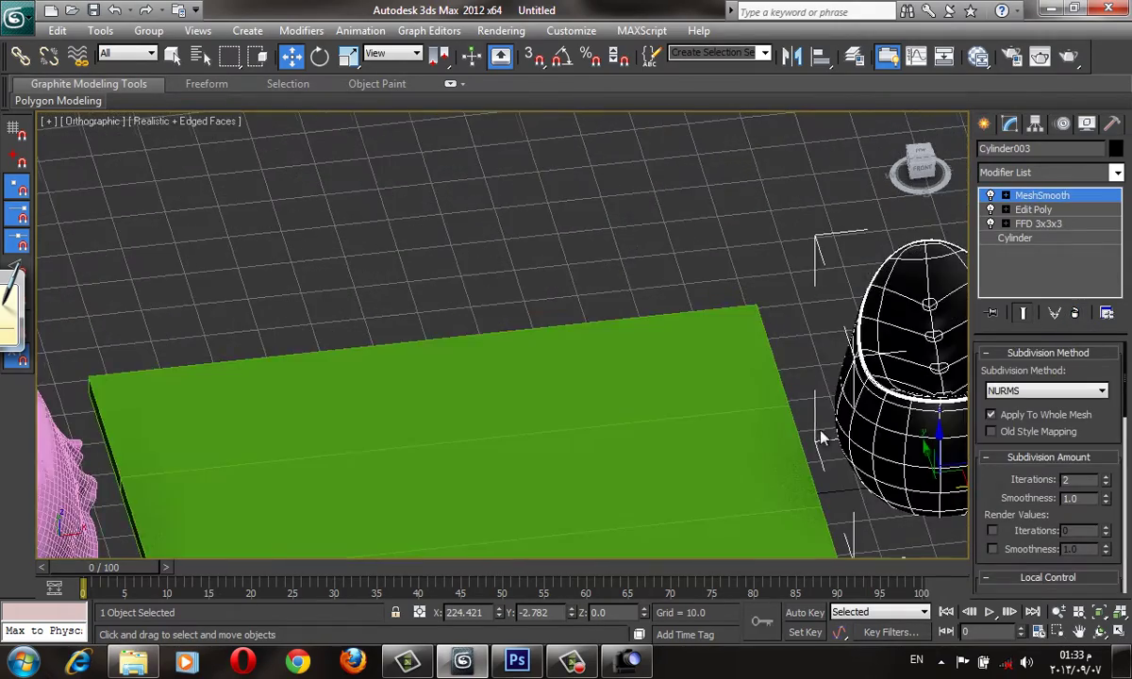
key("F4")
scroll(731, 442, "up", 2)
key("p")
middle_click_drag(643, 467, 674, 445, "alt")
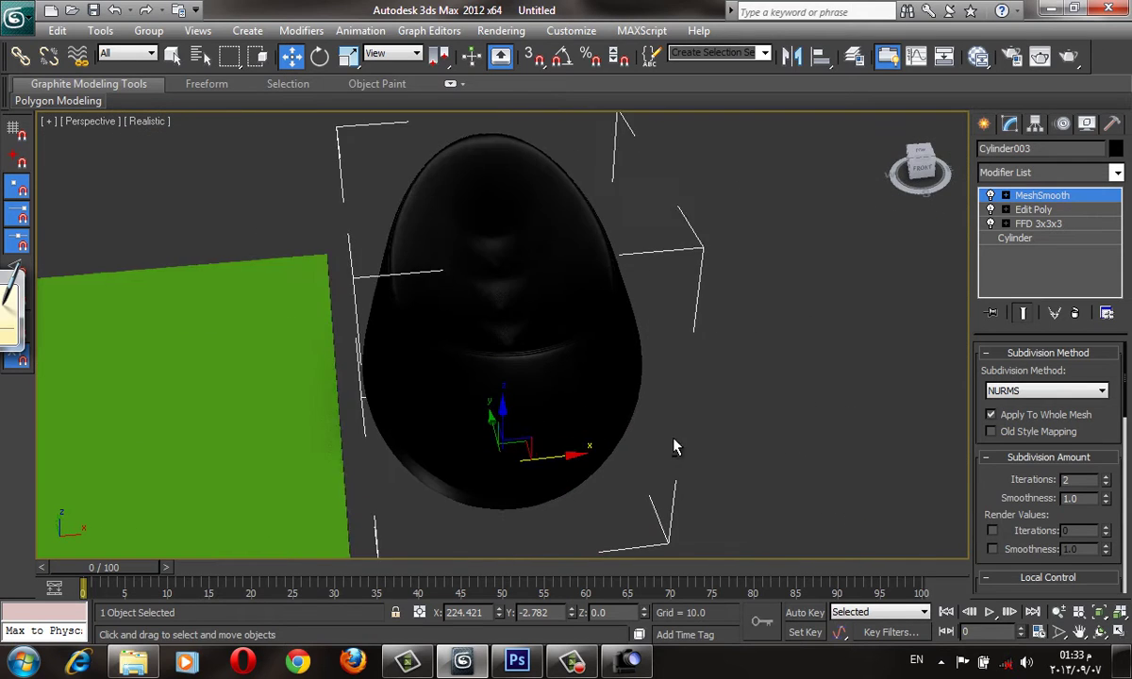
- Add a fresh Cloth modifier to the black chair
left_click(1022, 173)
type("c")
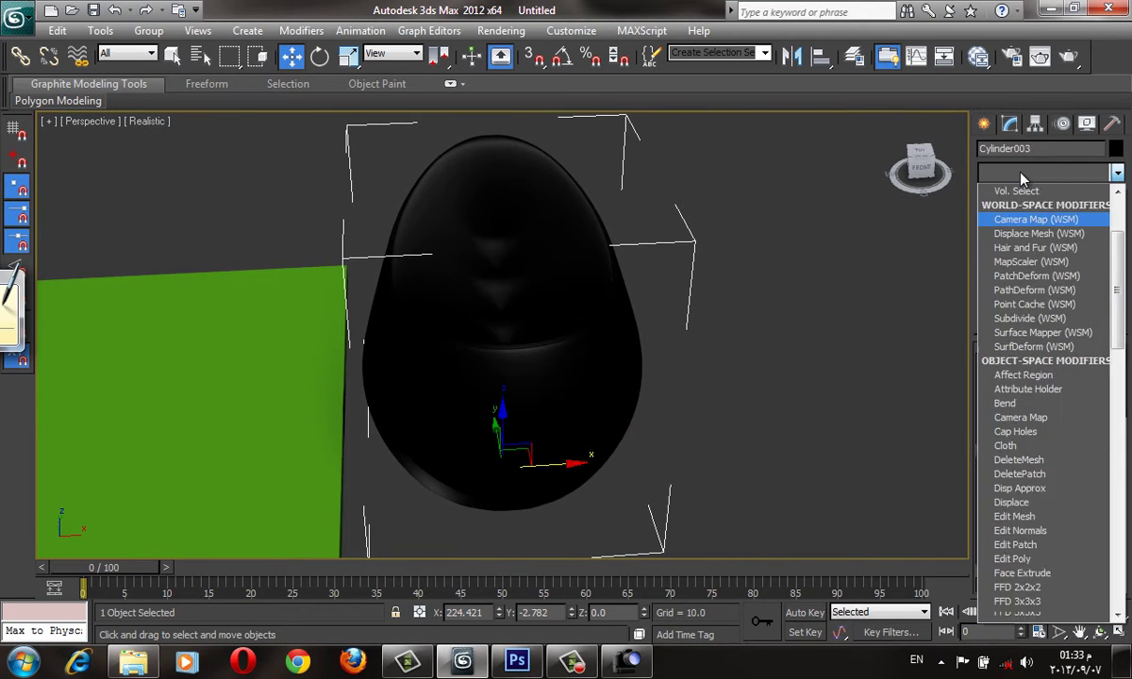
type("loth")
key("Return")
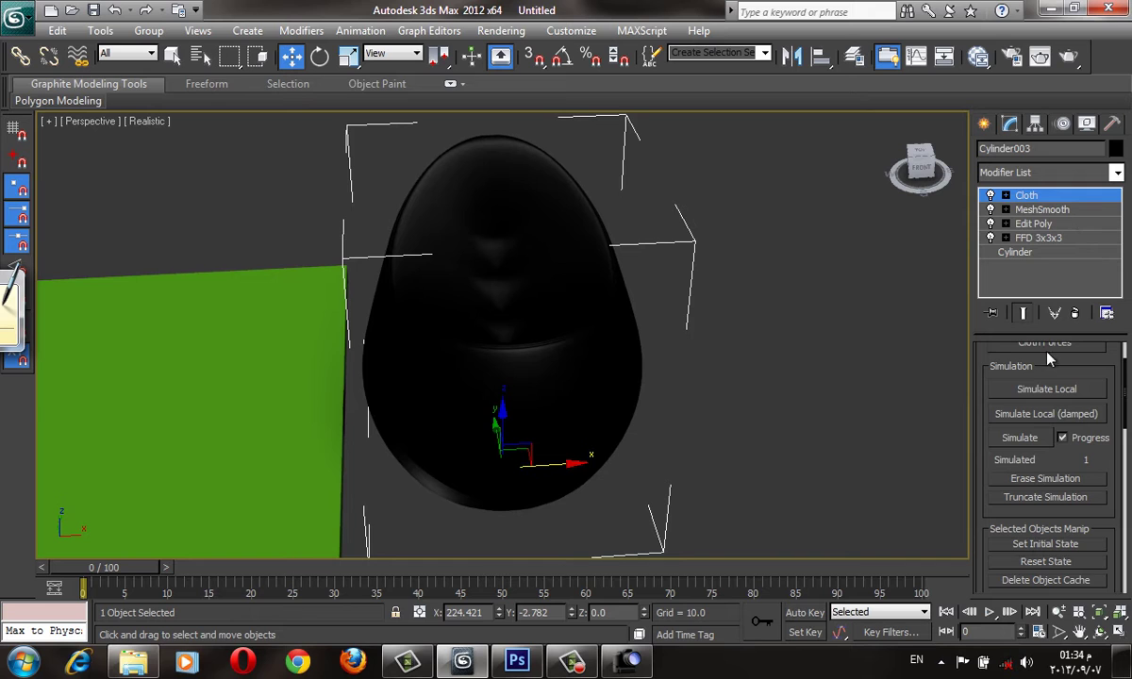
scroll(1049, 359, "up", 2)
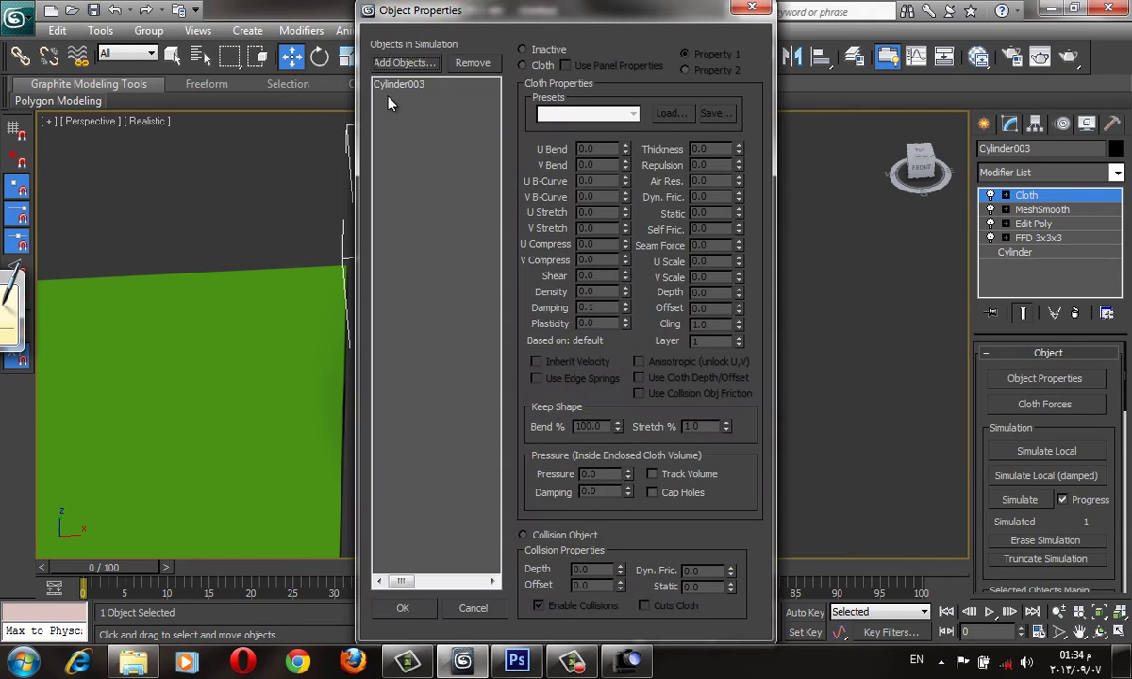
- Make the chair a cloth object with pressure 10 and start a local simulation
left_click(378, 84)
left_click(594, 538)
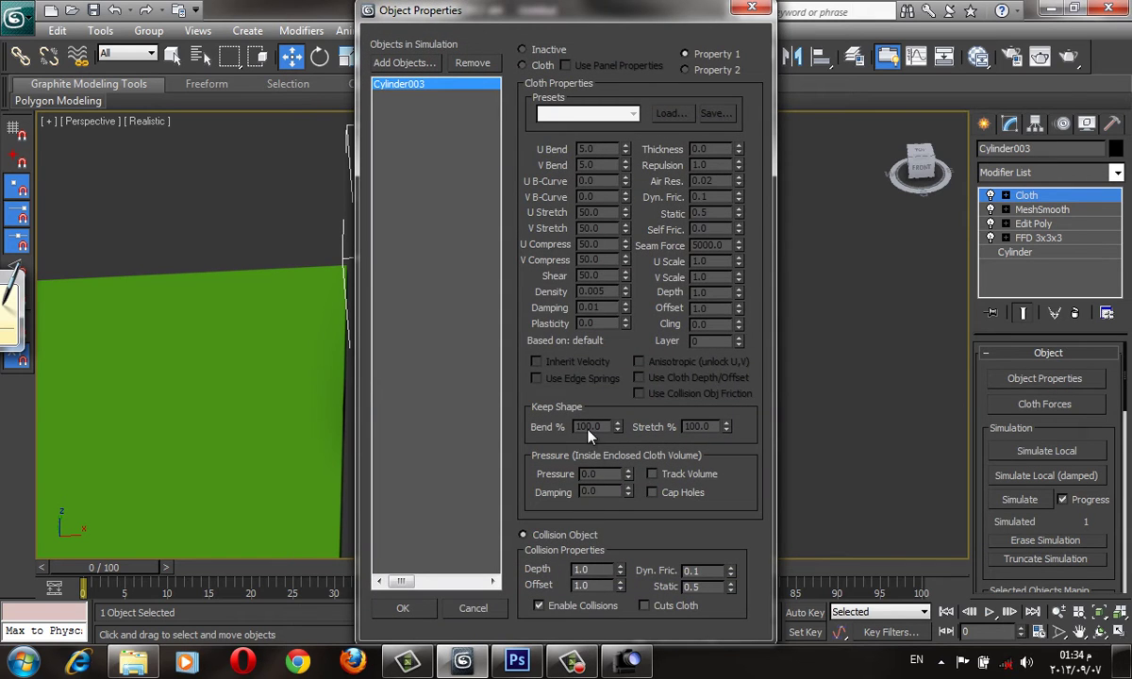
left_click(542, 66)
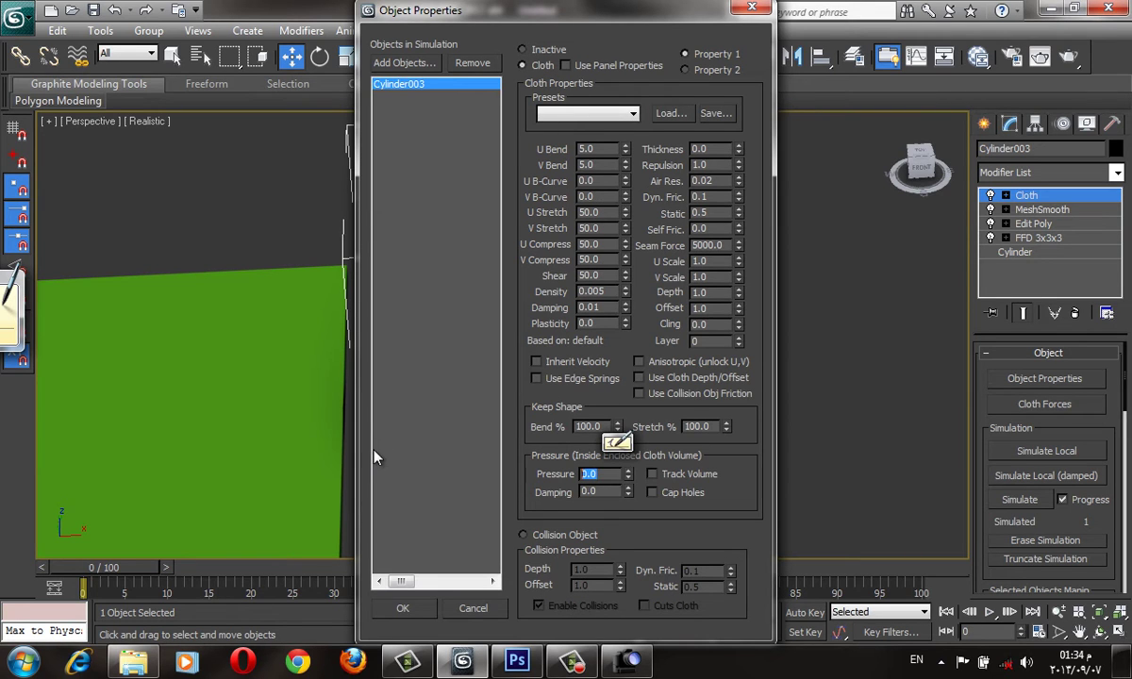
type("10")
left_click(403, 608)
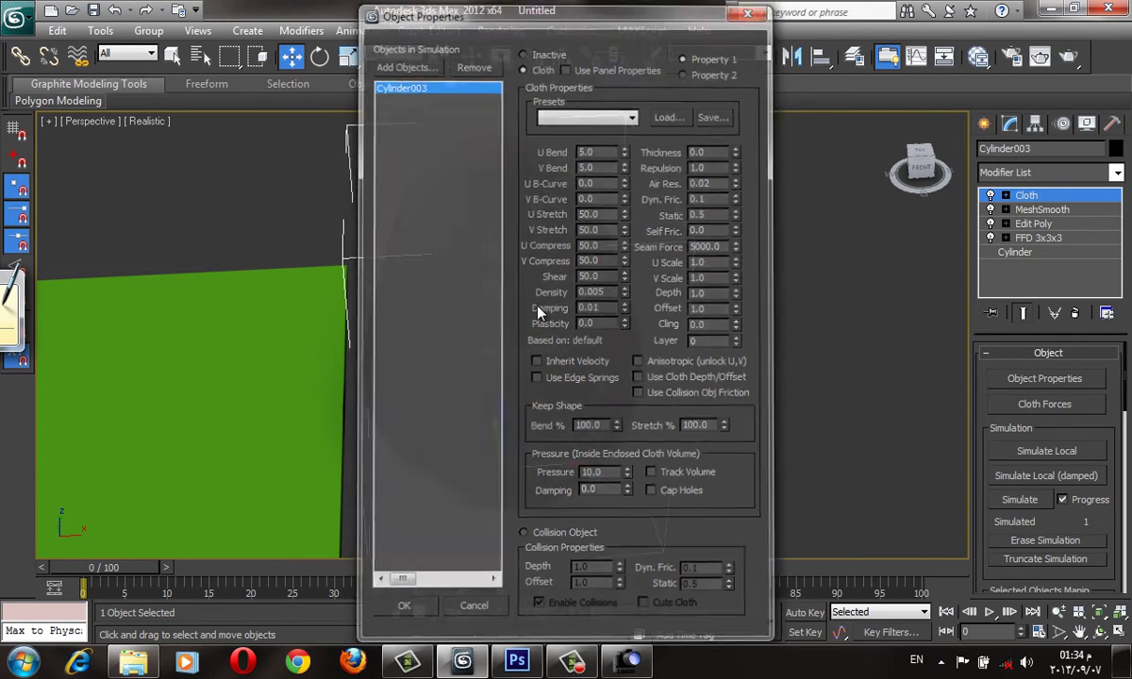
left_click(1090, 453)
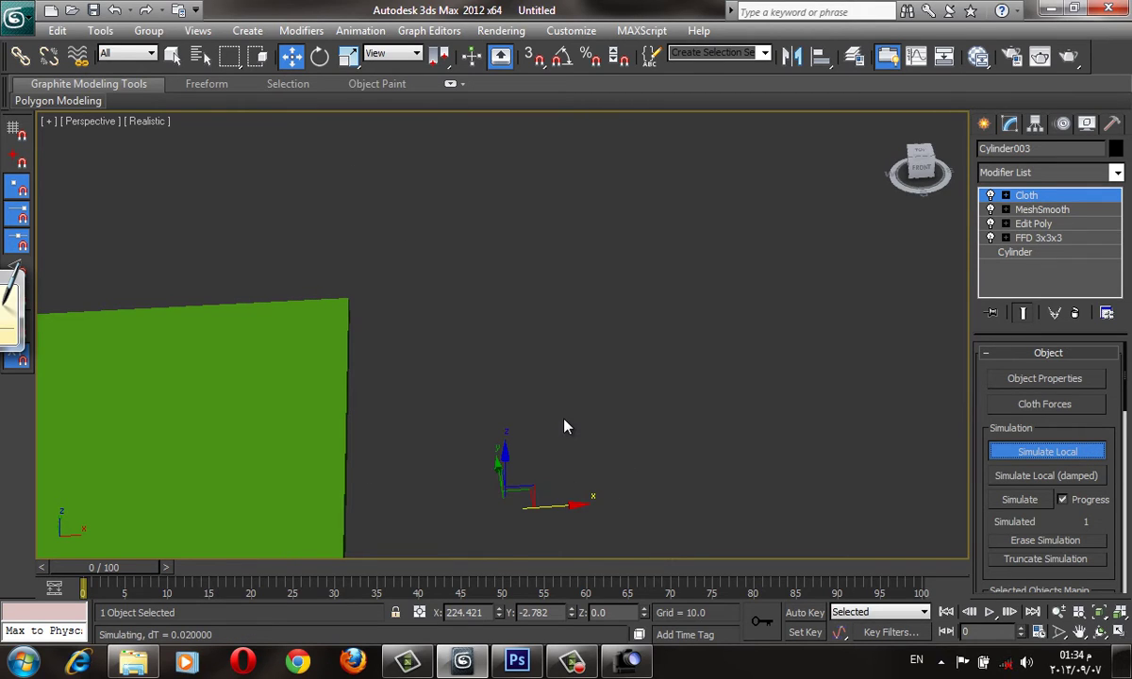
- Stop the running simulation and remove the black chair's Cloth modifier, leaving MeshSmooth on top
key("Escape")
scroll(758, 442, "down", 3)
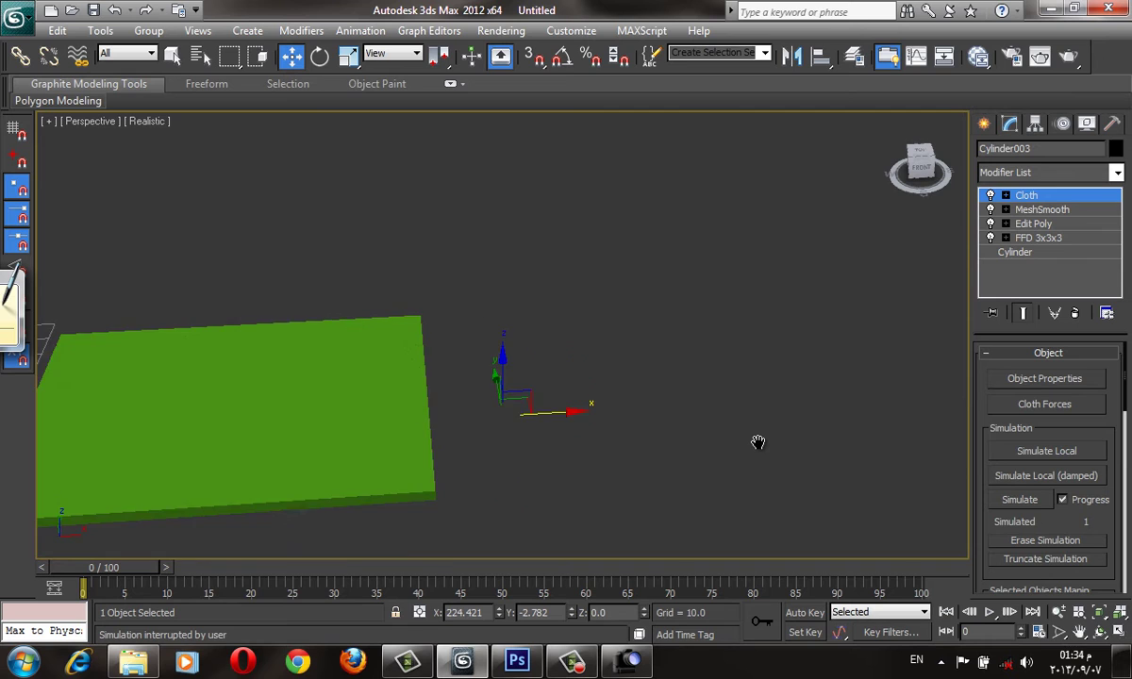
scroll(757, 442, "down", 3)
left_click(1081, 314)
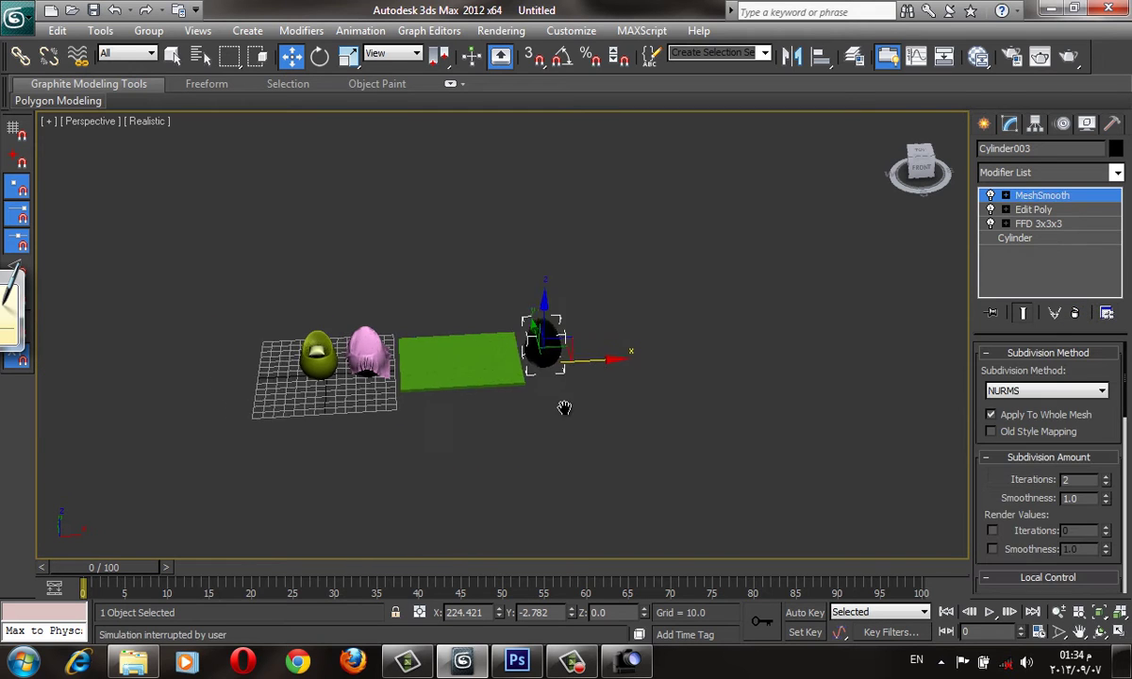
scroll(563, 476, "up", 5)
scroll(561, 420, "down", 1)
- Move the black chair onto the green floor and frame all three chairs
middle_click_drag(562, 419, 471, 417)
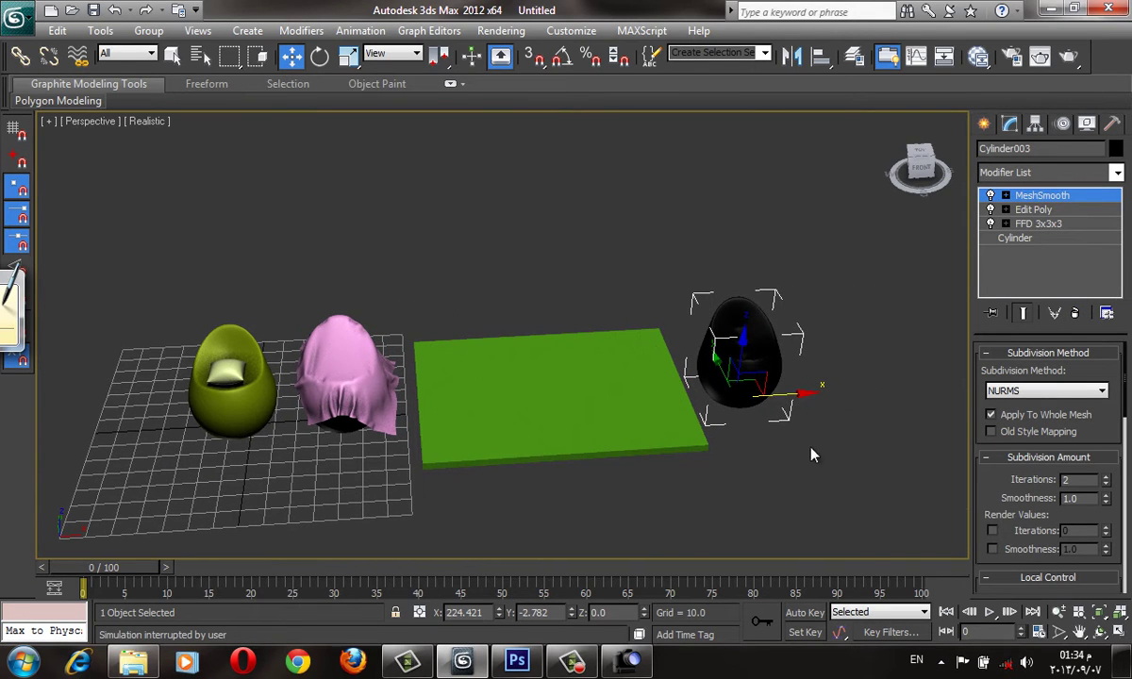
left_click_drag(787, 395, 585, 400)
scroll(462, 416, "up", 3)
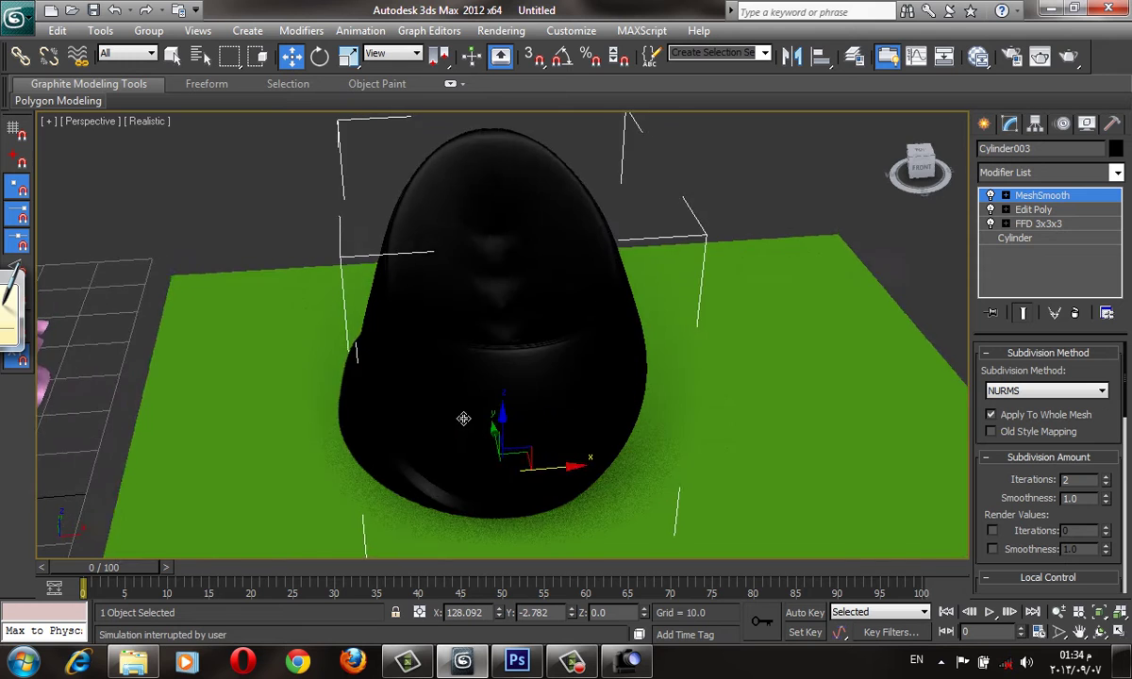
middle_click_drag(463, 417, 536, 419, "alt")
middle_click_drag(378, 430, 544, 404)
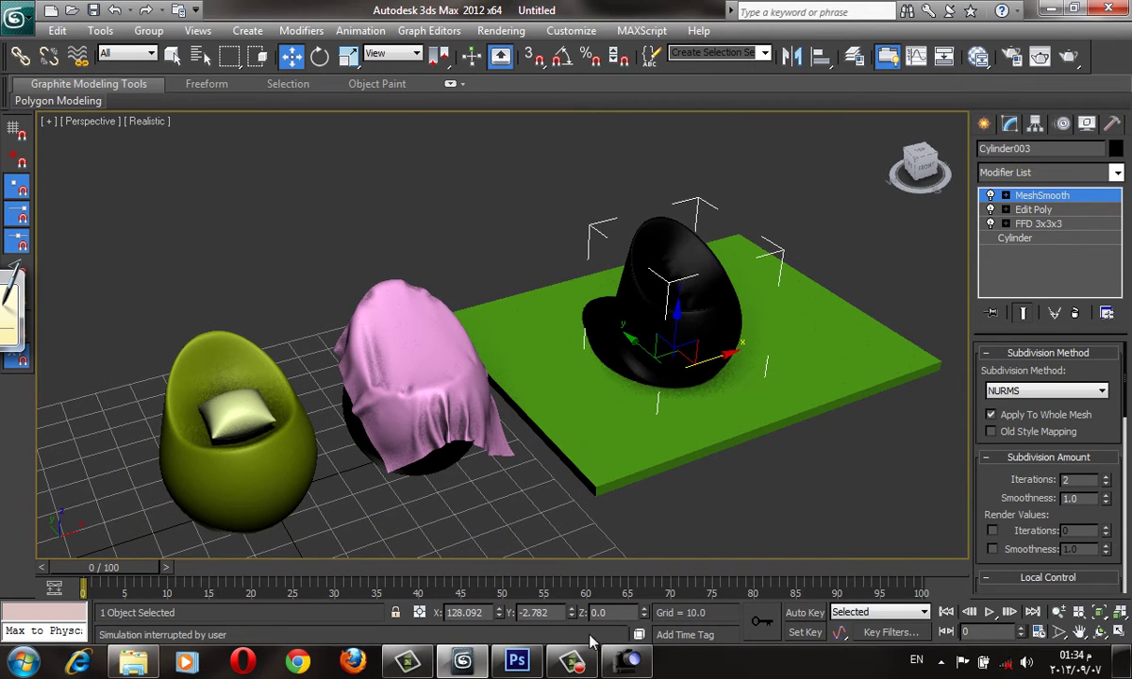
left_click(133, 660)
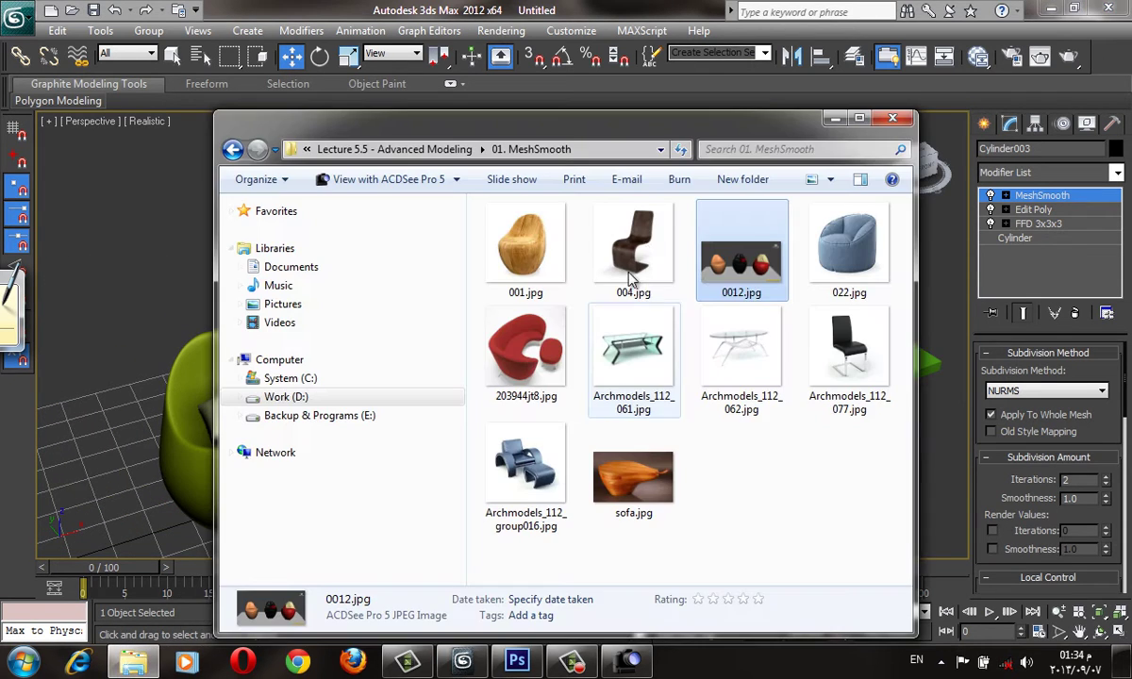
double_click(716, 227)
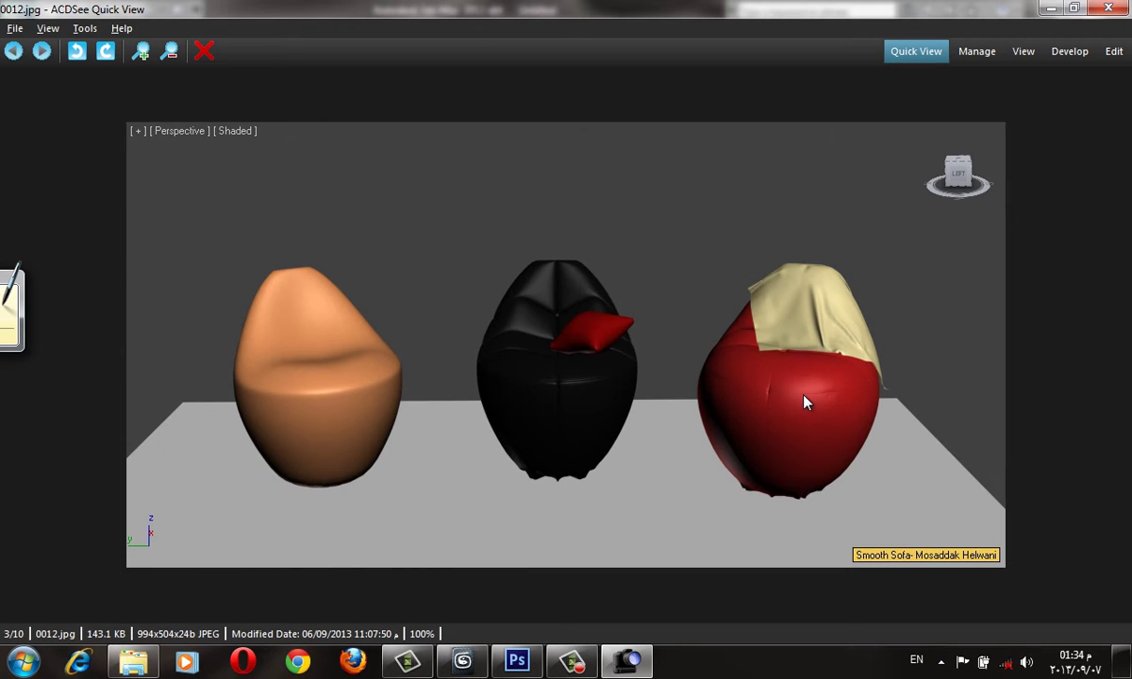
scroll(803, 401, "up", 2)
scroll(821, 386, "up", 2)
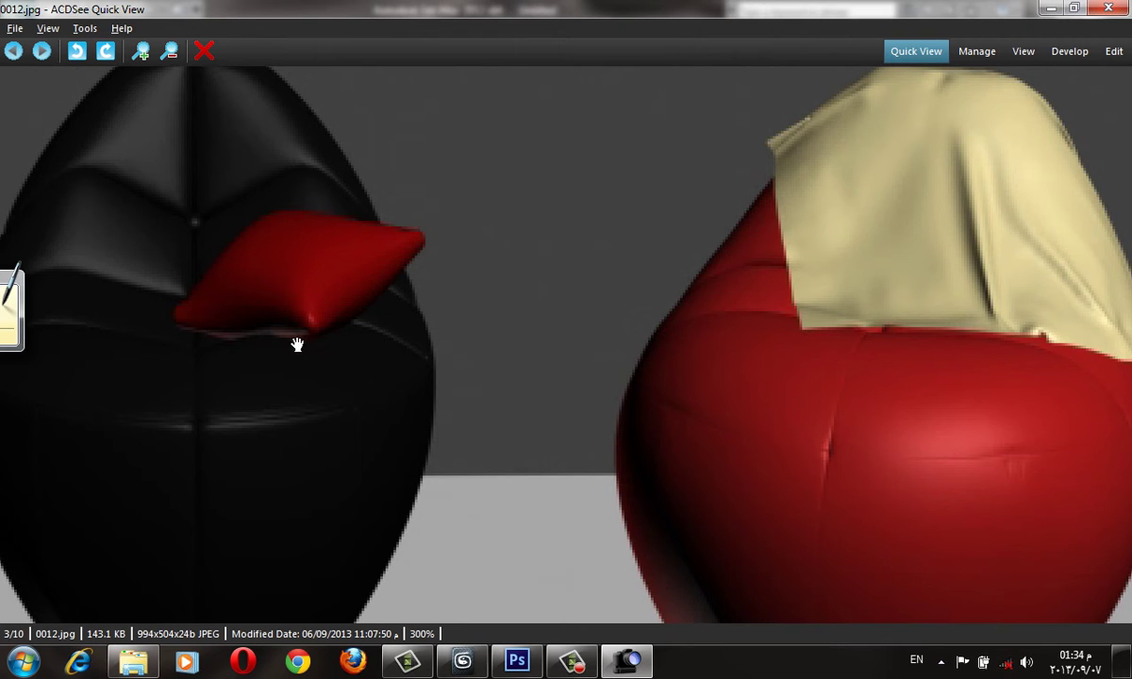
mouse_move(322, 371)
left_mouse_down()
mouse_move(416, 334)
mouse_move(470, 366)
left_mouse_up()
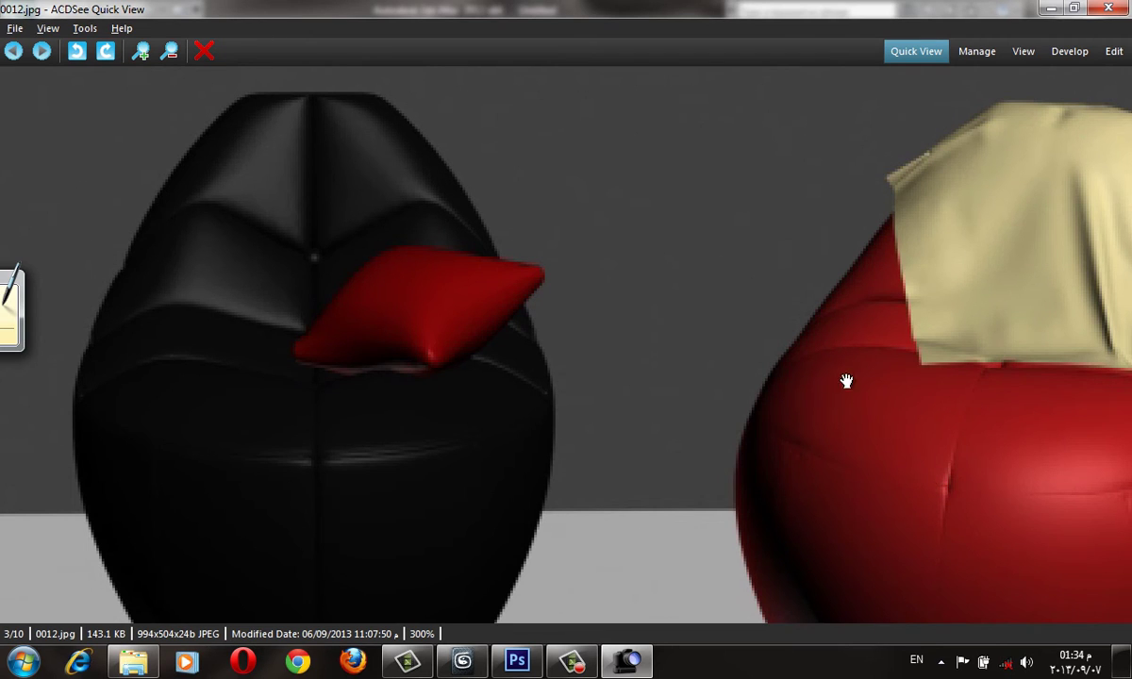
left_click_drag(742, 360, 621, 404)
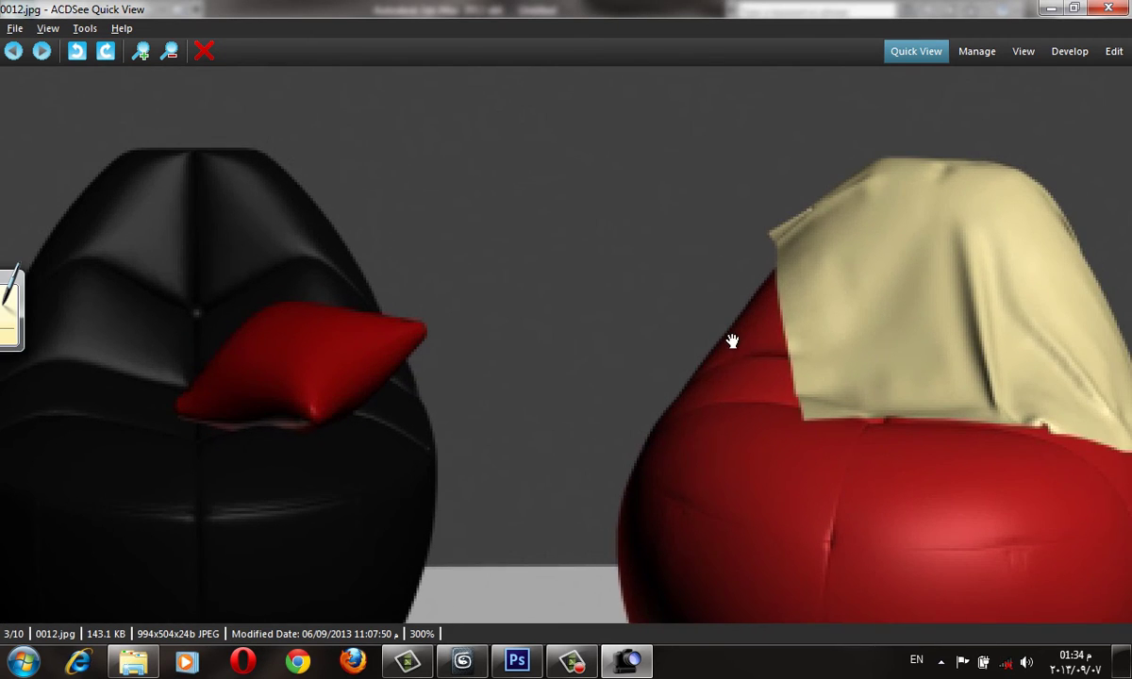
scroll(732, 341, "down", 3)
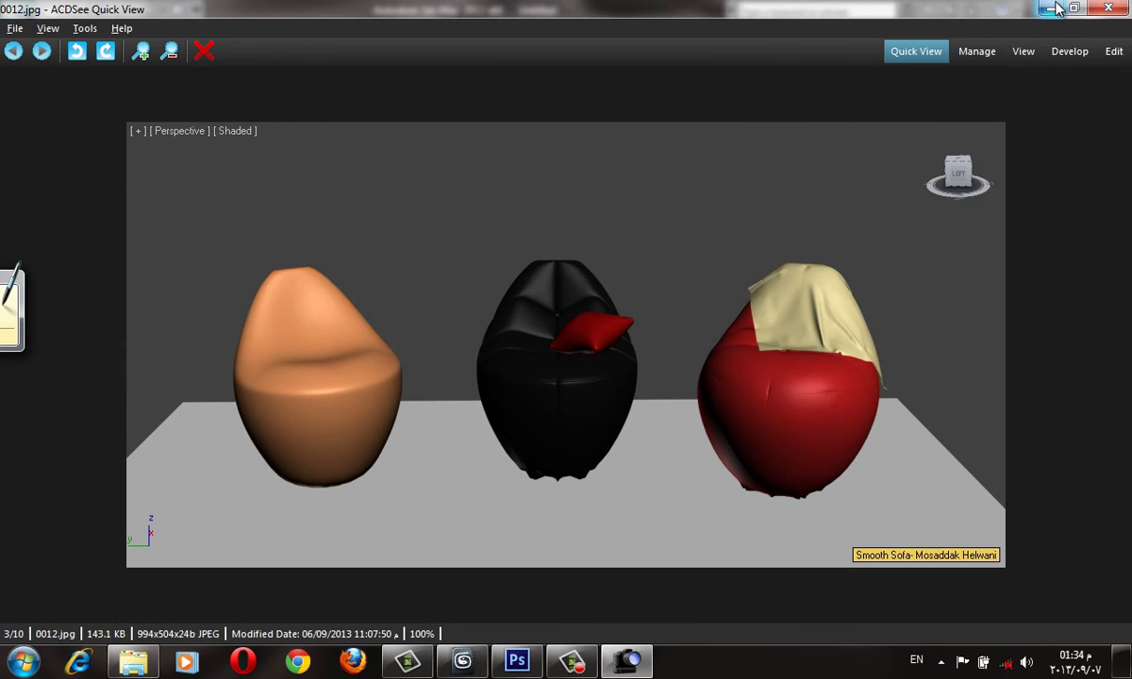
key("Escape")
left_click(823, 545)
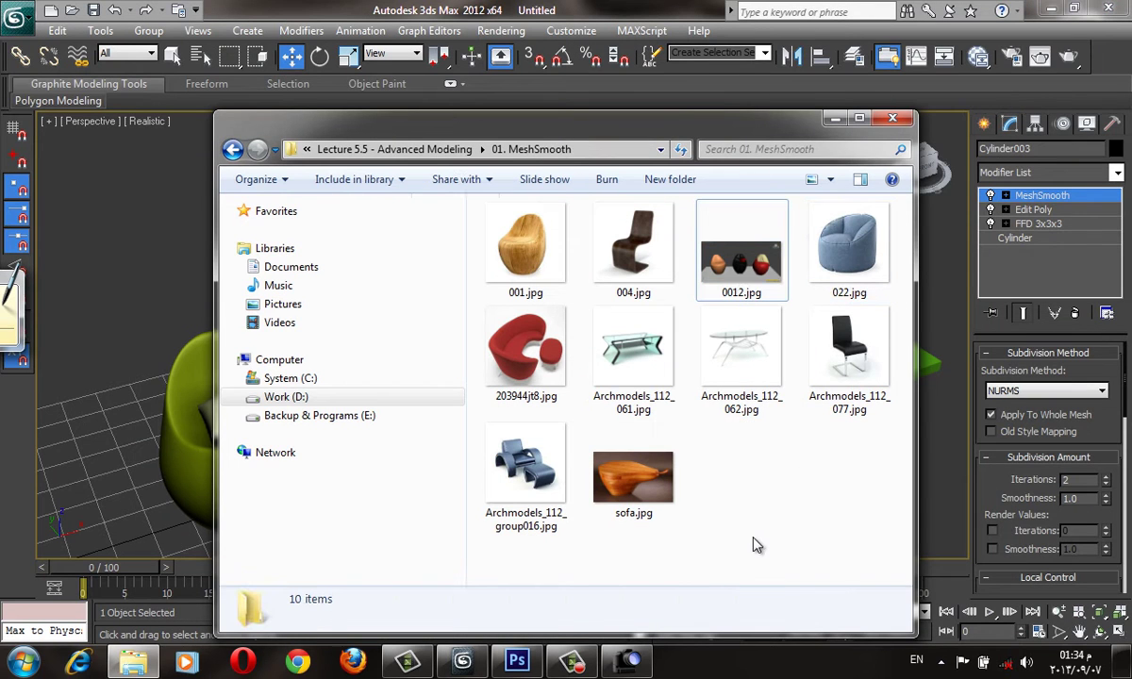
double_click(525, 464)
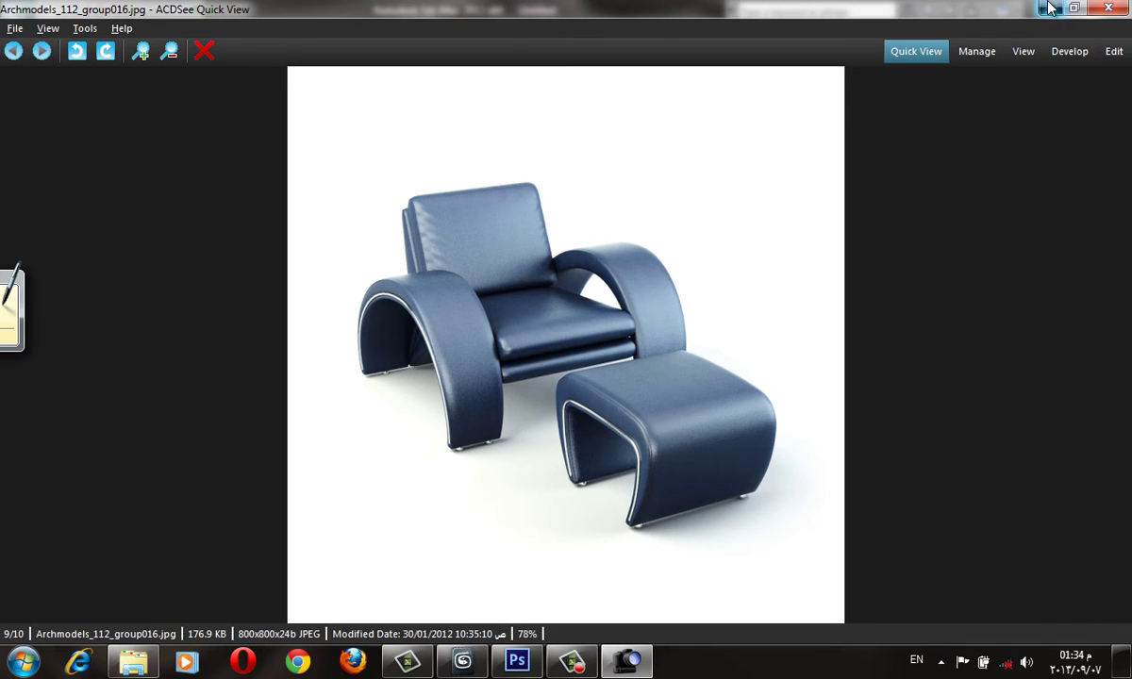
key("Escape")
left_click(837, 120)
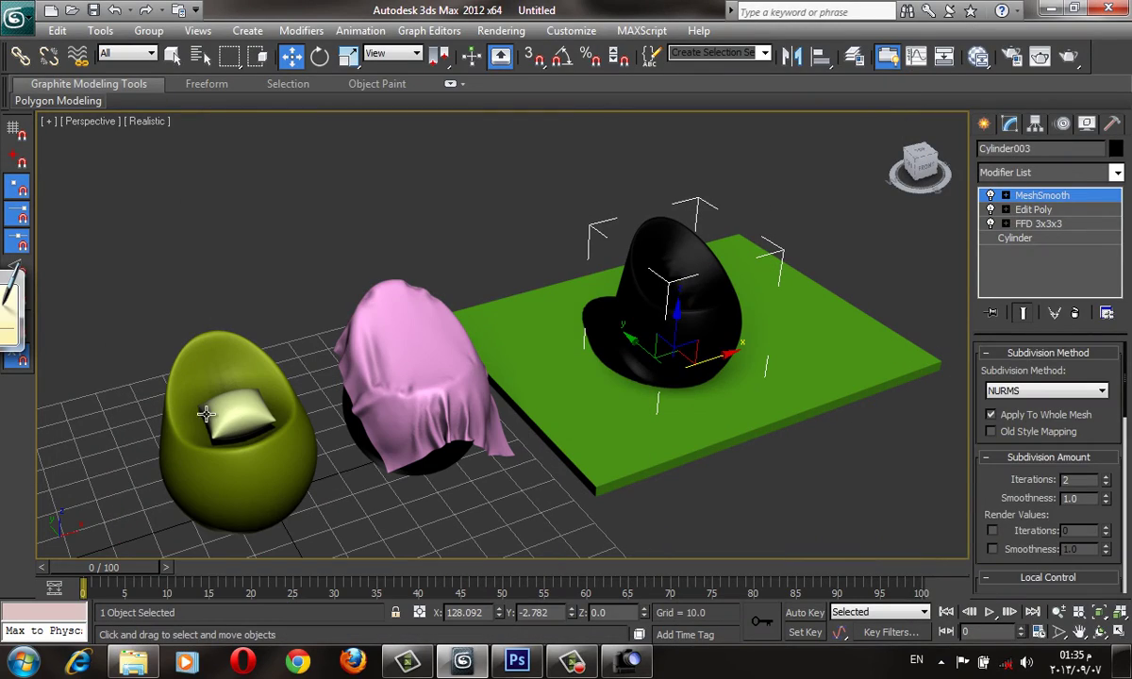
- Select the ChamferBox001 pillow in the green chair and add a Noise modifier
left_click(224, 392)
key("z")
mouse_move(429, 364)
middle_mouse_down("alt")
mouse_move(470, 306)
mouse_move(470, 325)
mouse_move(899, 265)
middle_mouse_up("alt")
left_click(1040, 173)
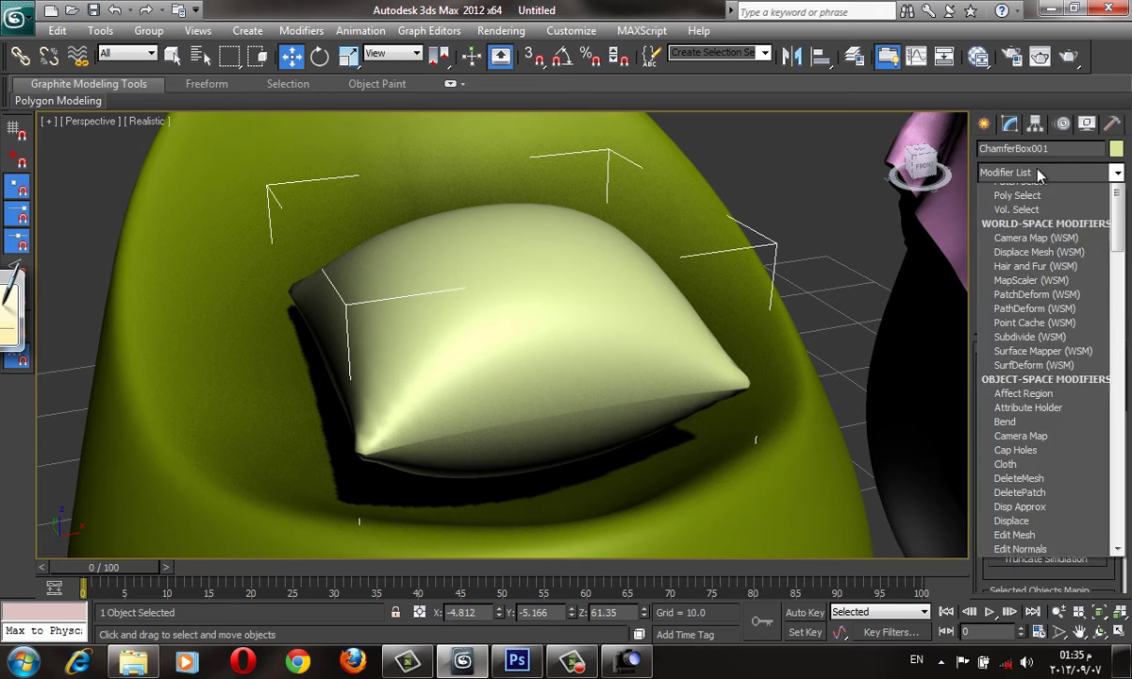
key("n")
key("Return")
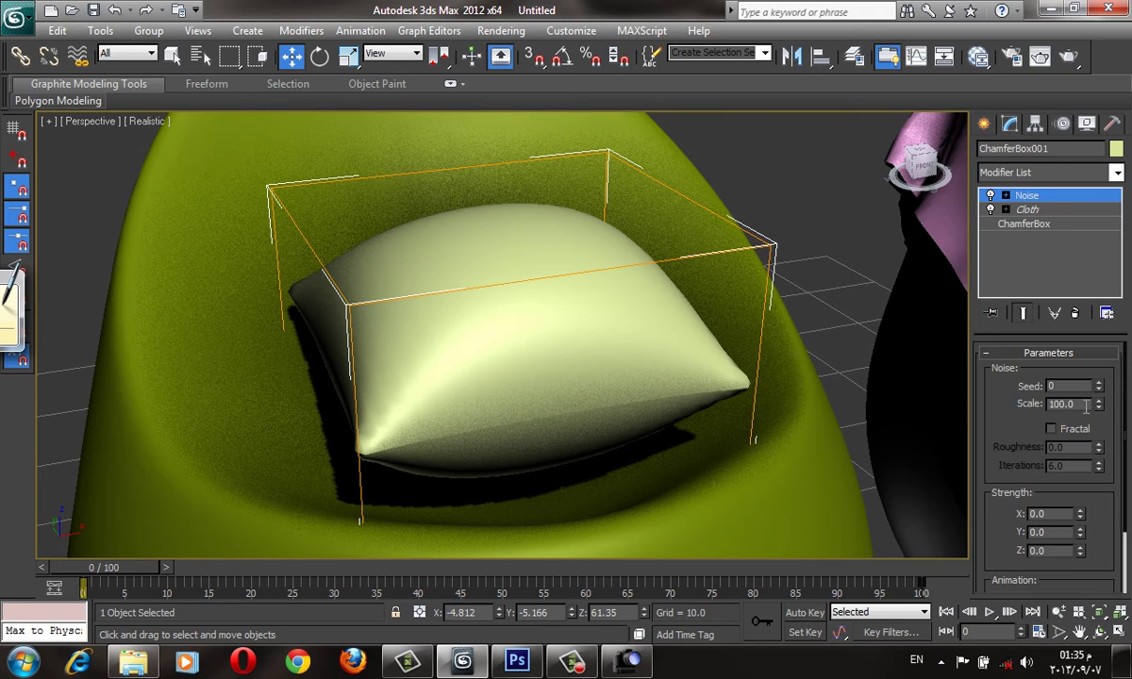
- Set Noise scale 11.06 and strength X 3.18, Y 5.44, Z 1.54, then deselect the pillow
left_click_drag(1100, 407, 1099, 429)
mouse_move(1080, 551)
left_mouse_down()
mouse_move(1069, 537)
mouse_move(1081, 501)
left_mouse_up()
mouse_move(1099, 405)
left_mouse_down()
mouse_move(1103, 480)
mouse_move(1104, 470)
left_mouse_up()
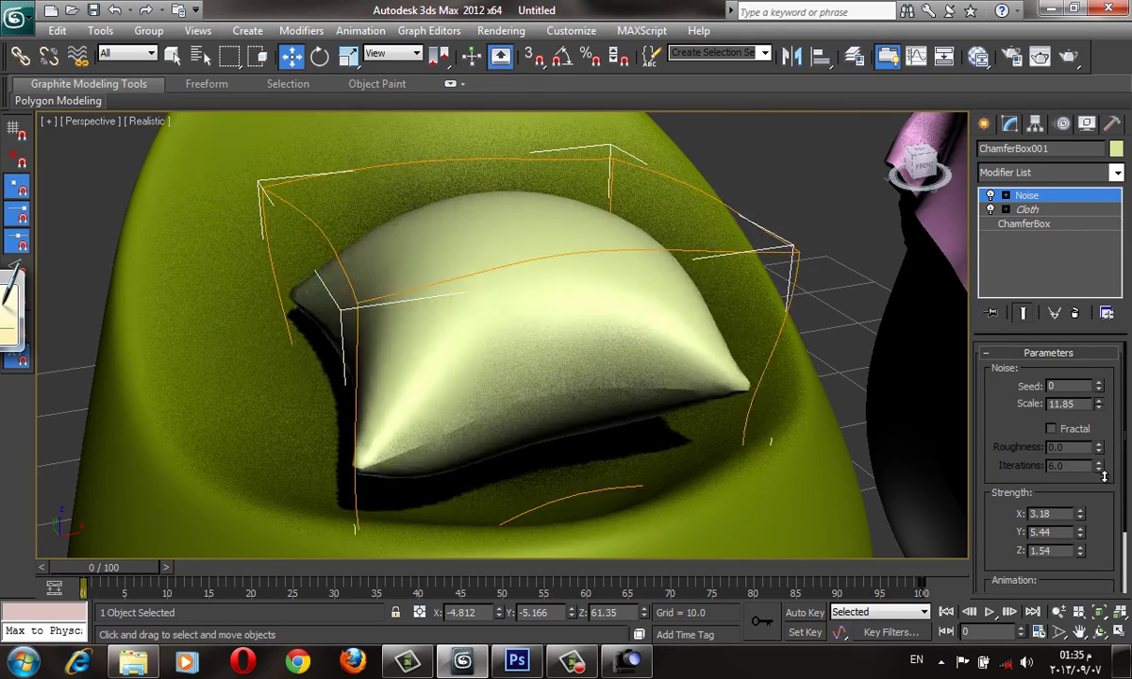
mouse_move(545, 293)
middle_mouse_down("alt")
mouse_move(577, 282)
mouse_move(604, 325)
mouse_move(513, 232)
mouse_move(528, 267)
middle_mouse_up("alt")
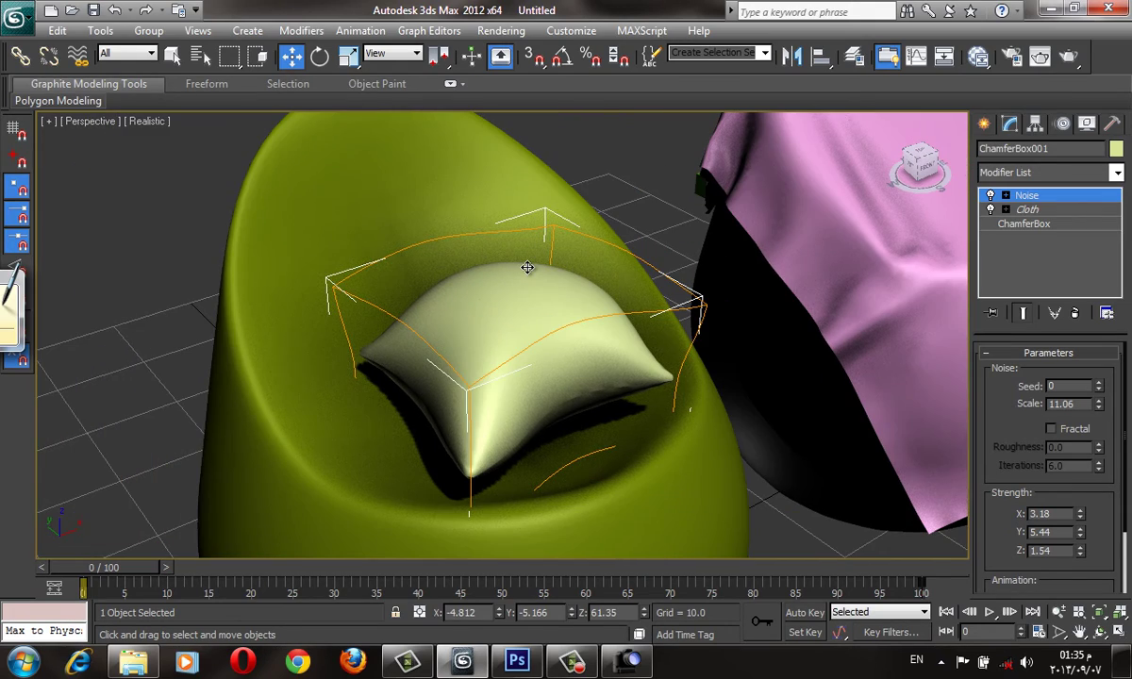
scroll(581, 373, "down", 5)
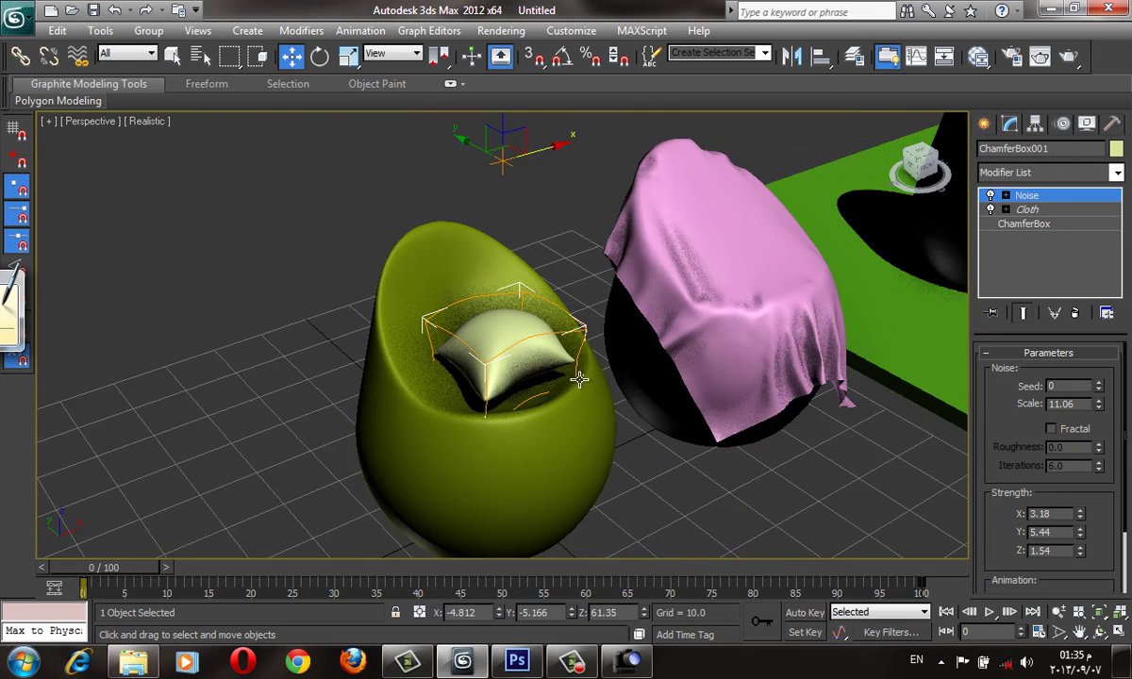
scroll(581, 372, "down", 3)
middle_click_drag(581, 373, 803, 498, "alt")
left_click(802, 498)
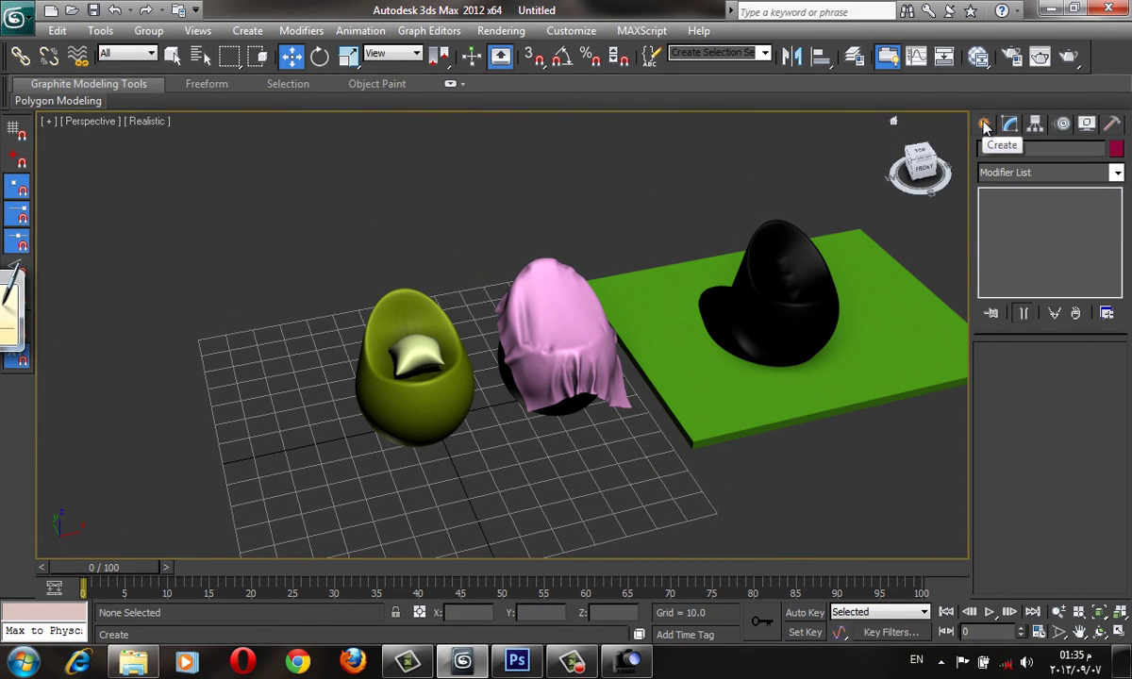
left_click(984, 124)
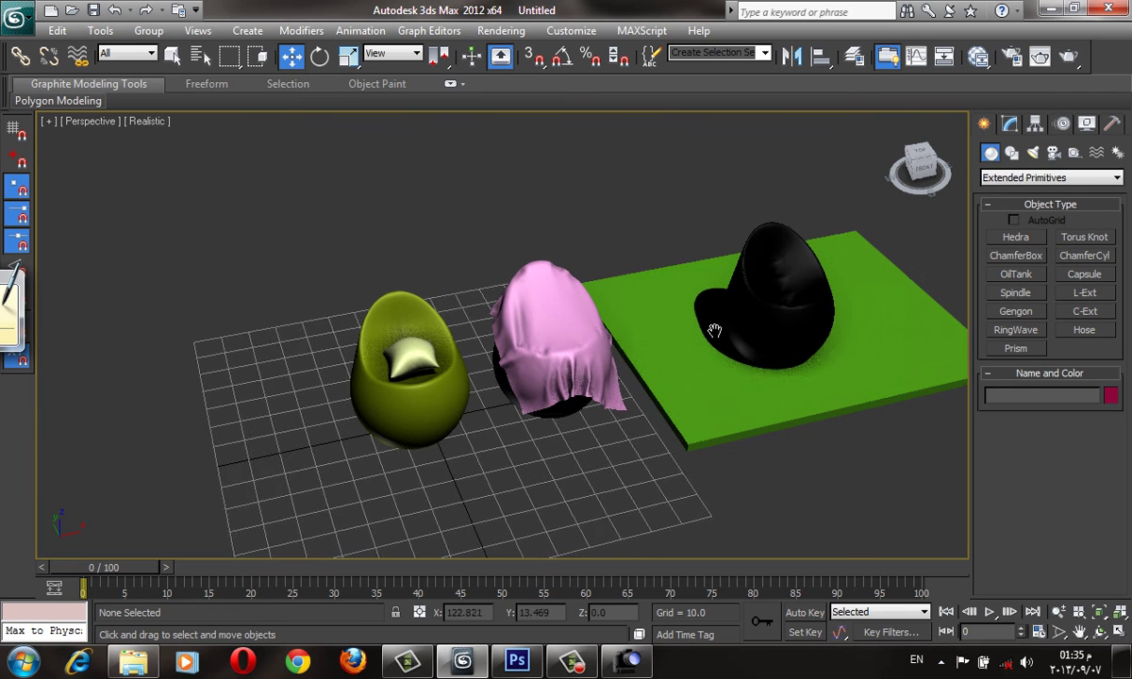
middle_click_drag(696, 326, 665, 330, "alt")
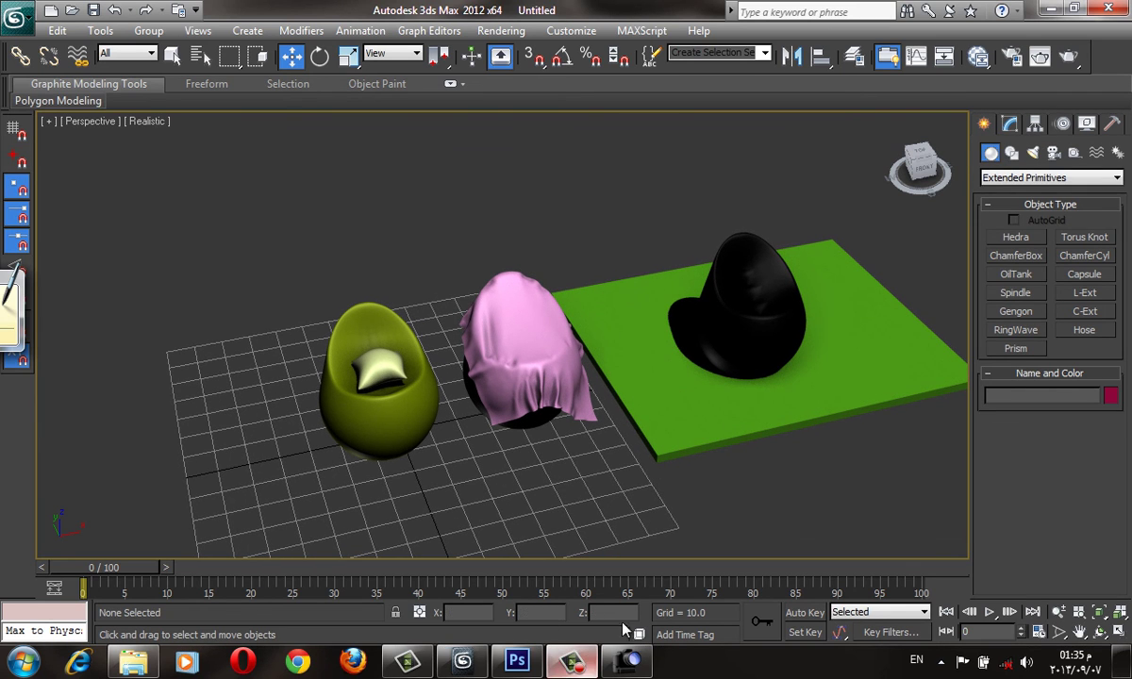